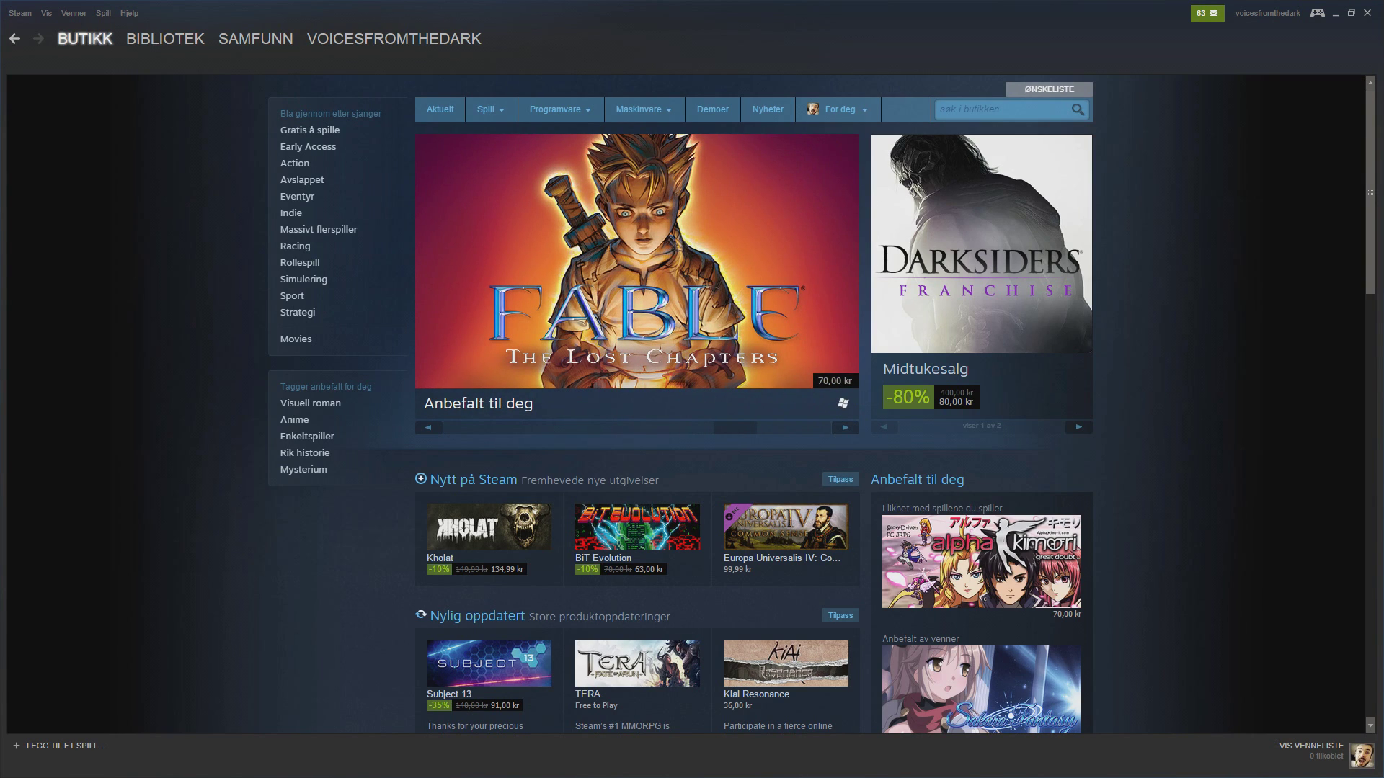
Show the Steam library's tools list (Verktøy) and look through it for Skyrim Creation Kit.
mouse_move(132, 32)
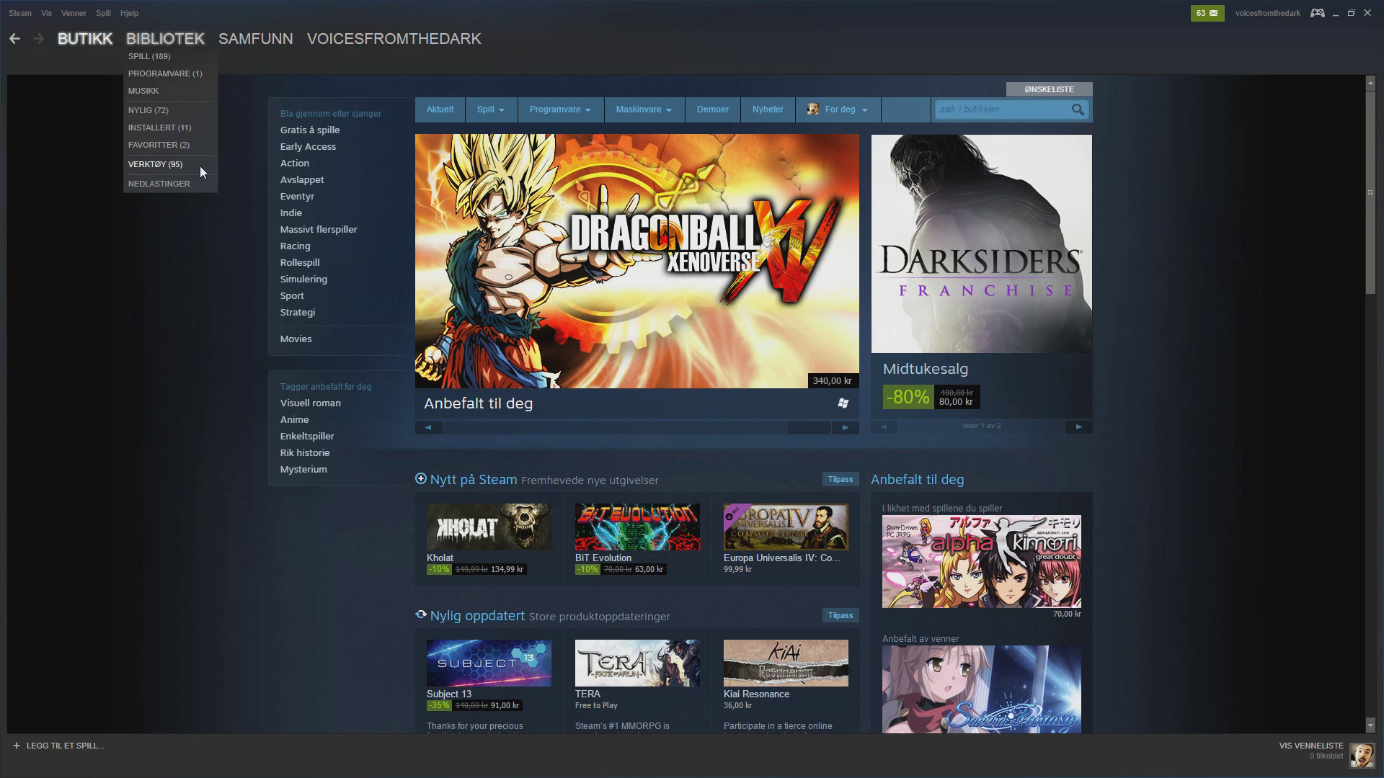
left_click(195, 164)
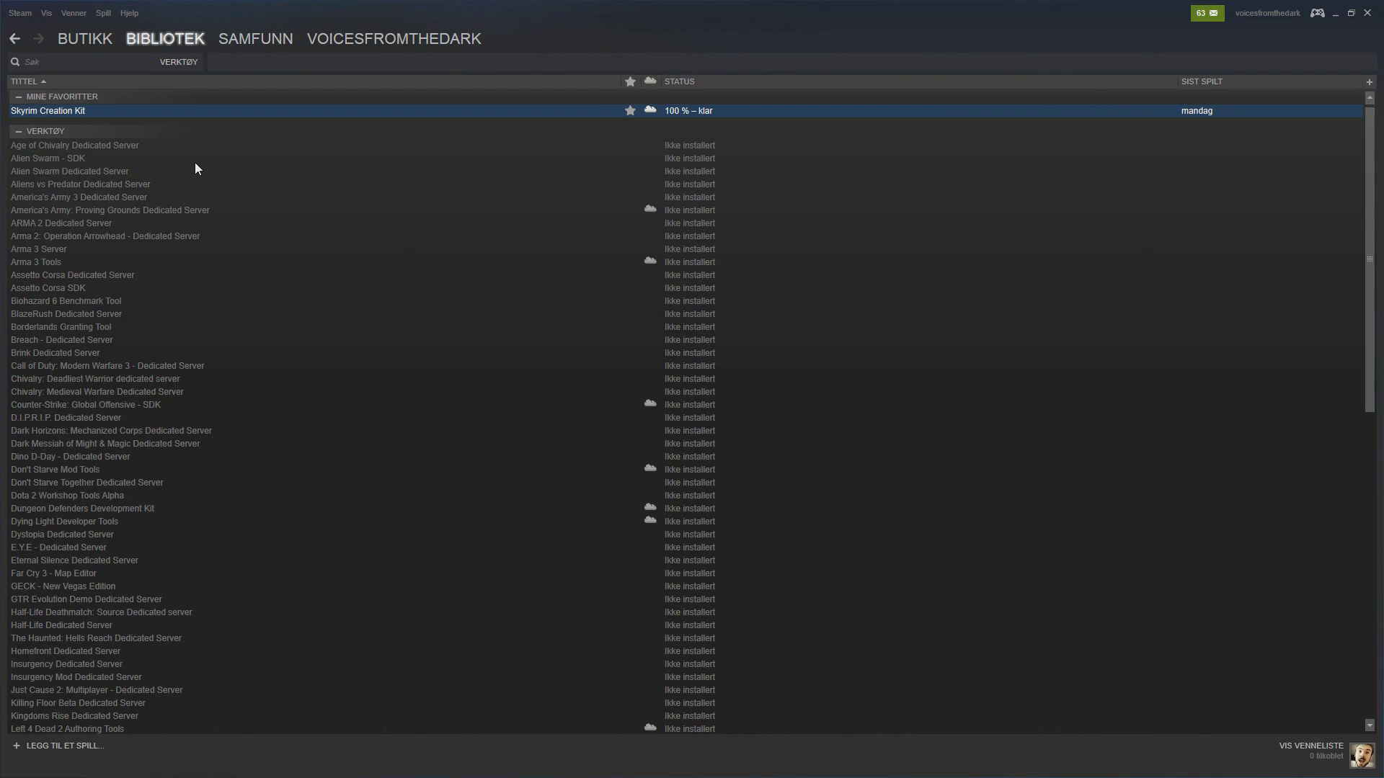
scroll(209, 141, "down", 10)
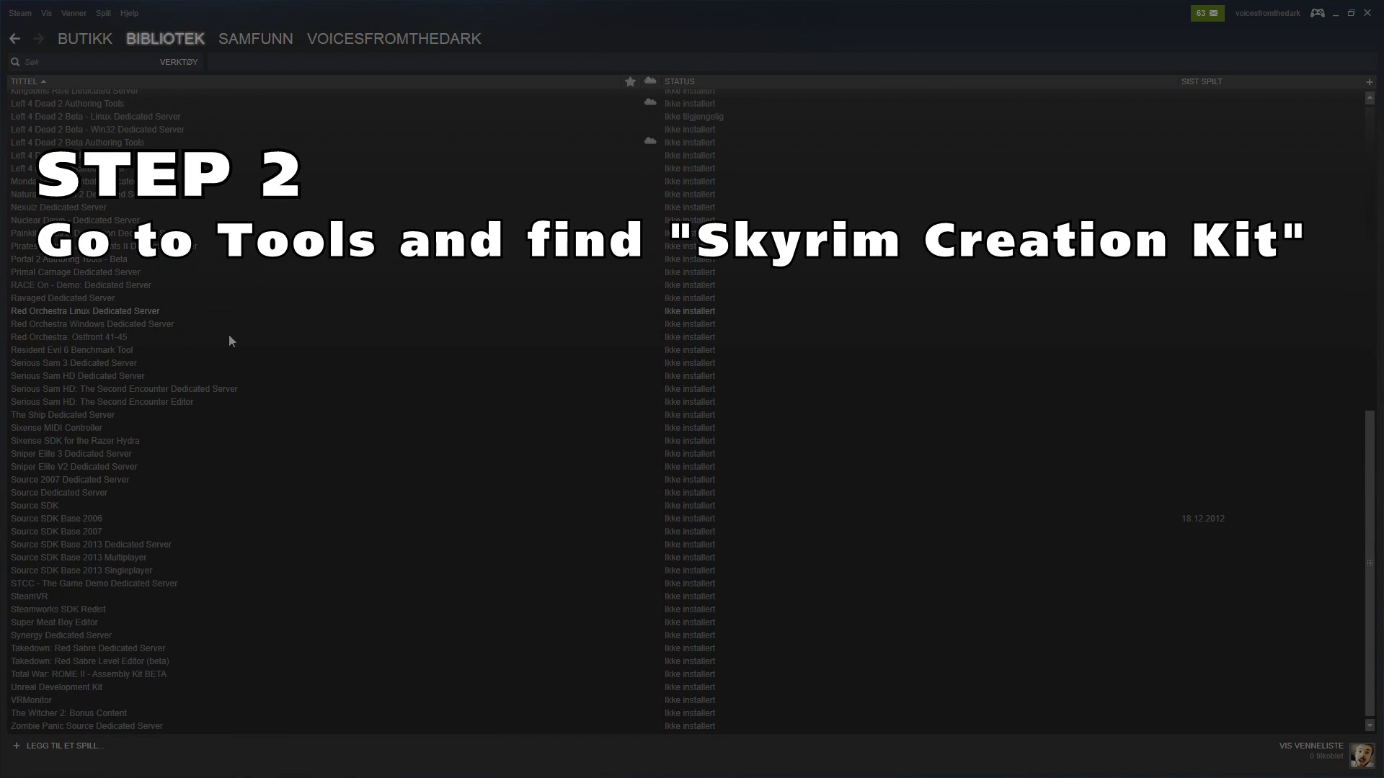
scroll(156, 418, "up", 10)
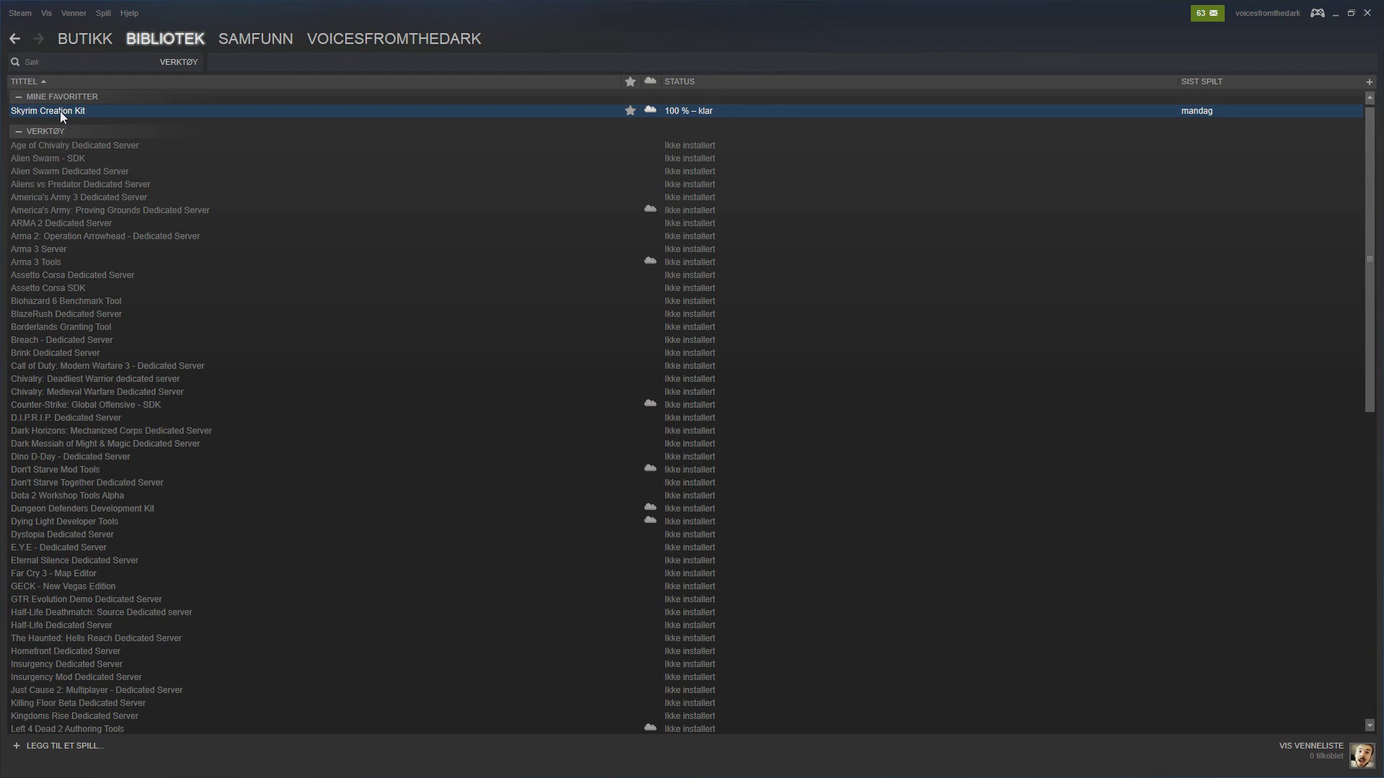
Show the library's favourites (Favoritter) and select Skyrim Creation Kit.
mouse_move(153, 43)
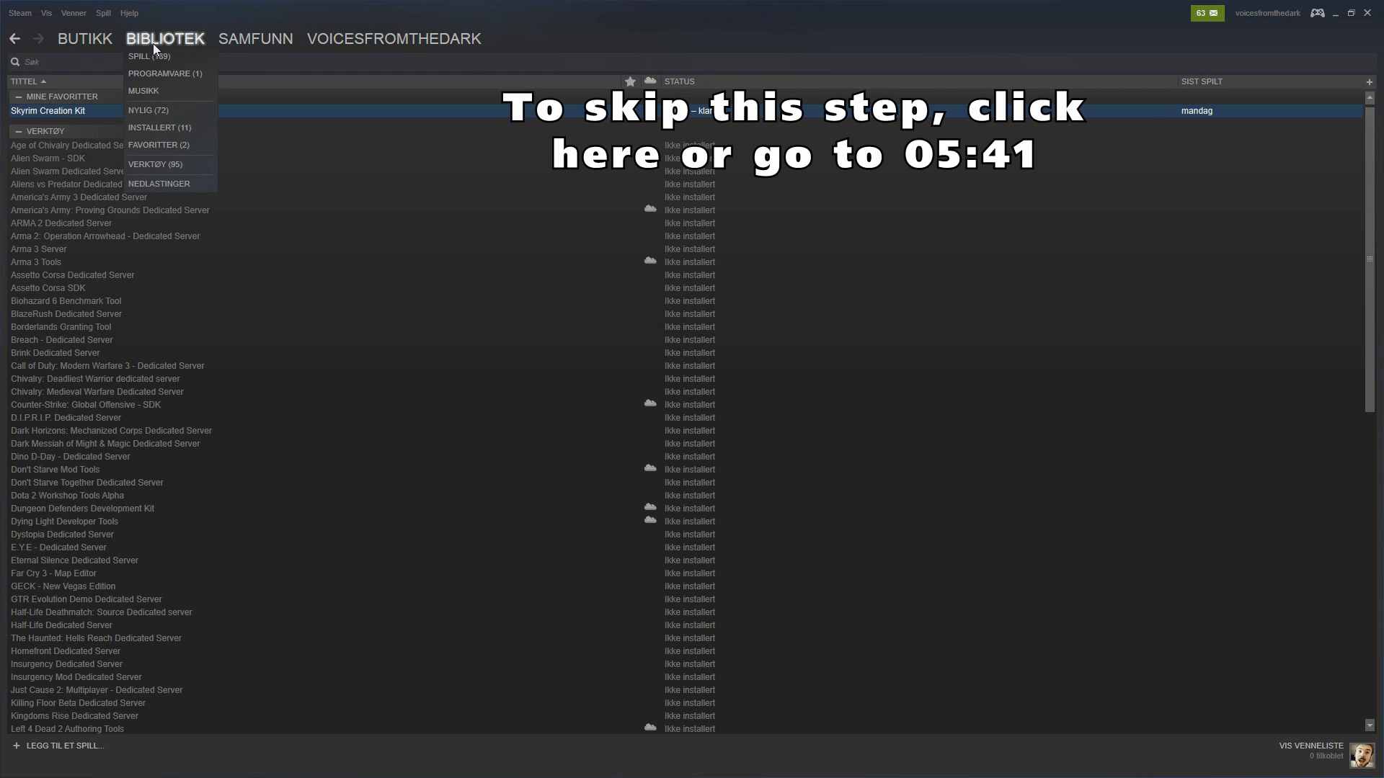
left_click(184, 144)
left_click(70, 82)
left_click(65, 96)
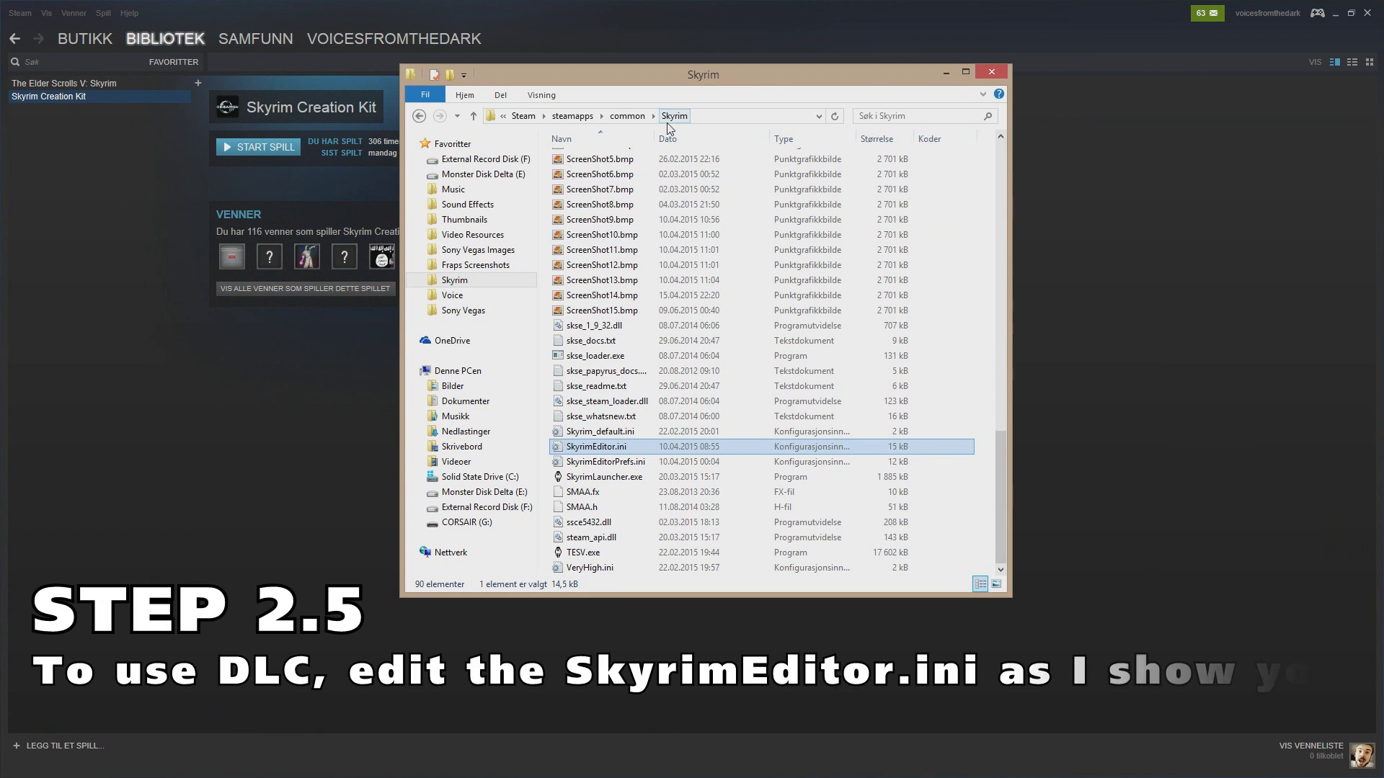
Check the full path of the Skyrim folder and open its SkyrimEditor.ini file in Notepad.
left_click(504, 120)
left_click(742, 112)
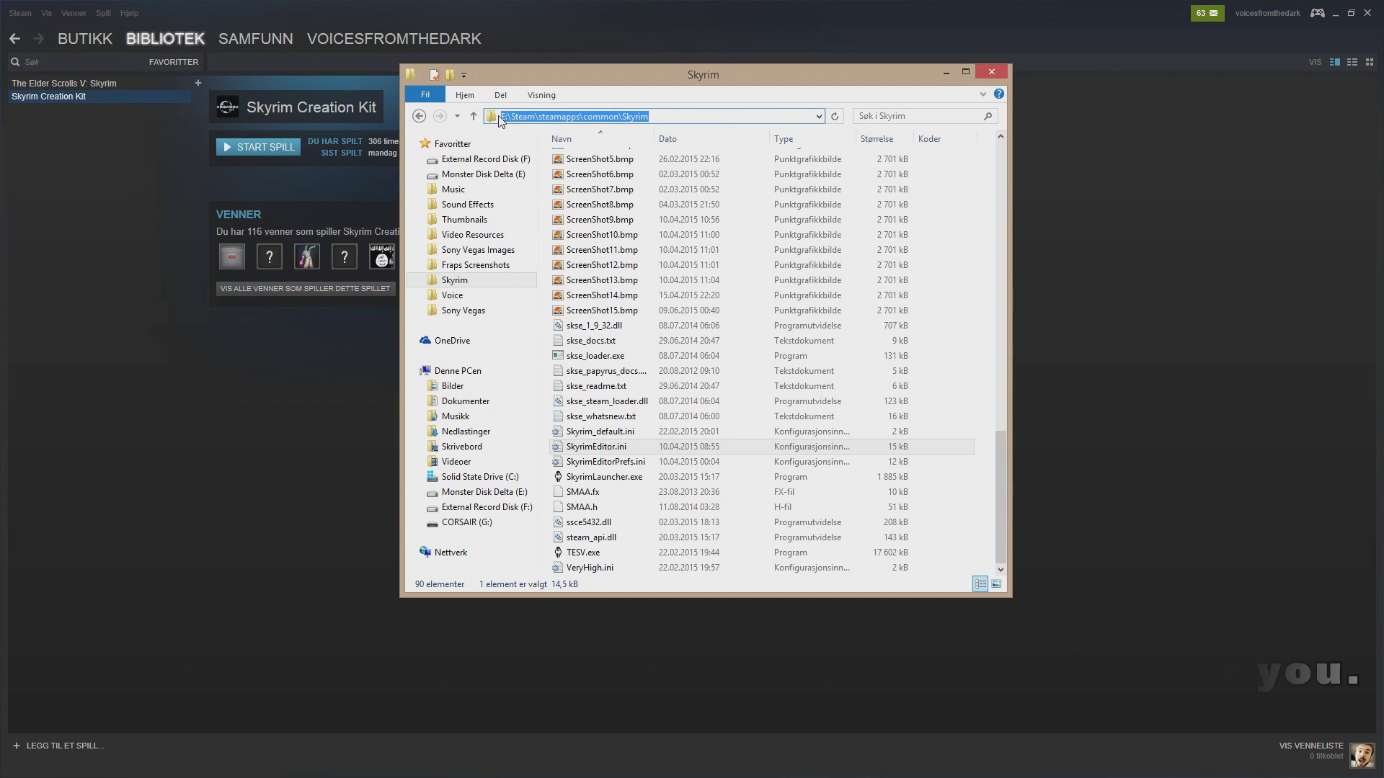
left_click(533, 117)
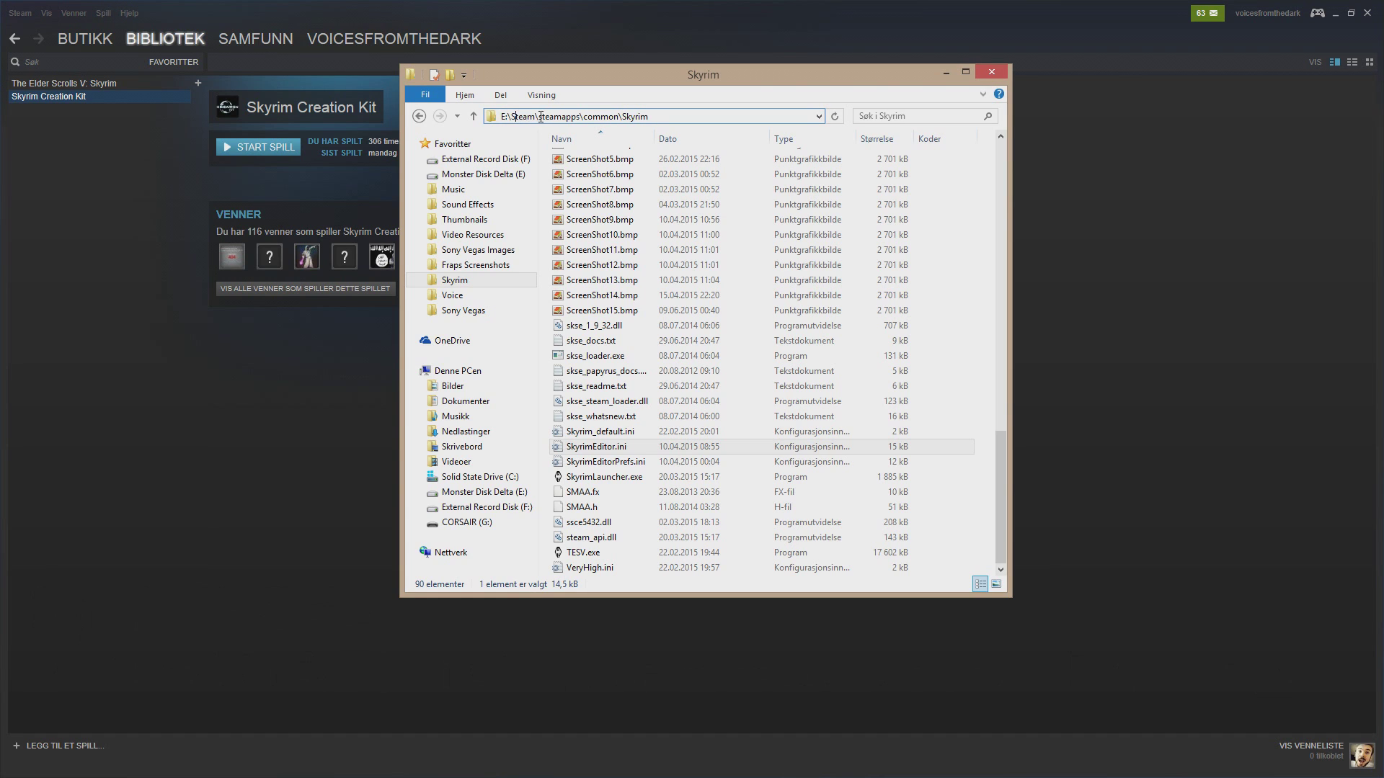
left_click(597, 116)
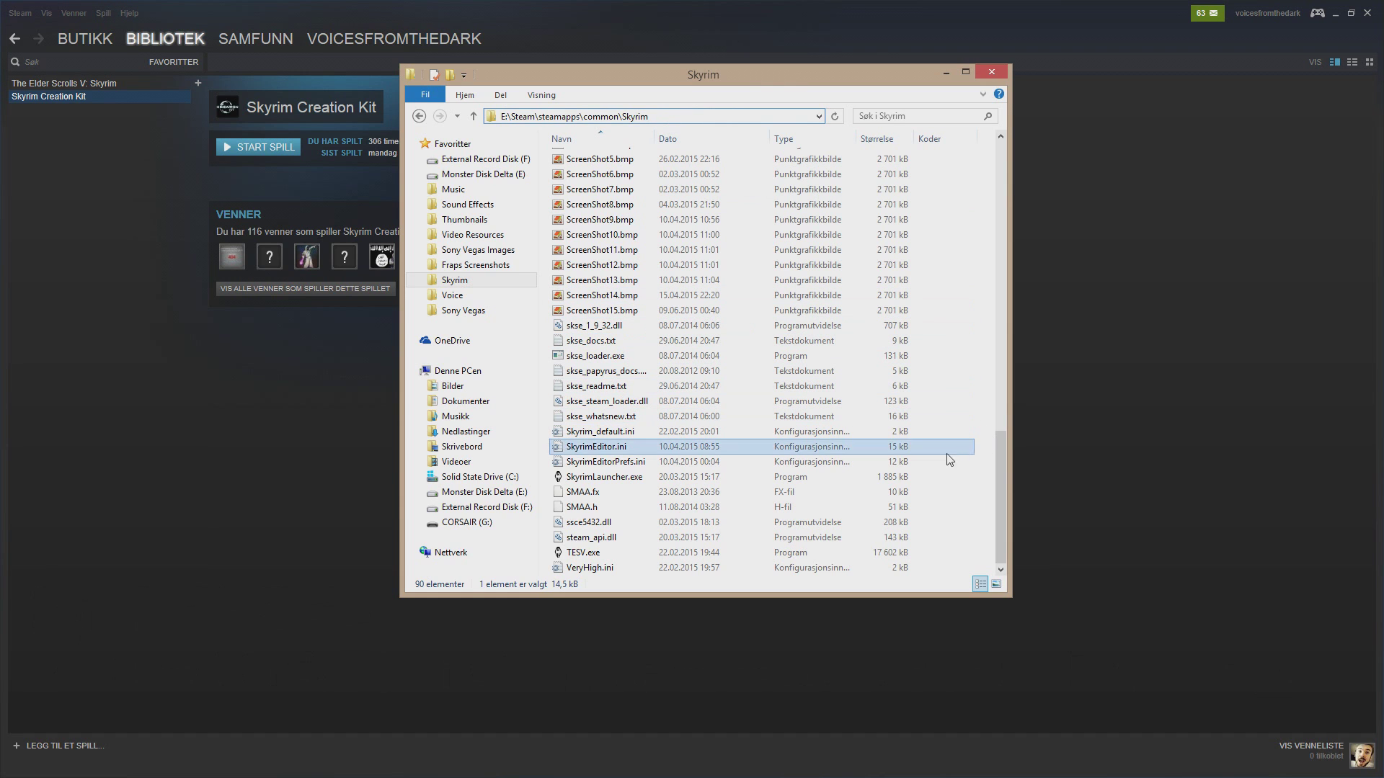
left_click(893, 453)
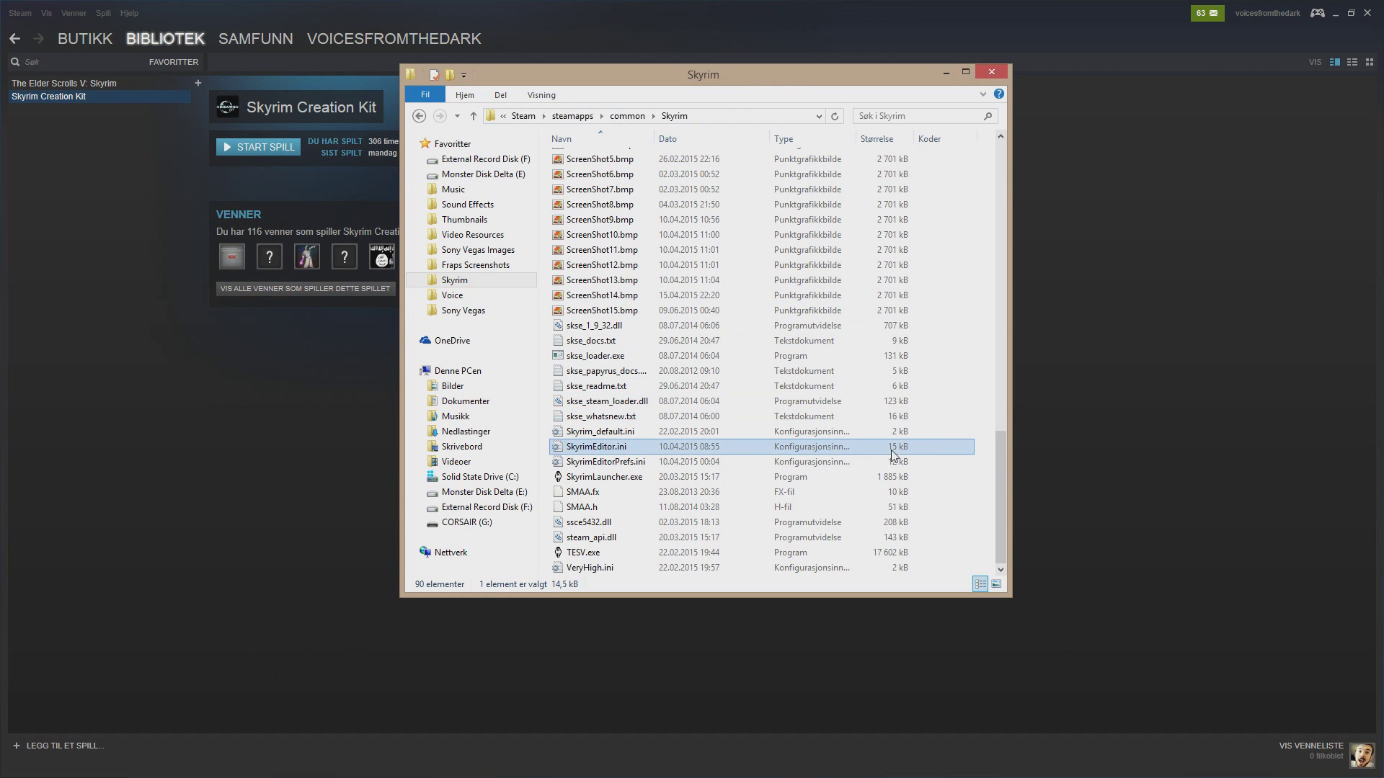
double_click(630, 446)
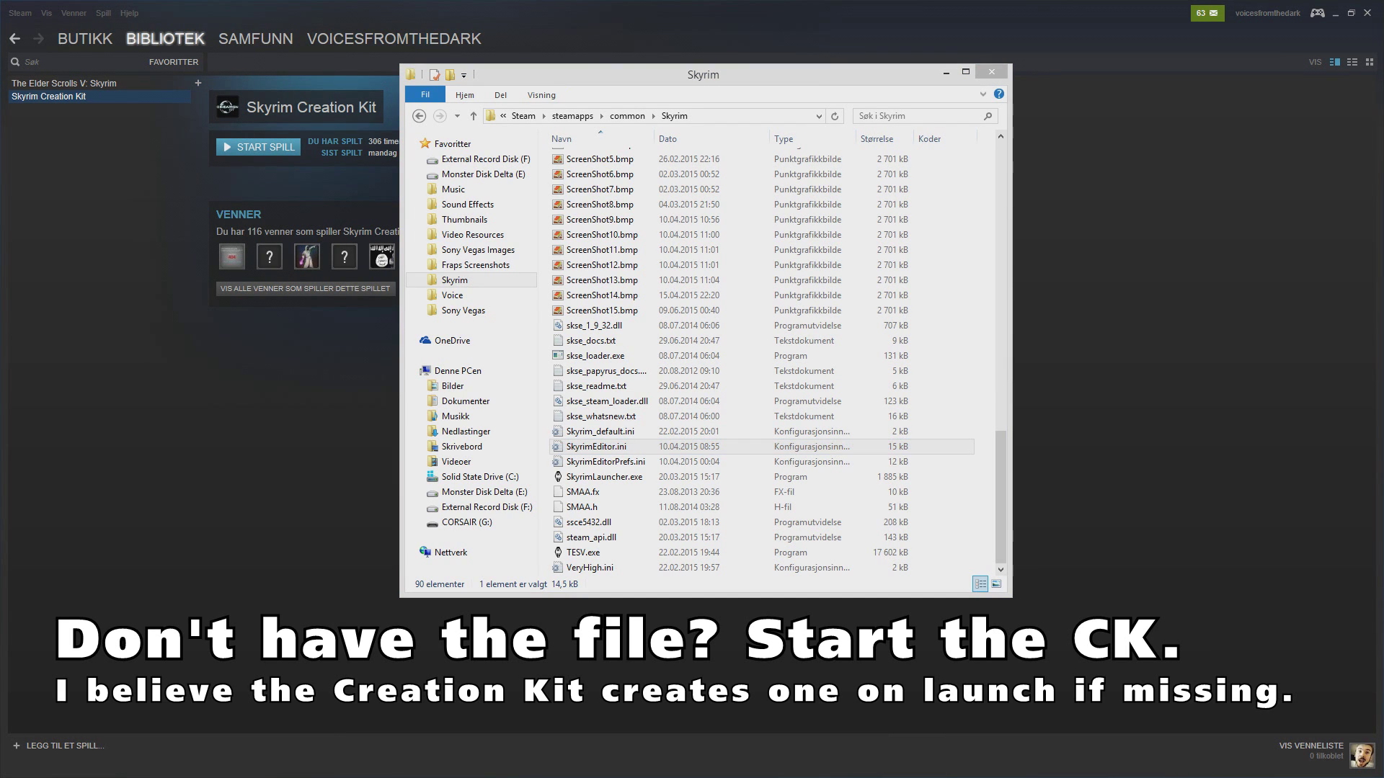
left_click_drag(1168, 248, 715, 202)
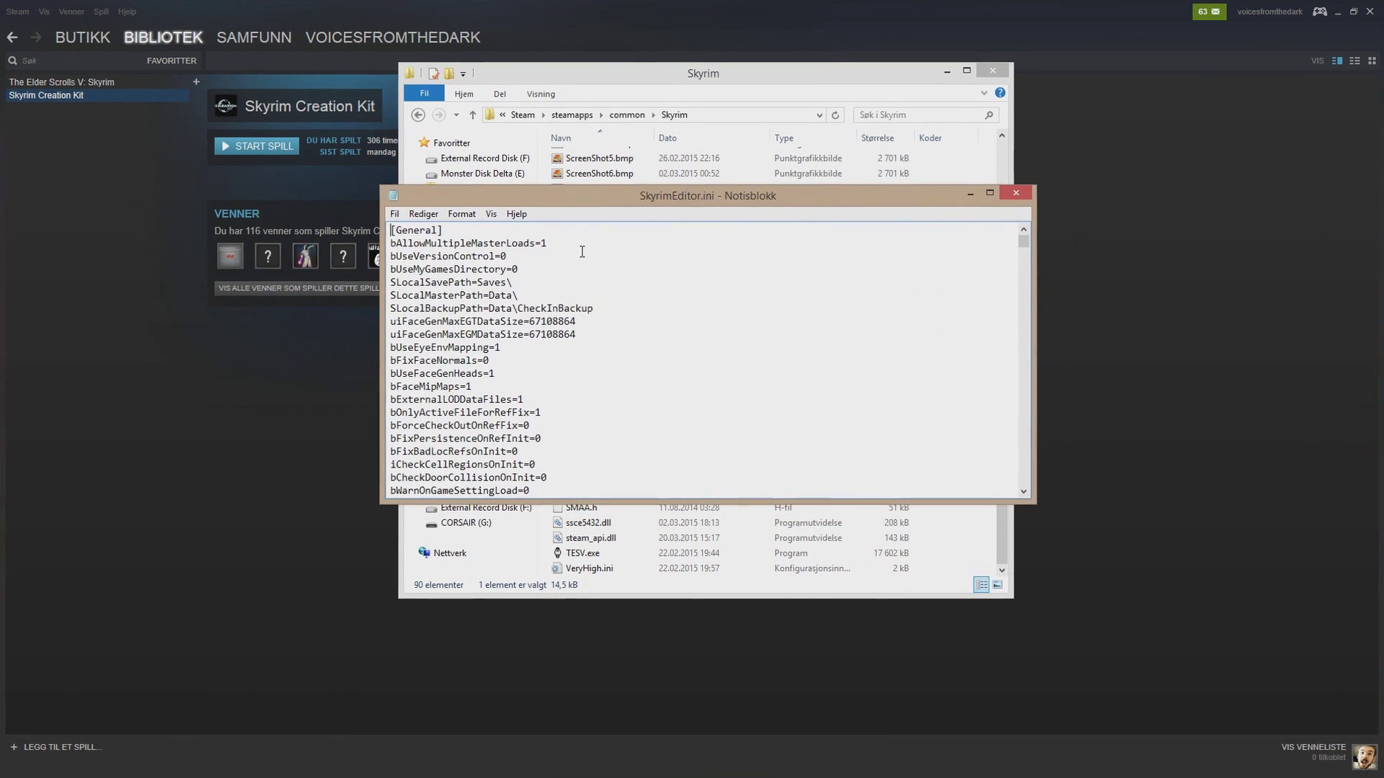
Delete the bAllowMultipleMasterLoads=1 line from the [General] section of SkyrimEditor.ini.
left_click_drag(557, 234, 340, 233)
key("BackSpace")
key("BackSpace")
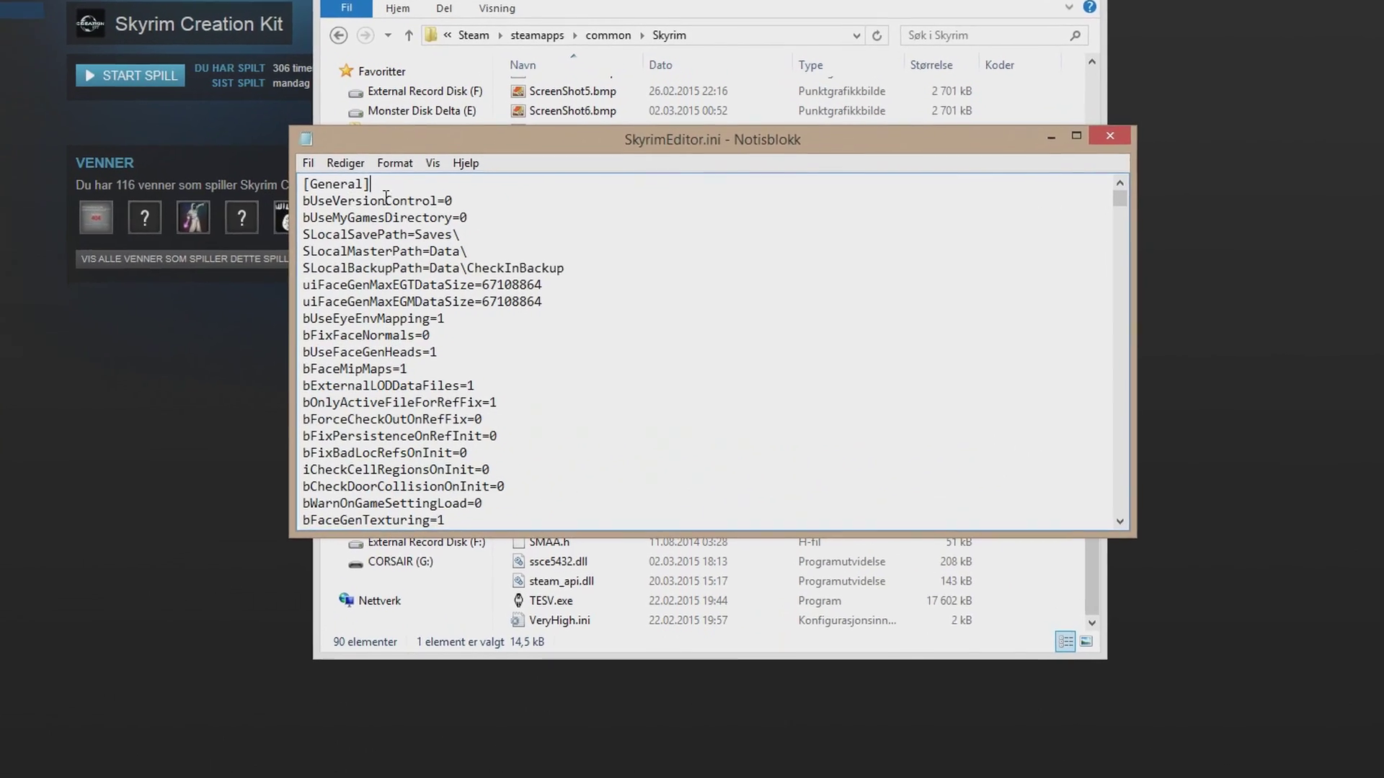
Add the line bAllowMultipleMasterLoads=1 directly below the [General] heading.
left_click(554, 237)
scroll(765, 286, "down", 7)
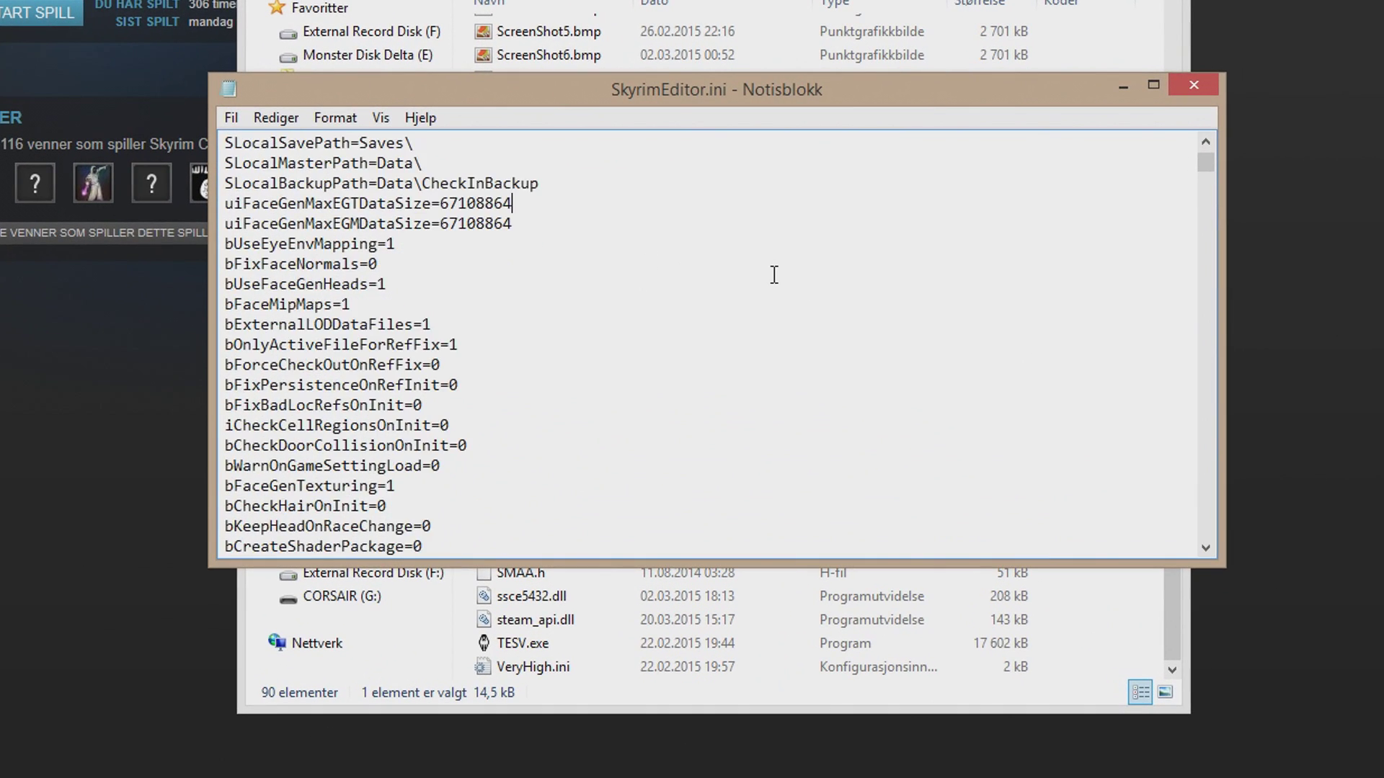
scroll(774, 275, "down", 7)
scroll(782, 278, "up", 16)
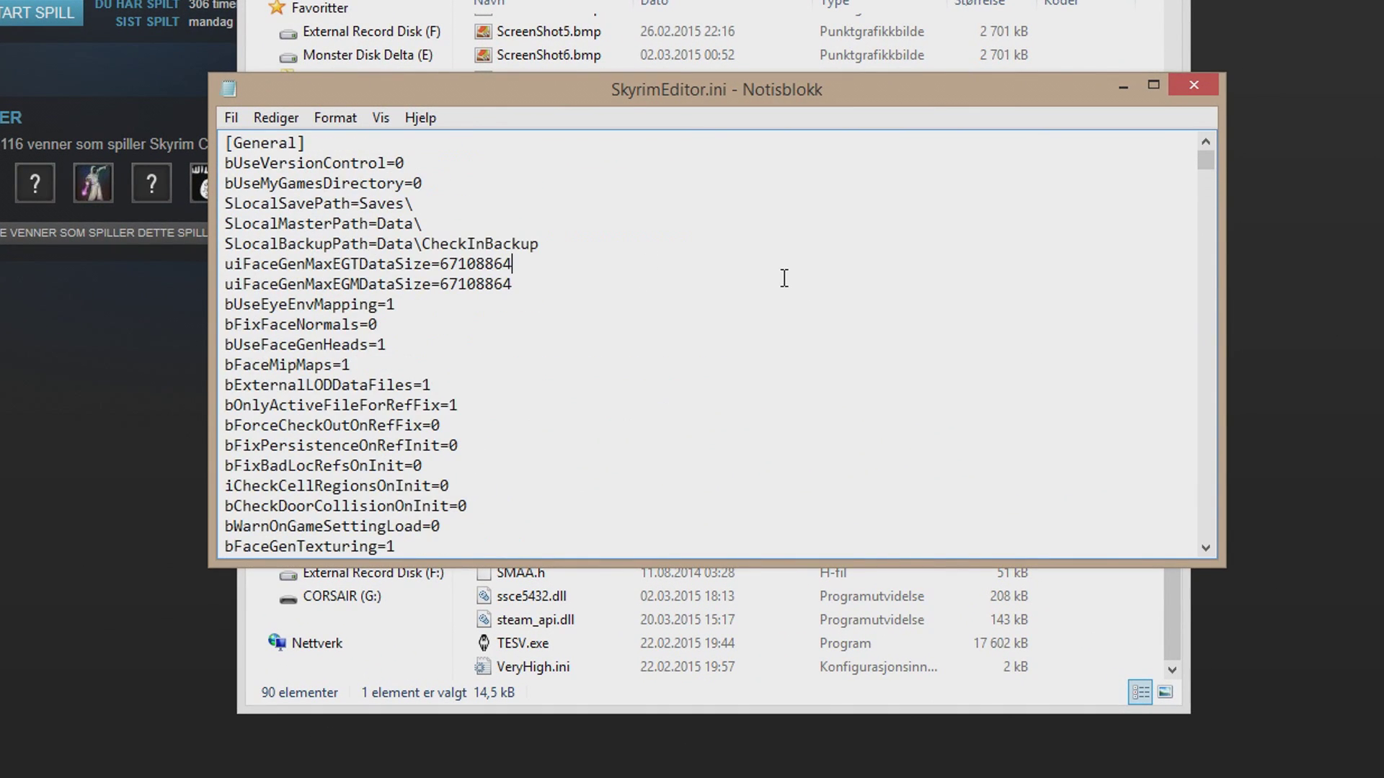
left_click(398, 150)
key("Return")
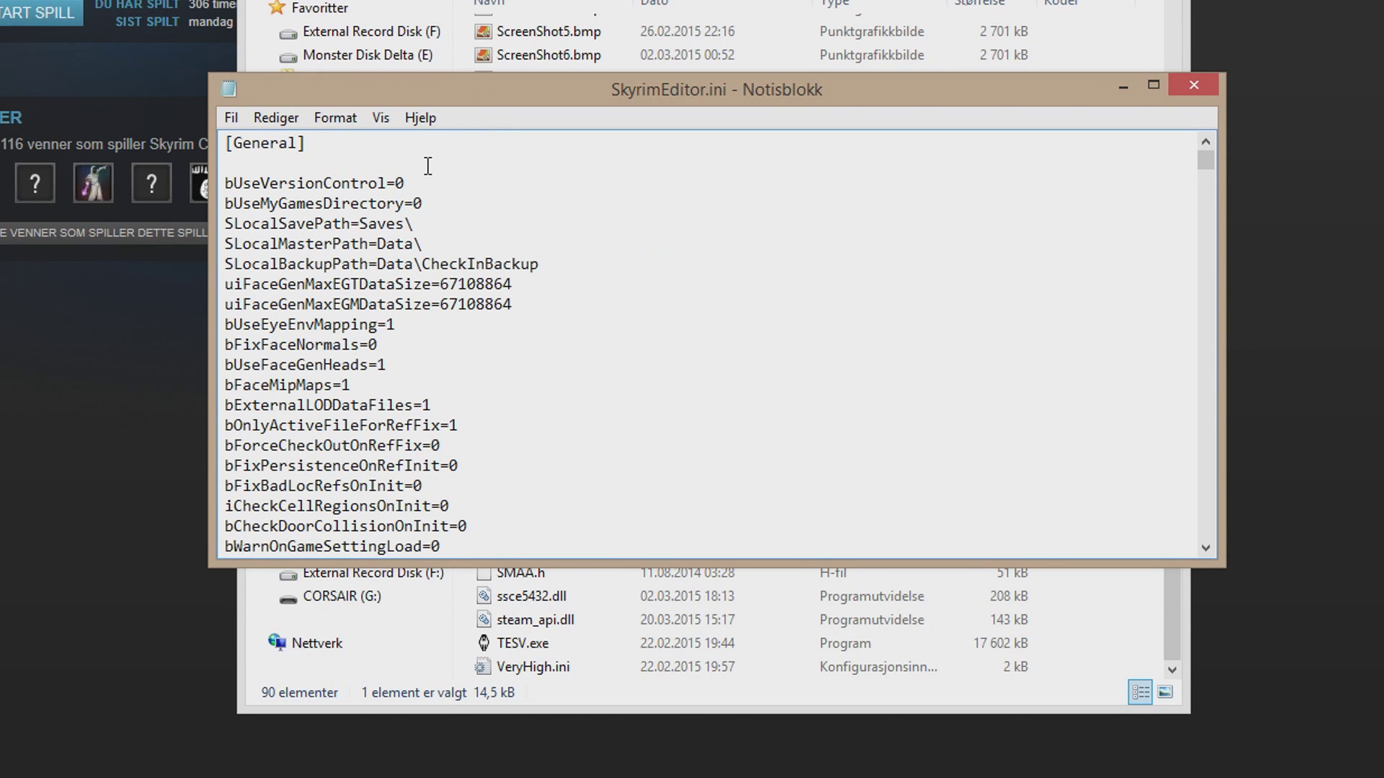
type("bAllowM")
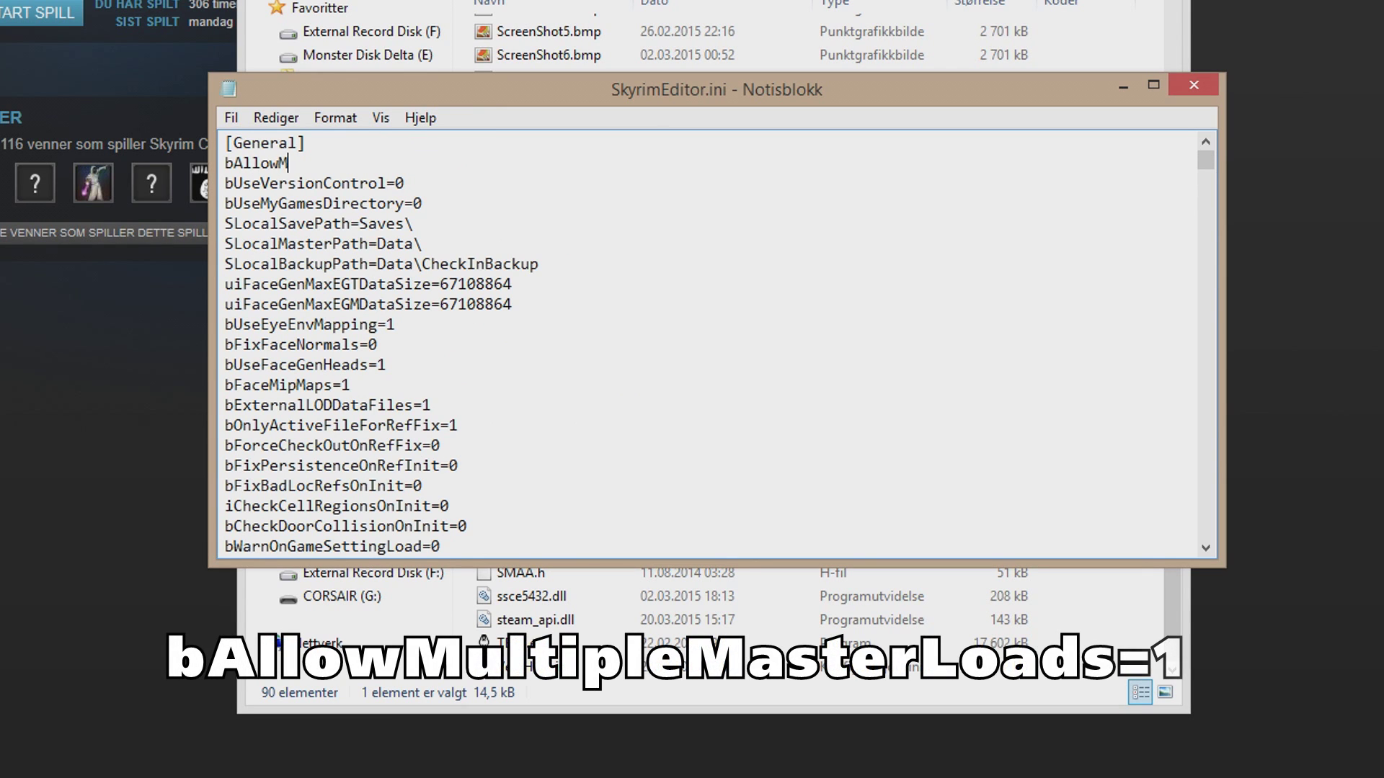
type("ultipleM")
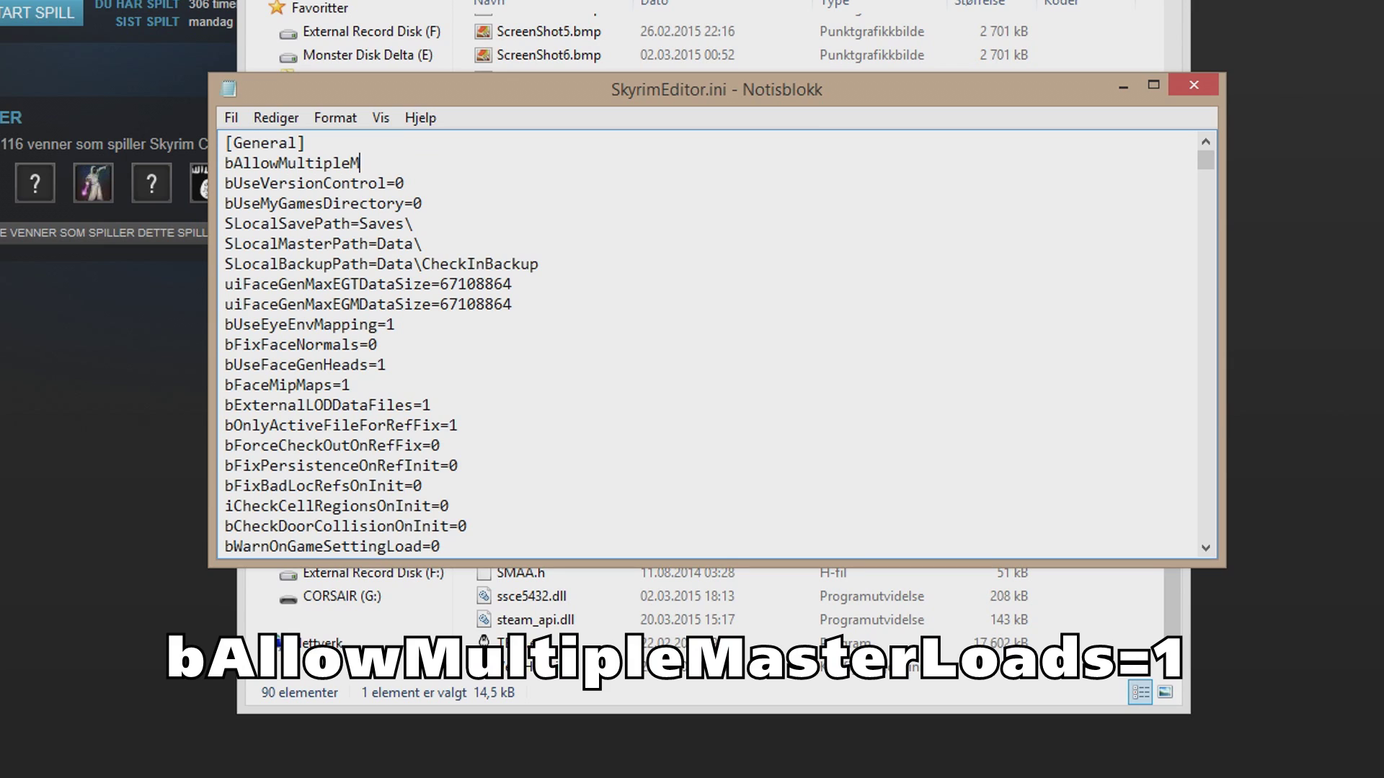
type("asterLoads=1")
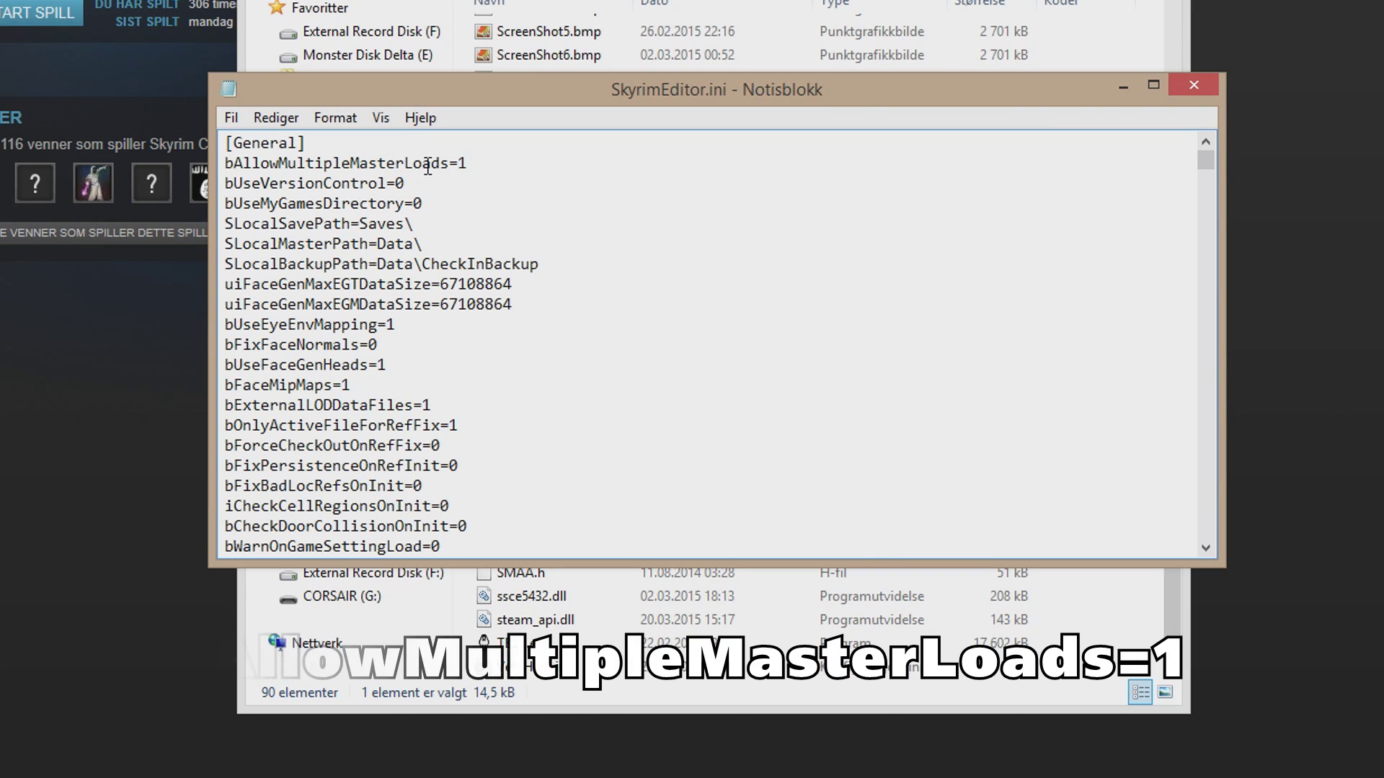
left_click(545, 184)
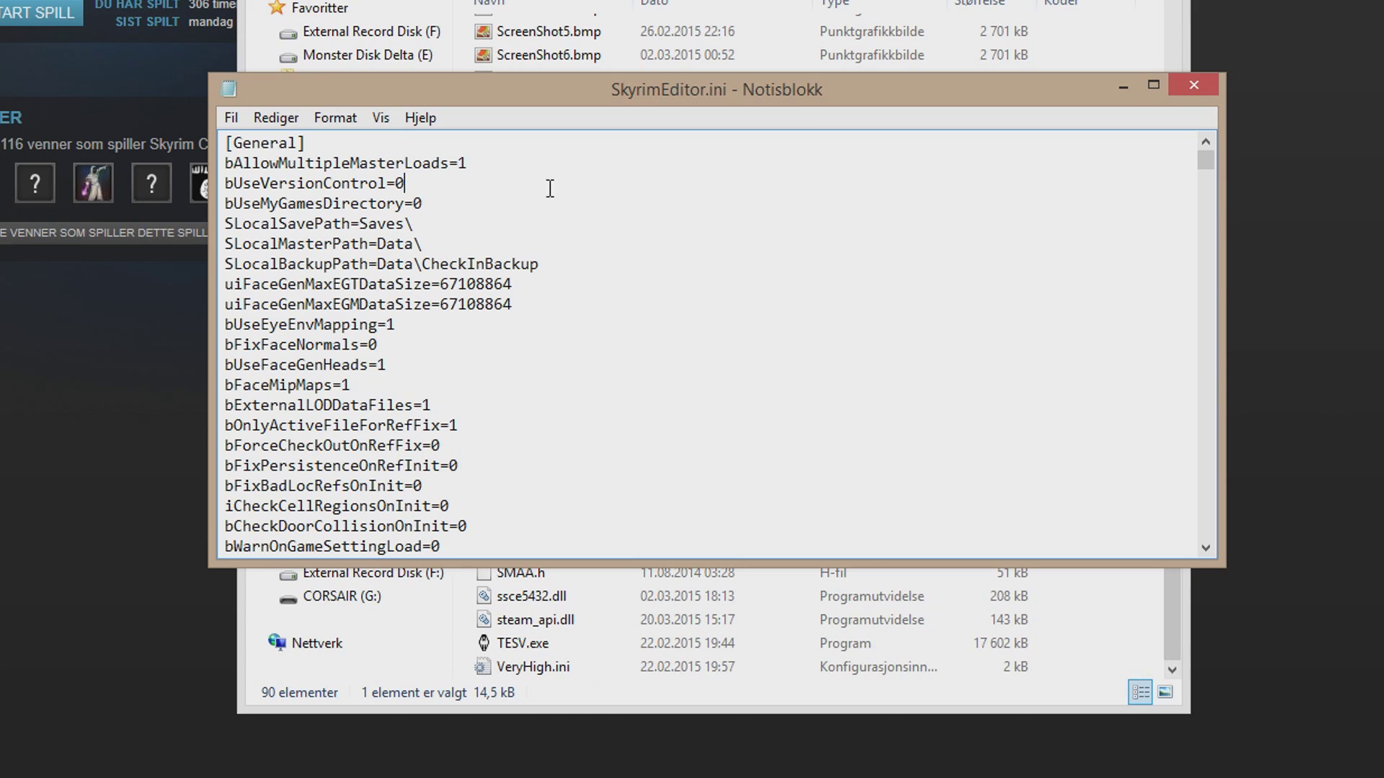
left_click(503, 162)
left_click(526, 186)
Search the file for "Archive" and bring the full [Archive] section into view.
scroll(744, 282, "down", 5)
scroll(720, 260, "up", 5)
key("ctrl+f")
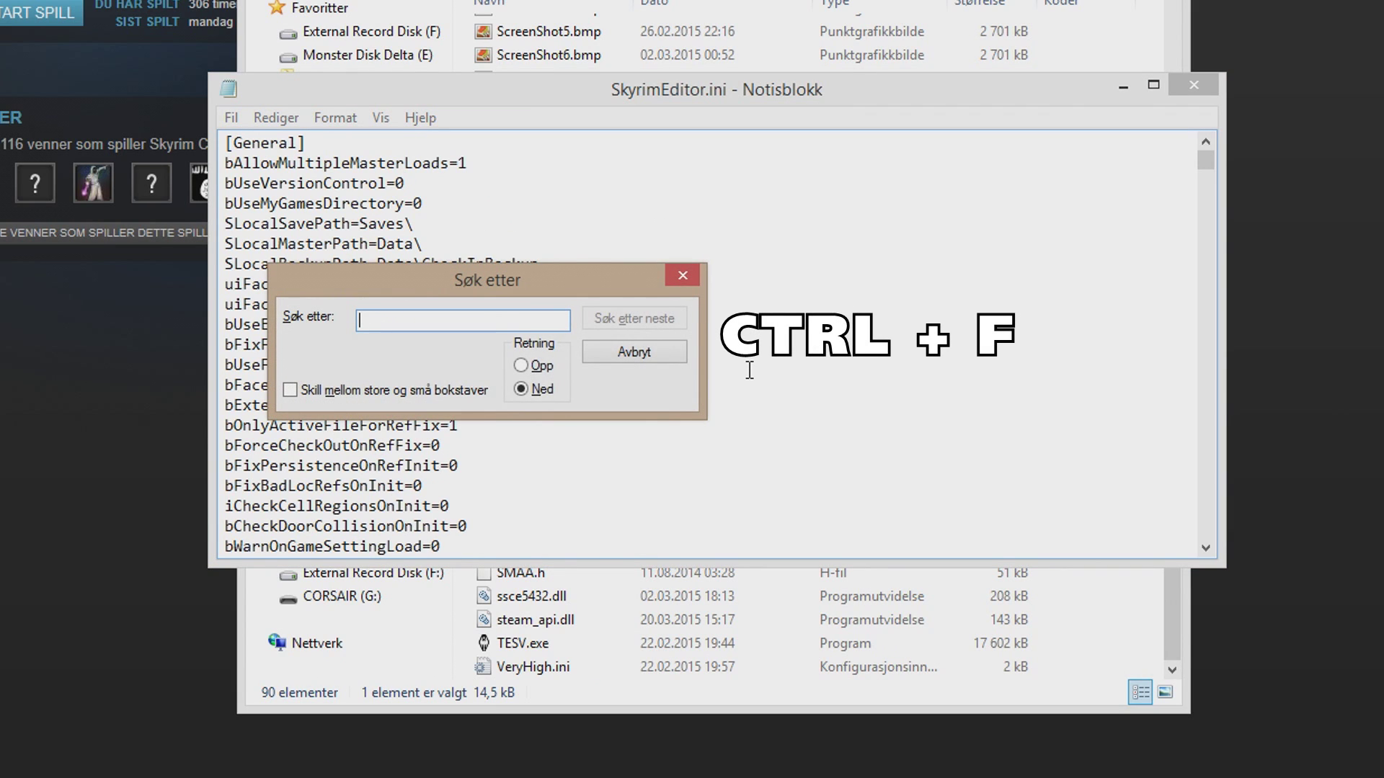
type("Archive")
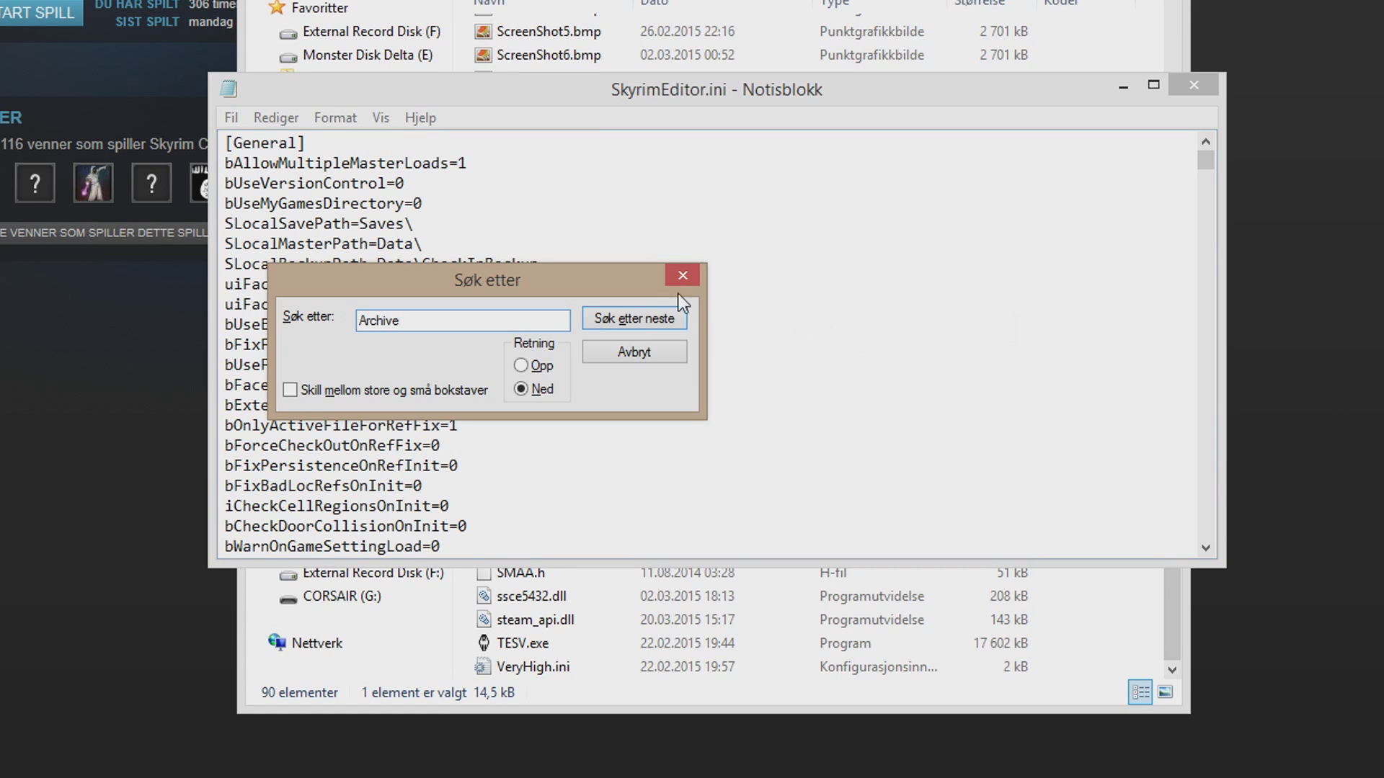
left_click(638, 319)
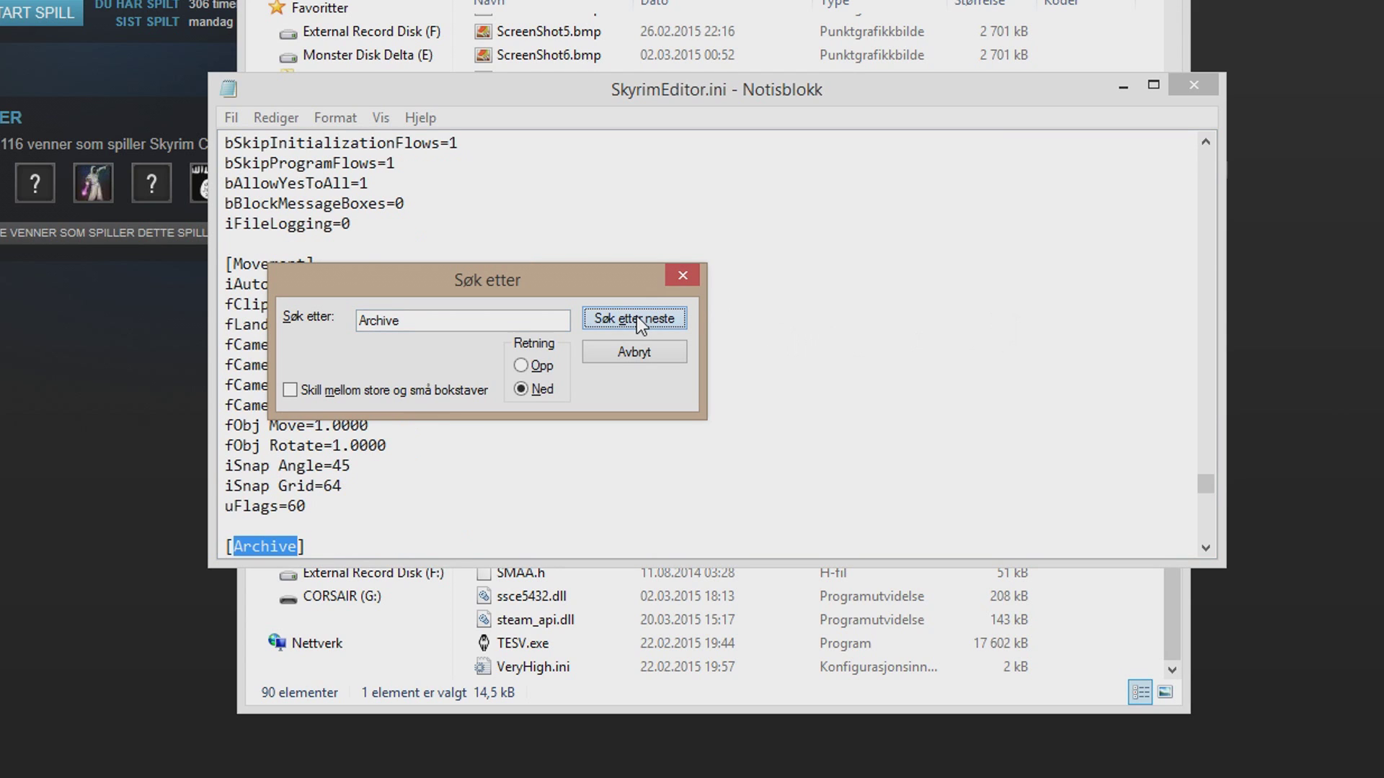
left_click(683, 276)
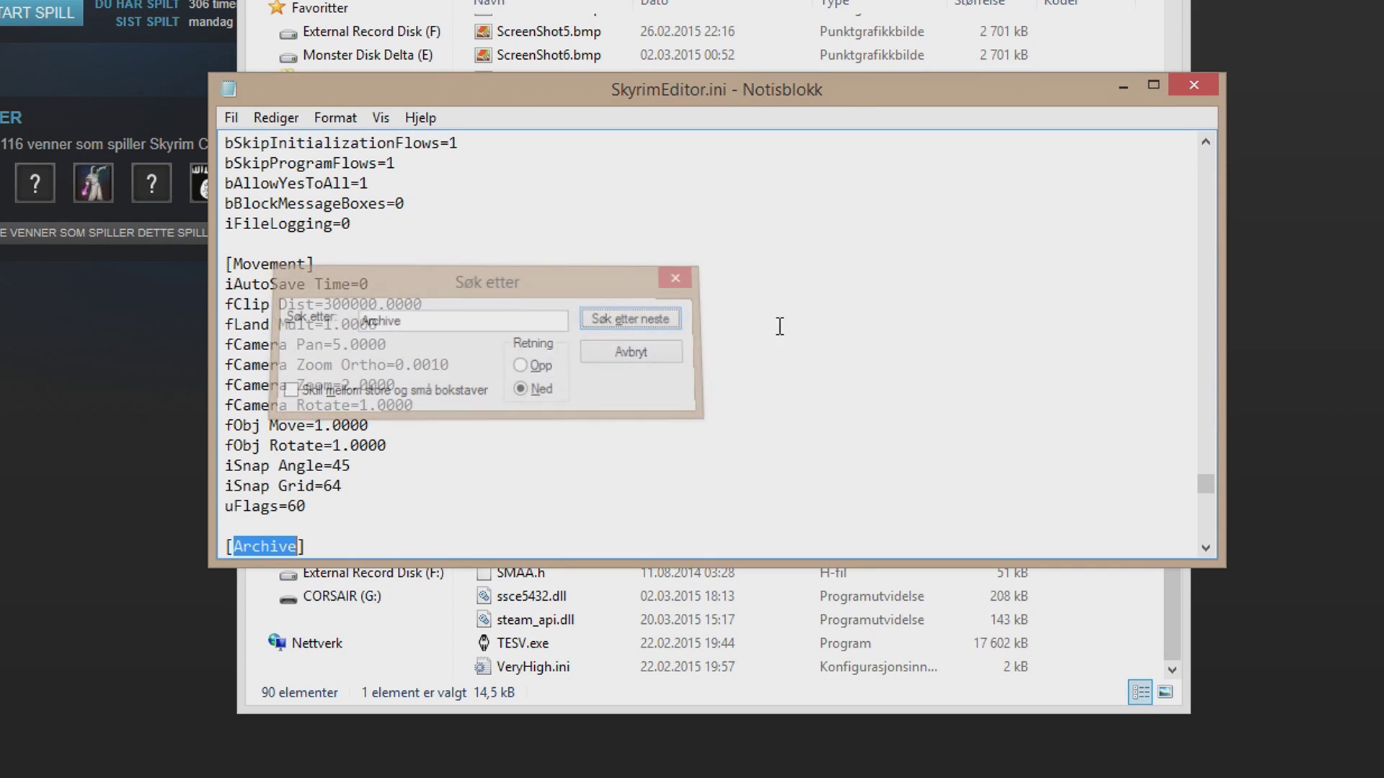
left_click(1205, 546)
left_click(1205, 546)
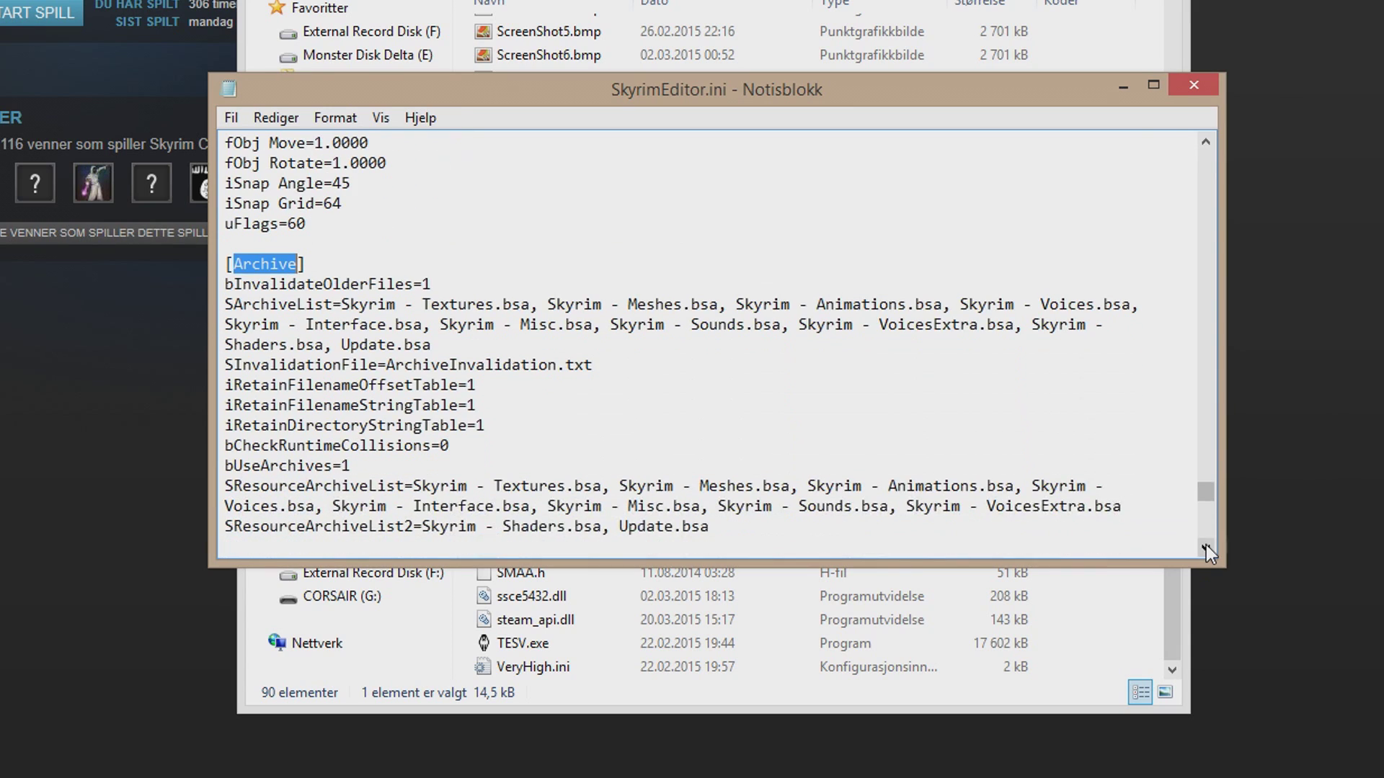
left_click(1205, 546)
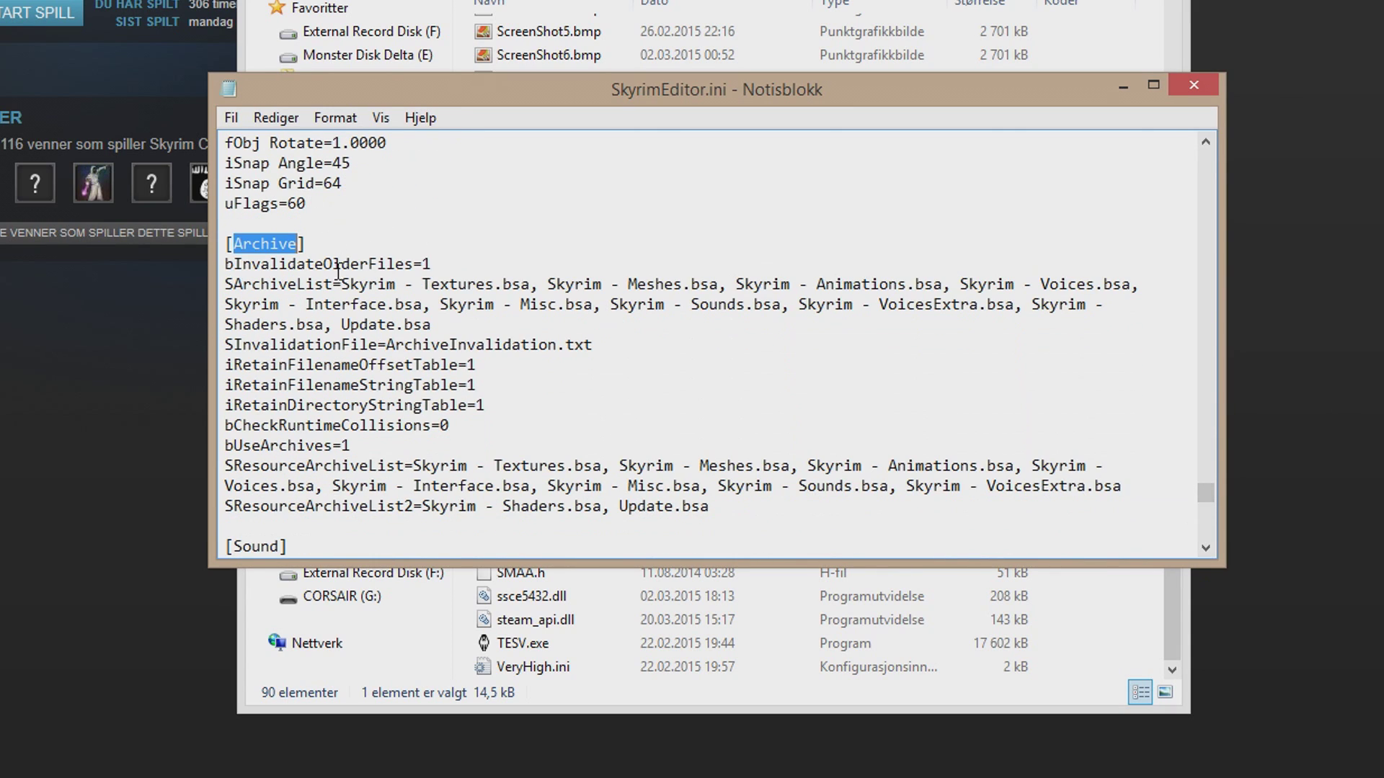
Append ", Dawnguard.bsa, Dragonborn.bsa, HearthFires.bsa" to the end of the SResourceArchiveList2 line.
left_click_drag(225, 507, 740, 507)
left_click(741, 507)
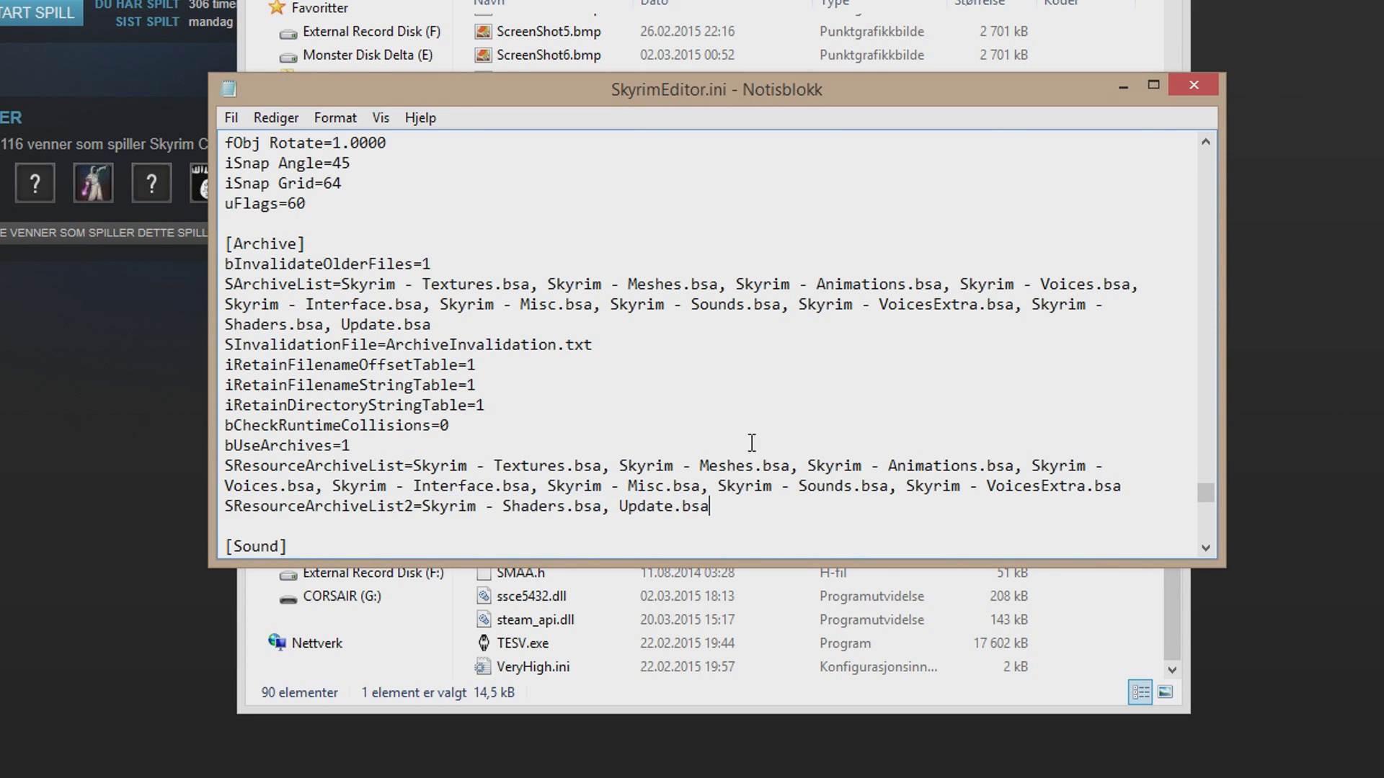
scroll(750, 462, "down", 1)
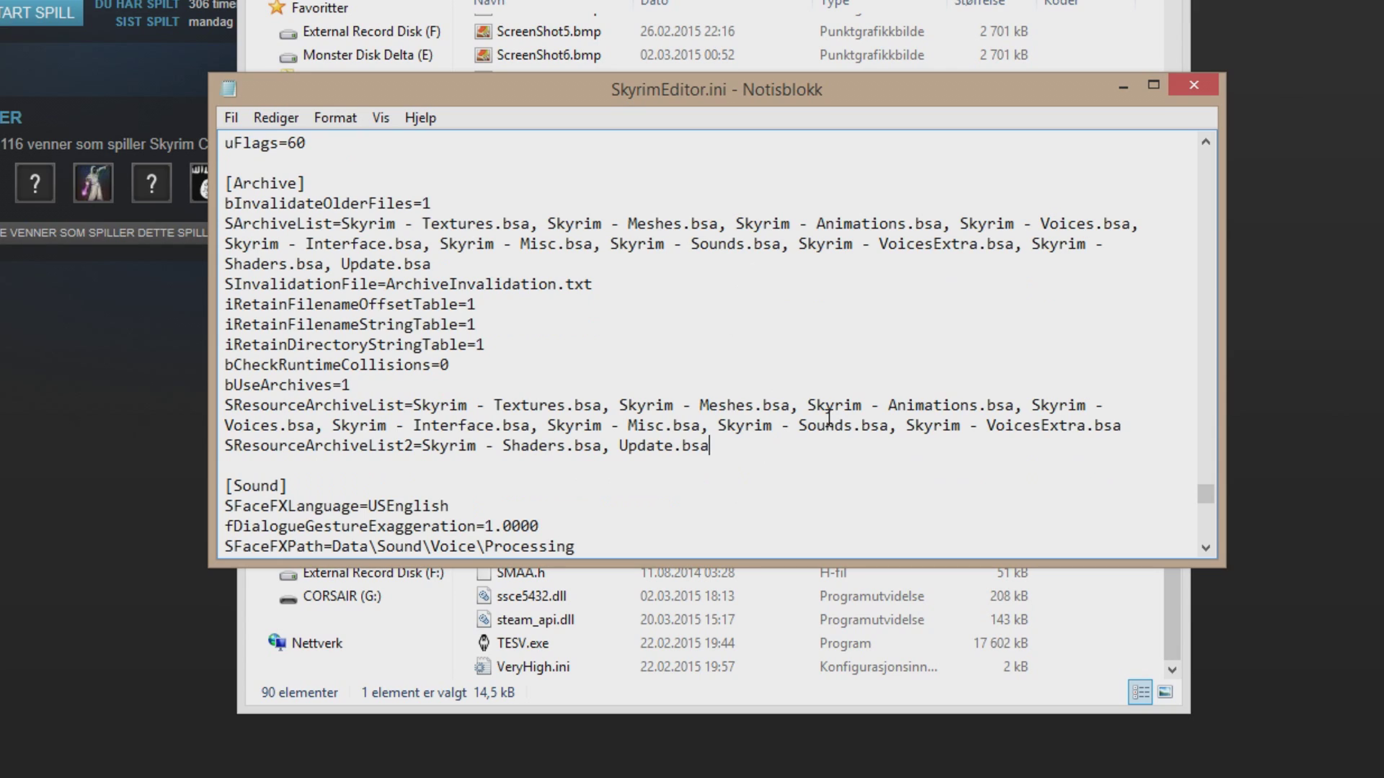
type(", Dawnguard.bsa")
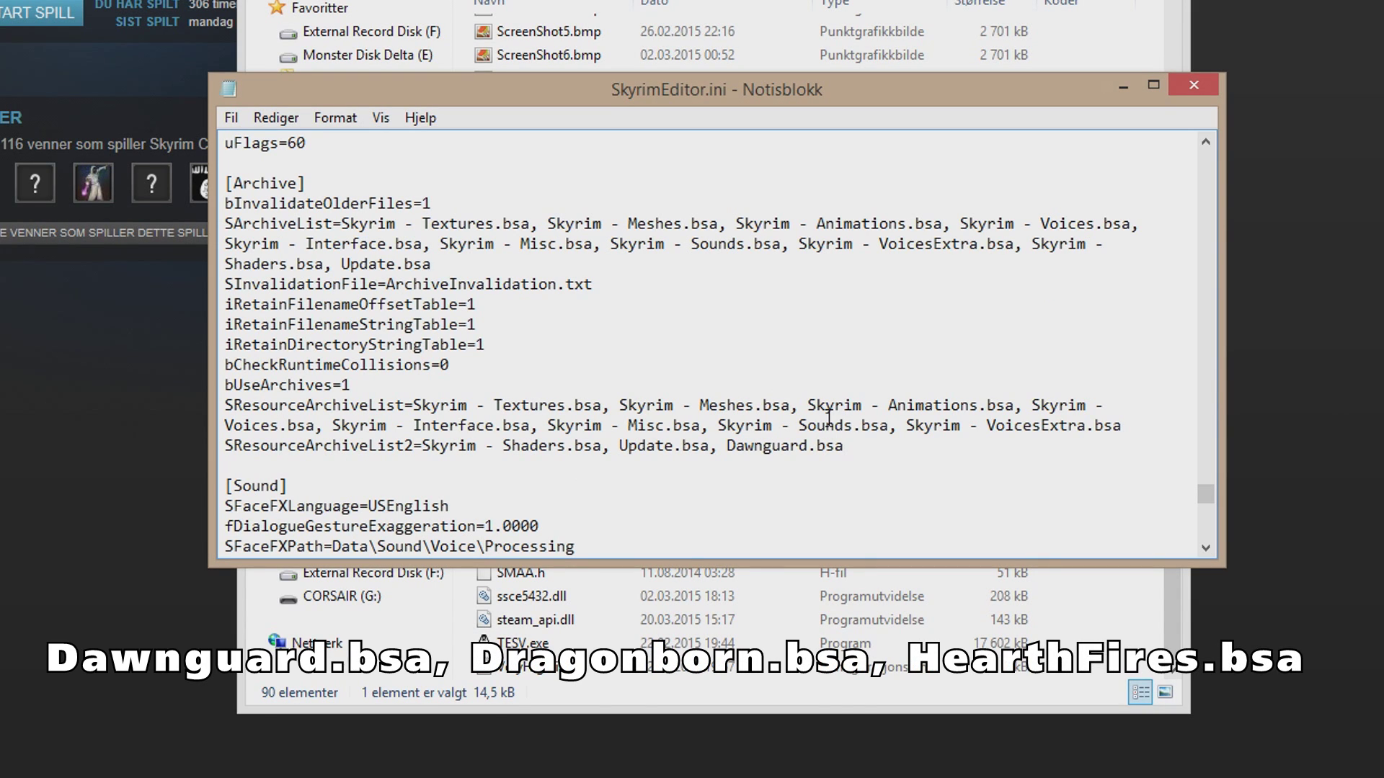
type(", Dragonborn.bsa, ")
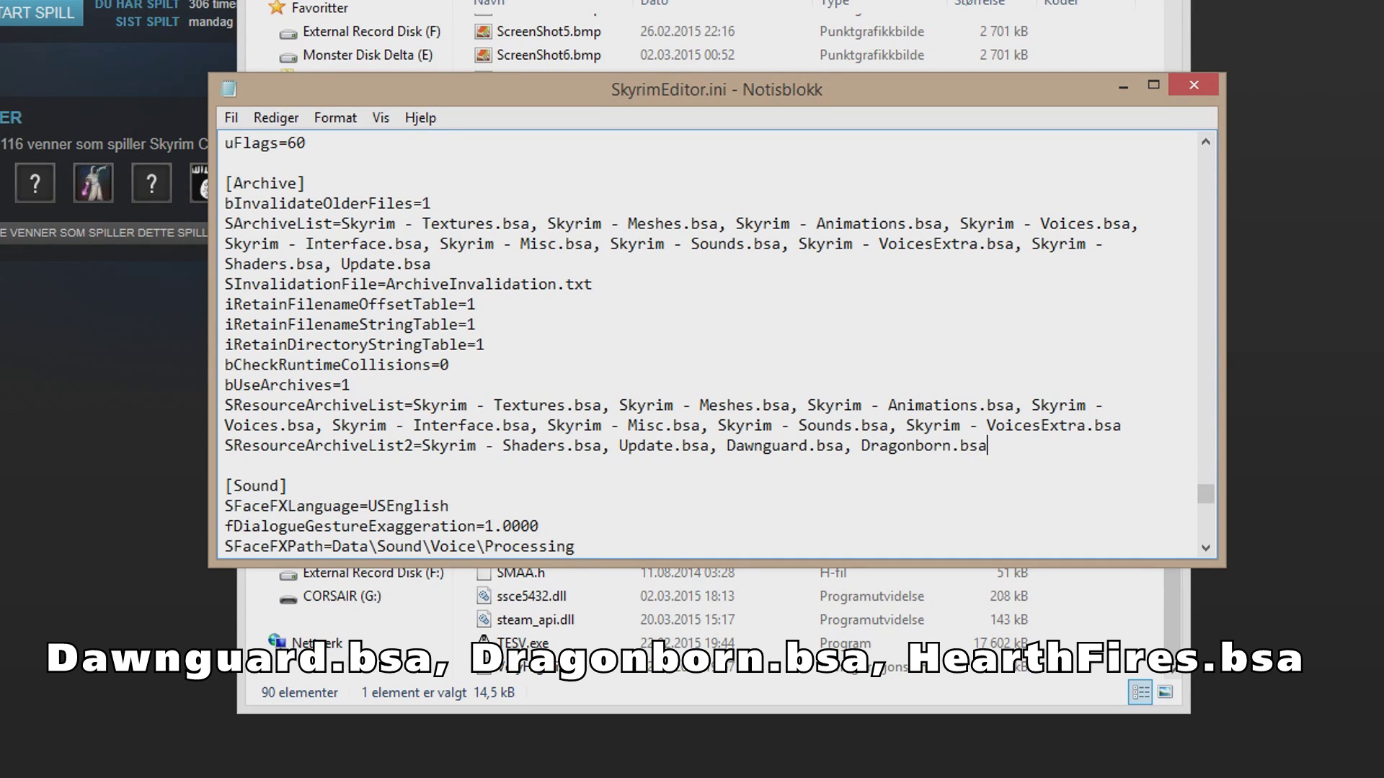
type("HearthFires.bsa")
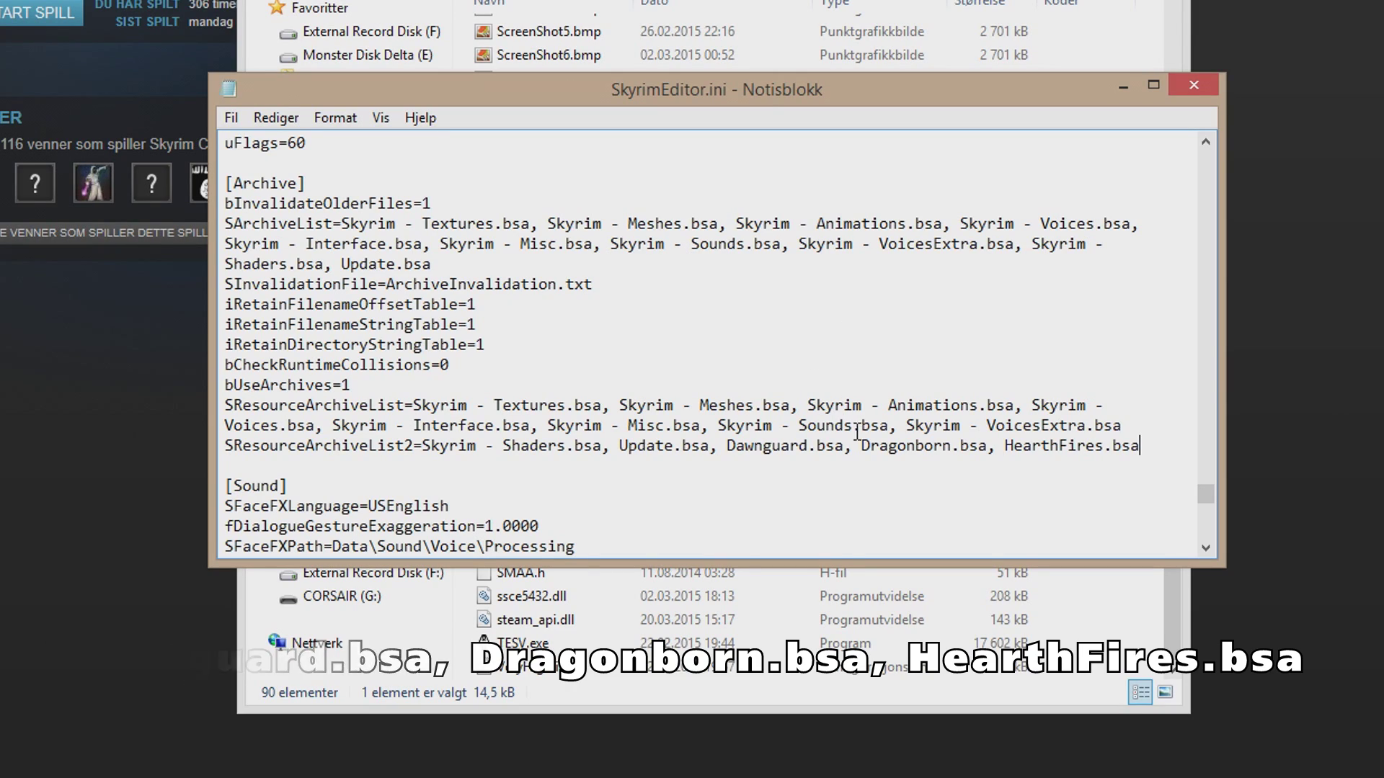
Save SkyrimEditor.ini, then close it and the Skyrim folder window.
left_click(250, 128)
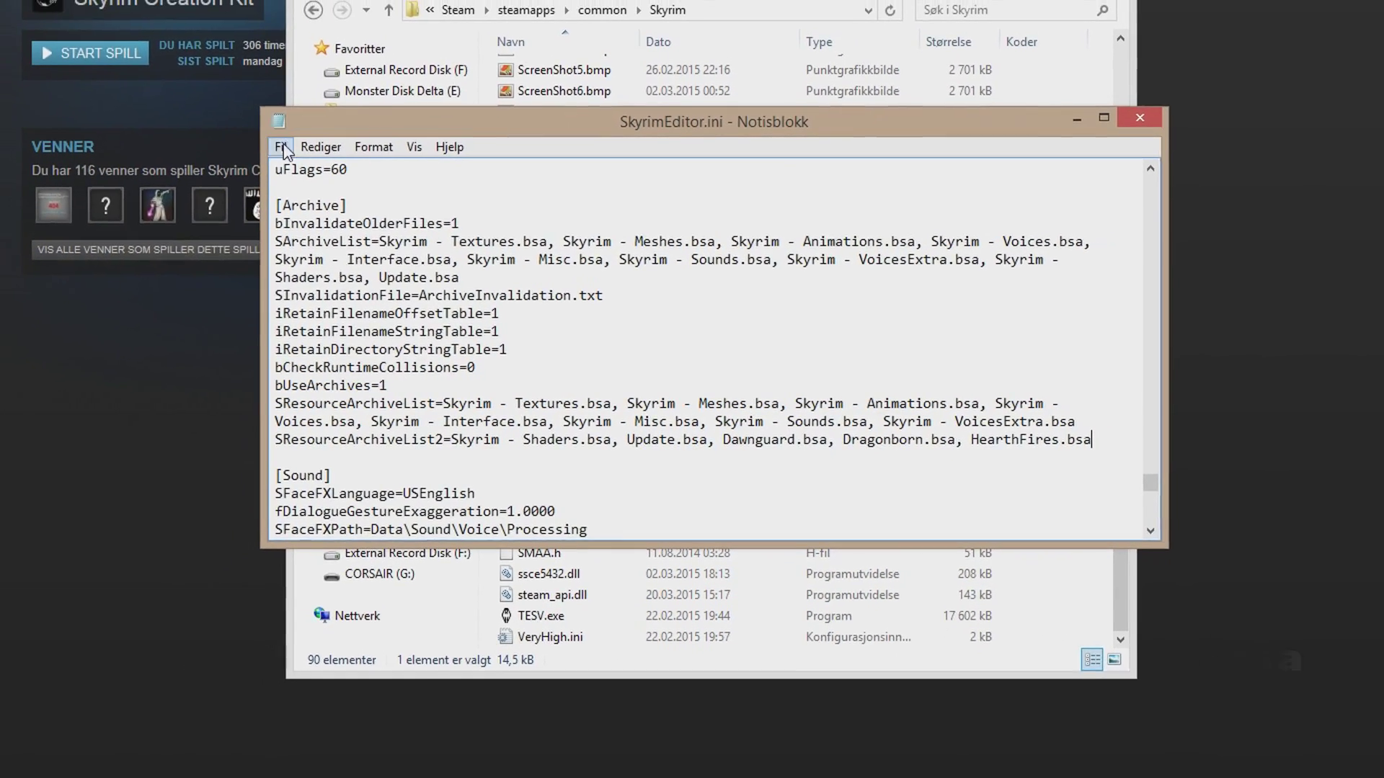
left_click(357, 229)
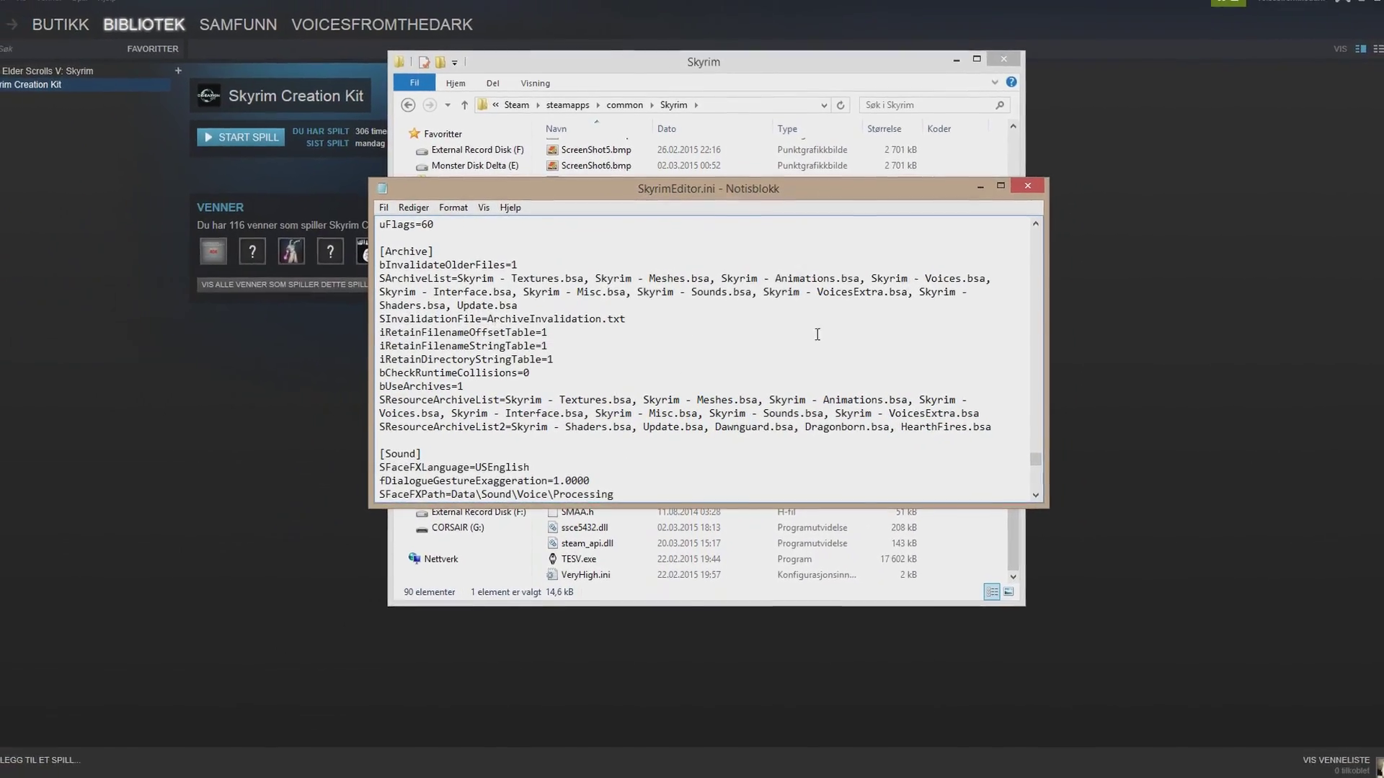
left_click(1027, 186)
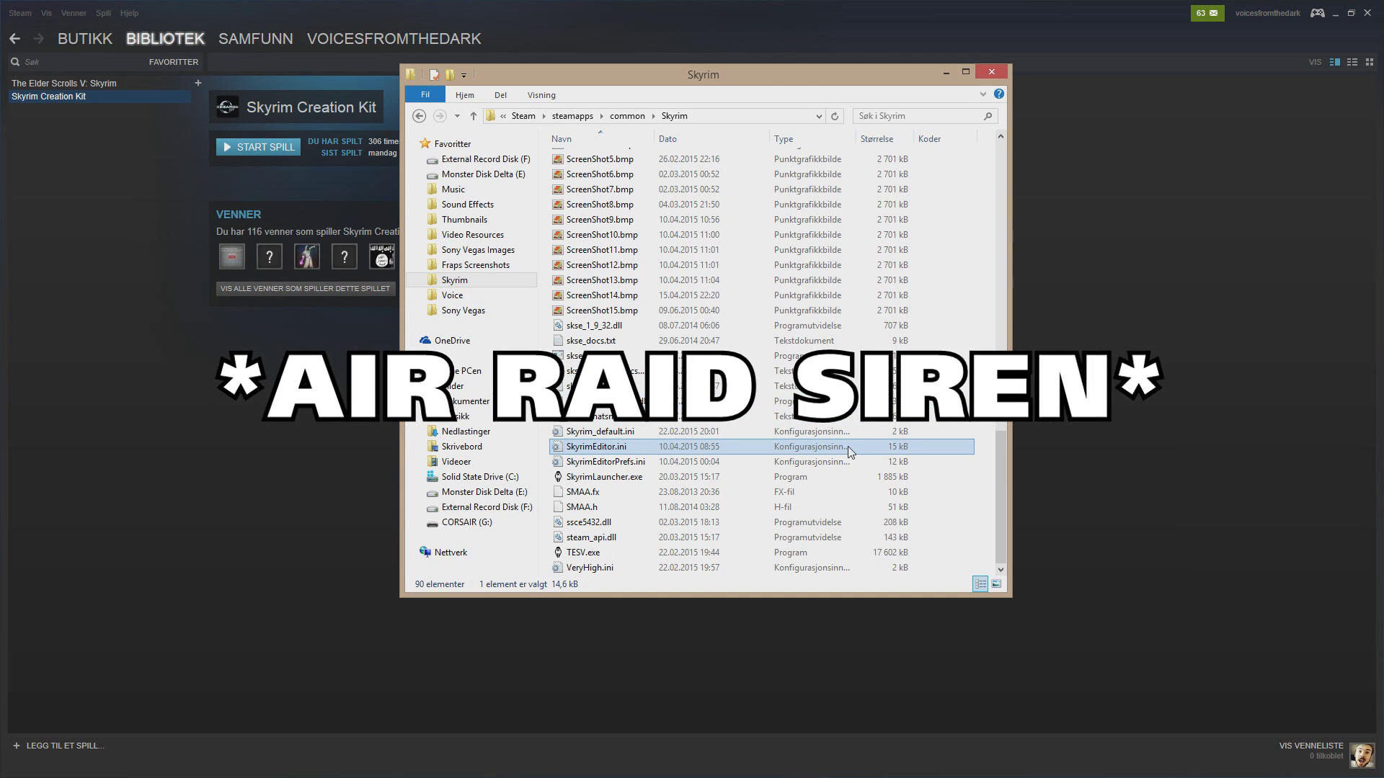
left_click(992, 73)
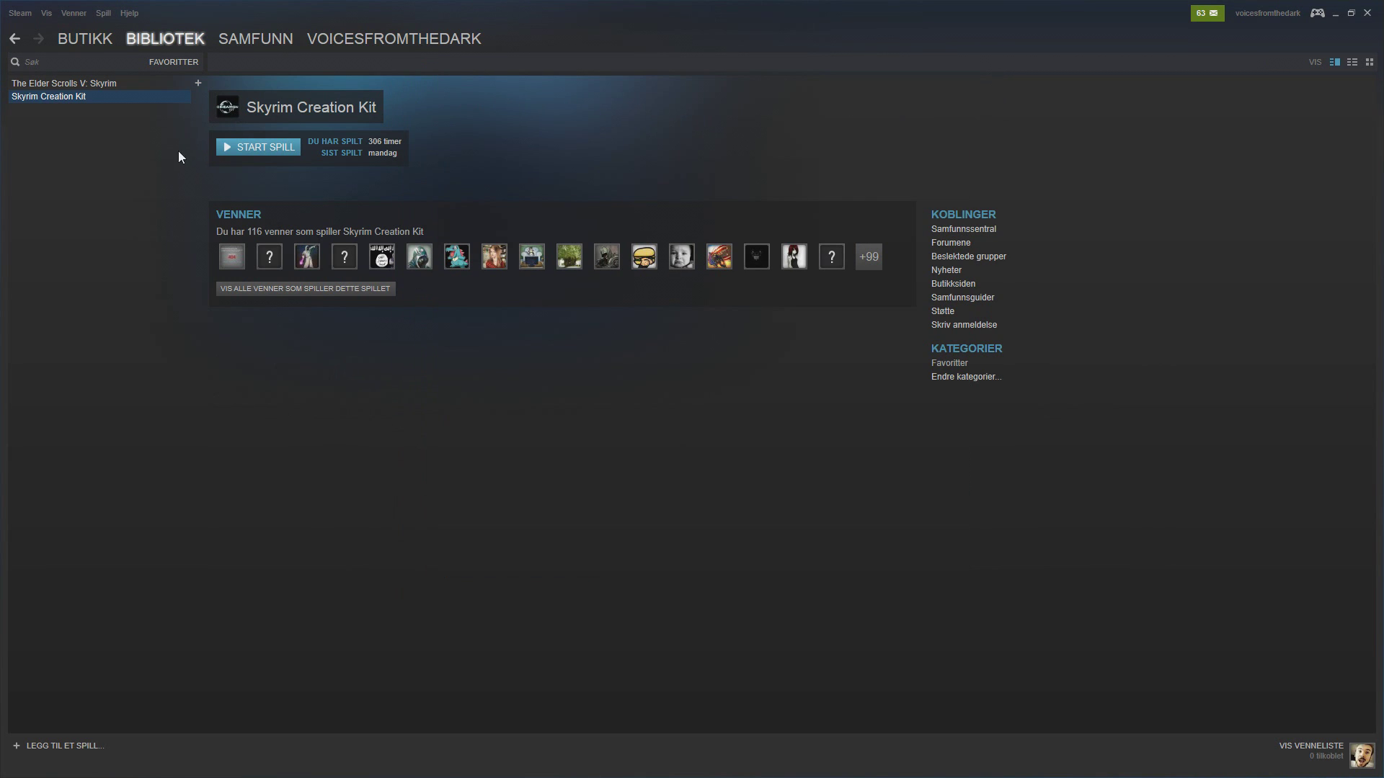
Launch the Skyrim Creation Kit from the Steam library and fit the Object Window beneath the kit's toolbar.
left_click(273, 145)
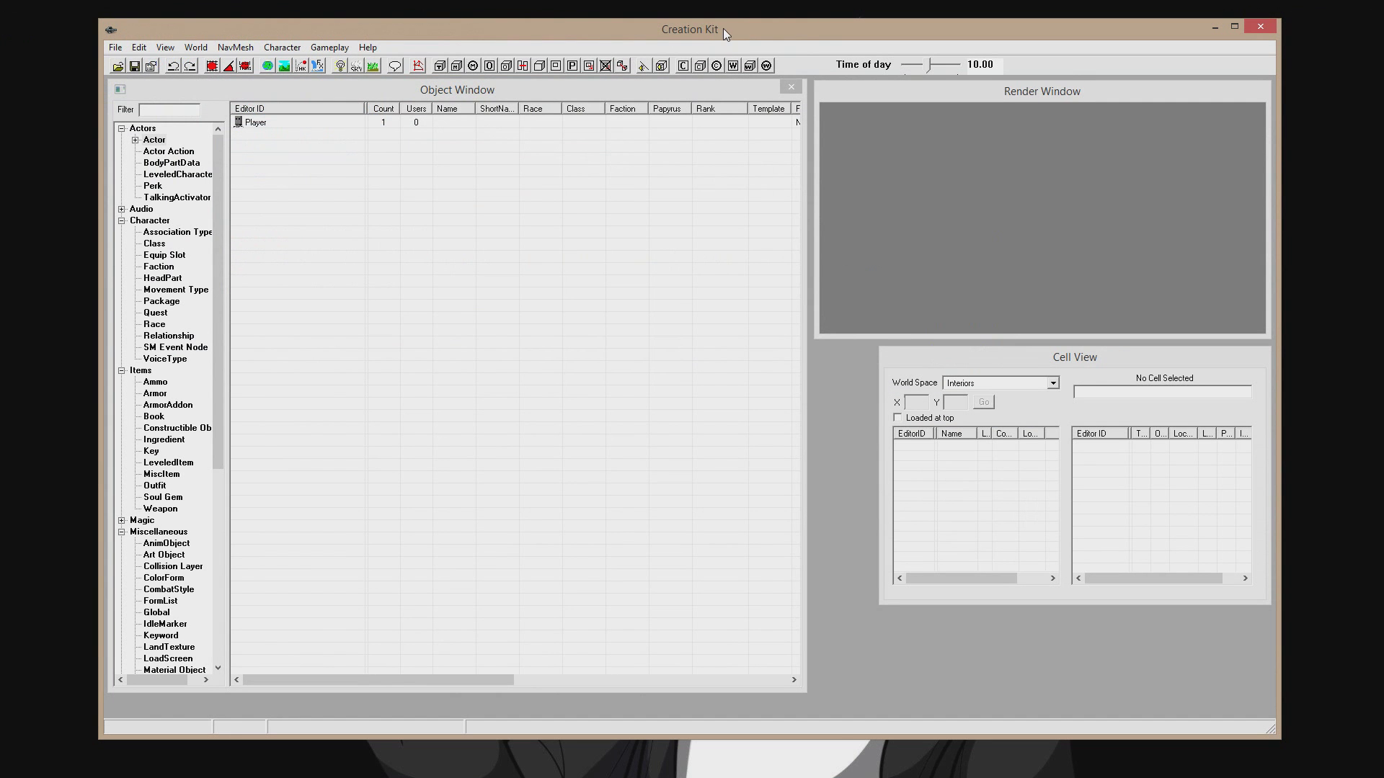
double_click(724, 28)
left_click_drag(437, 92, 317, 59)
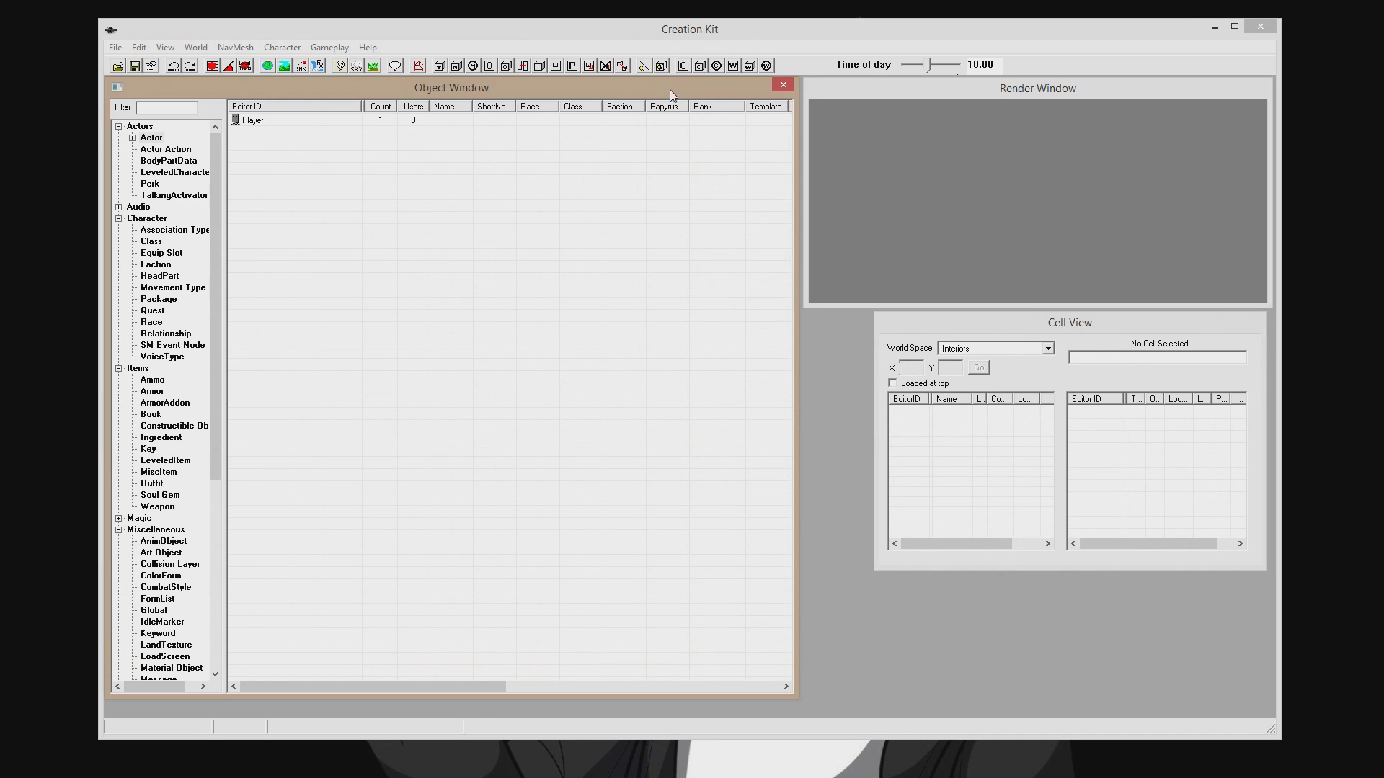
left_click_drag(648, 78, 663, 82)
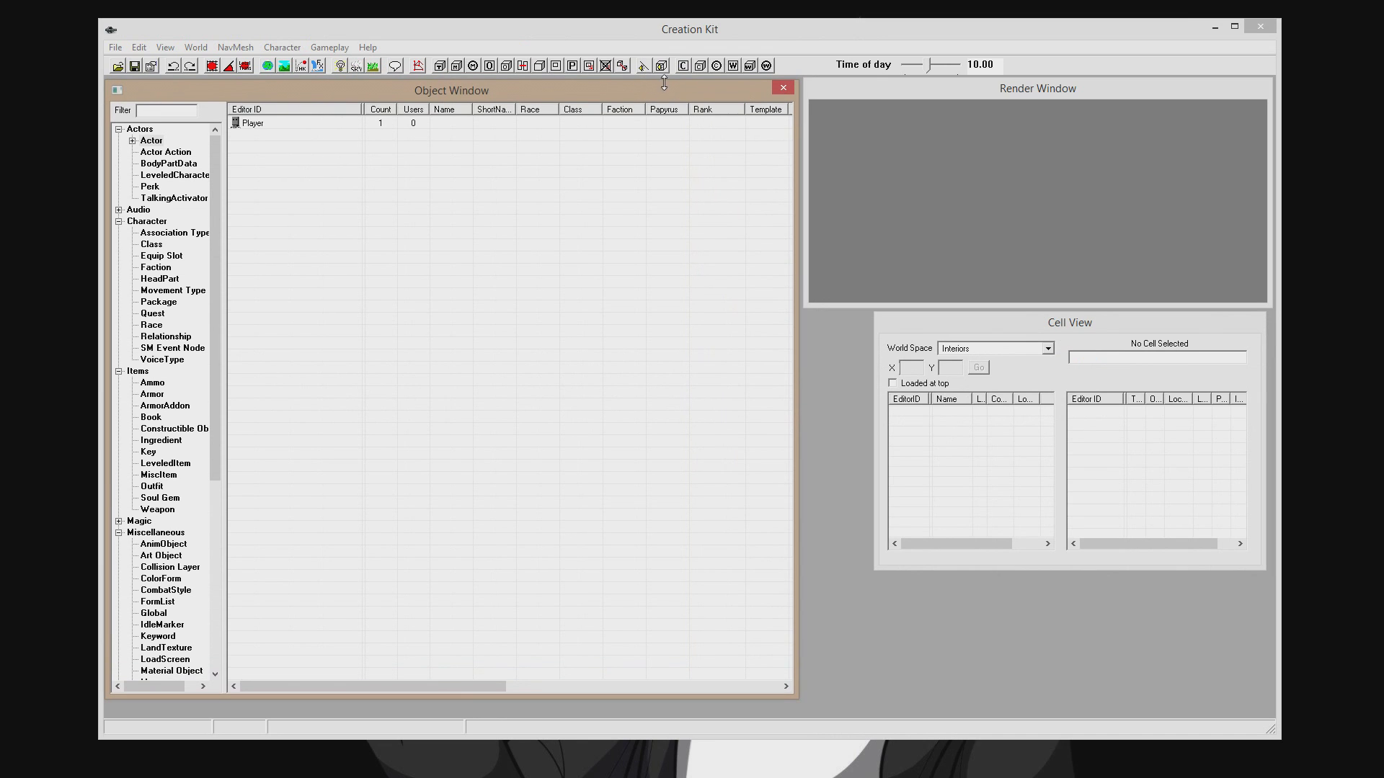
left_click(1031, 182)
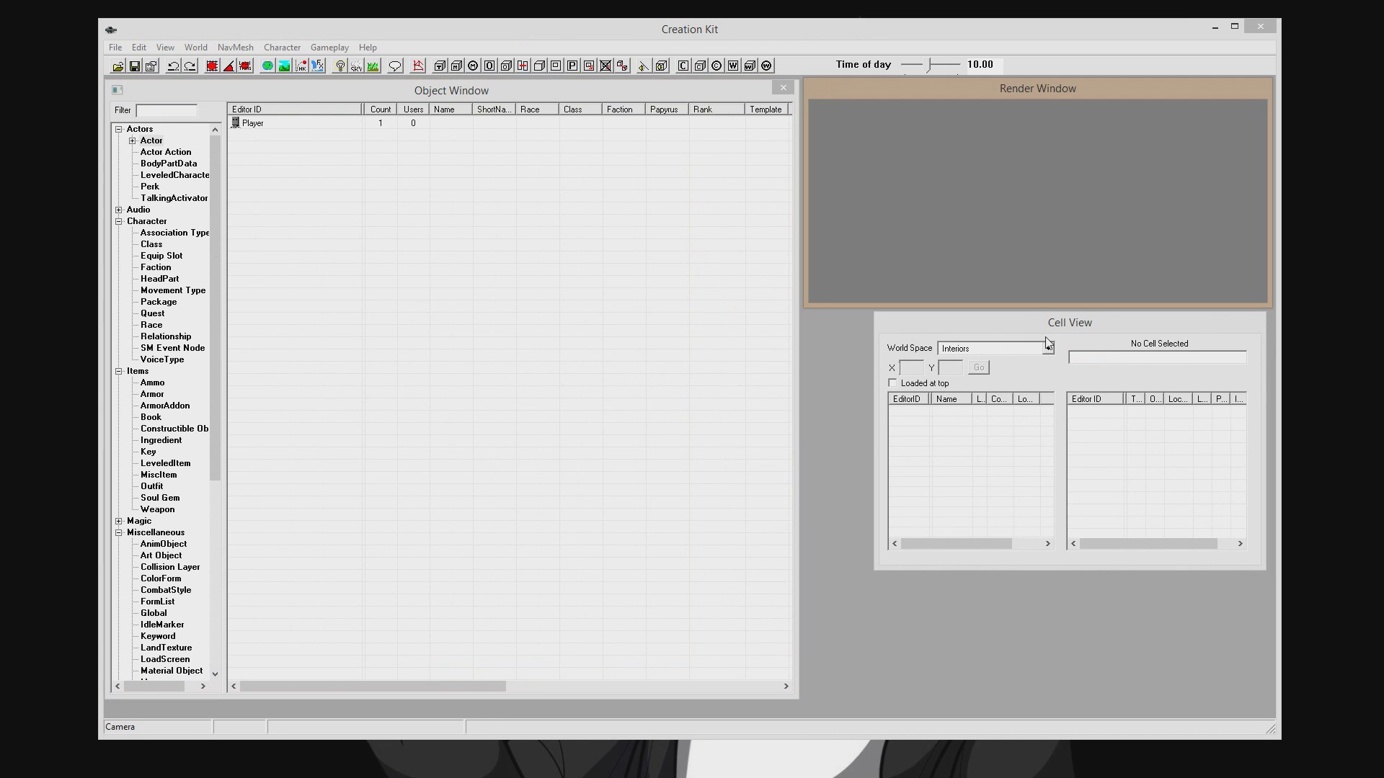
left_click(1039, 315)
left_click(474, 307)
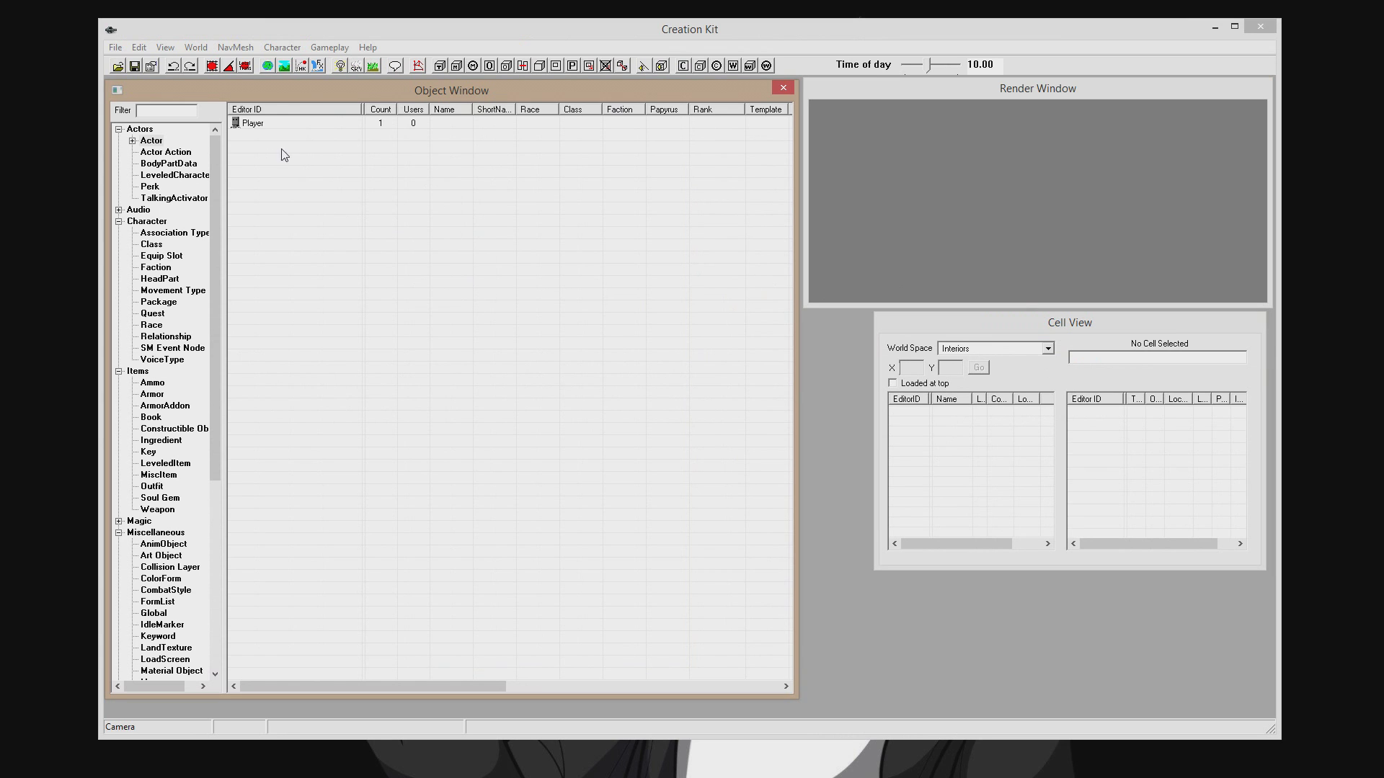
left_click(196, 47)
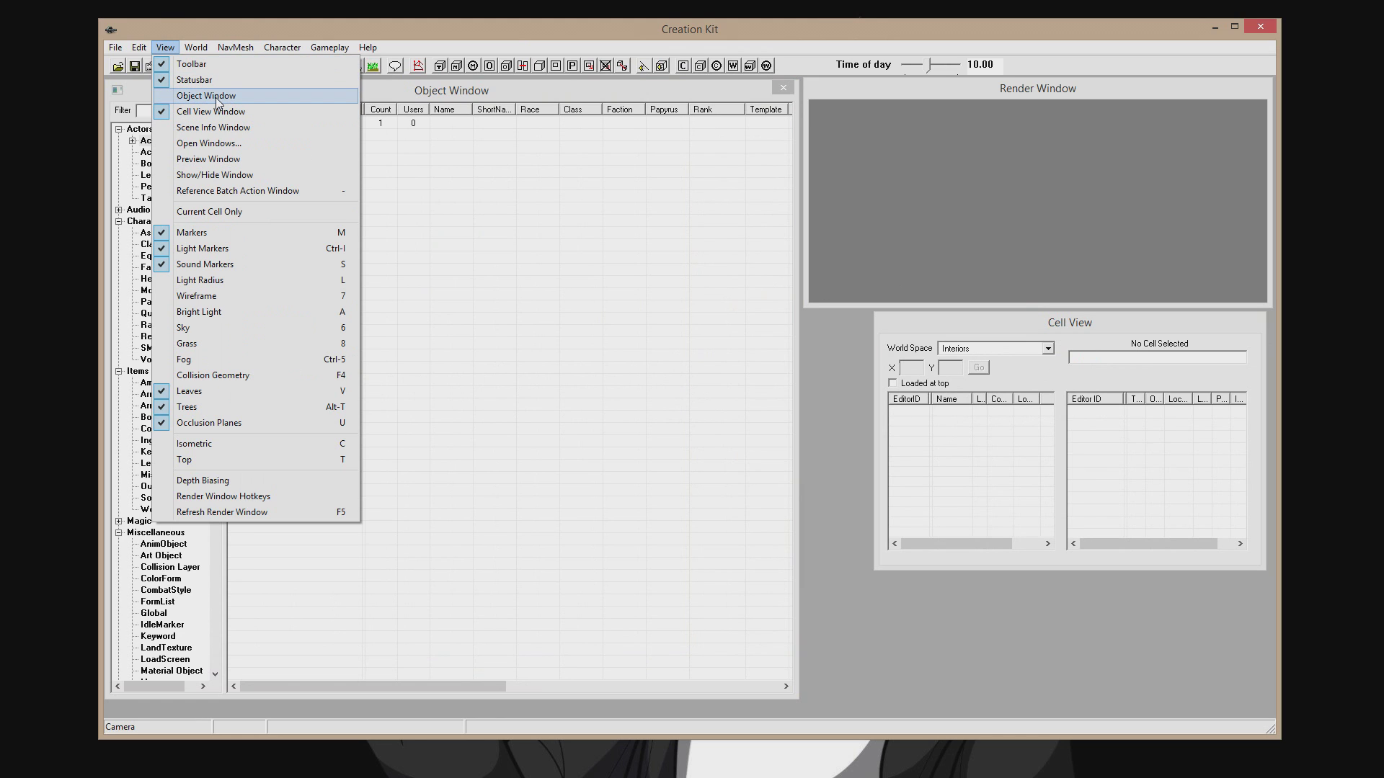
left_click(216, 101)
left_click(165, 46)
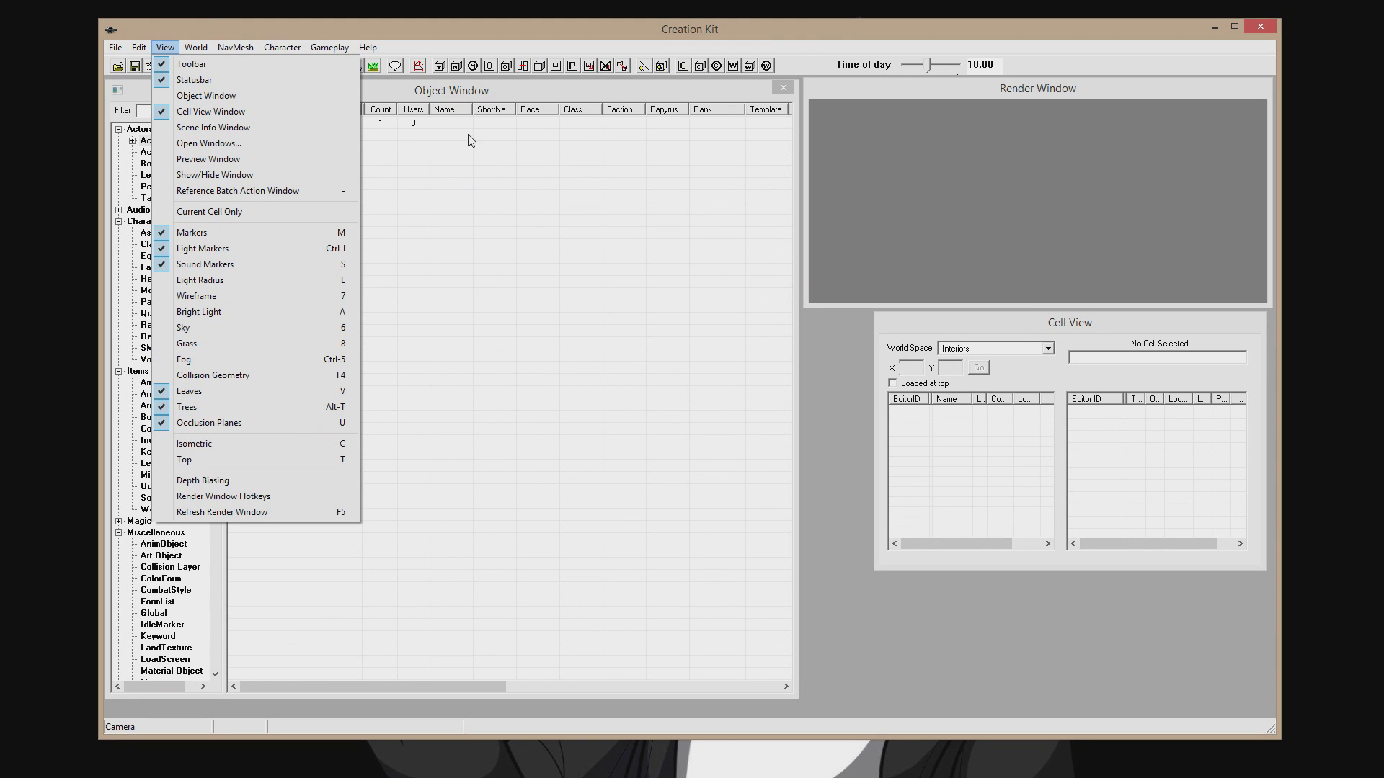
left_click(534, 177)
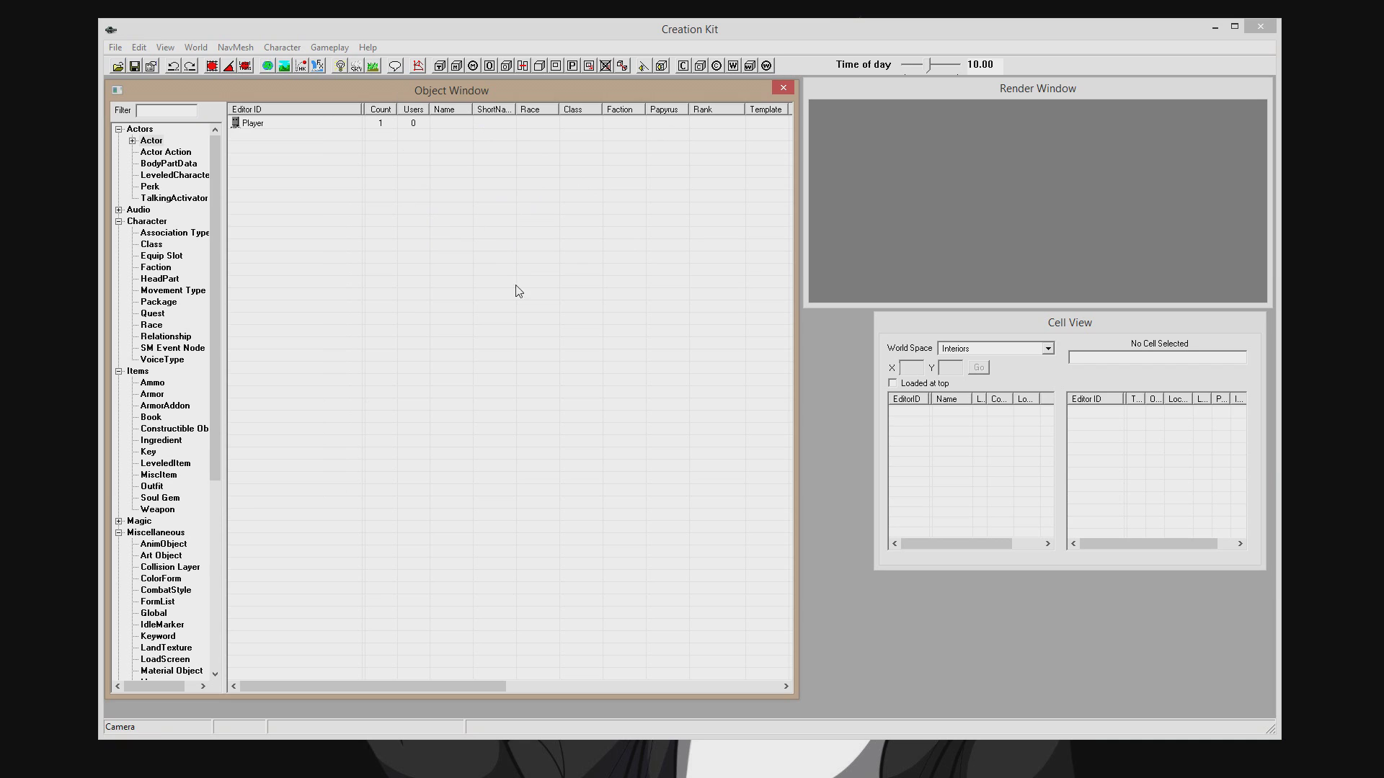
Browse the BodyPartData, Actor Action and Actor categories in the Object Window.
left_click(166, 164)
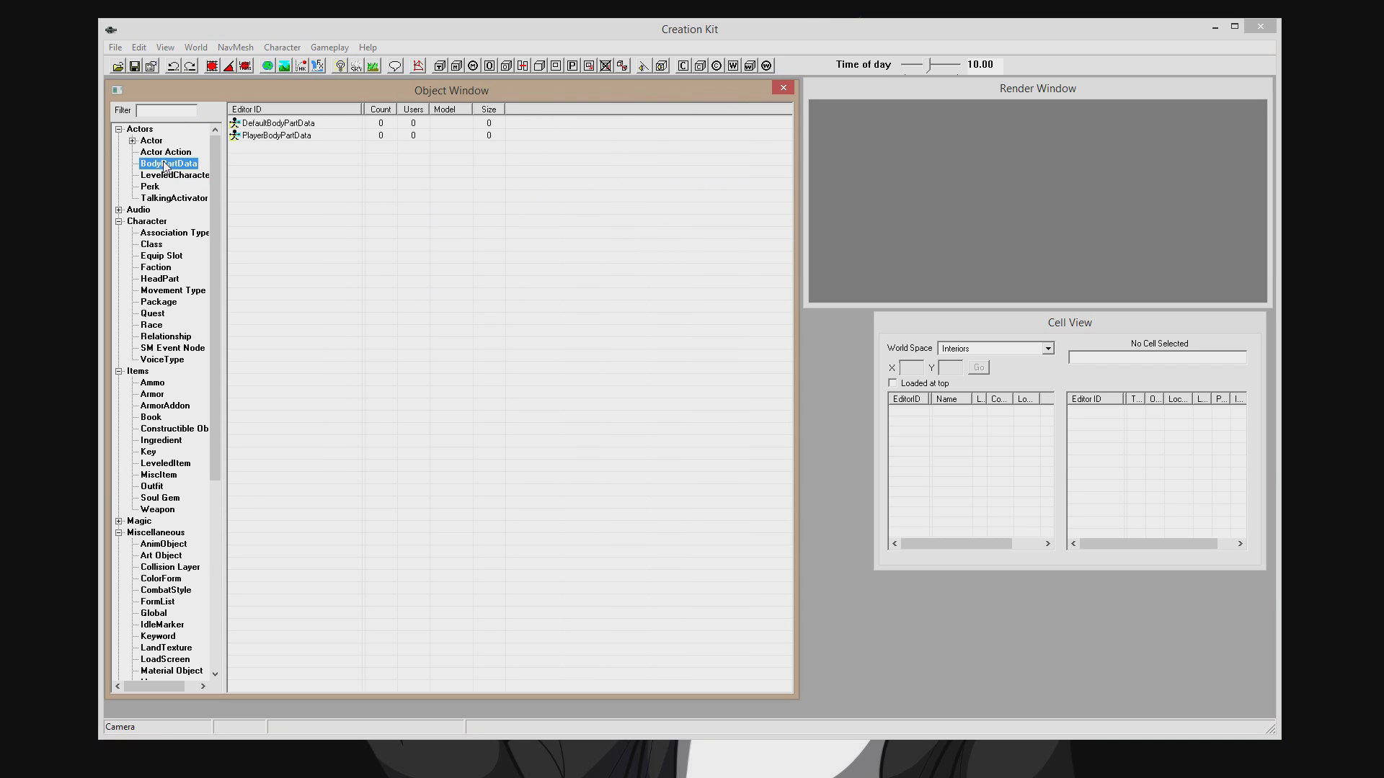
left_click(164, 152)
left_click(152, 140)
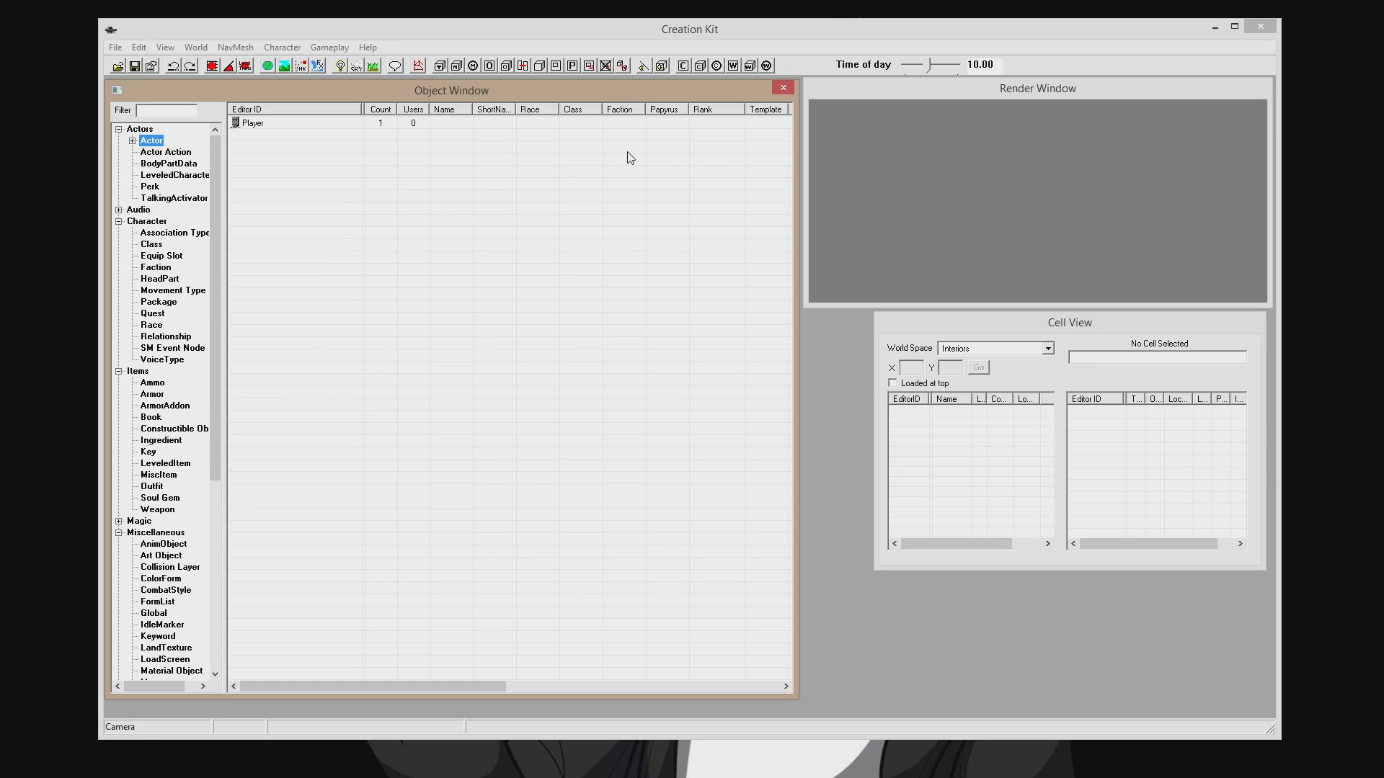
Load the master files Skyrim.esm, Update.esm, Dragonborn.esm, HearthFires.esm and Dawnguard.esm without setting an active file.
left_click(118, 66)
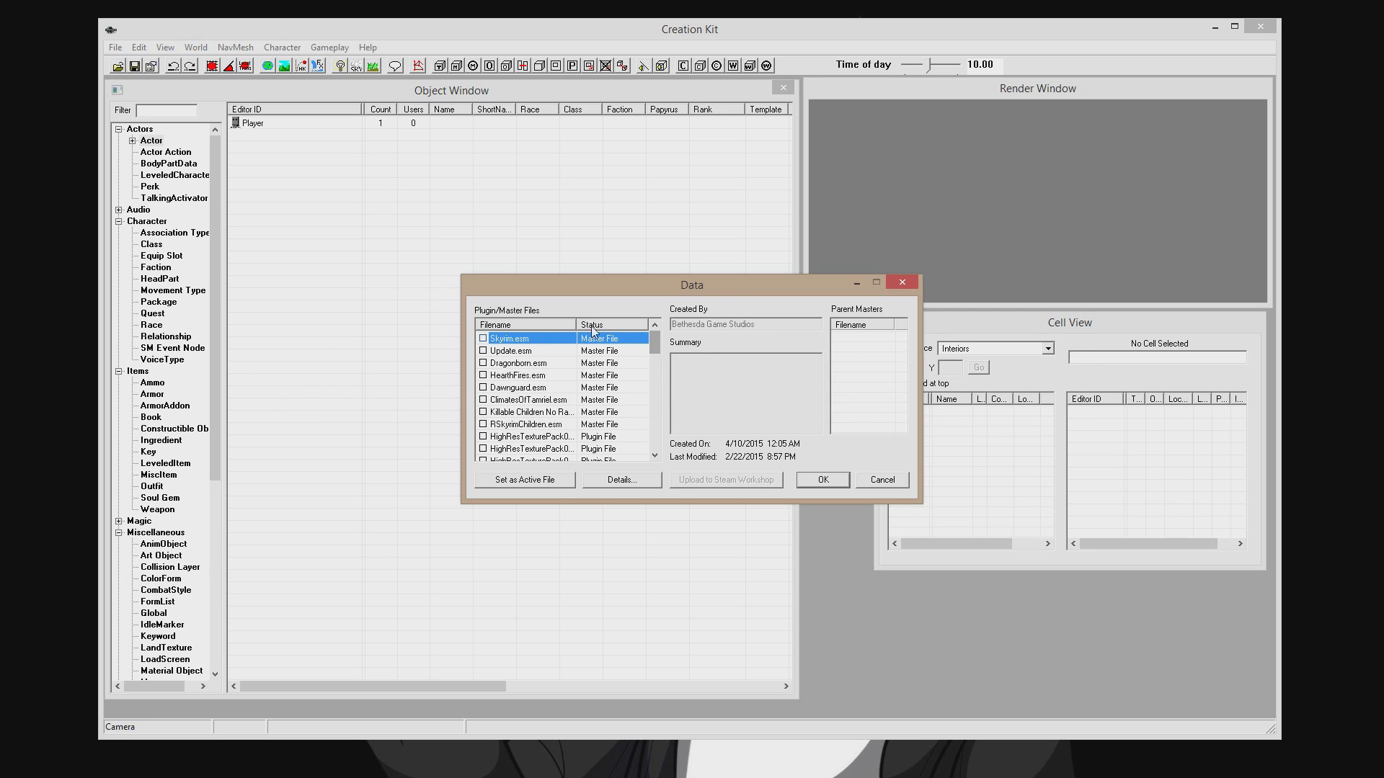
double_click(524, 340)
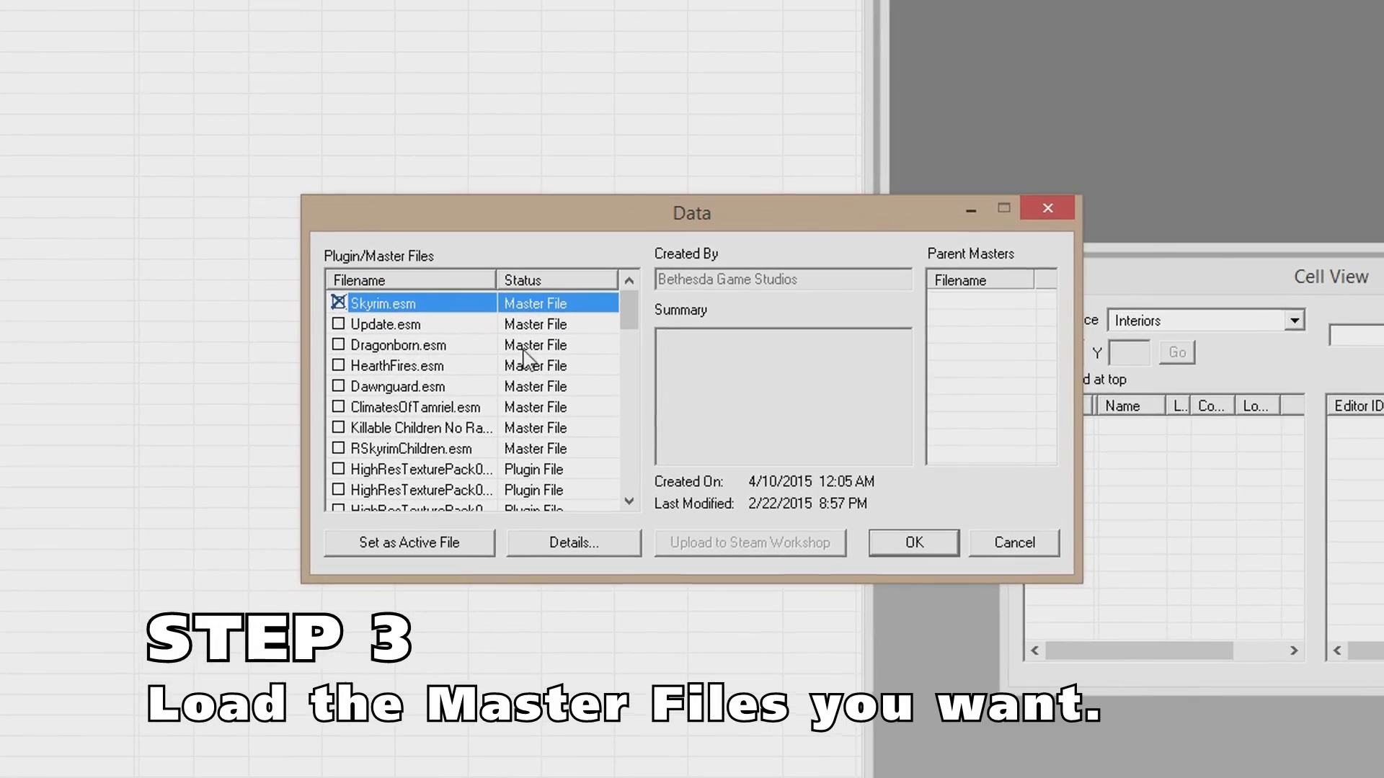
double_click(424, 325)
left_click(431, 347)
double_click(431, 348)
double_click(436, 366)
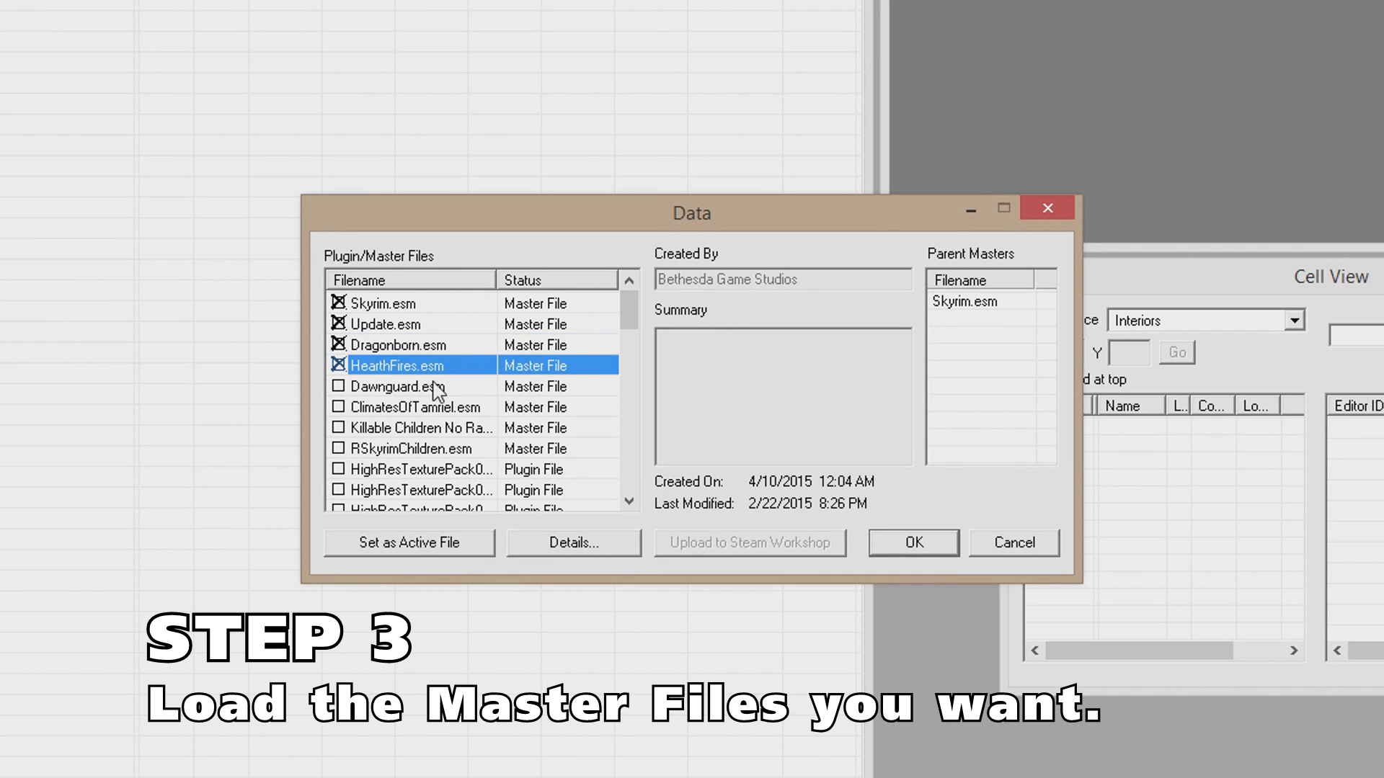
double_click(454, 386)
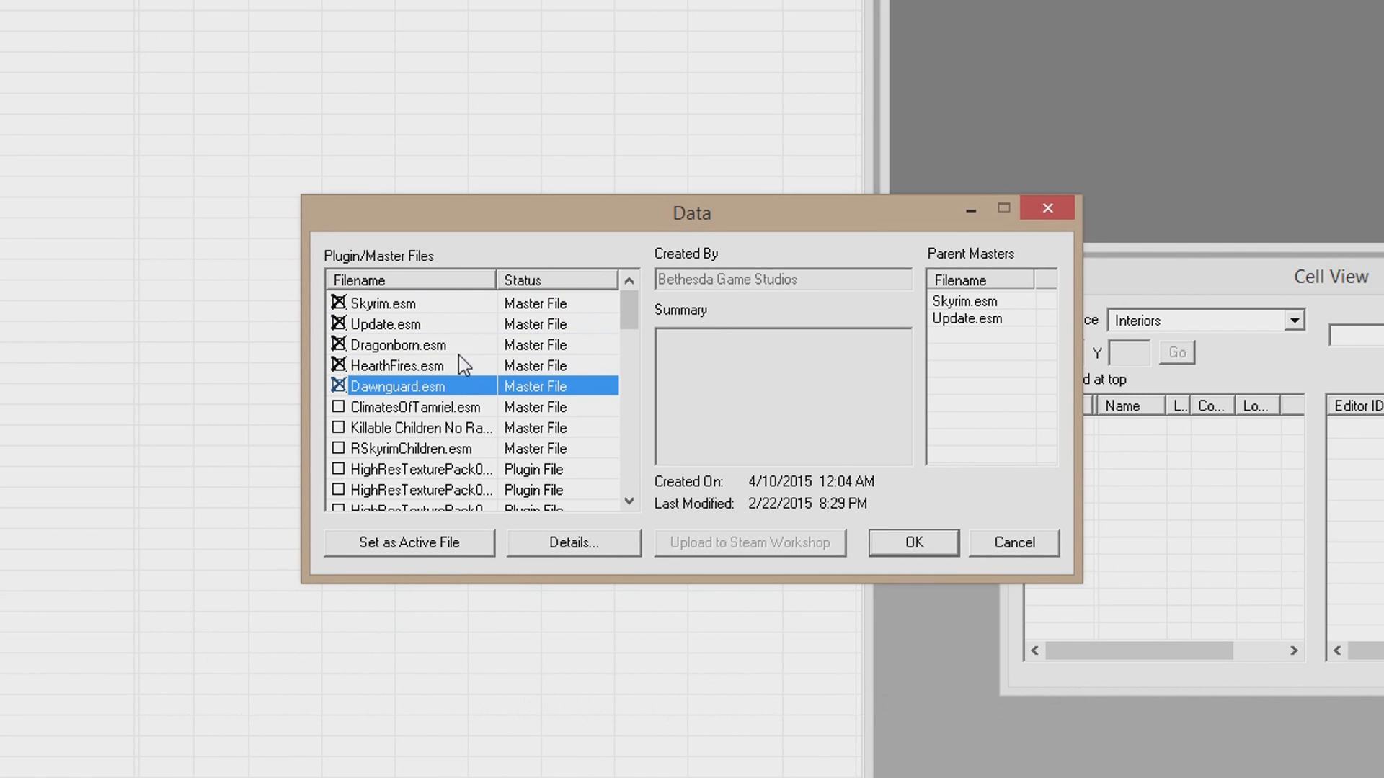
left_click(427, 301)
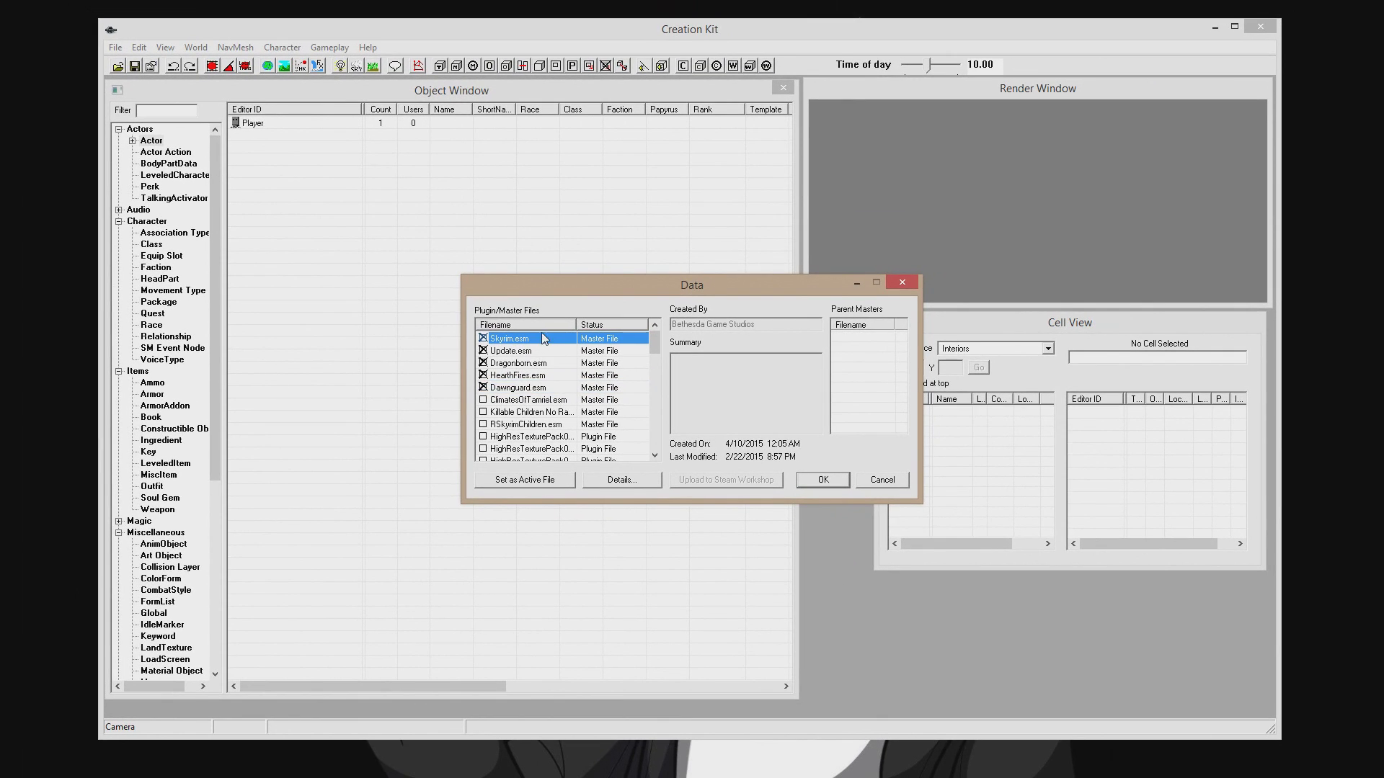
left_click(824, 481)
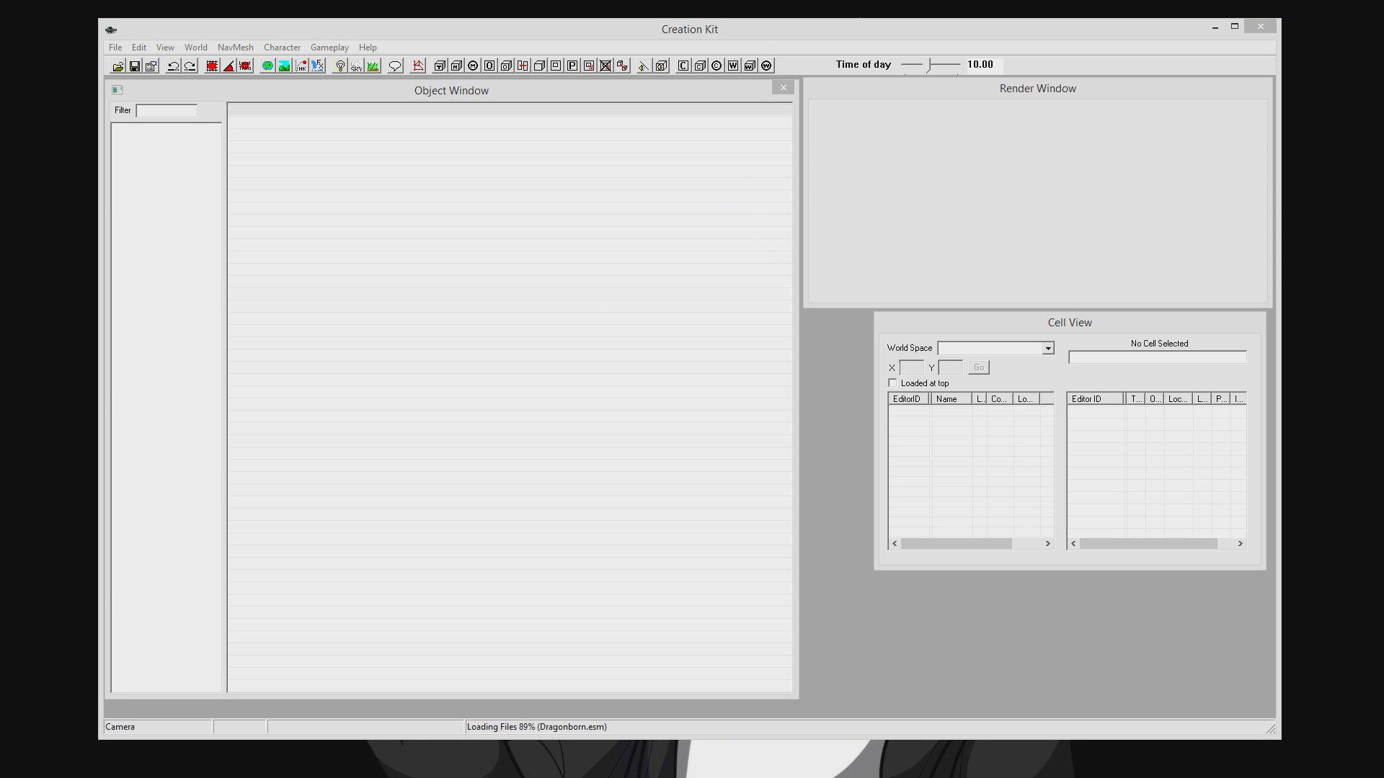
Answer each warning raised during loading with the yes-to-all choice (Avbryt) to disable warnings for that context.
left_click_drag(779, 282, 693, 253)
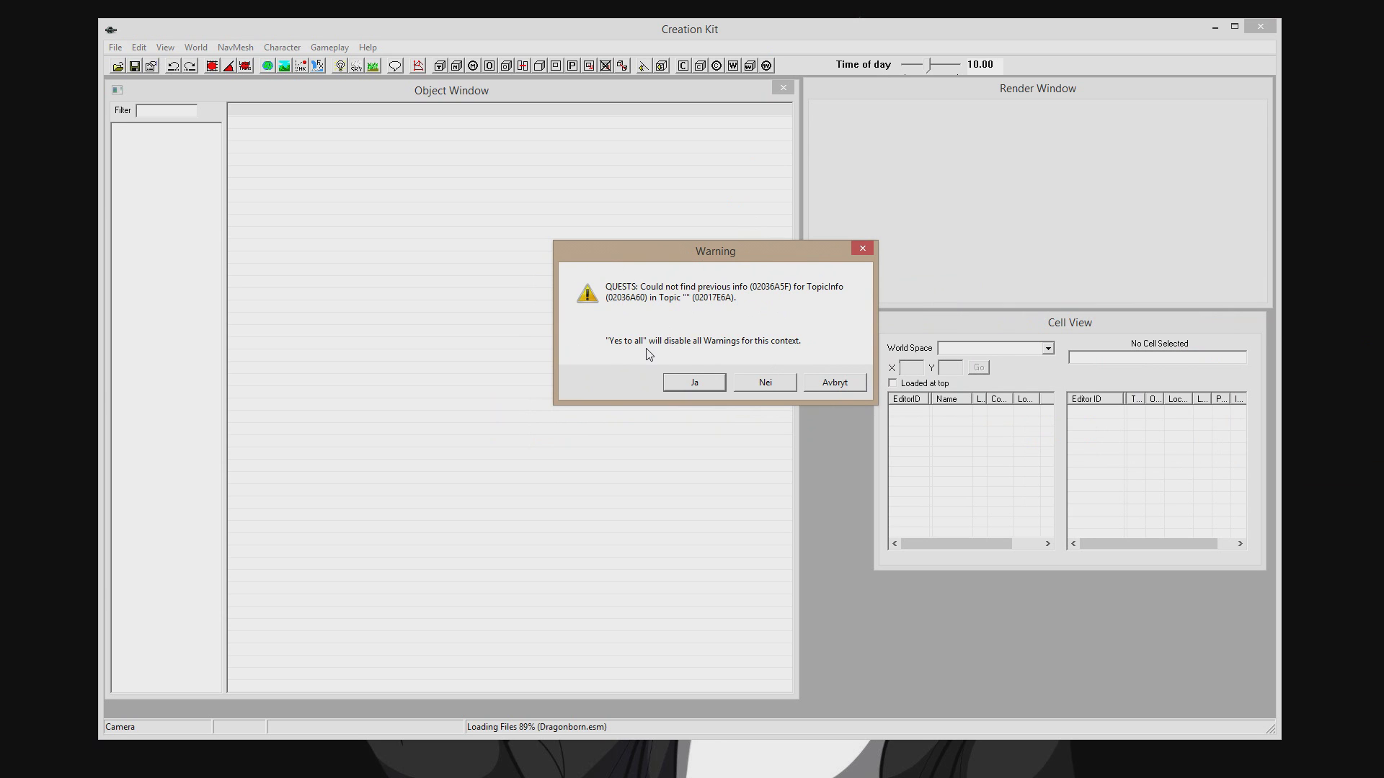
left_click(845, 382)
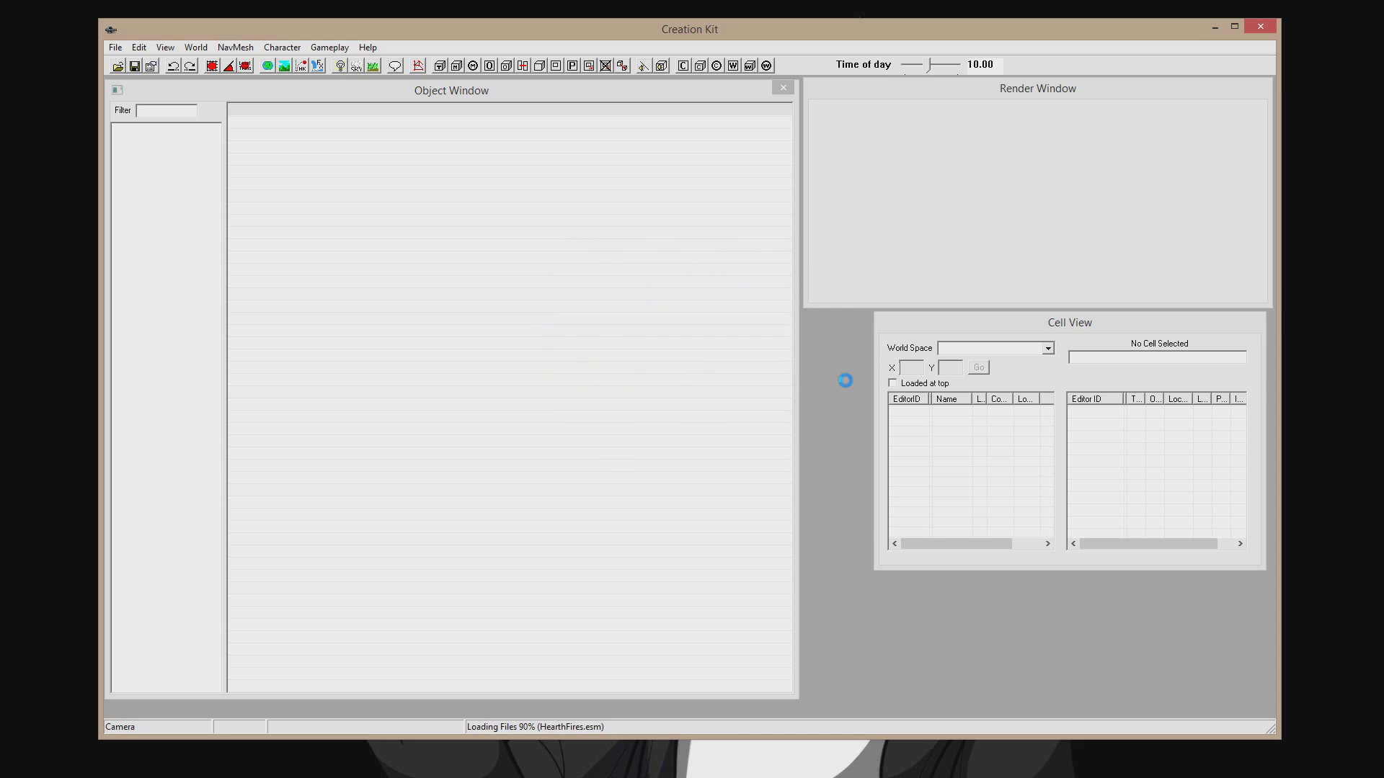
left_click(827, 469)
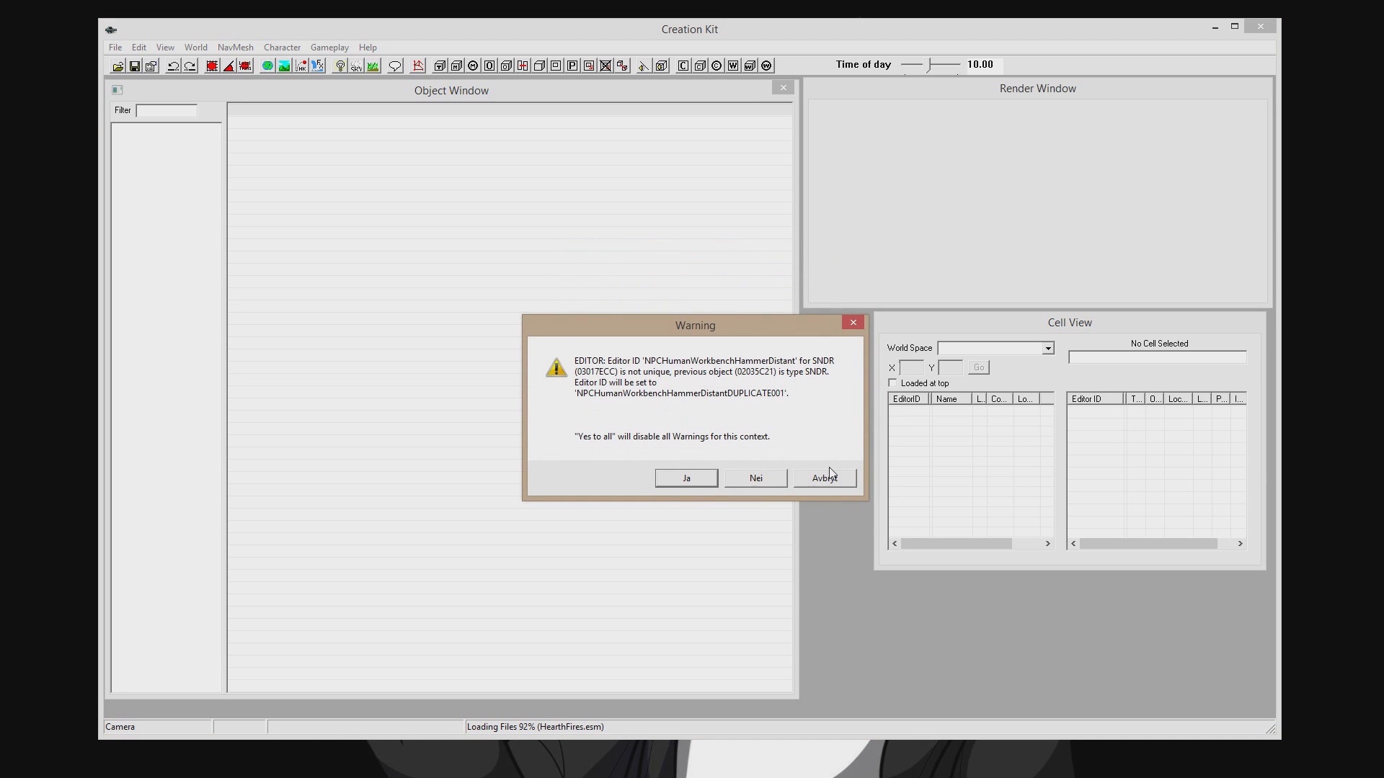
left_click(834, 480)
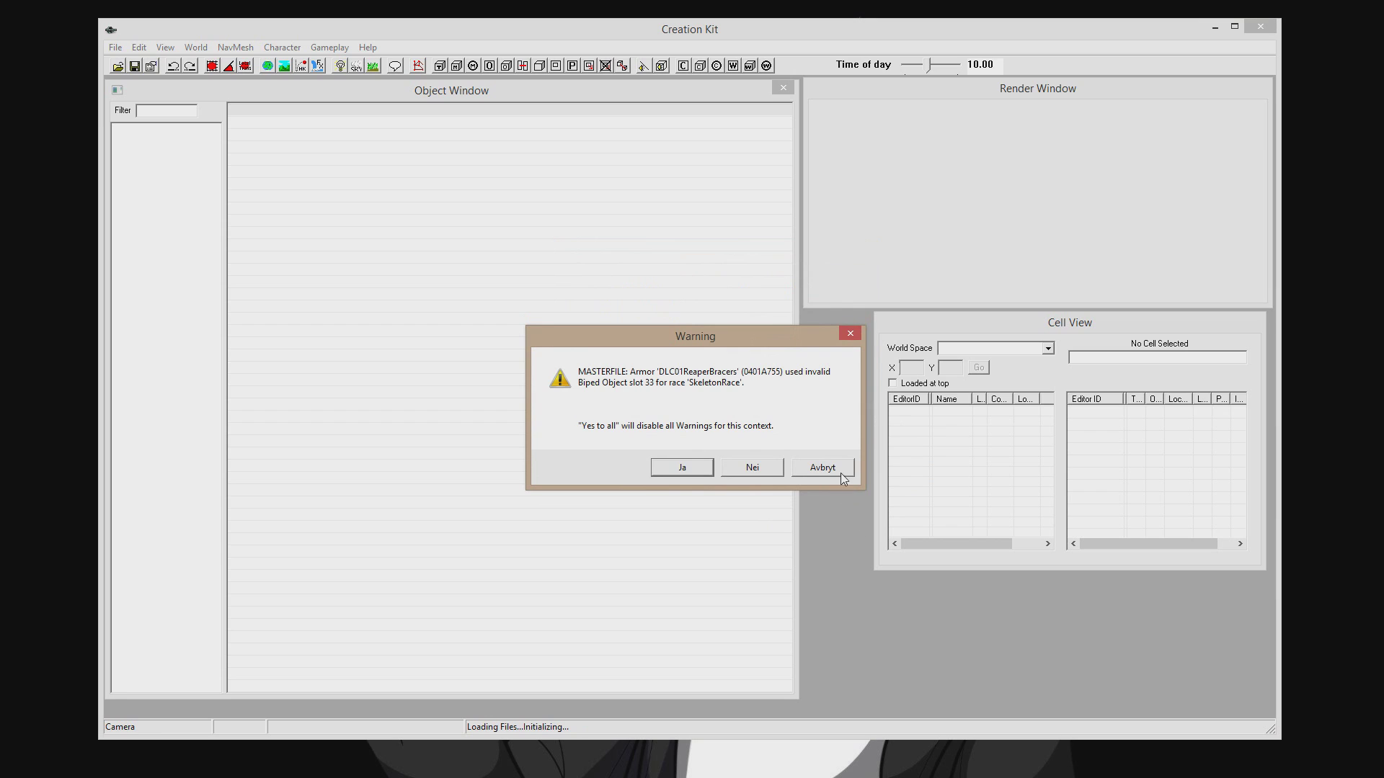
left_click(838, 469)
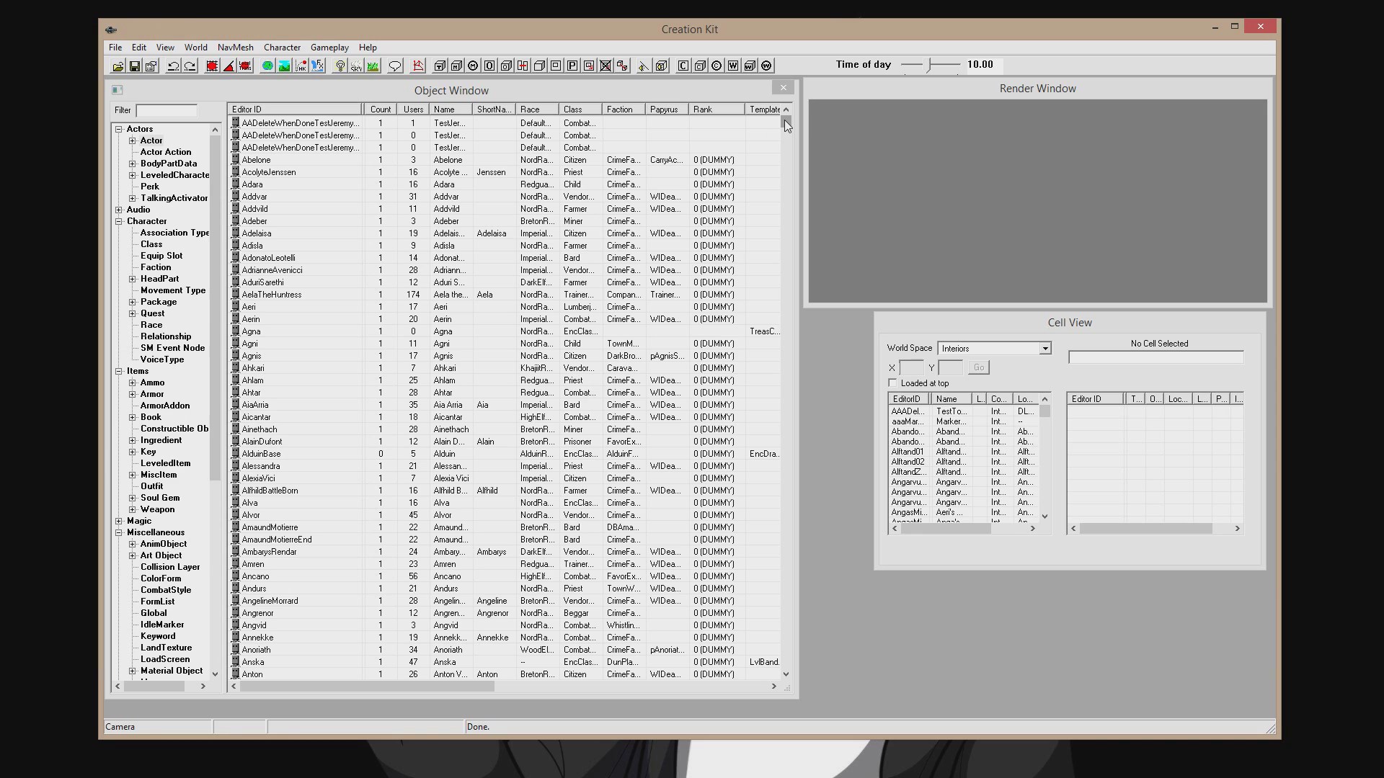
left_click_drag(214, 137, 256, 147)
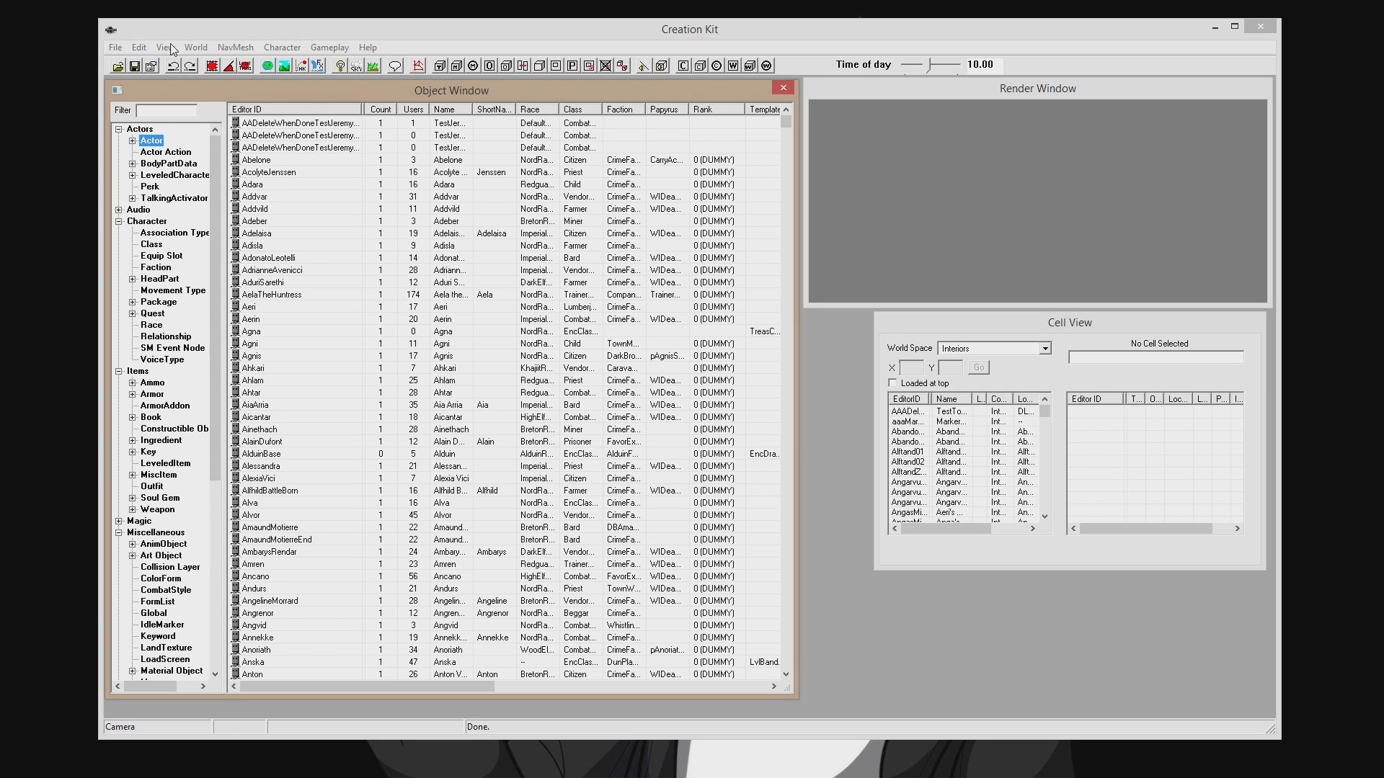
left_click(195, 47)
left_click(200, 48)
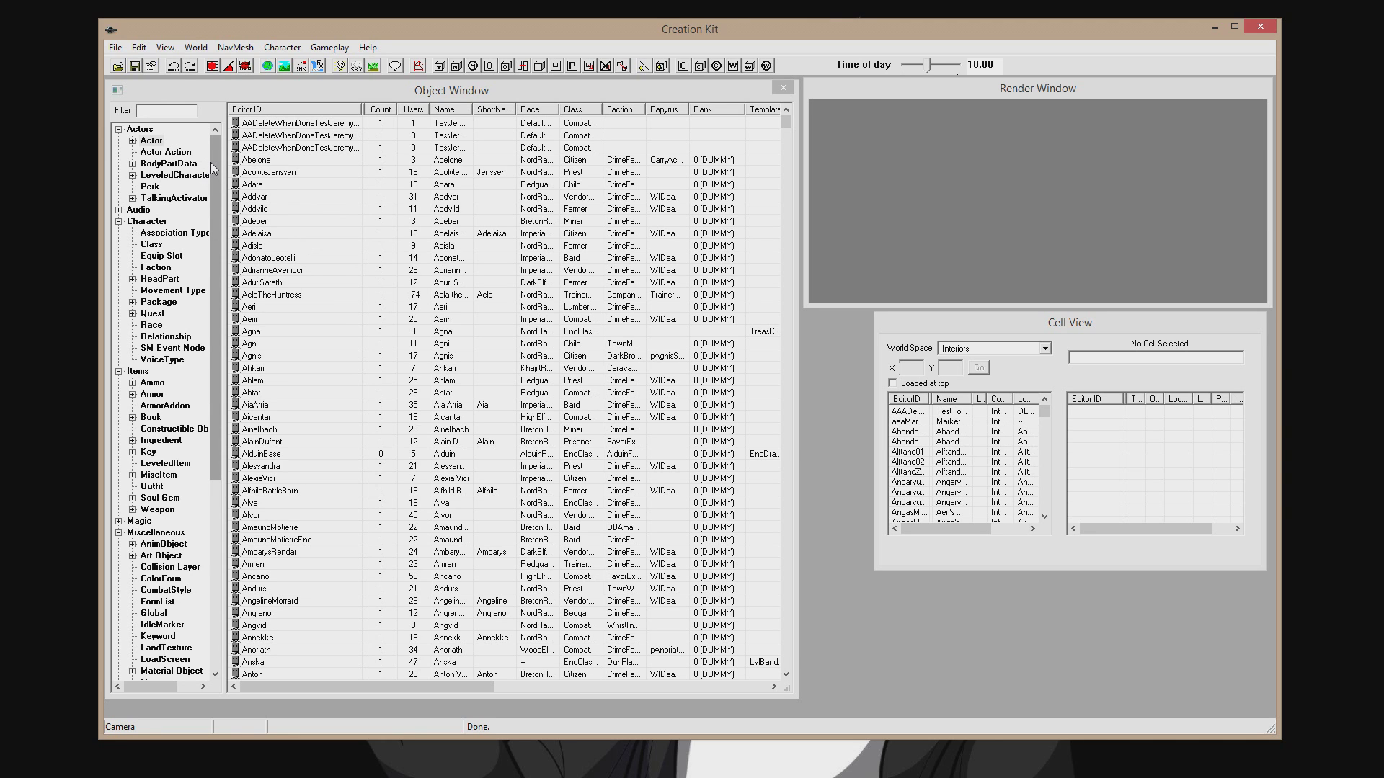
Collapse all expanded categories in the Object Window tree, from Actors through WorldObjects.
left_click(119, 129)
left_click(119, 152)
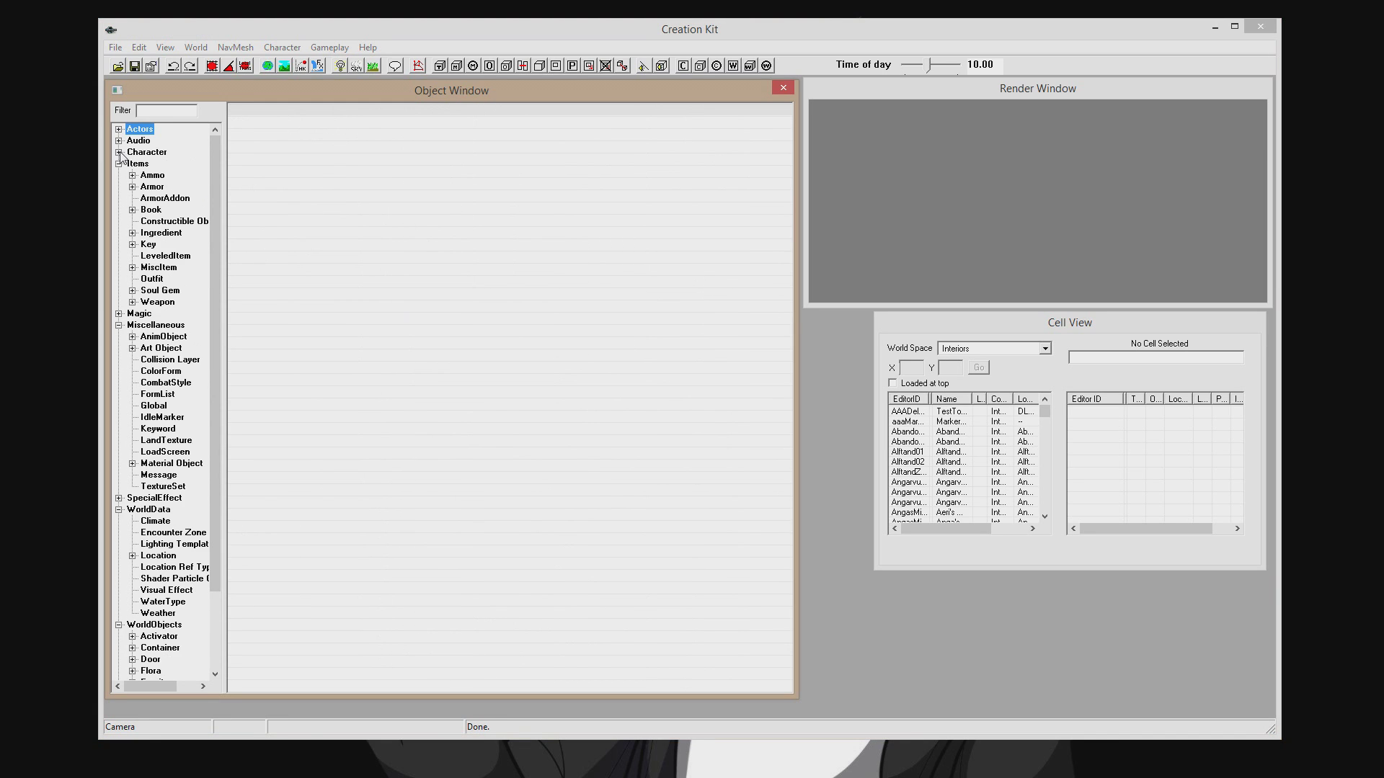
left_click(118, 163)
left_click(119, 187)
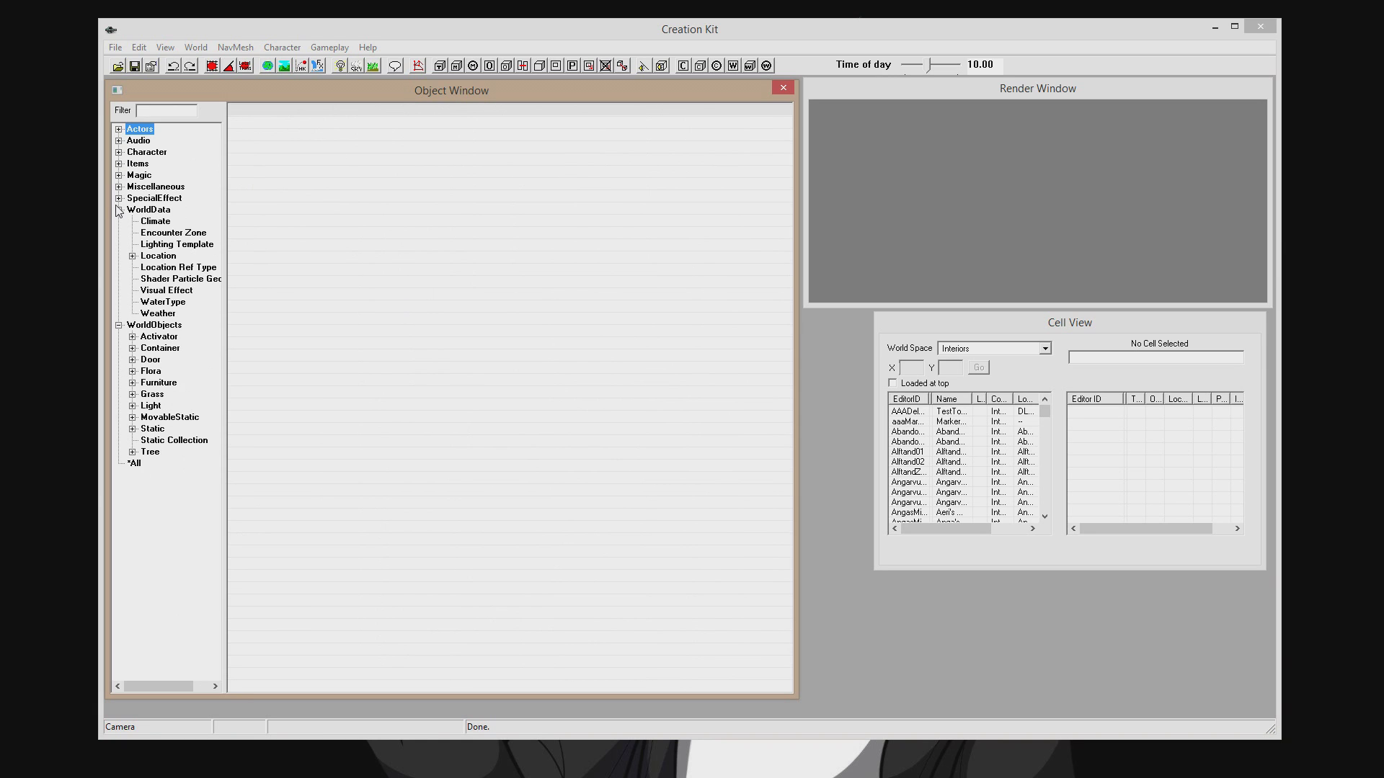
left_click(118, 209)
left_click(119, 221)
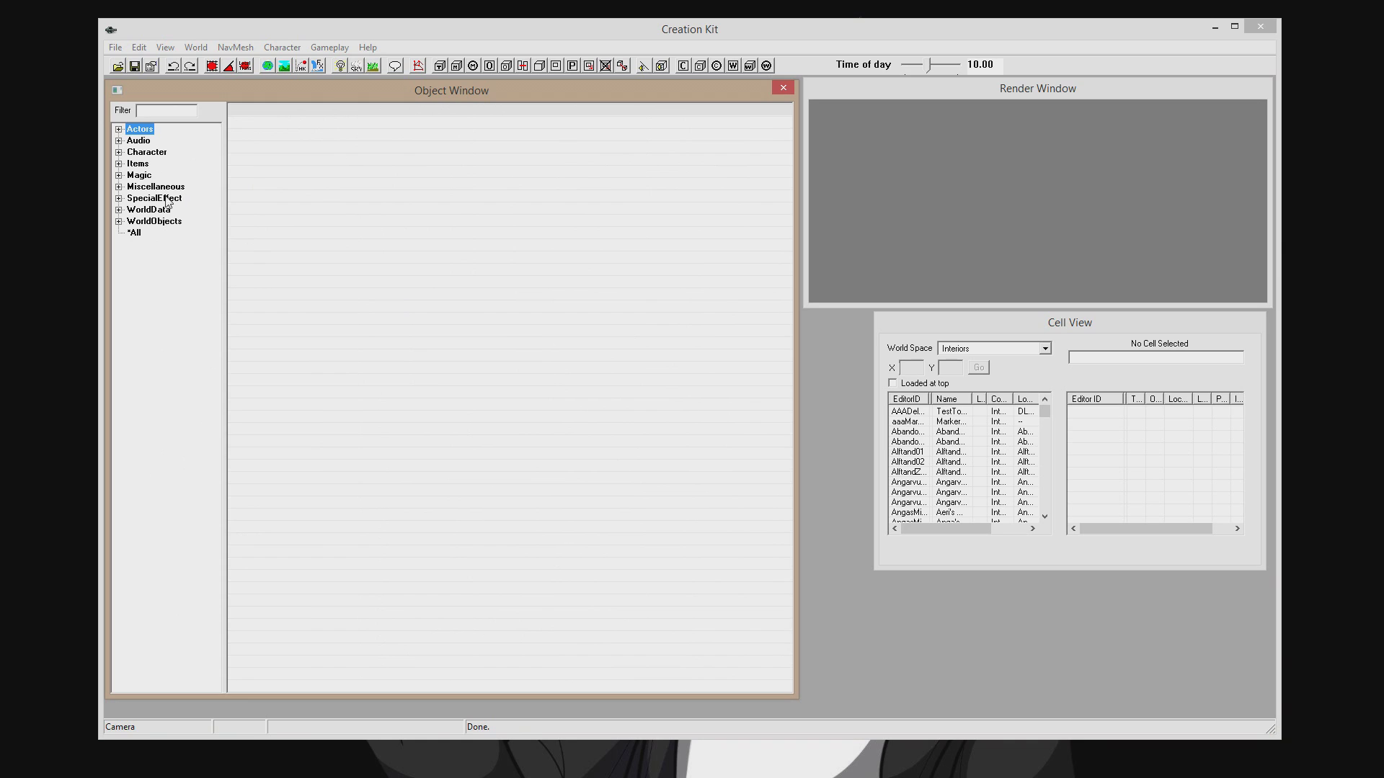
Expand the Actors category and list the Actor entries in the Object Window.
left_click(119, 129)
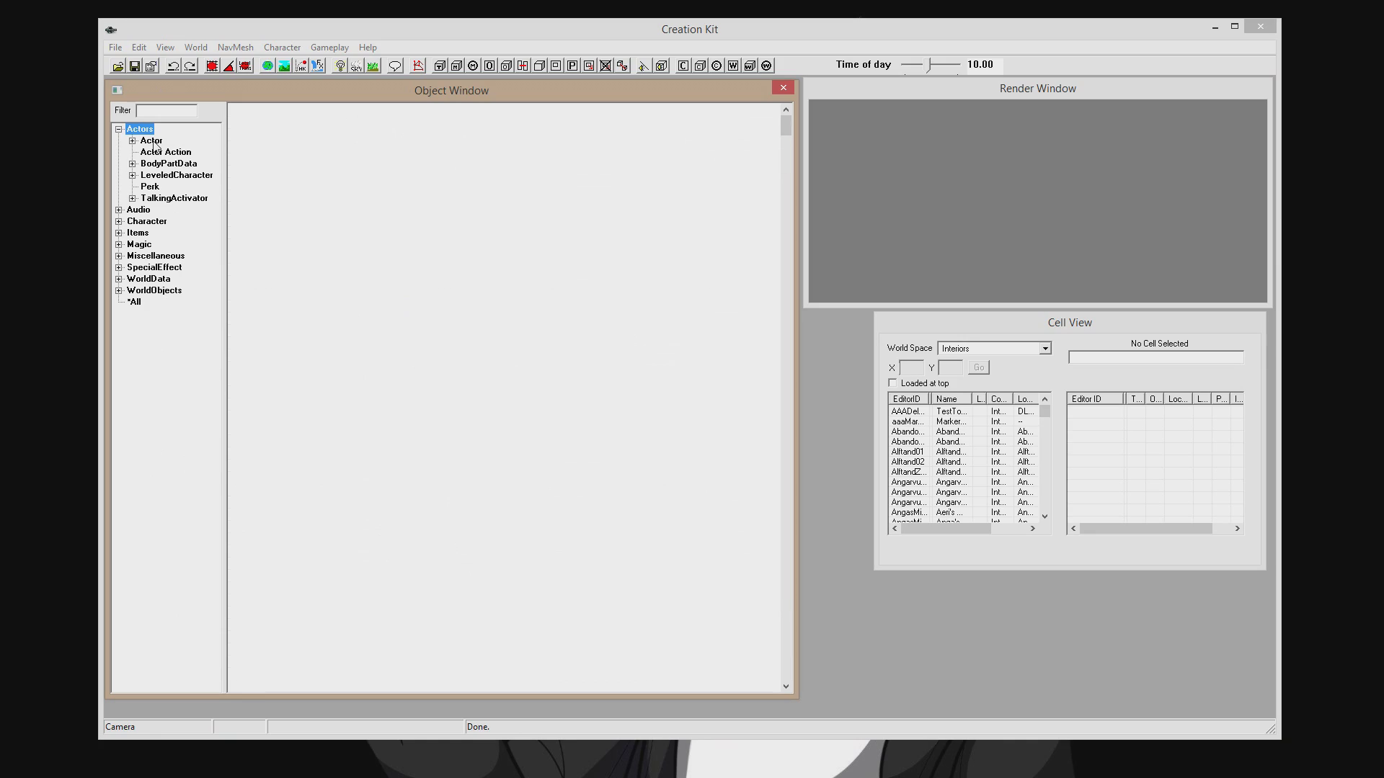
left_click(153, 142)
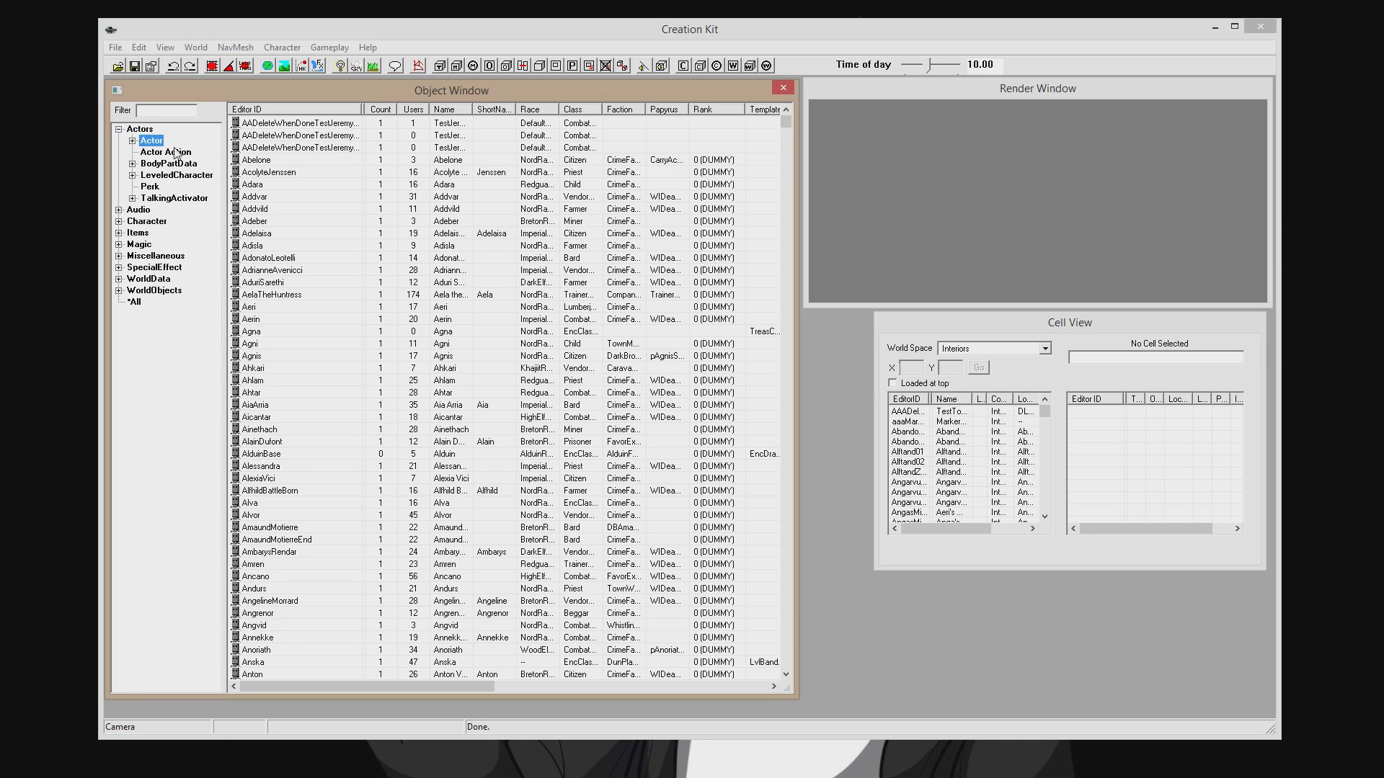
mouse_move(784, 121)
left_mouse_down()
mouse_move(785, 357)
mouse_move(799, 105)
left_mouse_up()
left_click(185, 113)
type("JohnHegw")
key("BackSpace")
key("BackSpace")
type("dw")
key("BackSpace")
key("BackSpace")
key("BackSpace")
key("BackSpace")
key("BackSpace")
key("BackSpace")
key("BackSpace")
key("BackSpace")
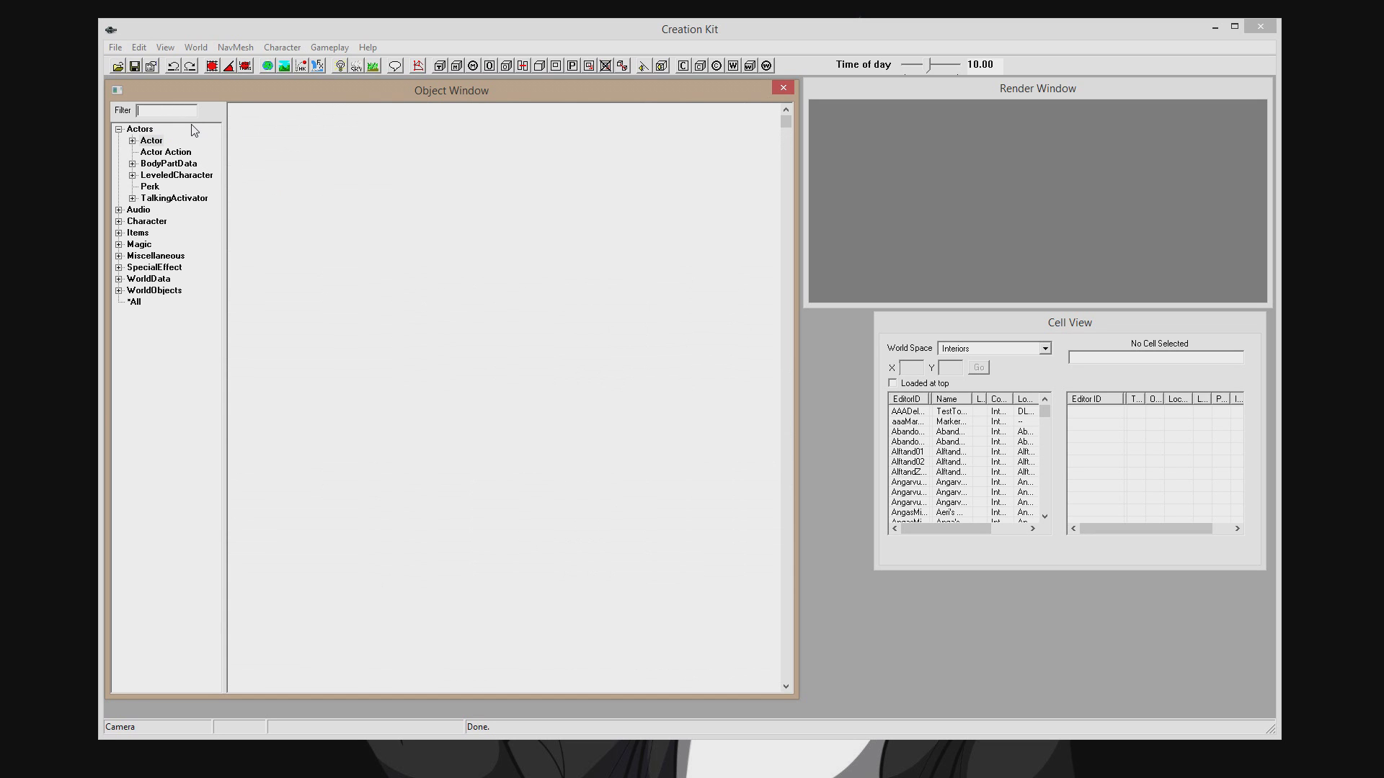
Try filtering the Object Window by the prefix "VFTD", and clear the filter.
type("VFTD")
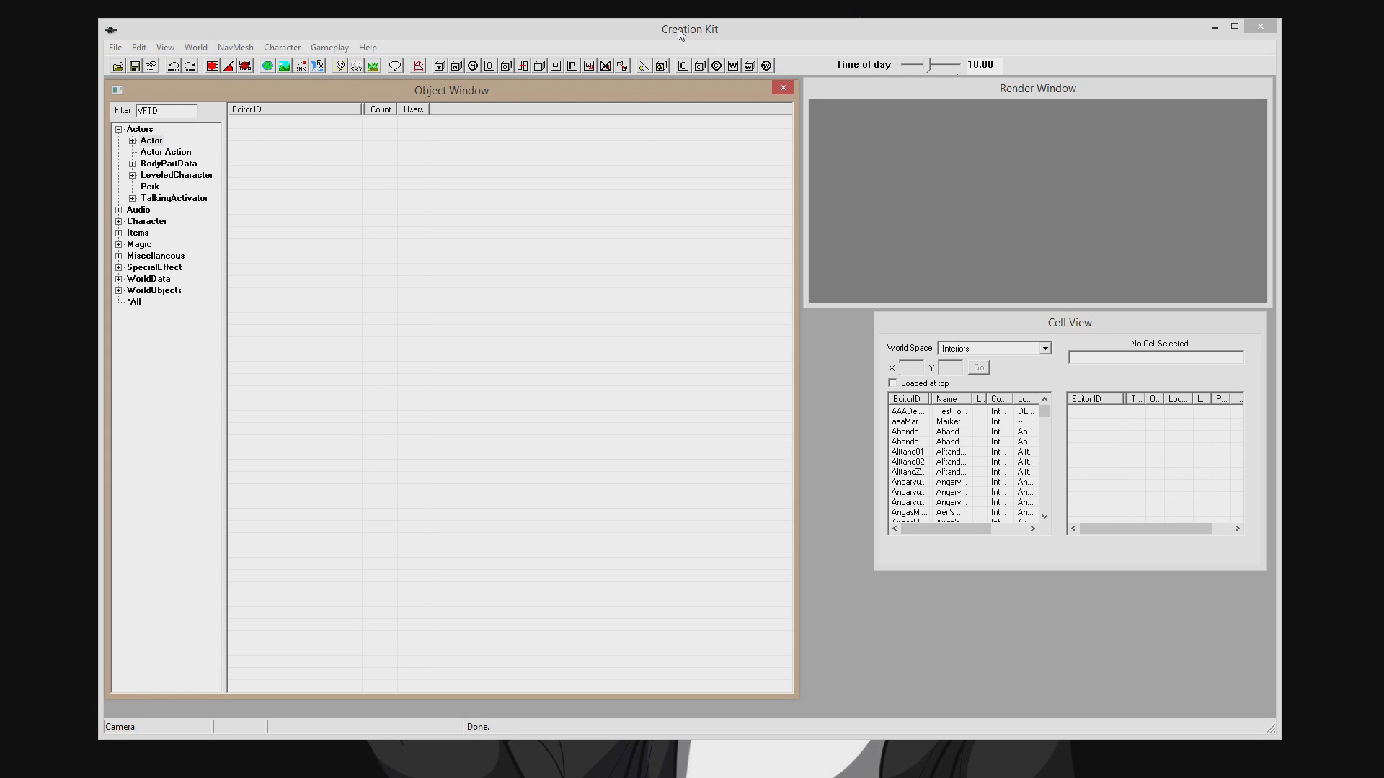
double_click(179, 111)
key("BackSpace")
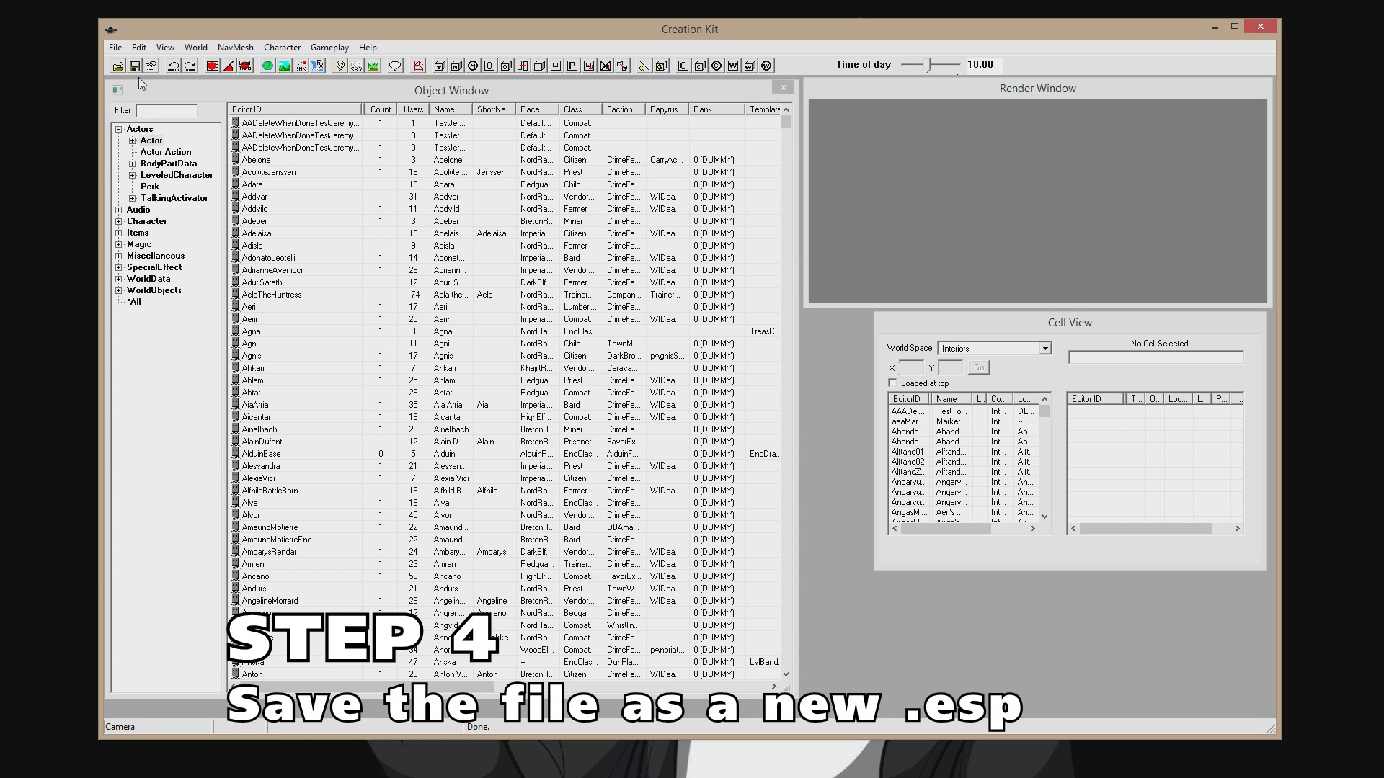
Save the loaded data as the new plugin JohnsSkyrimWorld.esp, answering the warning with yes to all, and exit the Creation Kit.
key("ctrl+s")
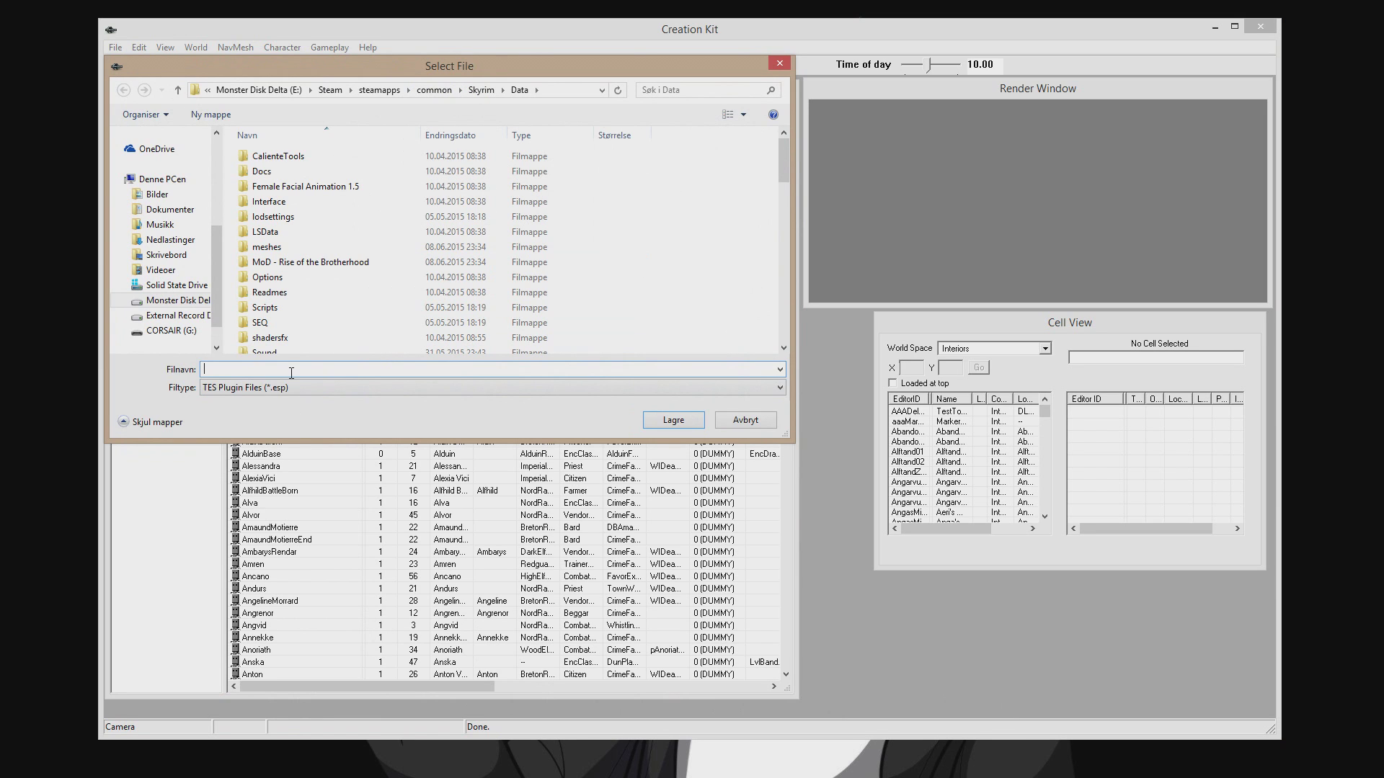
type("ohnsSkyrimWorld")
left_click(690, 418)
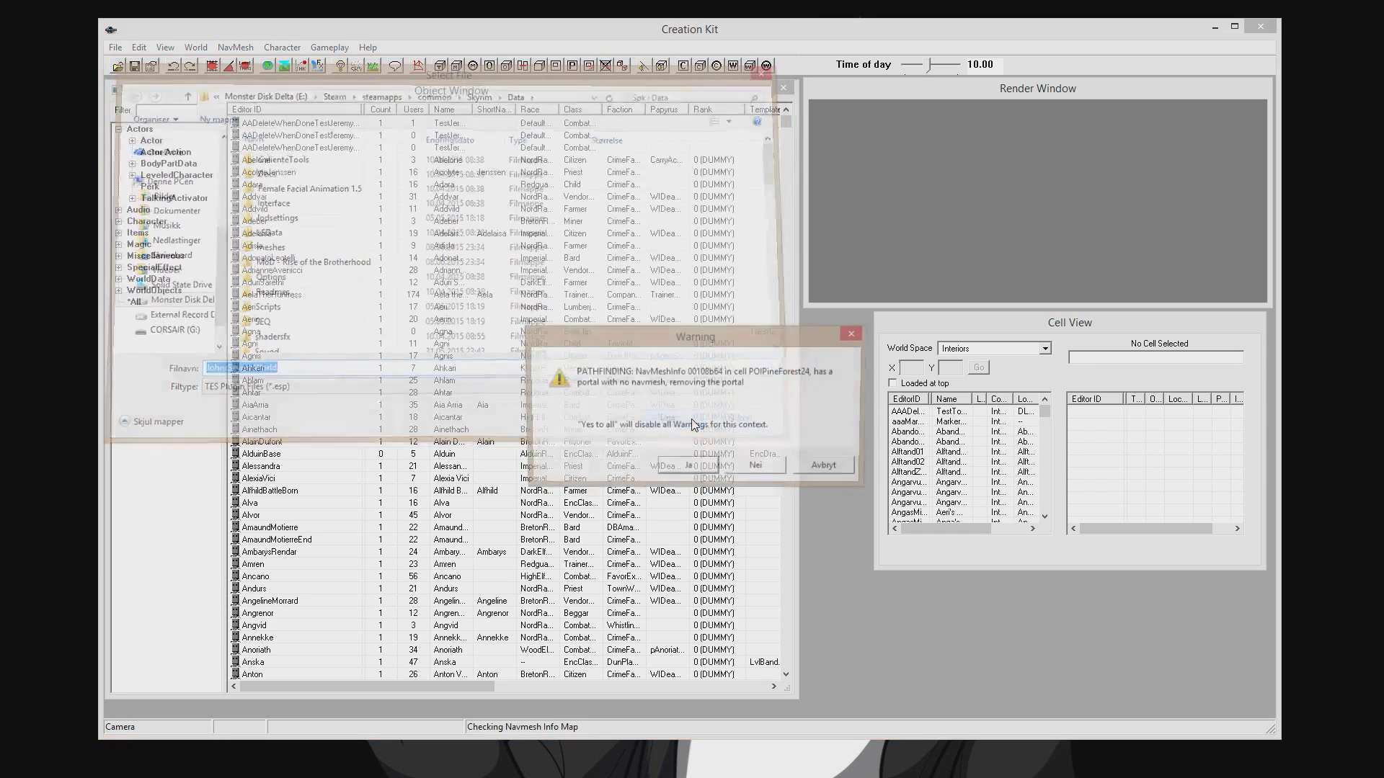
left_click(836, 467)
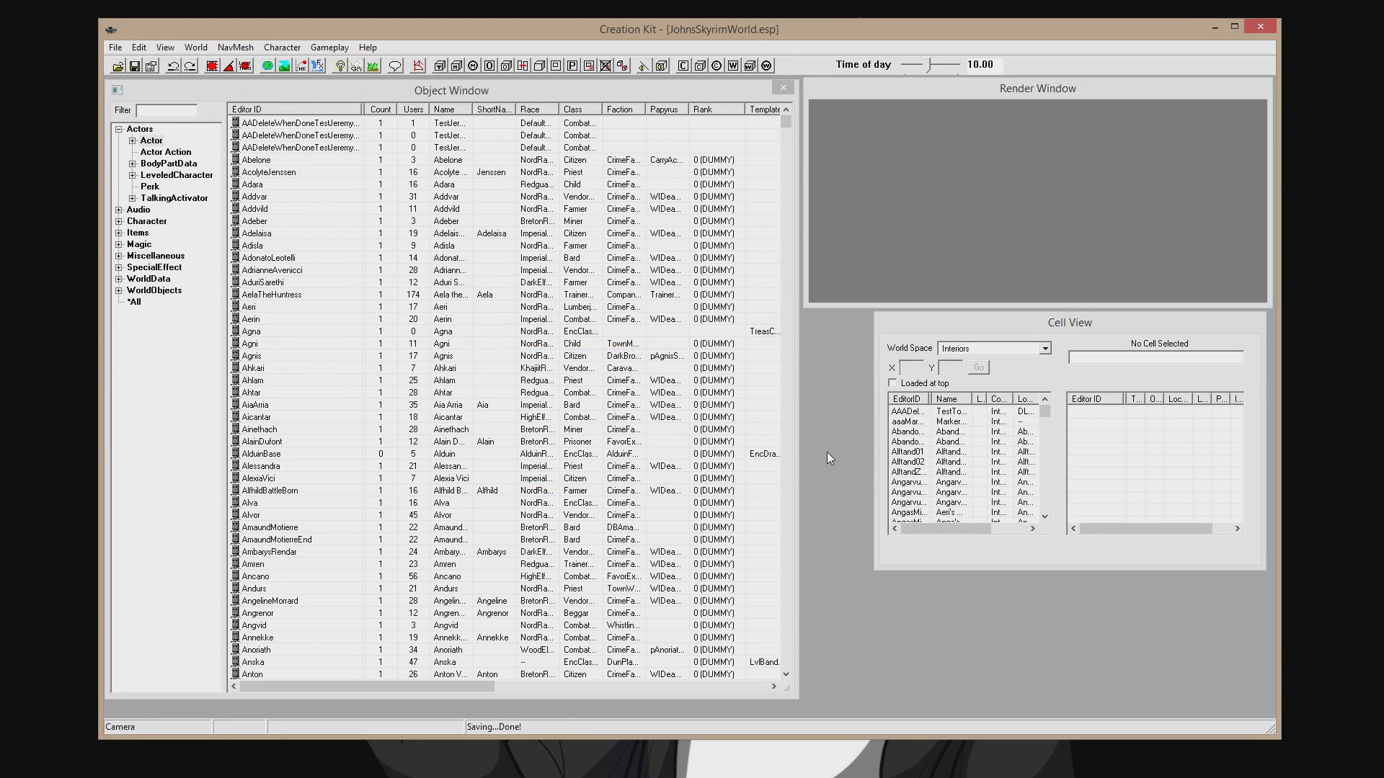
left_click(115, 48)
left_click(166, 179)
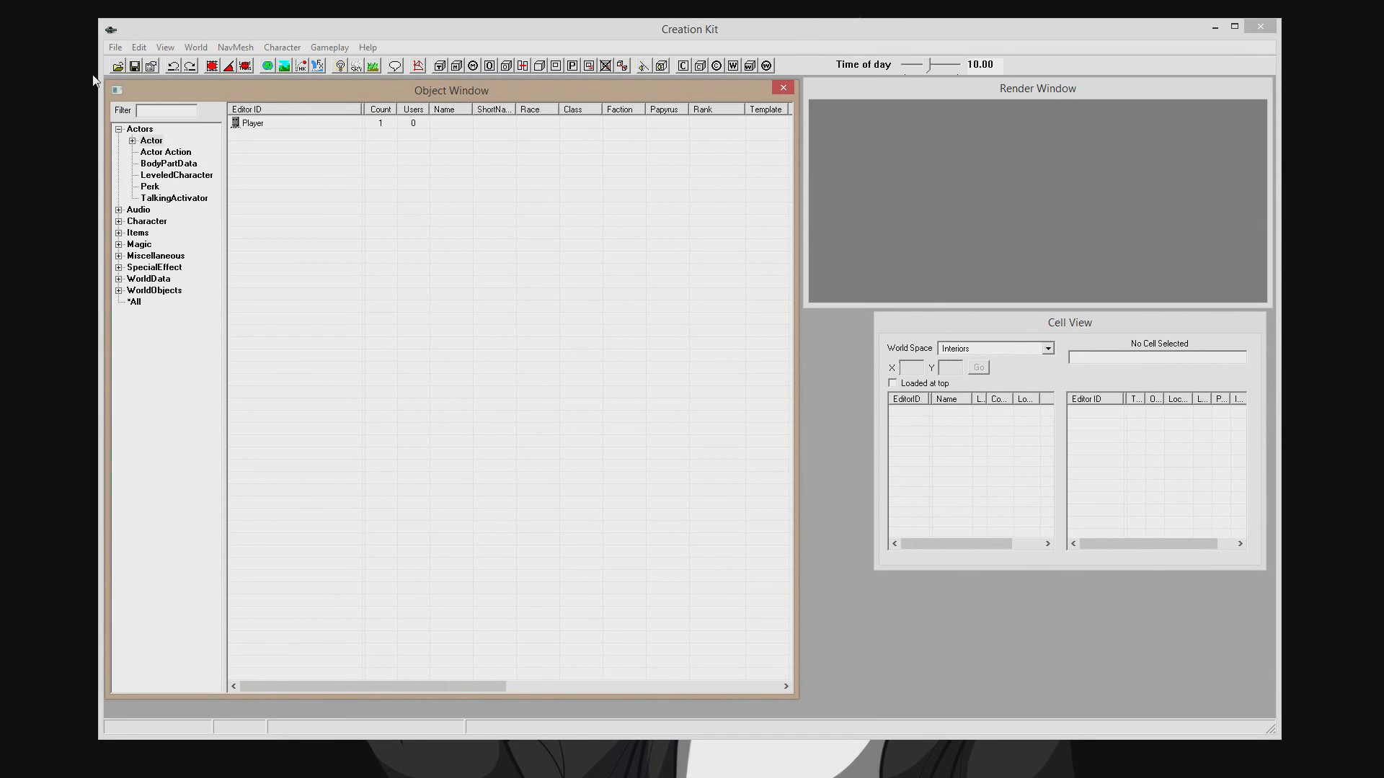
Set JohnsSkyrimWorld.esp as the active file, load it with its parent masters, and accept the loading warning.
left_click(117, 67)
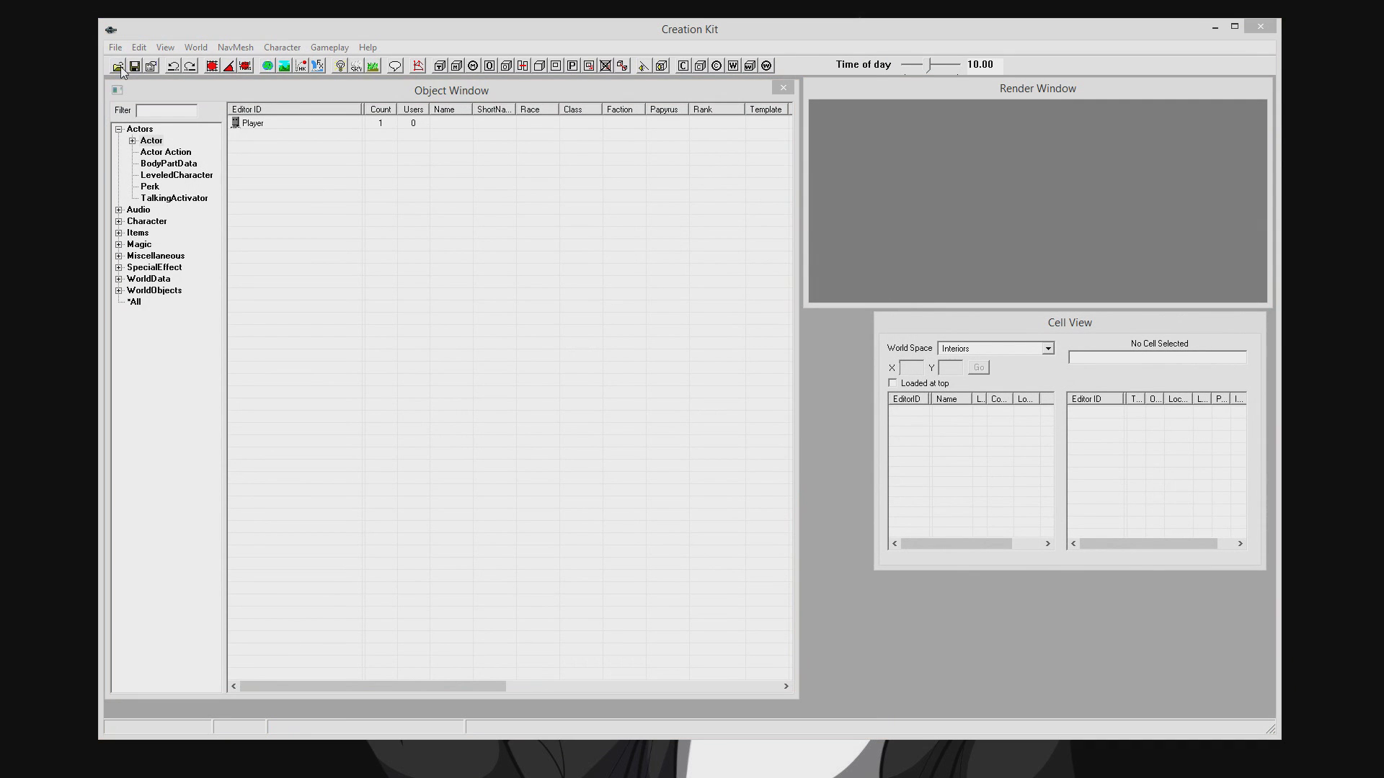
left_click_drag(654, 348, 654, 438)
left_click(534, 450)
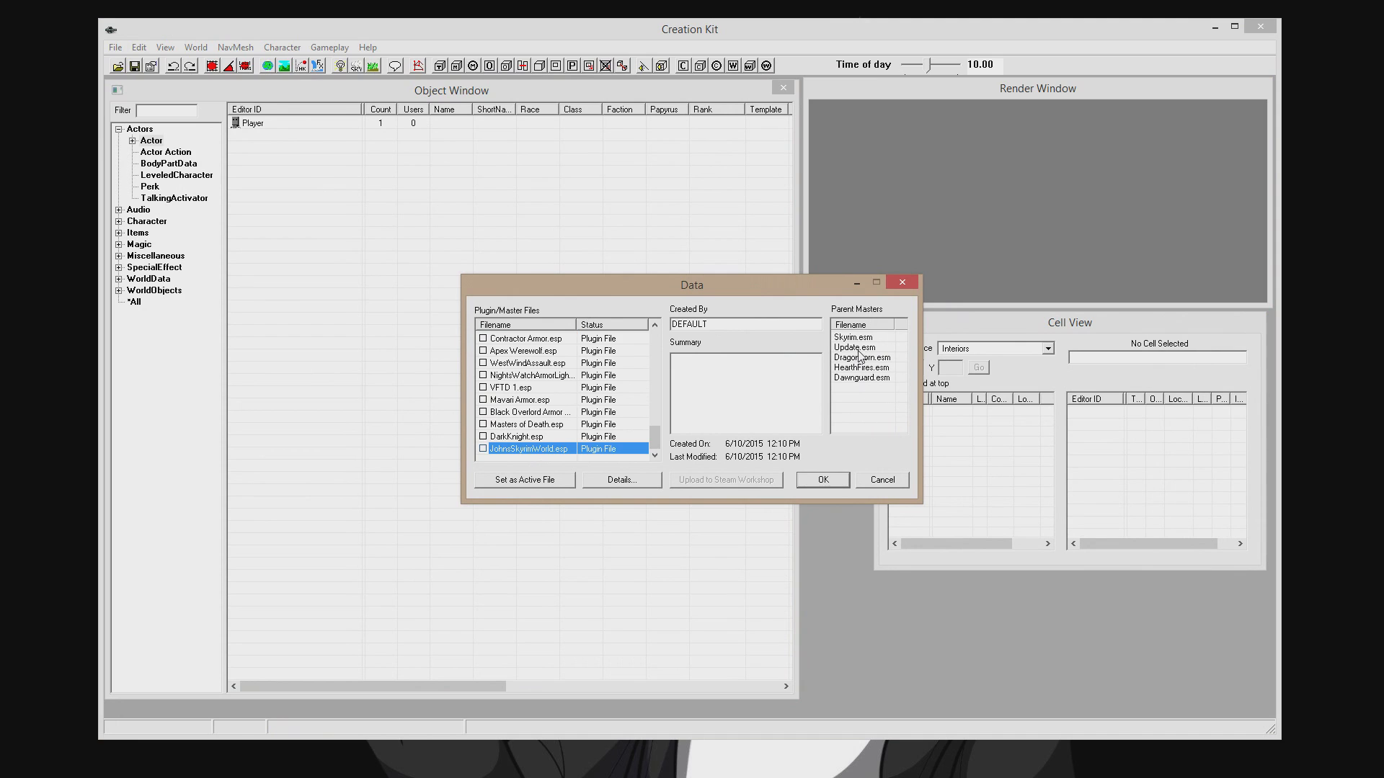
left_click(524, 482)
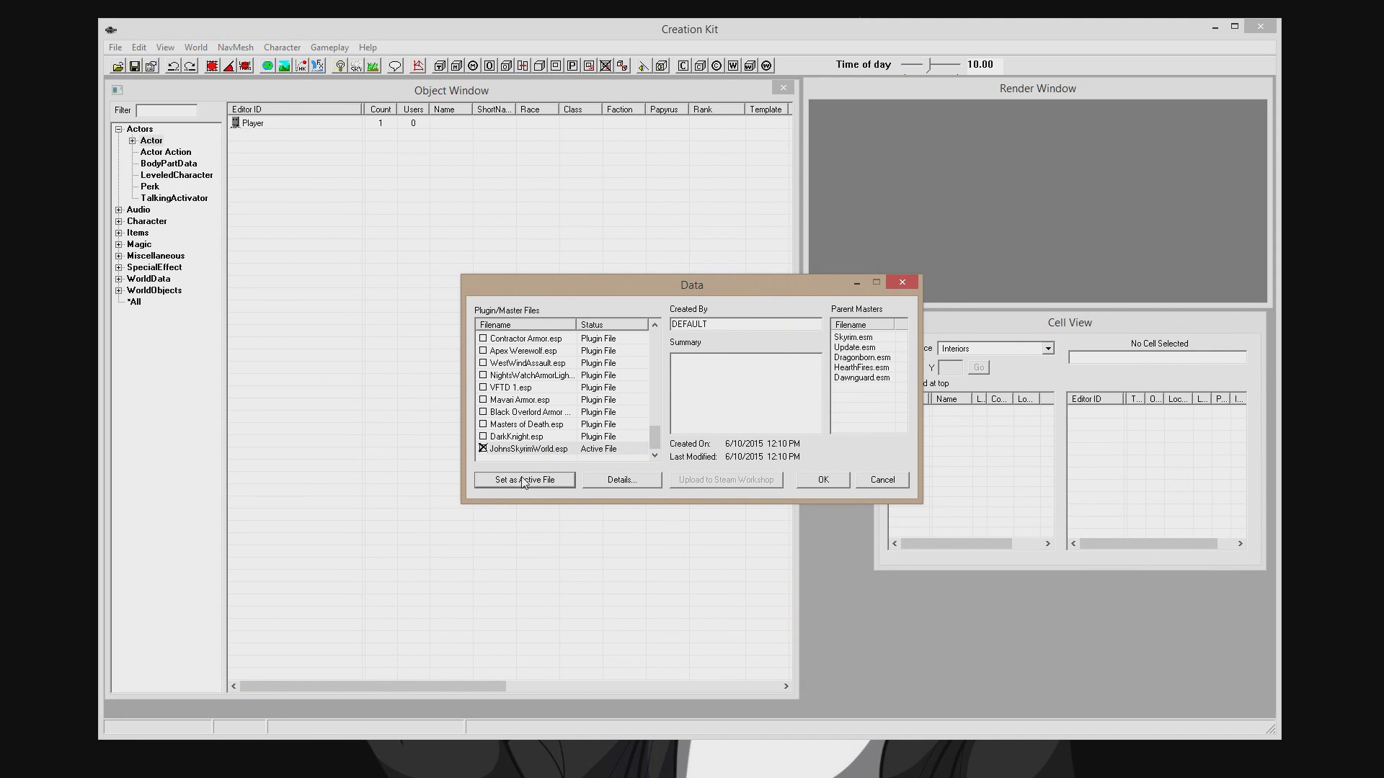
scroll(659, 402, "up", 3)
scroll(659, 402, "up", 5)
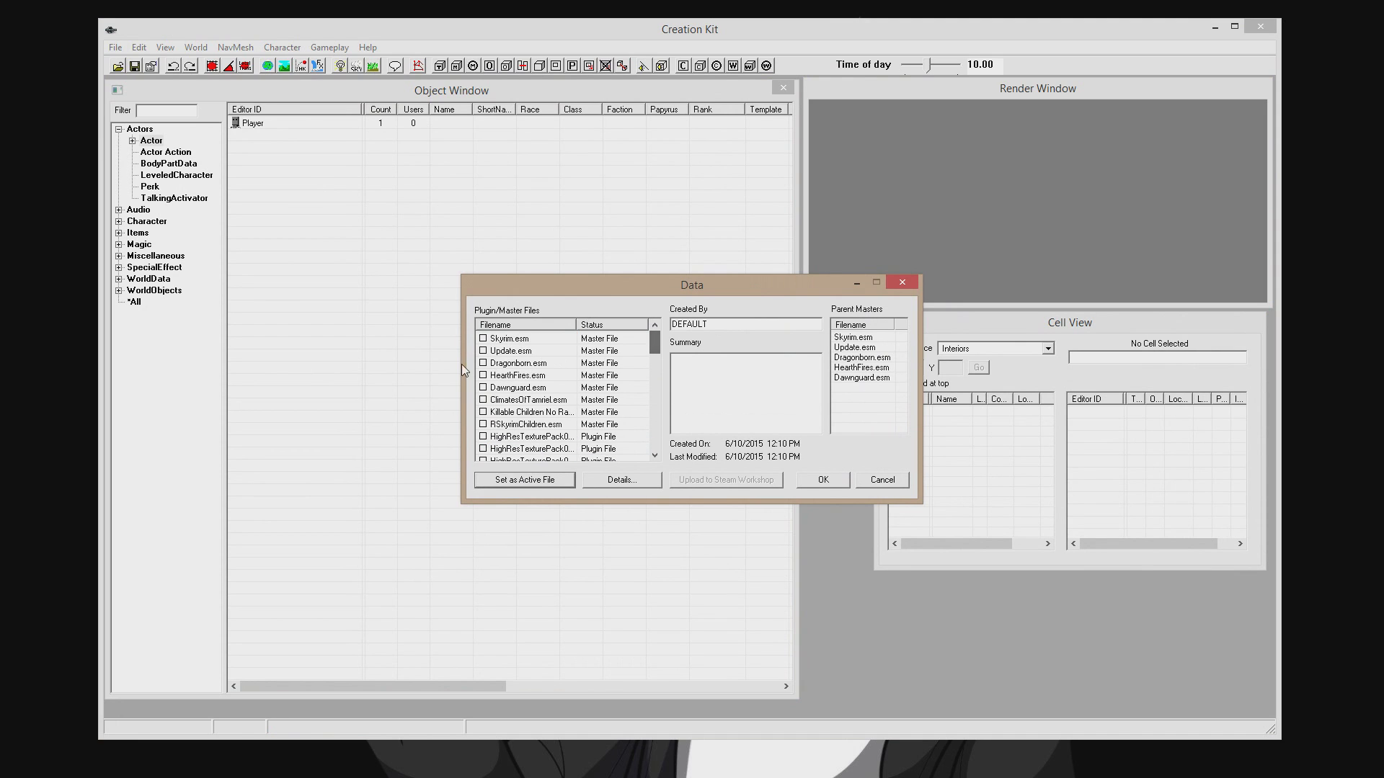
scroll(663, 417, "down", 3)
scroll(663, 417, "down", 5)
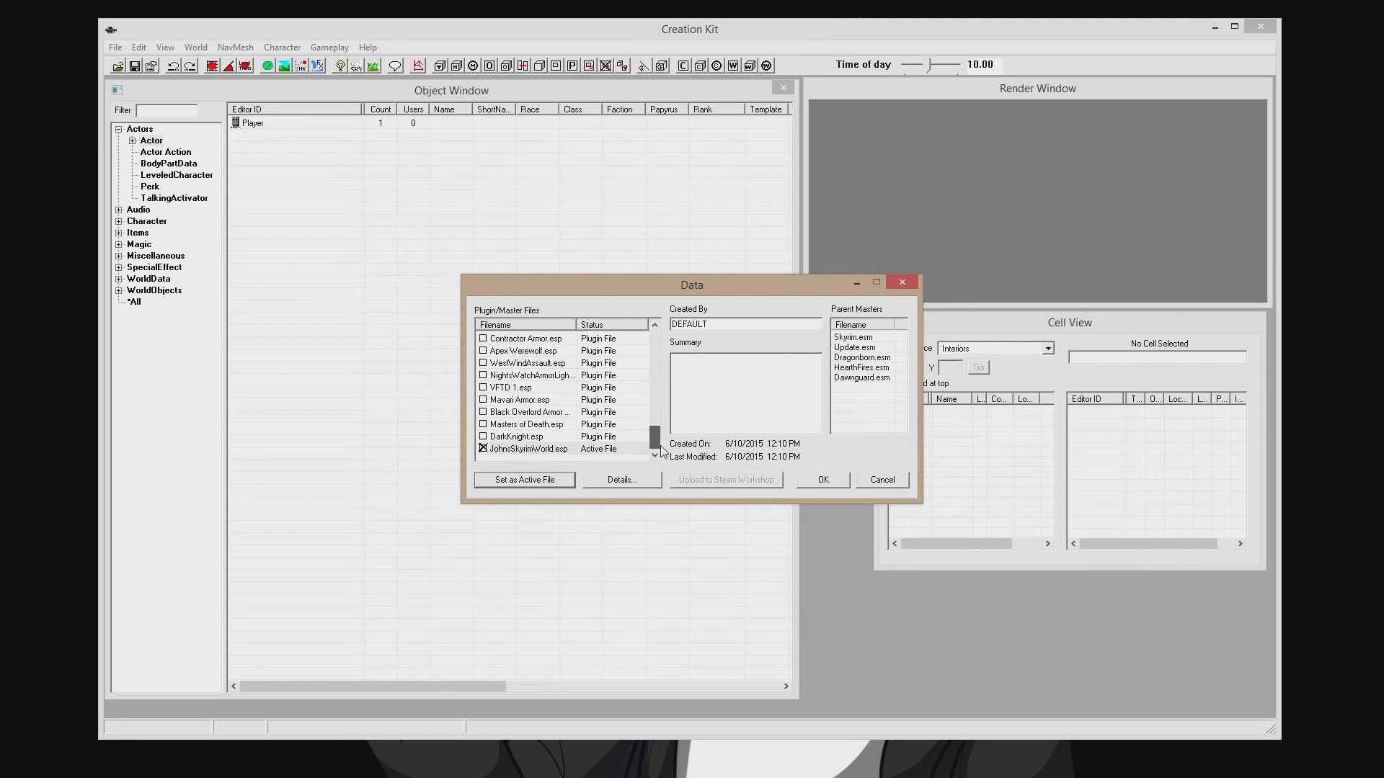
left_click(816, 480)
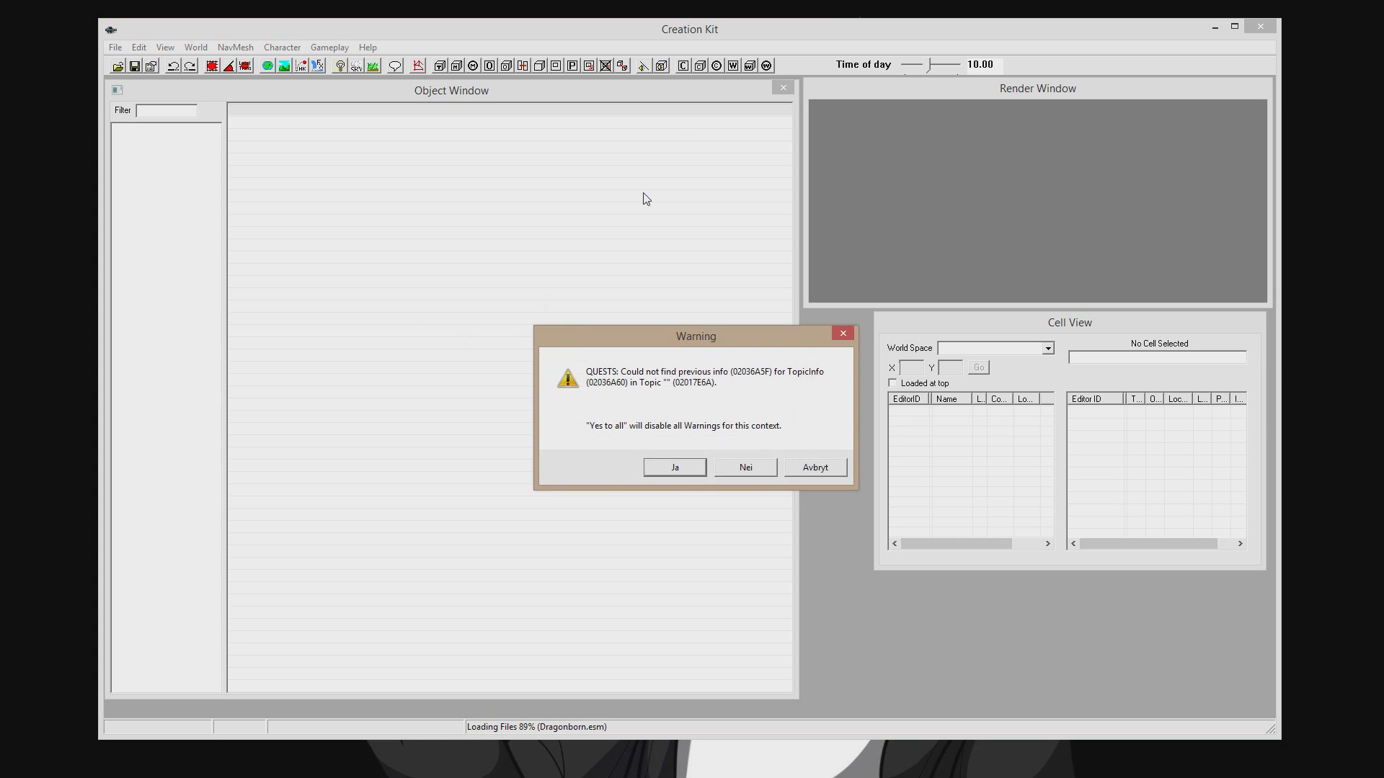
key("Return")
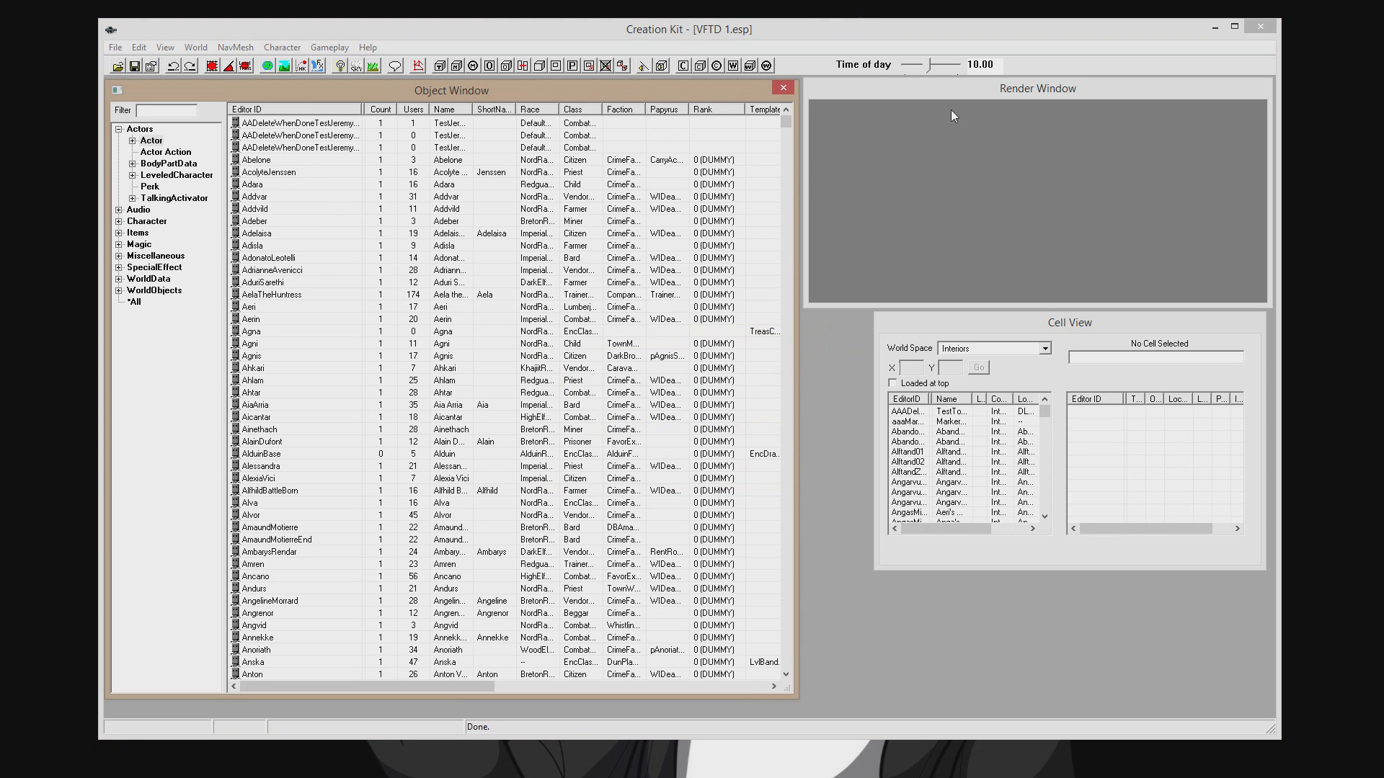
Filter the Object Window by the prefix "VFTD" and select the VFTDAlianor actor.
left_click(530, 90)
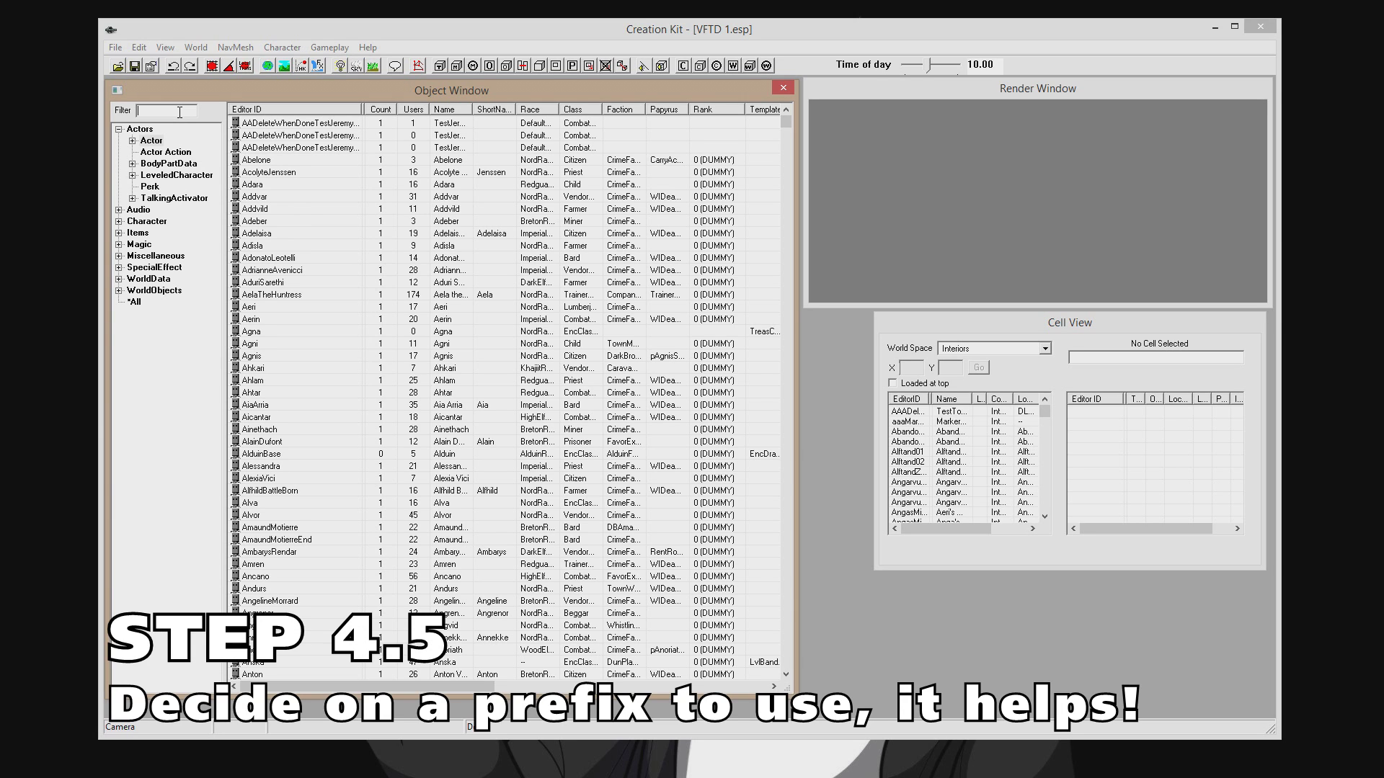
left_click(179, 112)
type("VFTD")
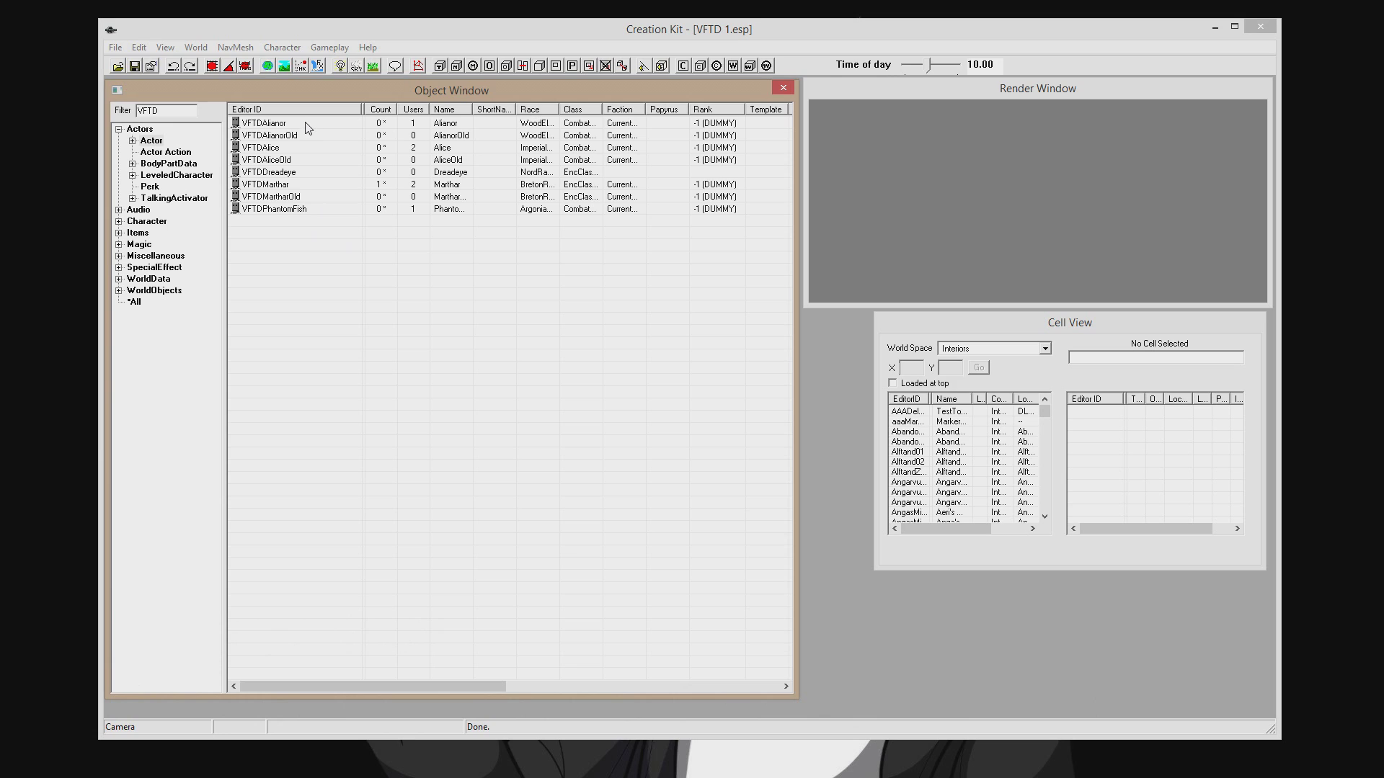
left_click(306, 125)
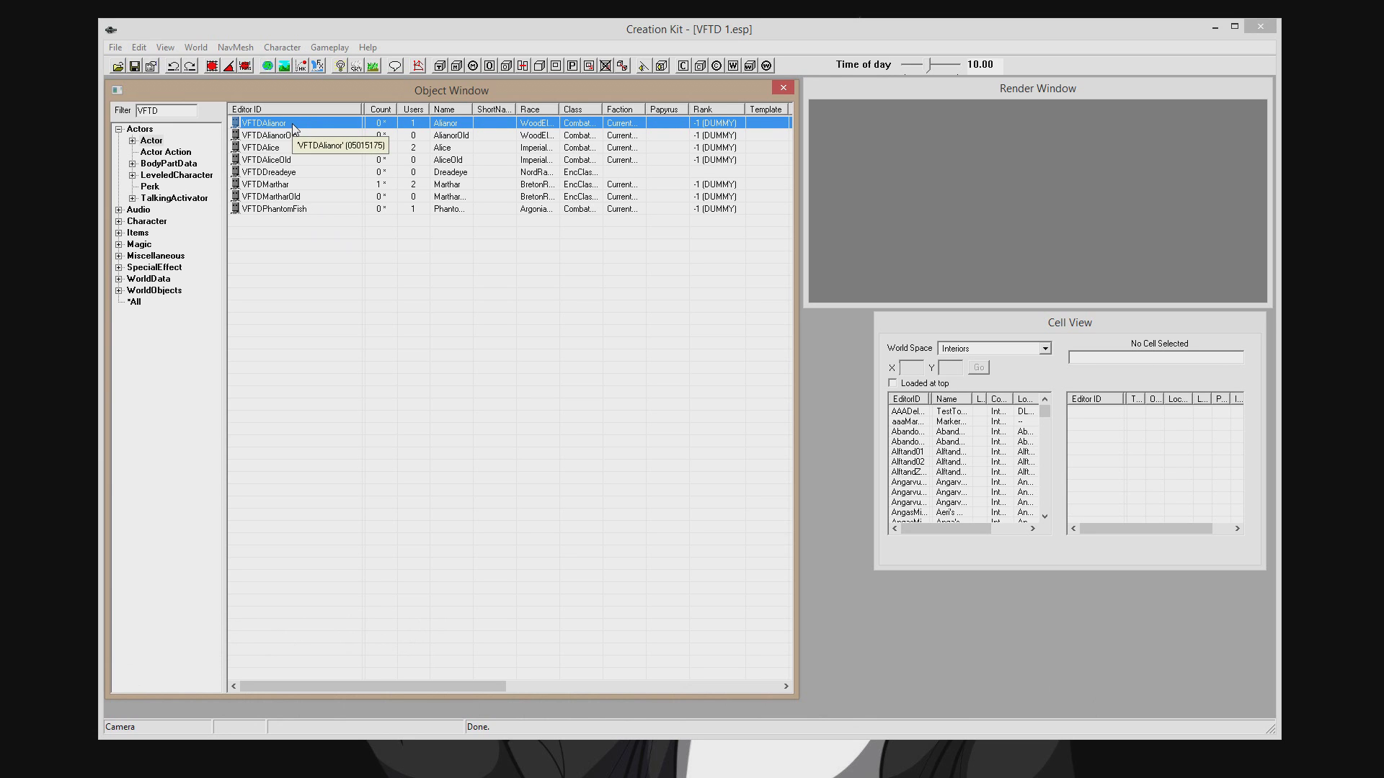
Open the VFTDAlianorOld actor and bring up its Traits settings.
double_click(303, 136)
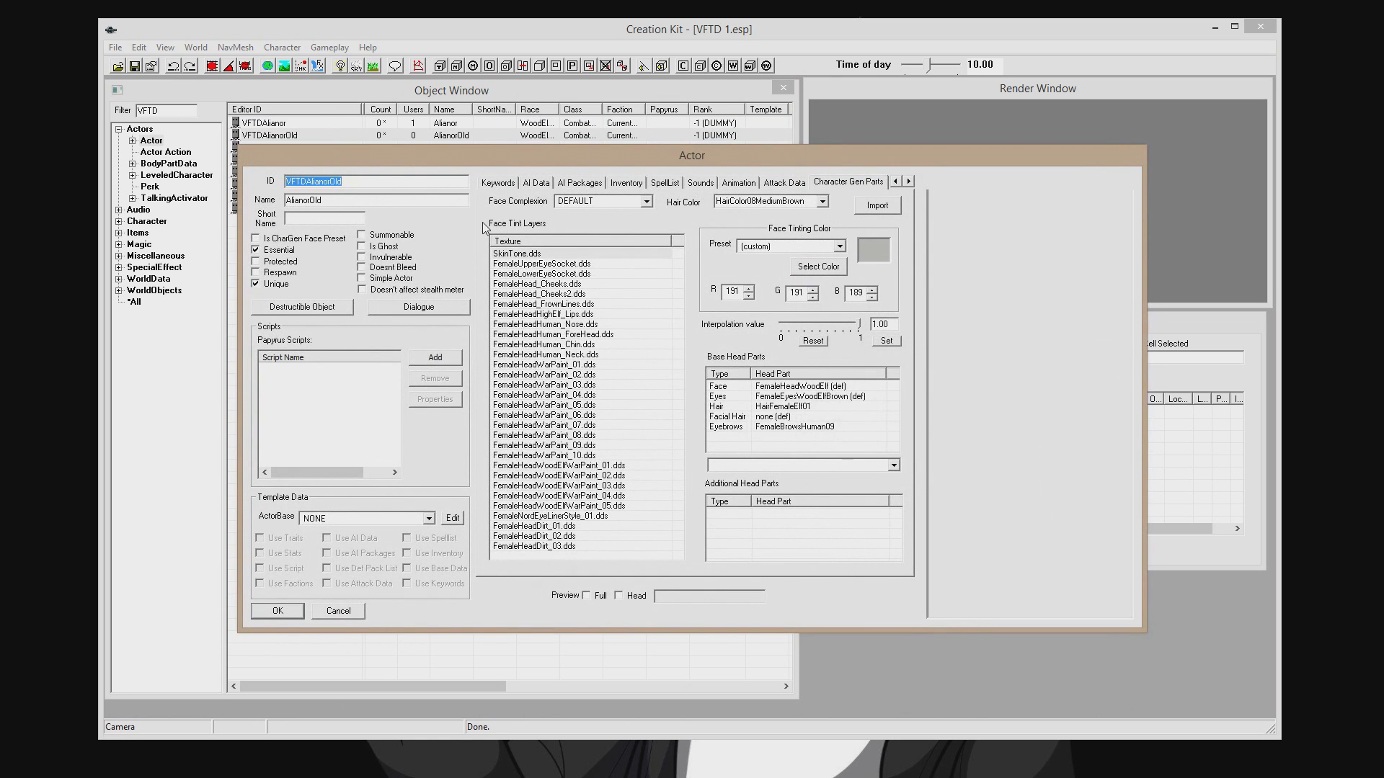
left_click(896, 182)
left_click(896, 182)
left_click(896, 181)
left_click(503, 186)
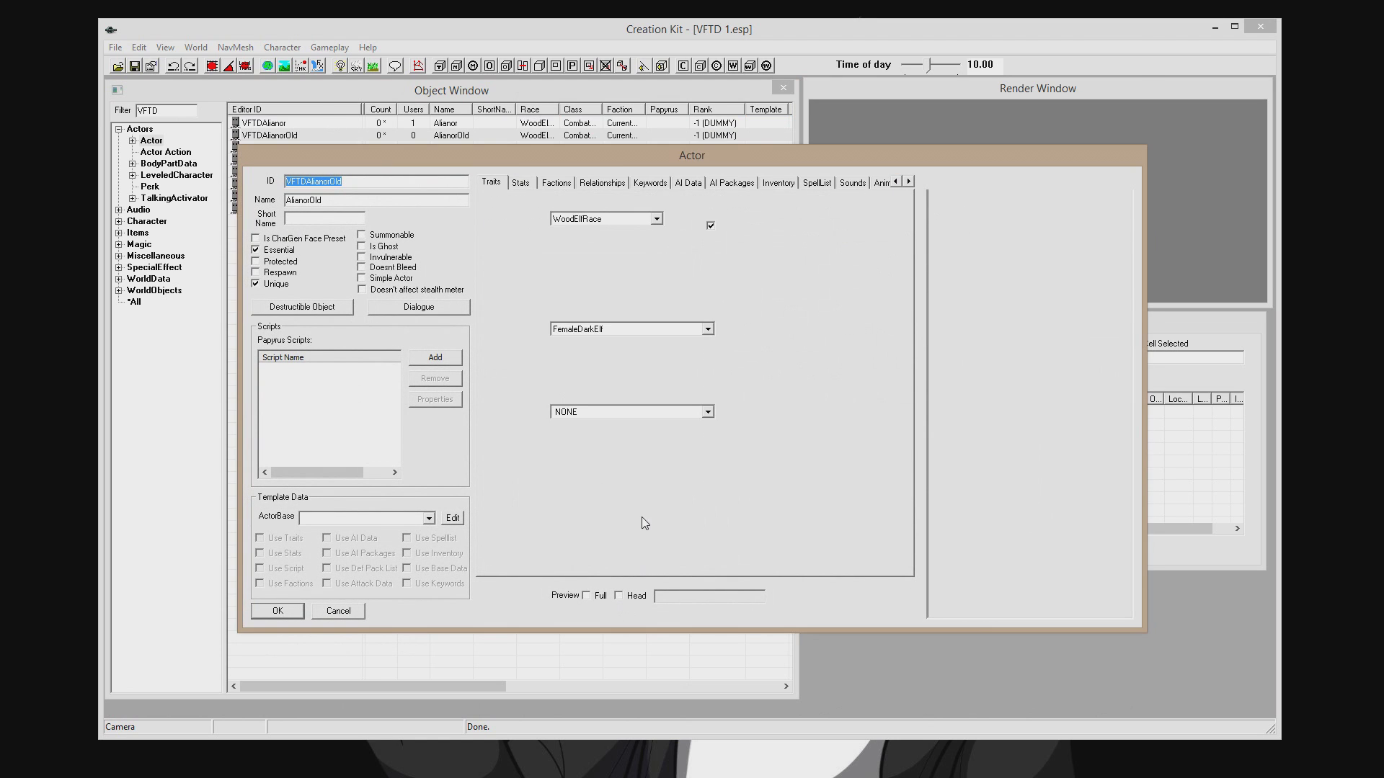
Preview the full body of VFTDAlianorOld in an enlarged view, inspect it from the front and close up, and cancel the actor window.
left_click(598, 599)
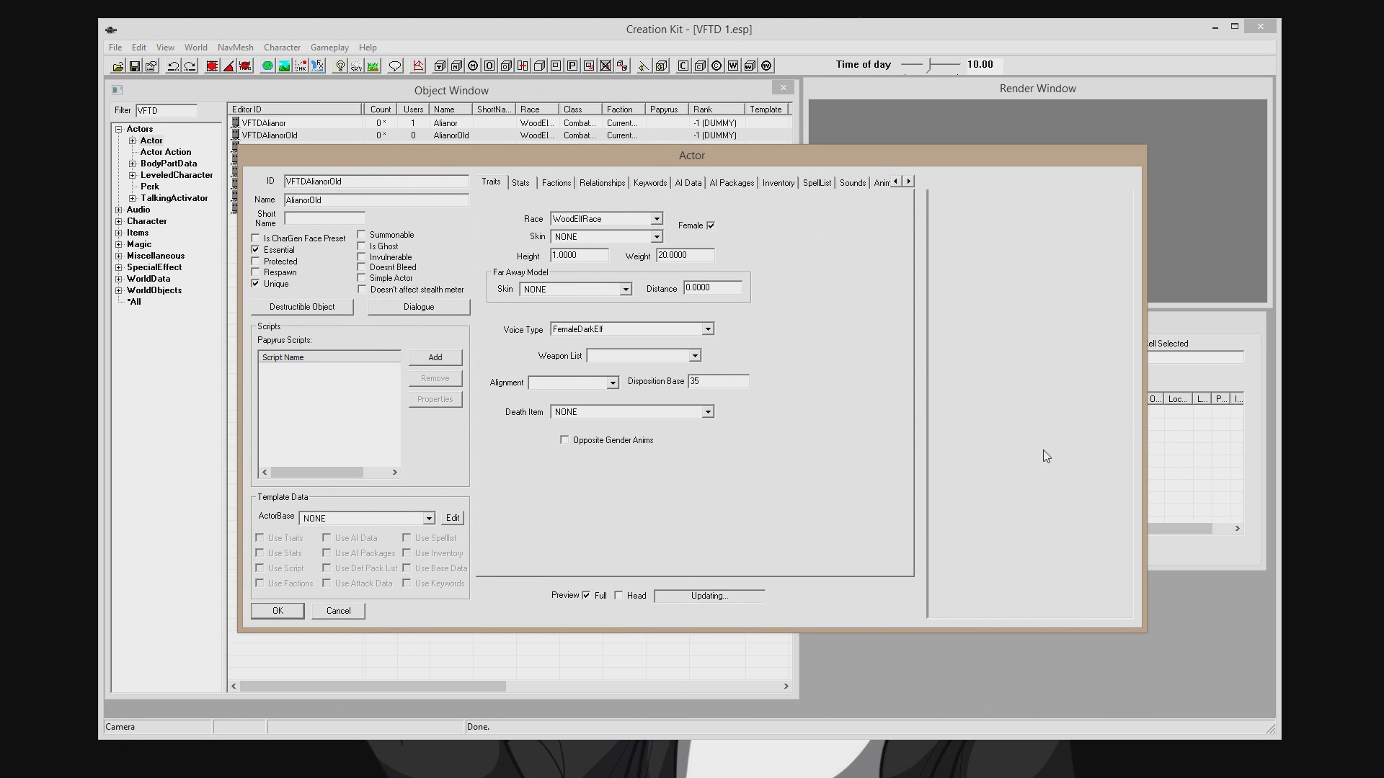
left_click_drag(1146, 386, 1249, 371)
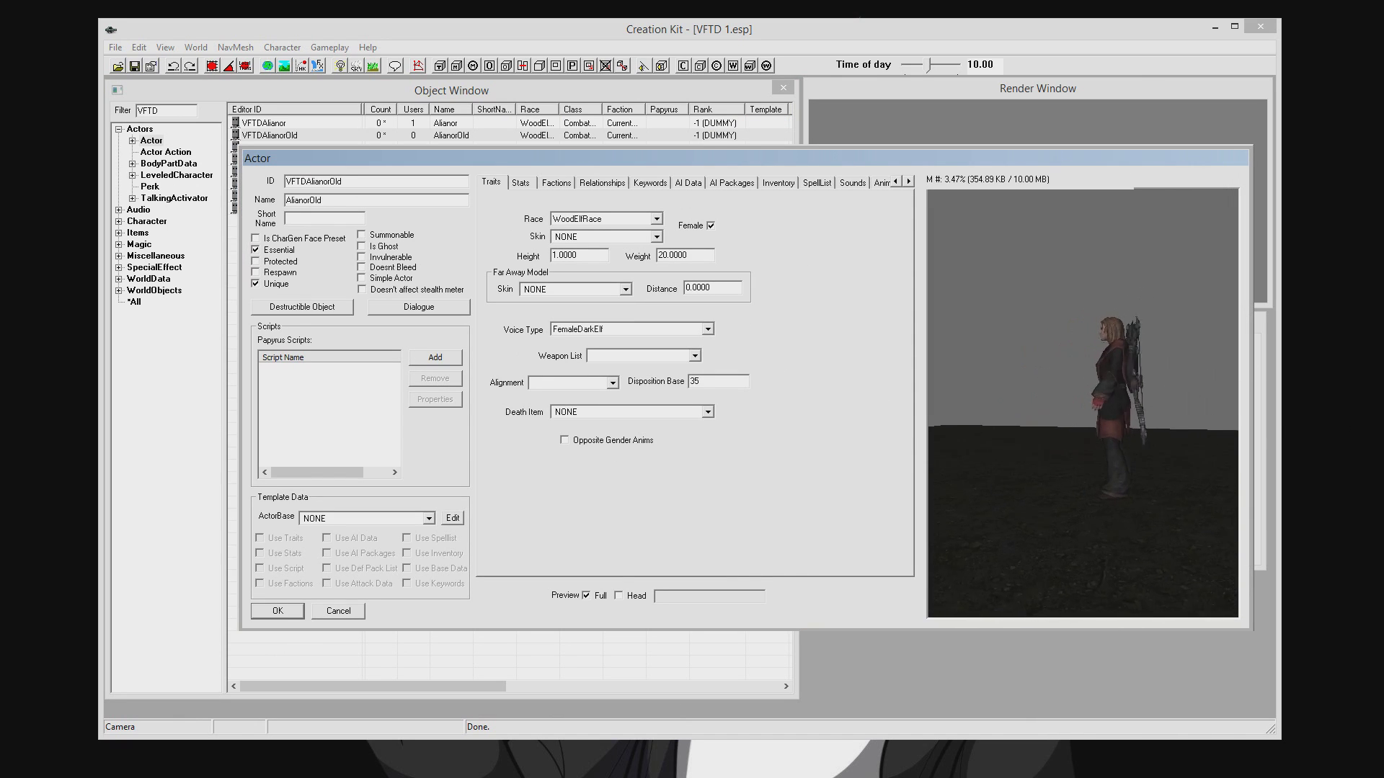
left_click_drag(1129, 378, 1190, 380)
scroll(1209, 343, "up", 5)
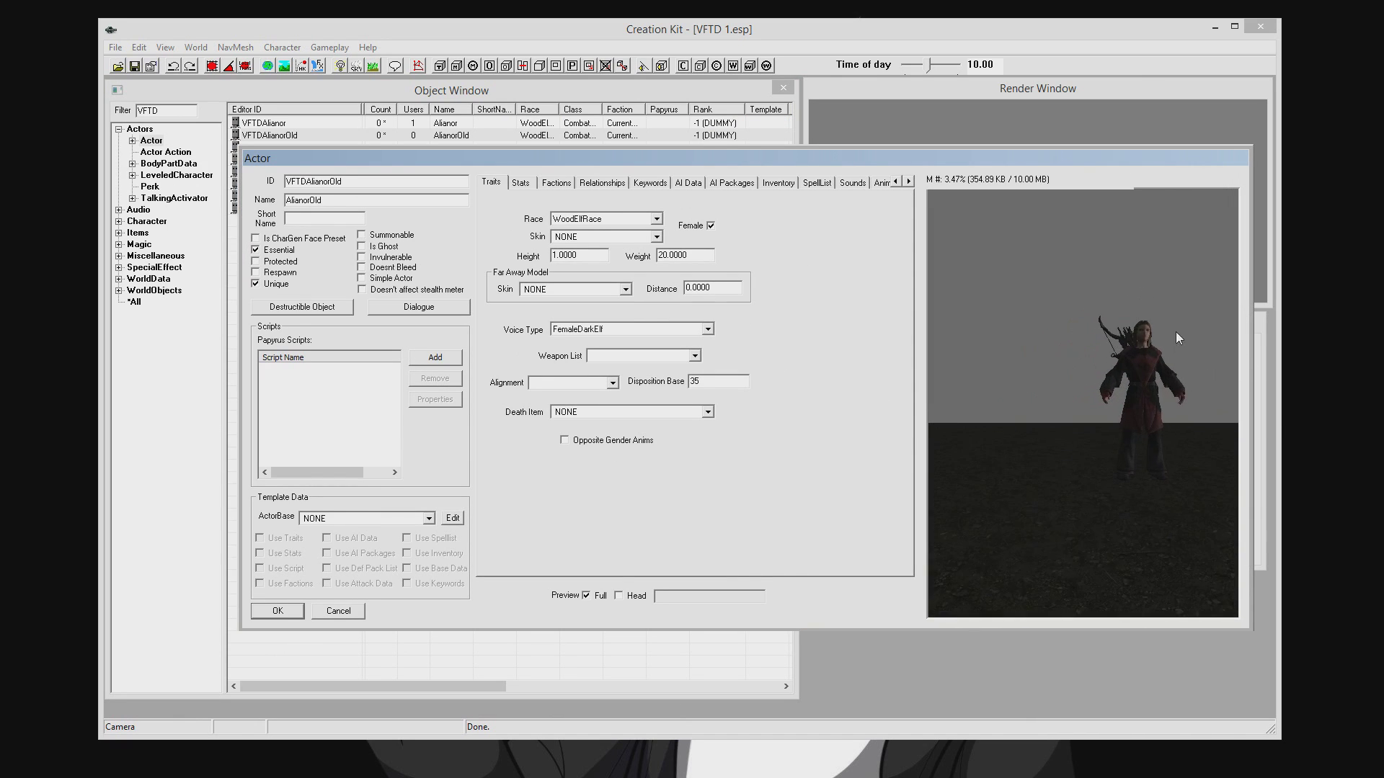
scroll(1150, 335, "up", 3)
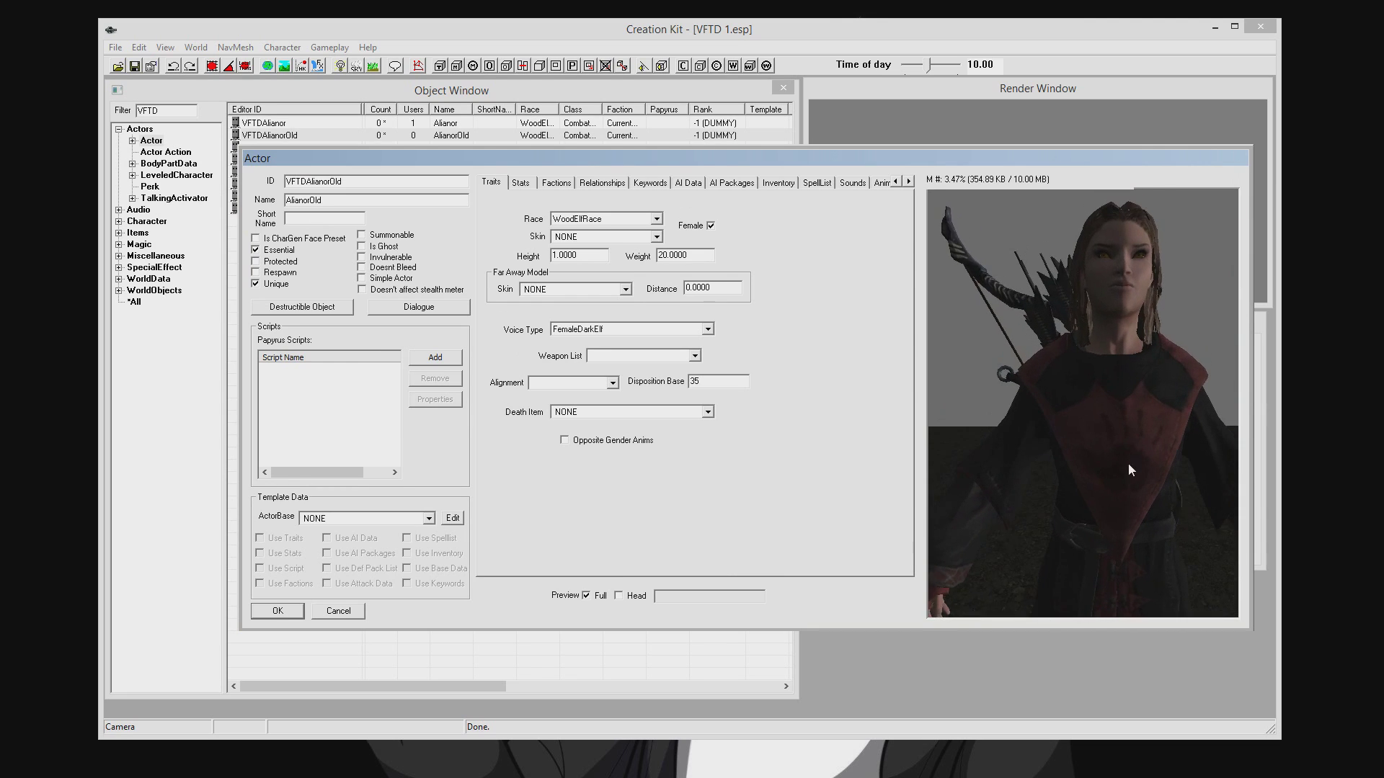
left_click(344, 614)
left_click(292, 136)
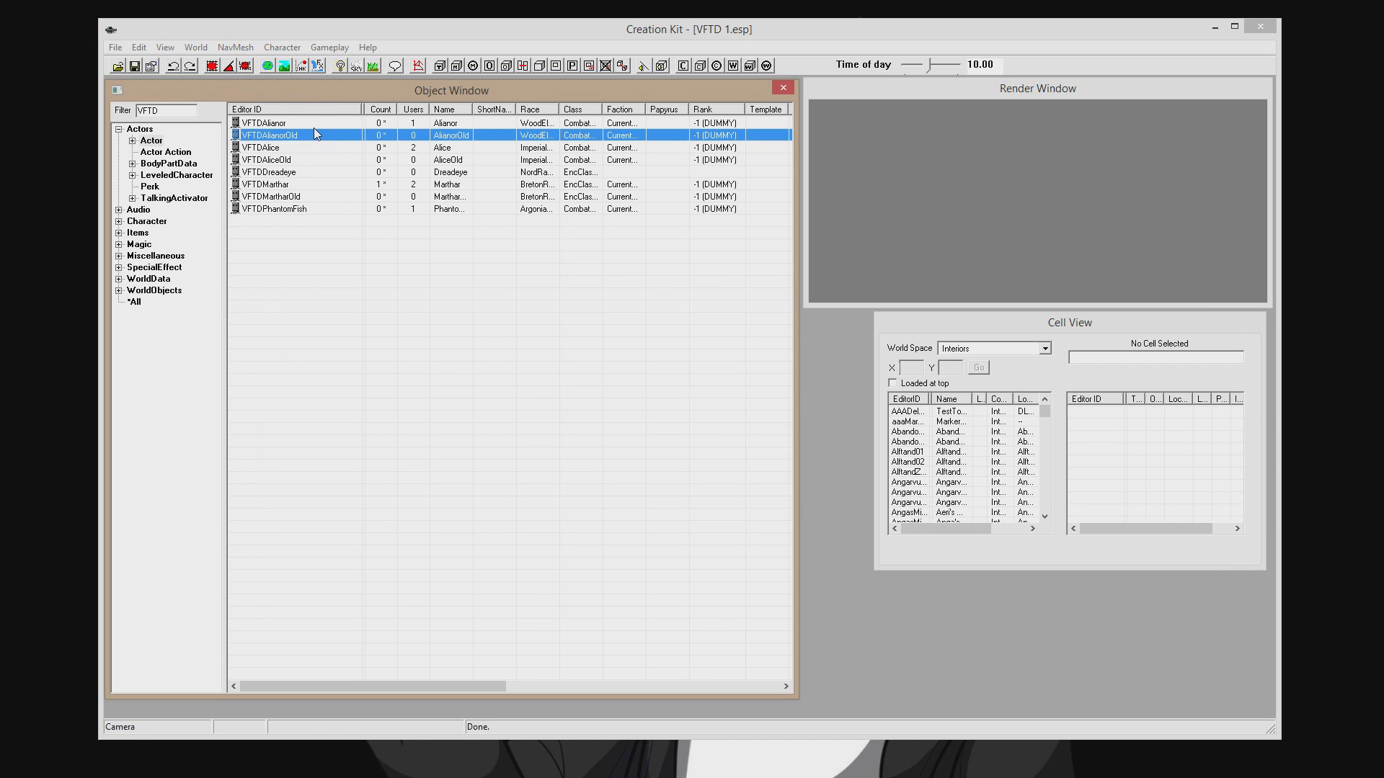
left_click(337, 326)
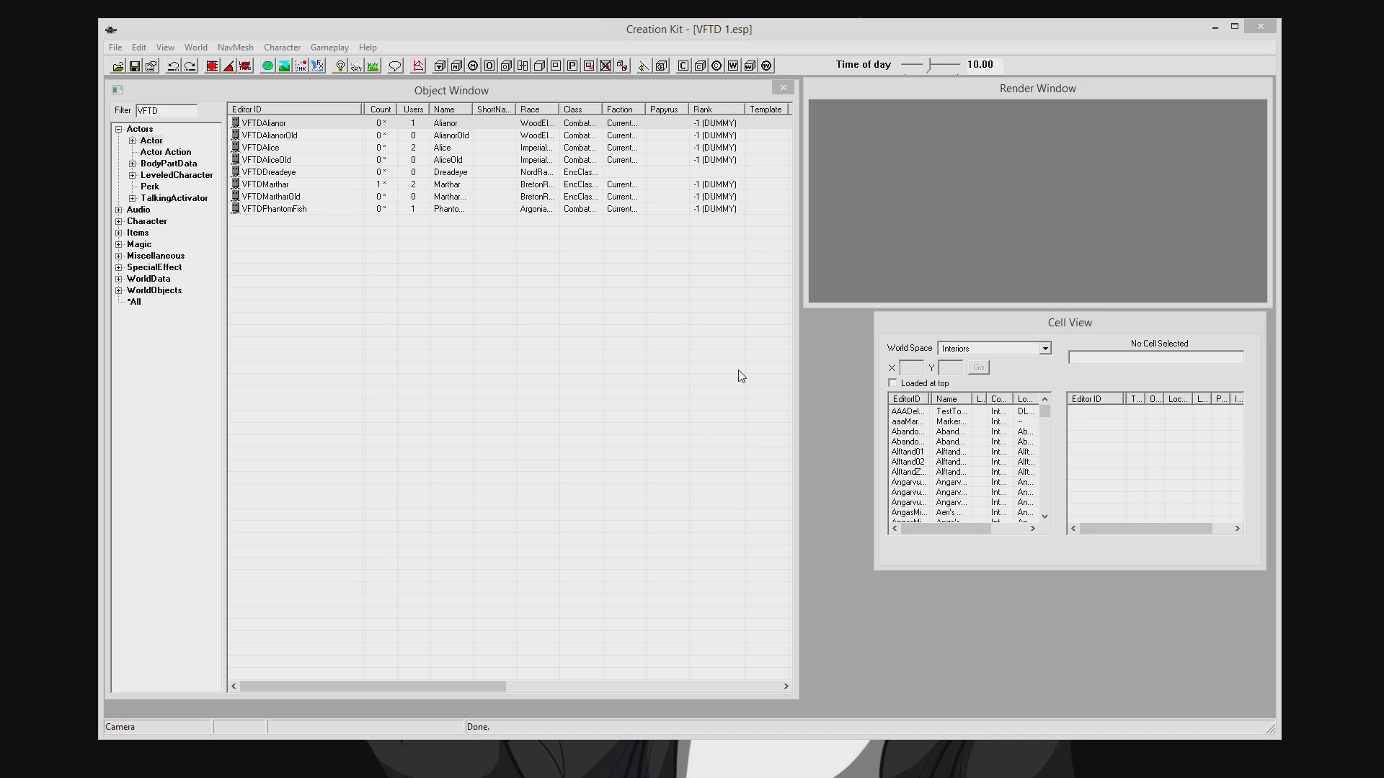
In Notepad, examine the voice type lists for followers, spouses and adoption, and close the note without saving.
left_click_drag(1383, 241, 794, 177)
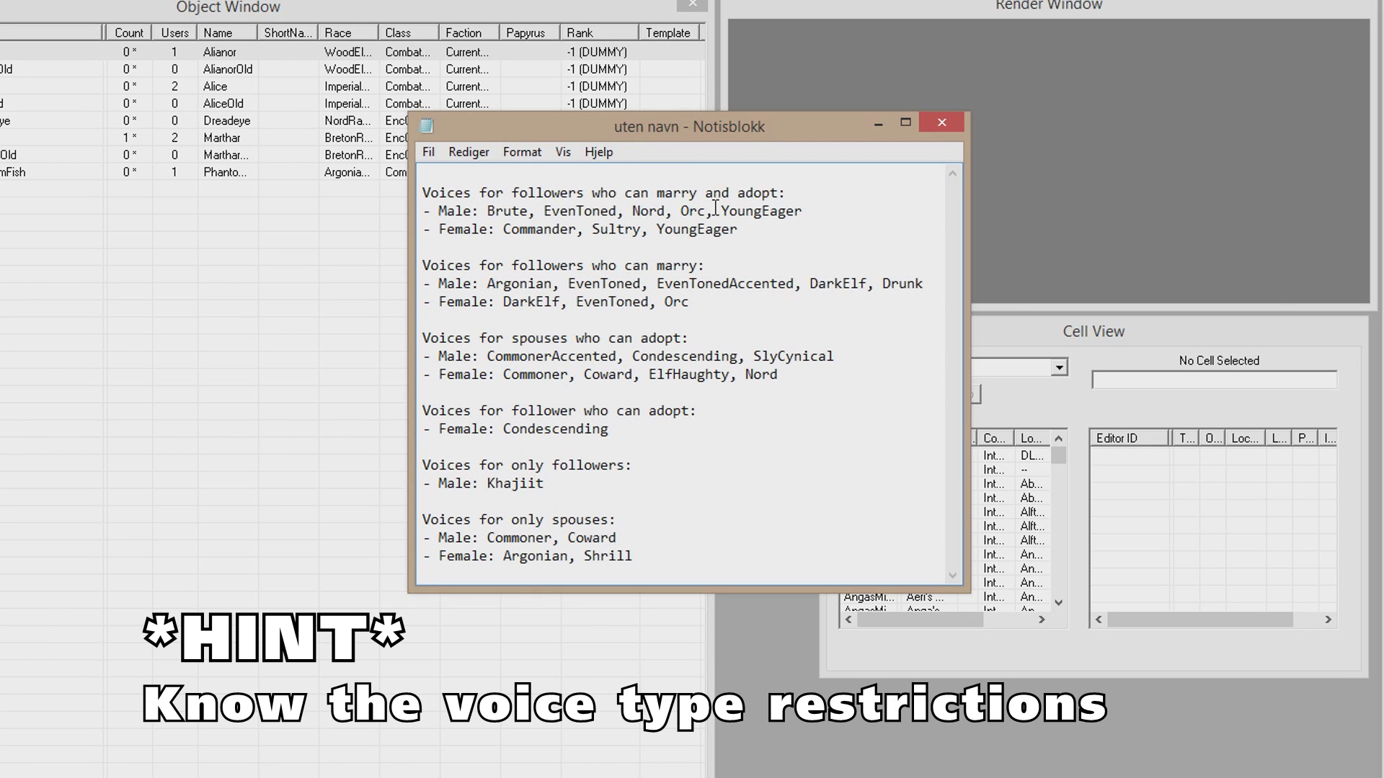
right_click(636, 456)
left_click(585, 450)
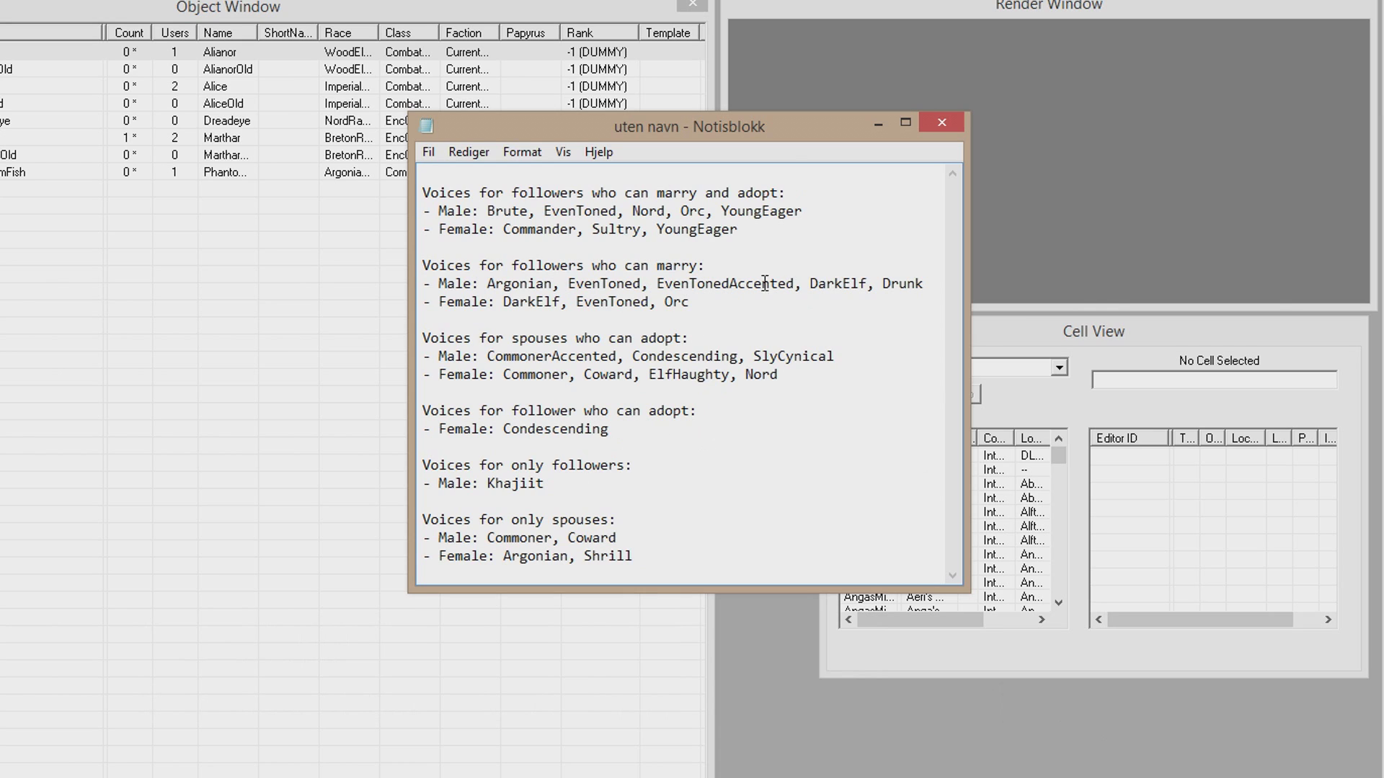
left_click(579, 476)
left_click_drag(579, 476, 439, 483)
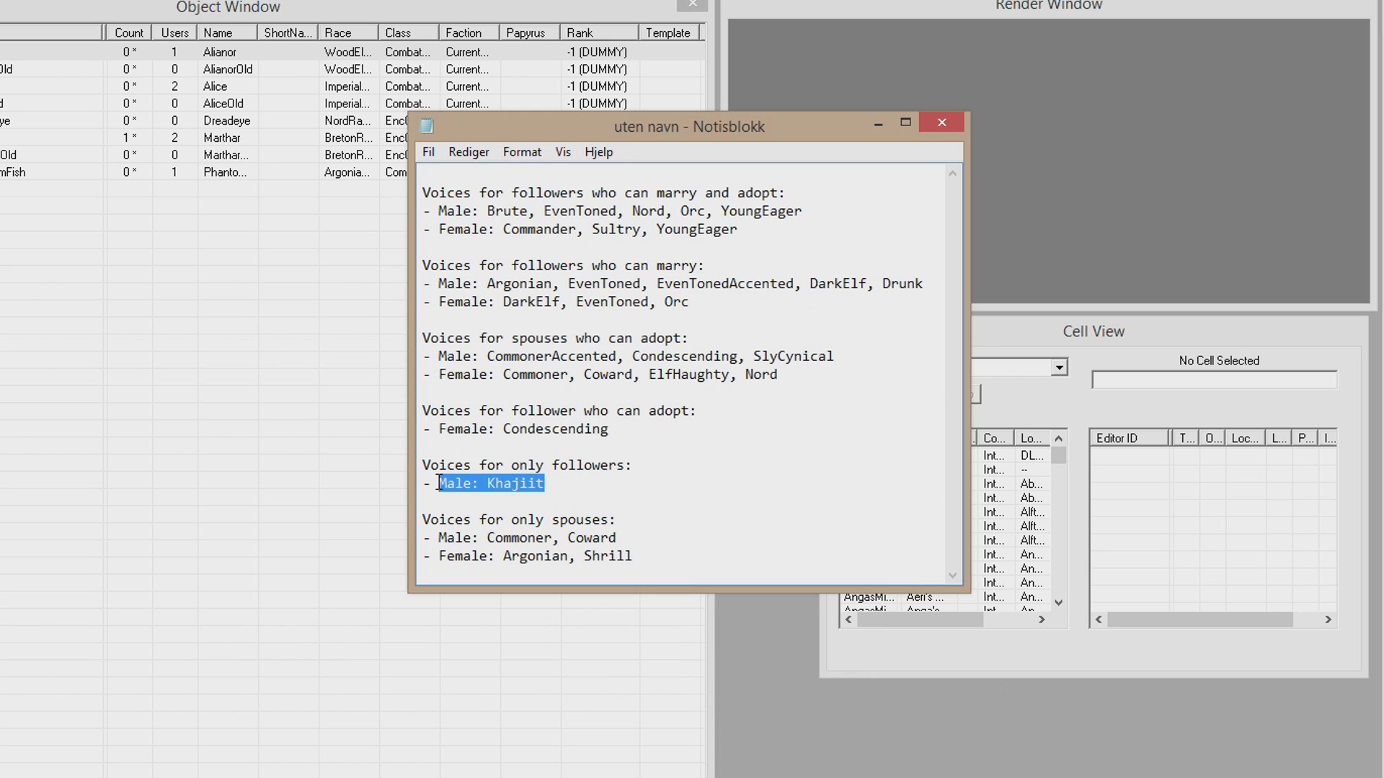
left_click(557, 467)
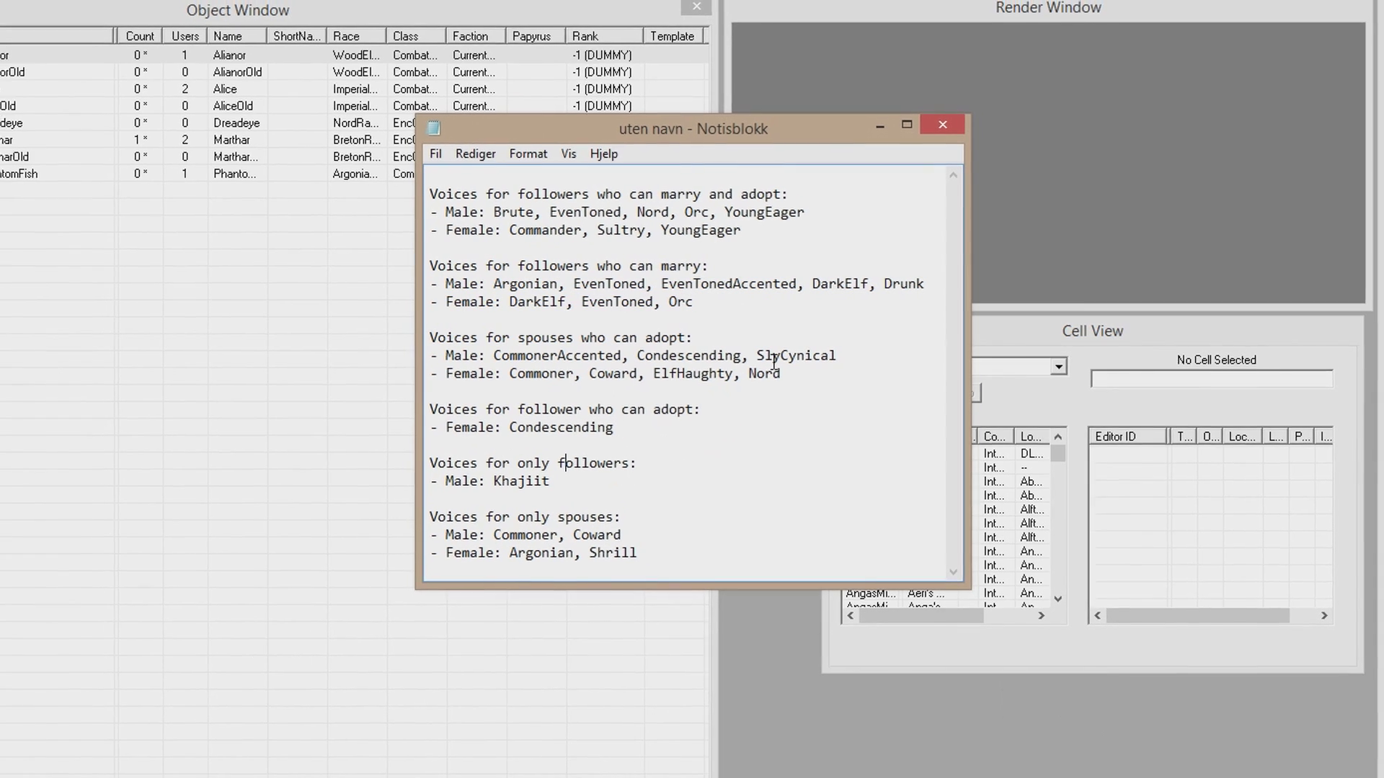
left_click(831, 373)
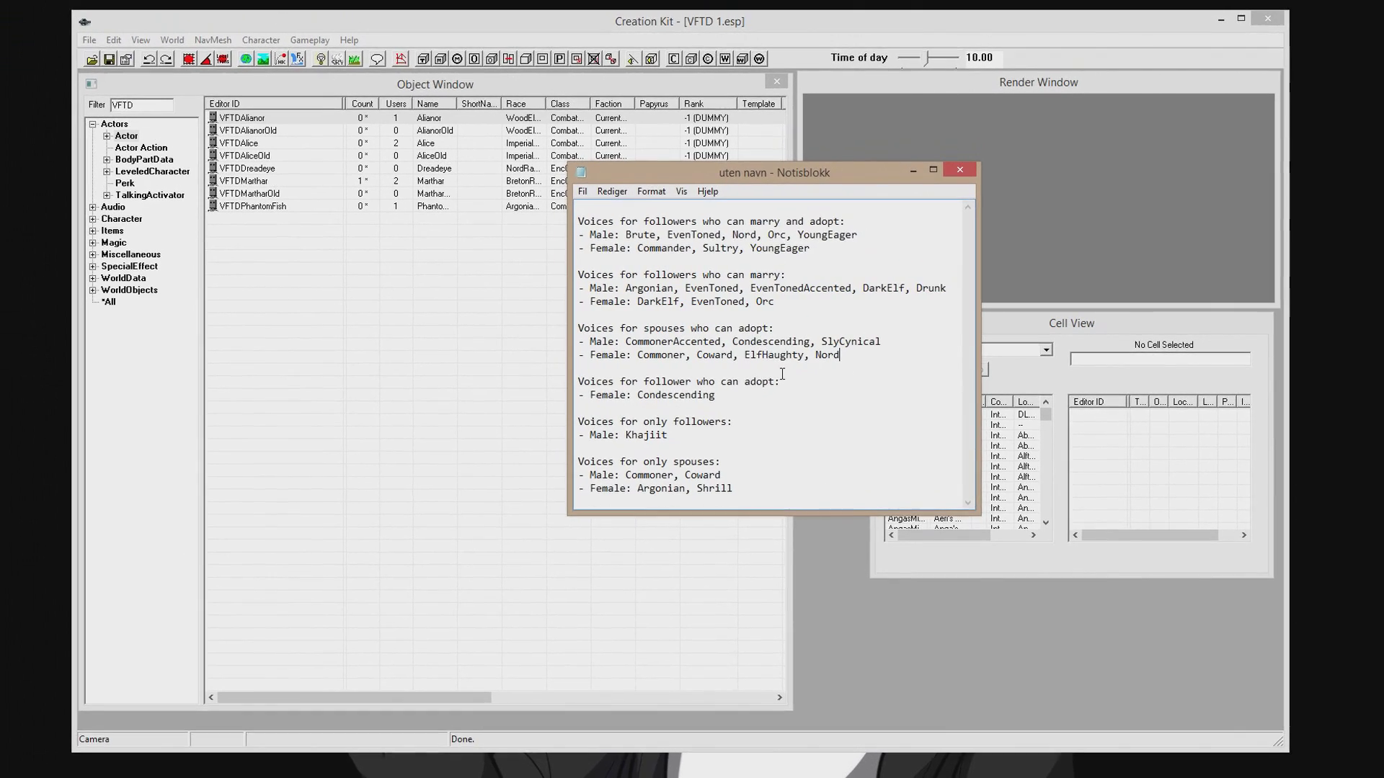
left_click(794, 300)
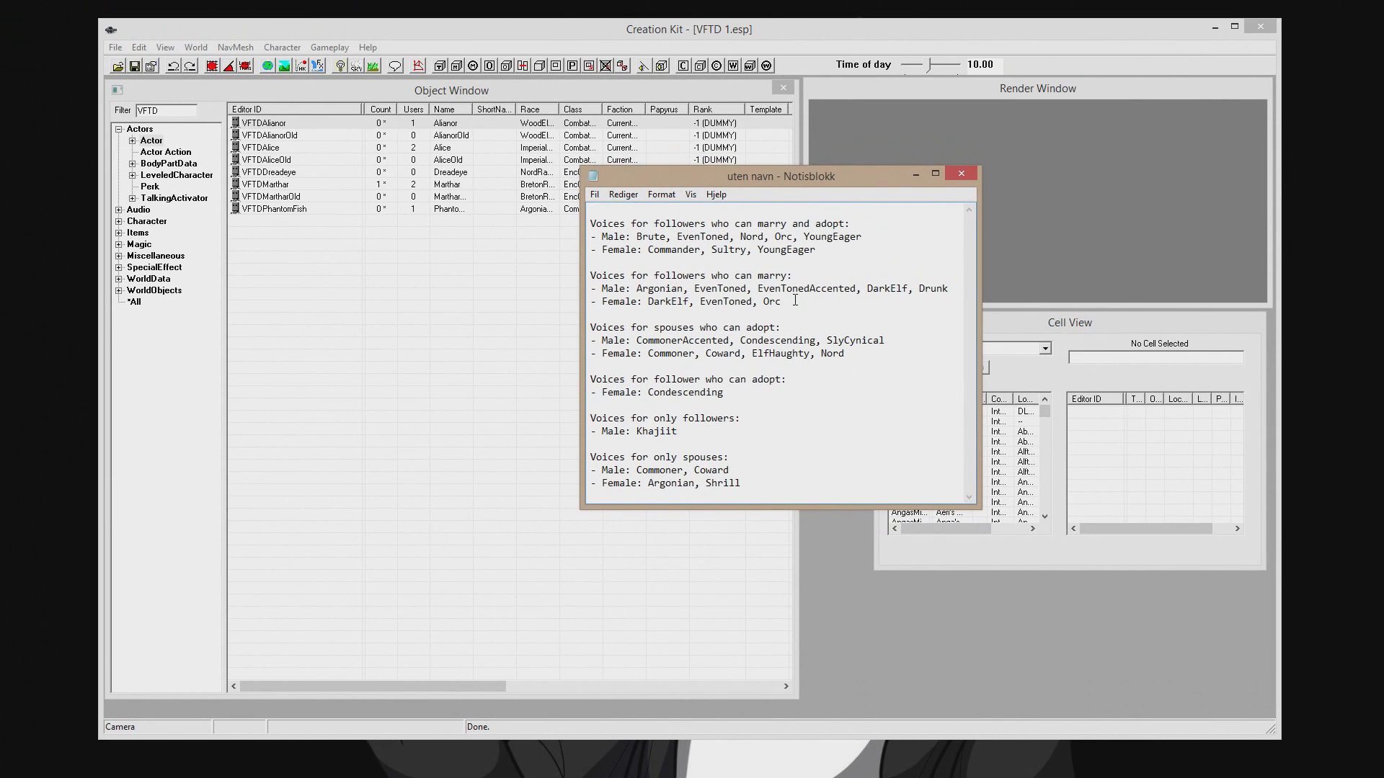
left_click(951, 172)
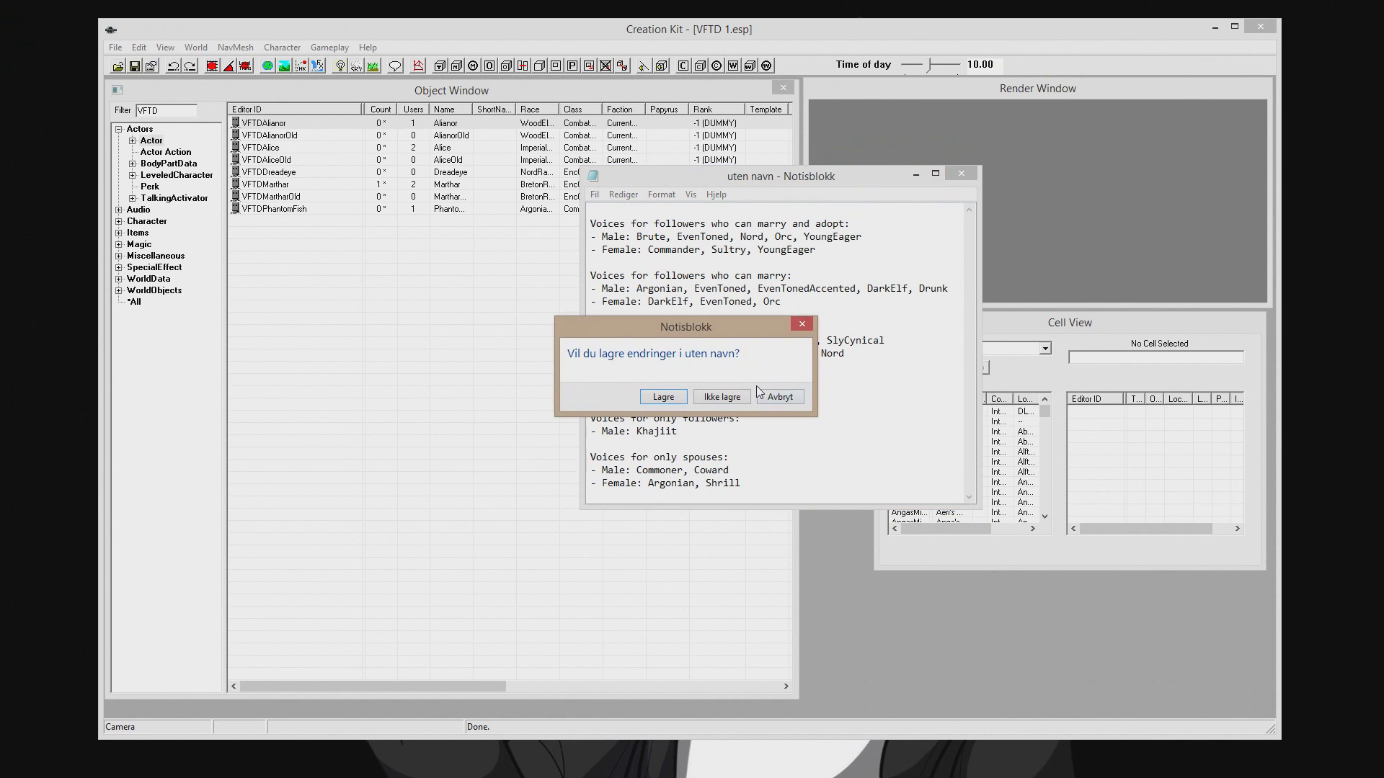
left_click(740, 395)
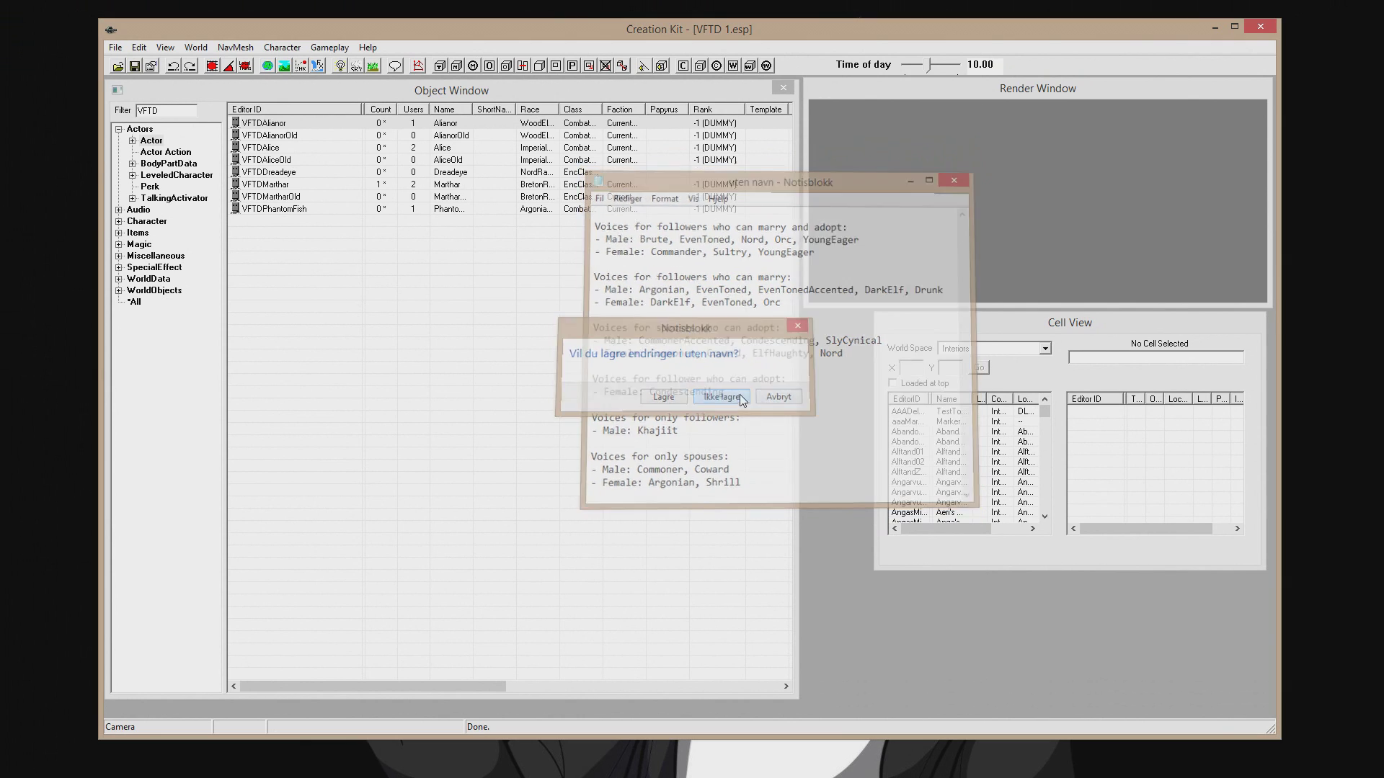
Clear the Object Window filter and look through the full Actor list for a base NPC.
left_click(324, 247)
double_click(135, 110)
key("BackSpace")
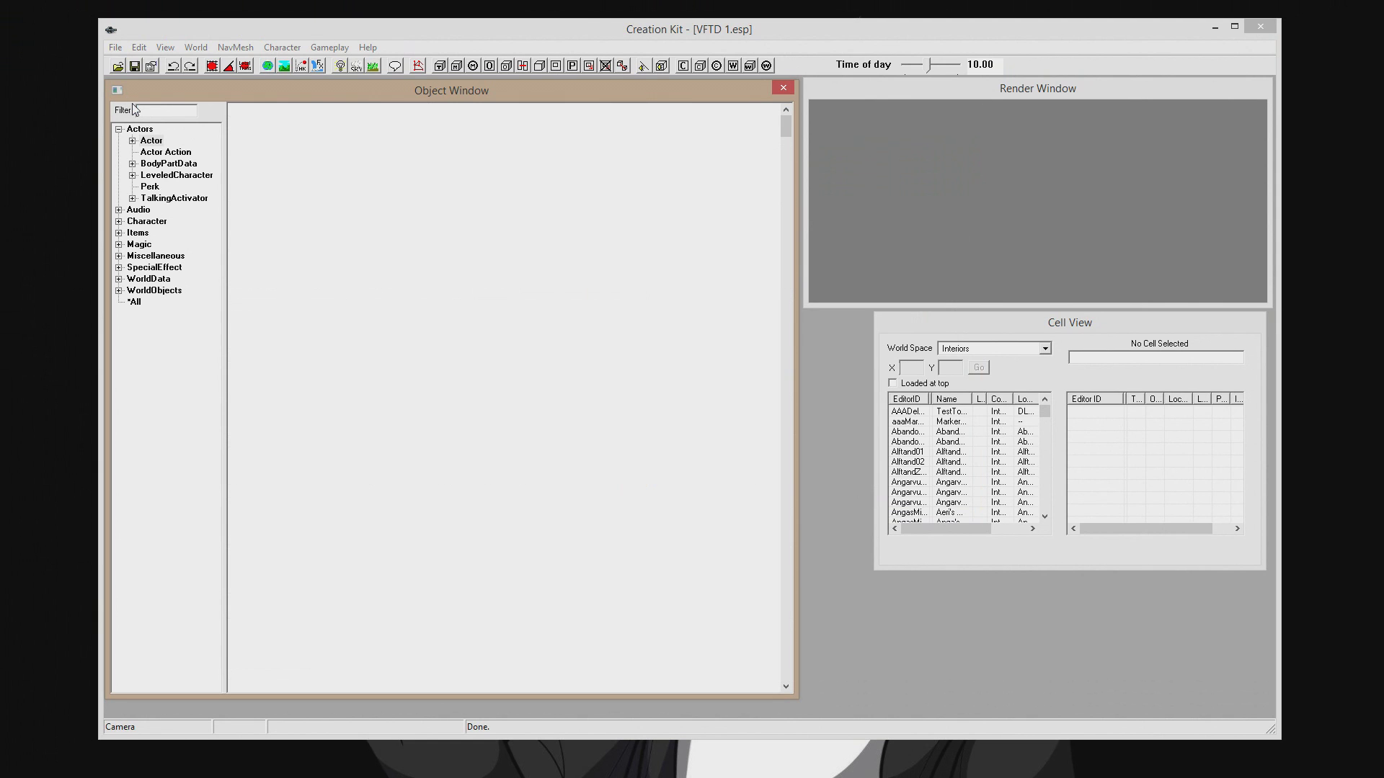
left_click(349, 199)
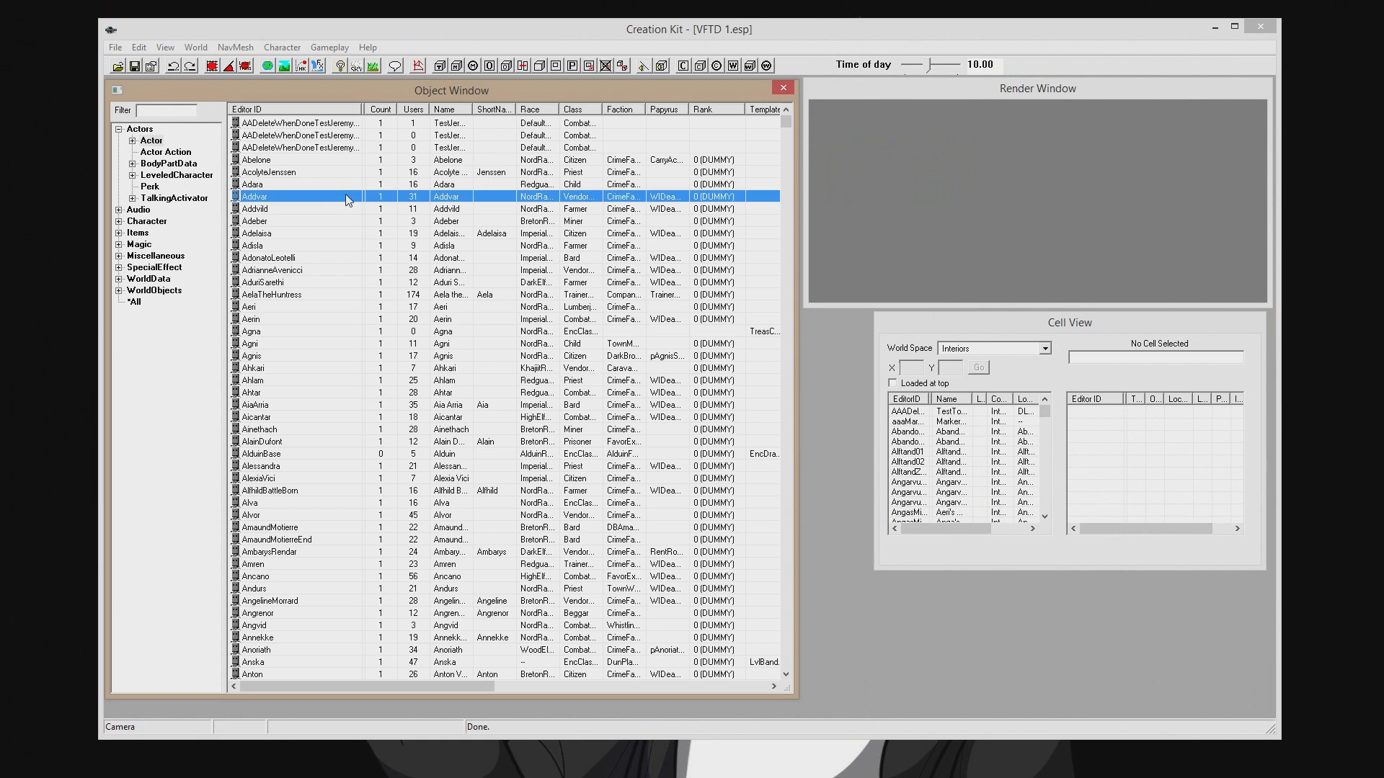
scroll(349, 205, "down", 5)
scroll(328, 148, "up", 6)
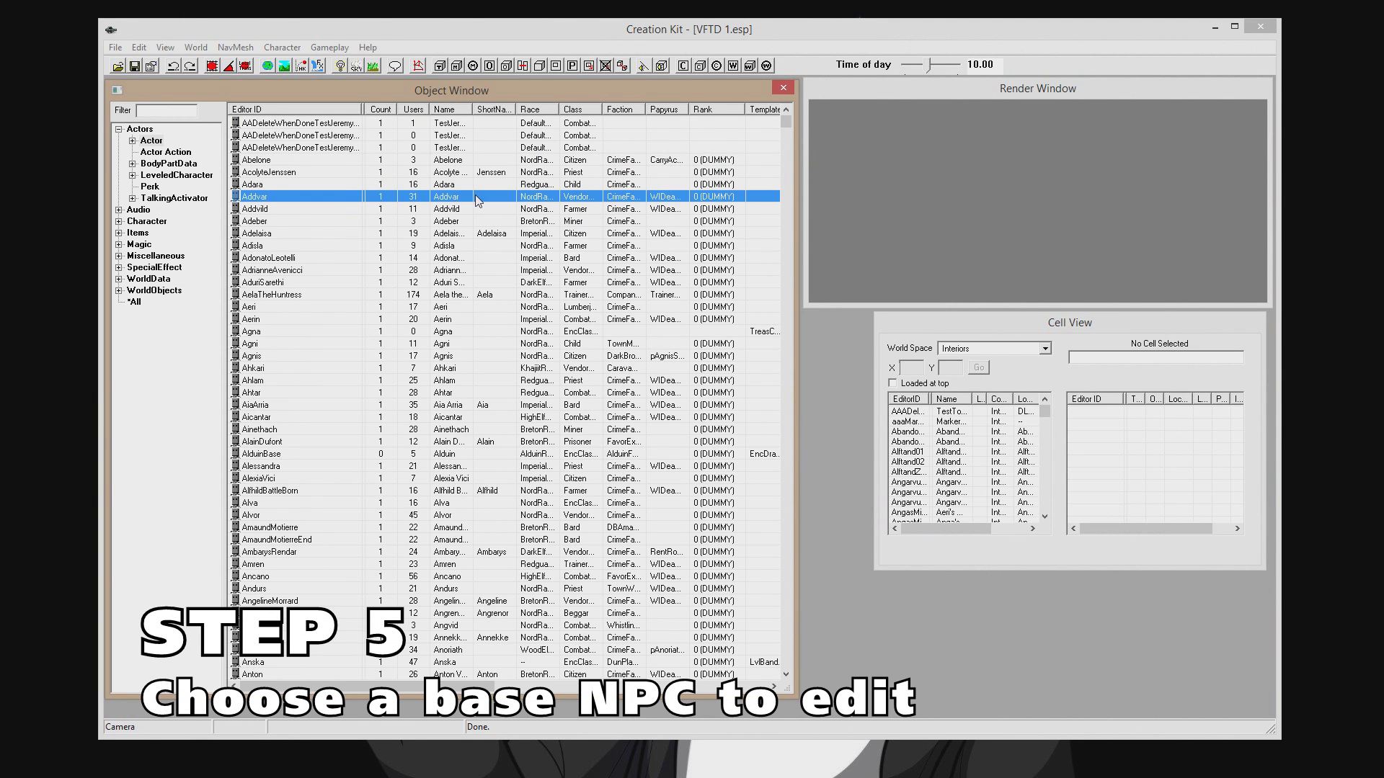
Open the Addvild actor, show its Traits settings, and preview its head from the front.
left_click(288, 209)
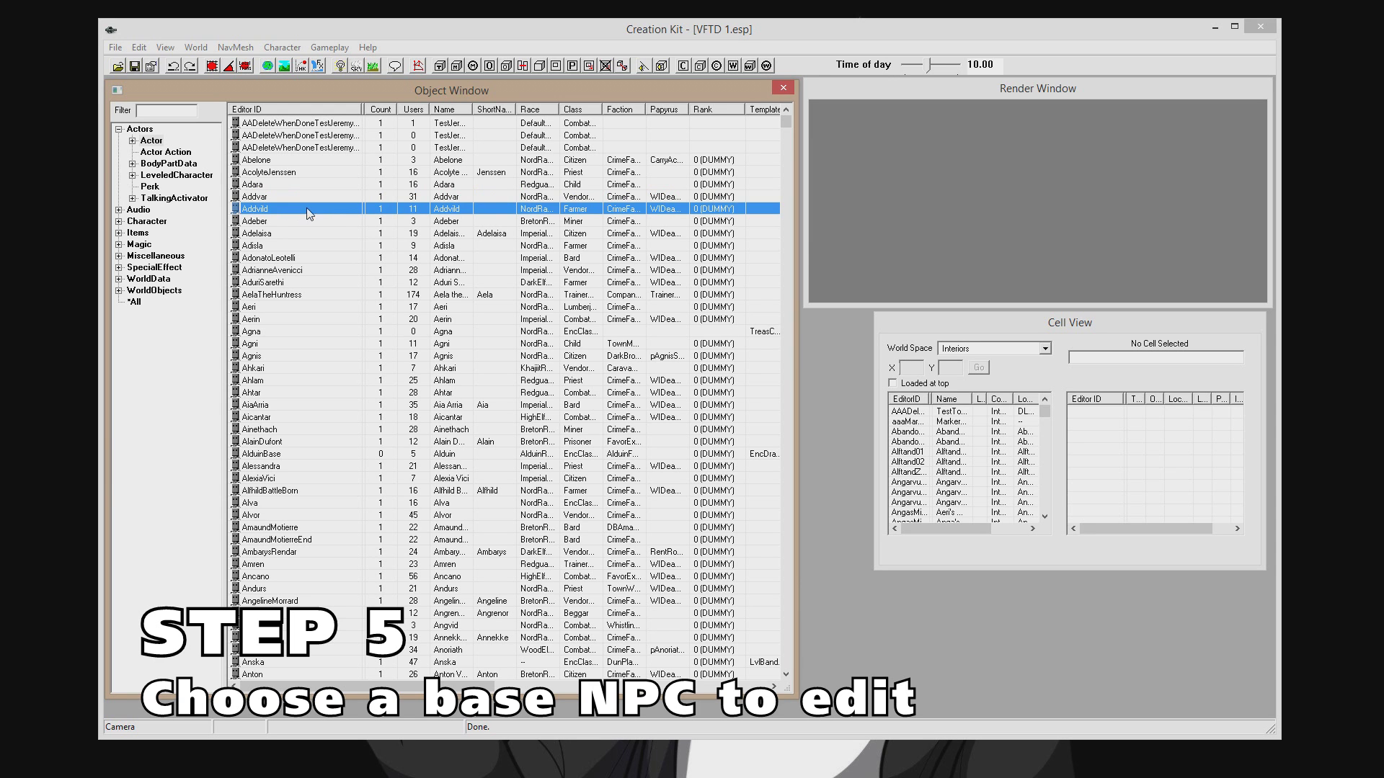
double_click(343, 209)
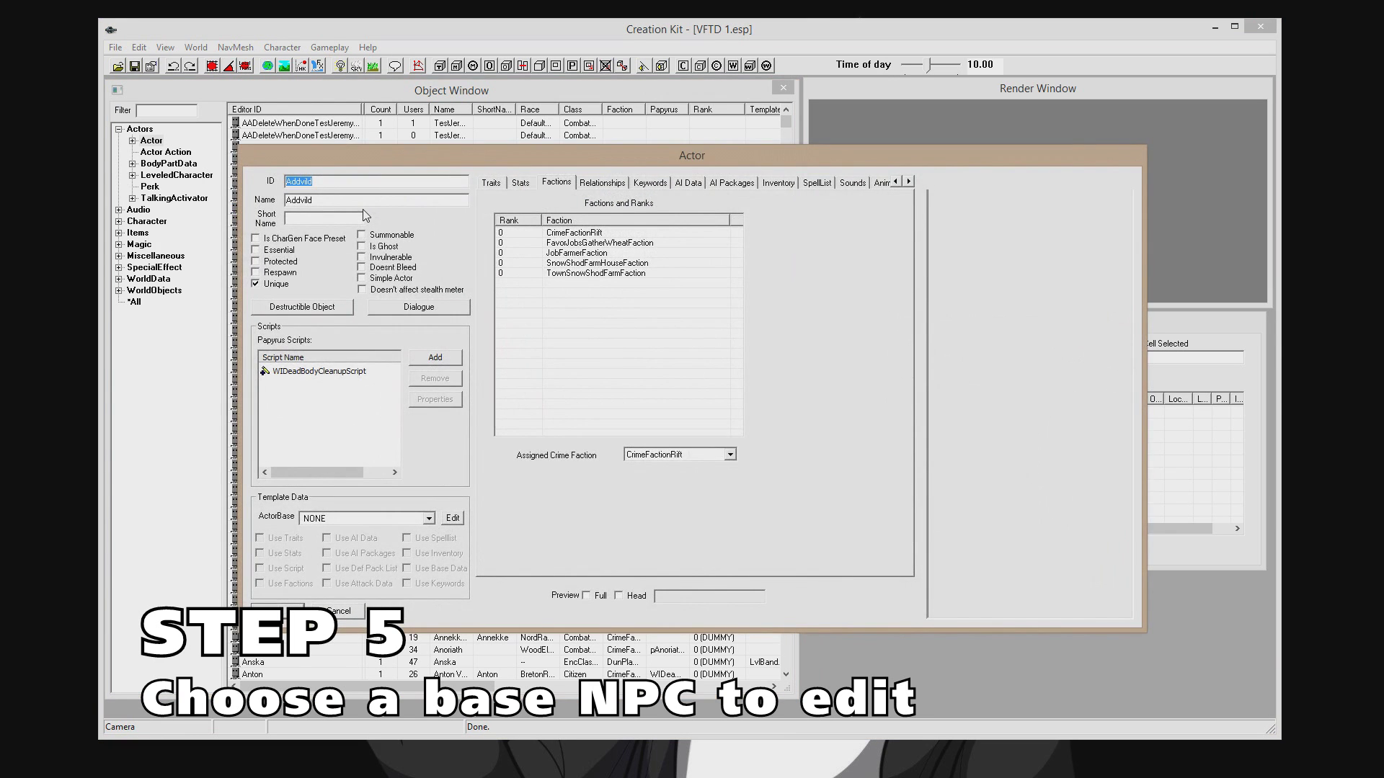
left_click(497, 182)
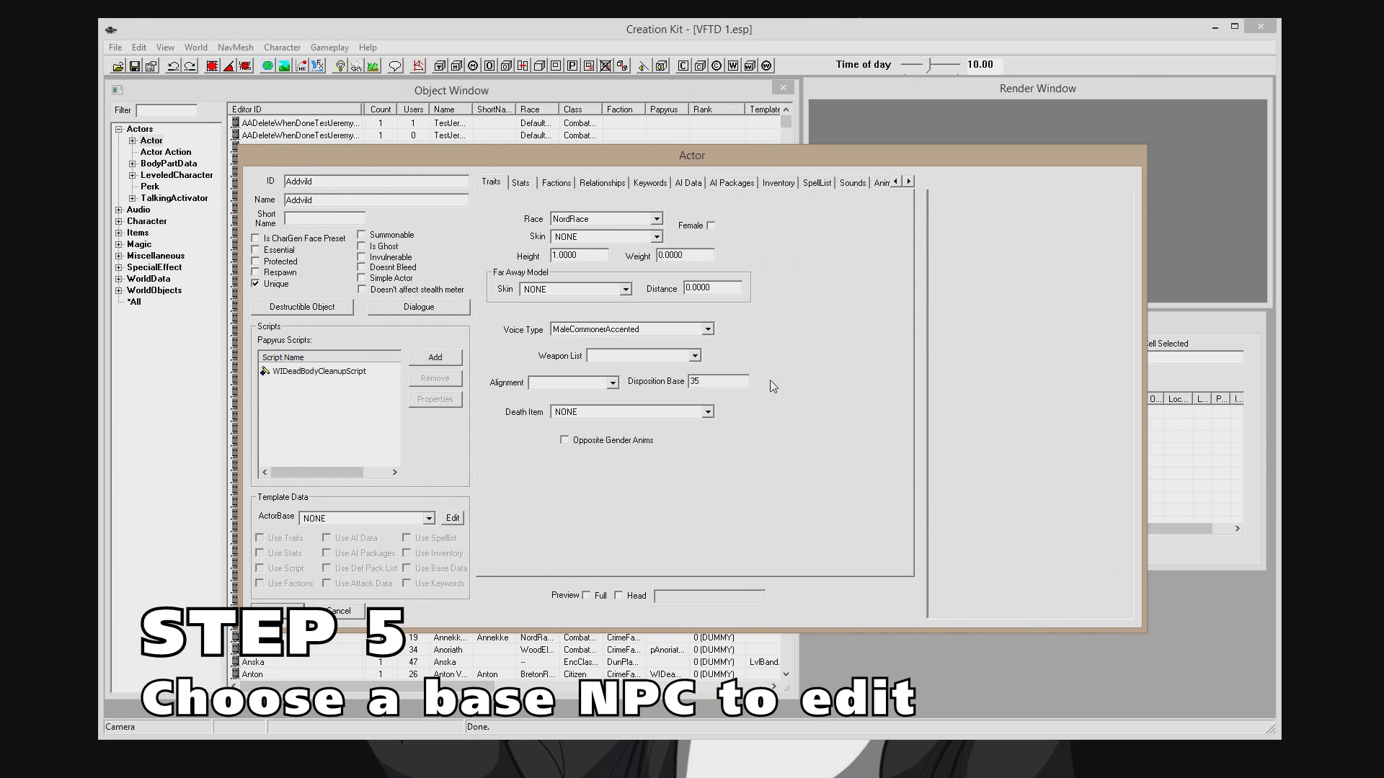
left_click(629, 598)
mouse_move(1067, 451)
left_mouse_down()
mouse_move(698, 439)
mouse_move(655, 478)
left_mouse_up()
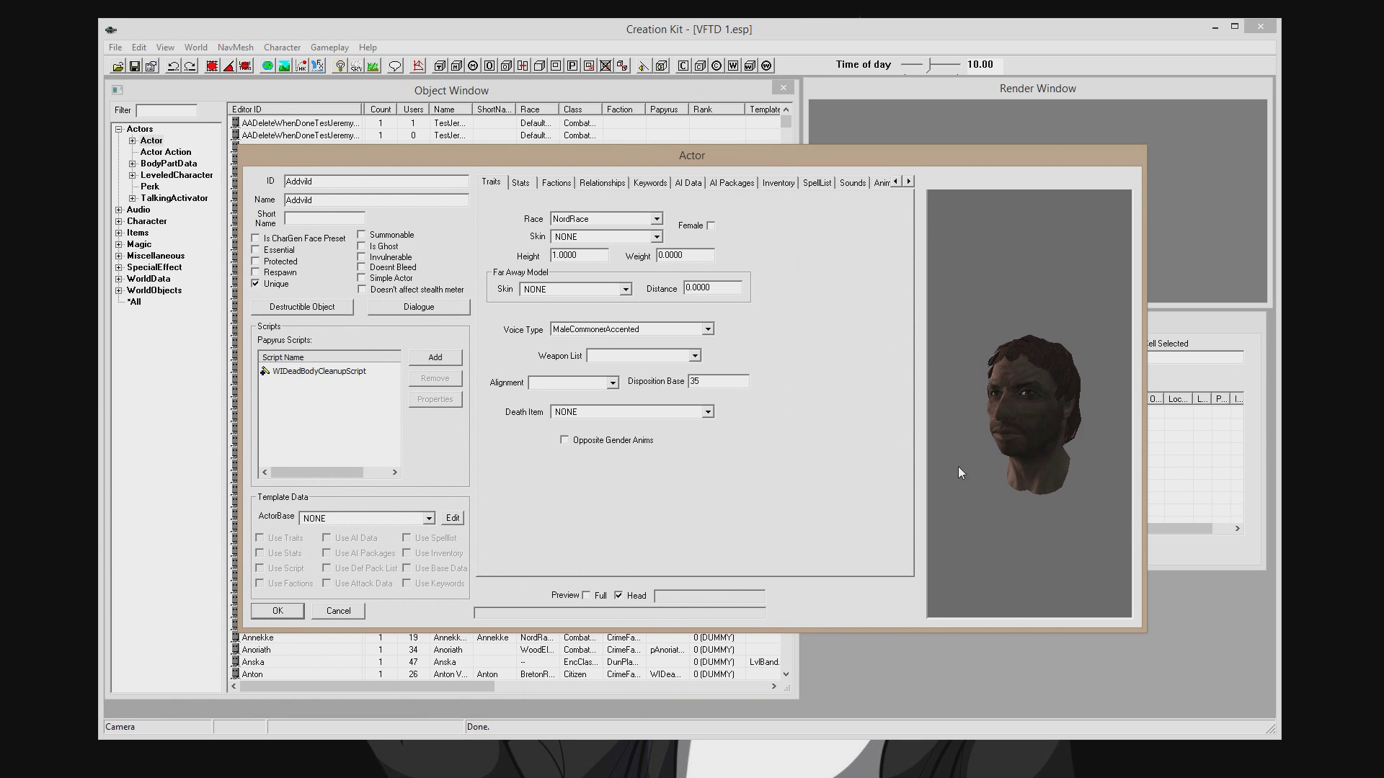
Change the Addvild actor's ID to VFTDManMan and its name to Man-Man, and save it as a new form.
left_click_drag(324, 181, 248, 169)
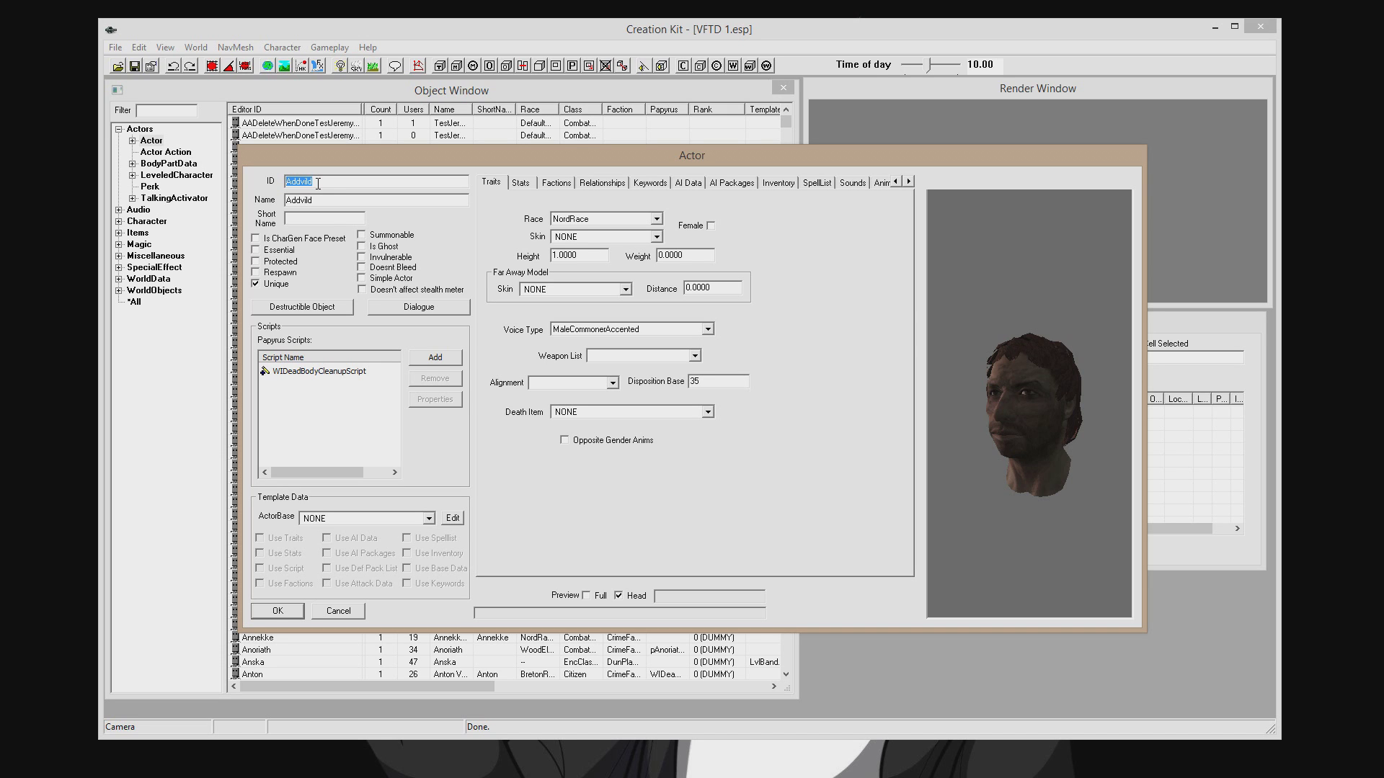
type("VF")
type("Mar")
key("BackSpace")
key("BackSpace")
key("BackSpace")
type("Man")
key("Tab")
type("Man")
left_click(349, 183)
left_click(275, 611)
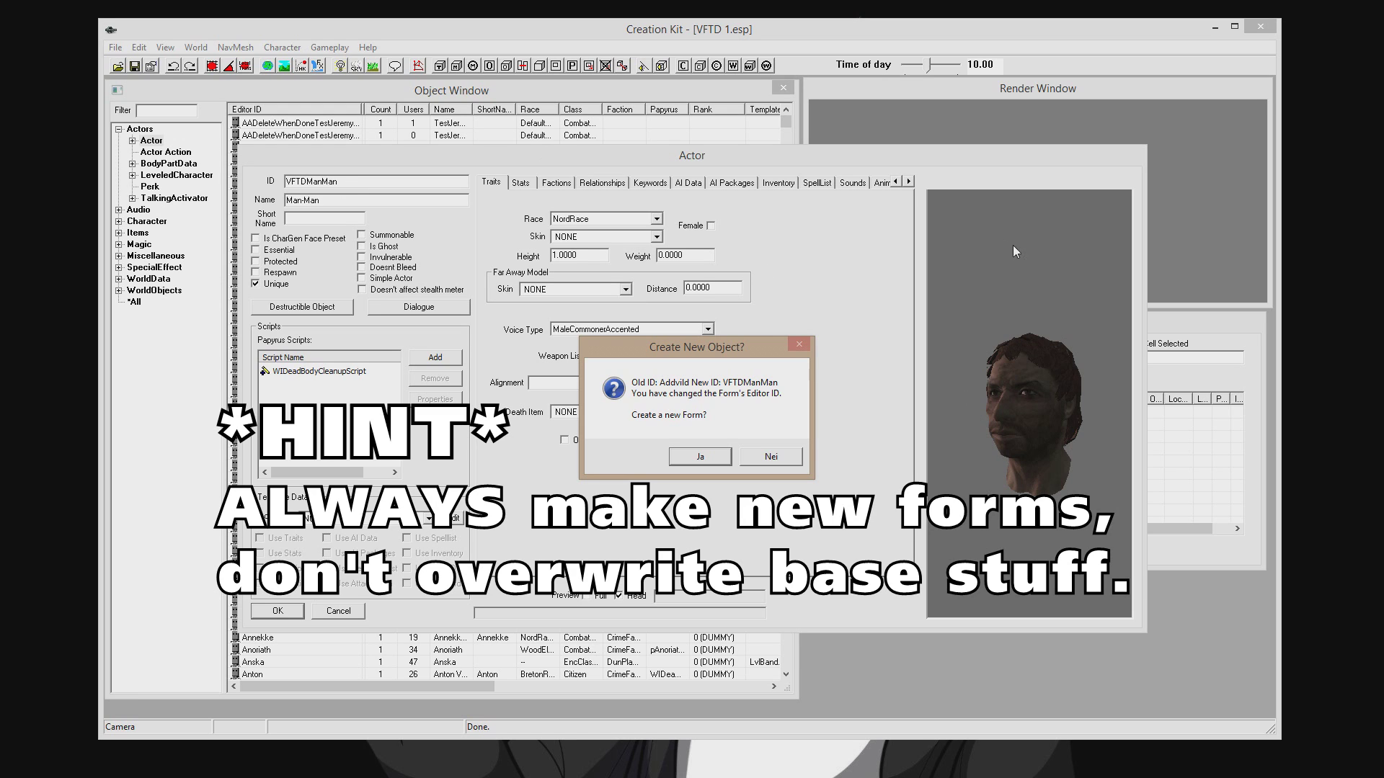
left_click(699, 457)
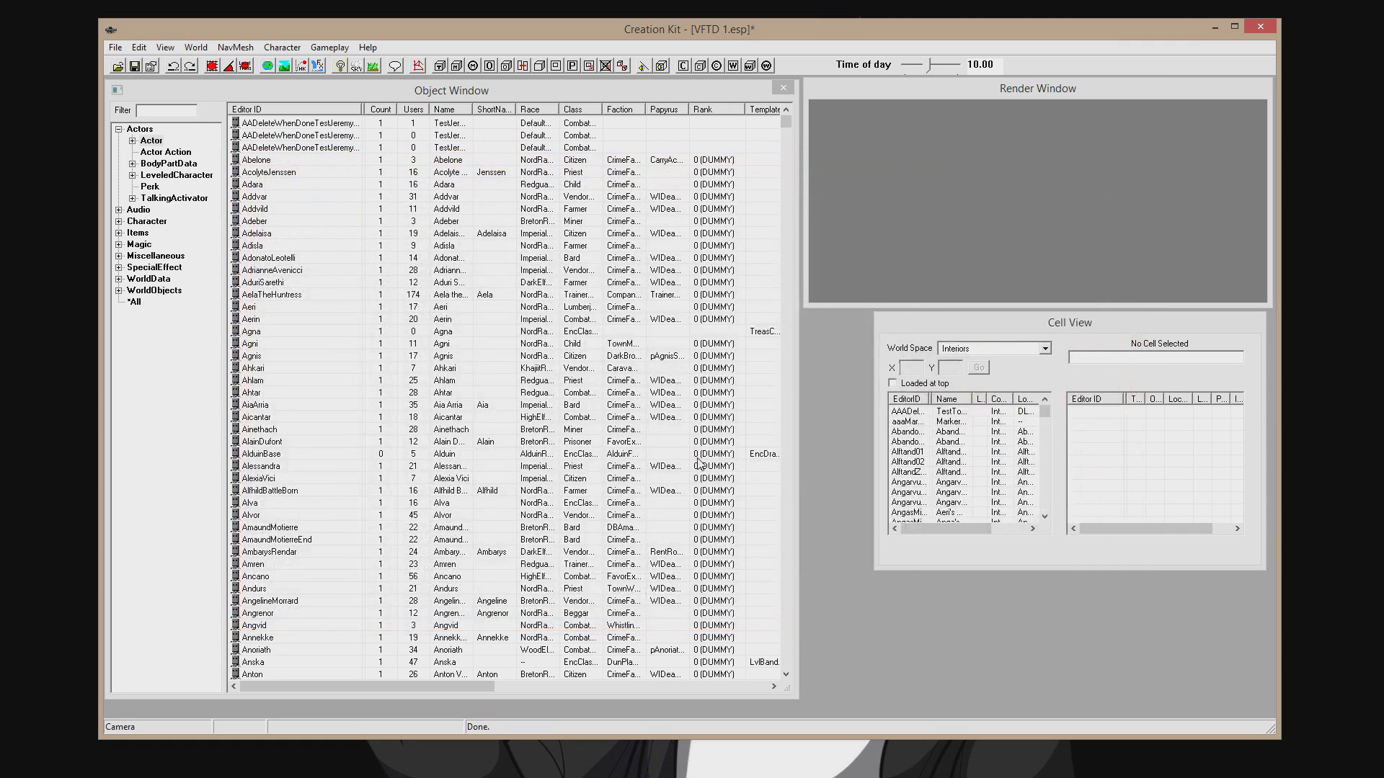
Filter the Object Window by VFTD and open the VFTDManMan actor.
left_click(162, 110)
type("VFTD")
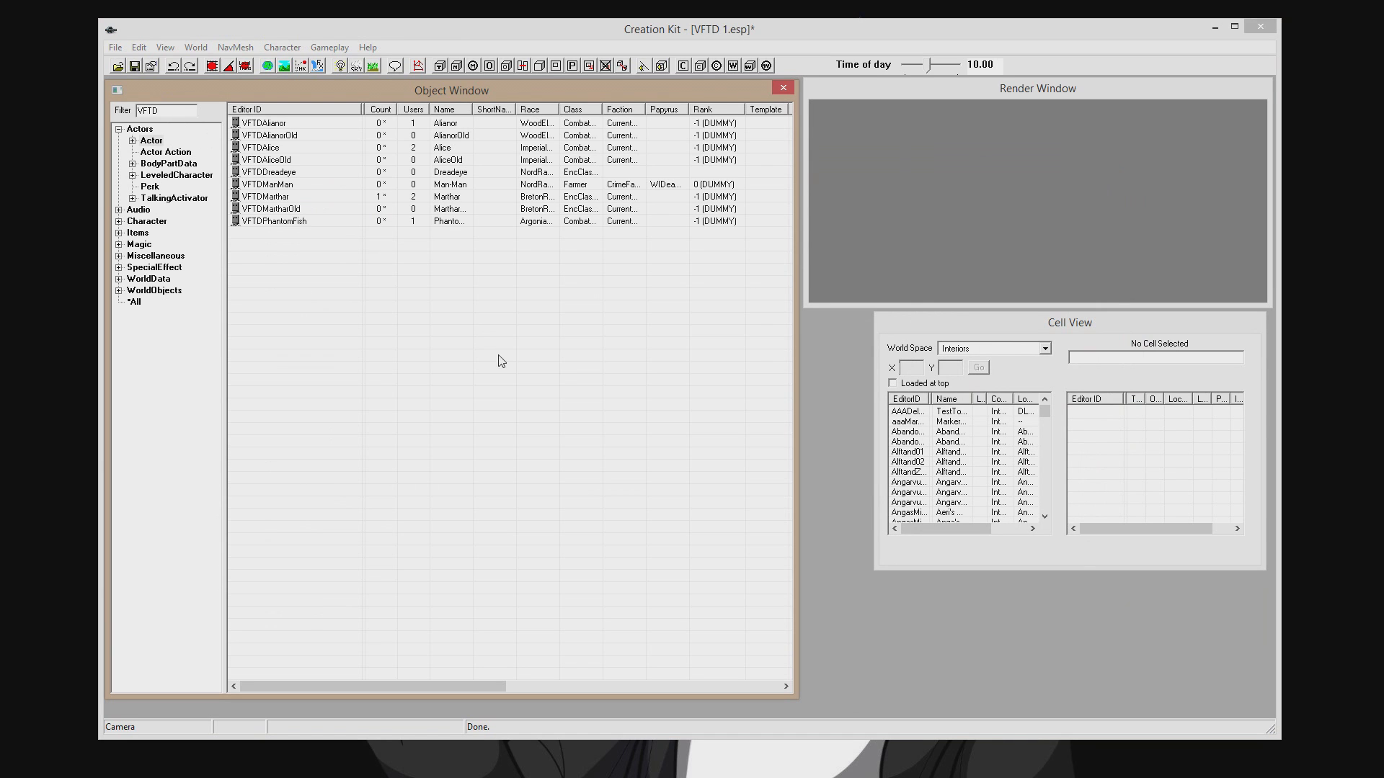
left_click(306, 185)
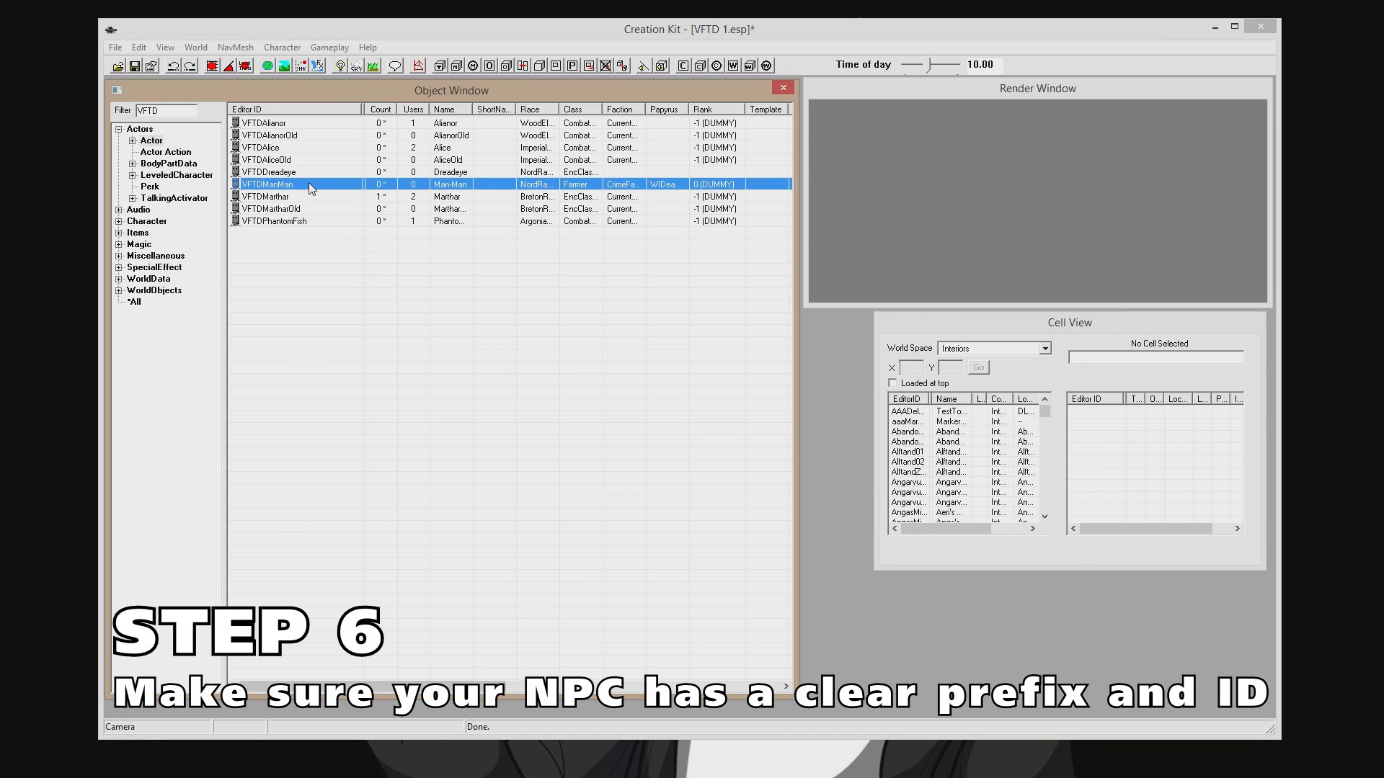
double_click(309, 183)
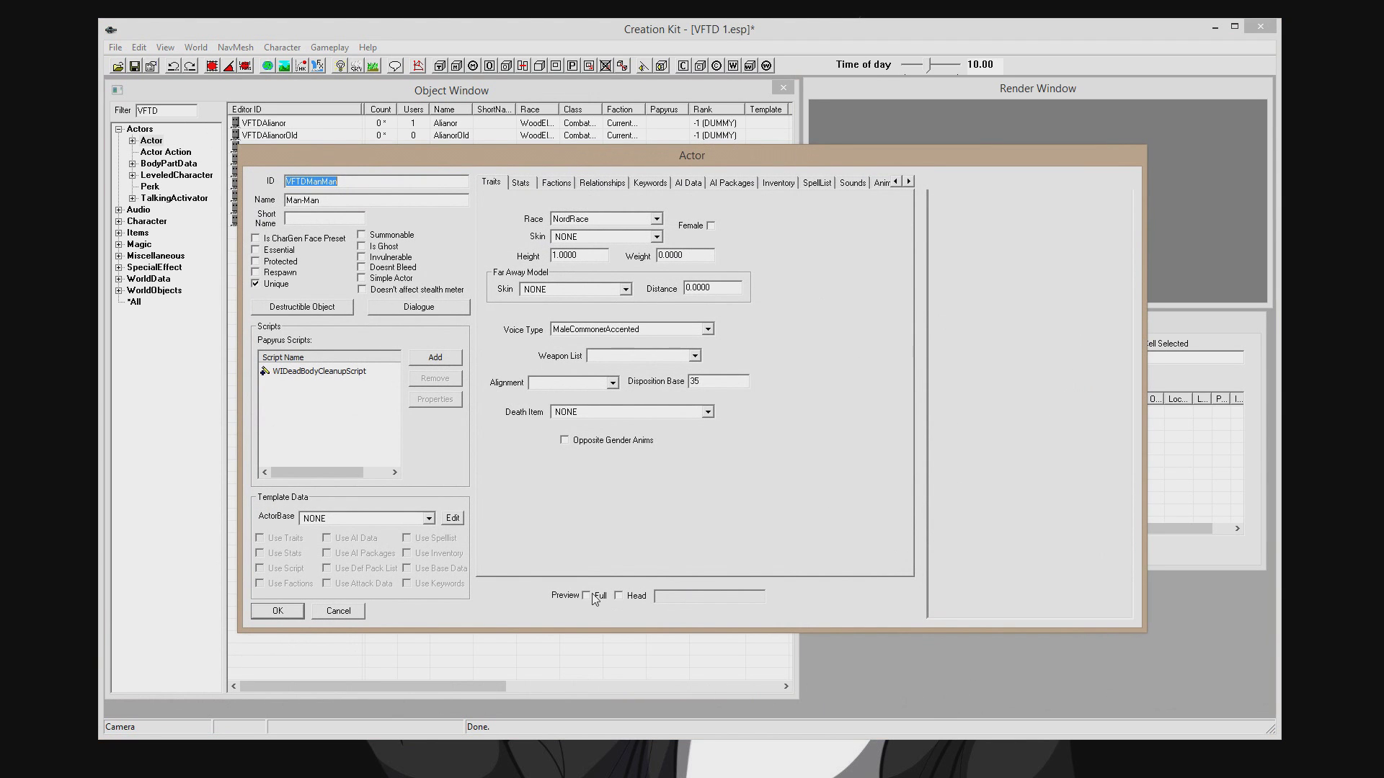
Preview VFTDManMan's full body and inspect it close up from the front.
left_click(598, 595)
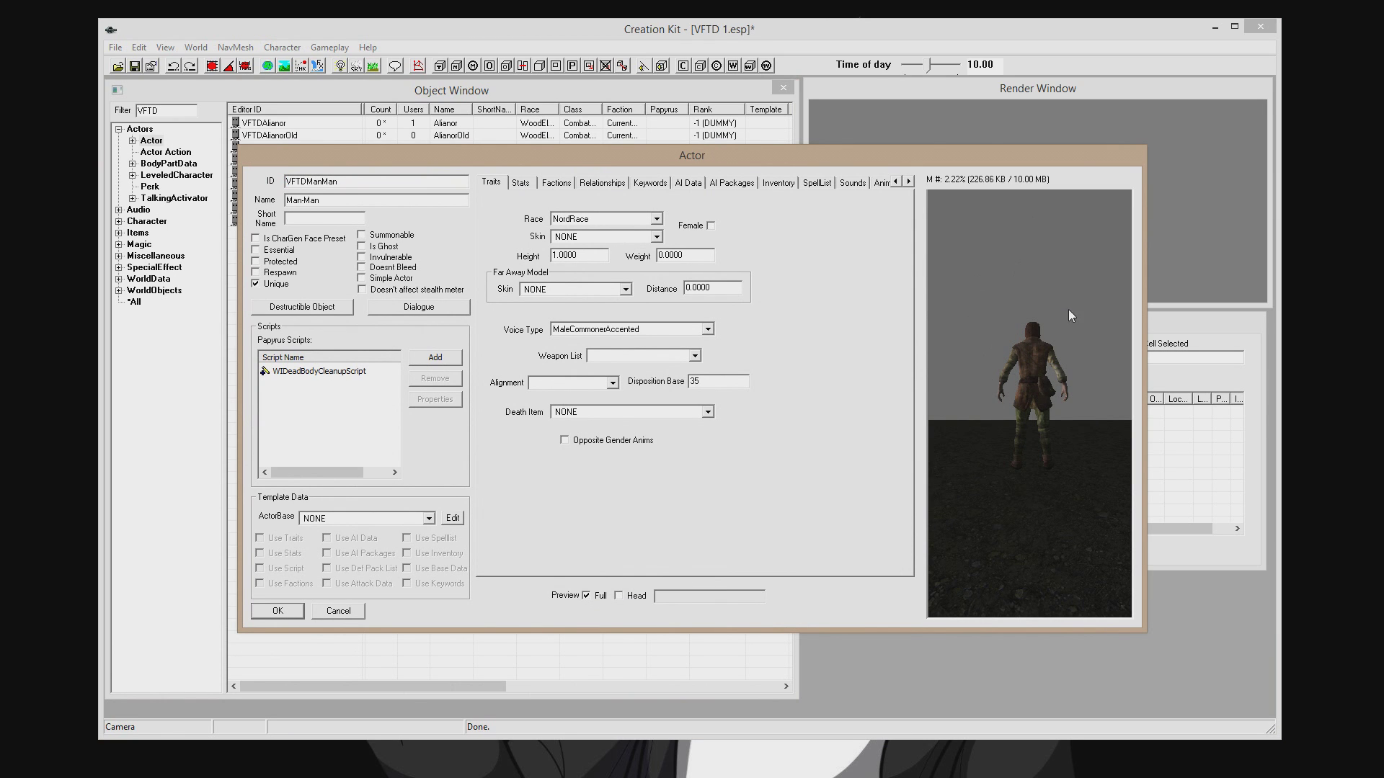
left_click_drag(1087, 302, 882, 369)
scroll(1010, 361, "up", 2)
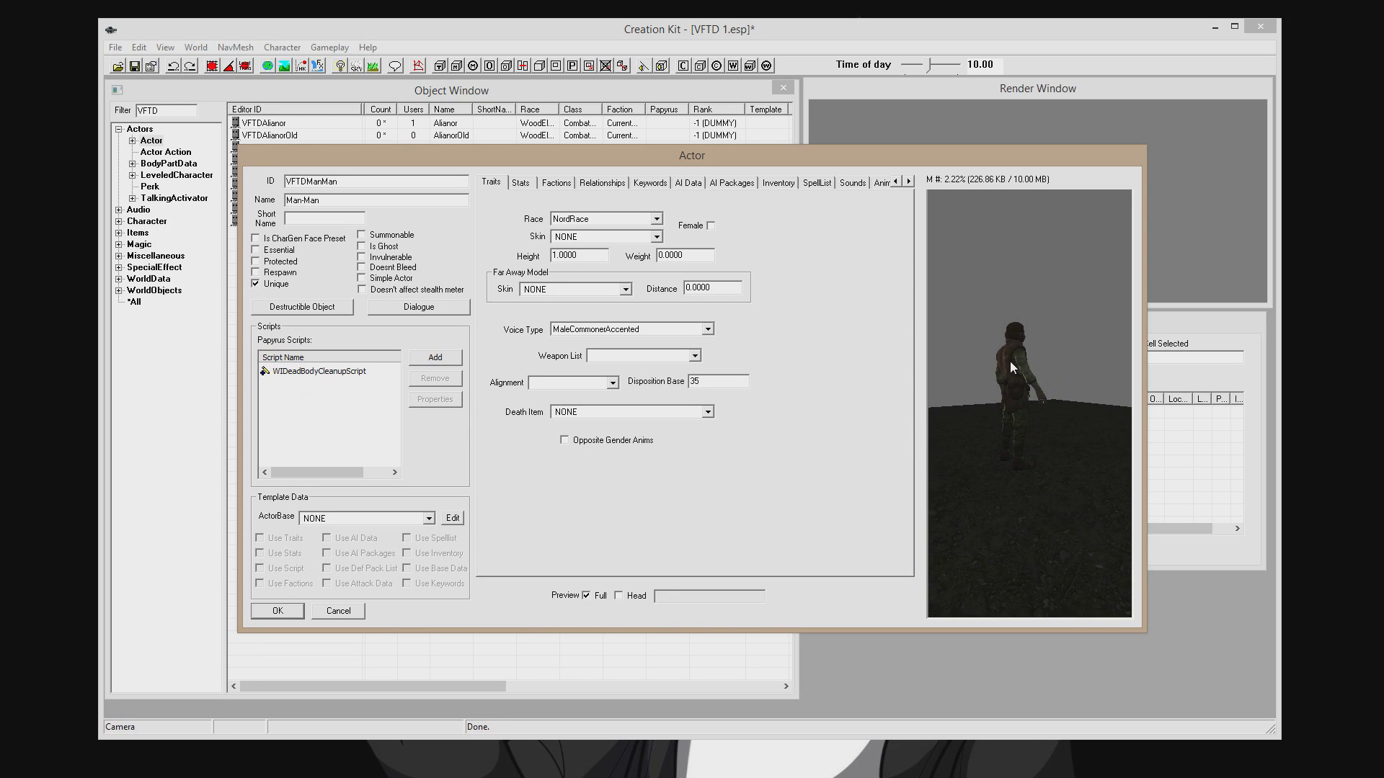
scroll(1009, 338, "up", 3)
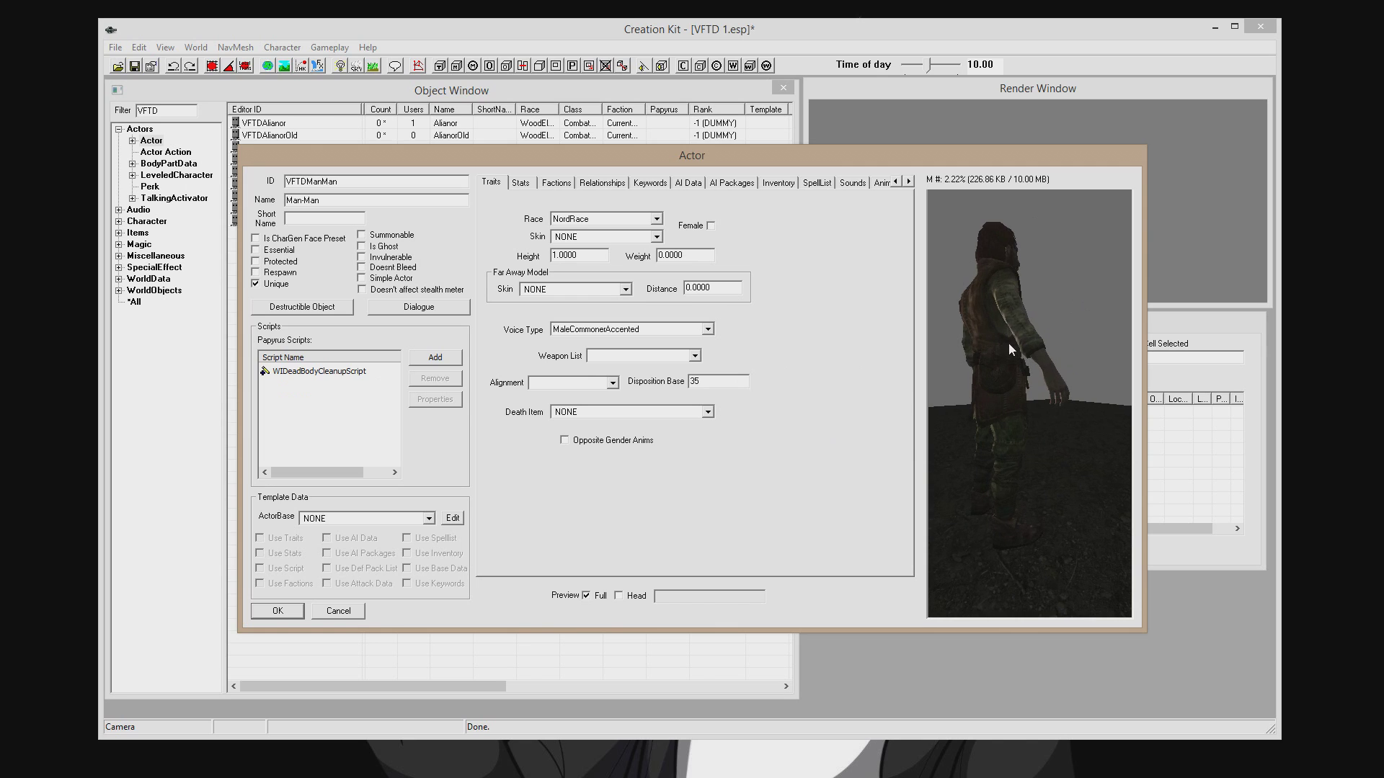
left_click_drag(985, 362, 1052, 376)
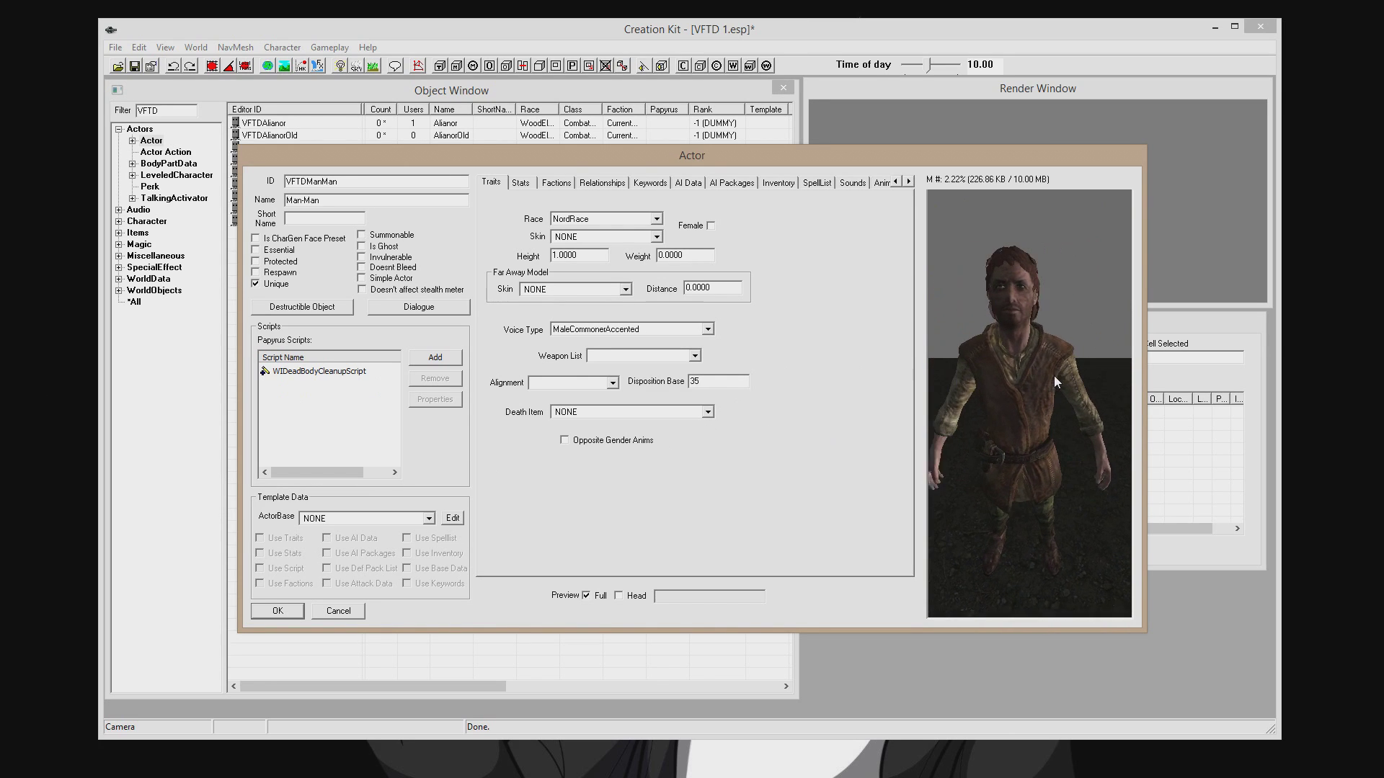
Look at the preview's camera movement preferences and close them.
right_click(1054, 376)
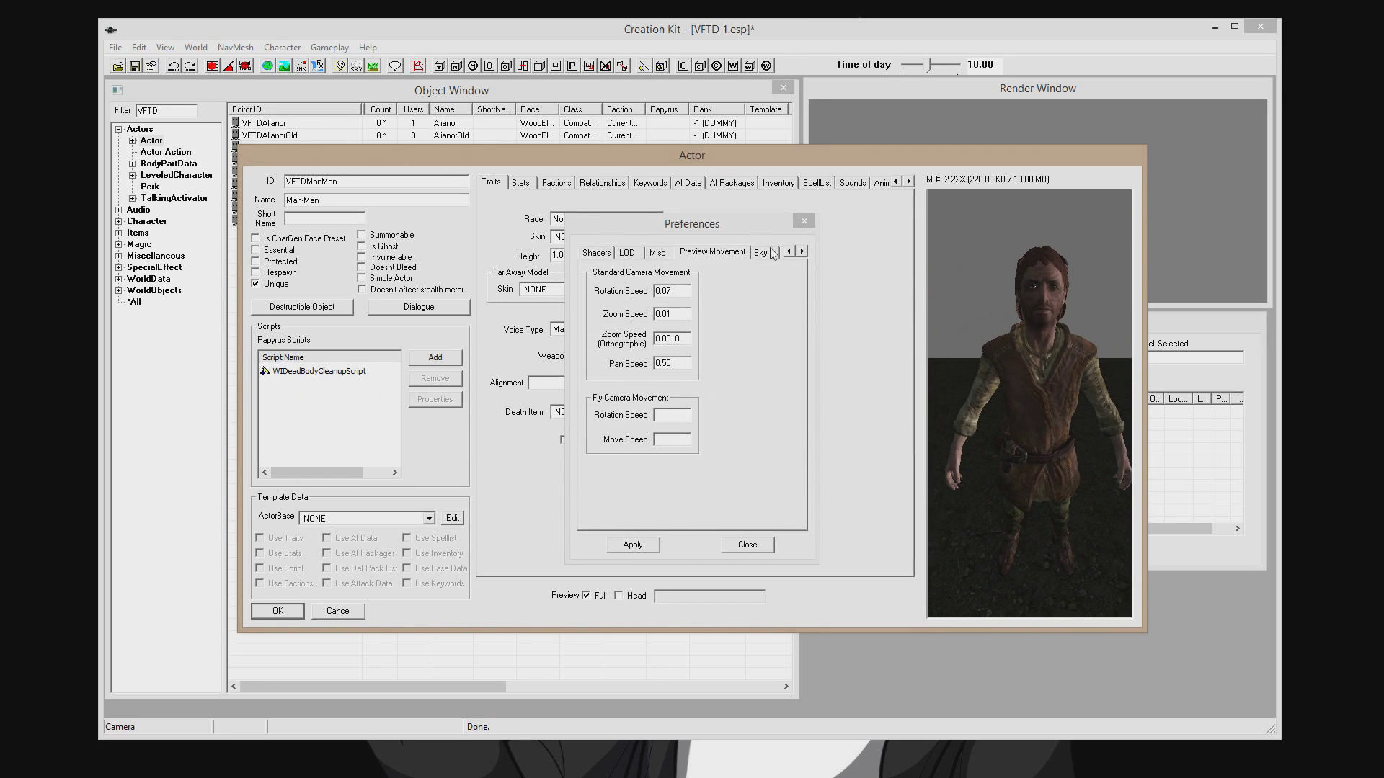
left_click(688, 226)
left_click_drag(688, 226, 690, 227)
left_click(673, 291)
key("BackSpace")
type("2")
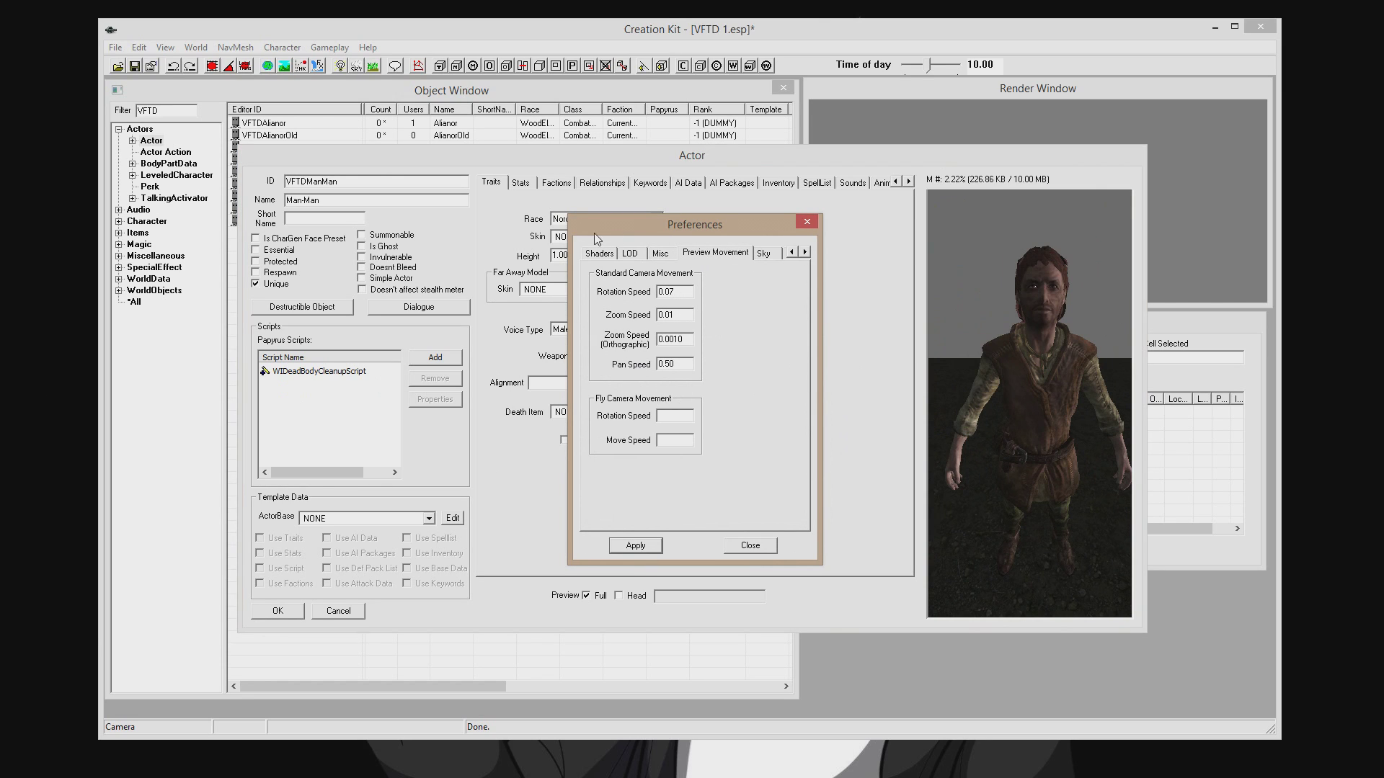
left_click(751, 546)
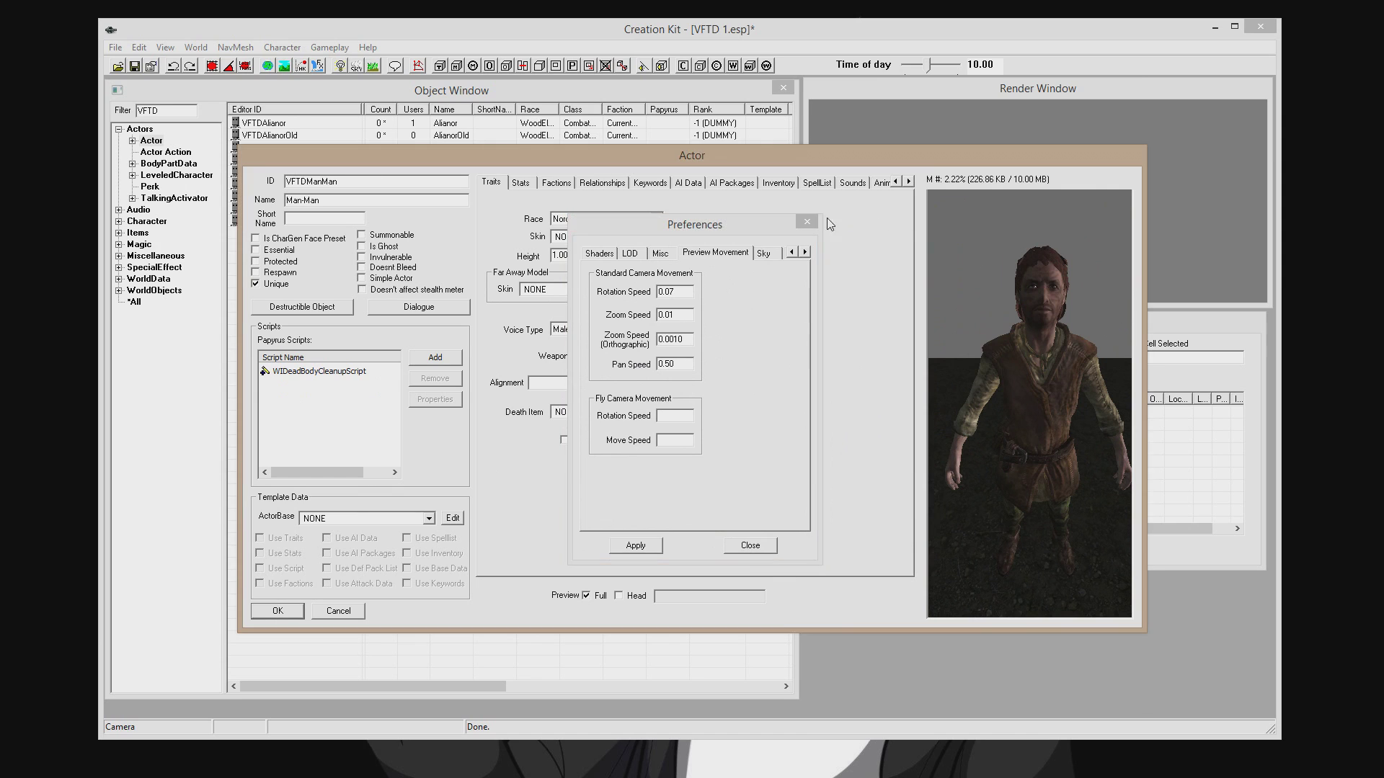
Enlarge the actor preview, inspect the head from the front, and return to the full-body preview.
left_click_drag(1039, 375, 1030, 379)
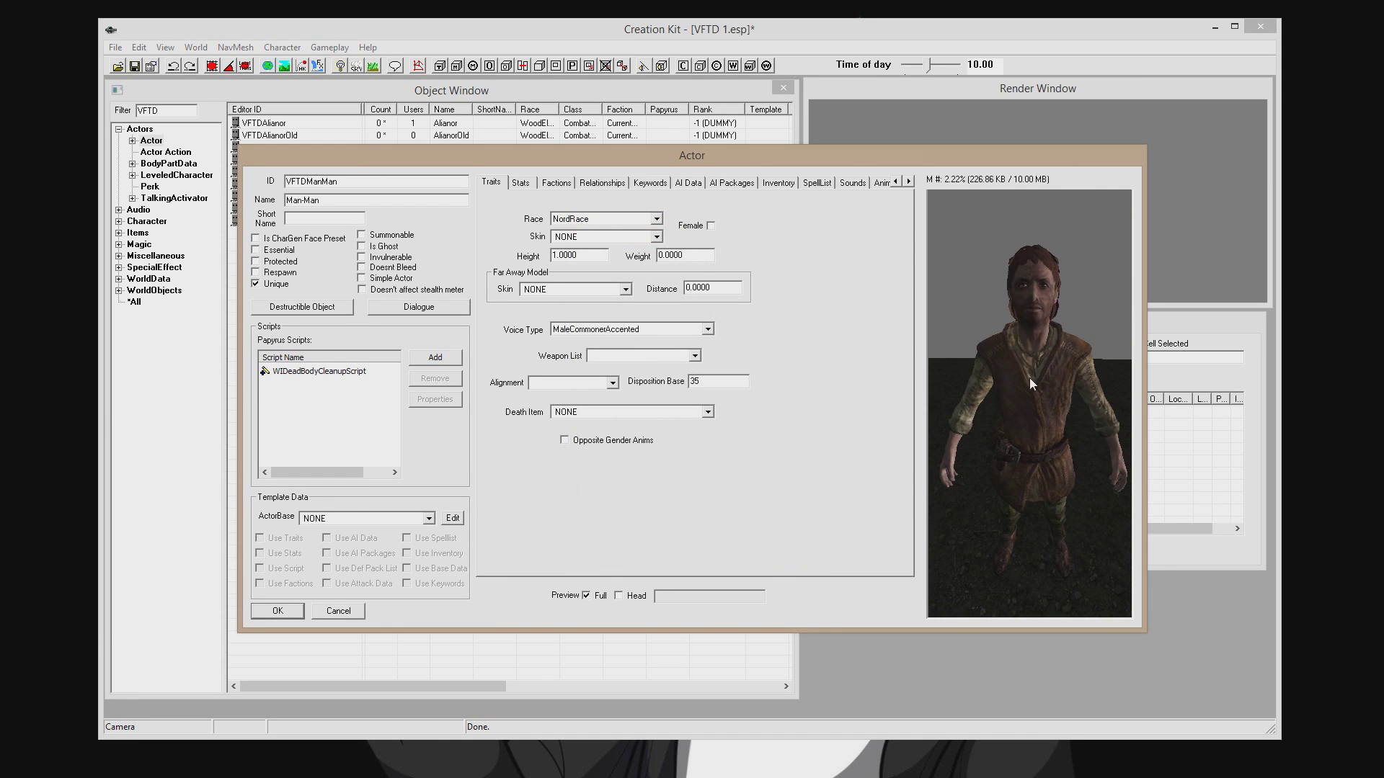
left_click_drag(1143, 421, 1218, 418)
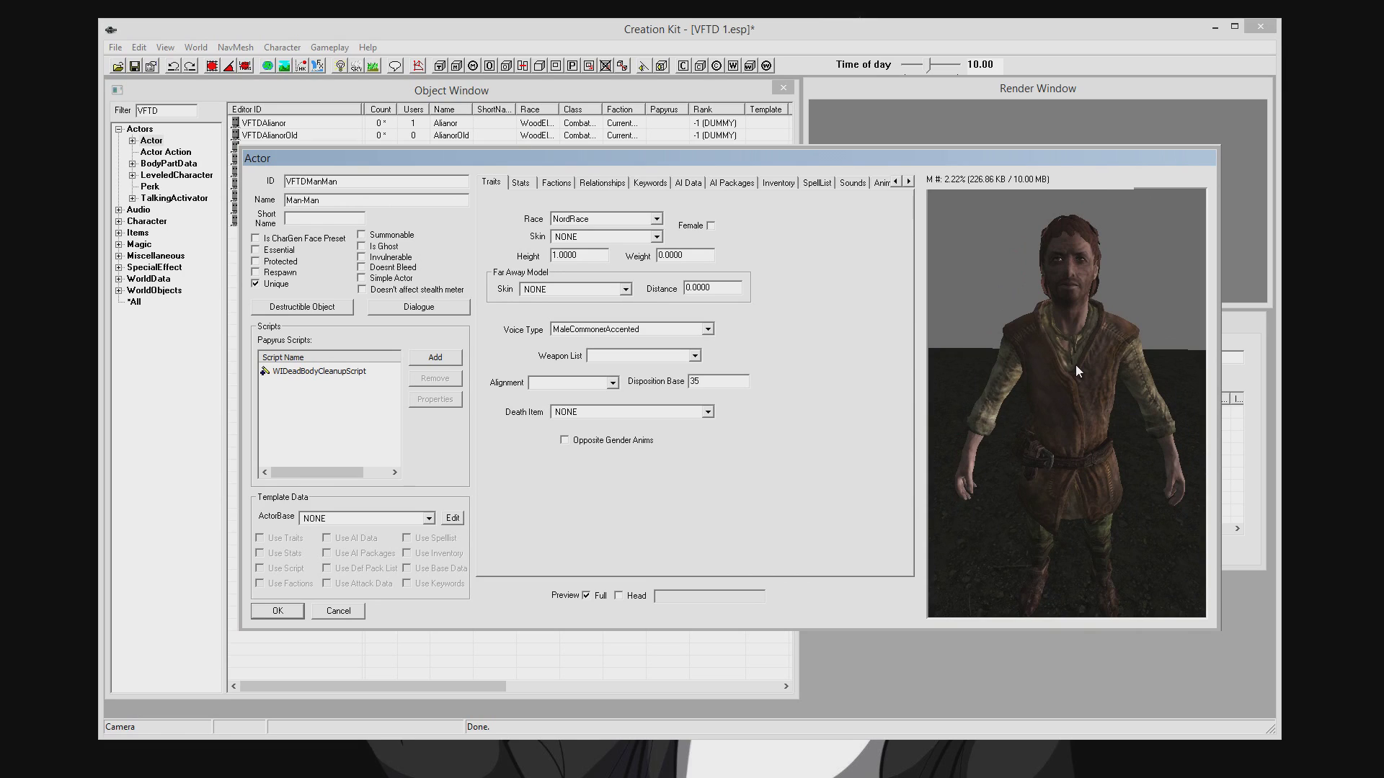
left_click(624, 596)
left_click_drag(1000, 446, 977, 477)
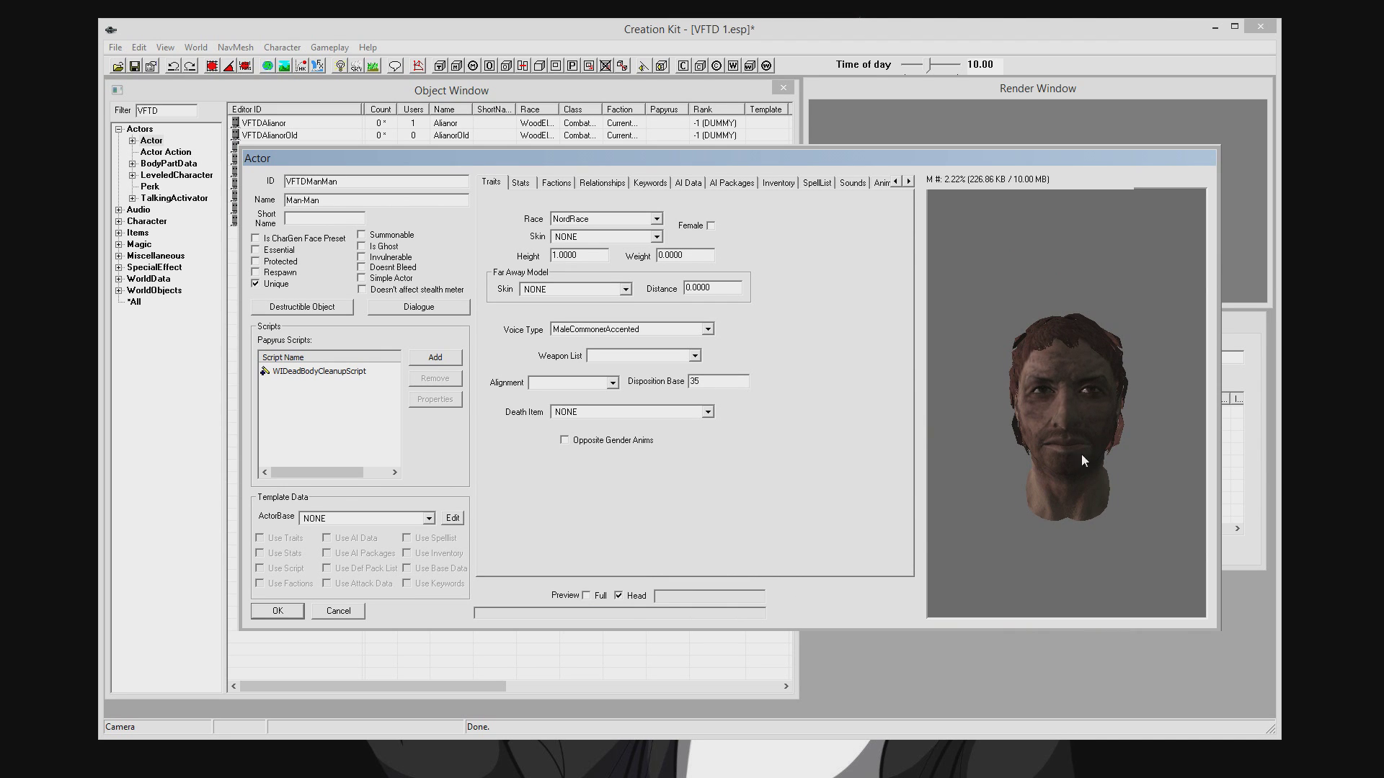
left_click(586, 596)
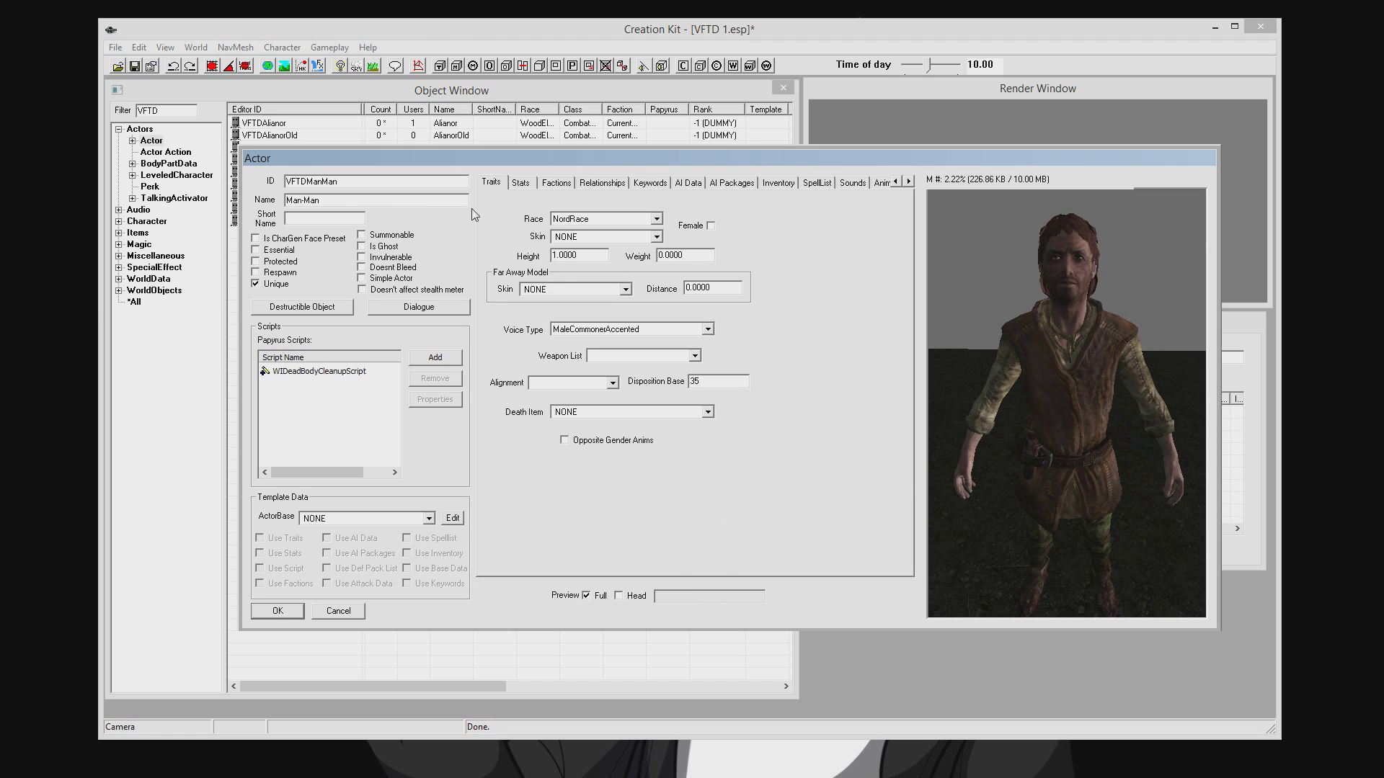
Set the race of VFTDManMan to ImperialRace.
left_click(656, 218)
scroll(646, 250, "up", 3)
scroll(646, 251, "up", 5)
left_click(604, 246)
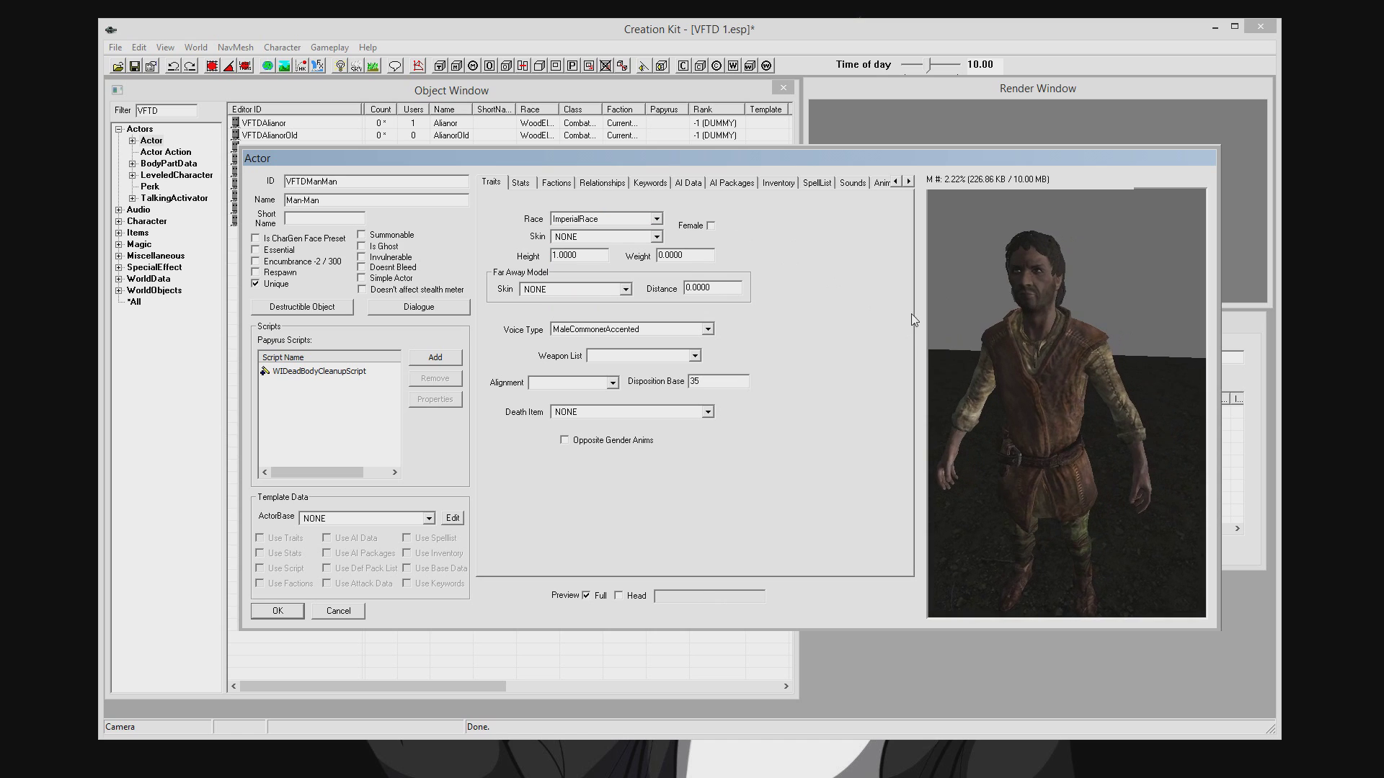
Try making the actor female with the ImperialRaceChild race, dismissing the model warnings.
left_click(711, 226)
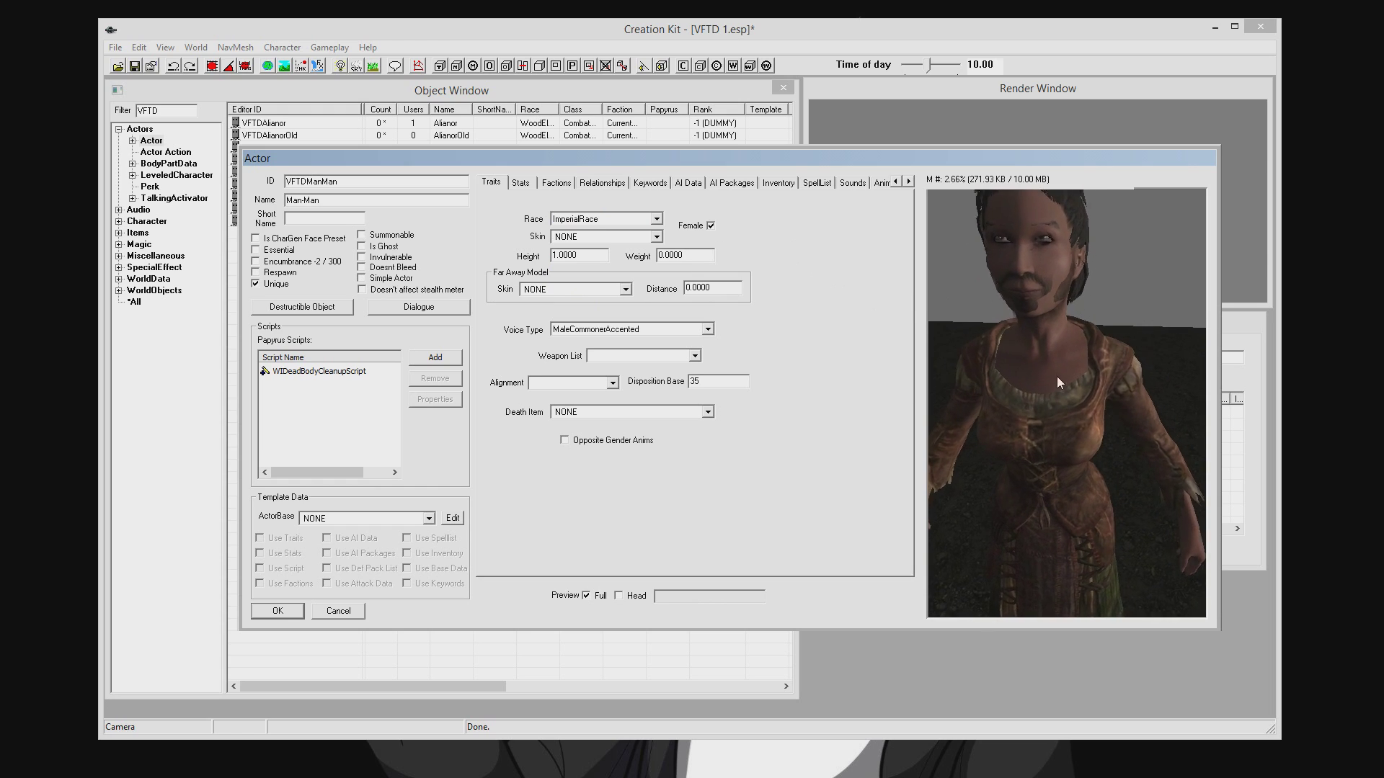
left_click(657, 219)
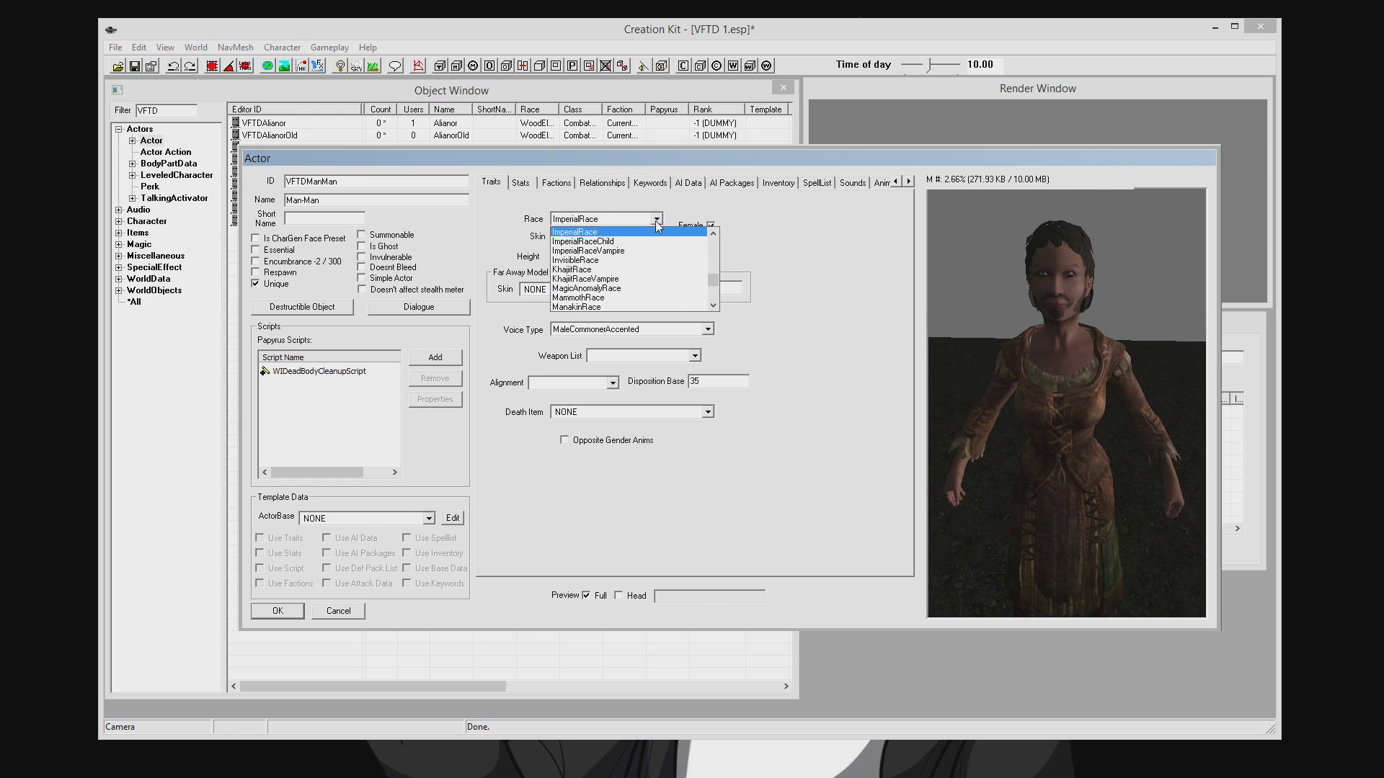
left_click(622, 242)
left_click(829, 472)
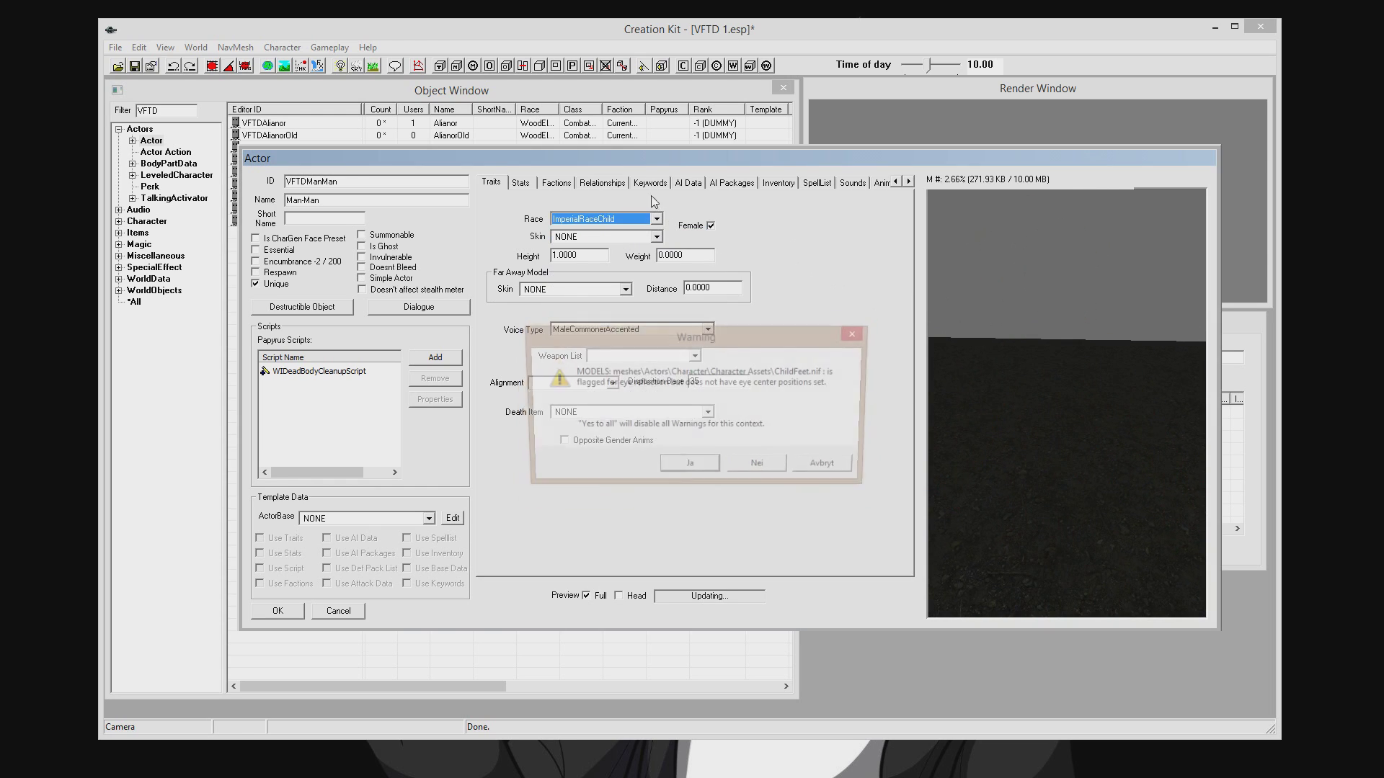
left_click(829, 467)
Return the actor's race to ImperialRace and turn off the Female option.
left_click(658, 219)
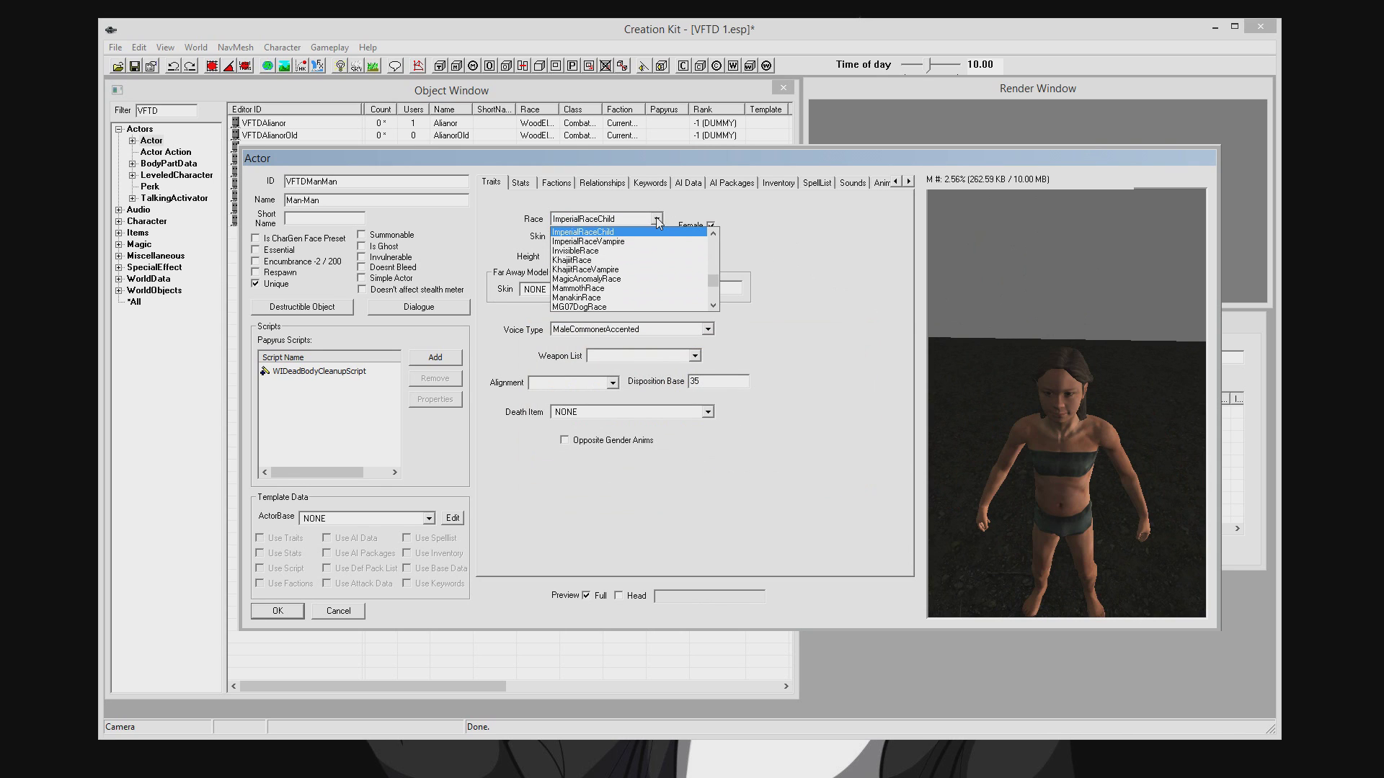
left_click(713, 233)
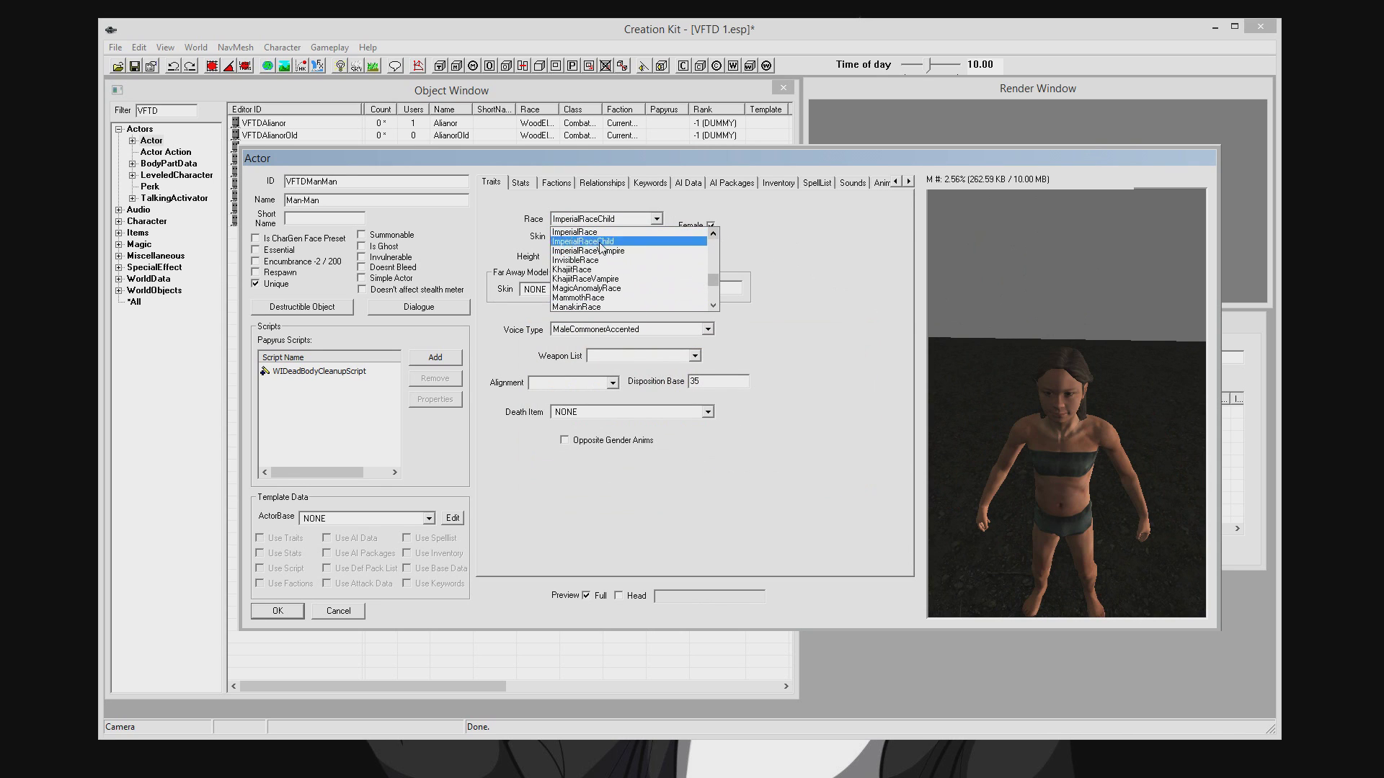
scroll(609, 286, "up", 3)
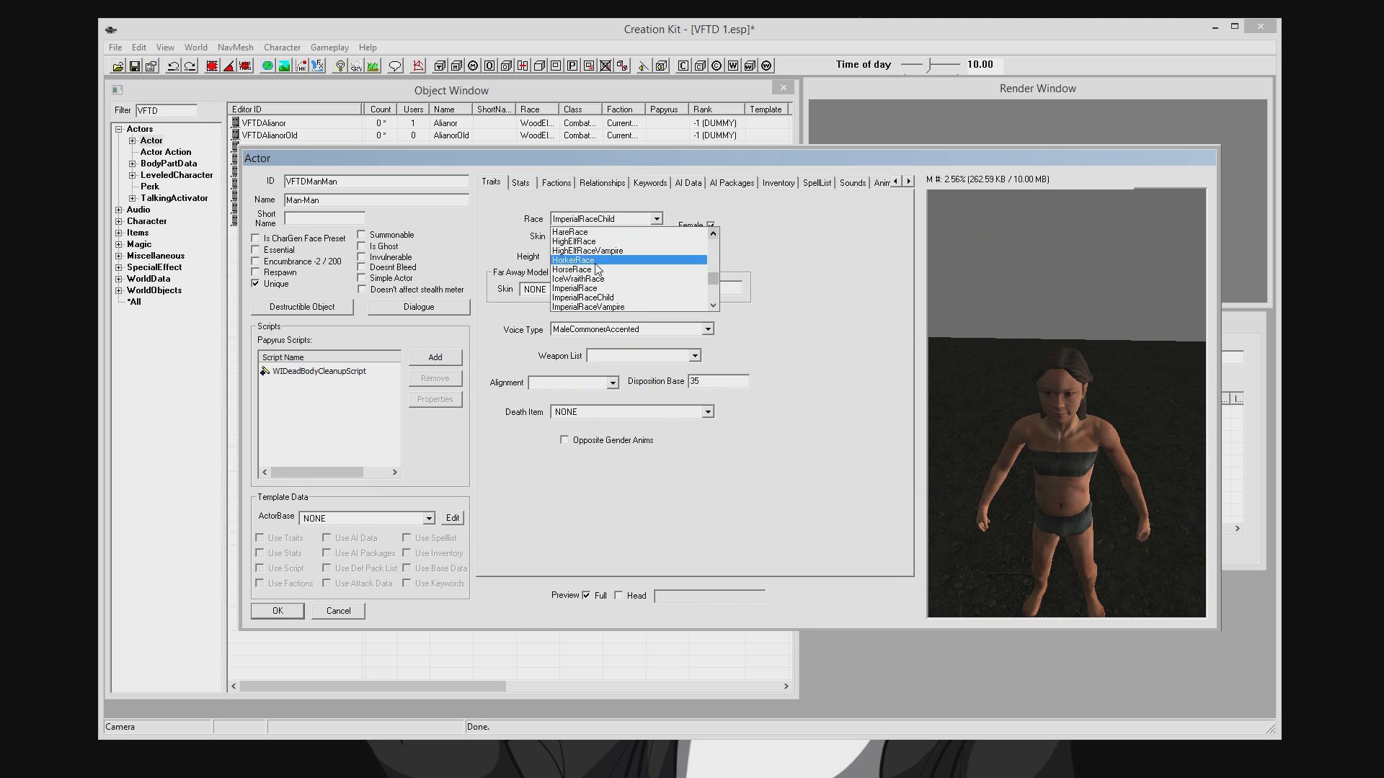
left_click(607, 288)
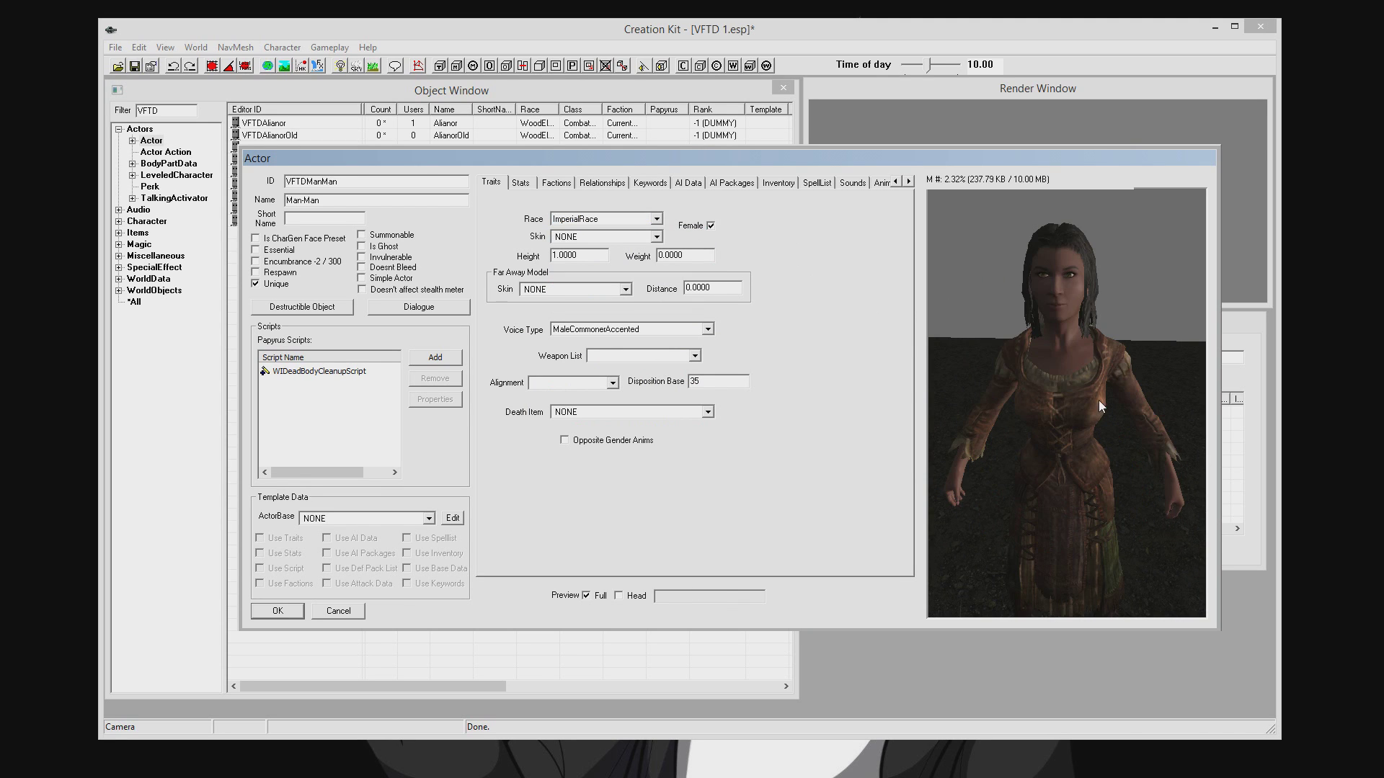
left_click(711, 226)
left_click(711, 226)
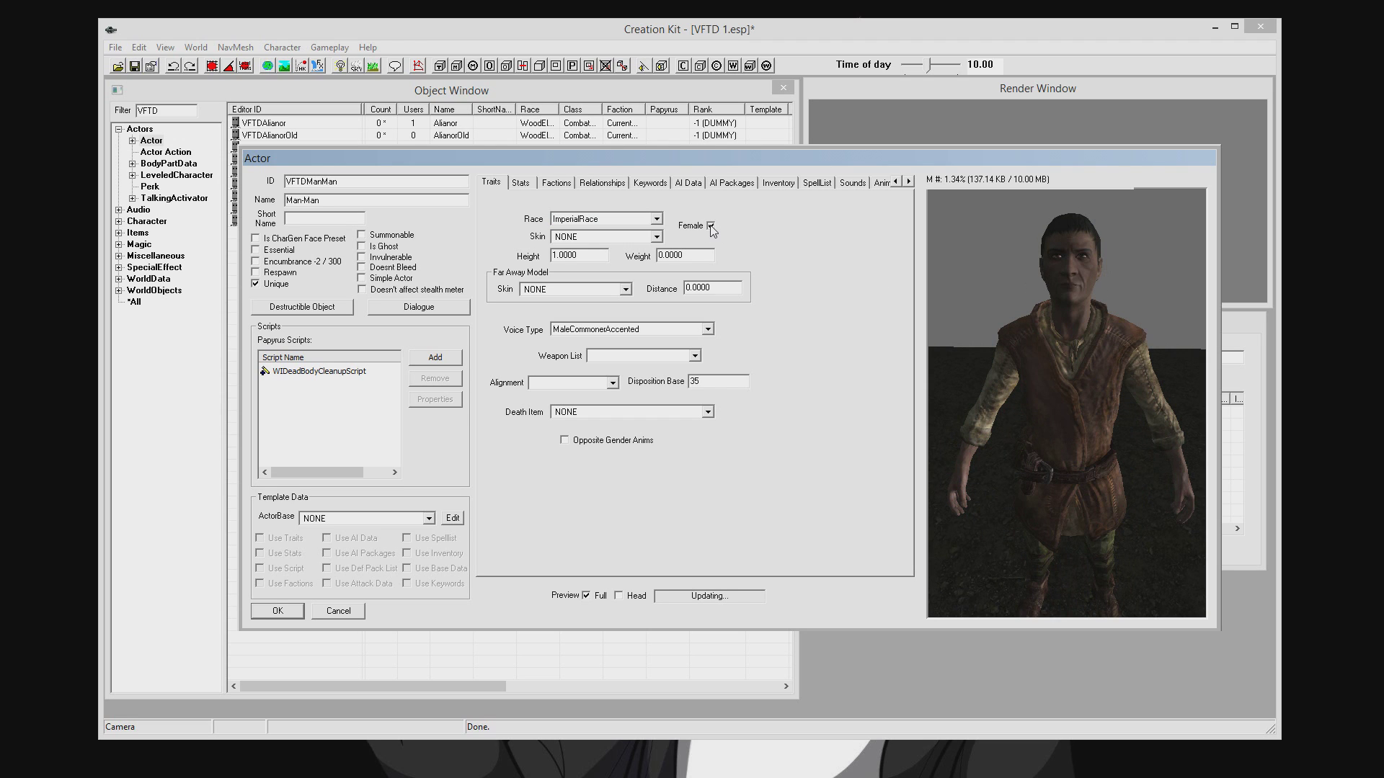
left_click(711, 226)
Try KhajiitRace on the actor in the preview, and switch the race back to ImperialRace.
left_click(658, 219)
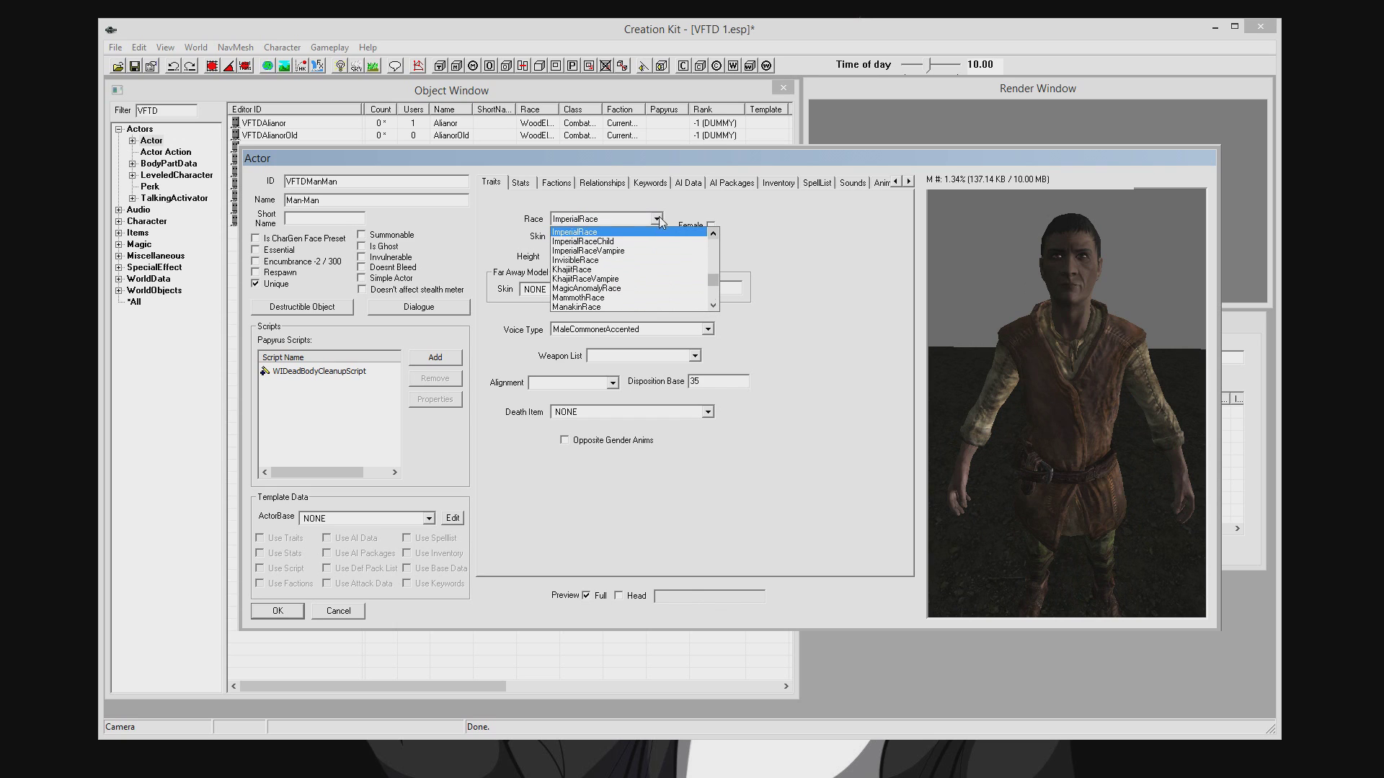
left_click(597, 270)
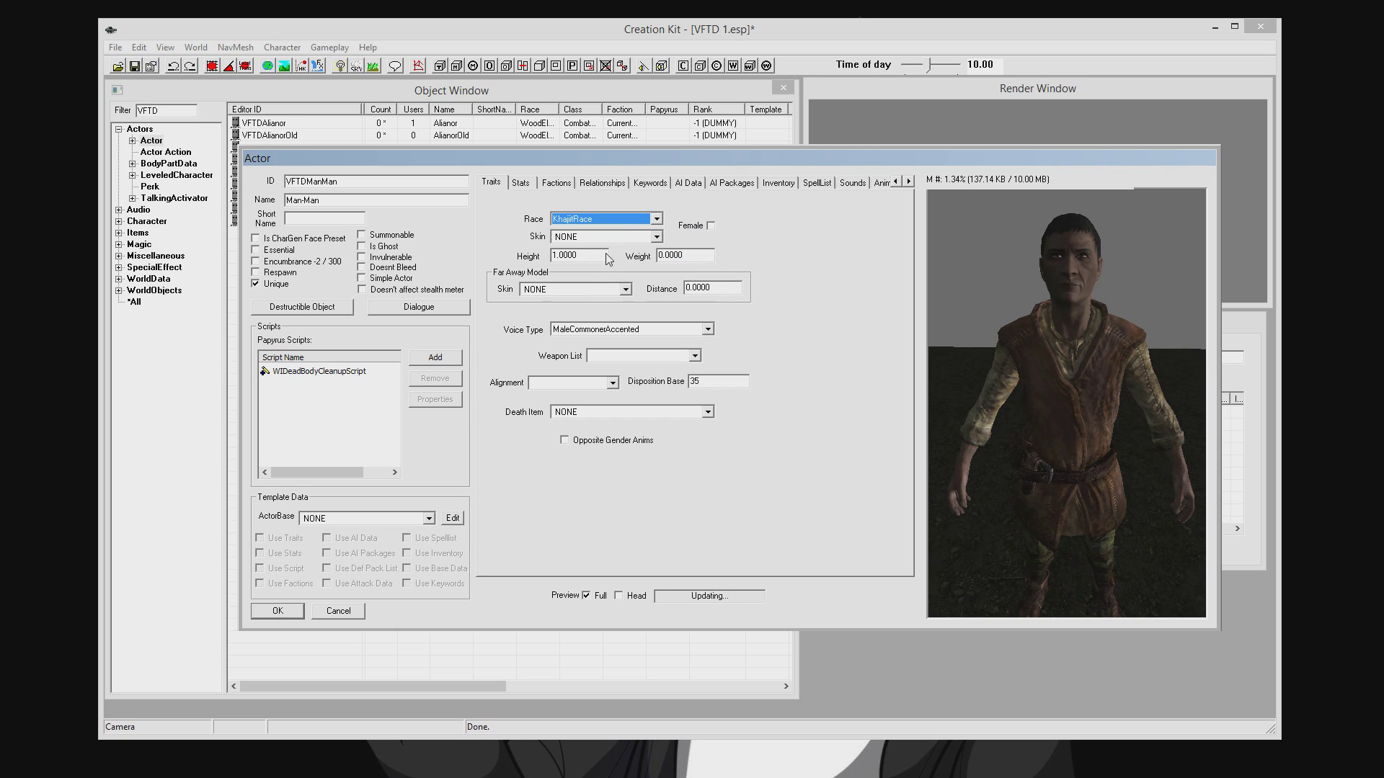
left_click(657, 218)
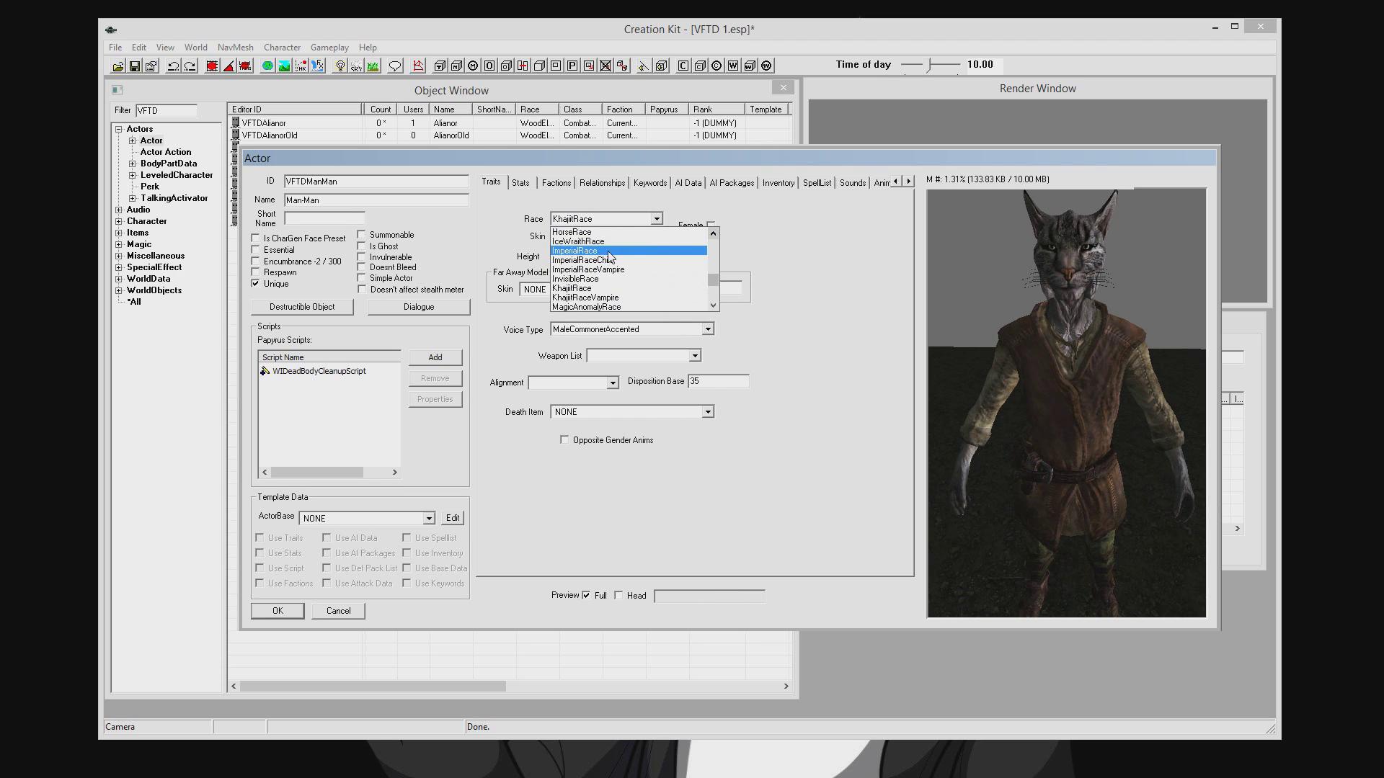
left_click(610, 257)
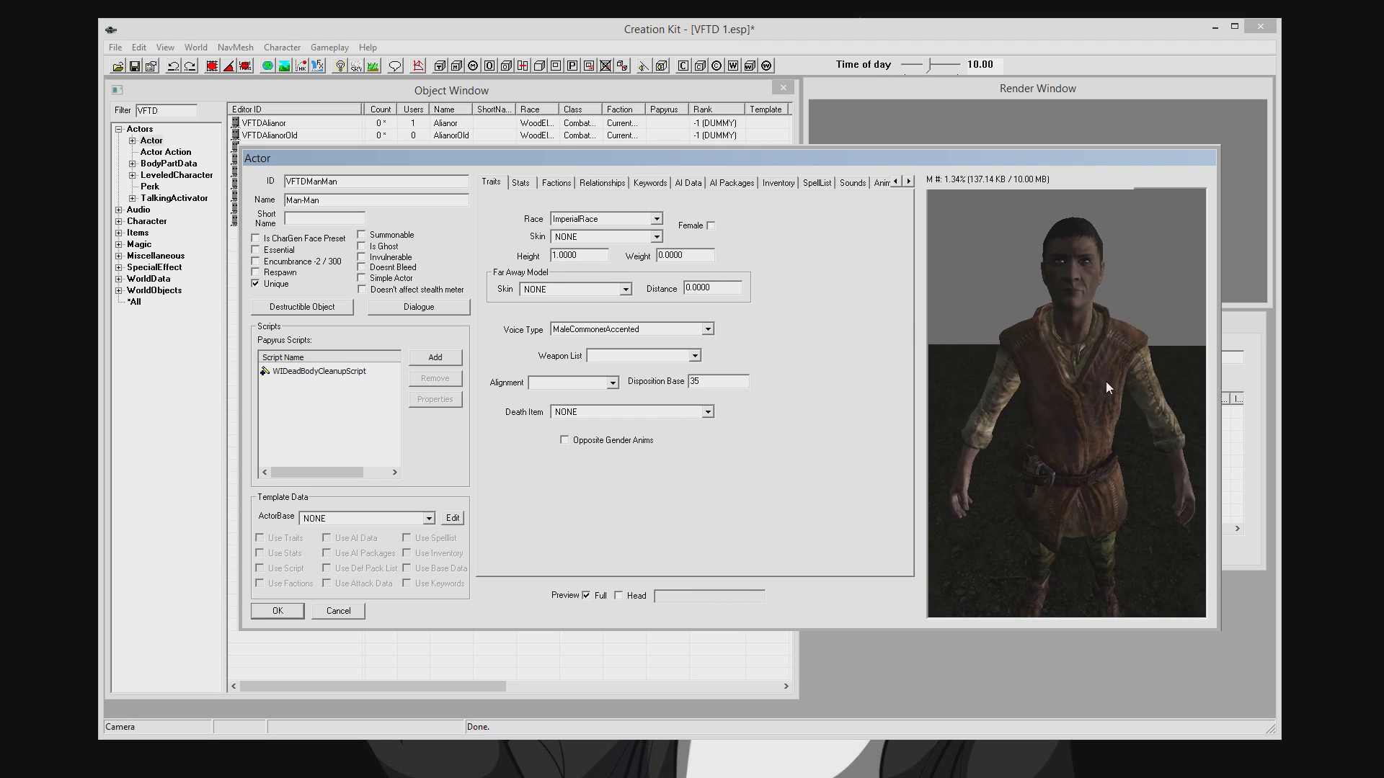
Set the actor's voice type to MaleEvenToned.
left_click(577, 257)
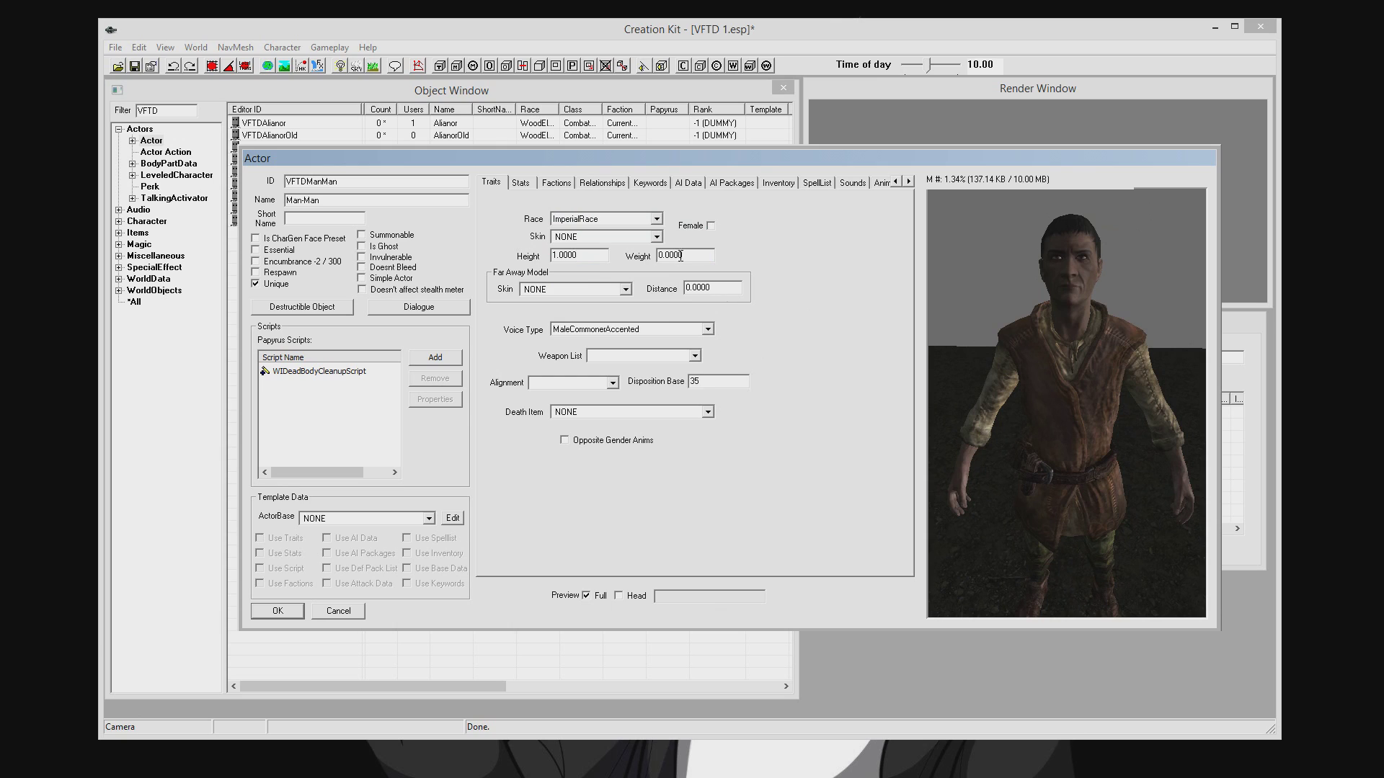
left_click(659, 332)
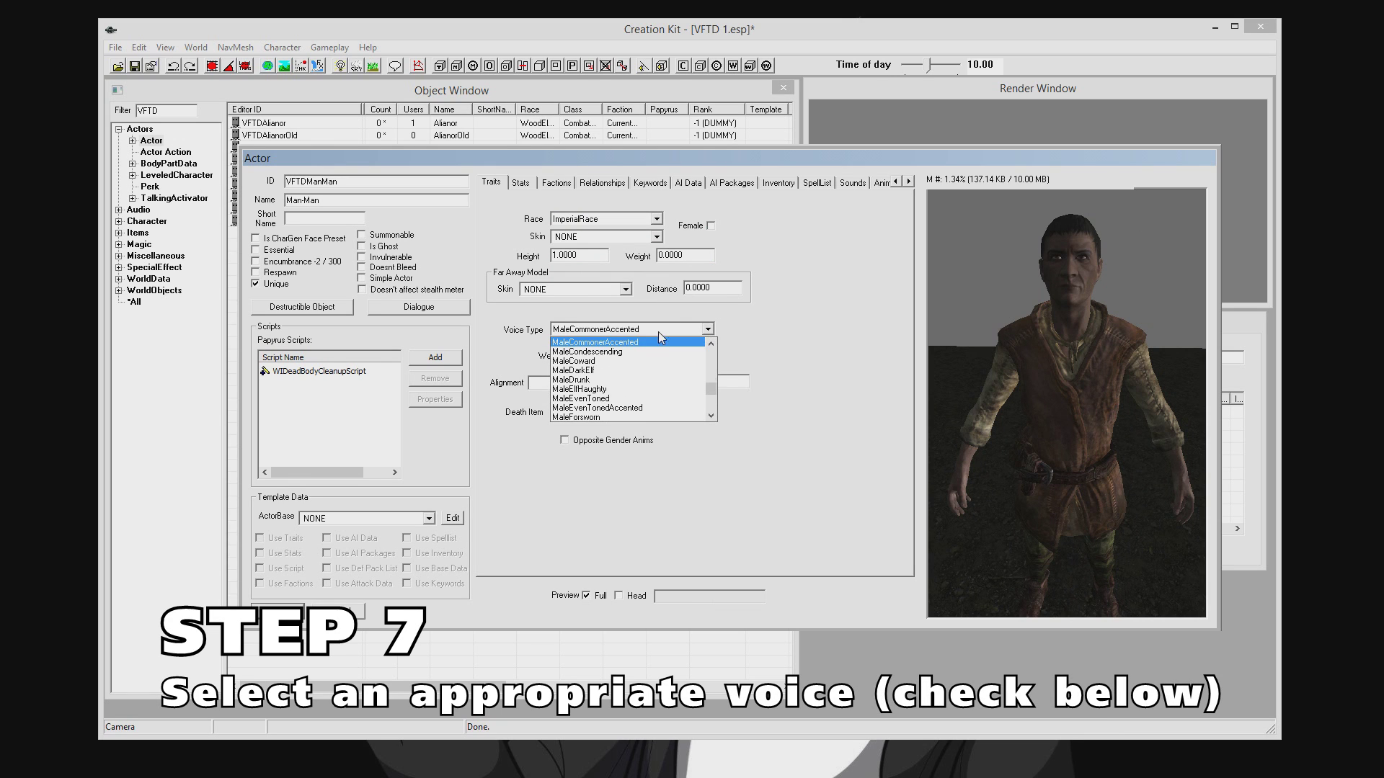
left_click(612, 400)
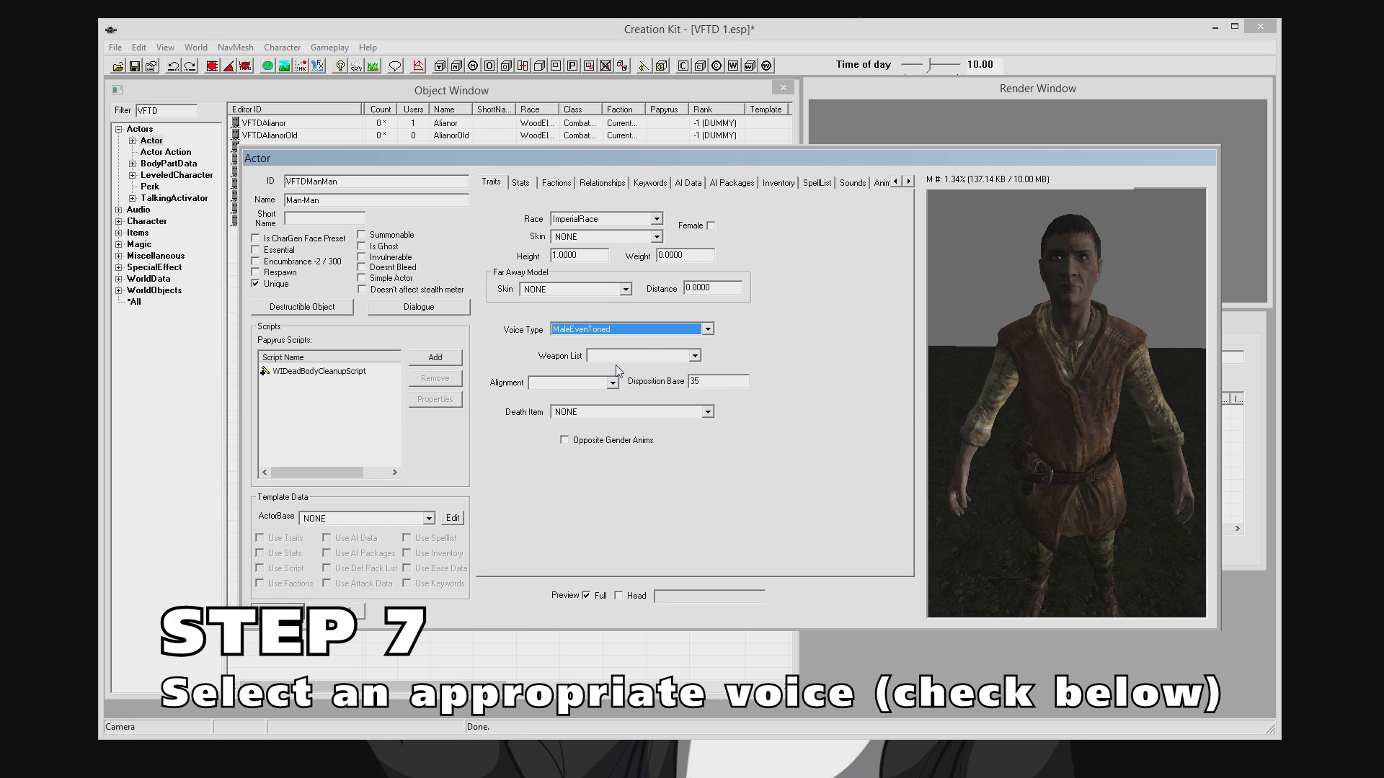
left_click(613, 328)
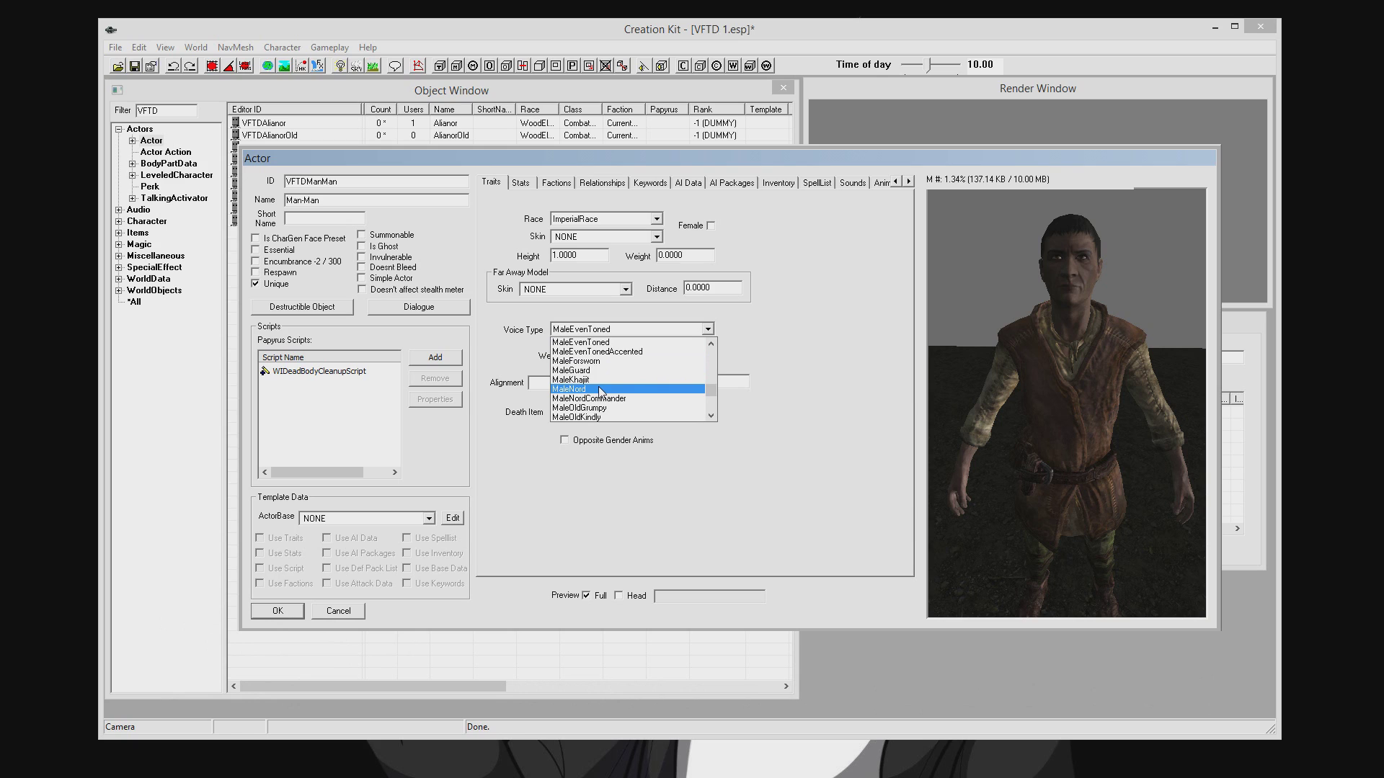
left_click(598, 343)
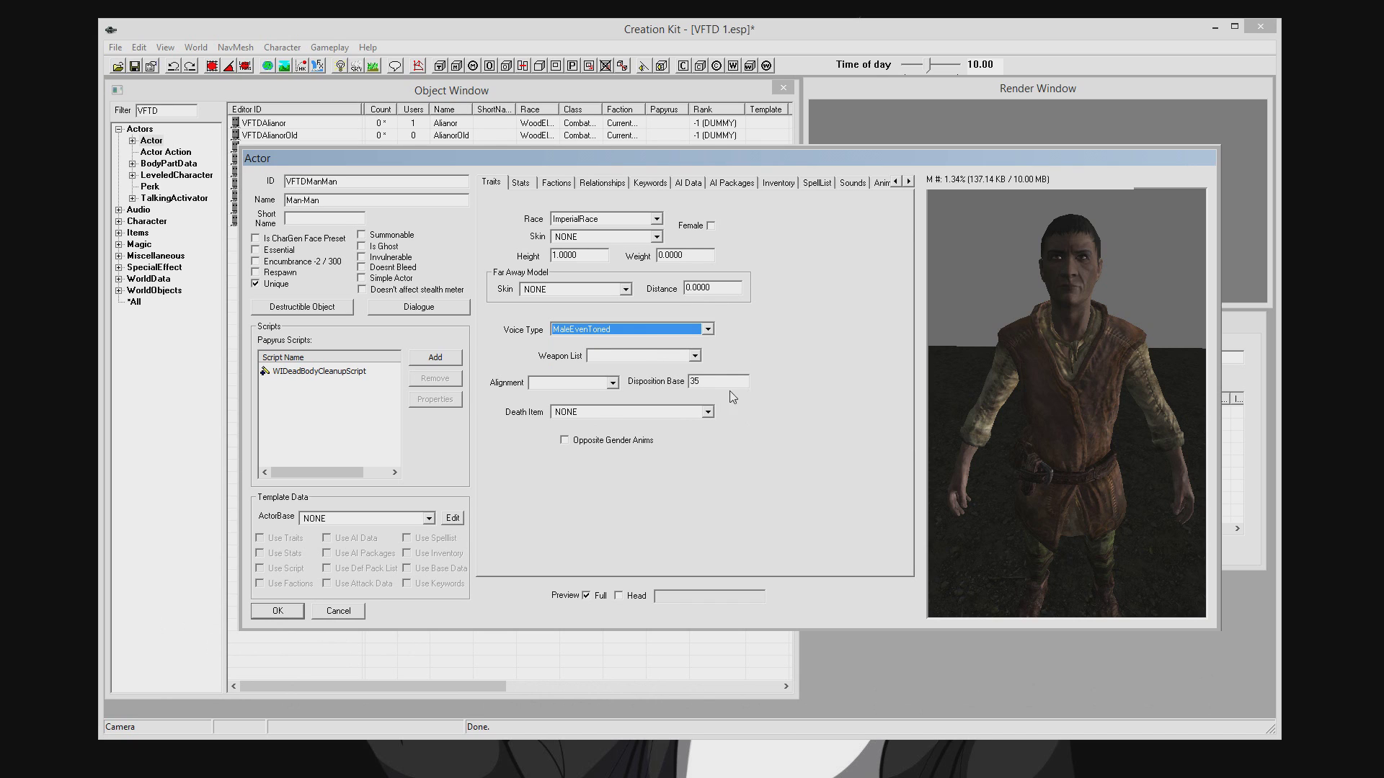
Remove WIDeadBodyCleanupScript from the actor's Papyrus scripts.
left_click(820, 549)
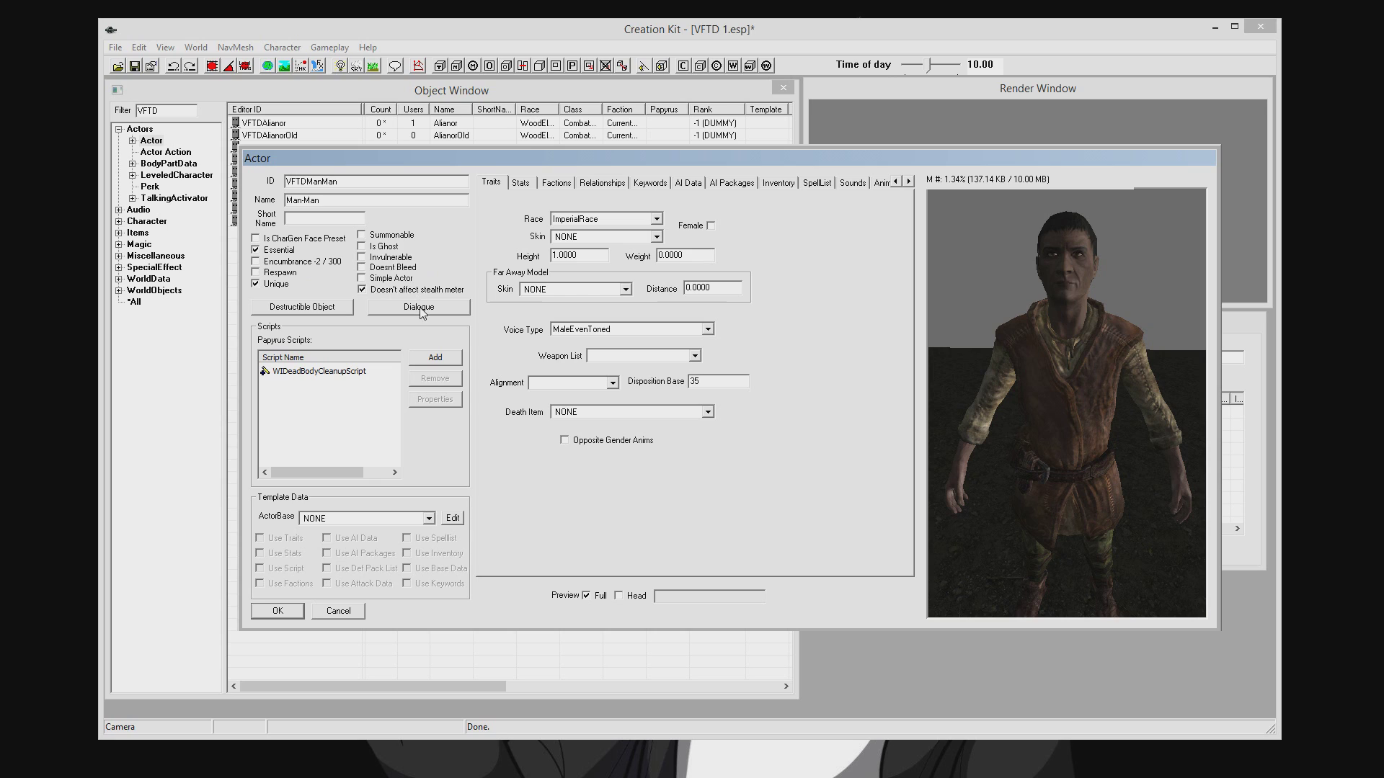
left_click(333, 372)
left_click(432, 380)
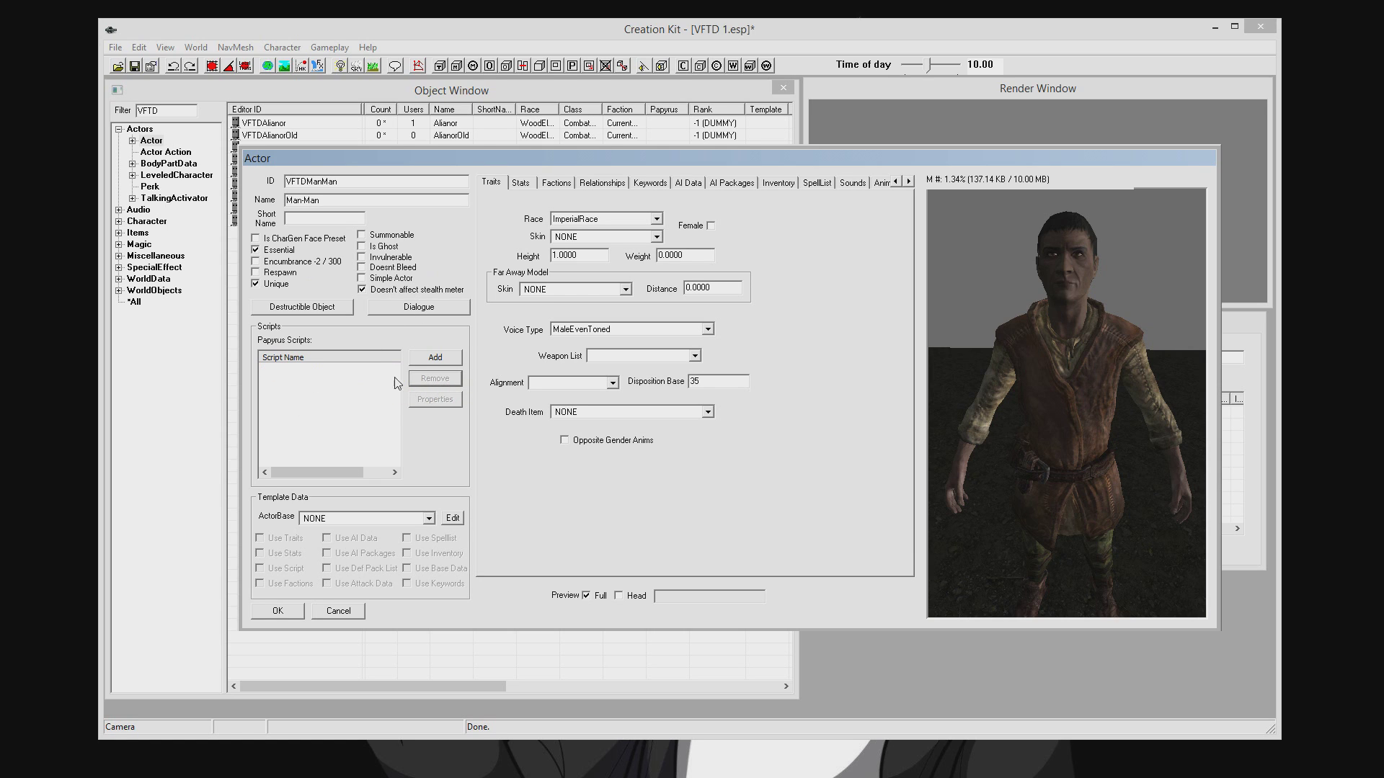
Turn off automatic stat calculation for the actor and set the One-handed skill offset to 11.
left_click(519, 183)
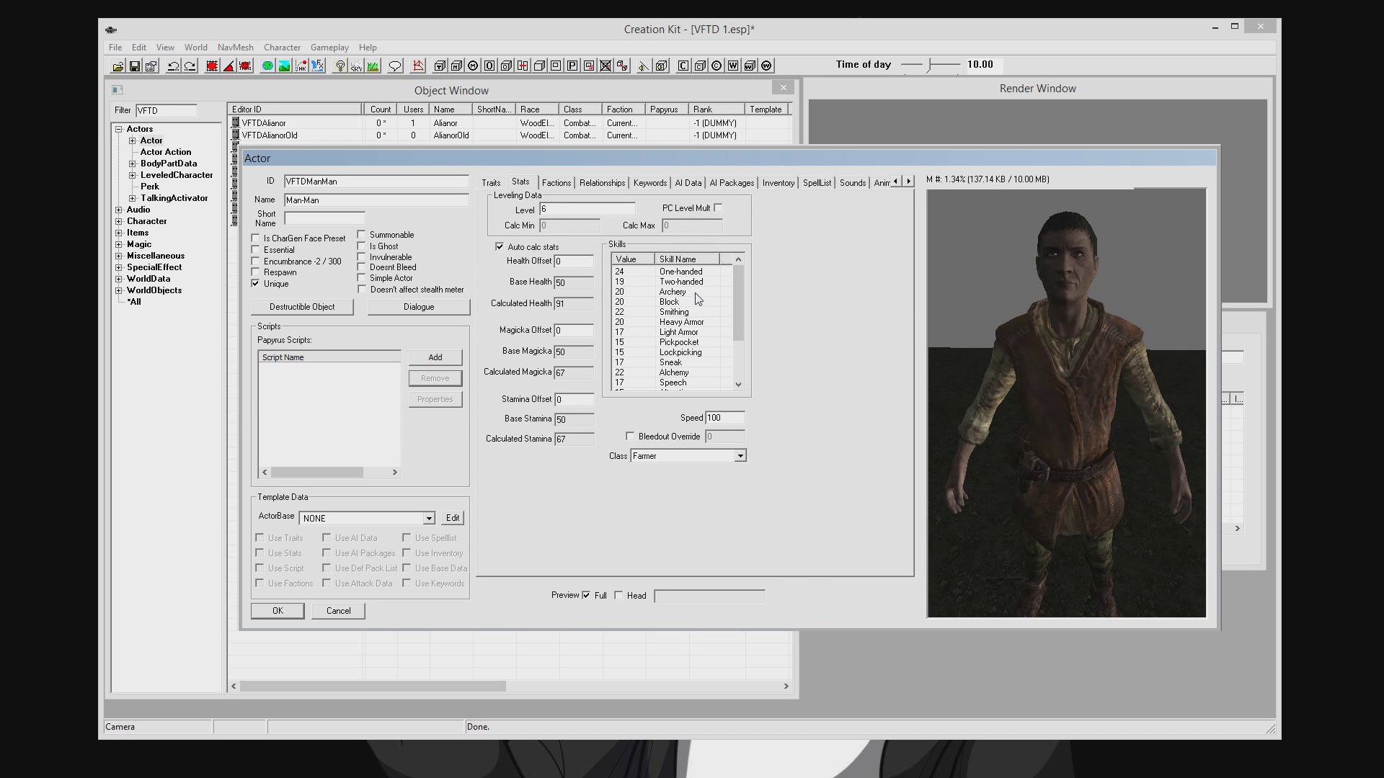
left_click(522, 248)
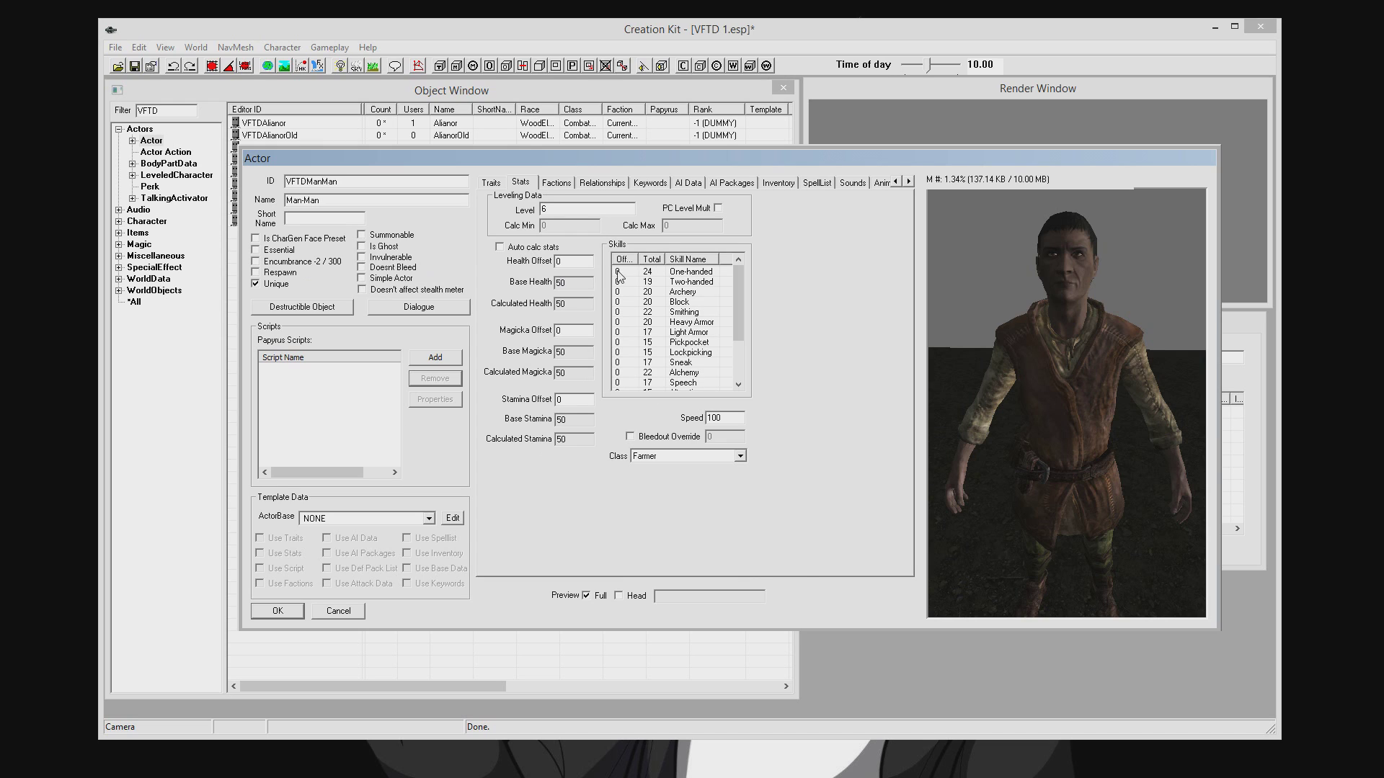
left_click(742, 455)
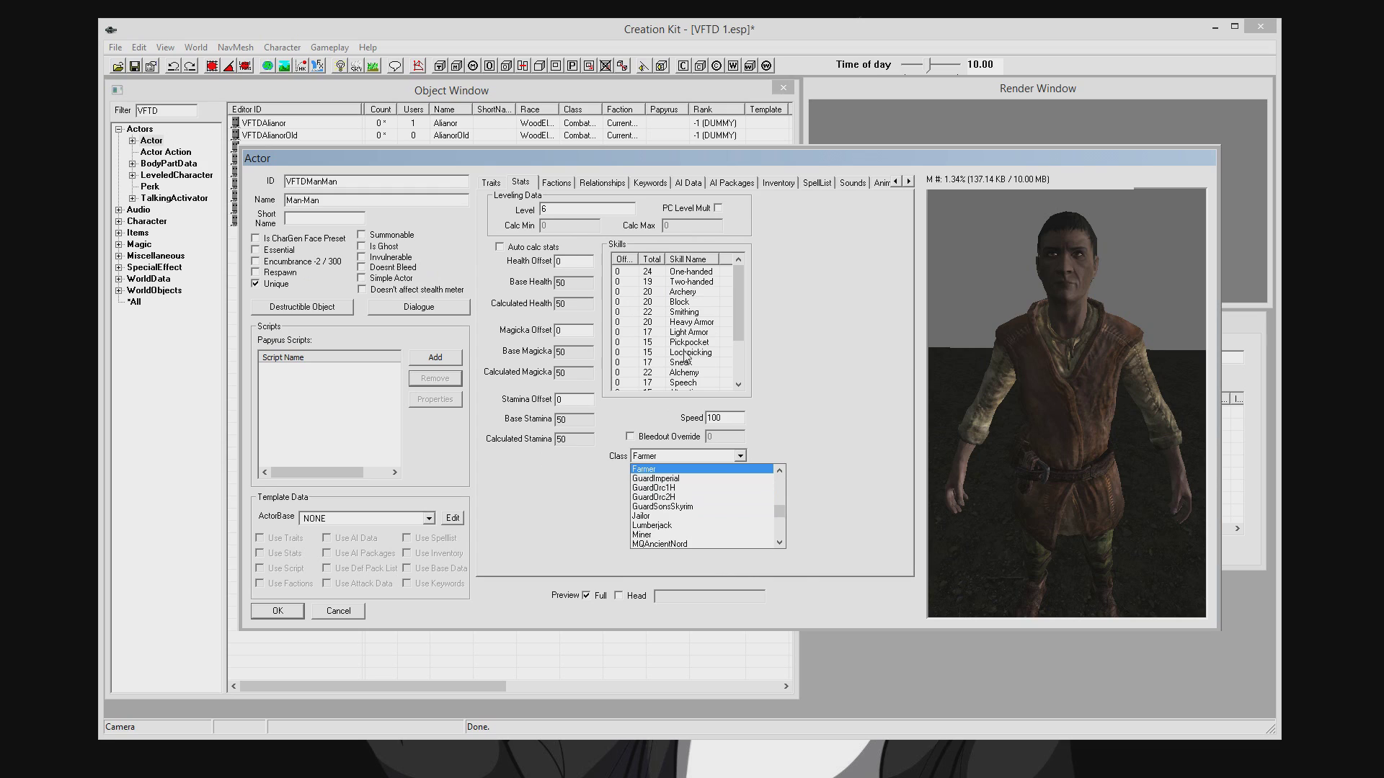
left_click(791, 306)
left_click(624, 273)
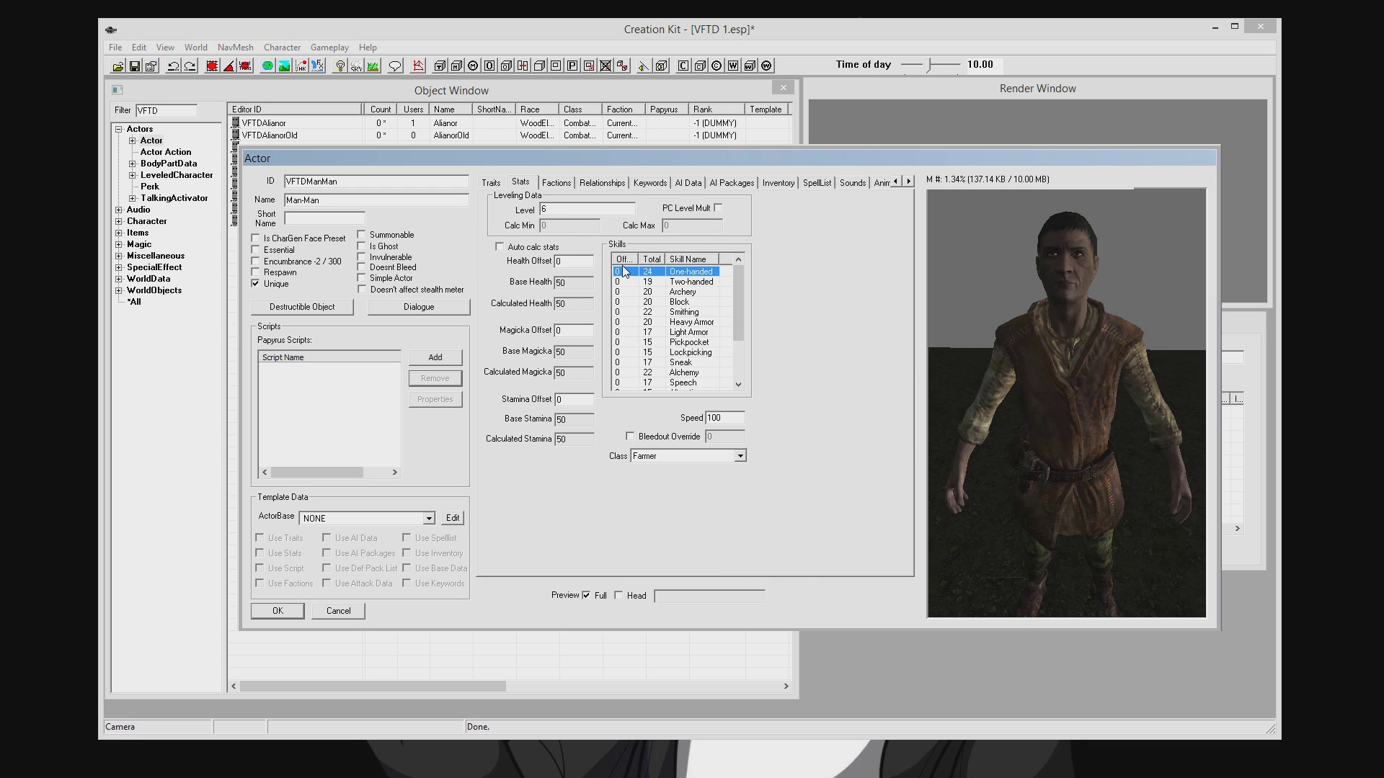
left_click(627, 272)
left_click(667, 333)
left_click(651, 273)
mouse_move(738, 292)
left_mouse_down()
mouse_move(741, 350)
mouse_move(743, 295)
left_mouse_up()
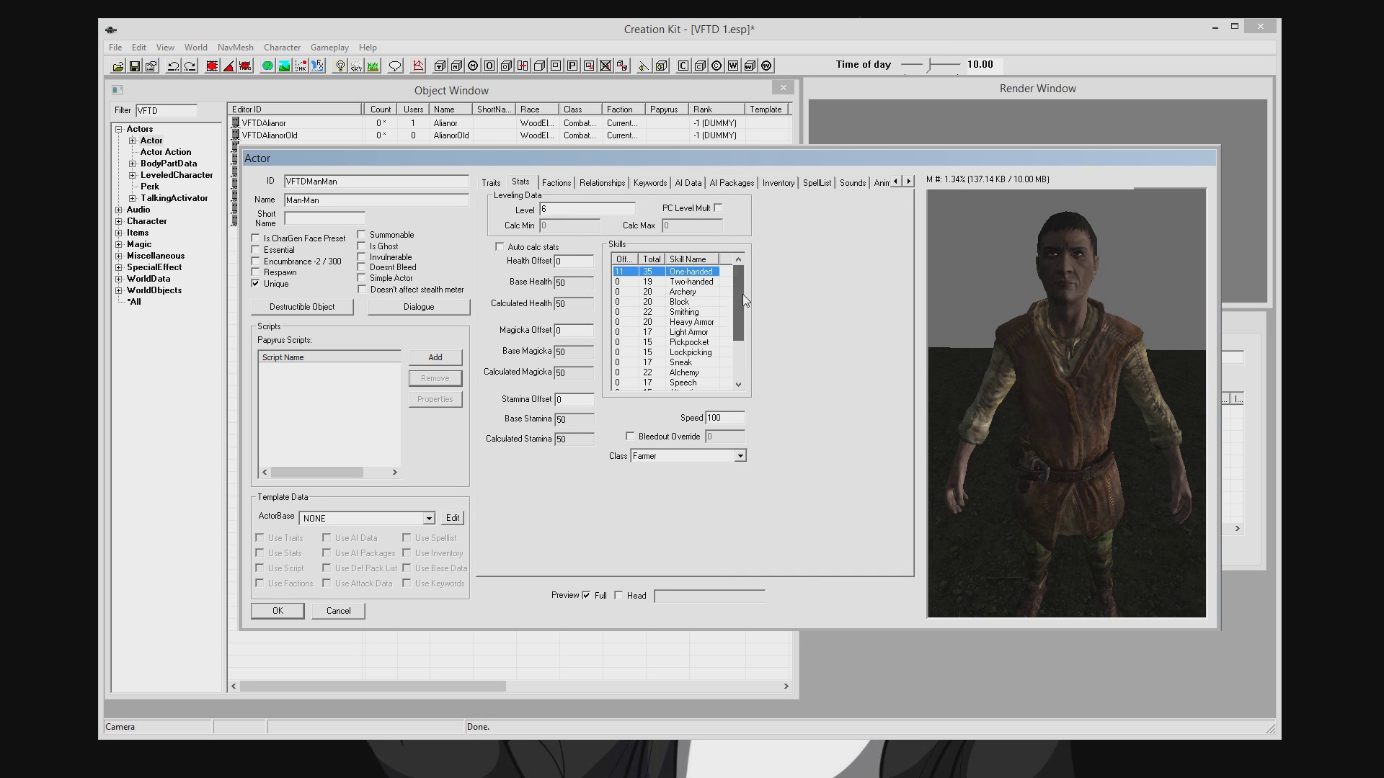
Set the actor's class to GuardImperial.
left_click(716, 456)
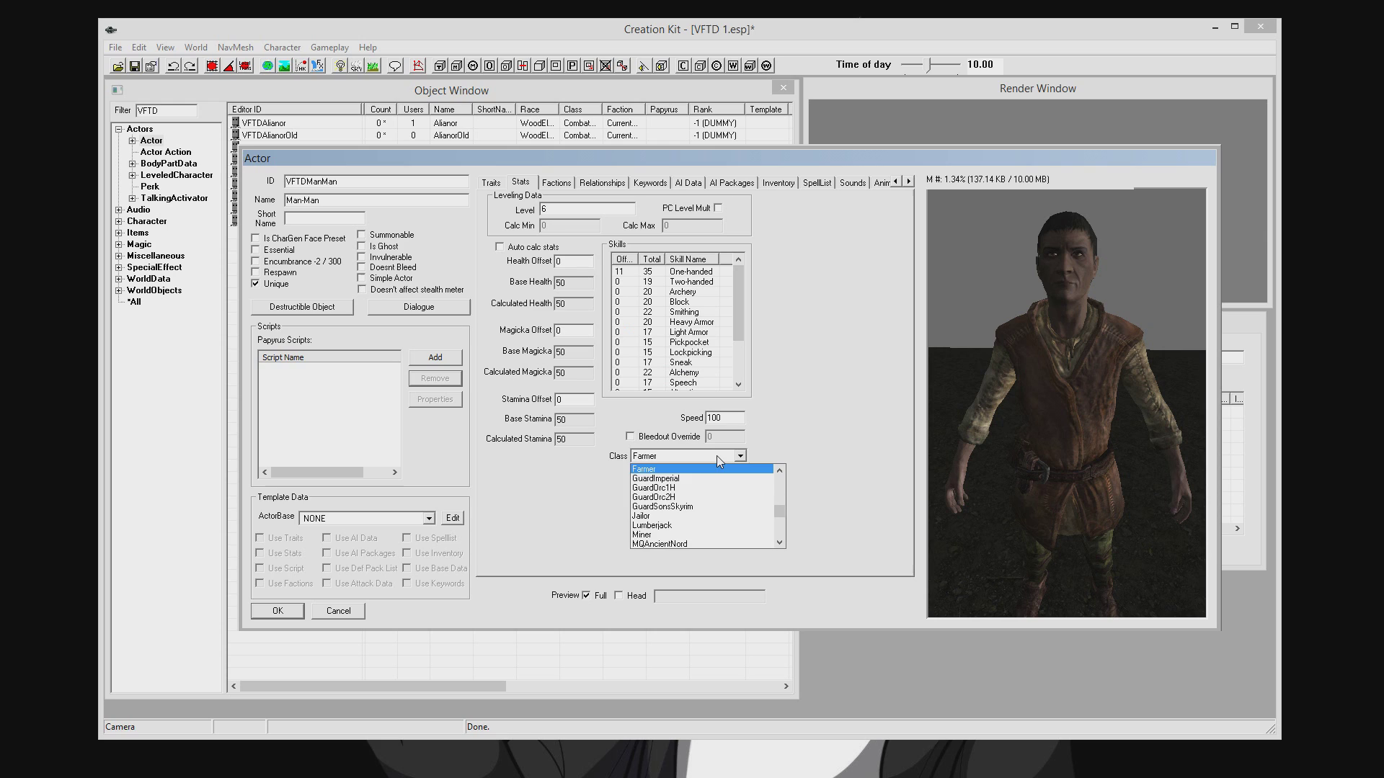
left_click(684, 480)
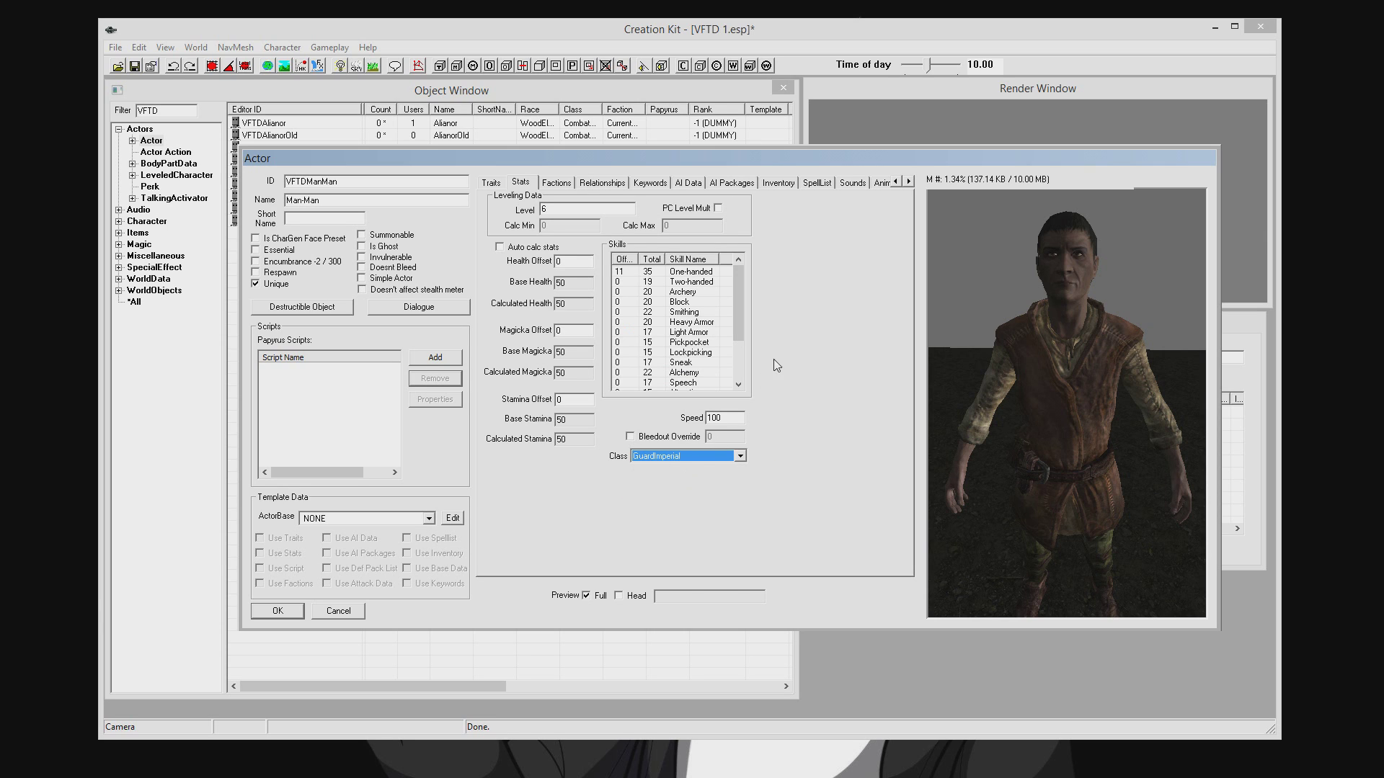
left_click(632, 323)
left_click(693, 461)
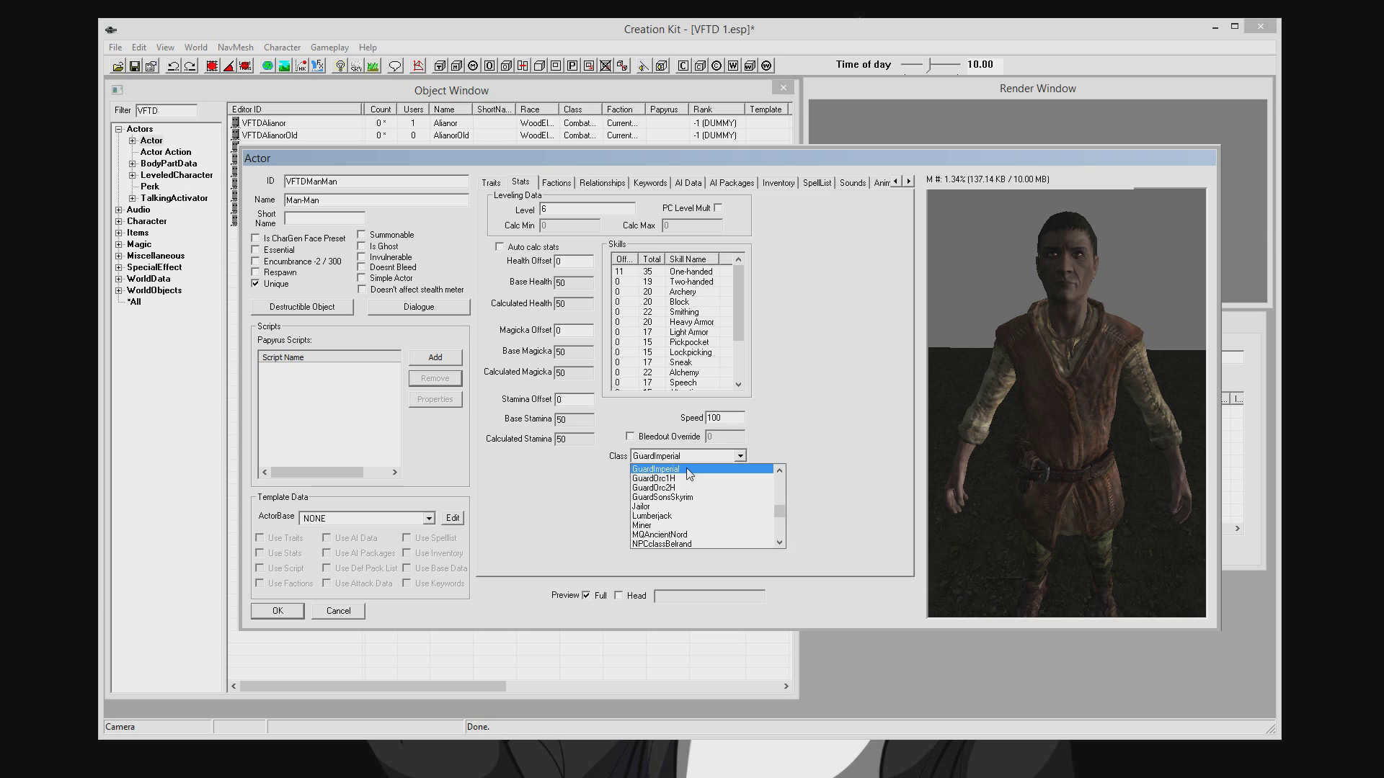
left_click(686, 468)
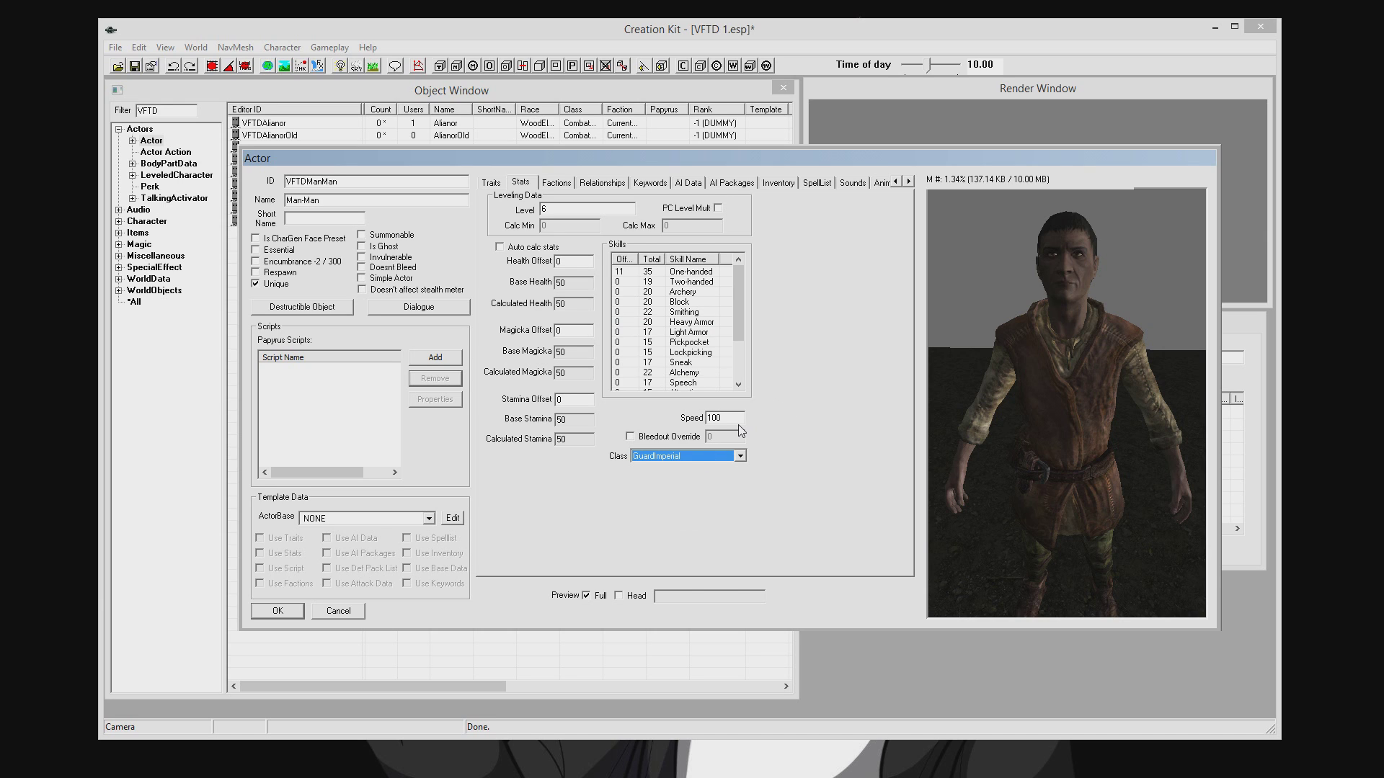
Set the actor's level to 20 and turn automatic stat calculation back on.
double_click(543, 209)
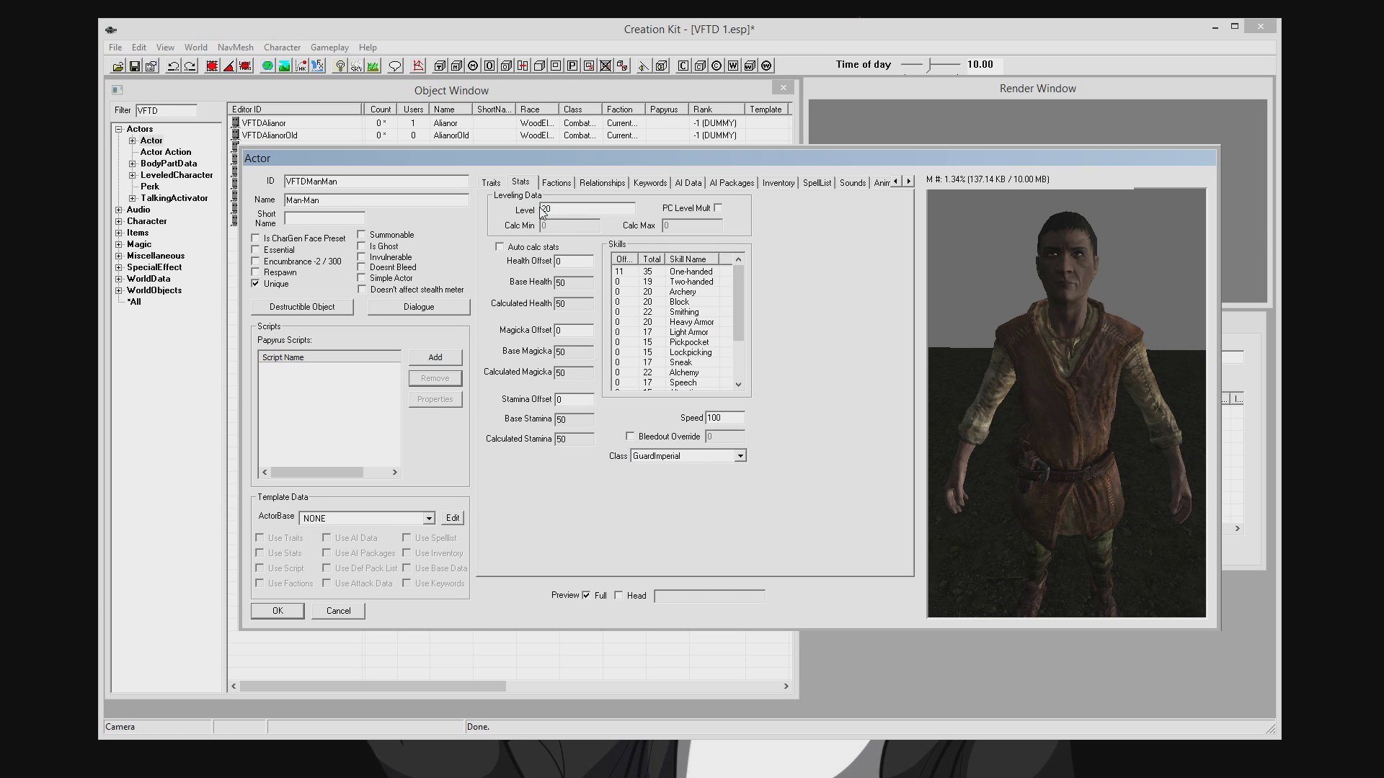
left_click(530, 252)
left_click(525, 254)
left_click(526, 254)
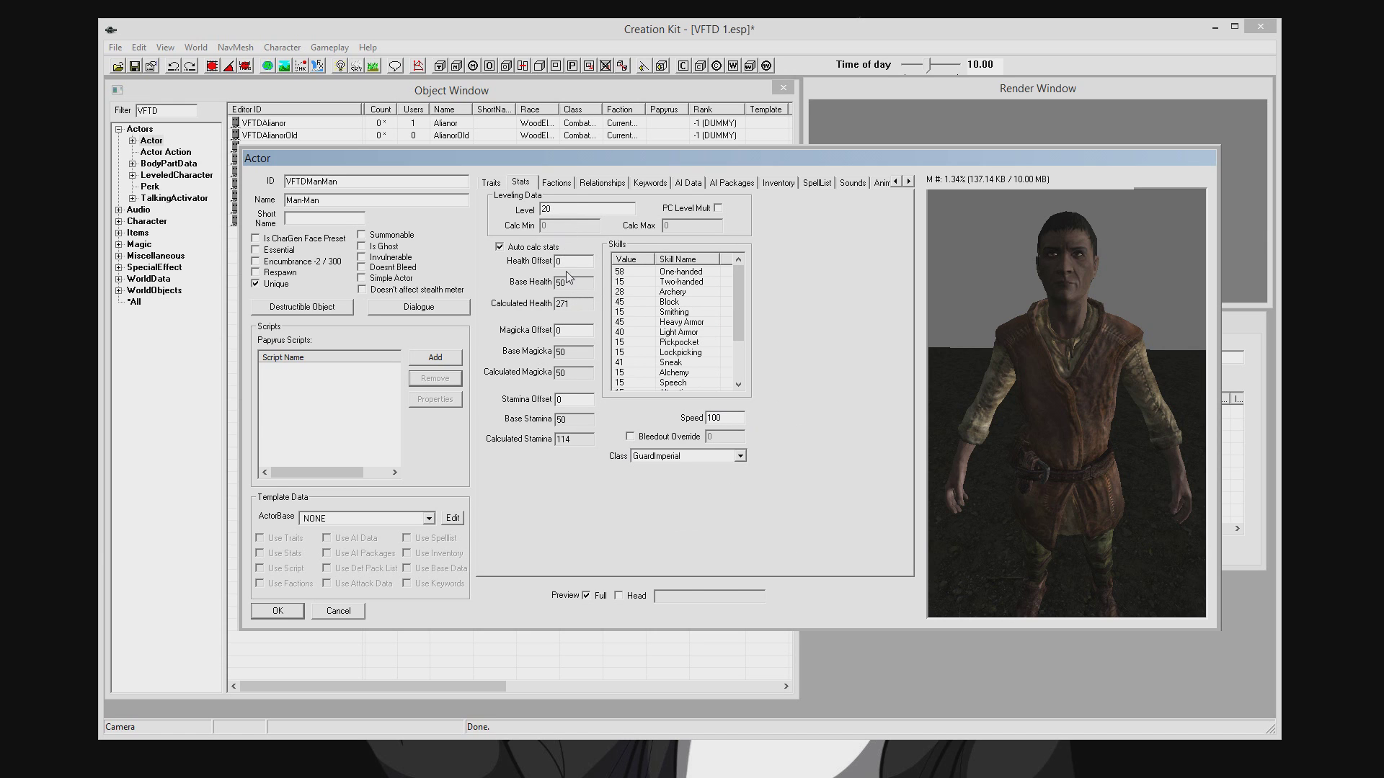
Enter 1000 as the actor's health offset, switching automatic stat calculation off and on again.
type("1000")
left_click(525, 248)
left_click(525, 248)
Delete all of the actor's existing factions and set the assigned crime faction to NONE.
left_click(555, 183)
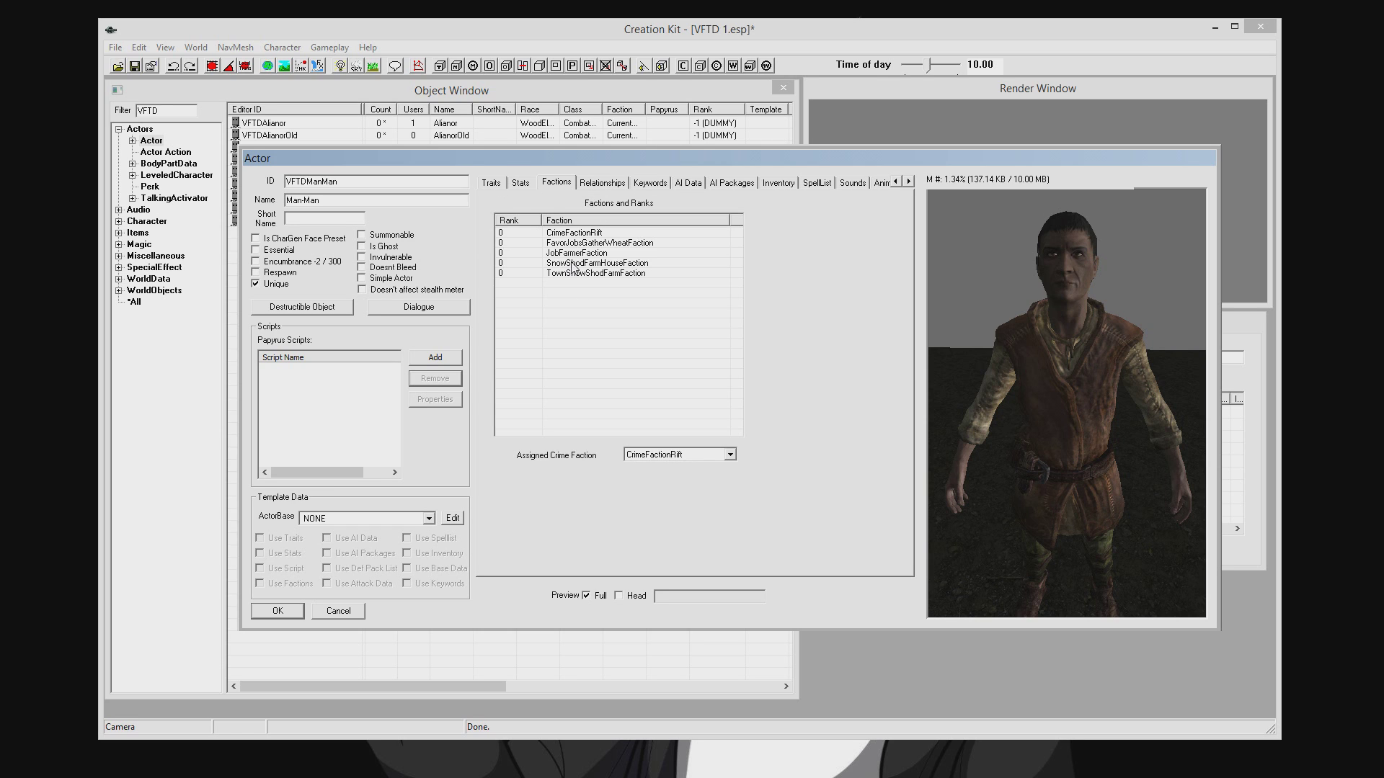
left_click_drag(623, 361, 602, 289)
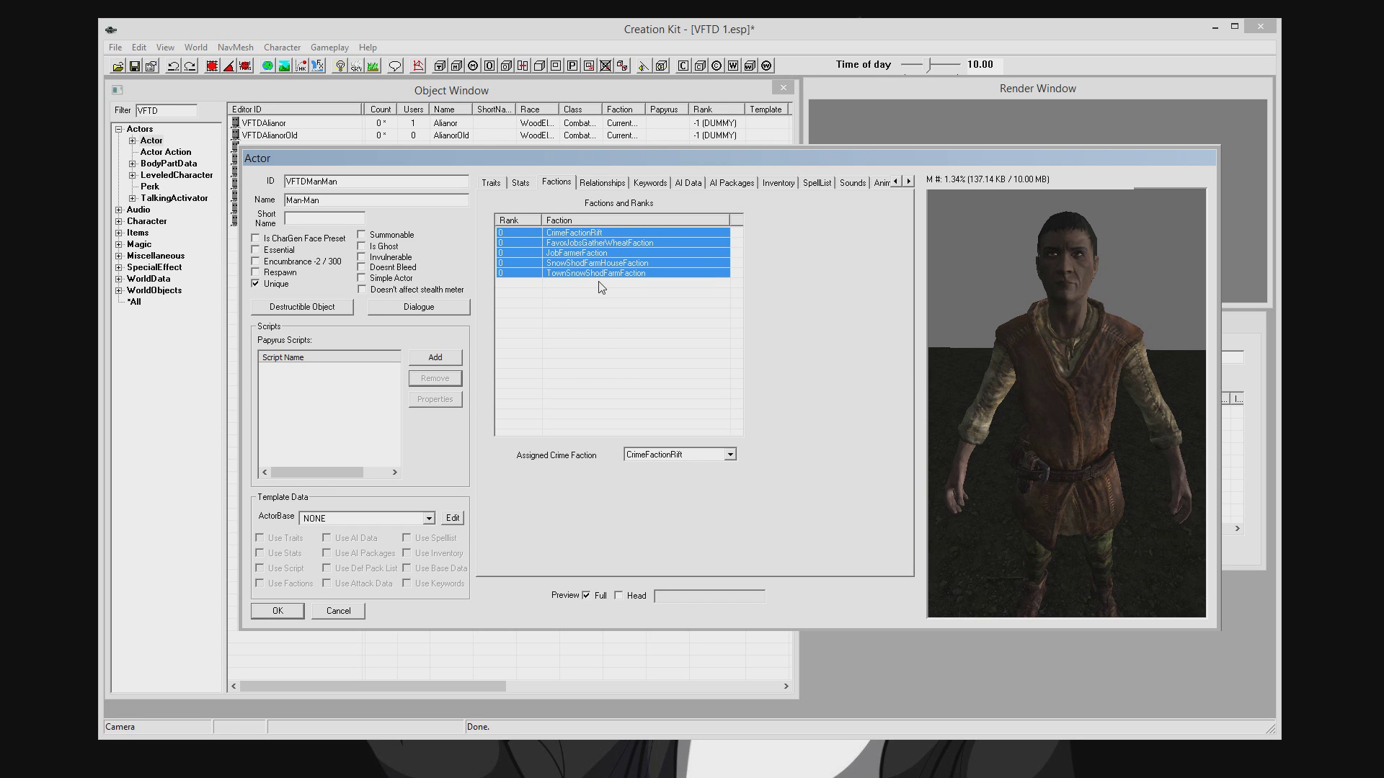
key("Delete")
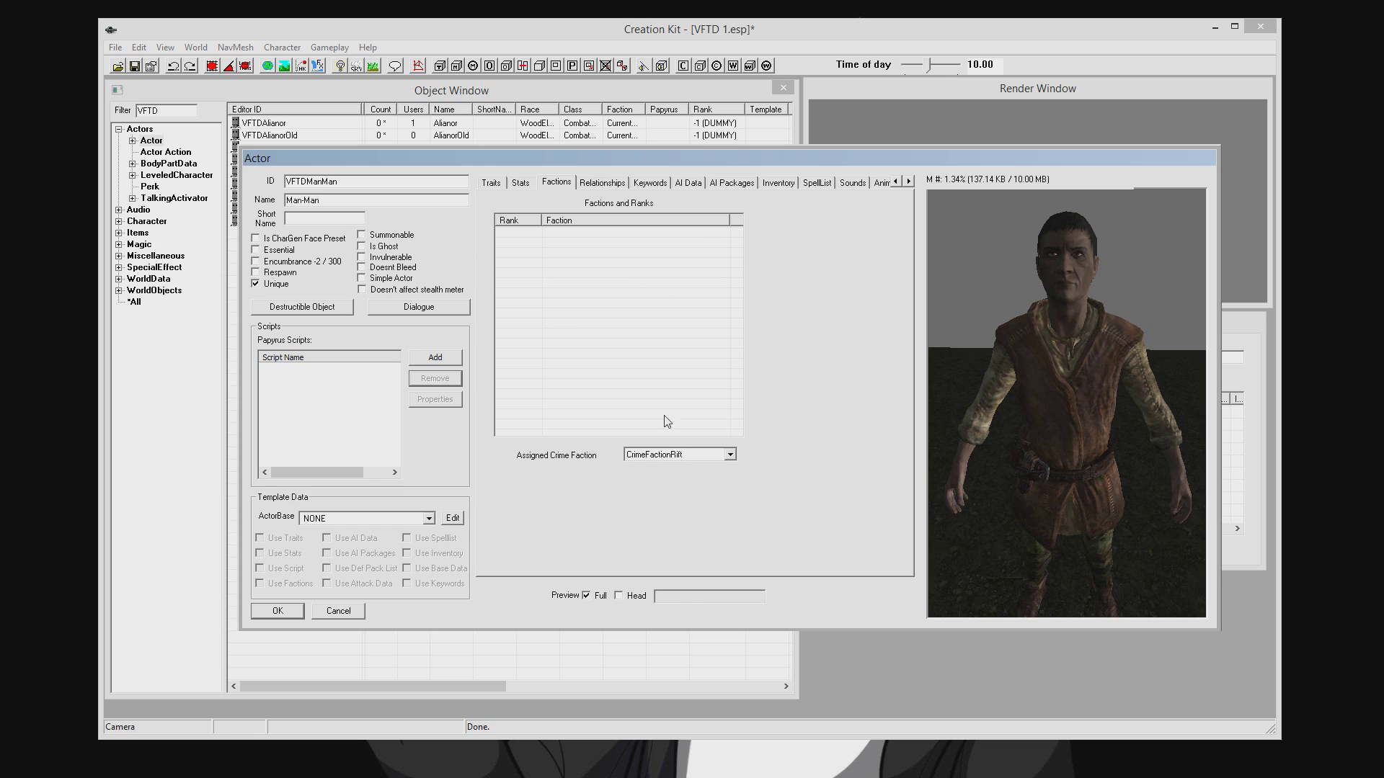
left_click(729, 454)
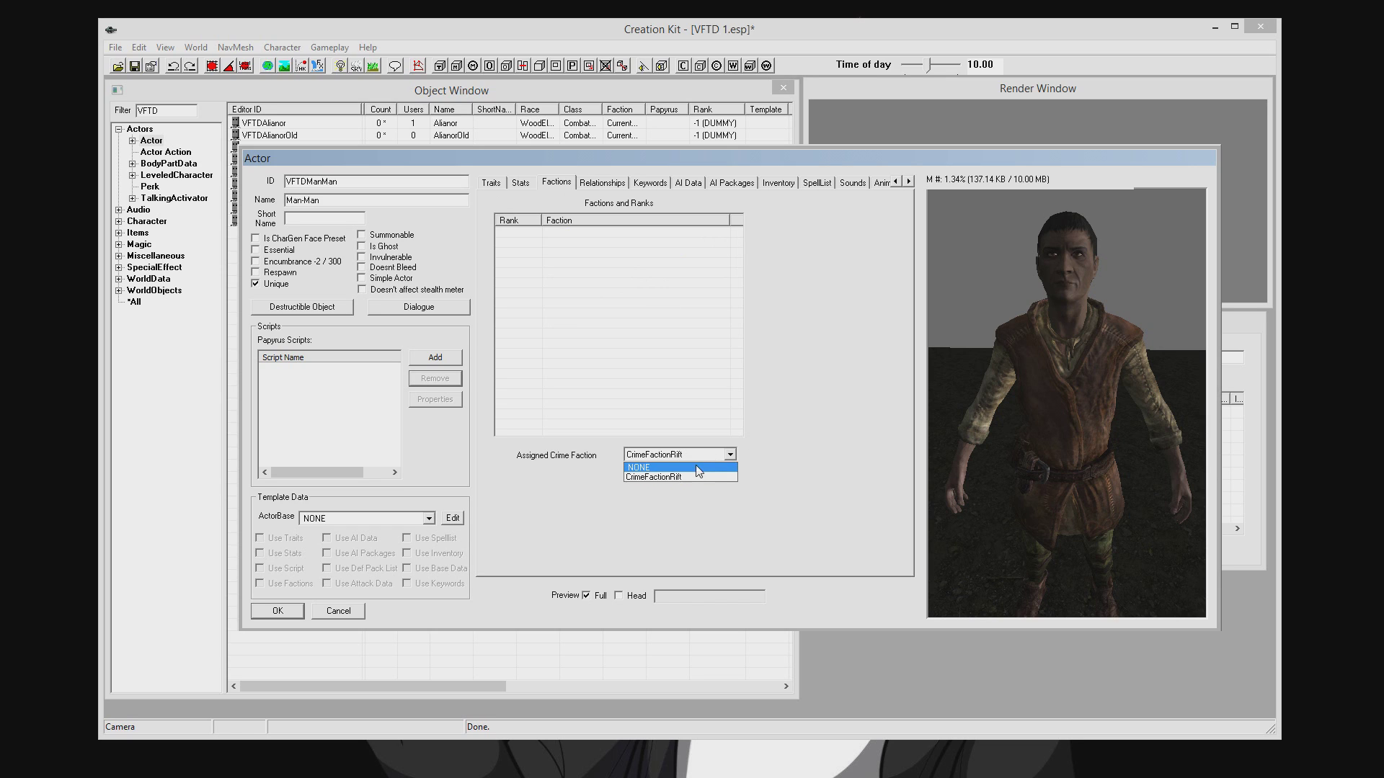
left_click(696, 467)
Add CurrentFollowerFaction to the actor's factions and set its rank to -1.
right_click(552, 294)
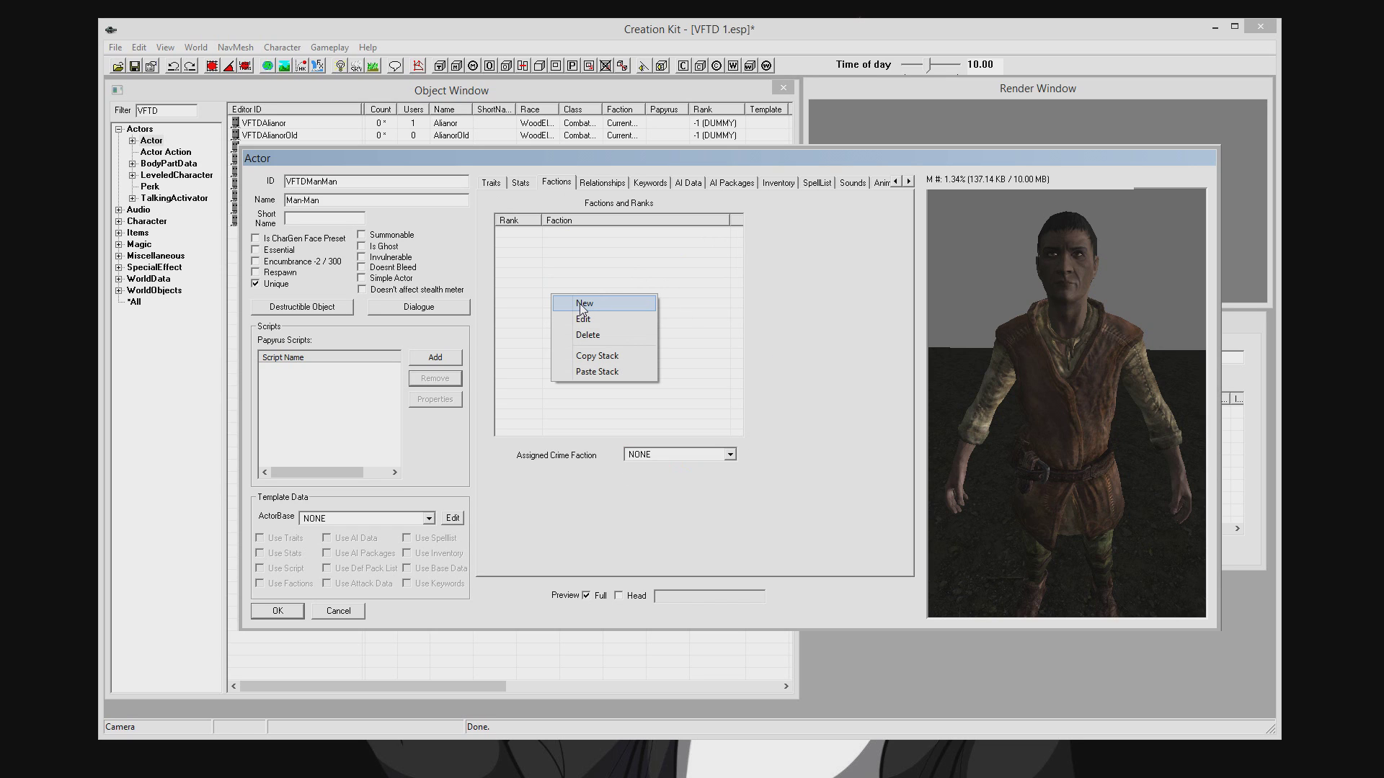
left_click(584, 303)
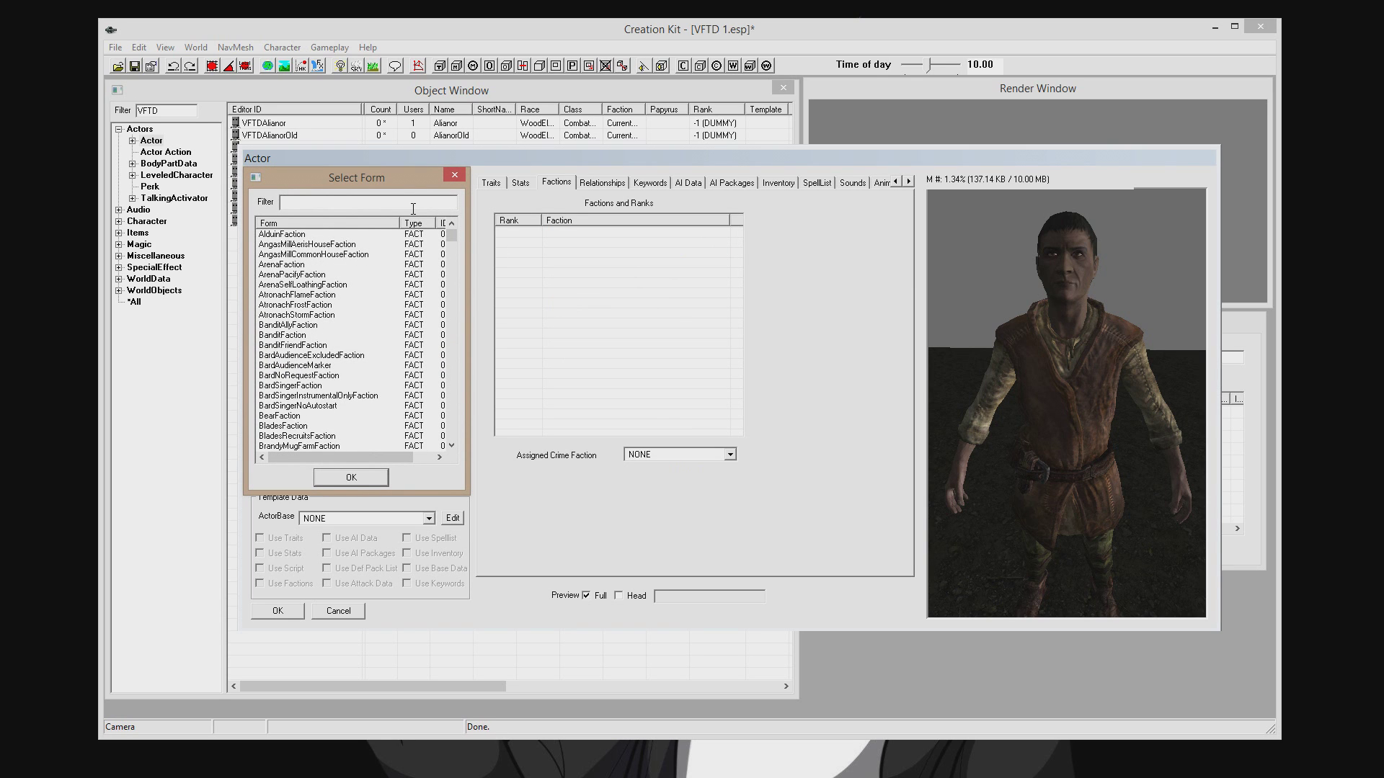
type("f")
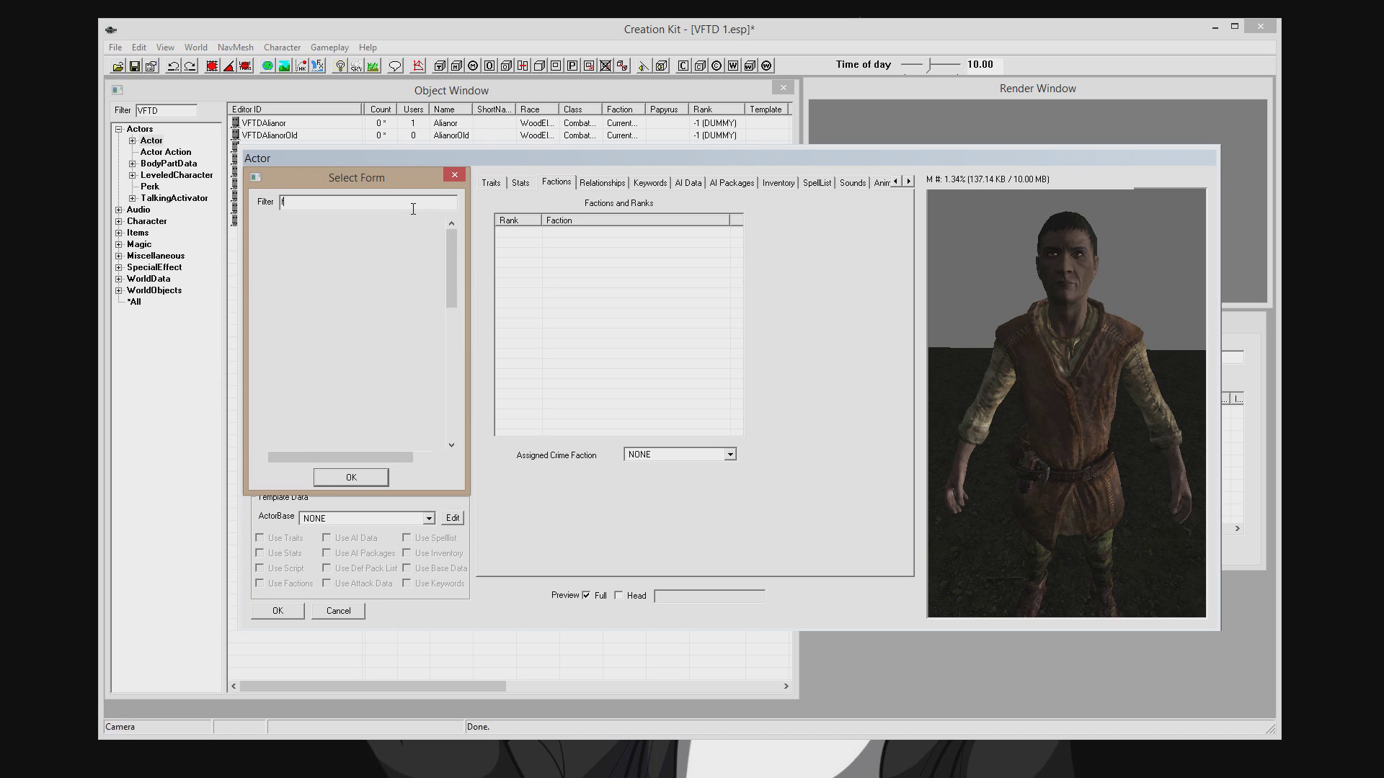
type("ollower")
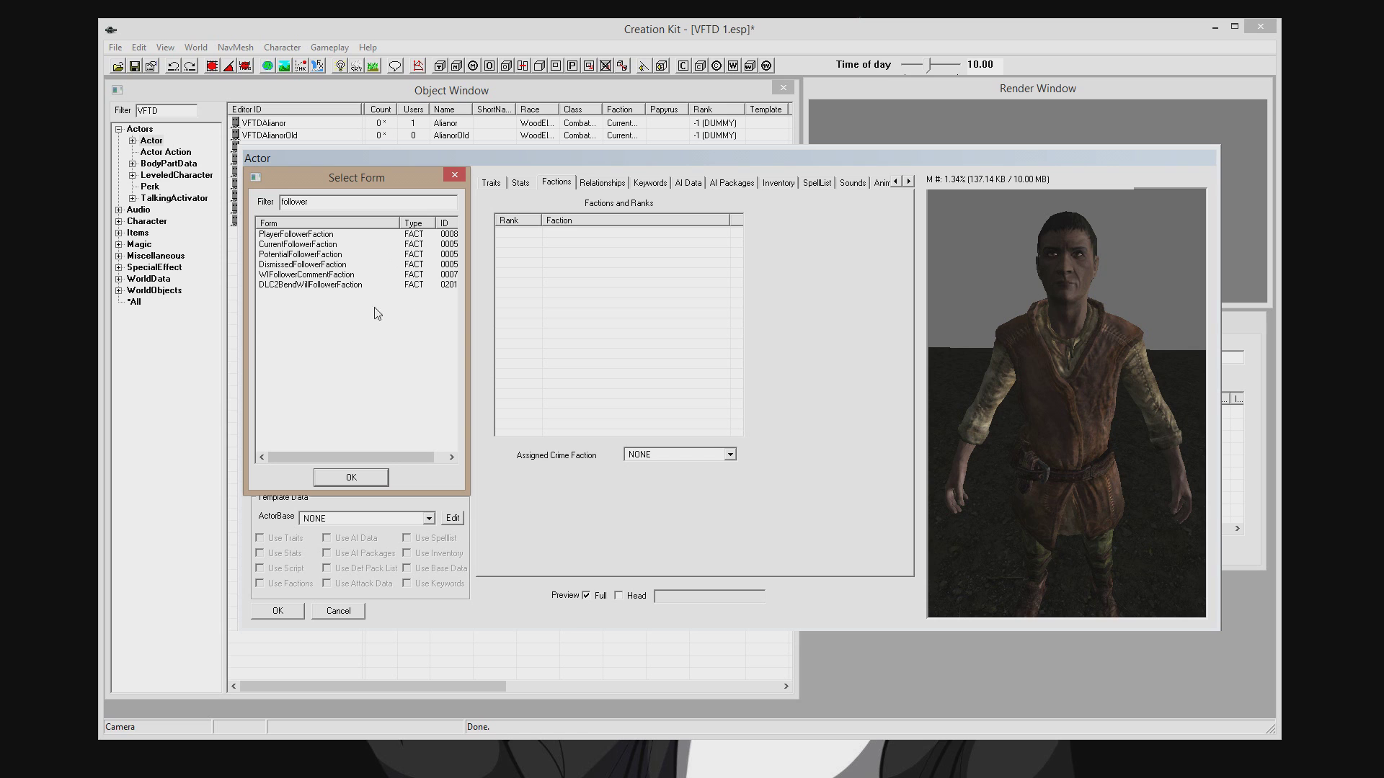
left_click(310, 244)
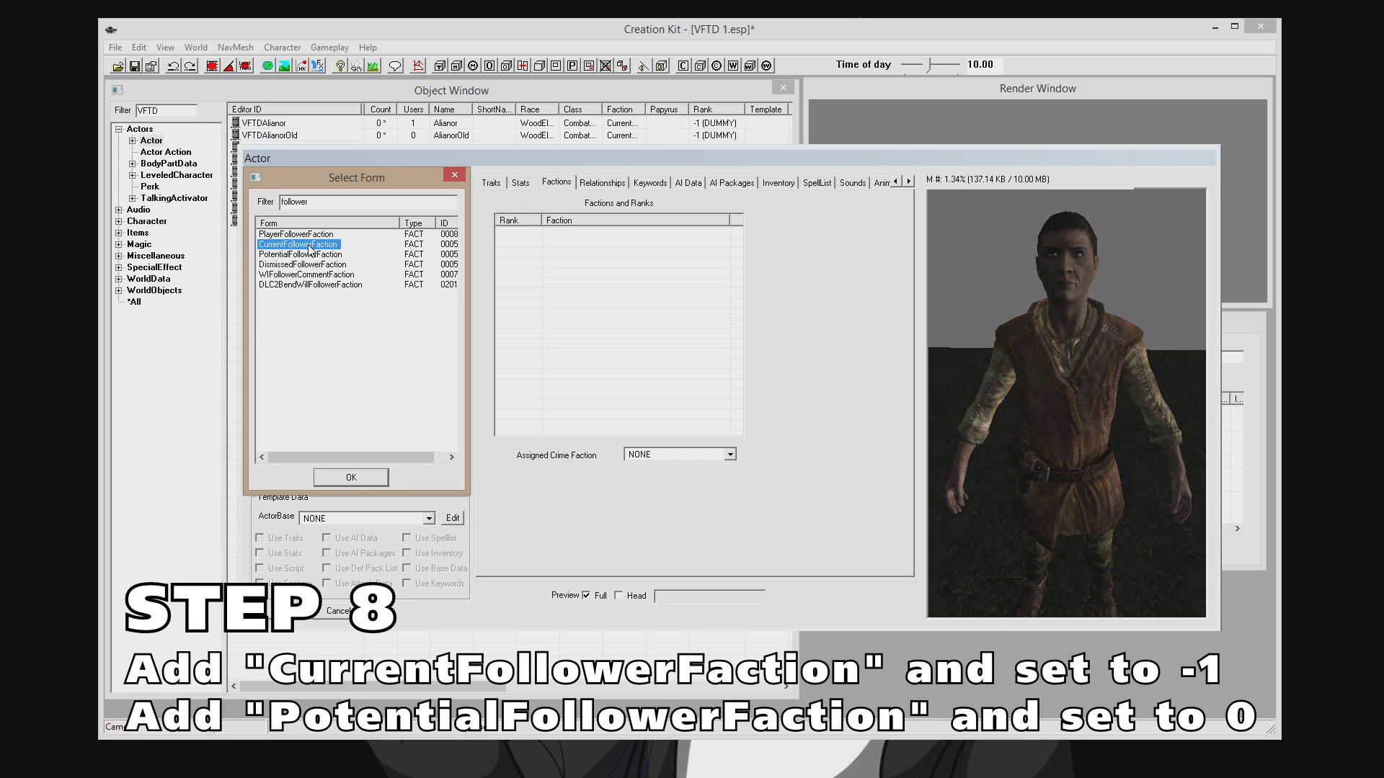
left_click(351, 477)
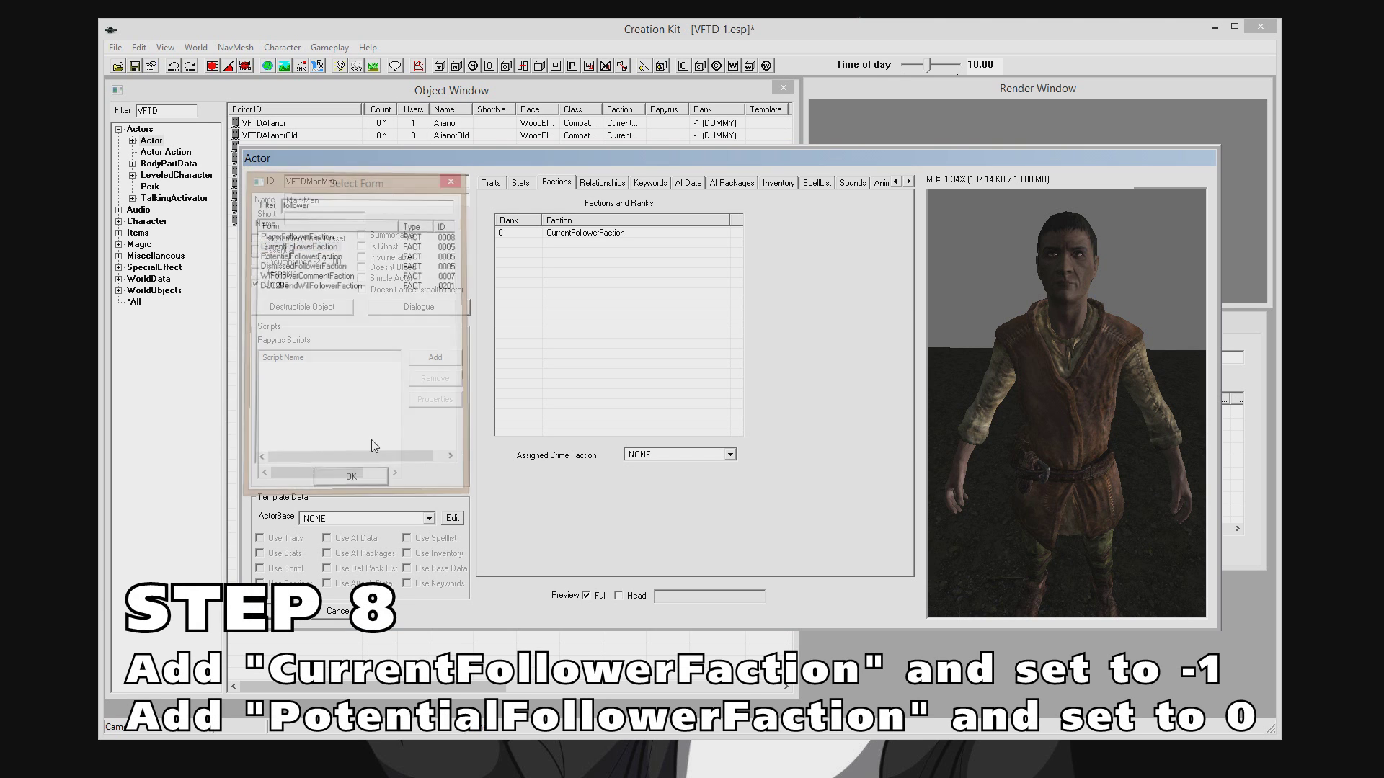
left_click(502, 235)
left_click(504, 234)
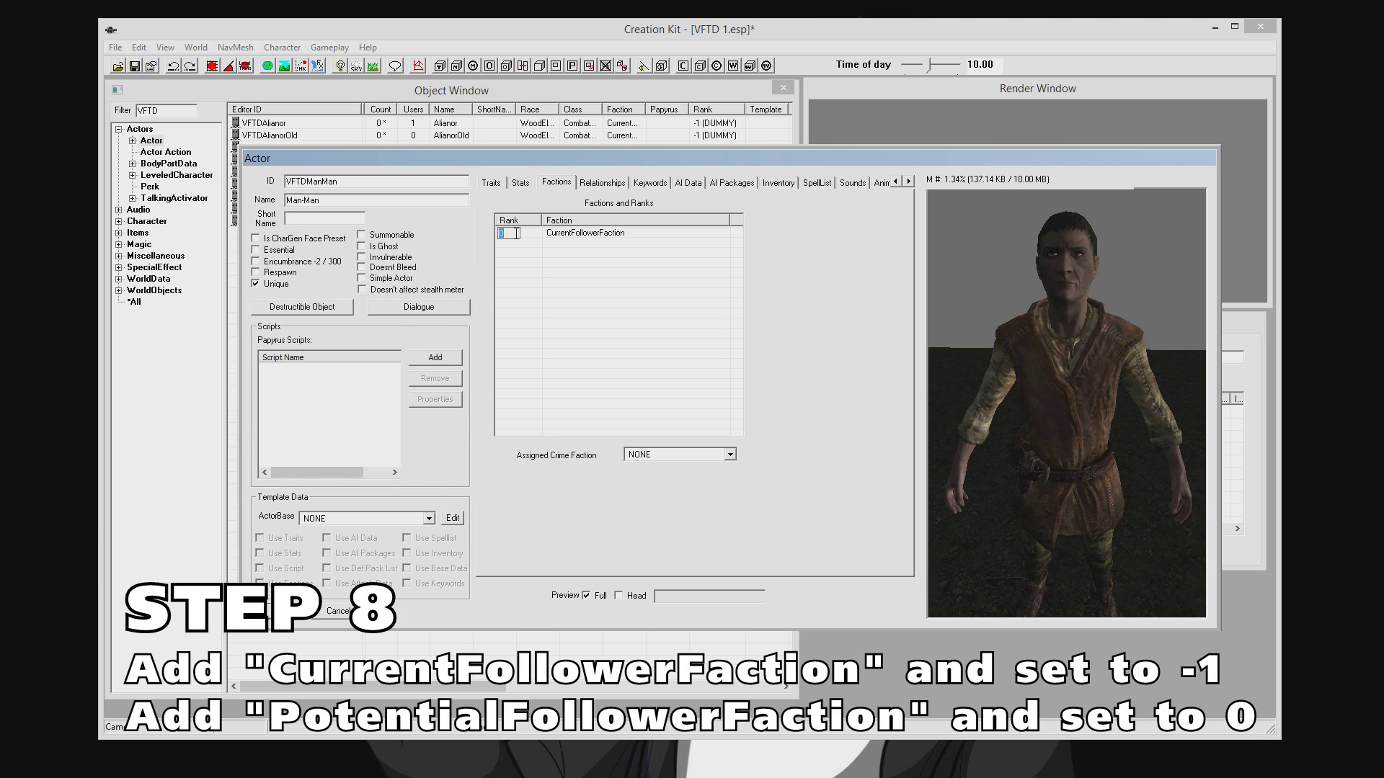
key("Return")
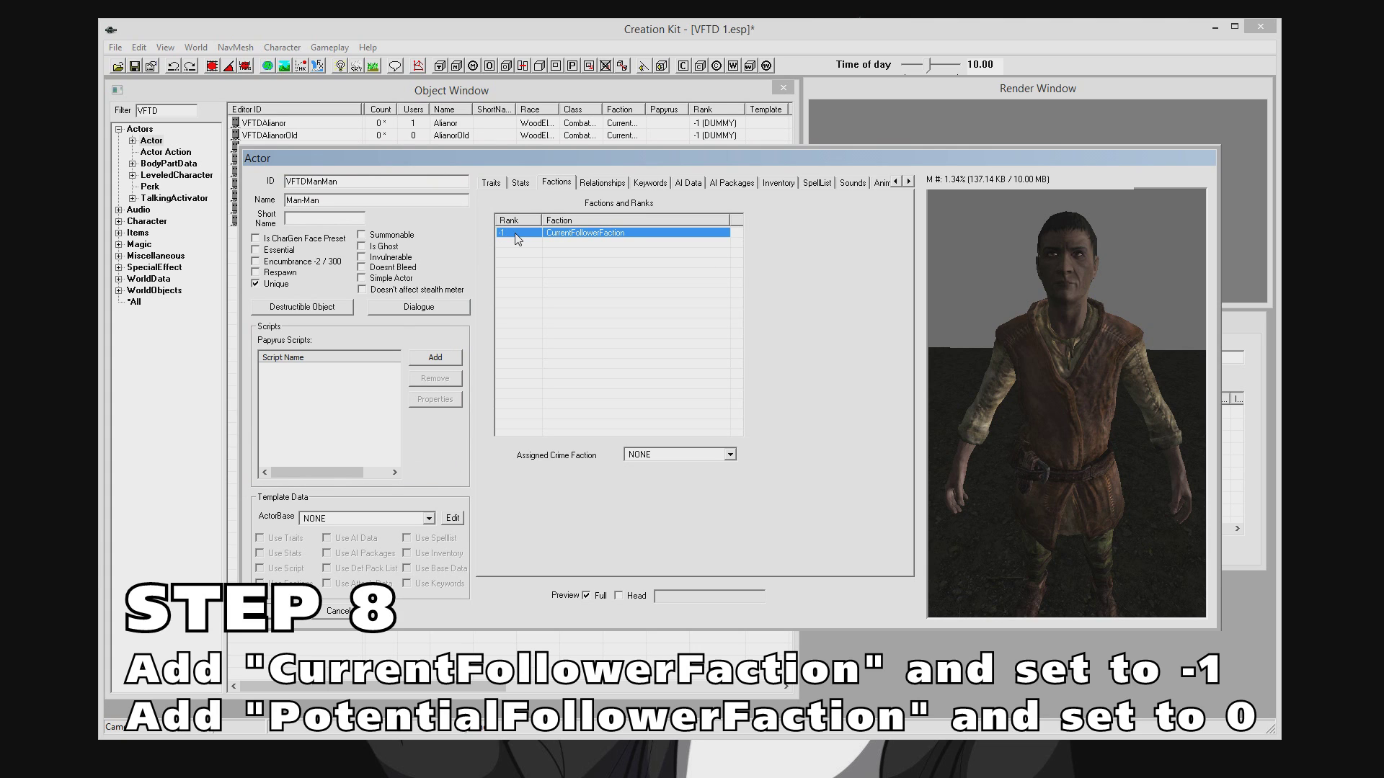
left_click(583, 258)
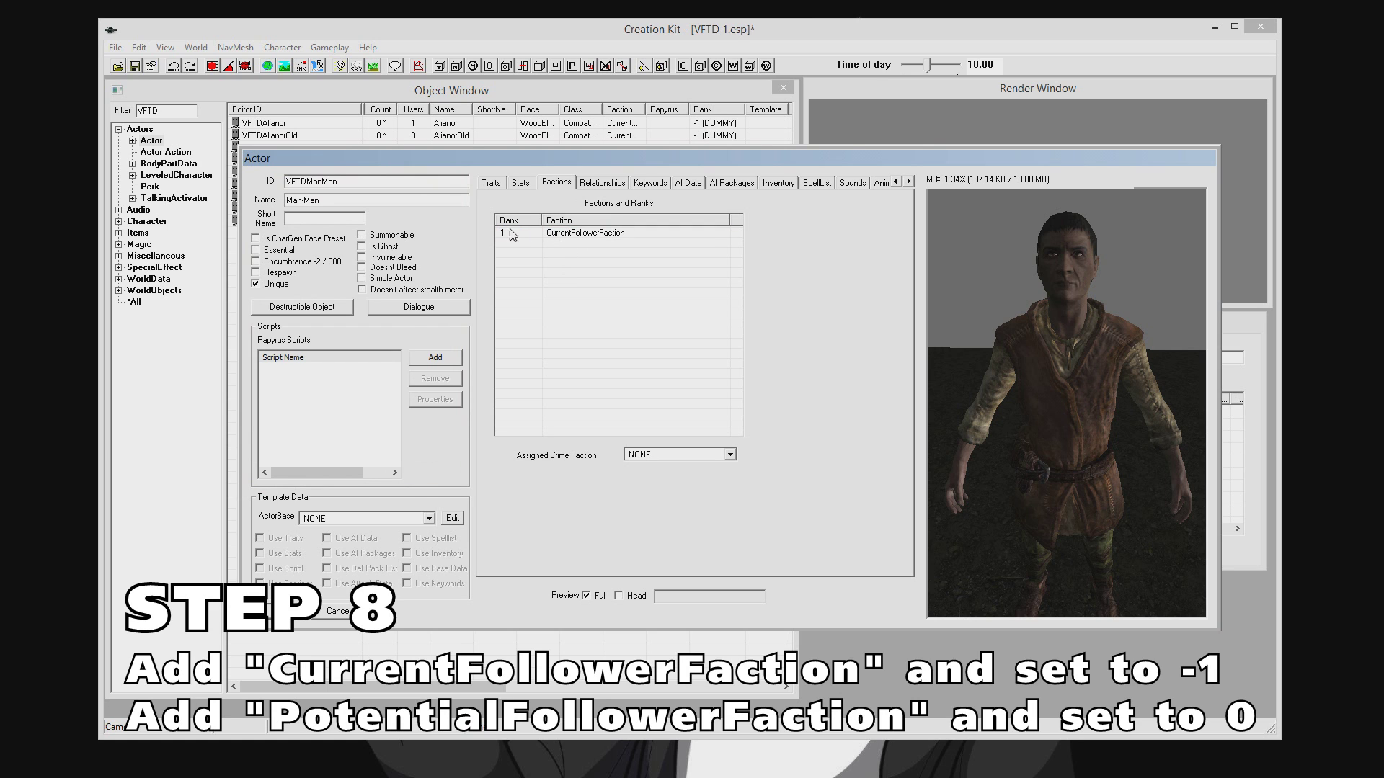
Add PotentialFollowerFaction to the actor's factions with rank 0.
right_click(569, 254)
left_click(601, 258)
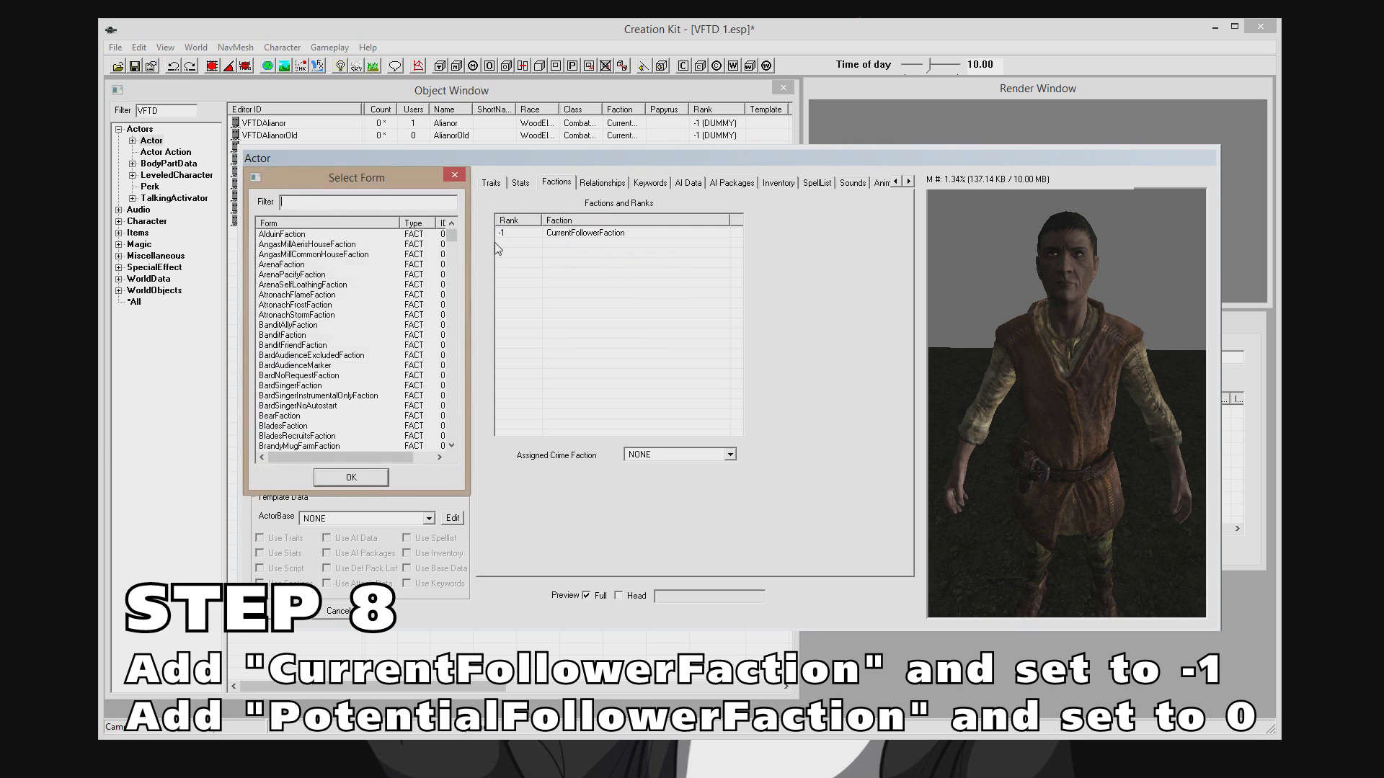
type("follower")
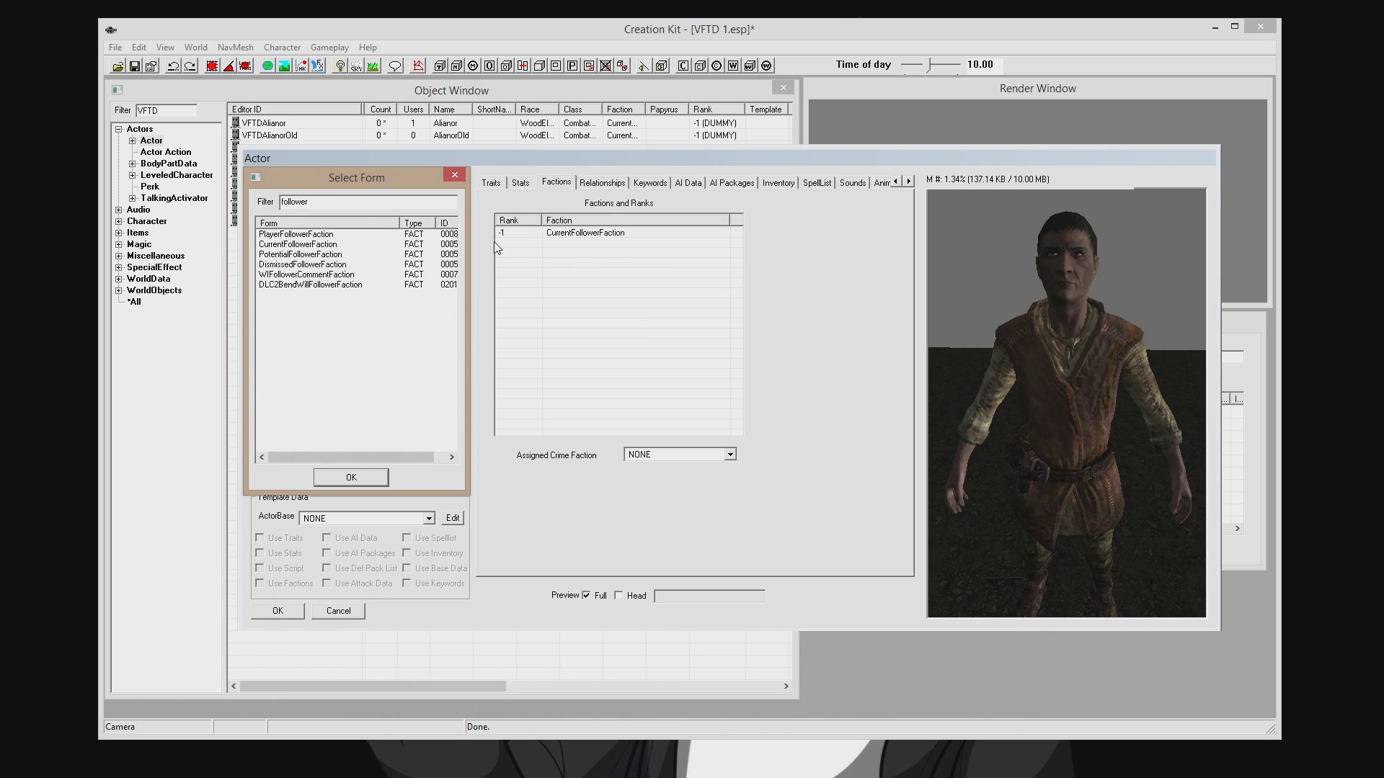
left_click(351, 478)
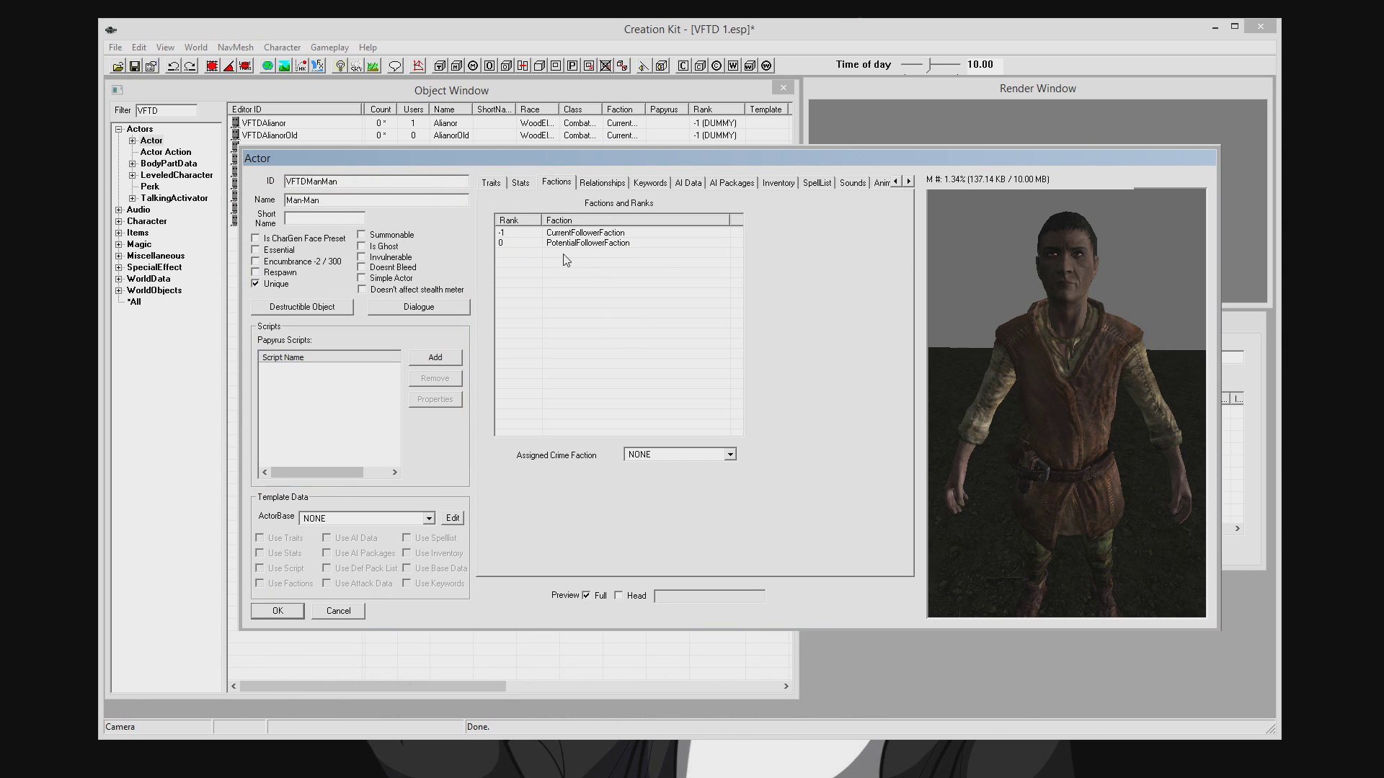
left_click(501, 243)
left_click(538, 260)
Create a new relationship for VFTDManMan as parent NPC and choose Player as the child NPC.
left_click(601, 182)
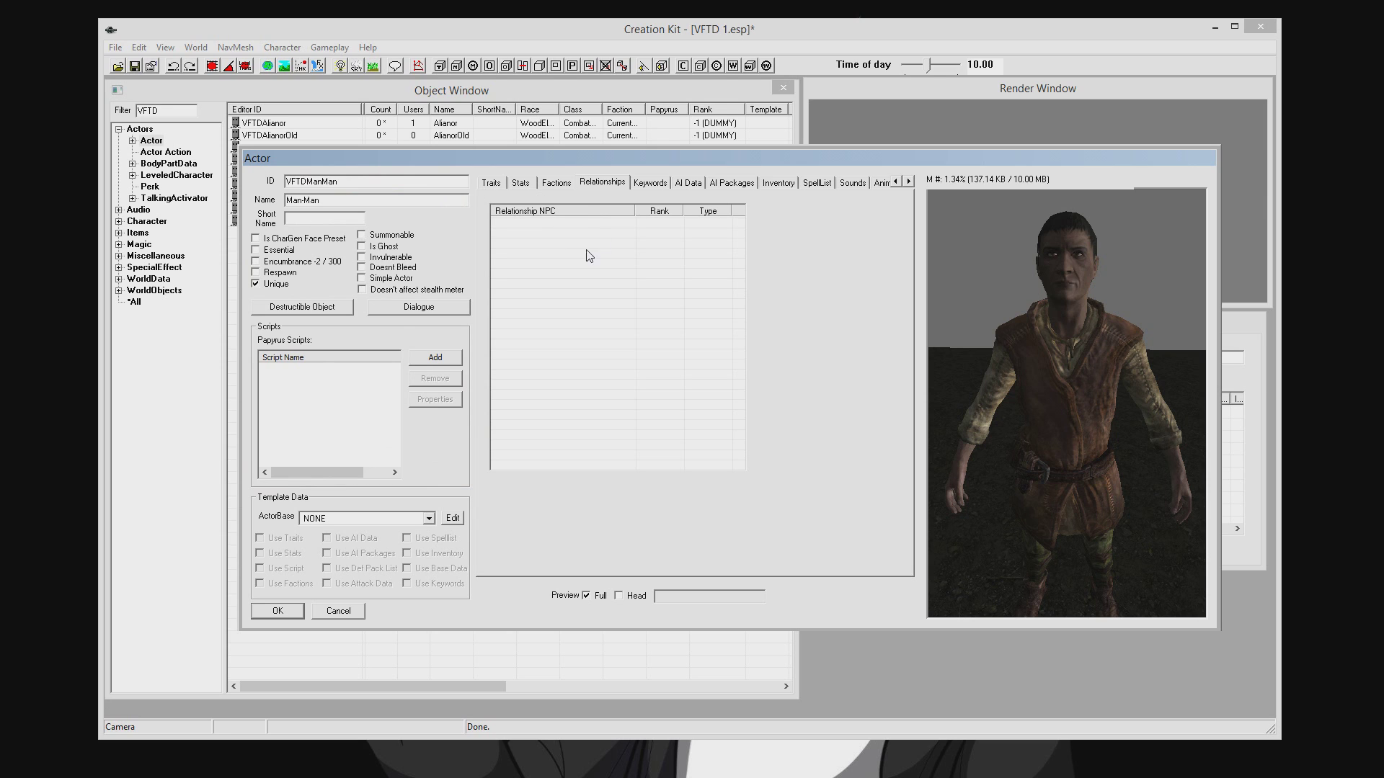
right_click(550, 246)
left_click(575, 254)
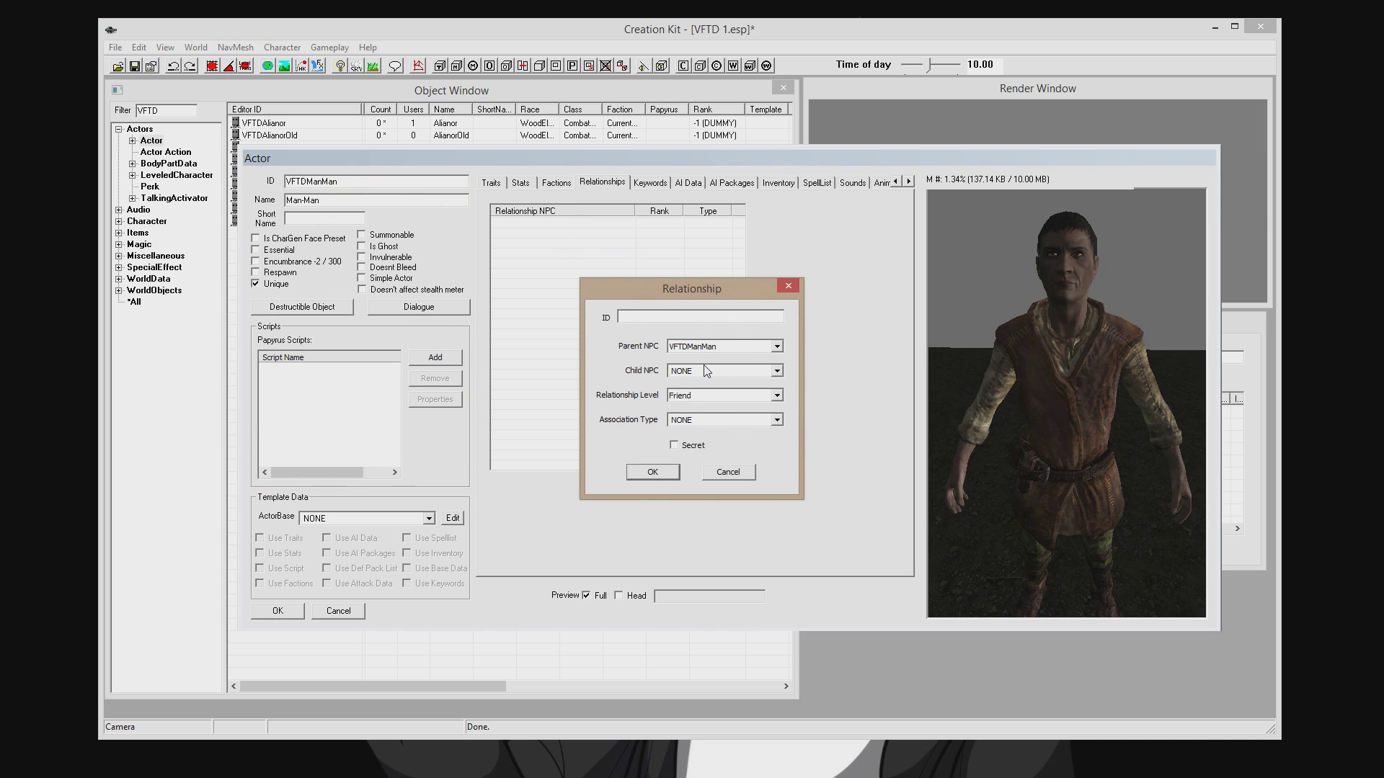
left_click(703, 372)
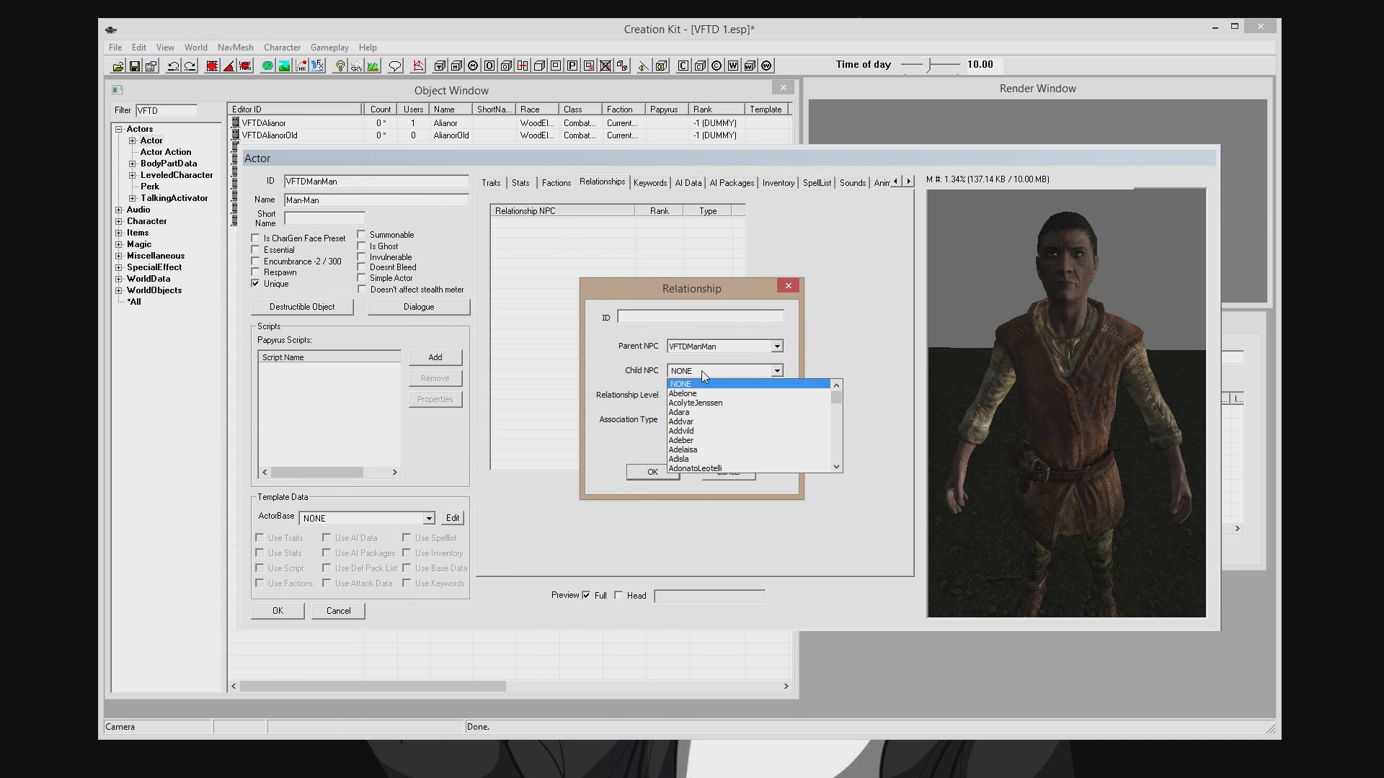
left_click(702, 370)
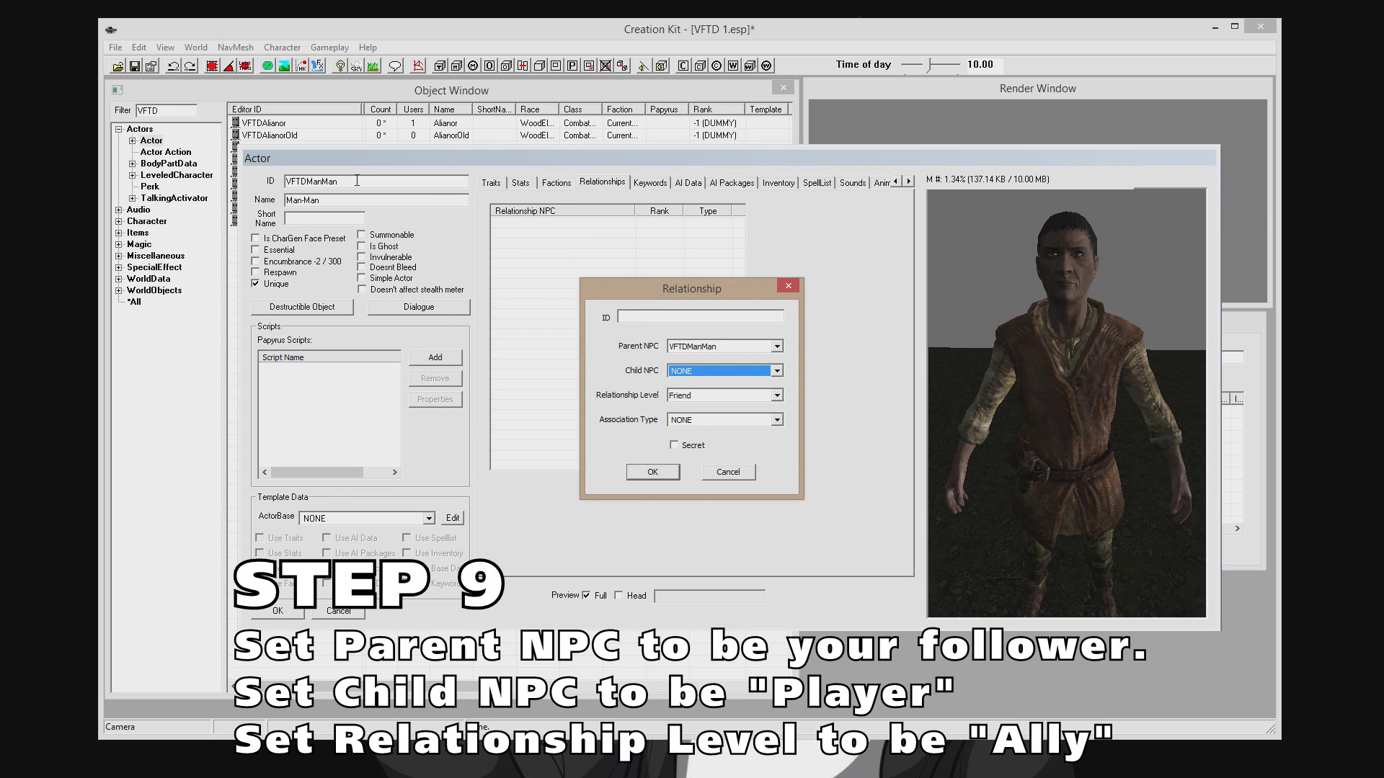
left_click(689, 369)
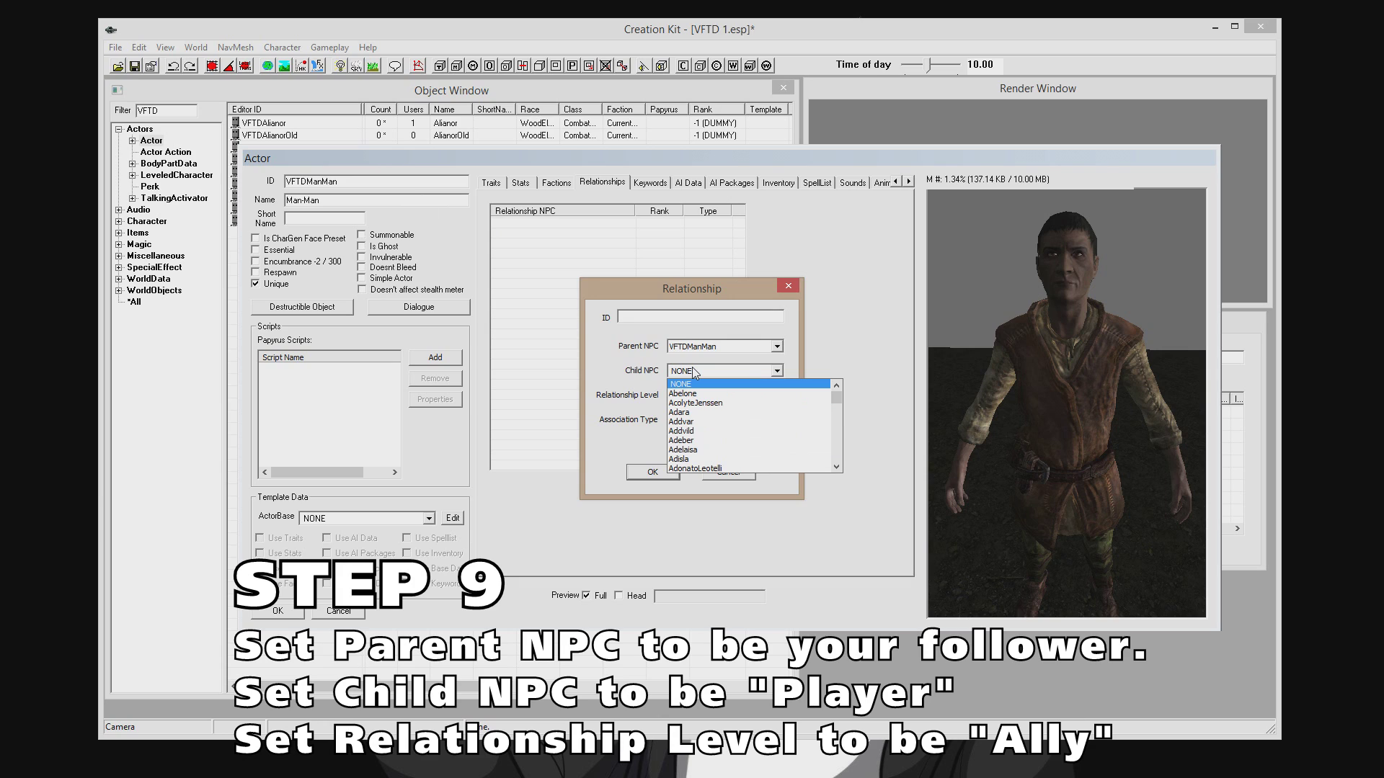
left_click(694, 371)
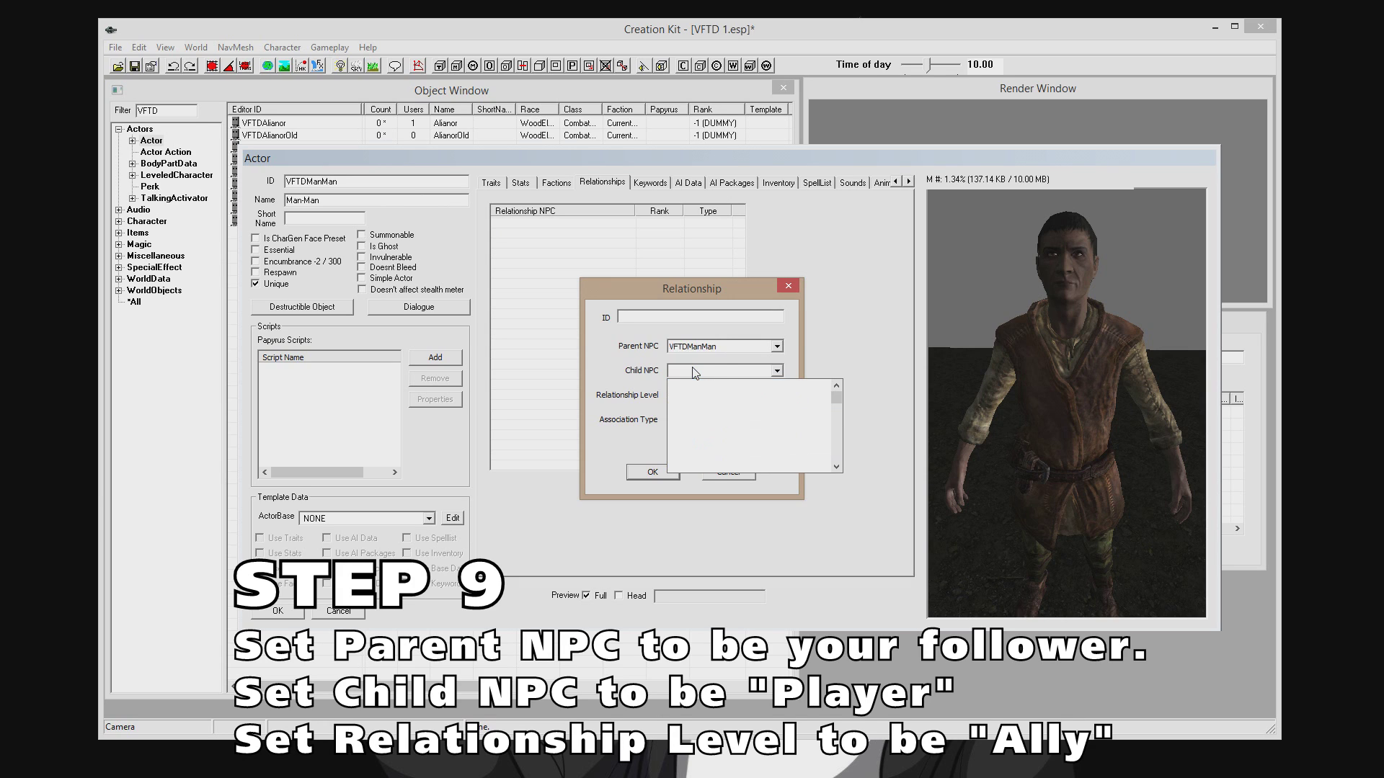
left_click(693, 371)
type("Player")
left_click(705, 385)
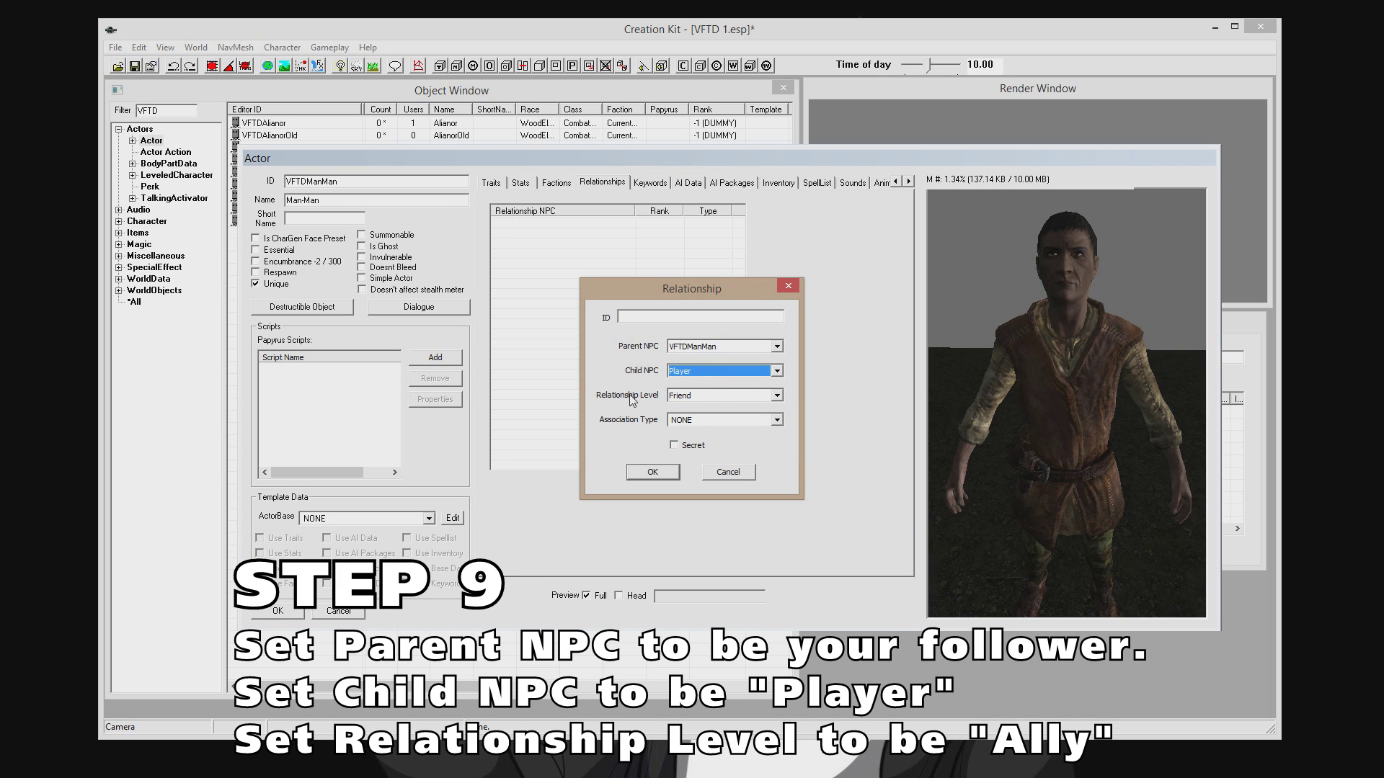
Set the relationship level to Ally with association type NONE and confirm the relationship.
left_click(691, 396)
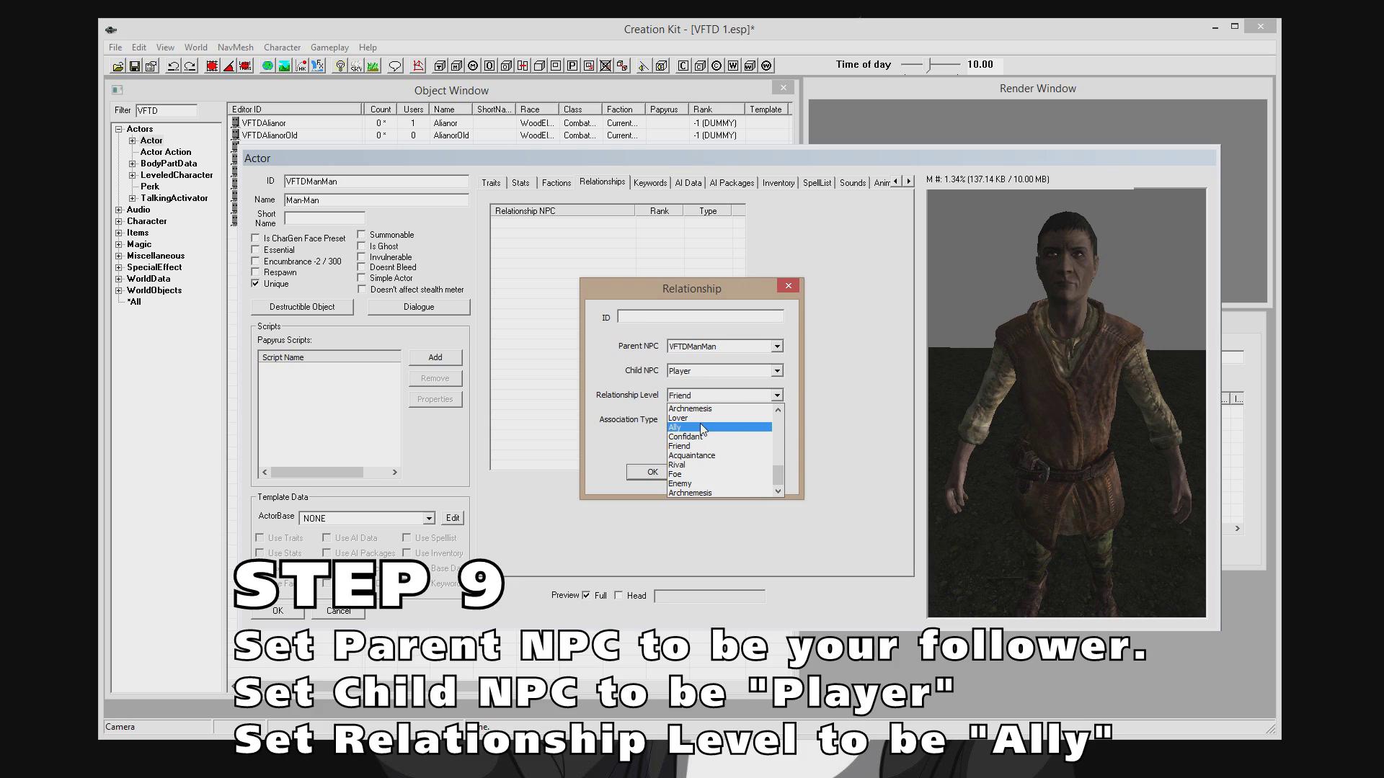
left_click(702, 429)
left_click(697, 421)
left_click(672, 420)
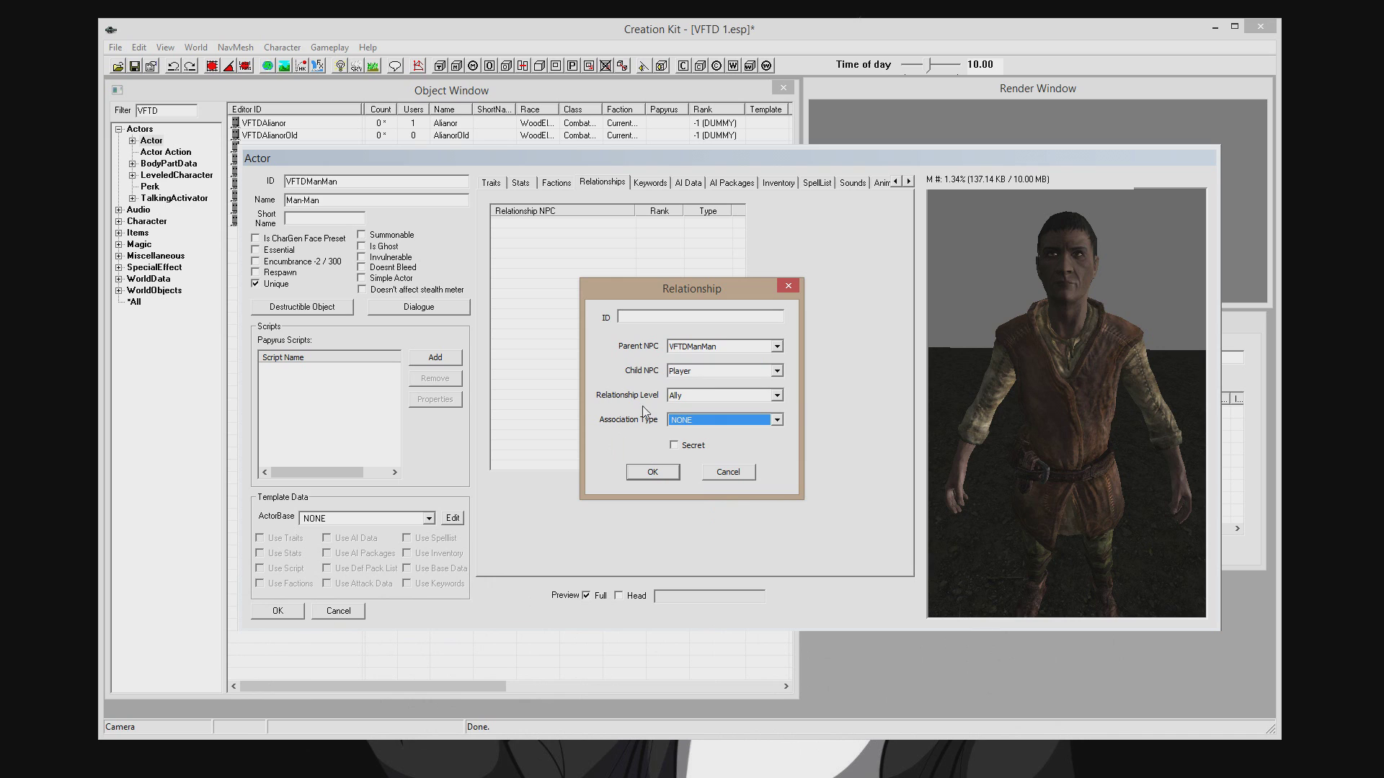
left_click(655, 472)
Mark the actor as Essential and accept the changes to its record.
left_click(549, 182)
key("Right")
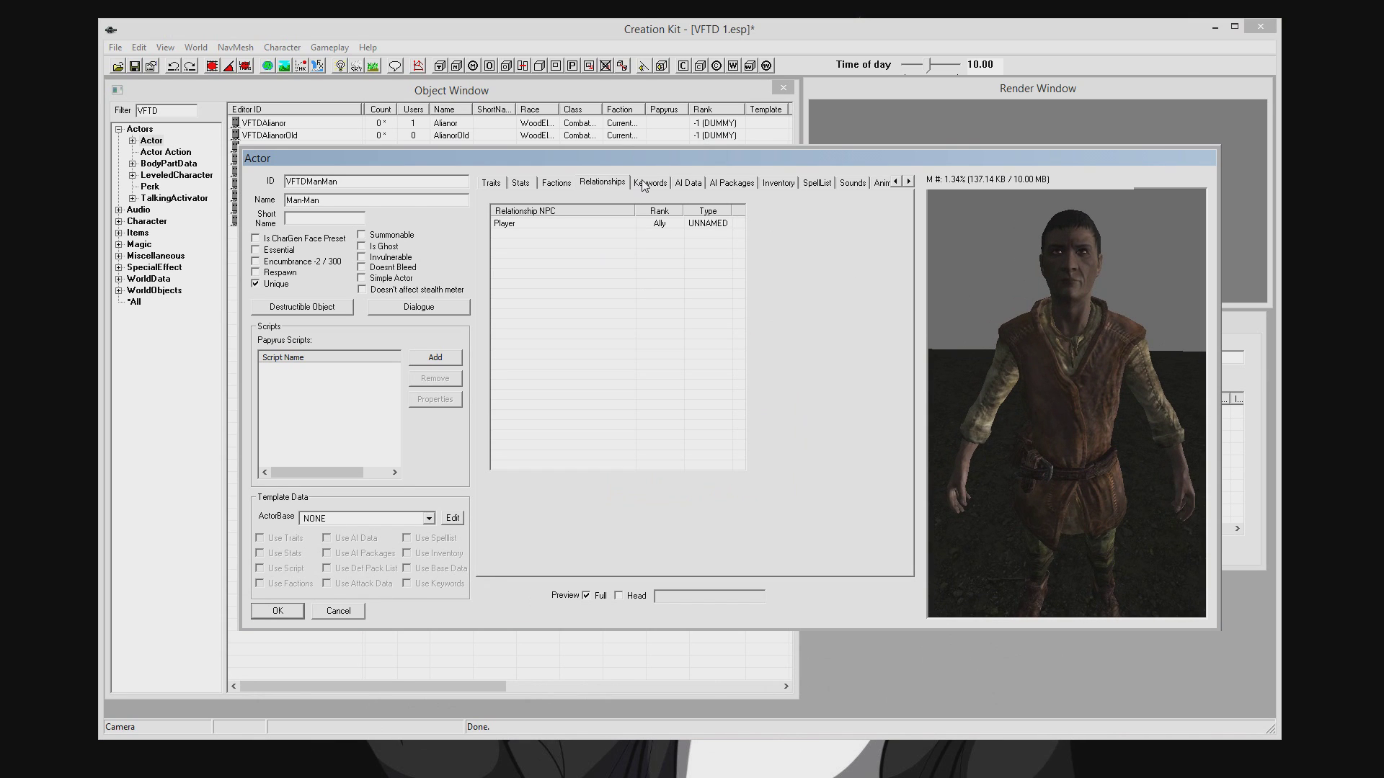
left_click(276, 250)
left_click(278, 610)
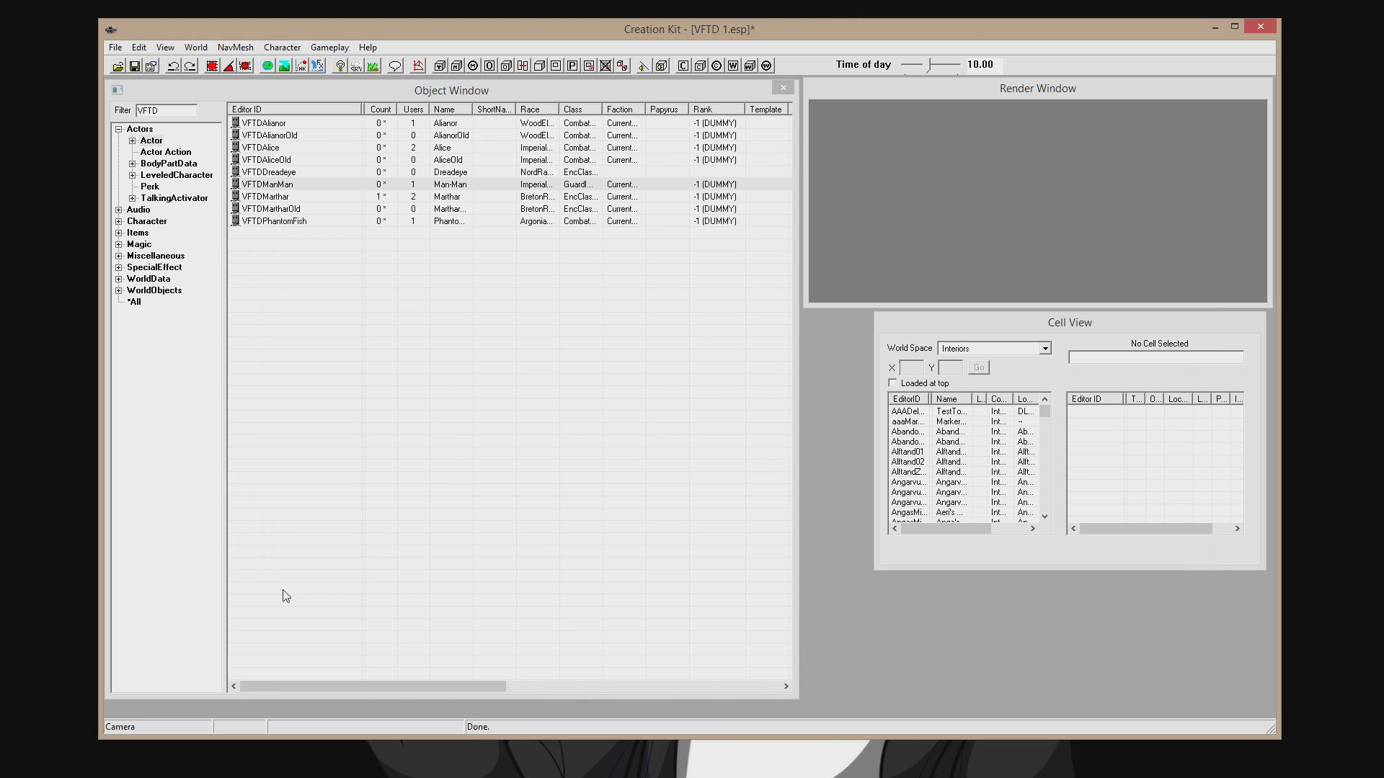
Reopen the VFTDManMan actor and turn on its full-body preview for a close look at the character.
double_click(295, 199)
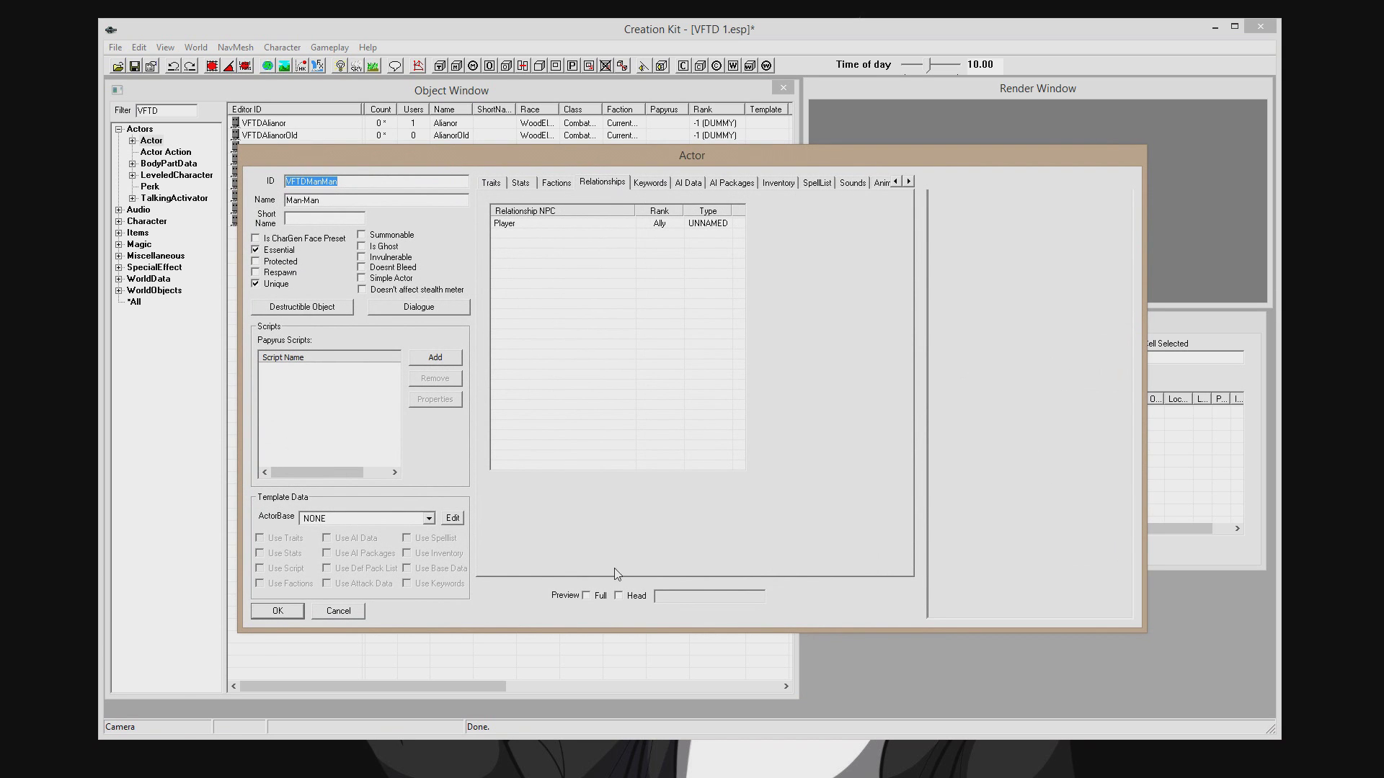
left_click(587, 596)
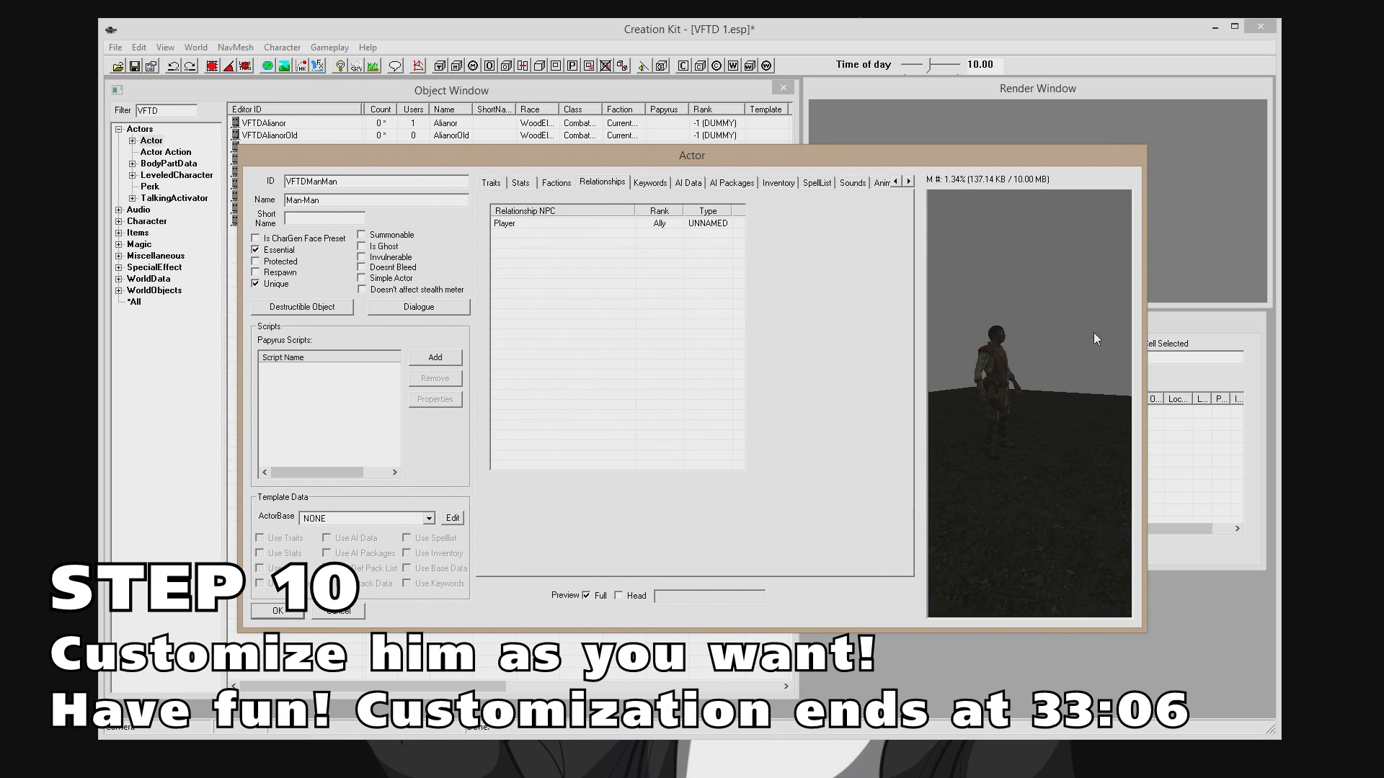
scroll(992, 395, "up", 3)
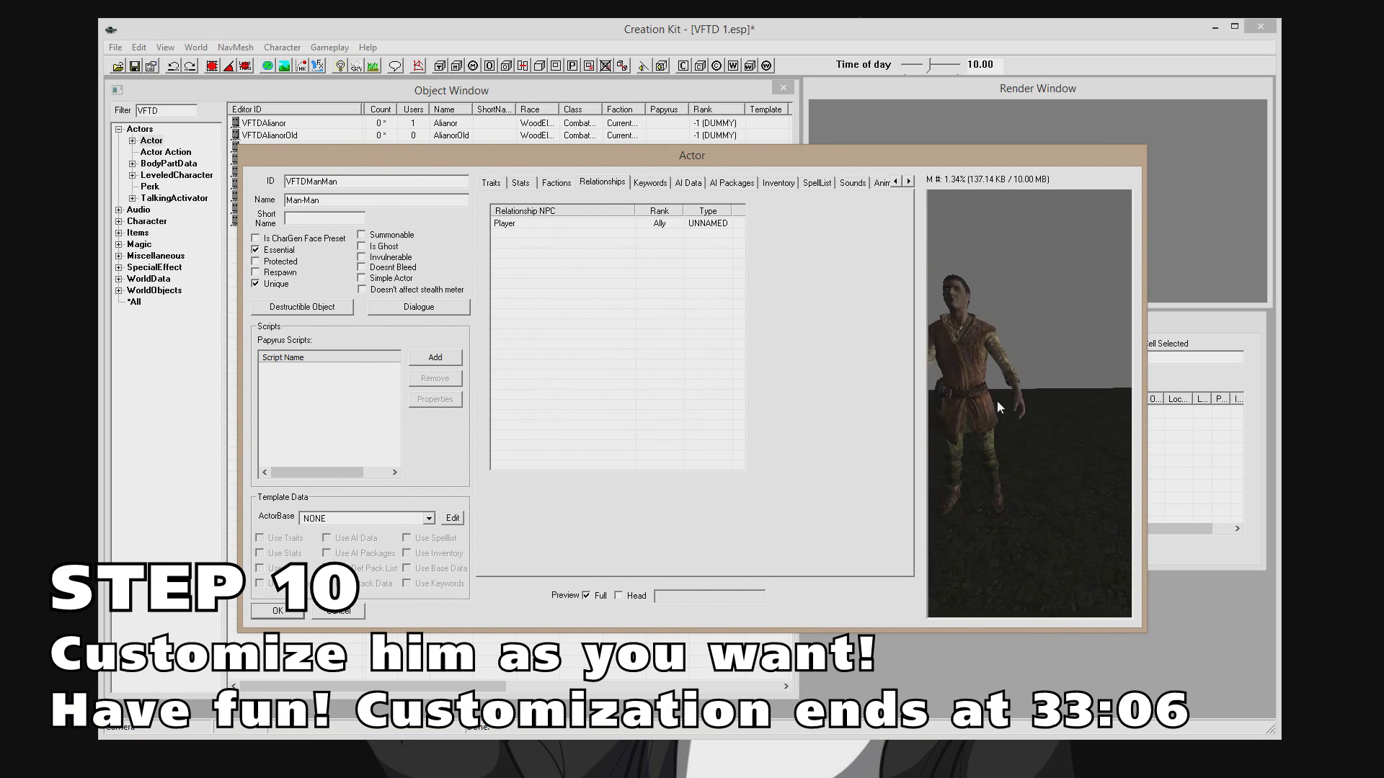
scroll(1022, 481, "up", 2)
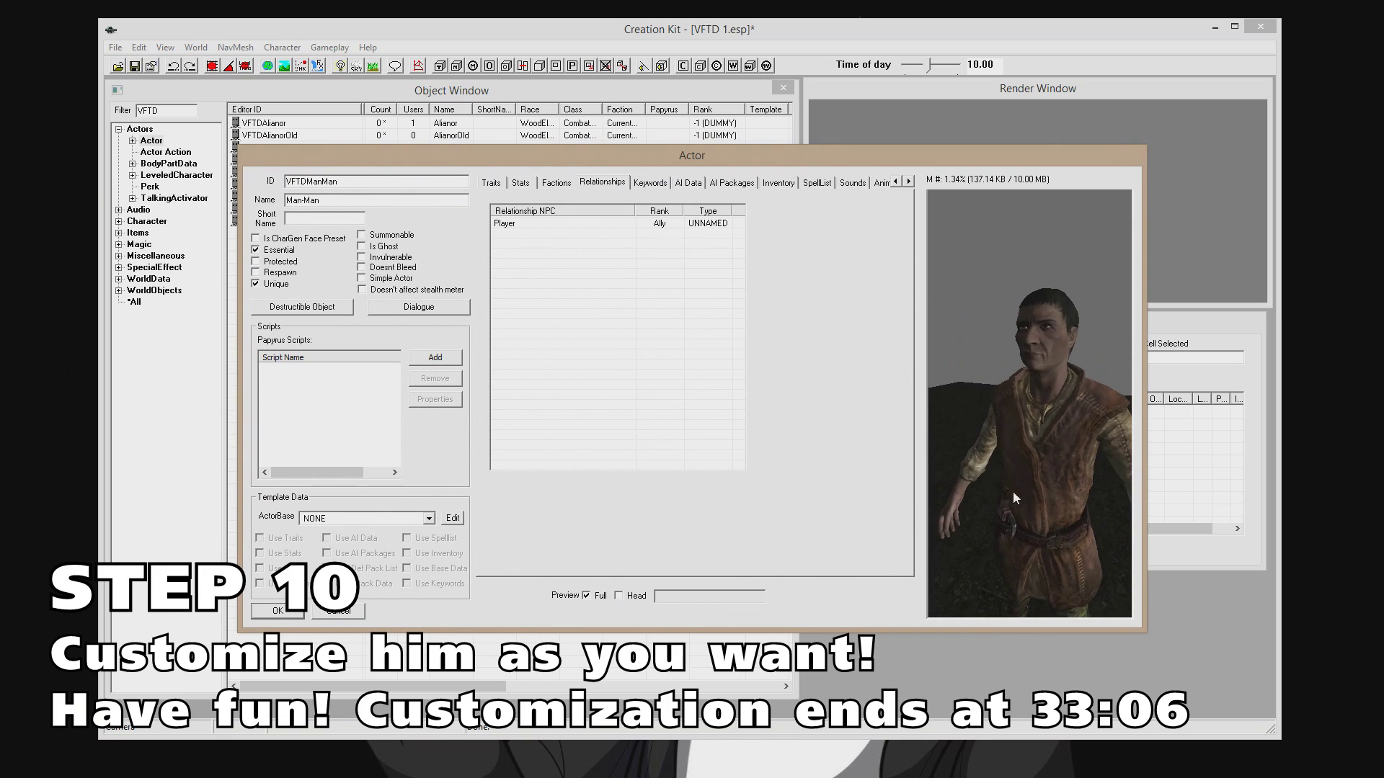
scroll(1022, 482, "up", 2)
scroll(1005, 501, "up", 1)
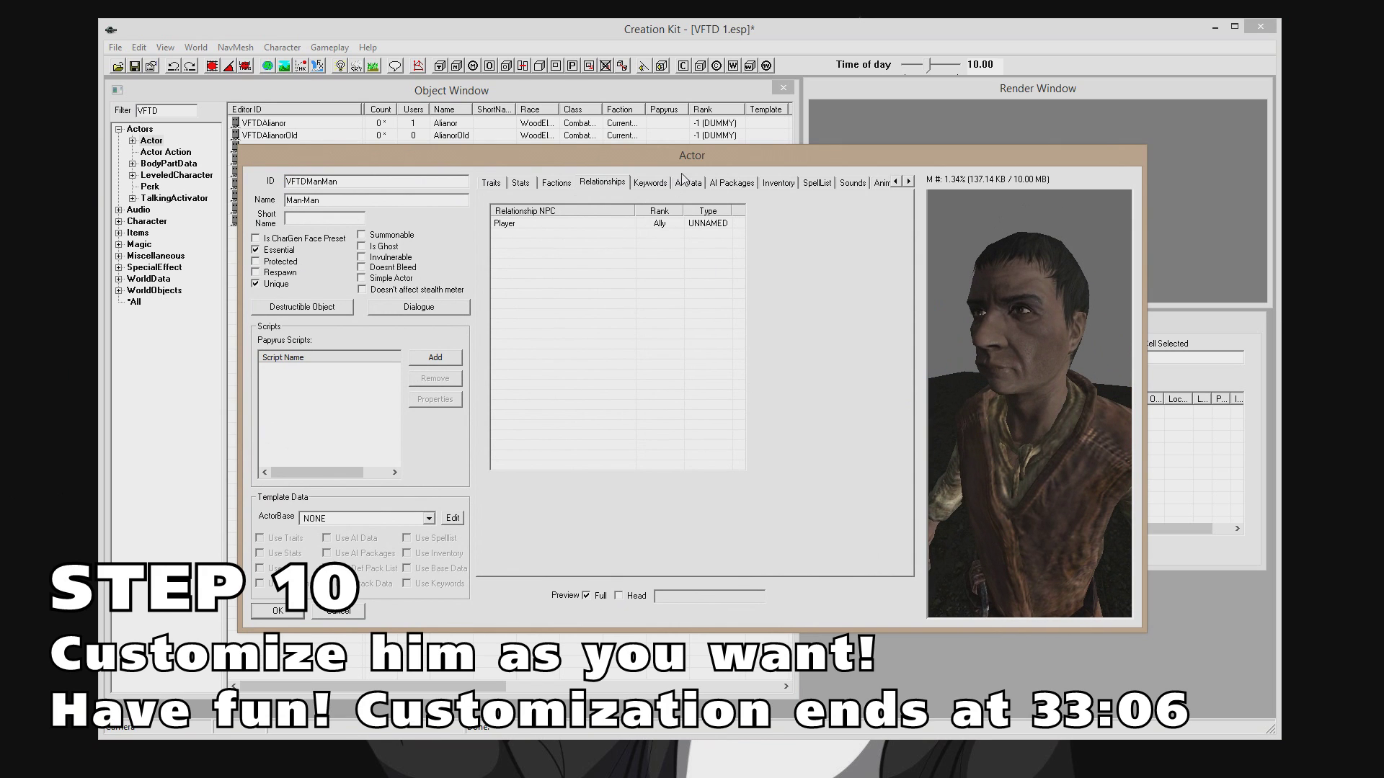
Delete all four farmer-related keywords from the actor, from FarmerLeek through JobFarmer.
left_click(652, 183)
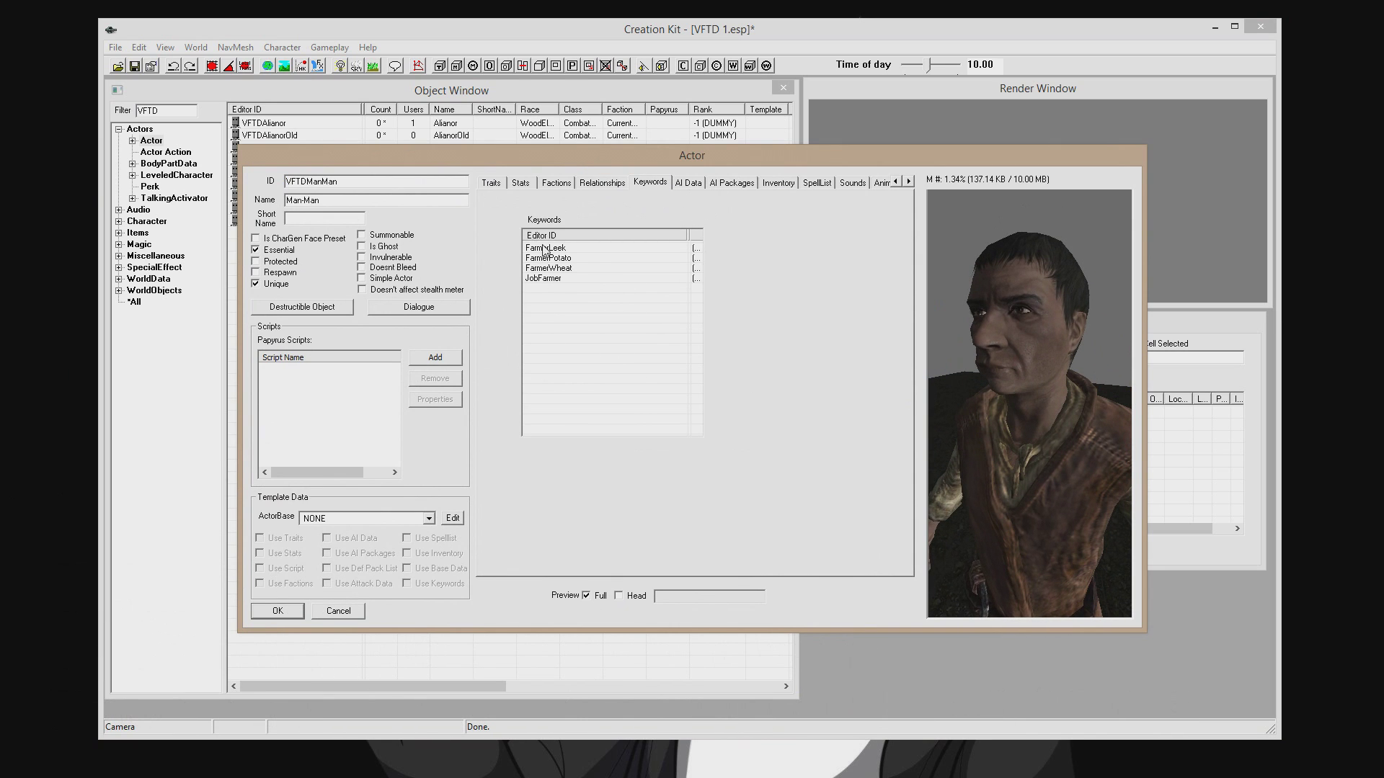
left_click(544, 249)
key("Delete")
left_click(550, 249)
key("Delete")
left_click(550, 258)
key("Delete")
left_click(548, 248)
key("Delete")
Set the actor's AI aggression to Very Aggressive.
left_click(688, 182)
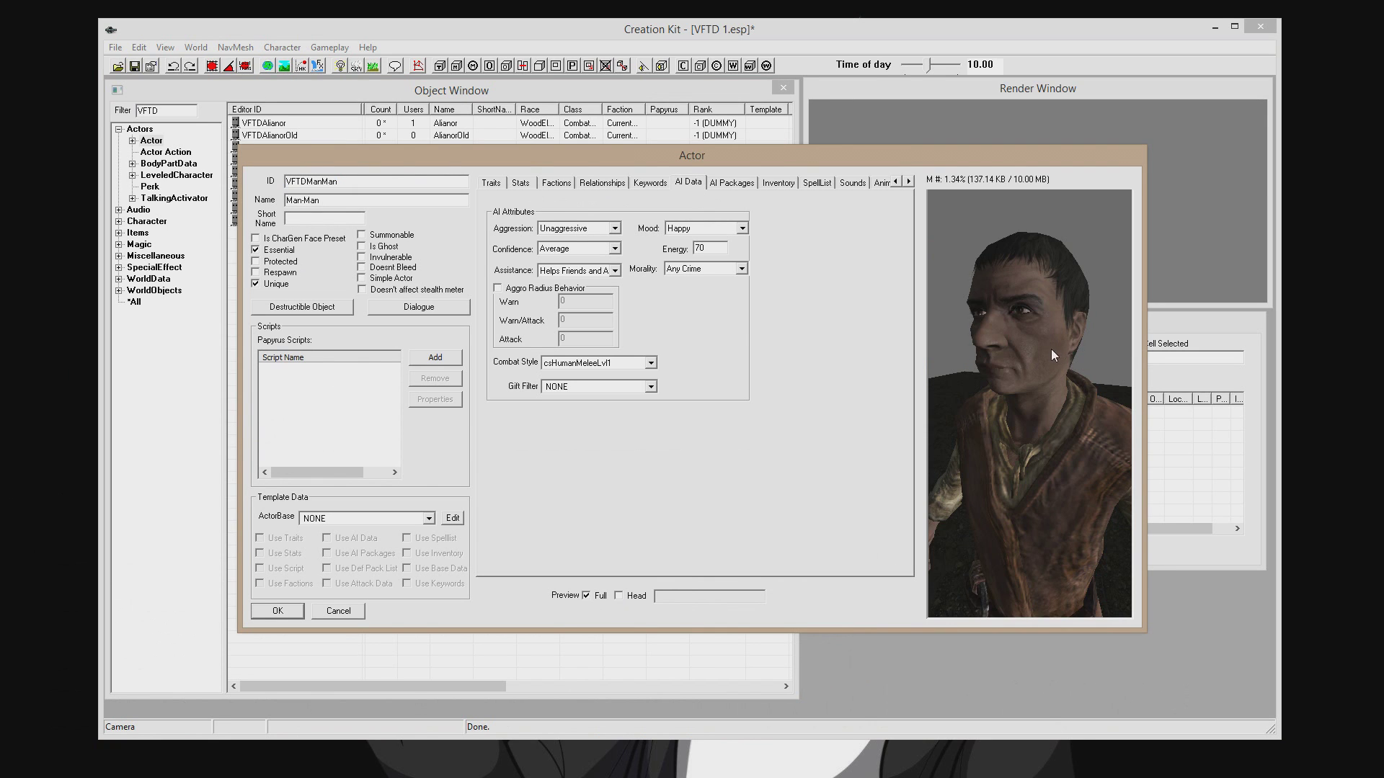
scroll(1031, 425, "down", 5)
middle_click_drag(1031, 426, 1125, 455)
left_click_drag(1100, 345, 1070, 369)
middle_click_drag(1070, 364, 1070, 370)
left_click_drag(1070, 371, 1096, 355)
middle_click_drag(1096, 355, 1115, 353)
left_click(577, 229)
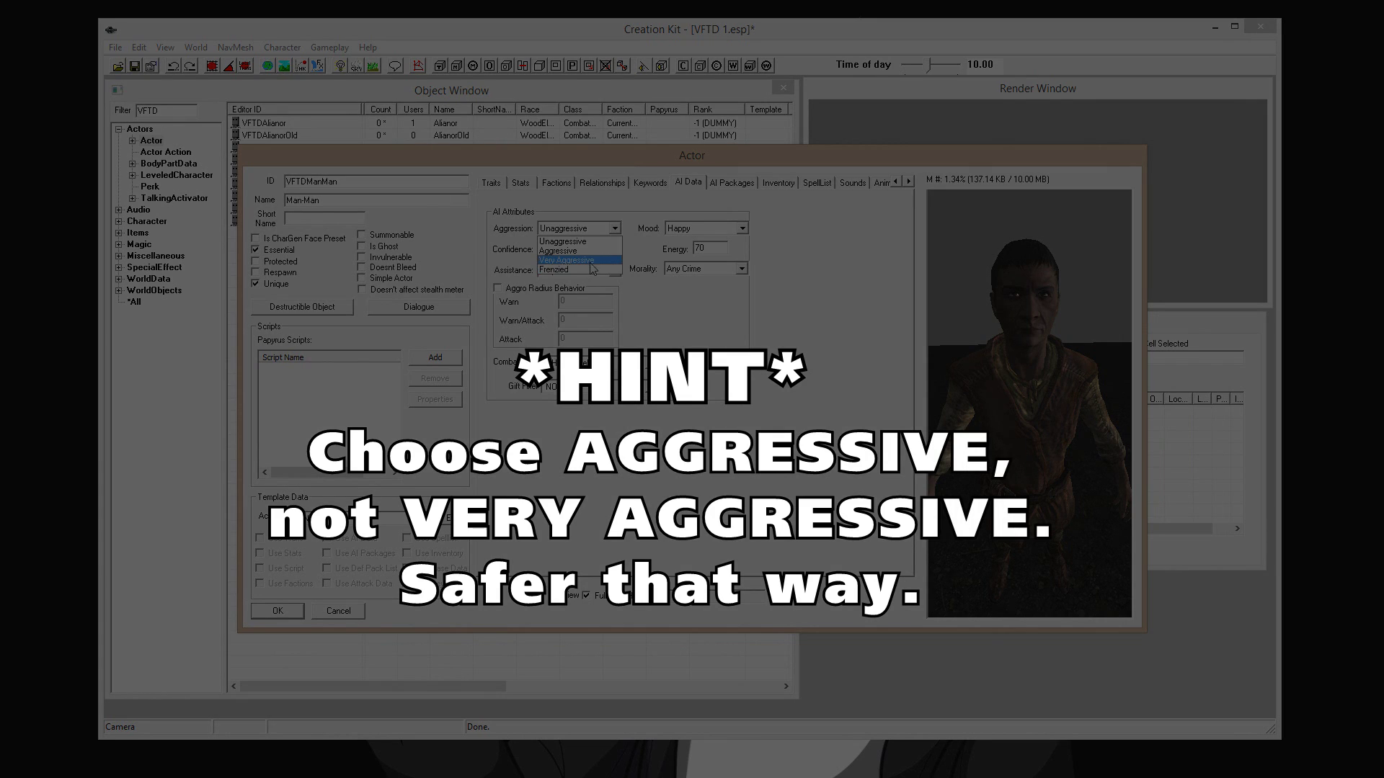
left_click(590, 261)
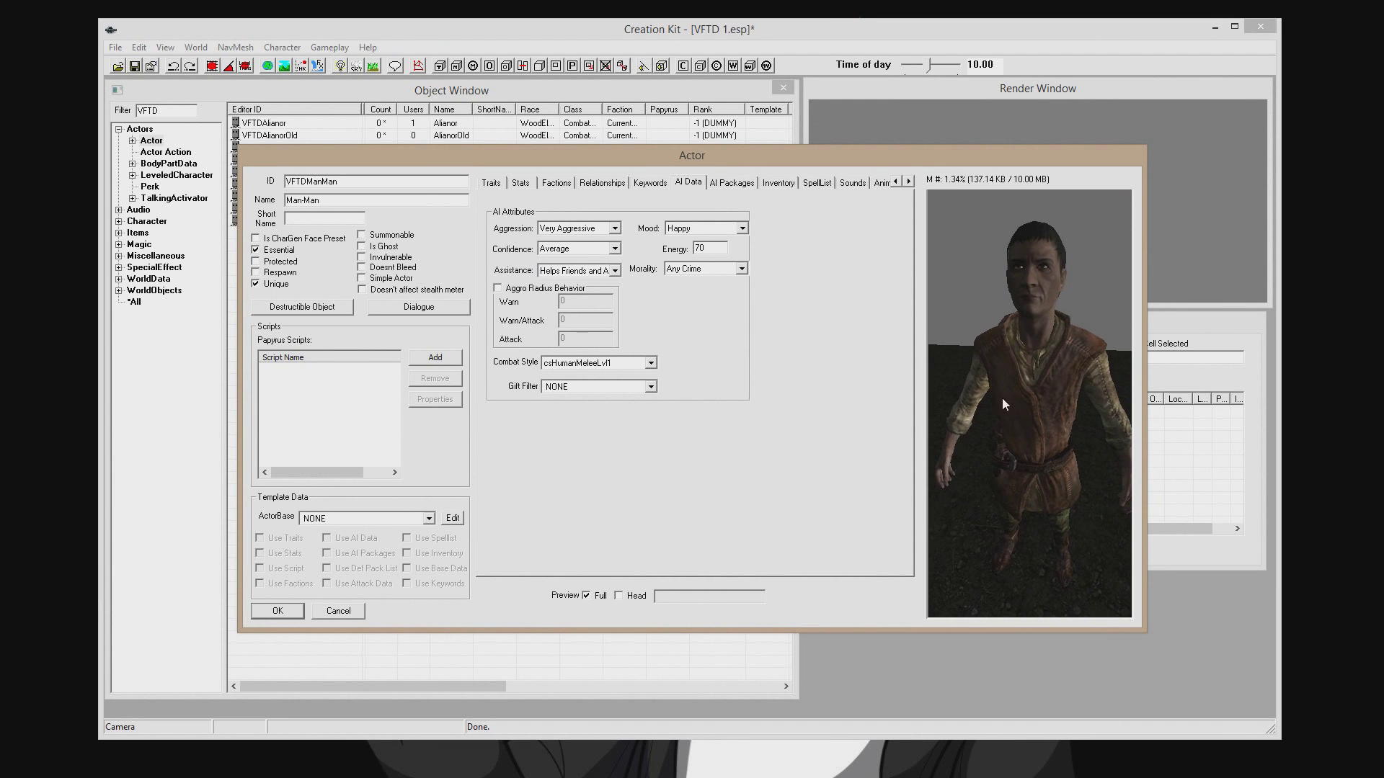
Set the actor's mood to Neutral and energy to 50.
left_click(743, 229)
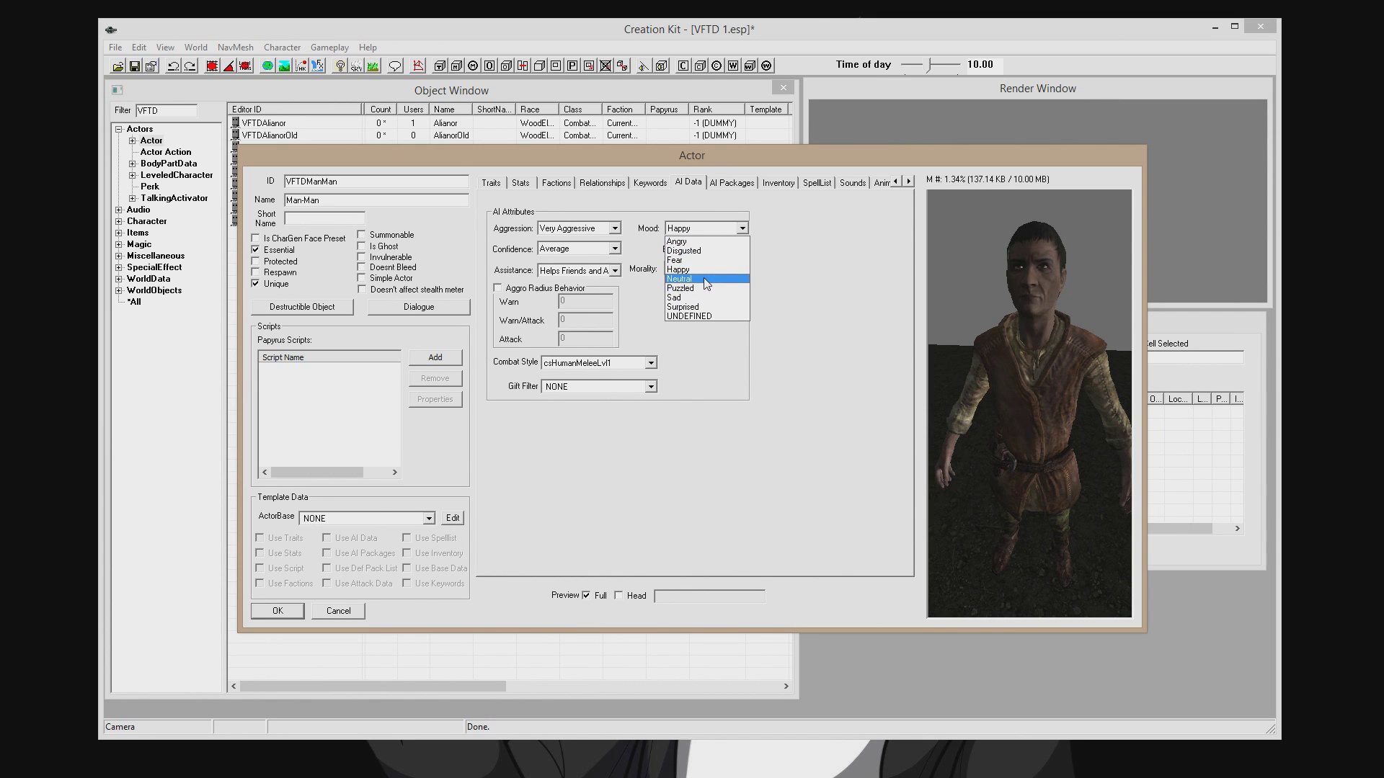
left_click(723, 279)
double_click(716, 251)
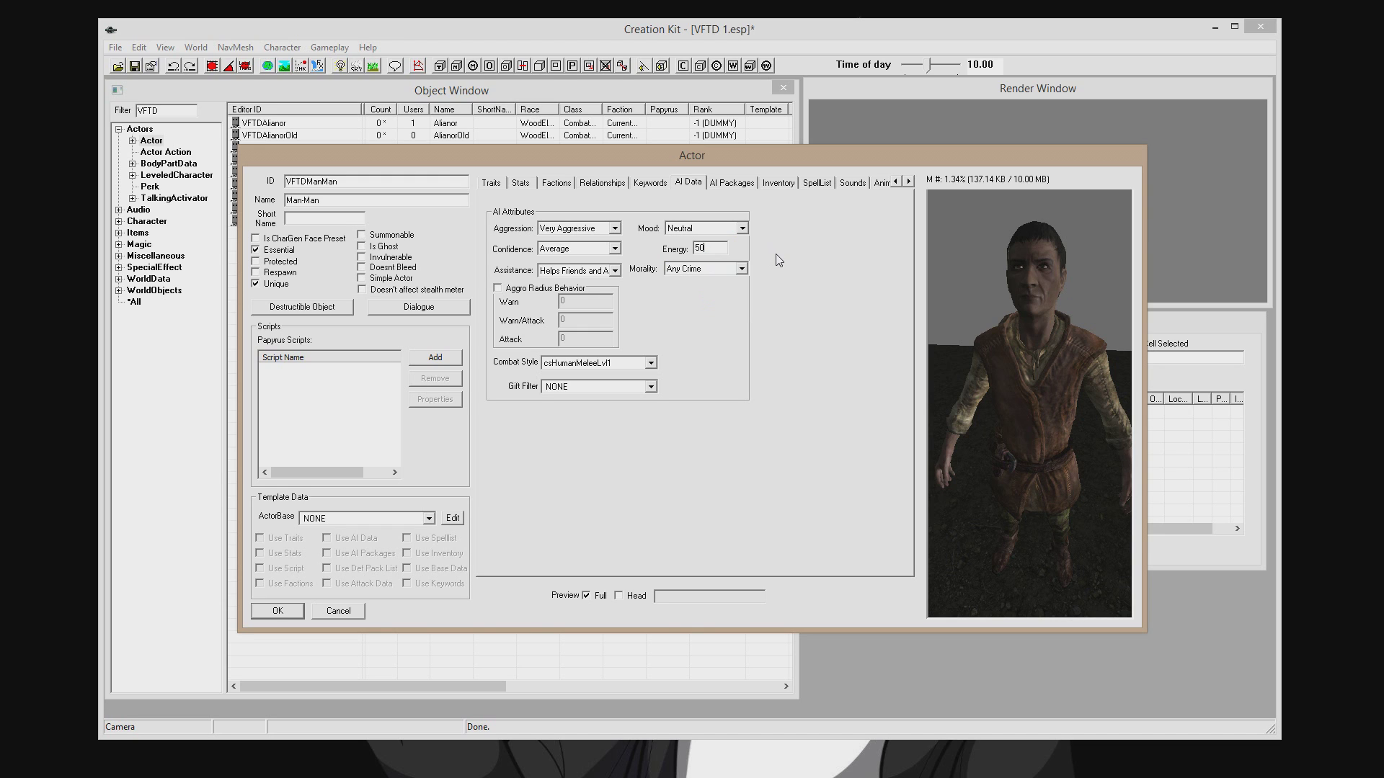
Set the actor's mood to Angry and energy to 90, choosing Any Crime for morality.
left_click(728, 228)
left_click(717, 247)
double_click(716, 247)
left_click(732, 270)
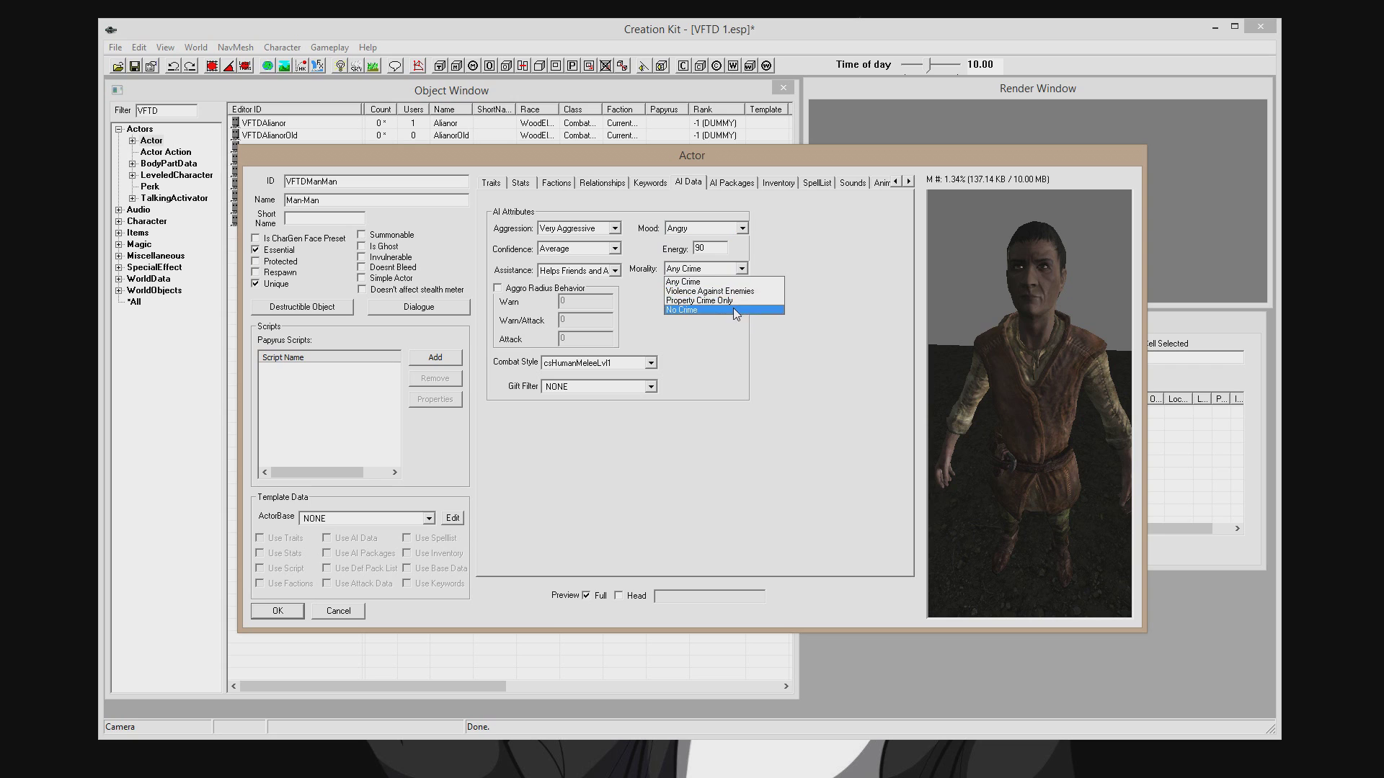
left_click(714, 281)
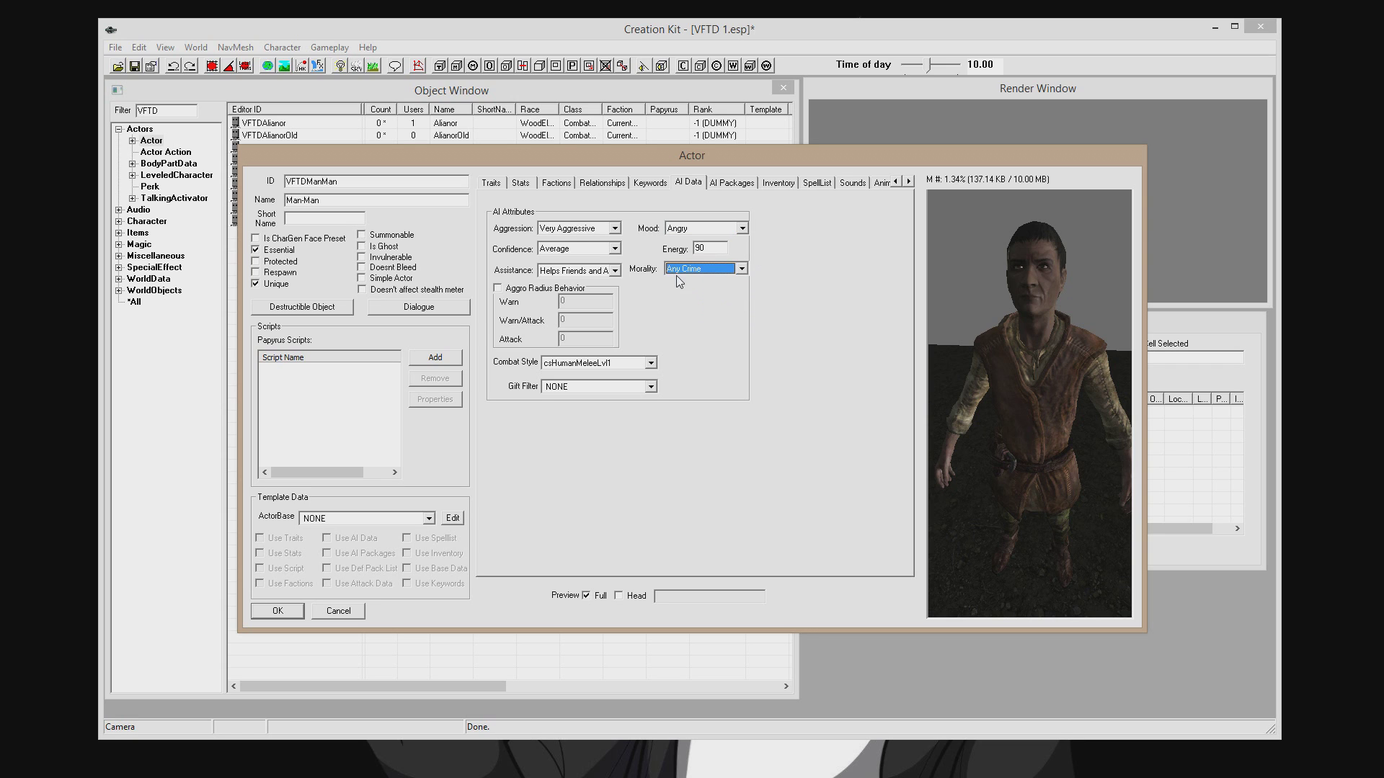
Check the assistance options and set the actor's confidence to Foolhardy.
left_click(615, 270)
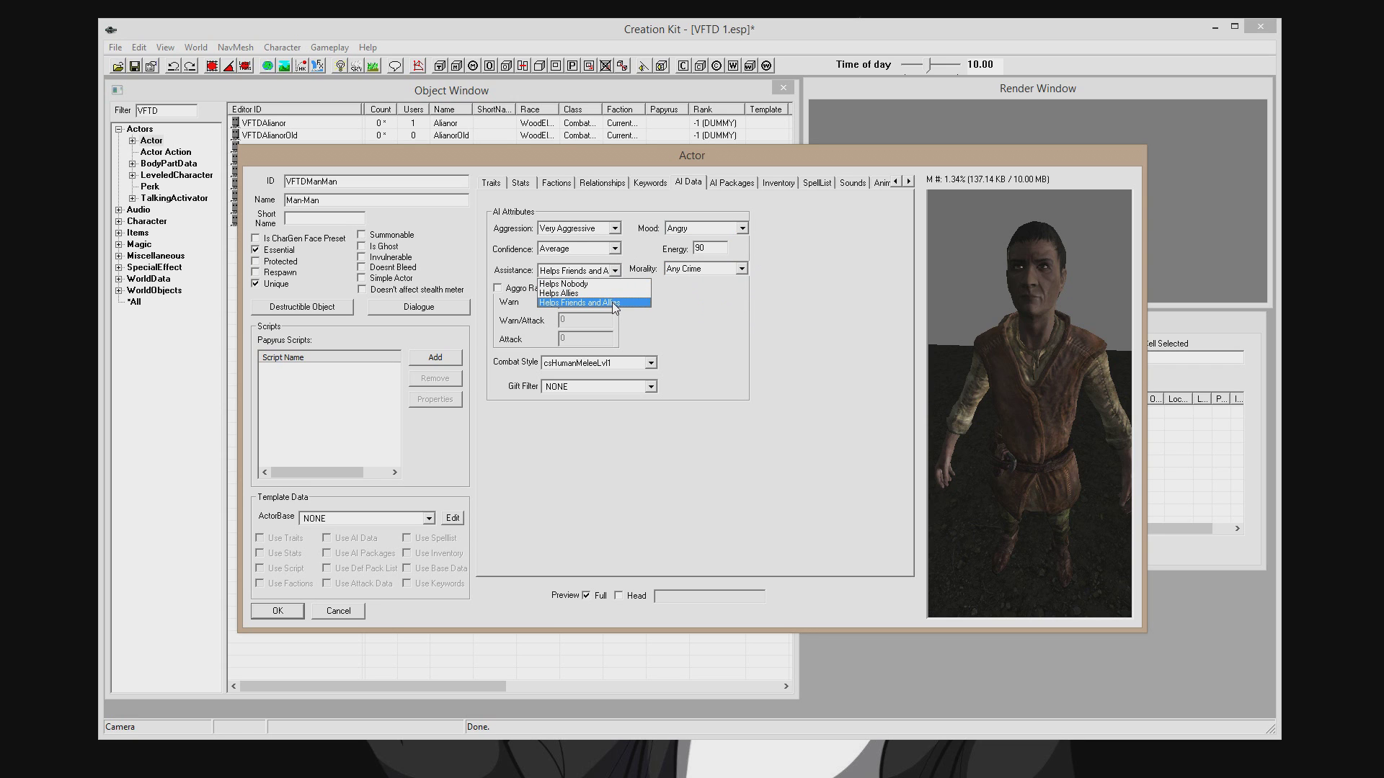
left_click(615, 249)
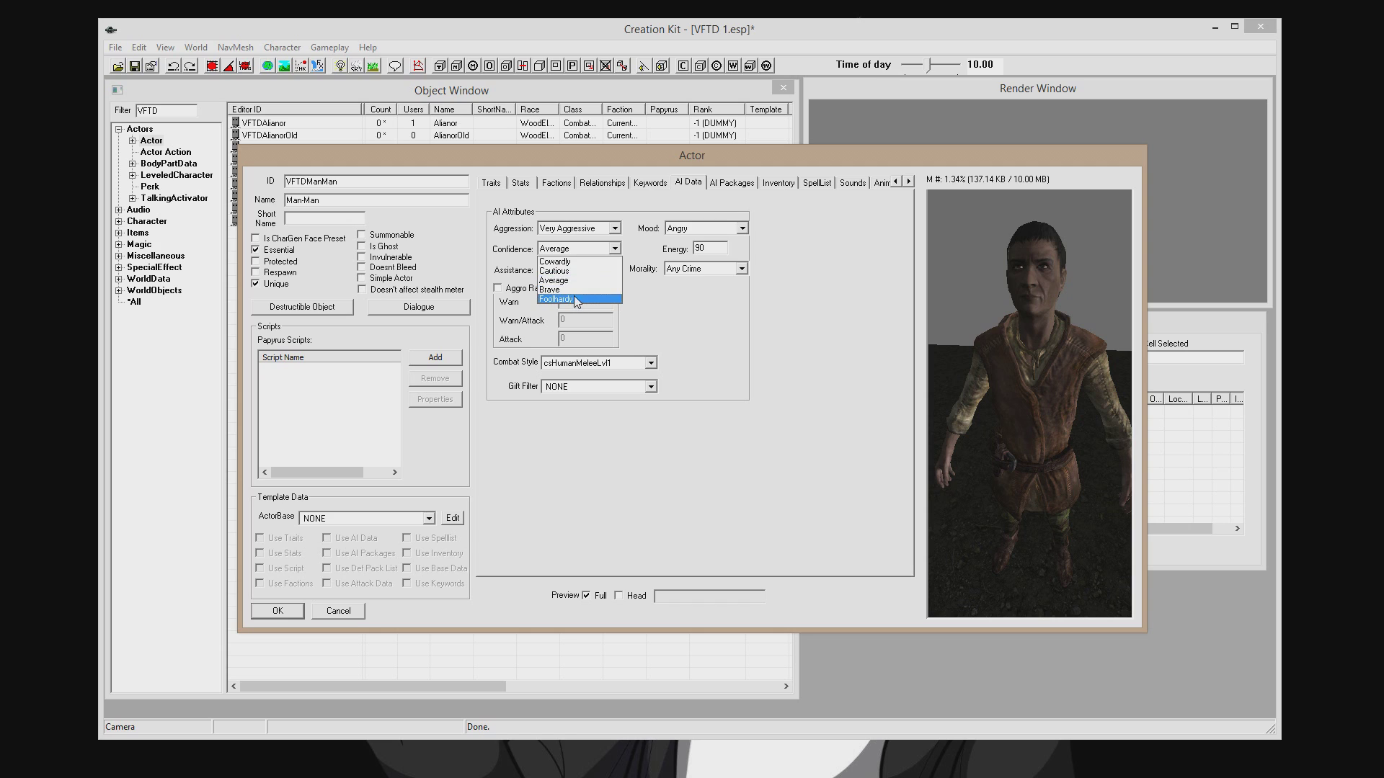
left_click(573, 297)
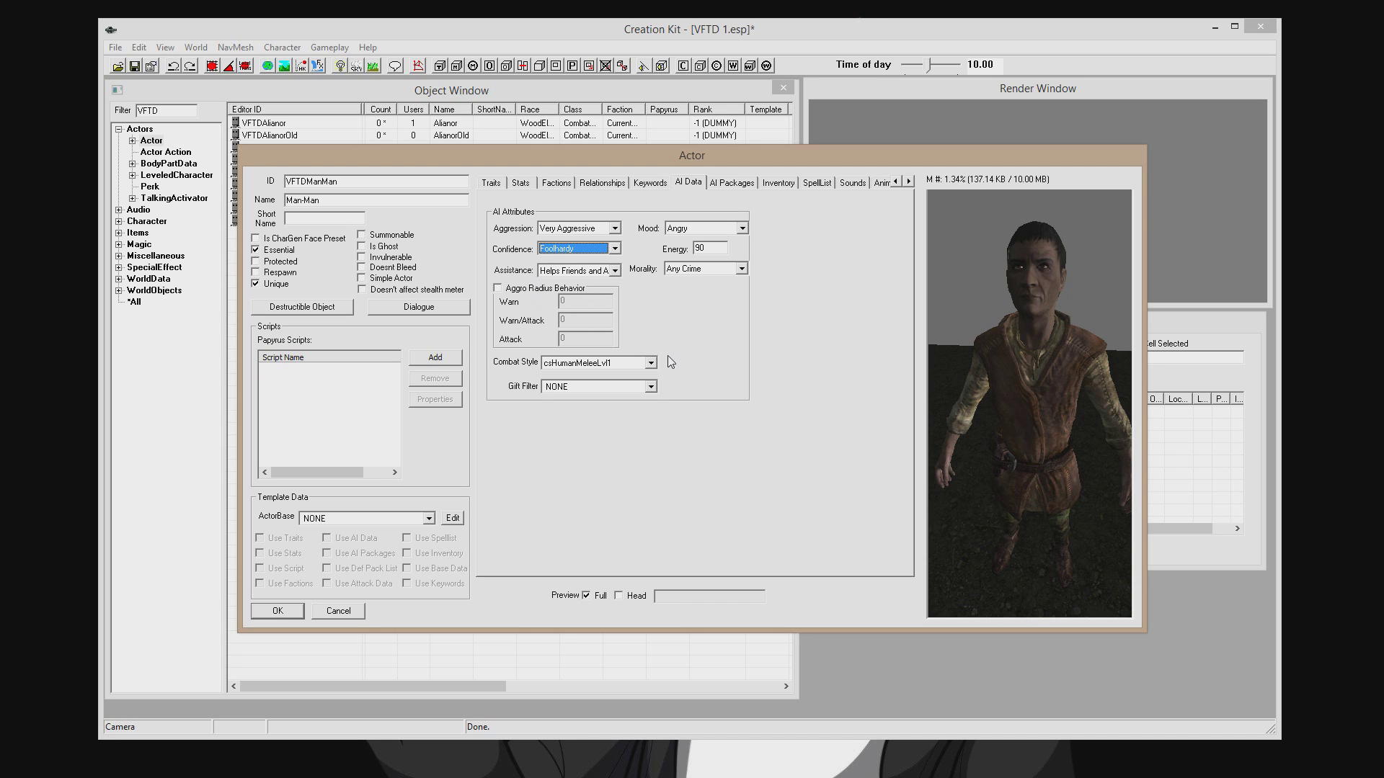
Browse the available combat styles and assign csForswornBerserkerLow to the actor.
left_click(650, 363)
scroll(652, 402, "down", 10)
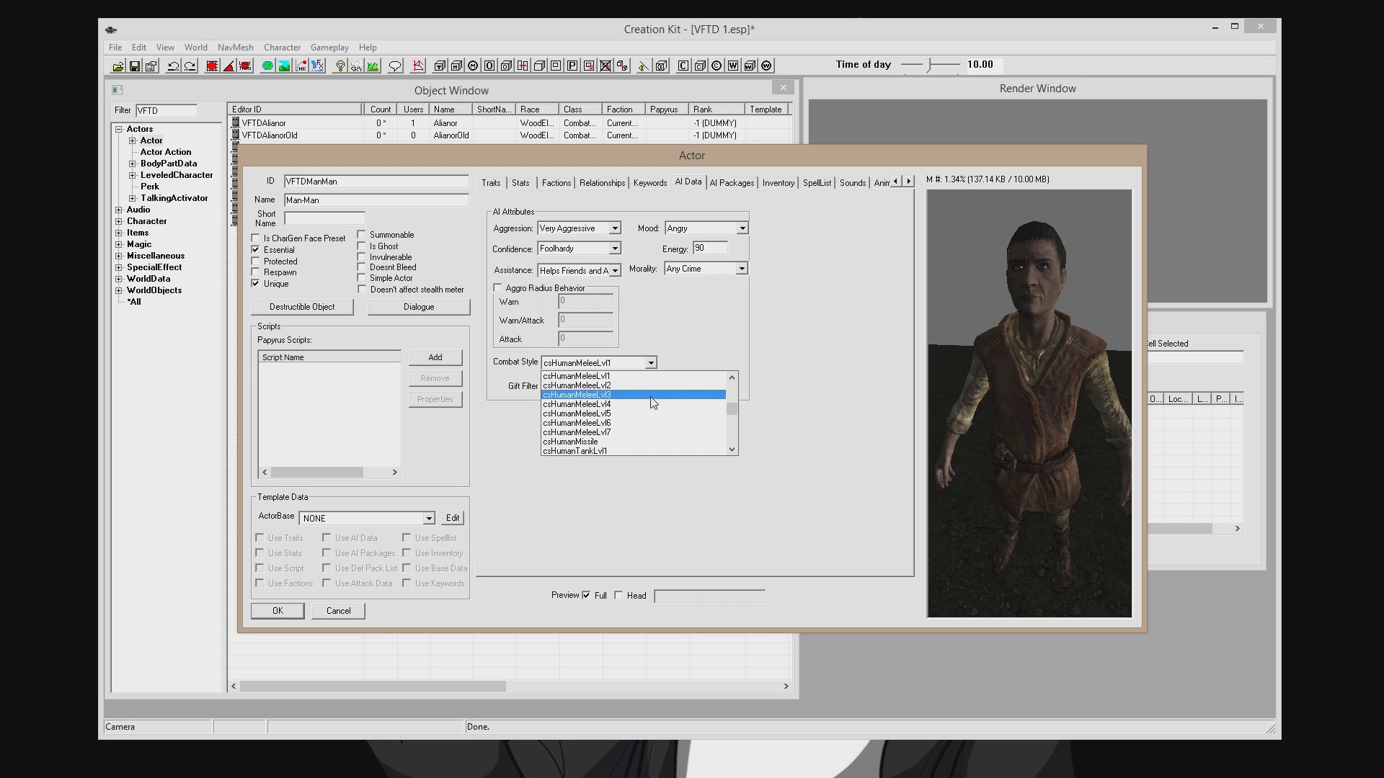
scroll(652, 402, "down", 12)
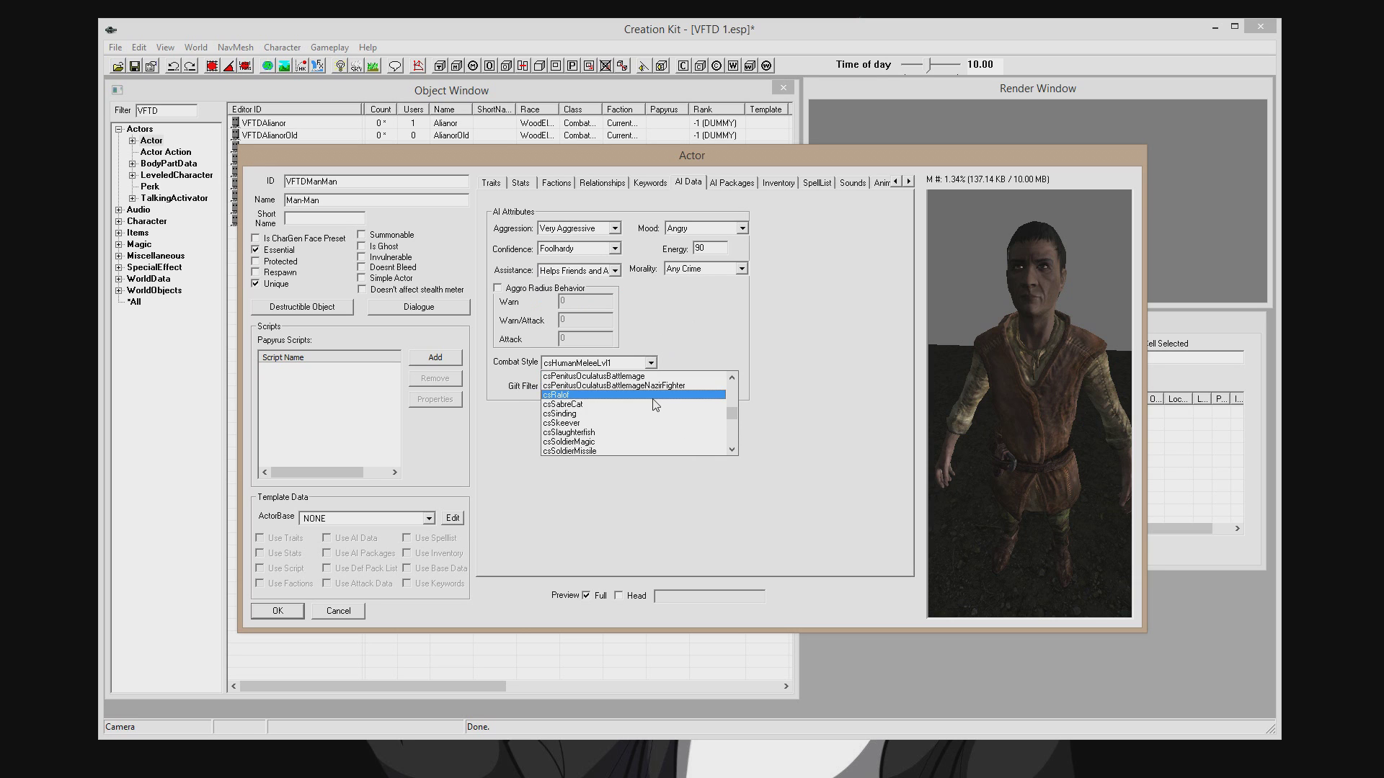
scroll(672, 417, "up", 20)
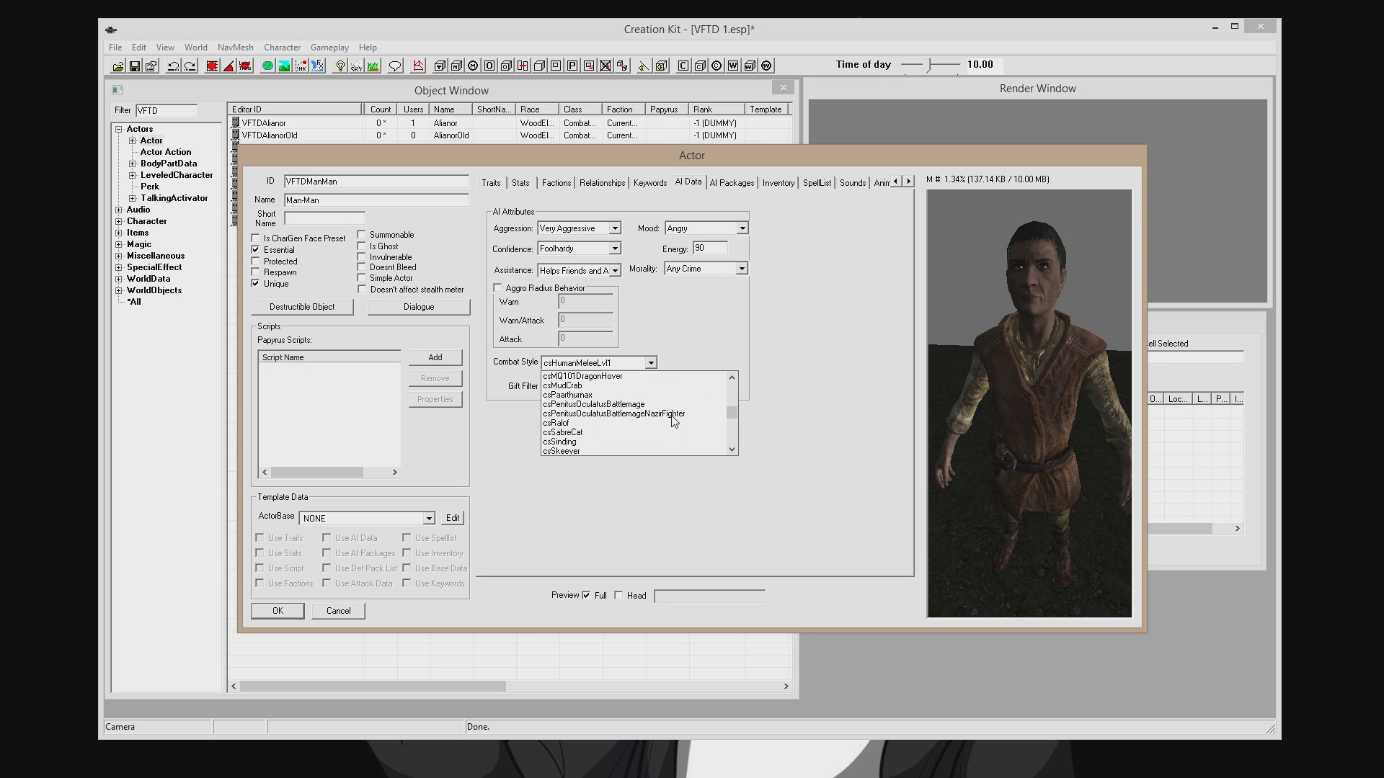
scroll(663, 417, "up", 3)
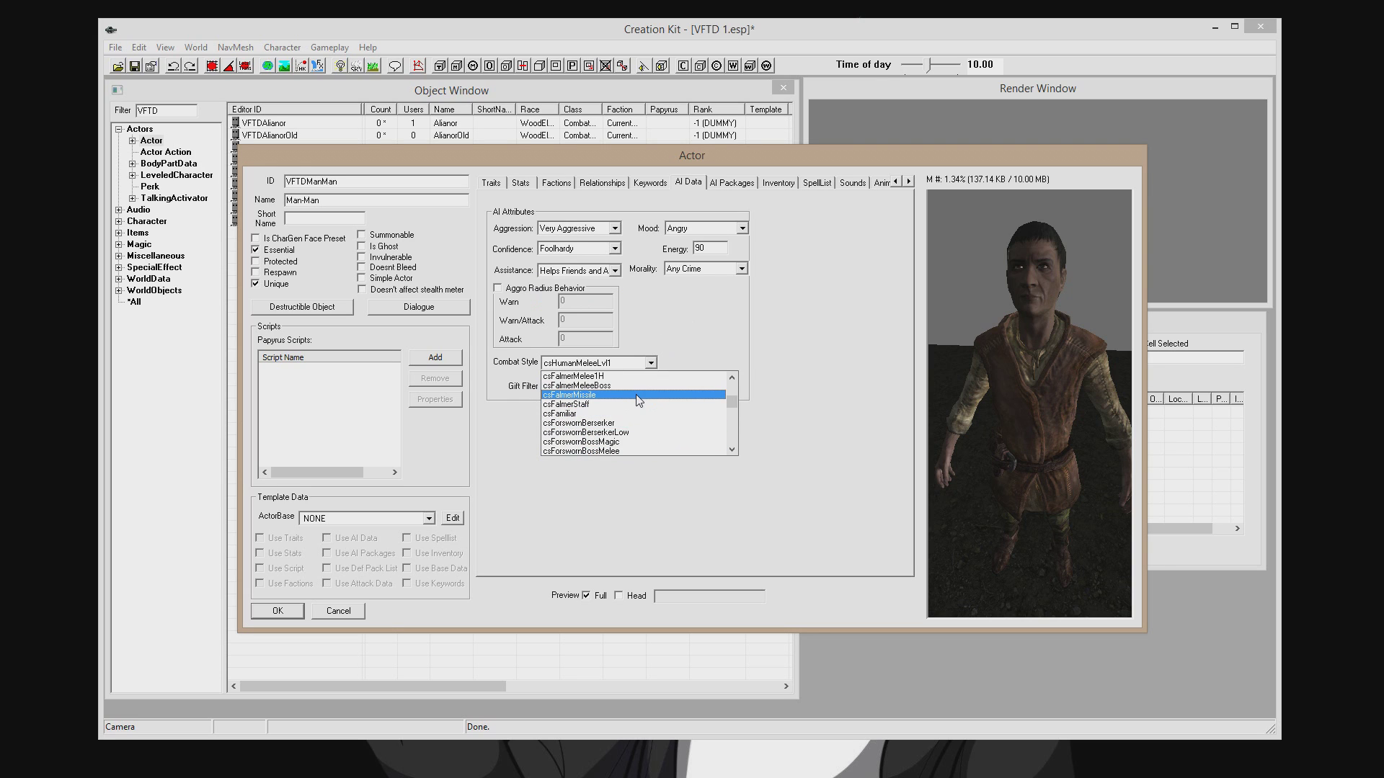
scroll(634, 397, "down", 1)
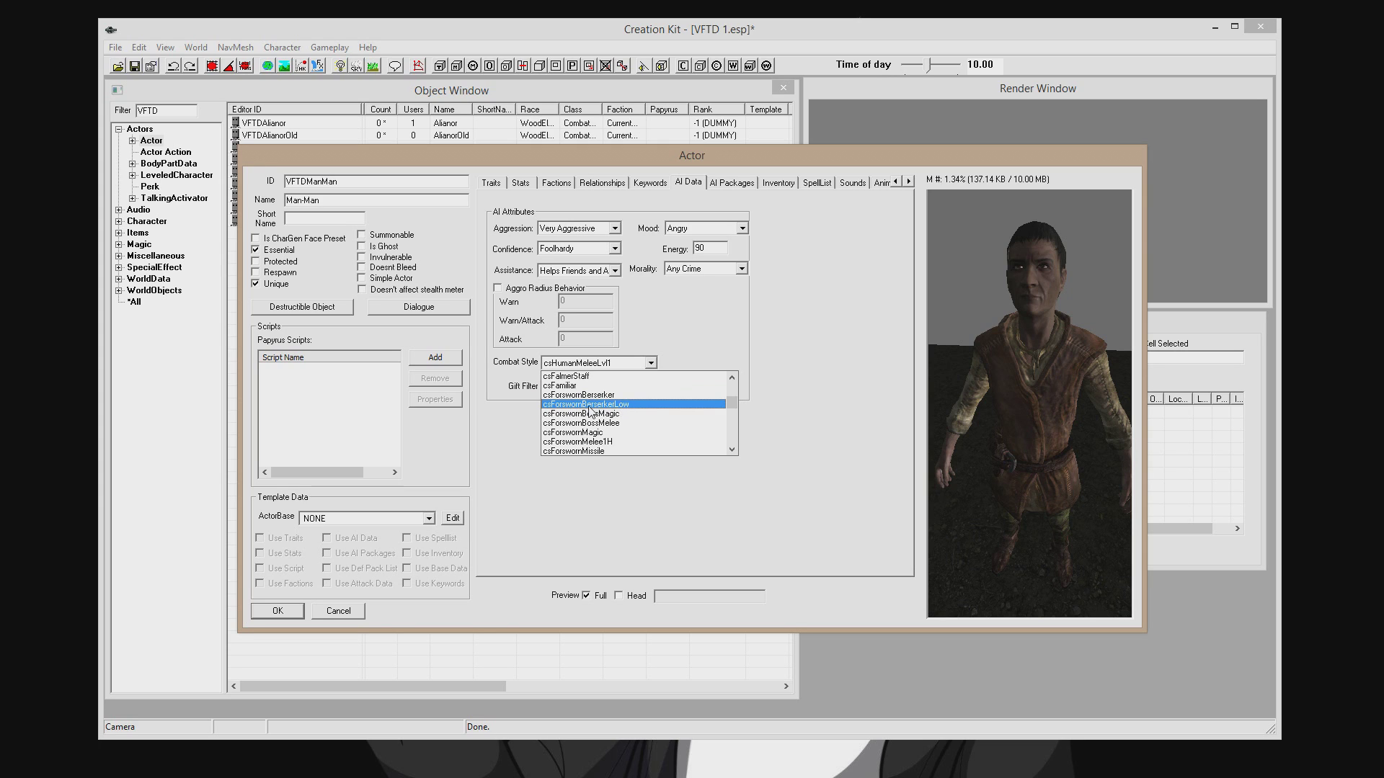
left_click(648, 406)
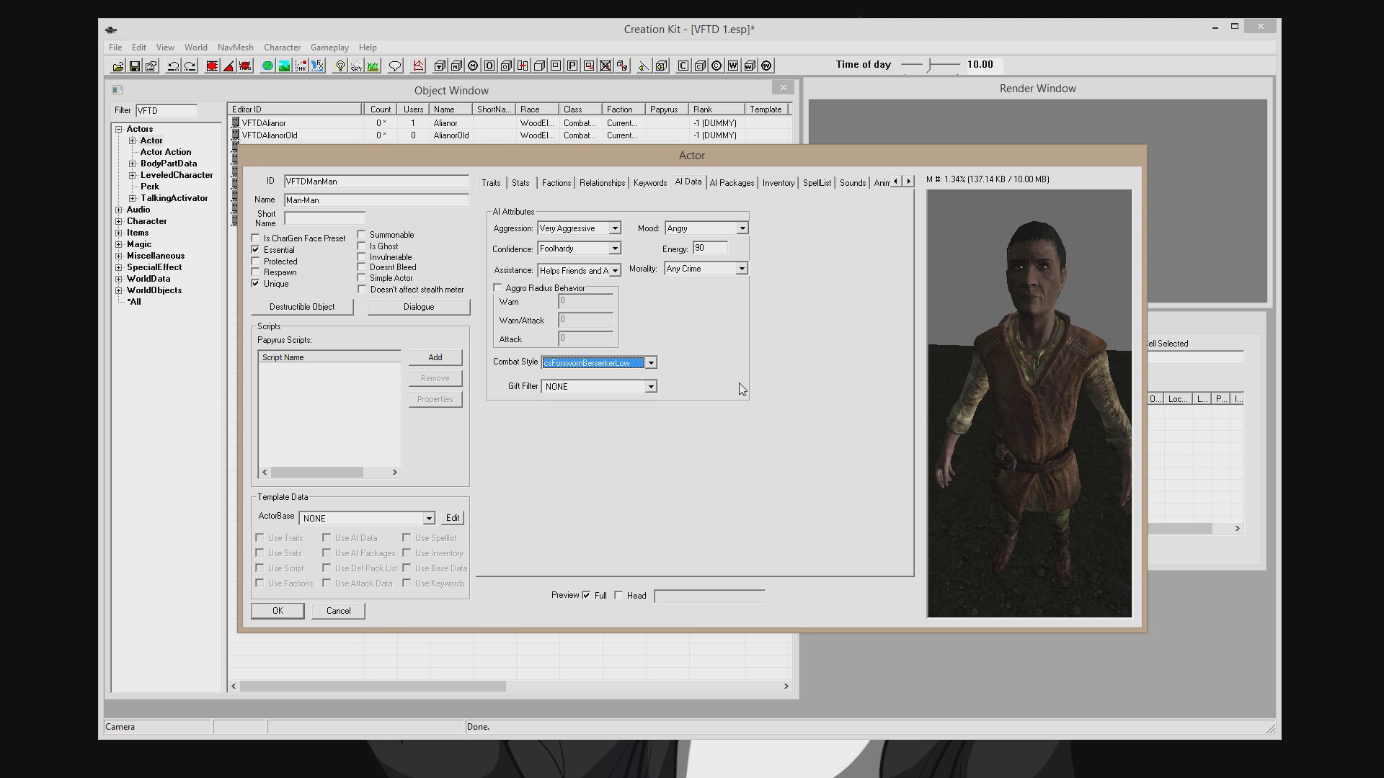
Delete all the Snow-Shod Farm packages from the actor's AI package list.
left_click(728, 183)
left_click_drag(533, 292, 515, 241)
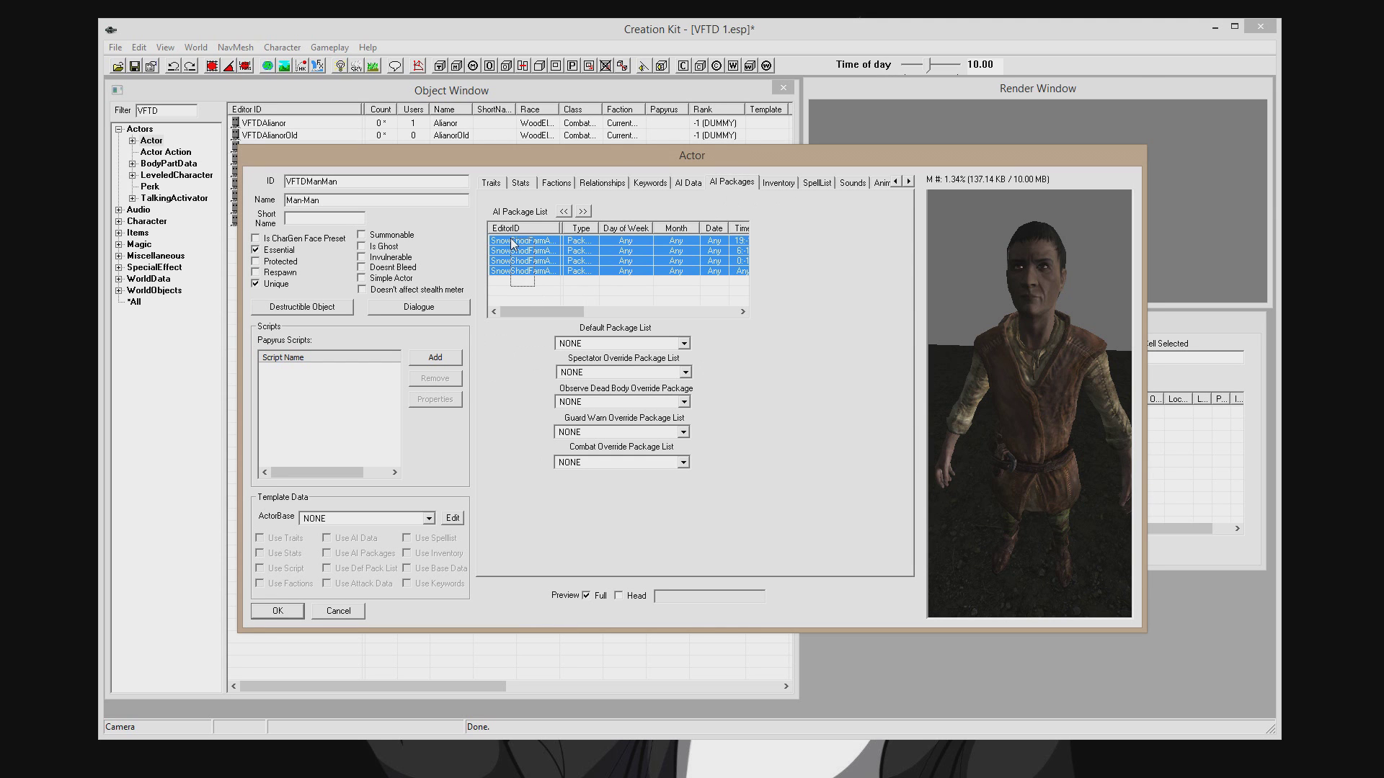
key("Delete")
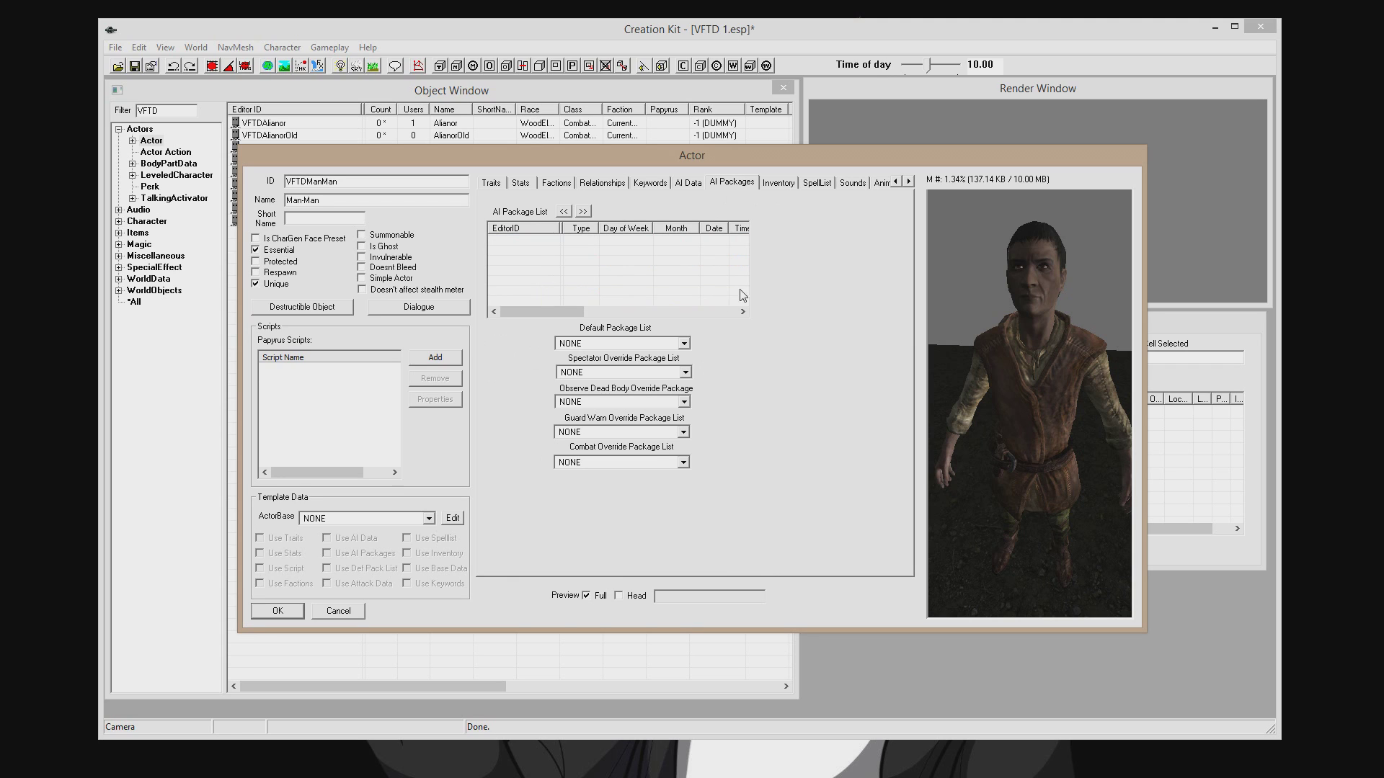
Open the actor's inventory settings and check its current outfits and items.
left_click(909, 182)
left_click(909, 182)
left_click(909, 182)
left_click(909, 181)
left_click(627, 183)
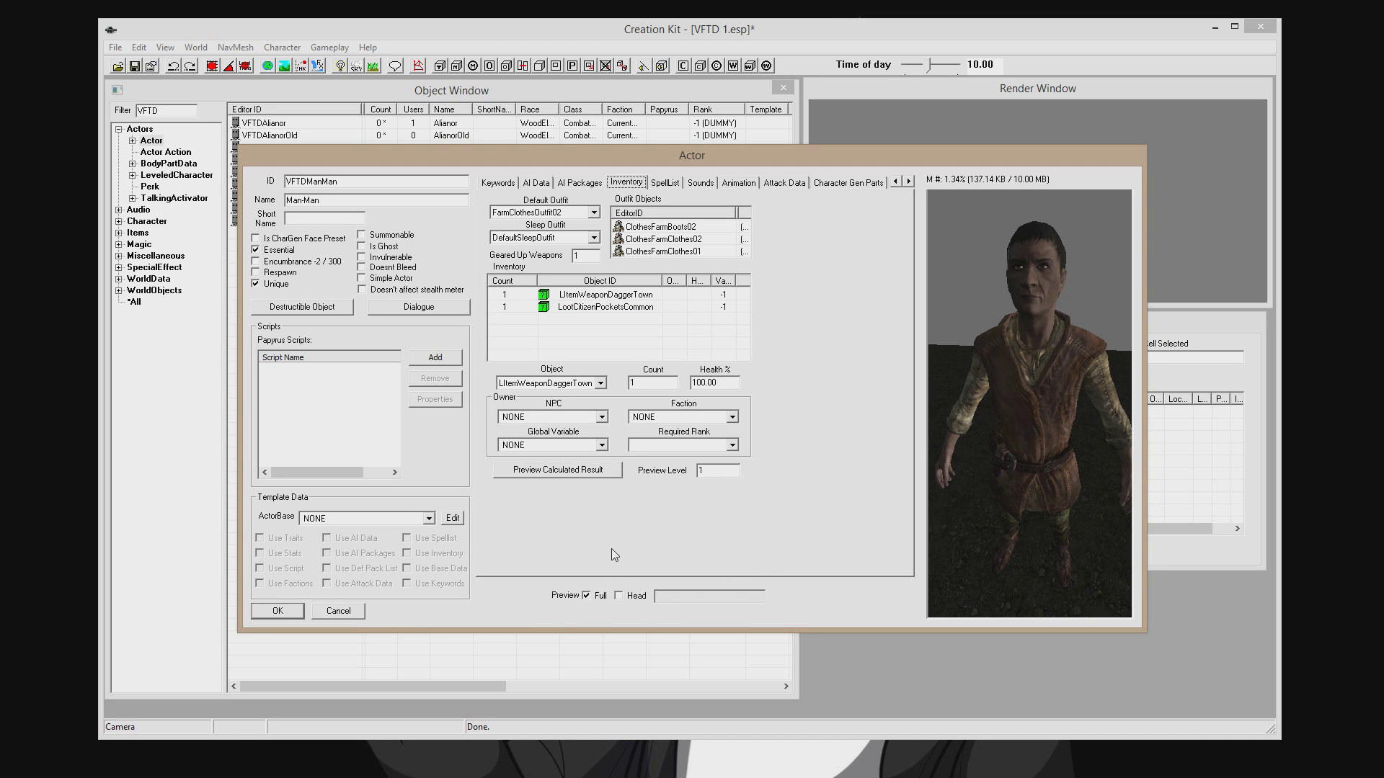
left_click(1027, 375)
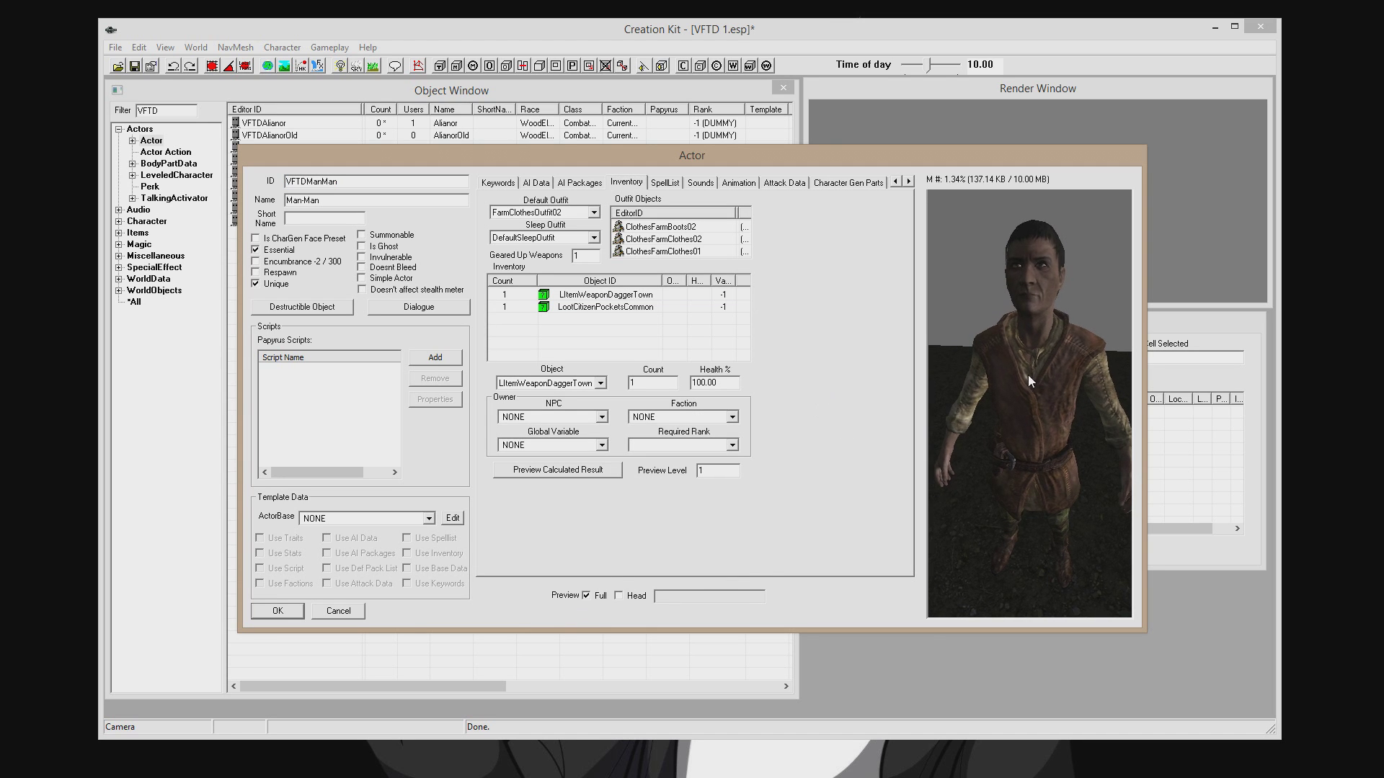
Try FarmClothesOutfit02WithHat, then FineClothesOutfit02withGloves as the actor's default outfit and refresh the full preview.
left_click(595, 214)
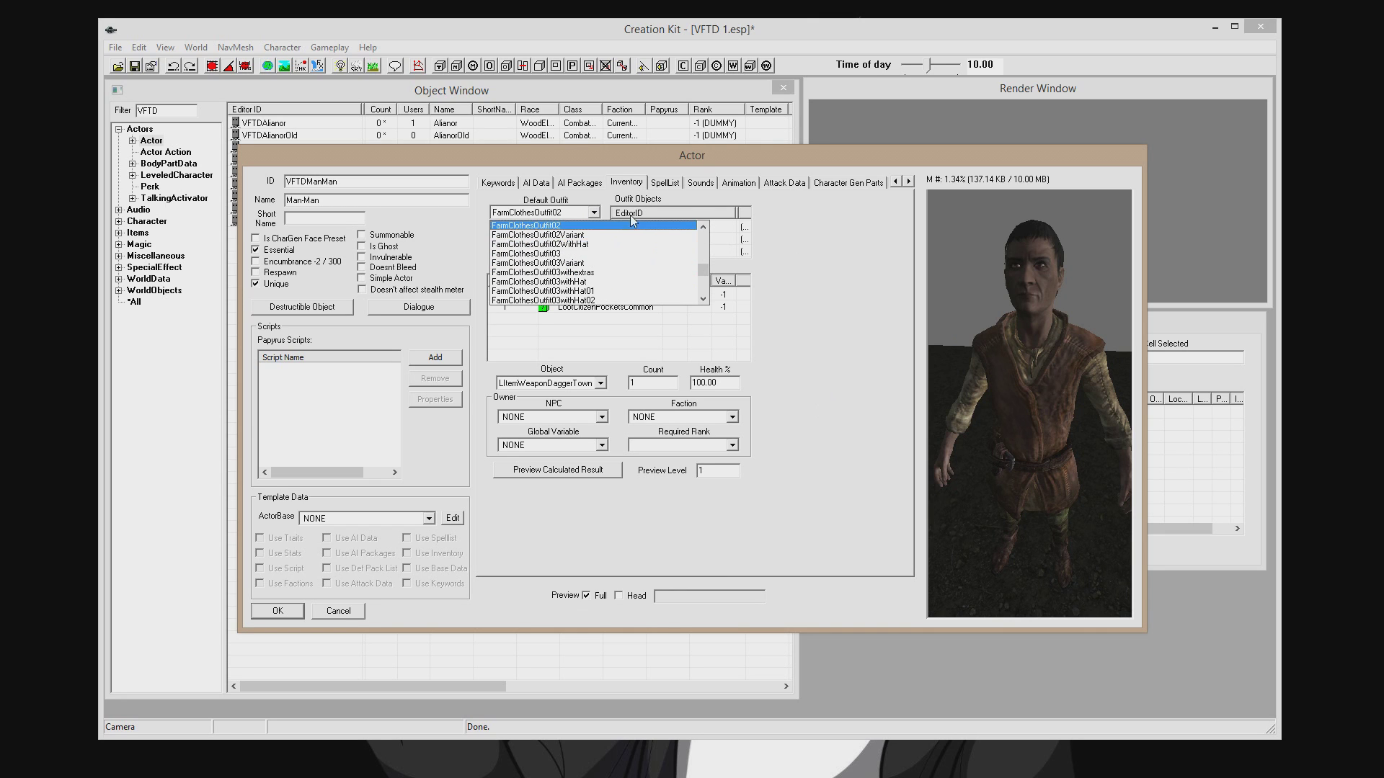
left_click(554, 244)
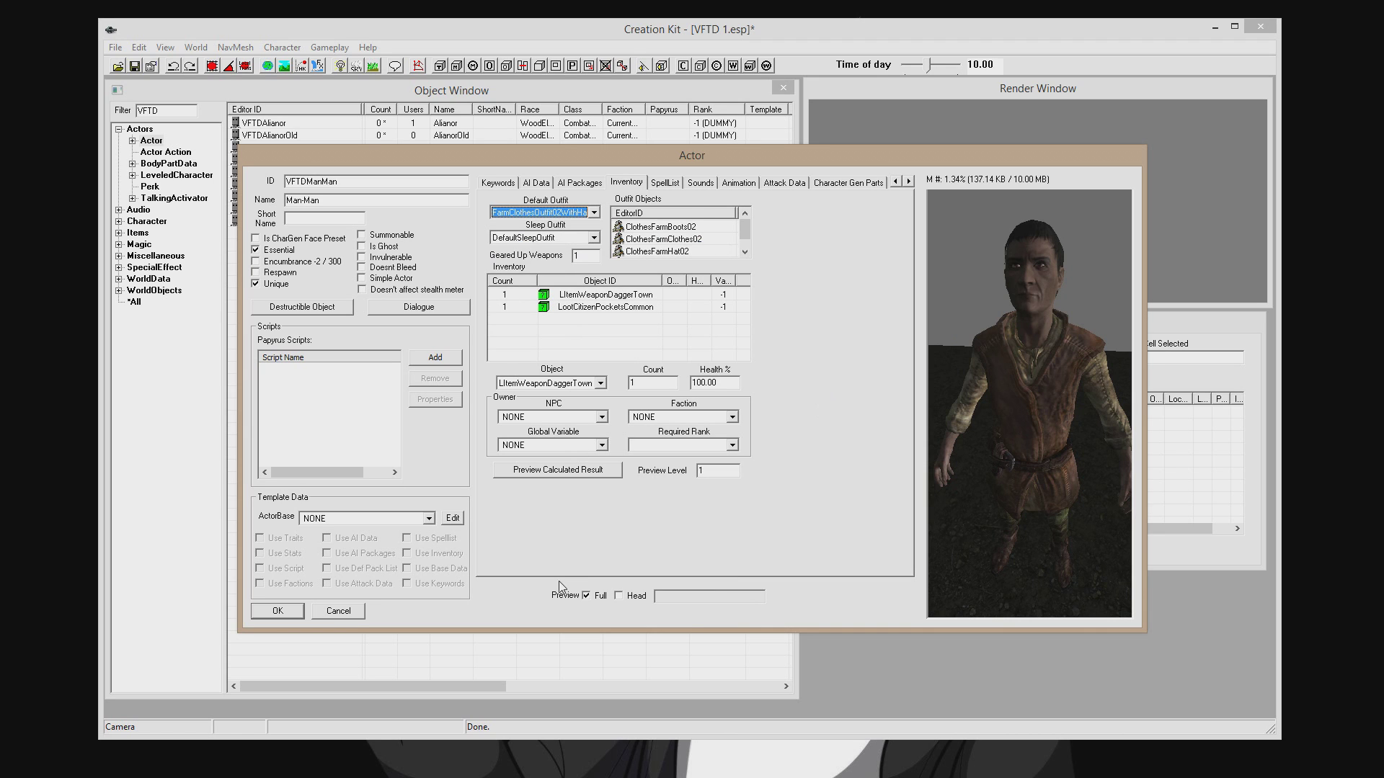
left_click(555, 213)
scroll(555, 225, "down", 3)
left_click(557, 261)
left_click(601, 595)
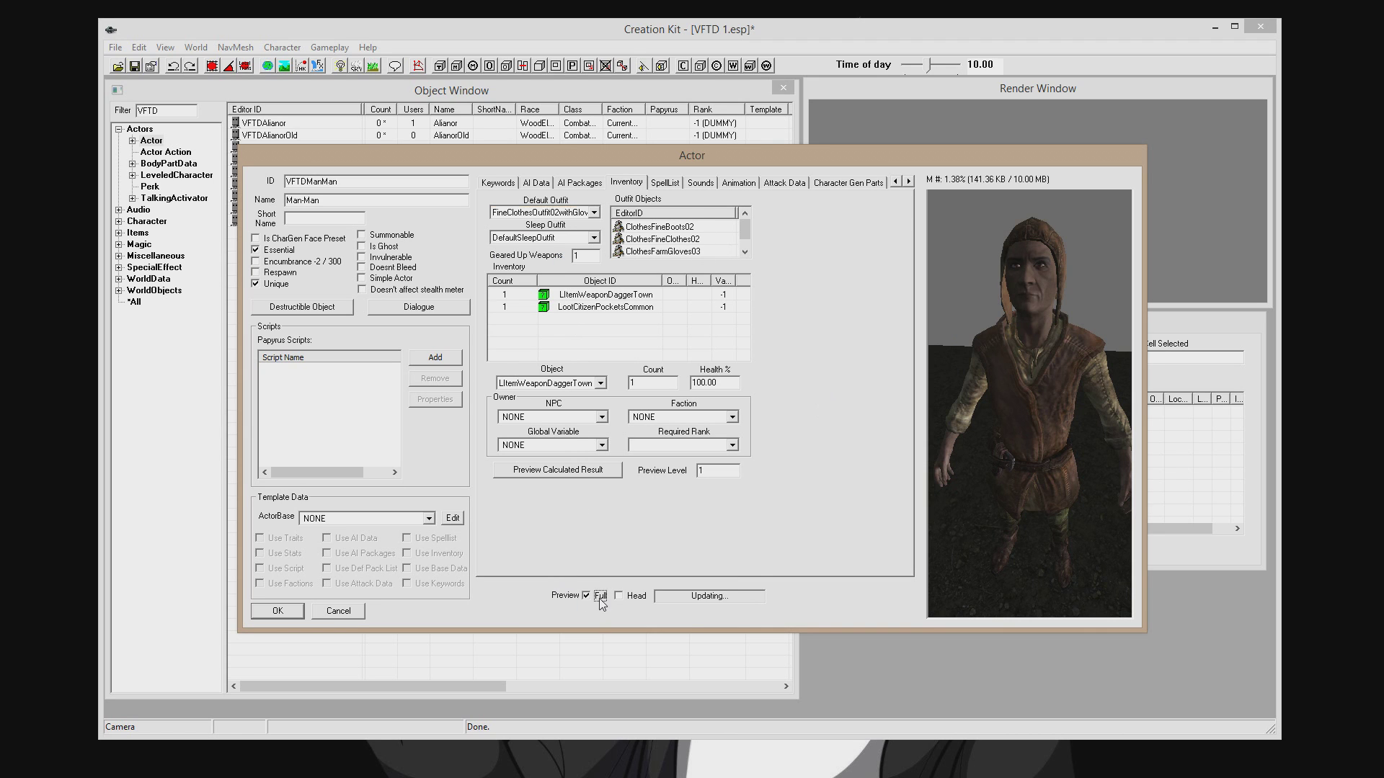
left_click(601, 596)
Try GuardOutfitHjaalmarch as the actor's default outfit and refresh the full preview.
left_click(532, 212)
scroll(543, 259, "down", 3)
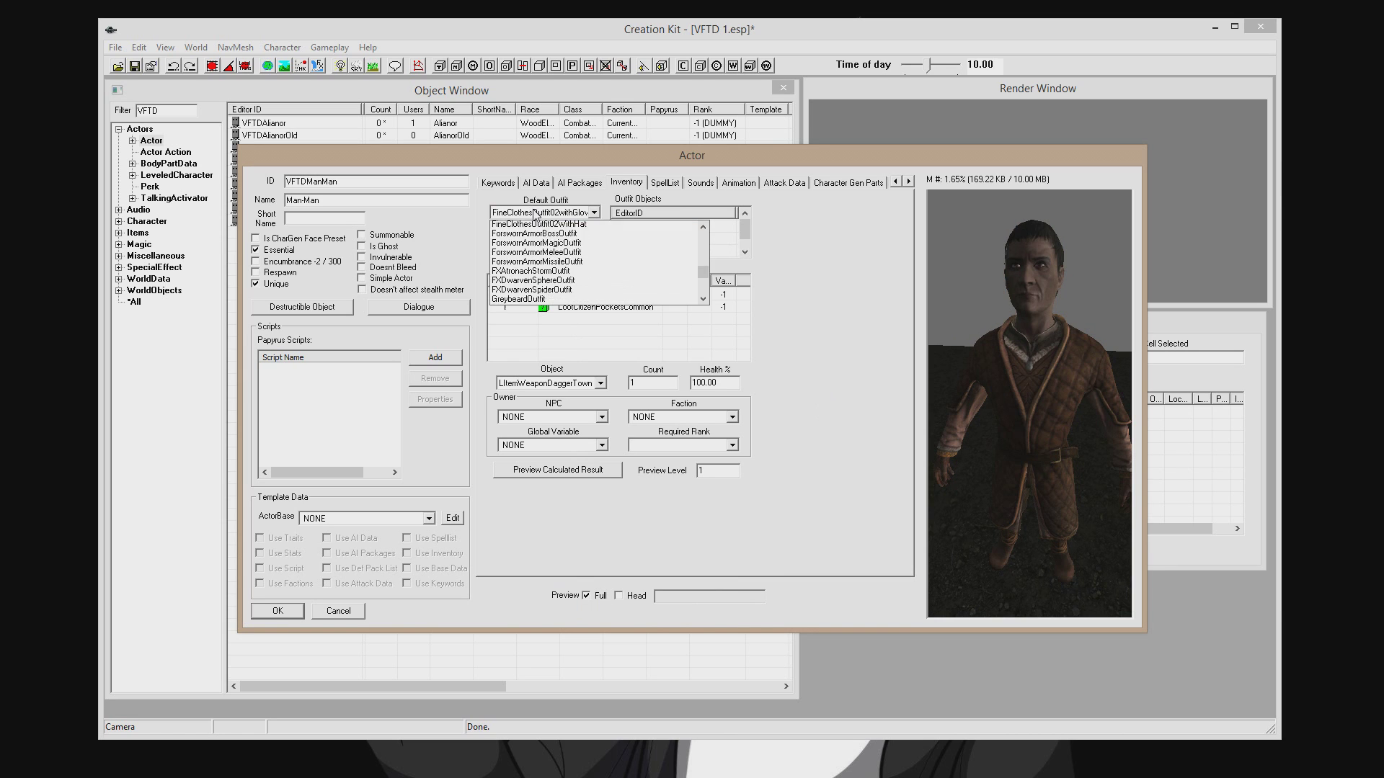
left_click(542, 263)
left_click(594, 596)
left_click(593, 596)
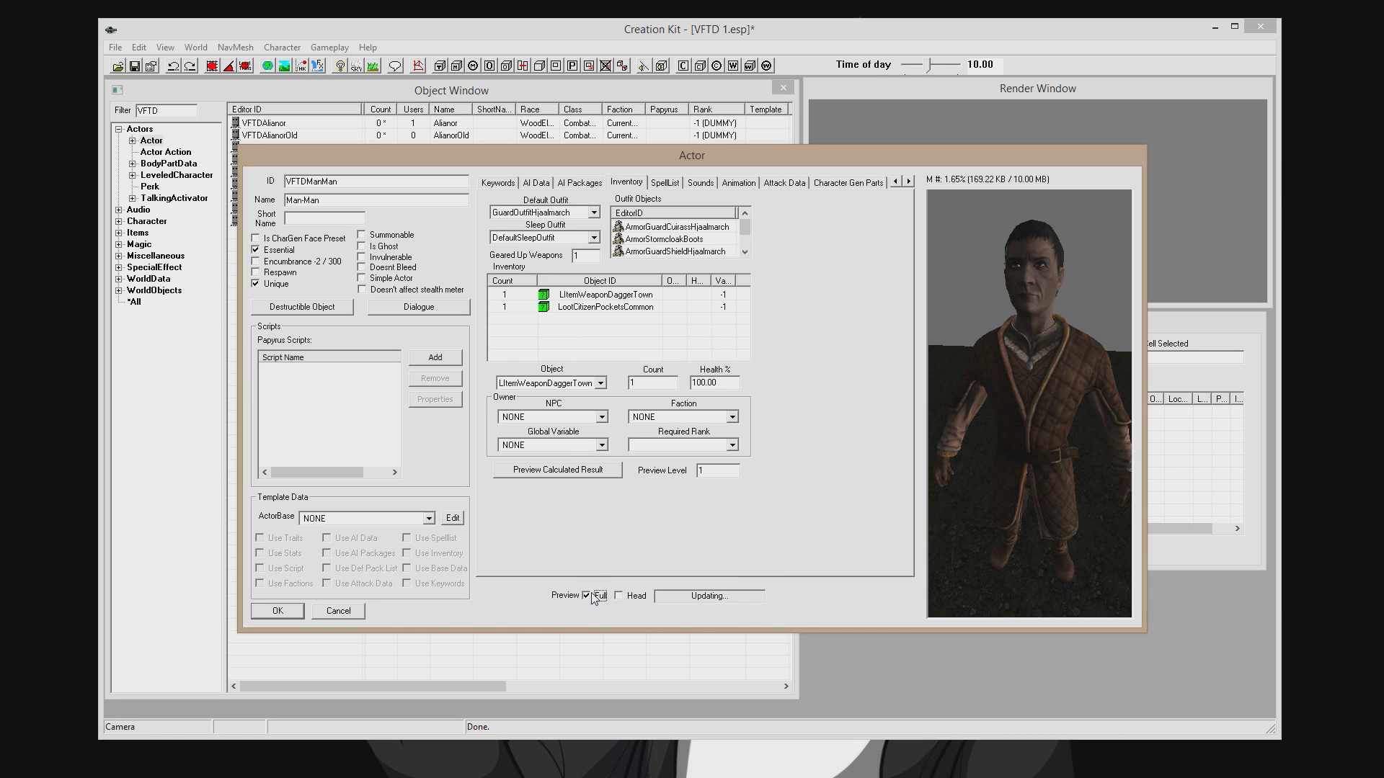
Set the actor's default outfit to NONE, refresh the full preview and look through the other available outfits.
left_click(594, 212)
left_click_drag(702, 273, 702, 225)
left_click(519, 222)
double_click(591, 598)
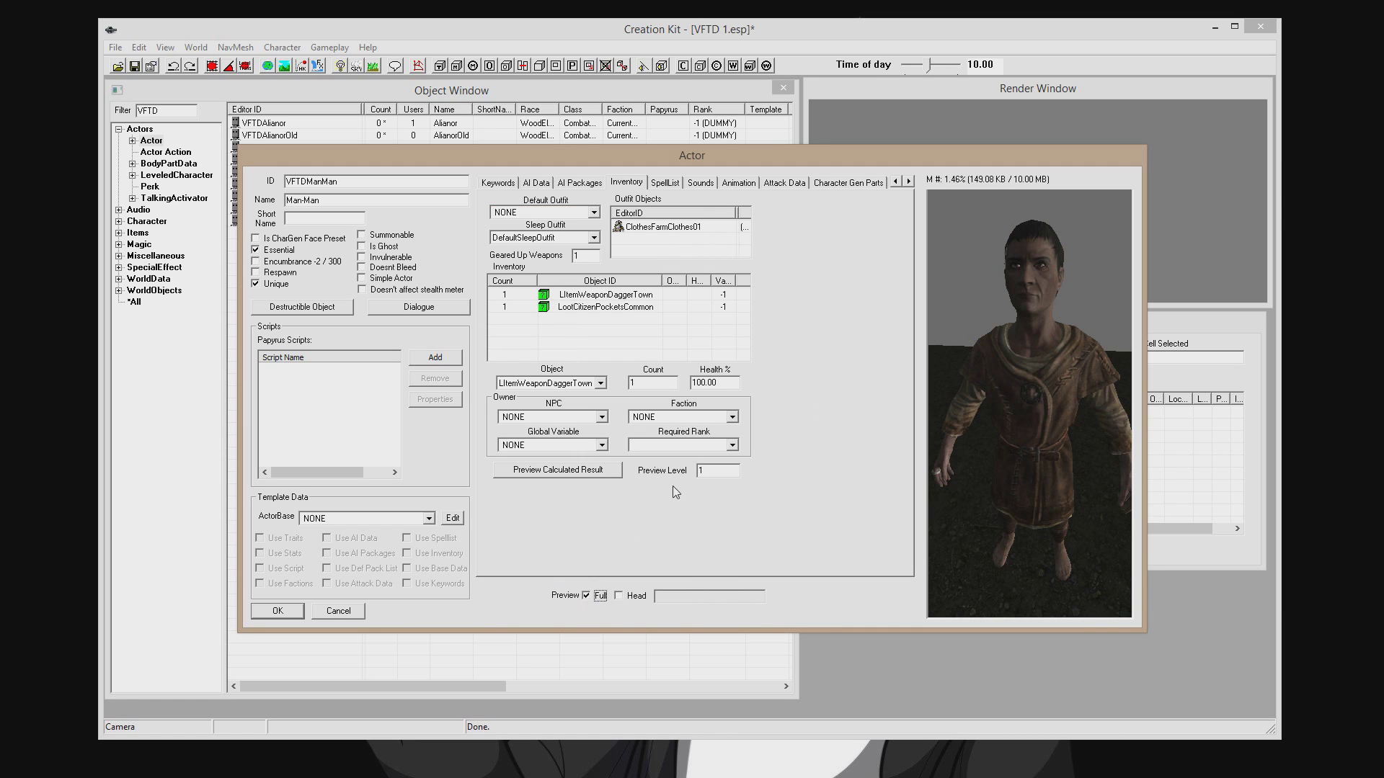
left_click(989, 378)
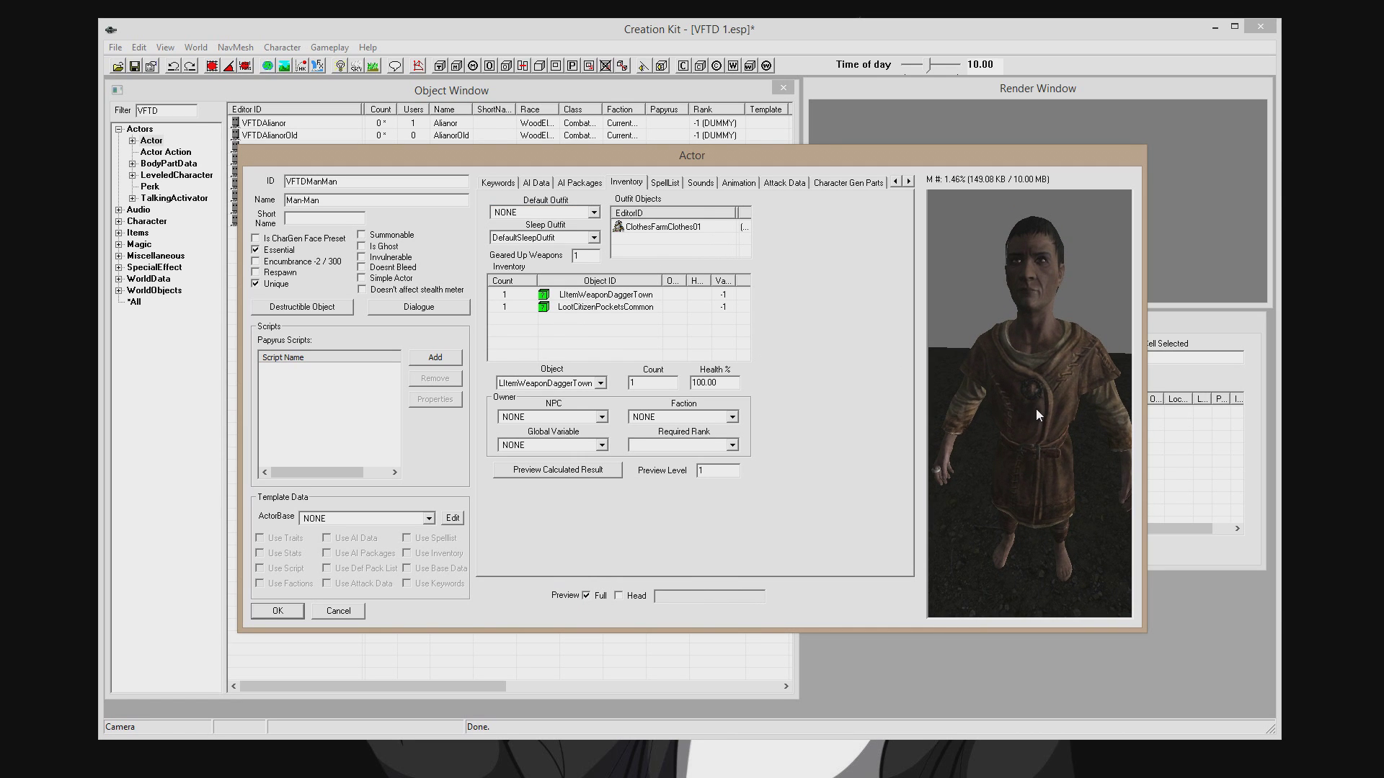
left_click(524, 213)
mouse_move(704, 244)
left_mouse_down()
mouse_move(706, 298)
mouse_move(720, 258)
left_mouse_up()
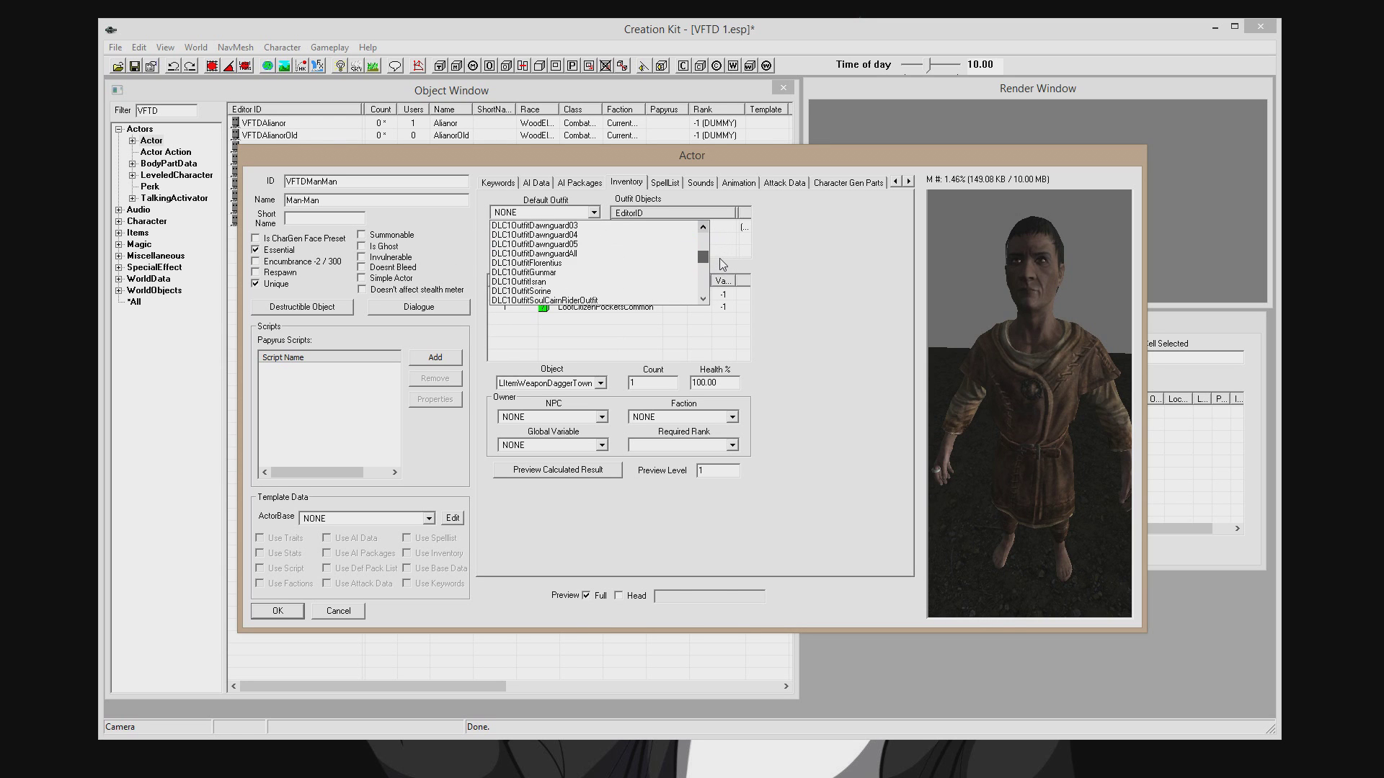
left_click(743, 306)
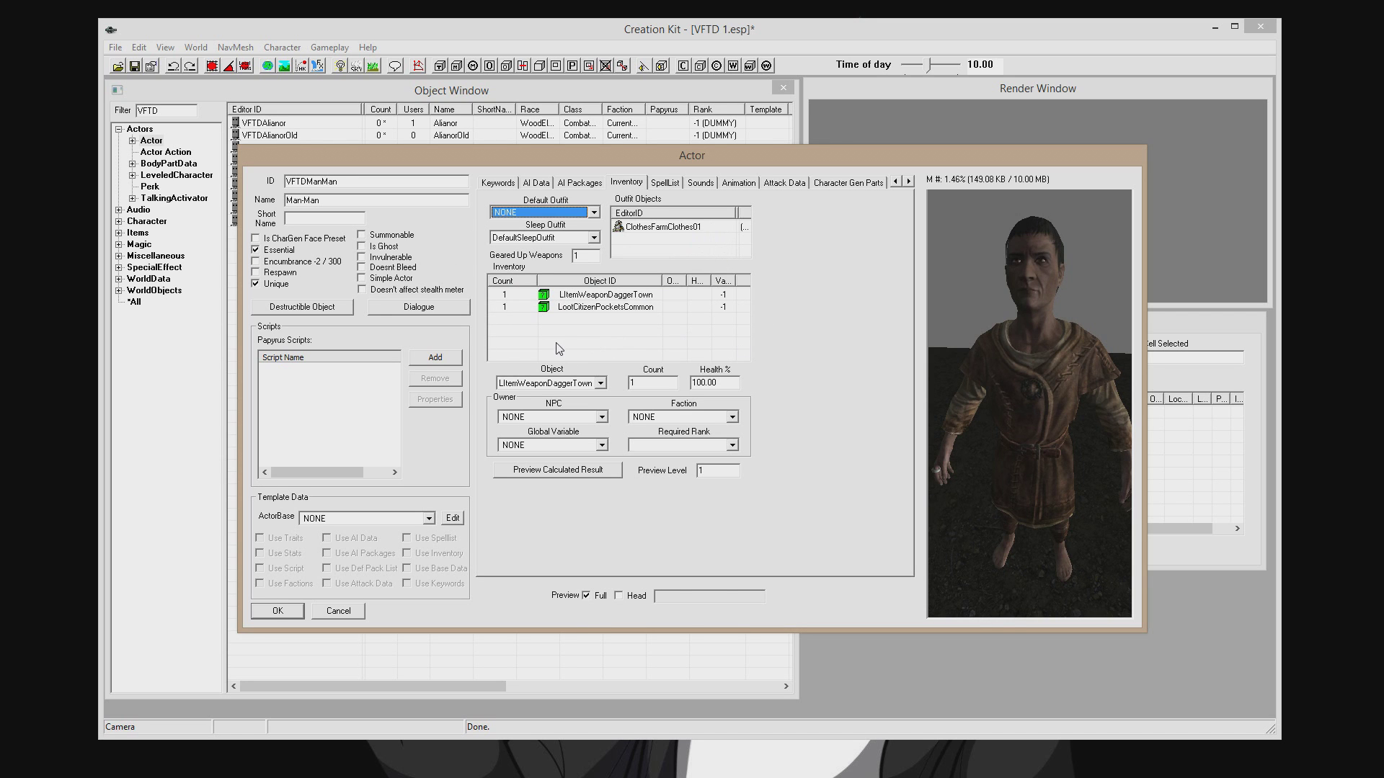
Delete LItemWeaponDaggerTown and LootCitizenPocketsCommon from the actor's inventory and add a new inventory entry.
left_click(600, 345)
left_click_drag(633, 338, 604, 294)
key("Delete")
right_click(602, 301)
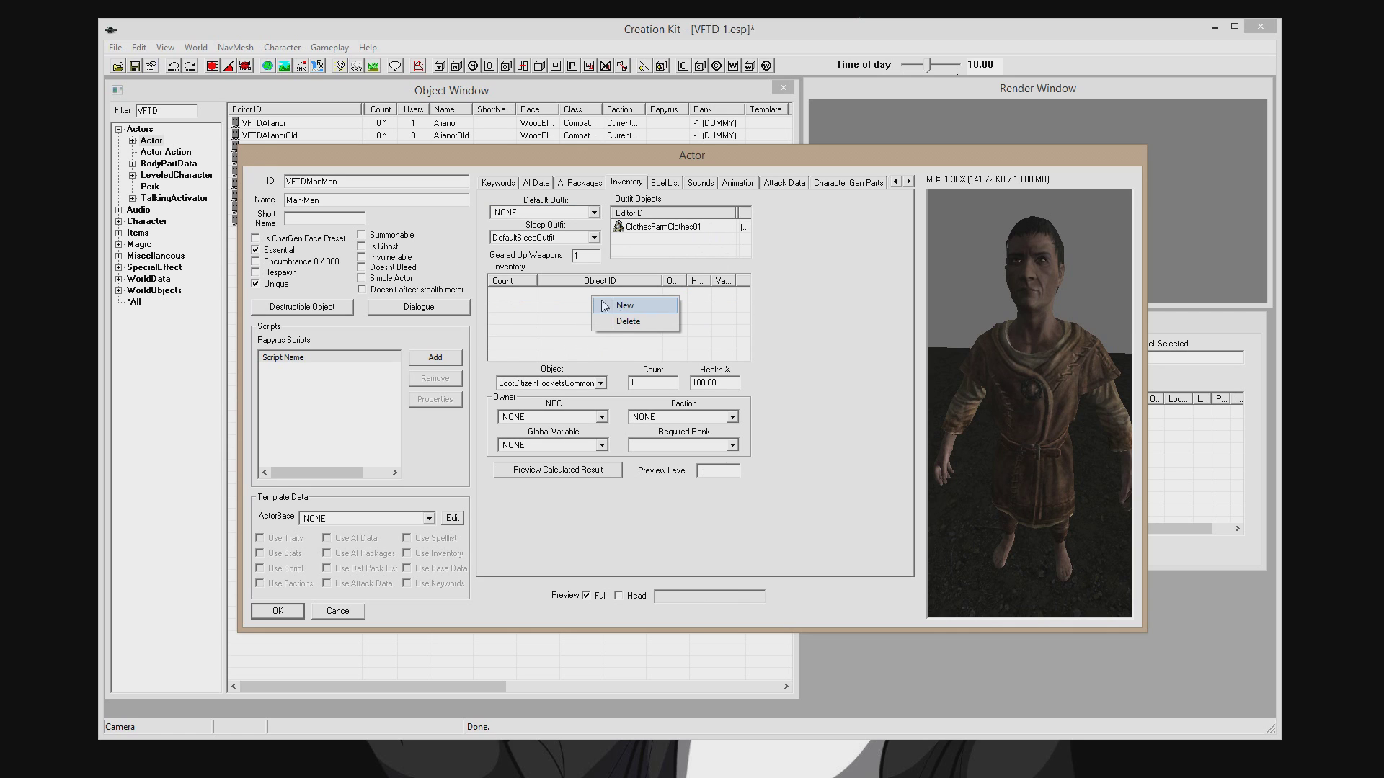
left_click(613, 304)
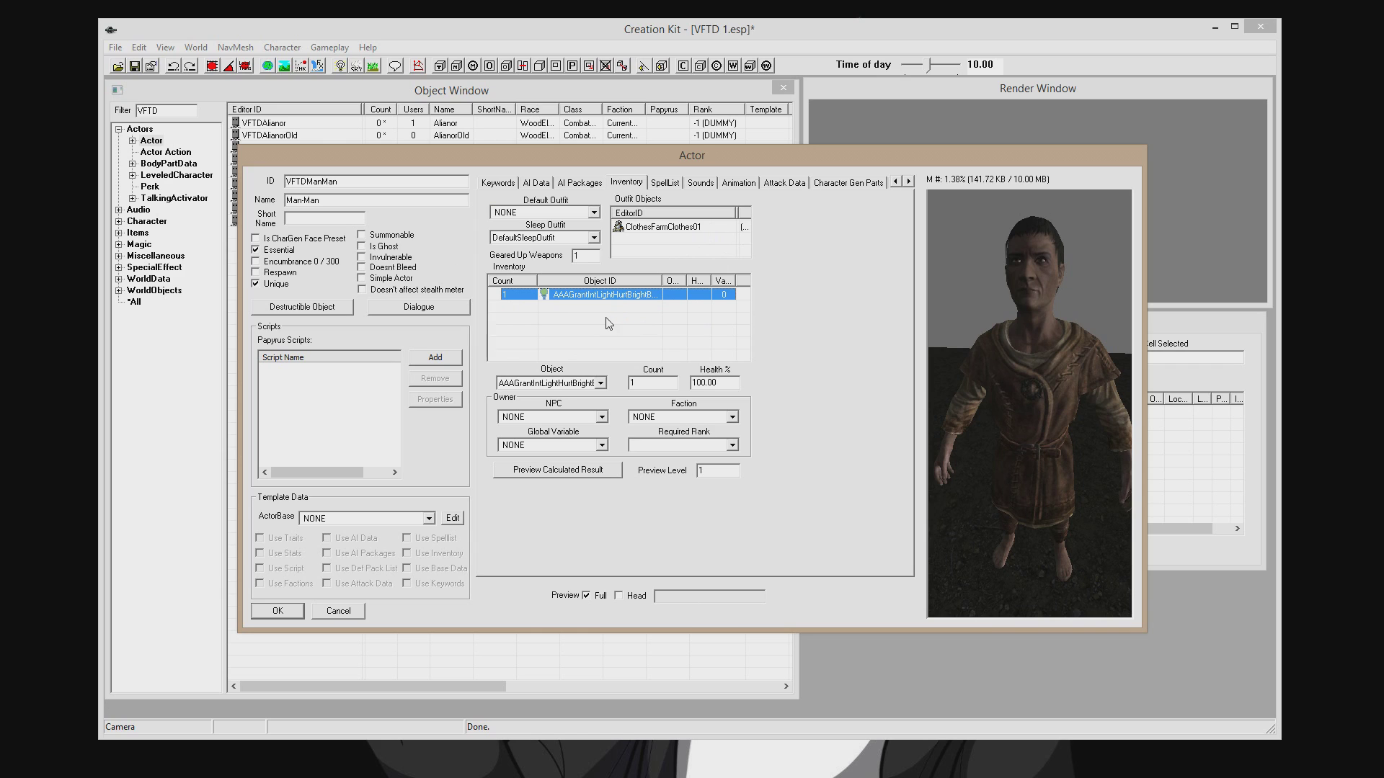
Look through the staff and steel items for the new inventory entry, trying SteelArrow as its object.
left_click(584, 386)
type("staff")
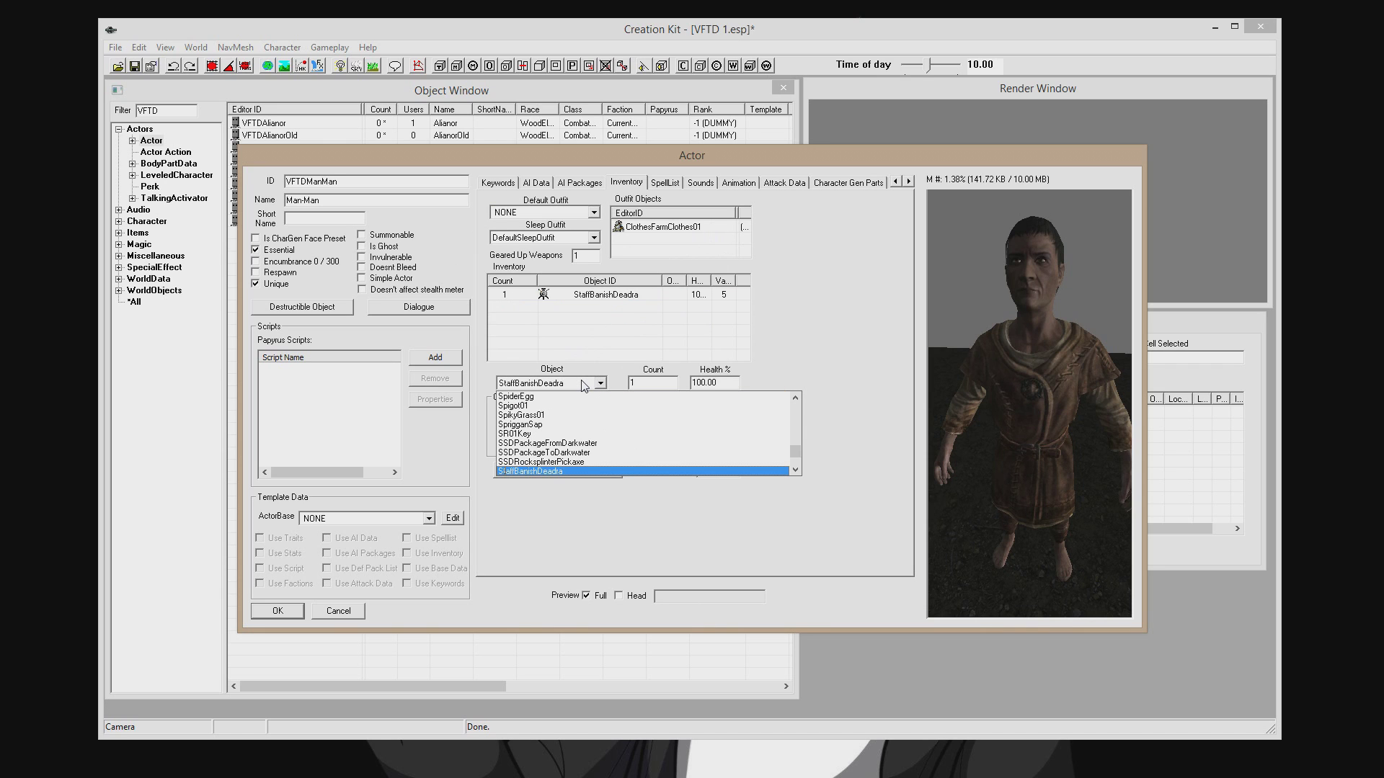
type("steel")
scroll(551, 436, "down", 3)
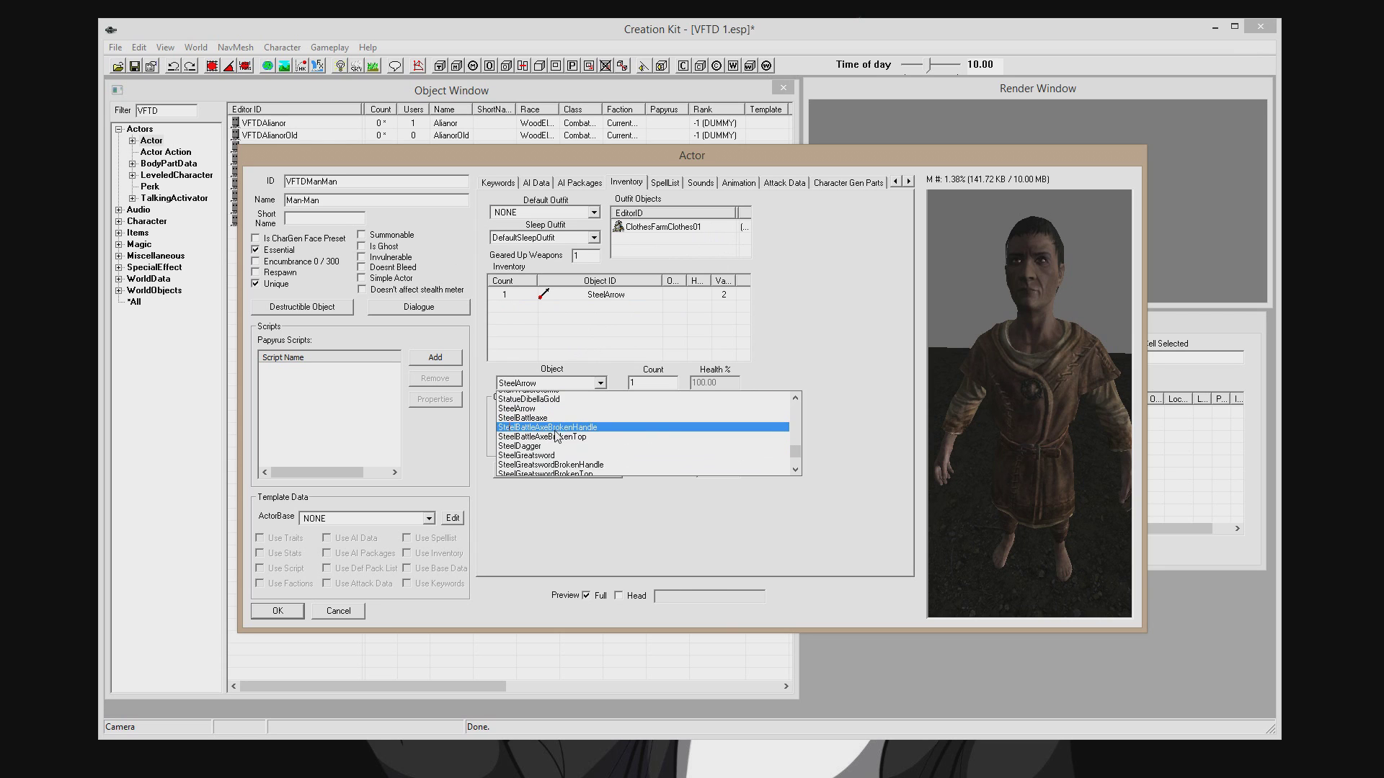
scroll(551, 432, "down", 2)
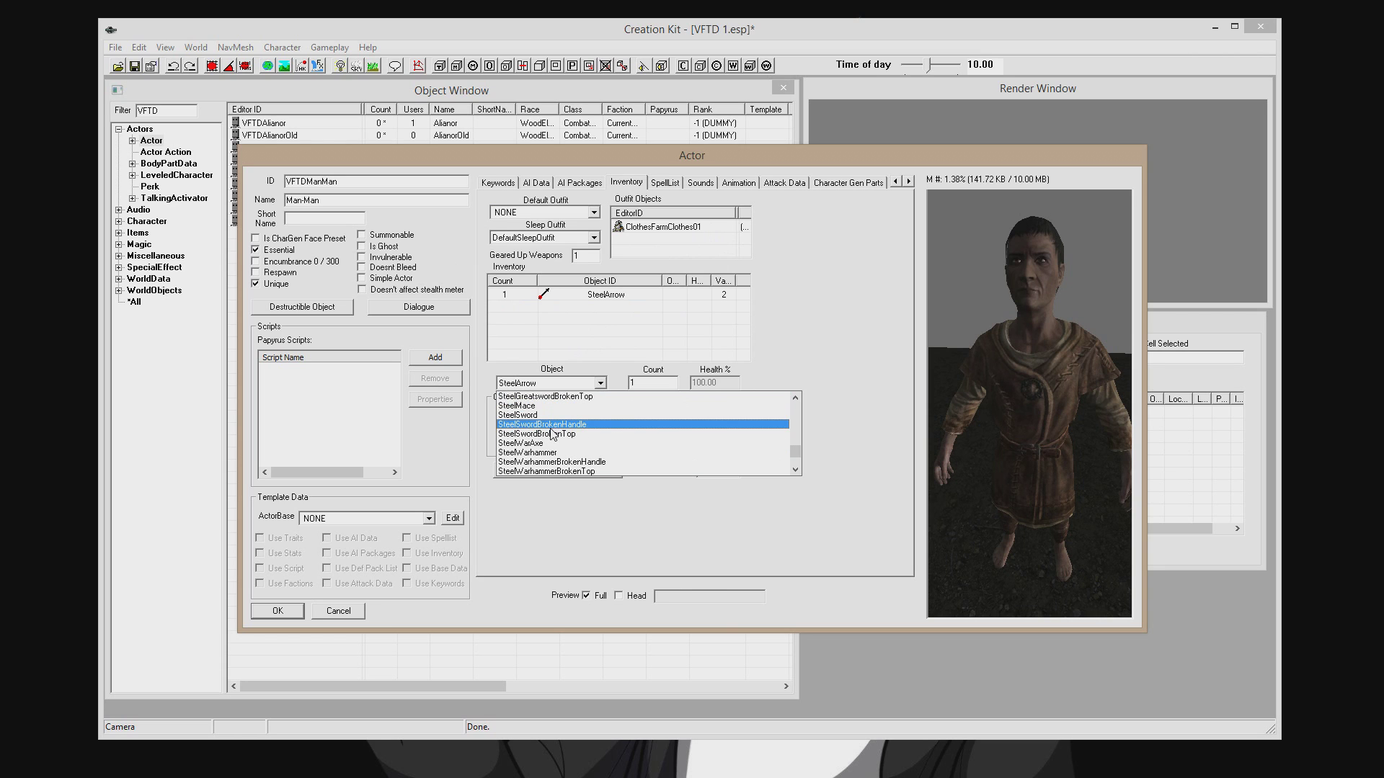
left_click(598, 336)
left_click(594, 295)
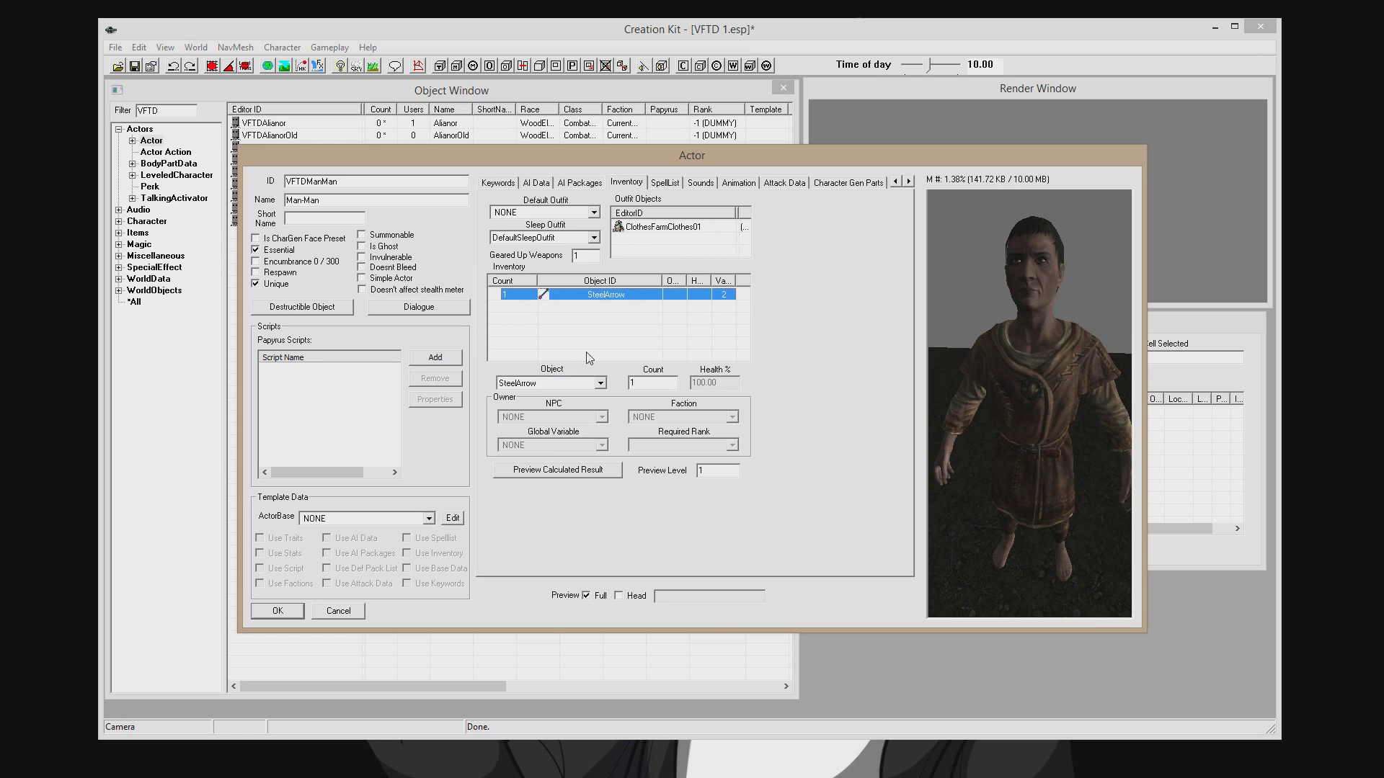
Set the inventory entry's object to ArmorSteelHelmetA and refresh the full preview of the actor.
left_click(570, 385)
type("armor")
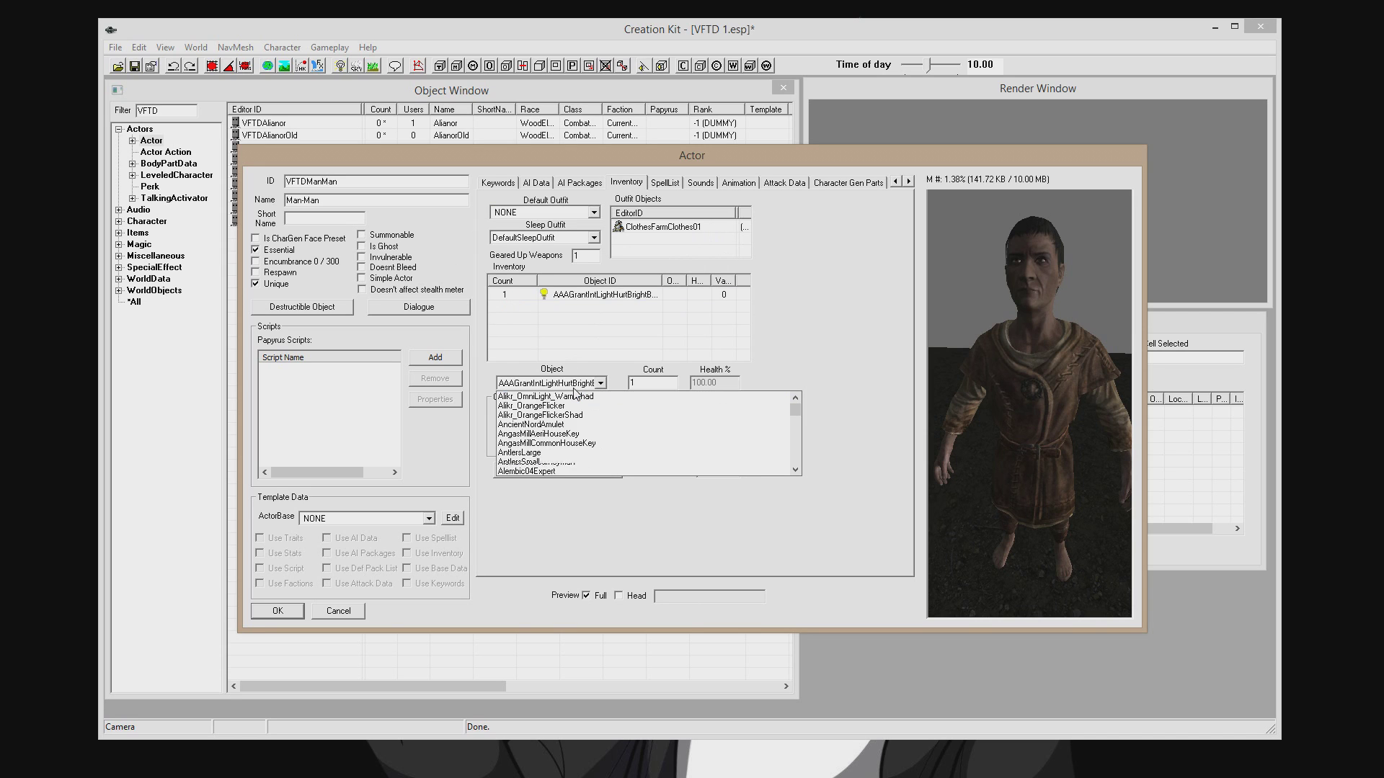
type("st")
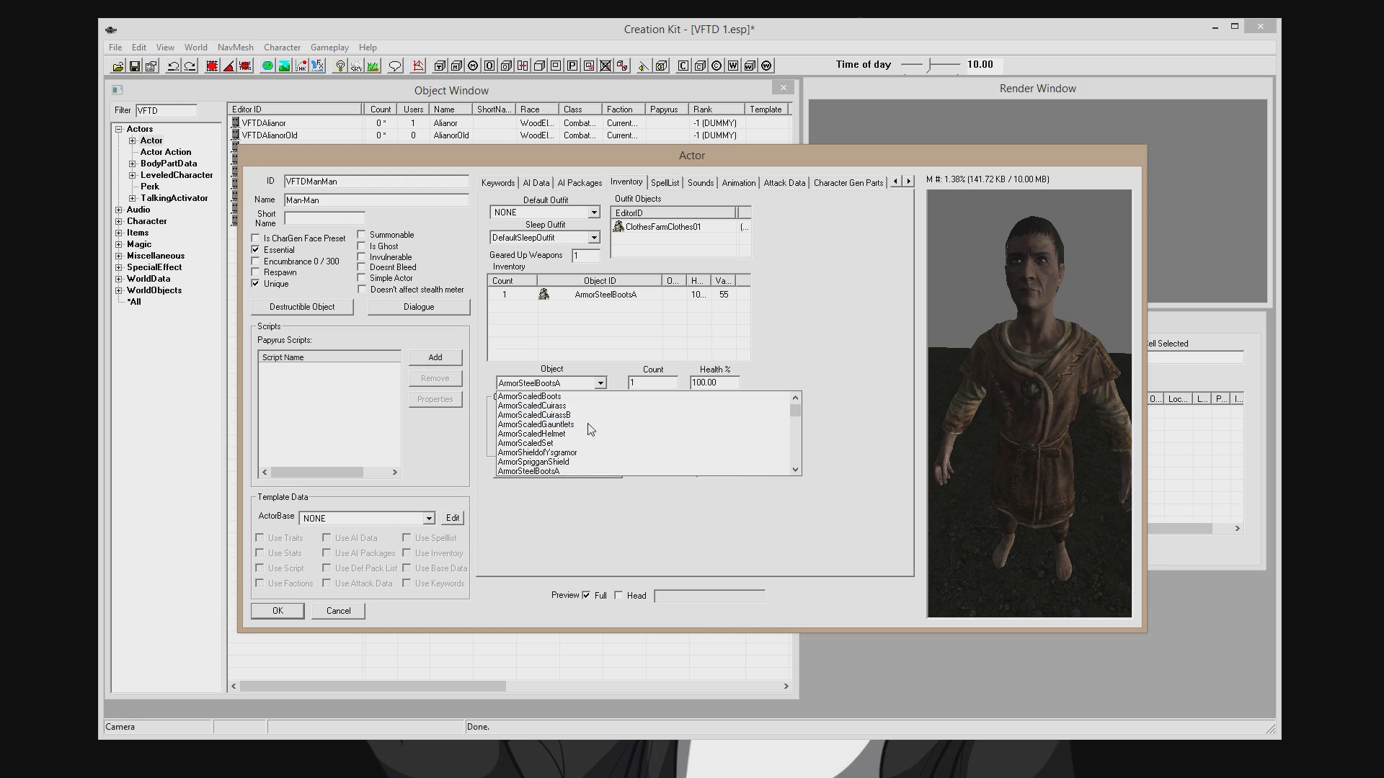
scroll(577, 433, "down", 3)
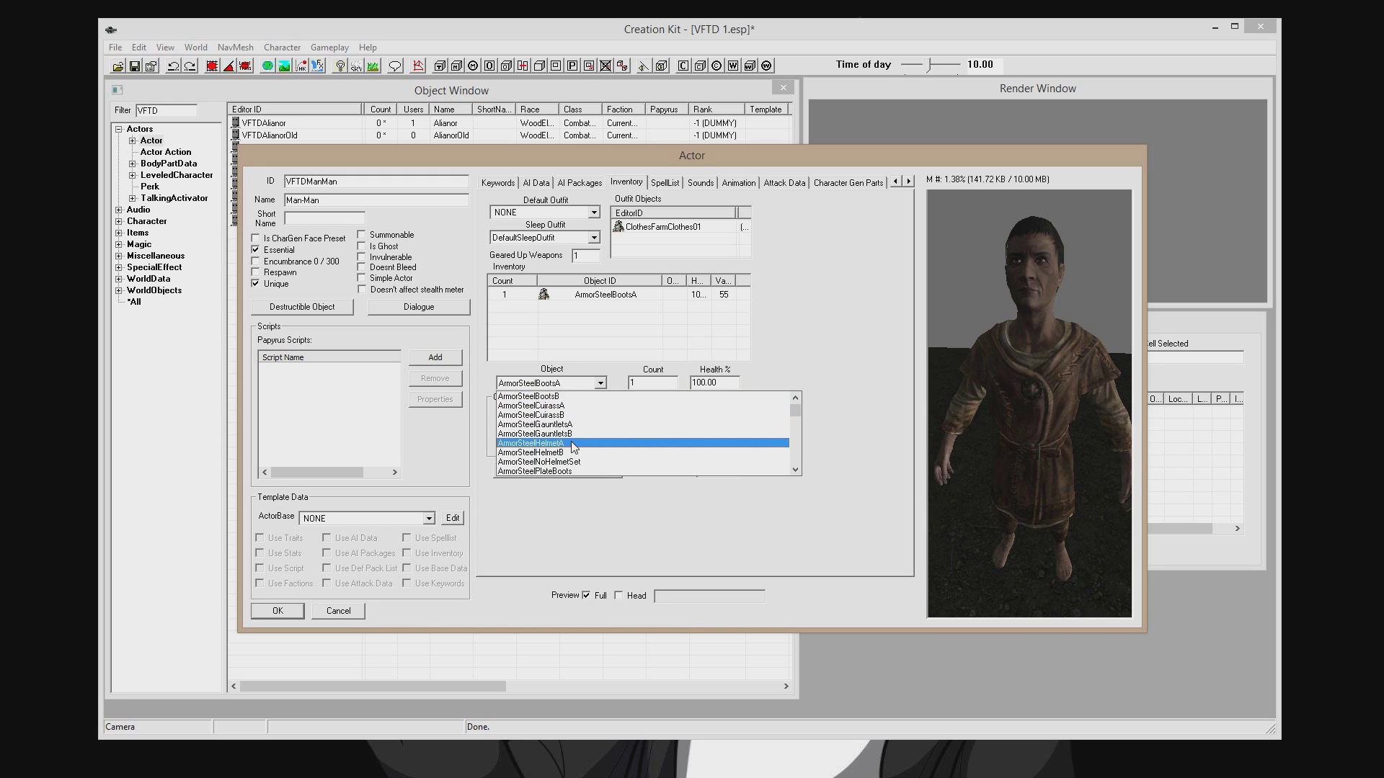
left_click(575, 444)
left_click(605, 603)
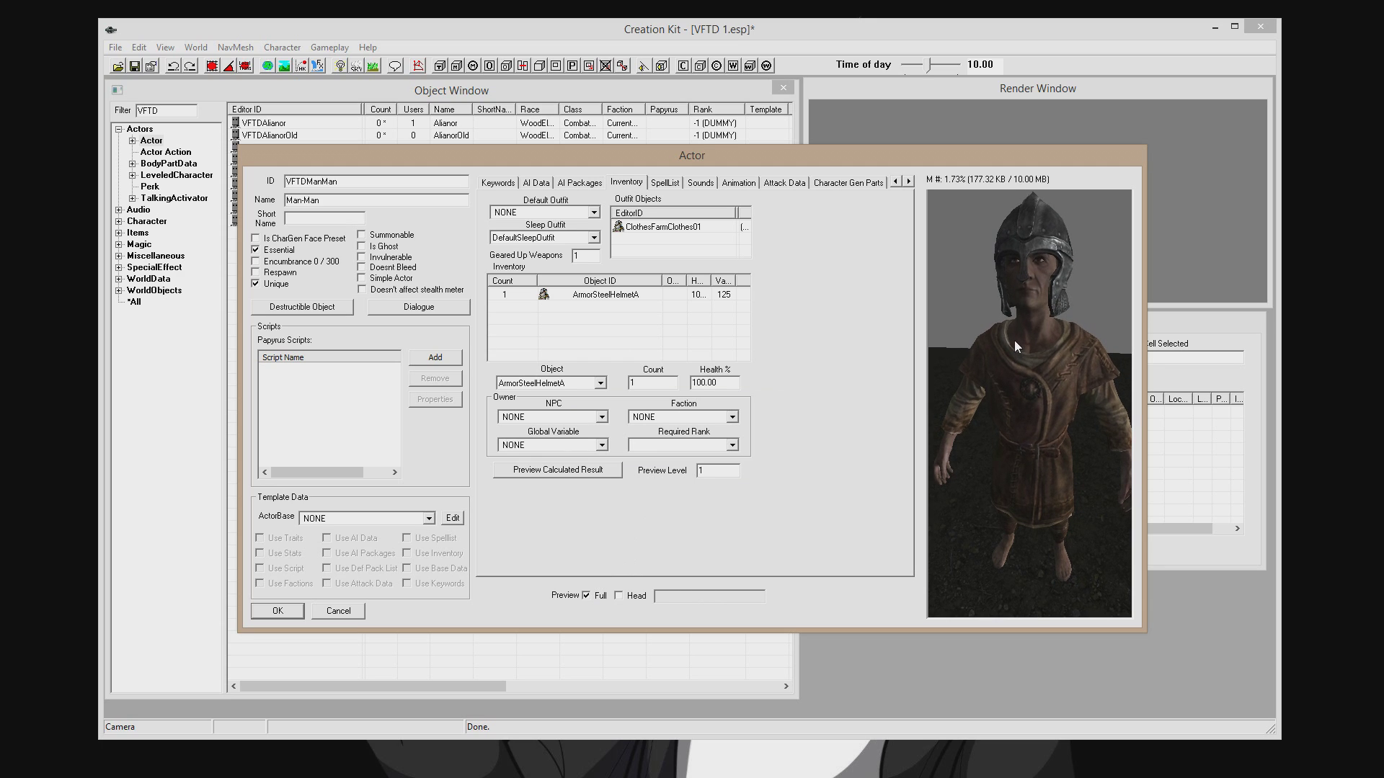
left_click(604, 297)
left_click(591, 321)
Set the actor's sleep outfit to NONE and refresh the full preview.
left_click(566, 238)
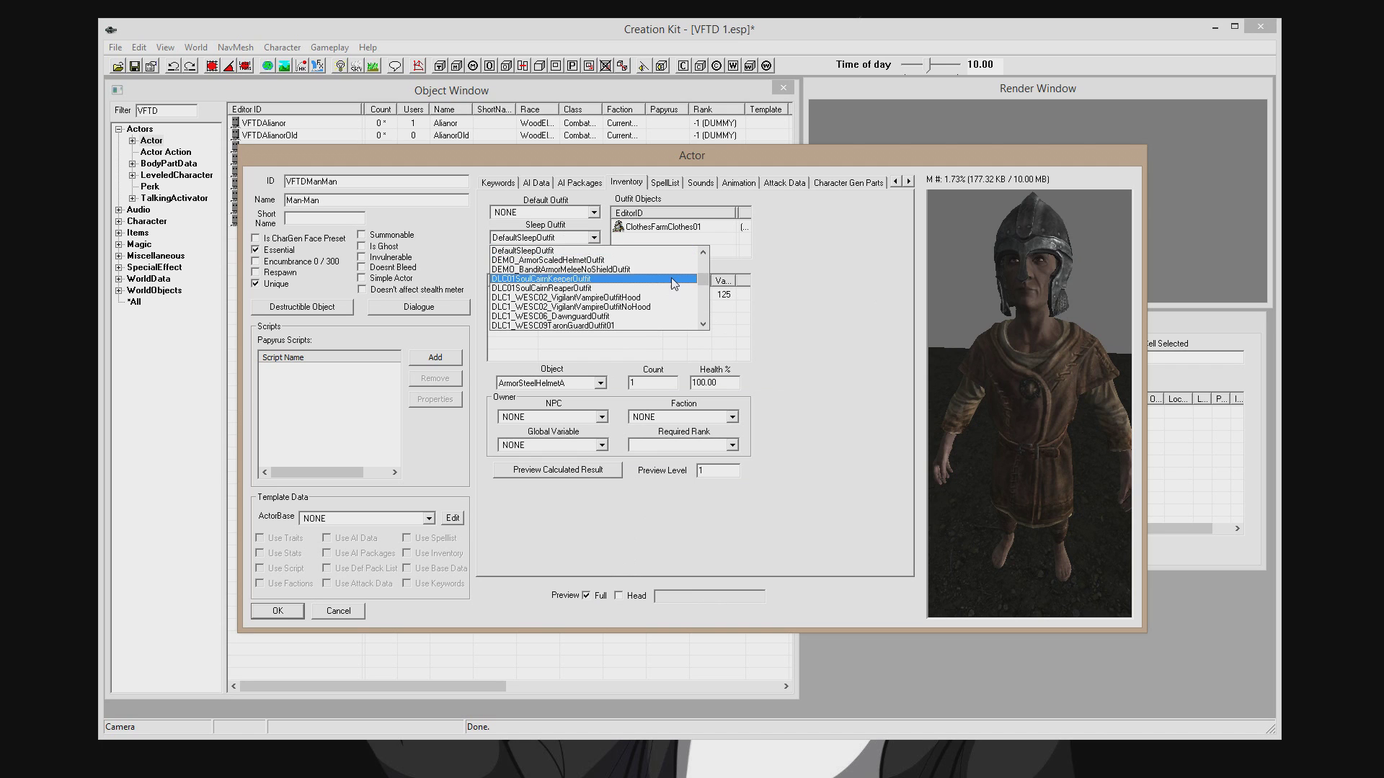
scroll(703, 277, "up", 1)
left_click(533, 250)
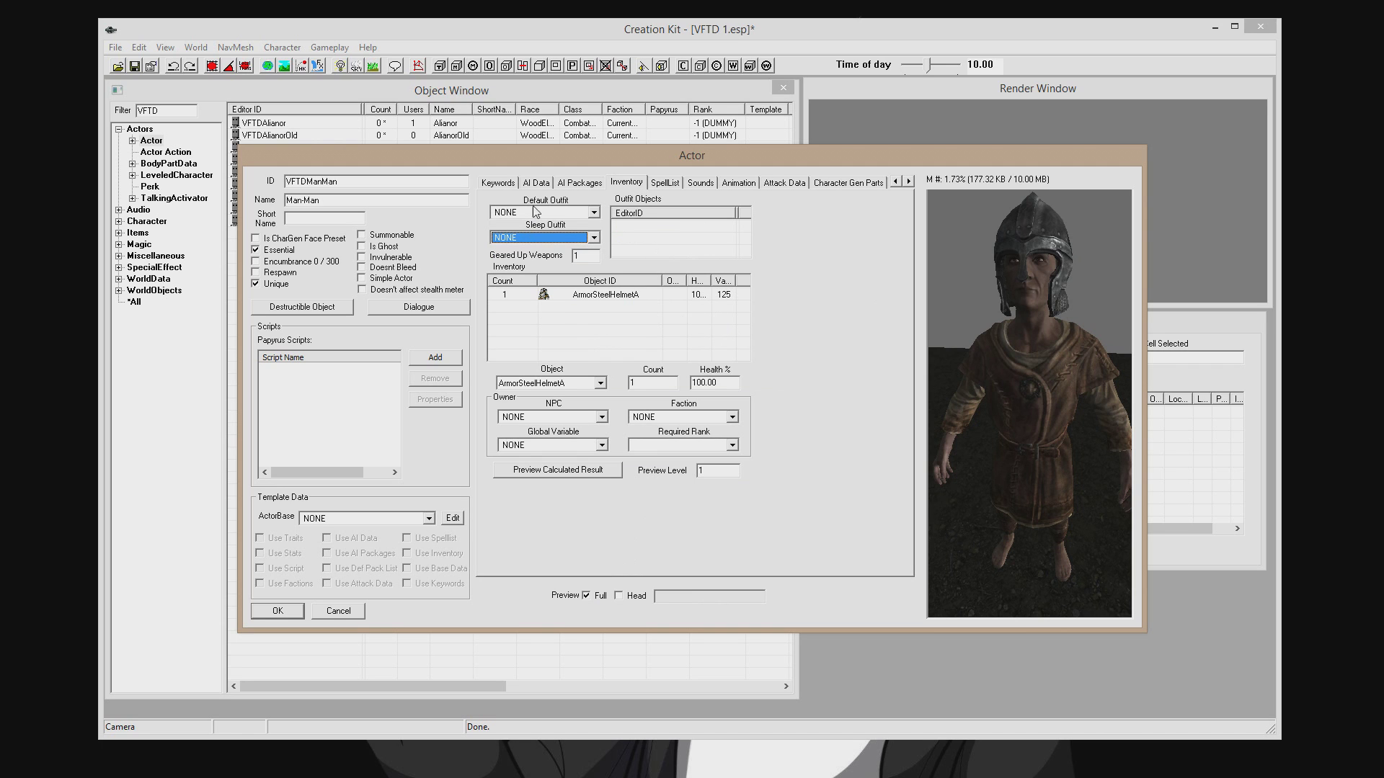
left_click(598, 601)
left_click(594, 296)
left_click(616, 326)
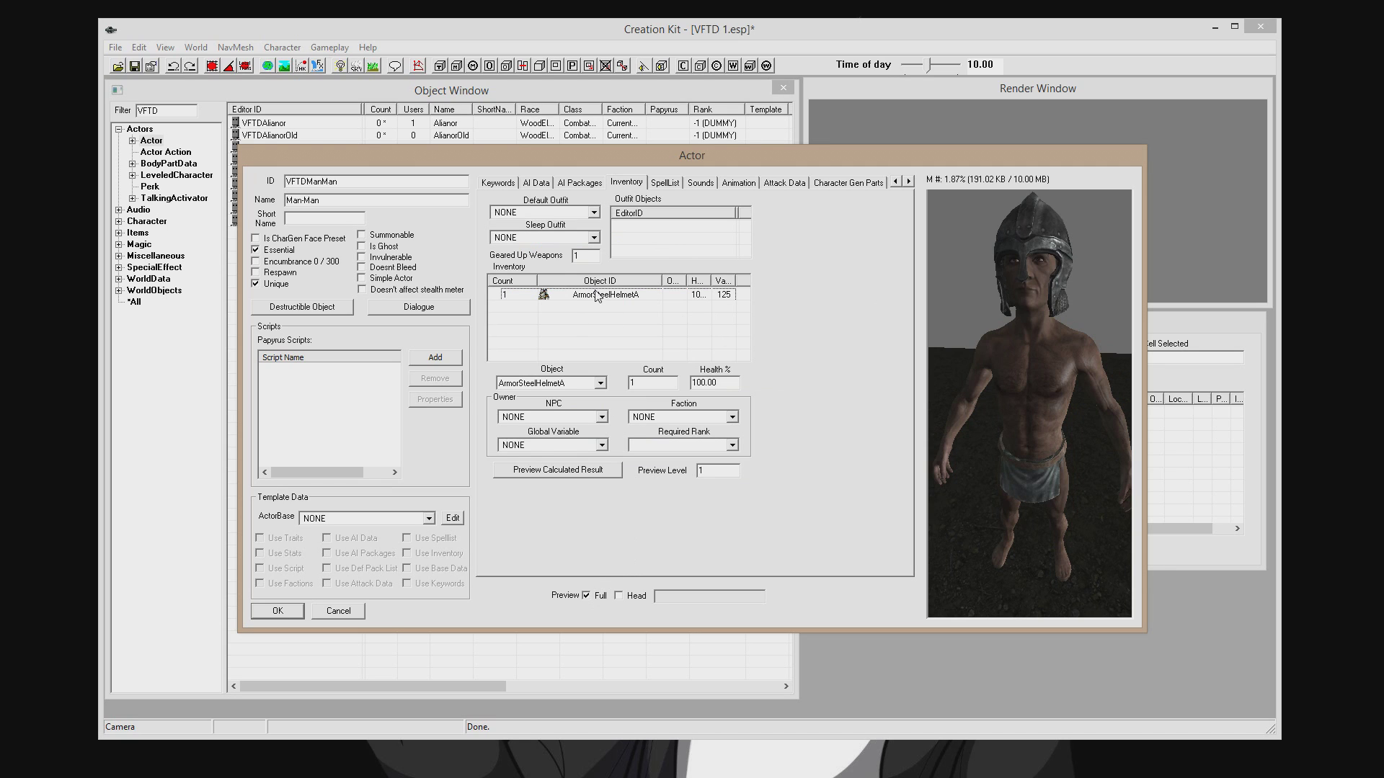
Accept the actor's changes with NONE as the default outfit and save the plugin.
left_click(569, 216)
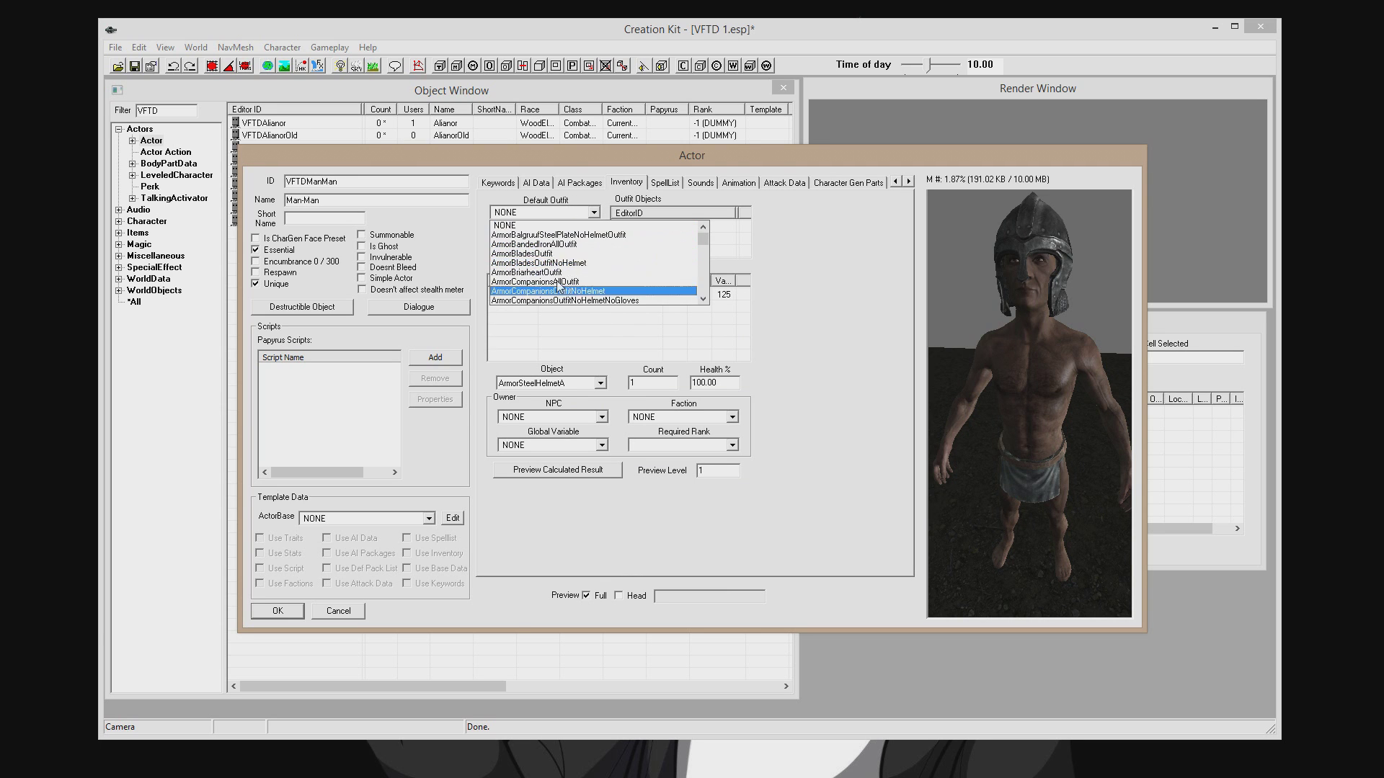
left_click(584, 225)
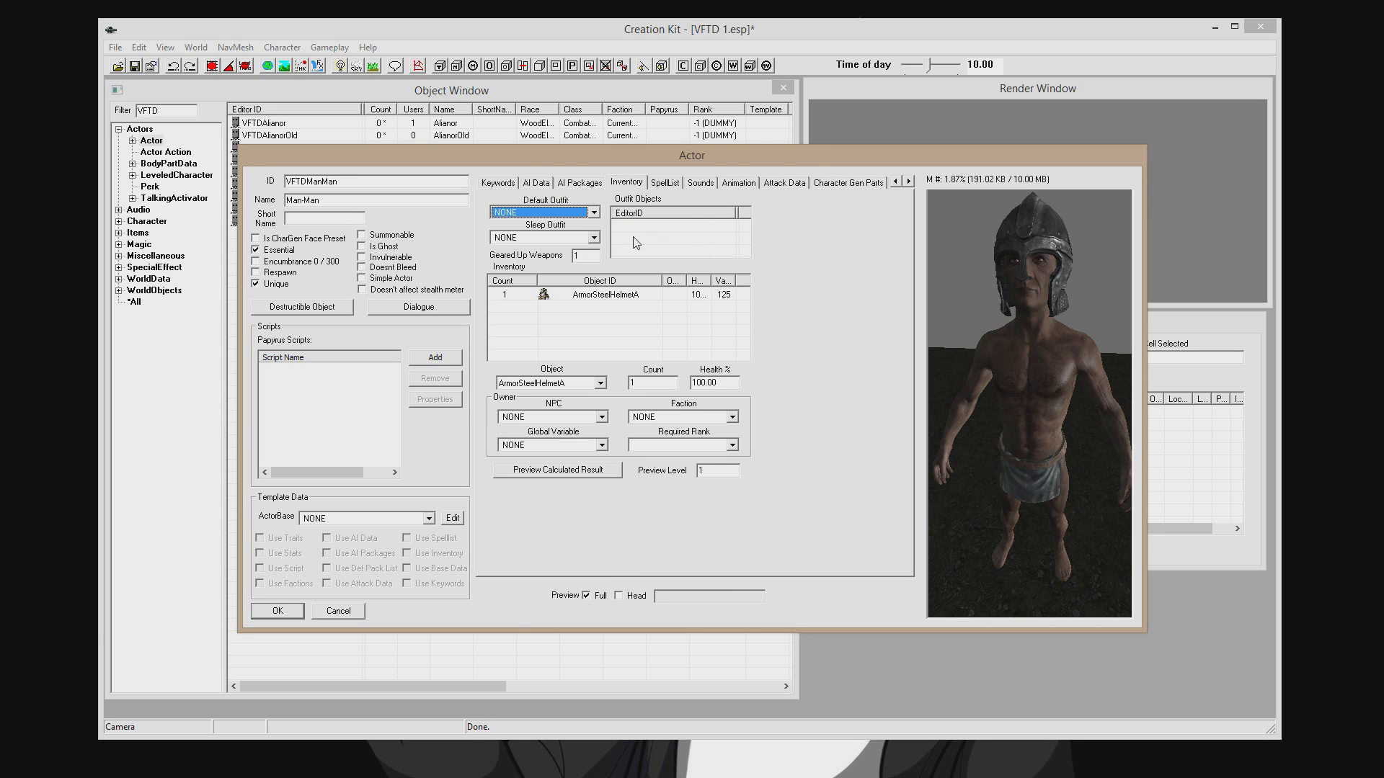
left_click(278, 611)
key("ctrl+s")
Narrow the object window, place a second object window beside it and show the Outfit items there.
left_click_drag(795, 390, 604, 390)
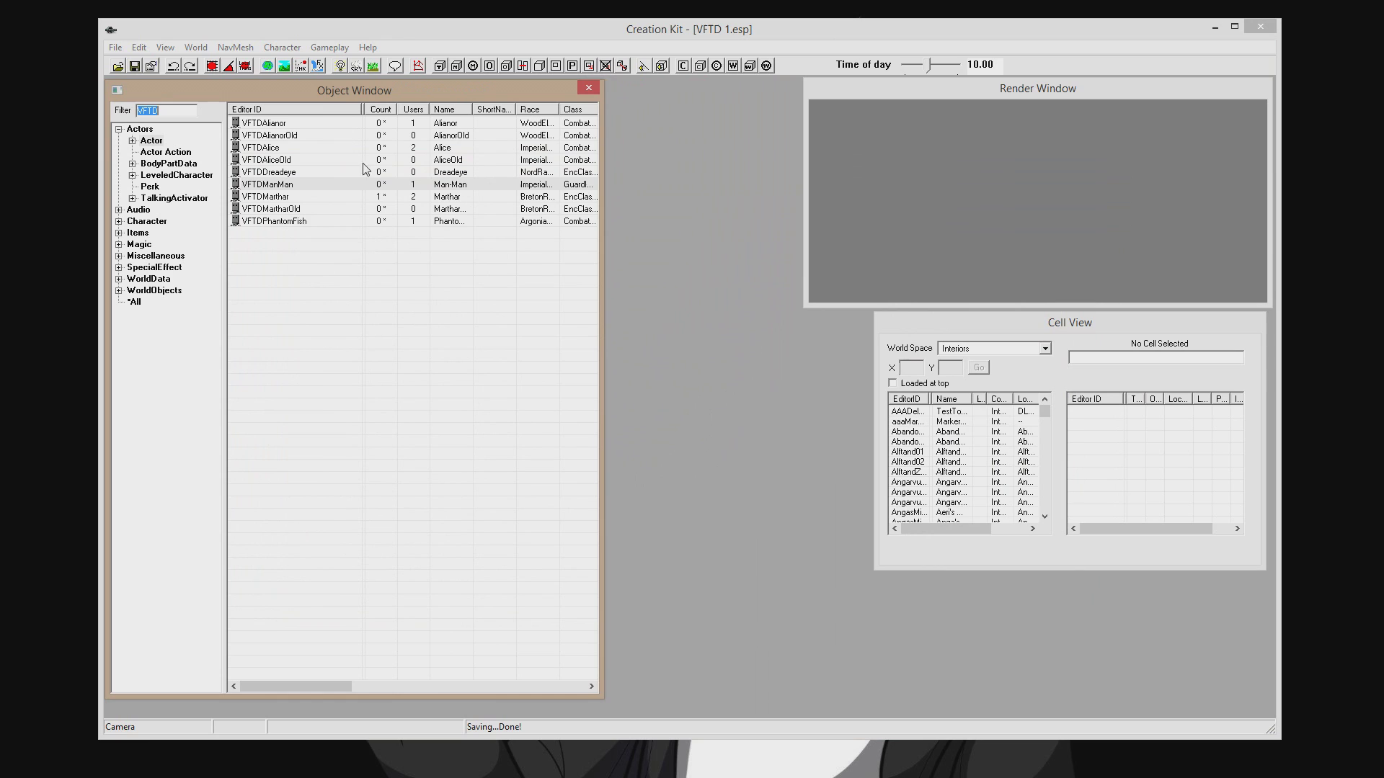
right_click(312, 93)
right_click(330, 328)
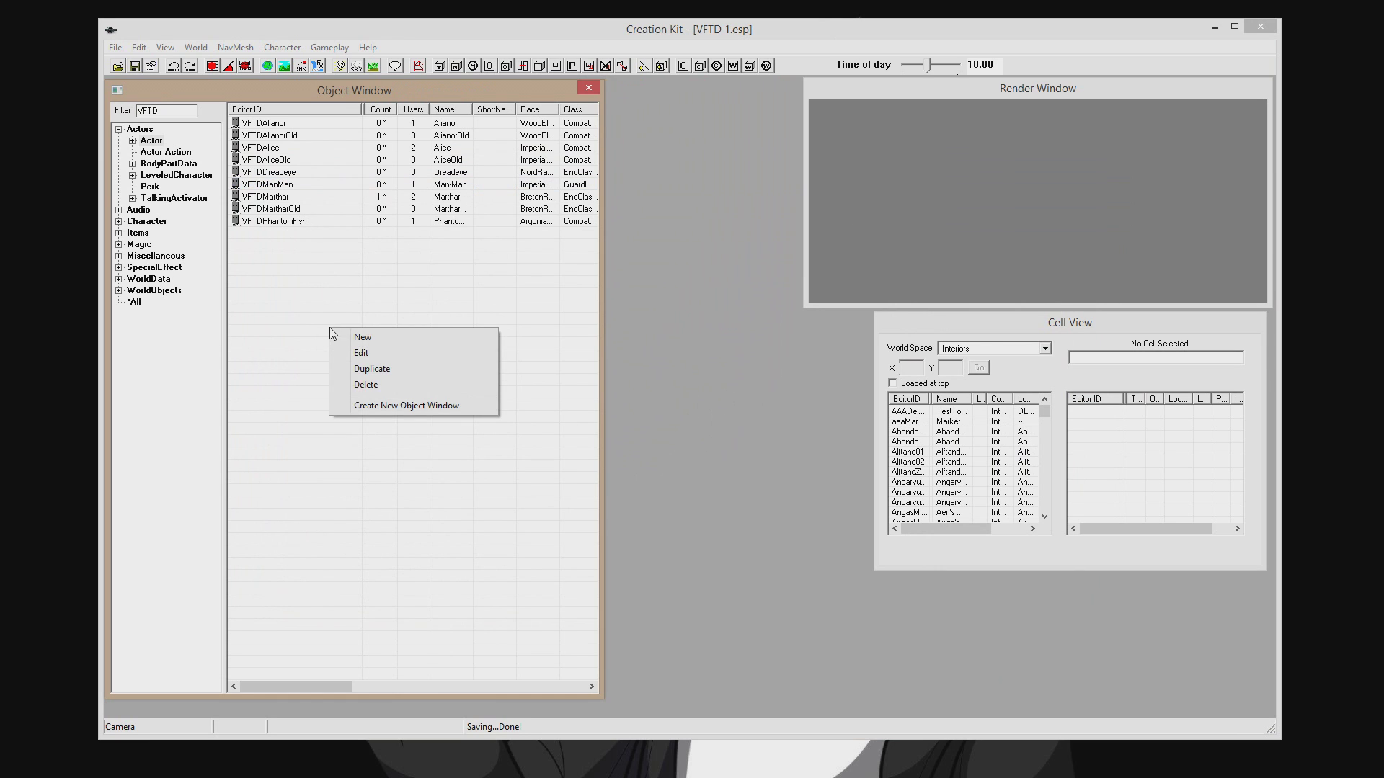
left_click(390, 406)
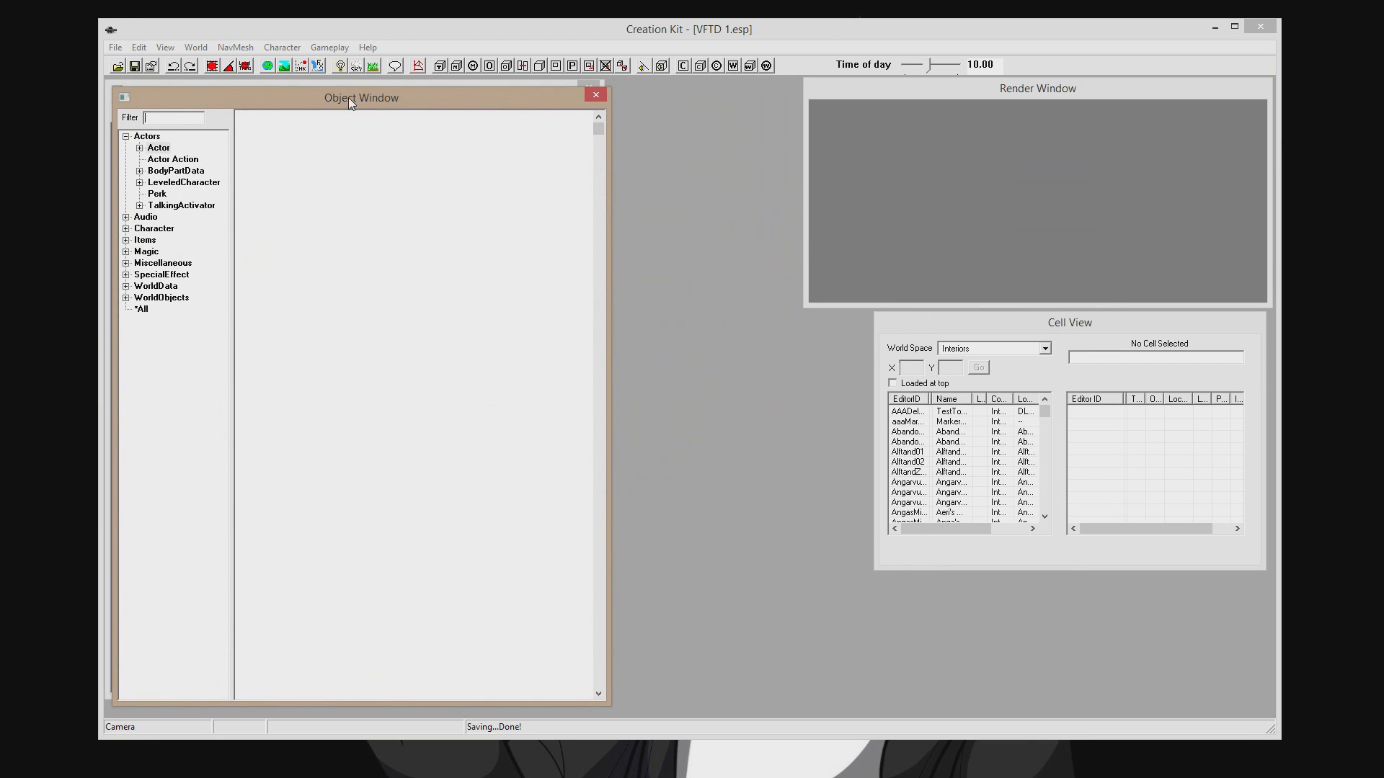
left_click_drag(356, 98, 835, 89)
left_click(616, 232)
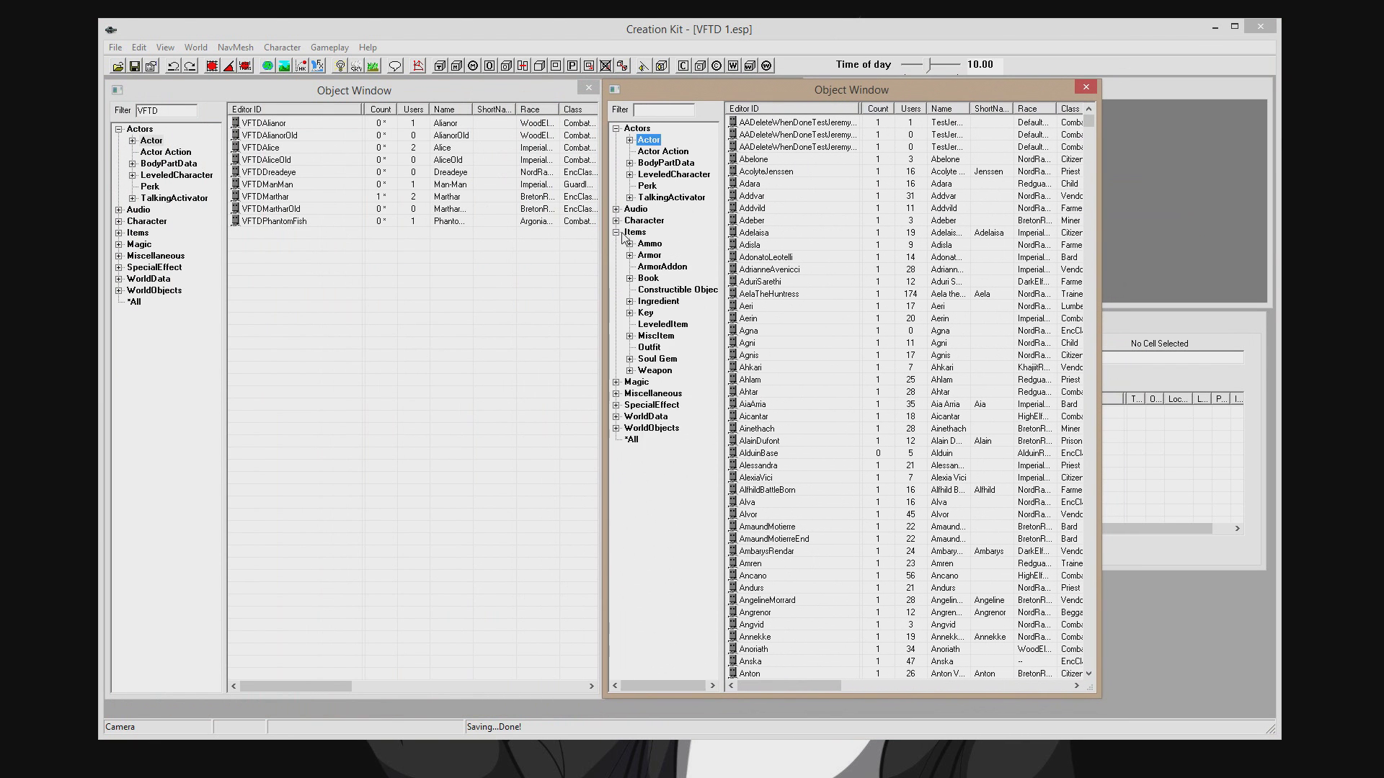
left_click(649, 347)
Try filtering the outfit list by VFTD, and clear the filter again.
left_click(659, 114)
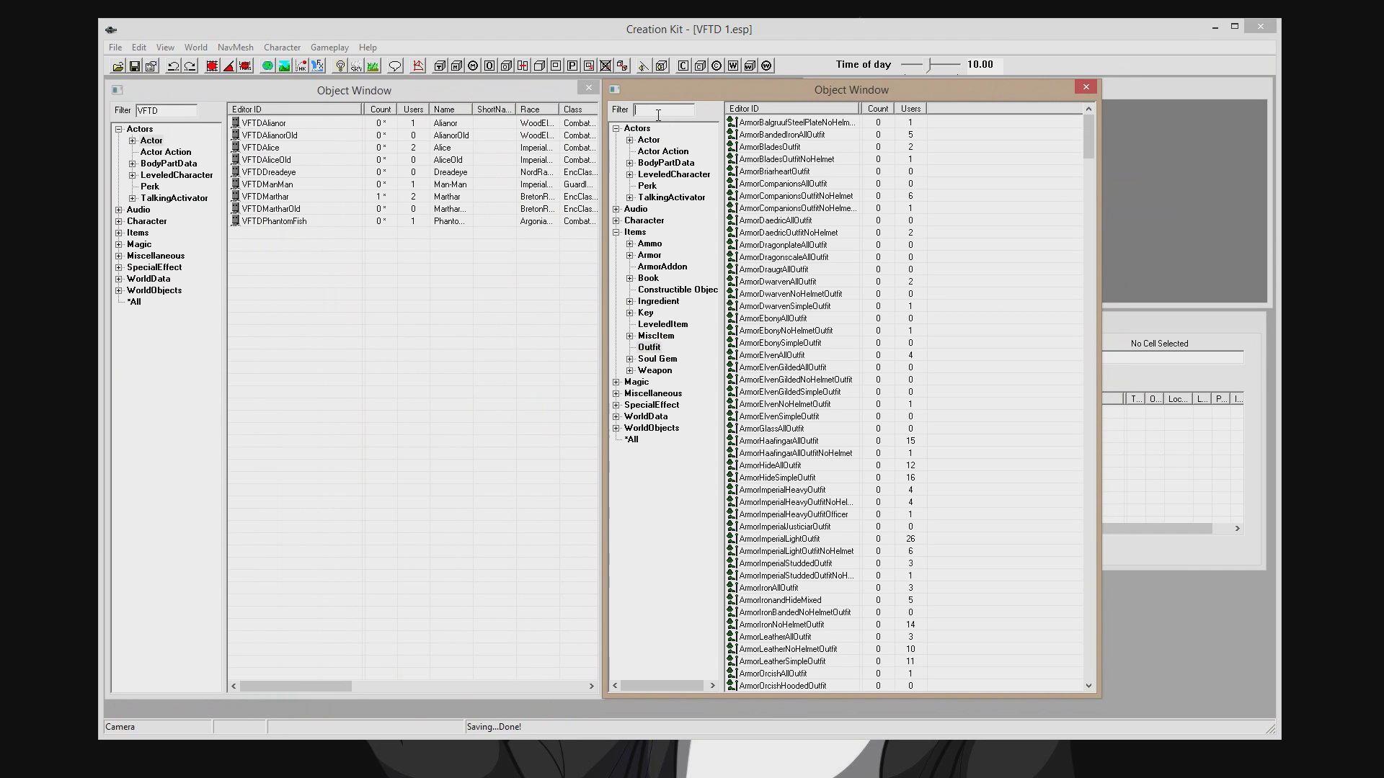
type("VFTD")
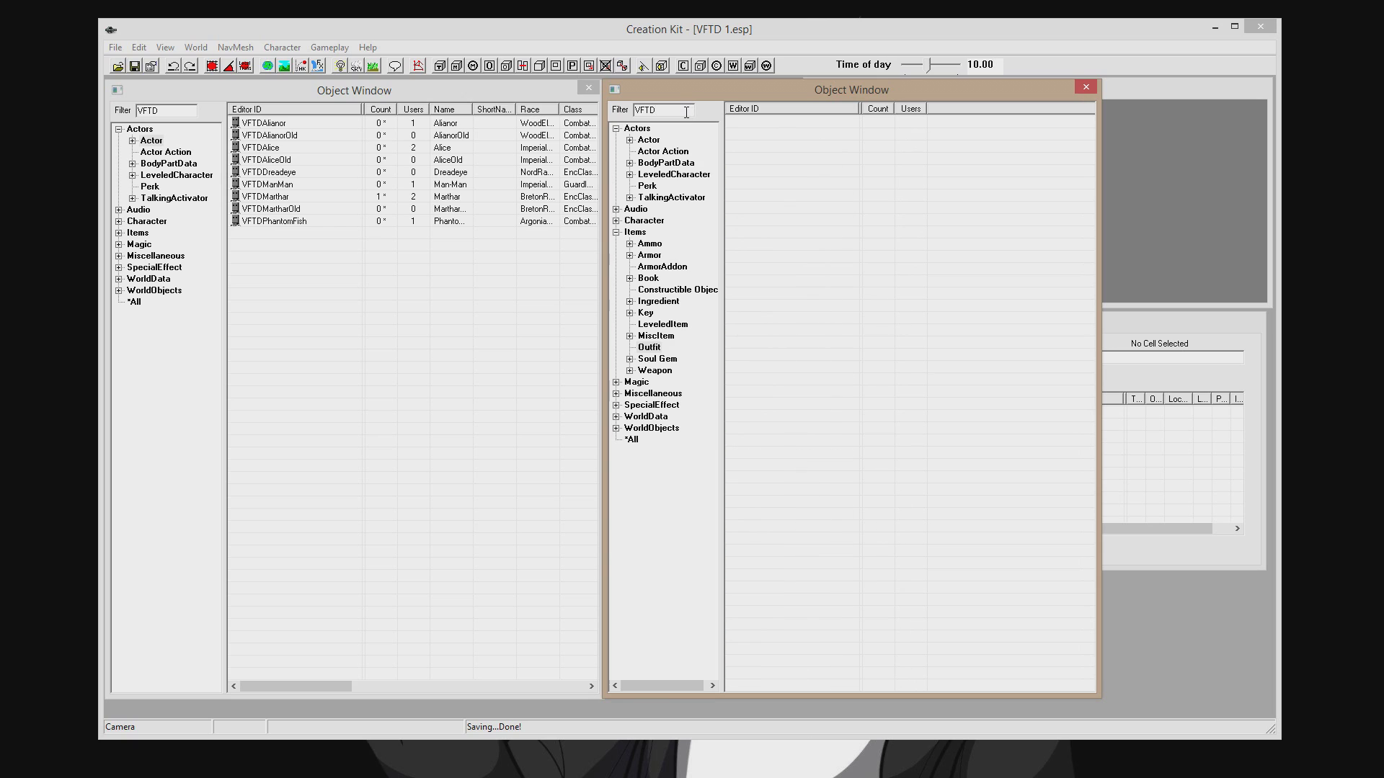
right_click(761, 144)
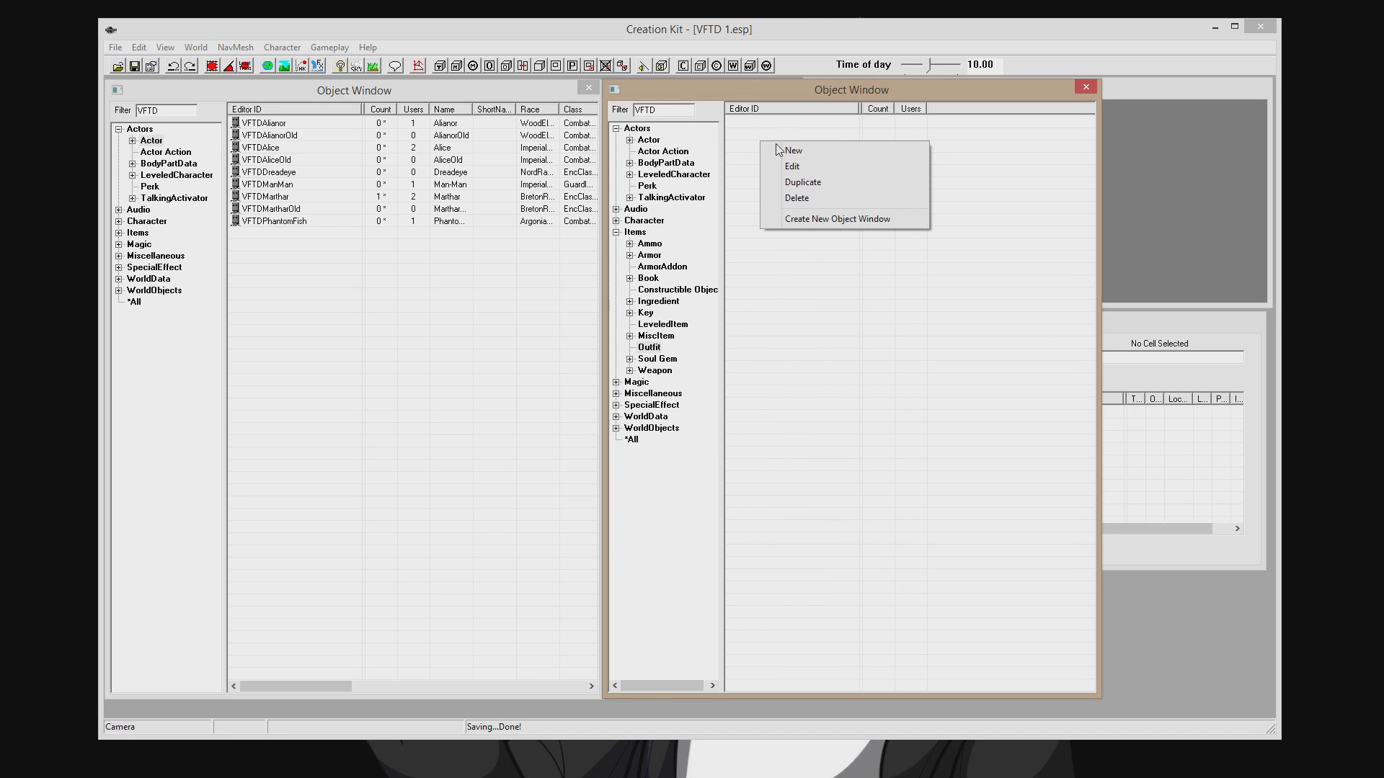
left_click(674, 109)
left_click_drag(674, 110, 615, 111)
key("BackSpace")
Create a new empty outfit with the ID VFTDManManO1.
right_click(793, 209)
left_click(812, 216)
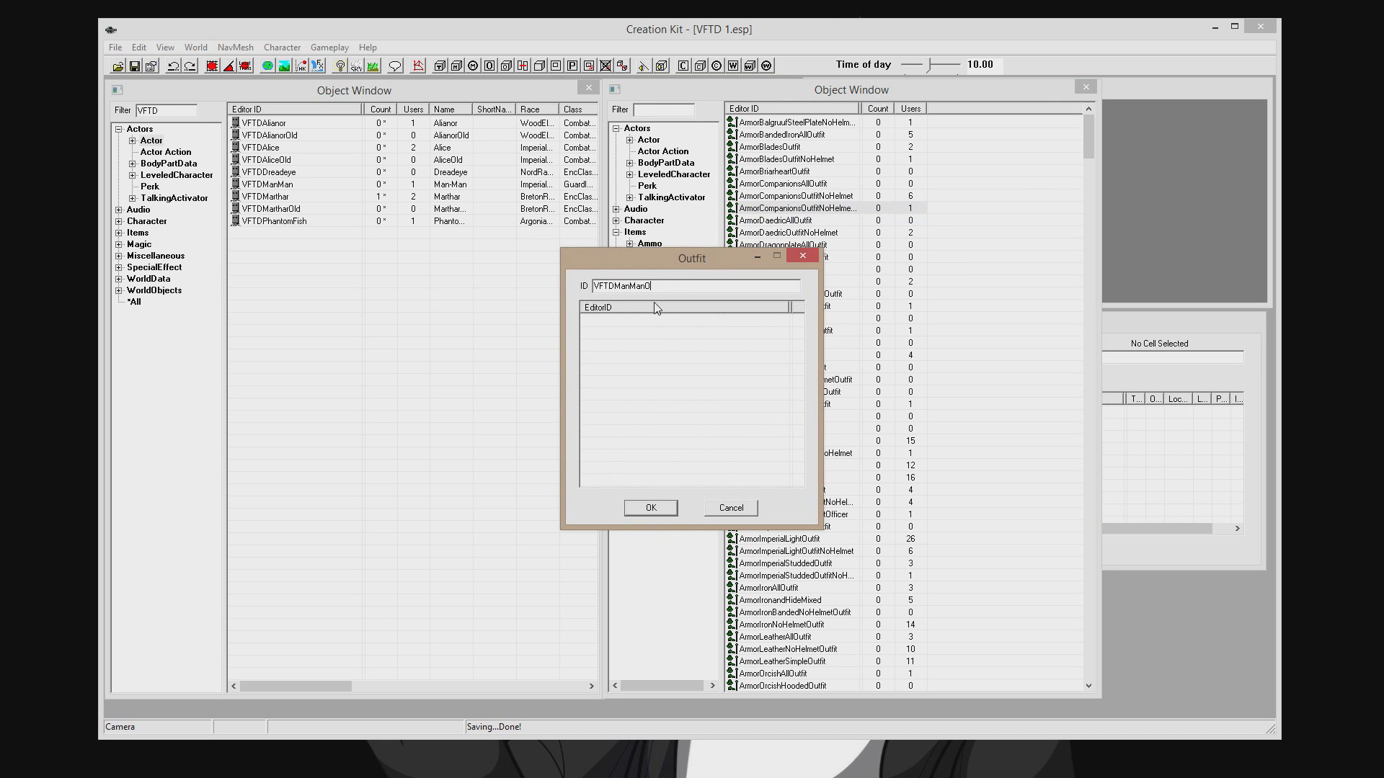
type("1")
left_click(651, 508)
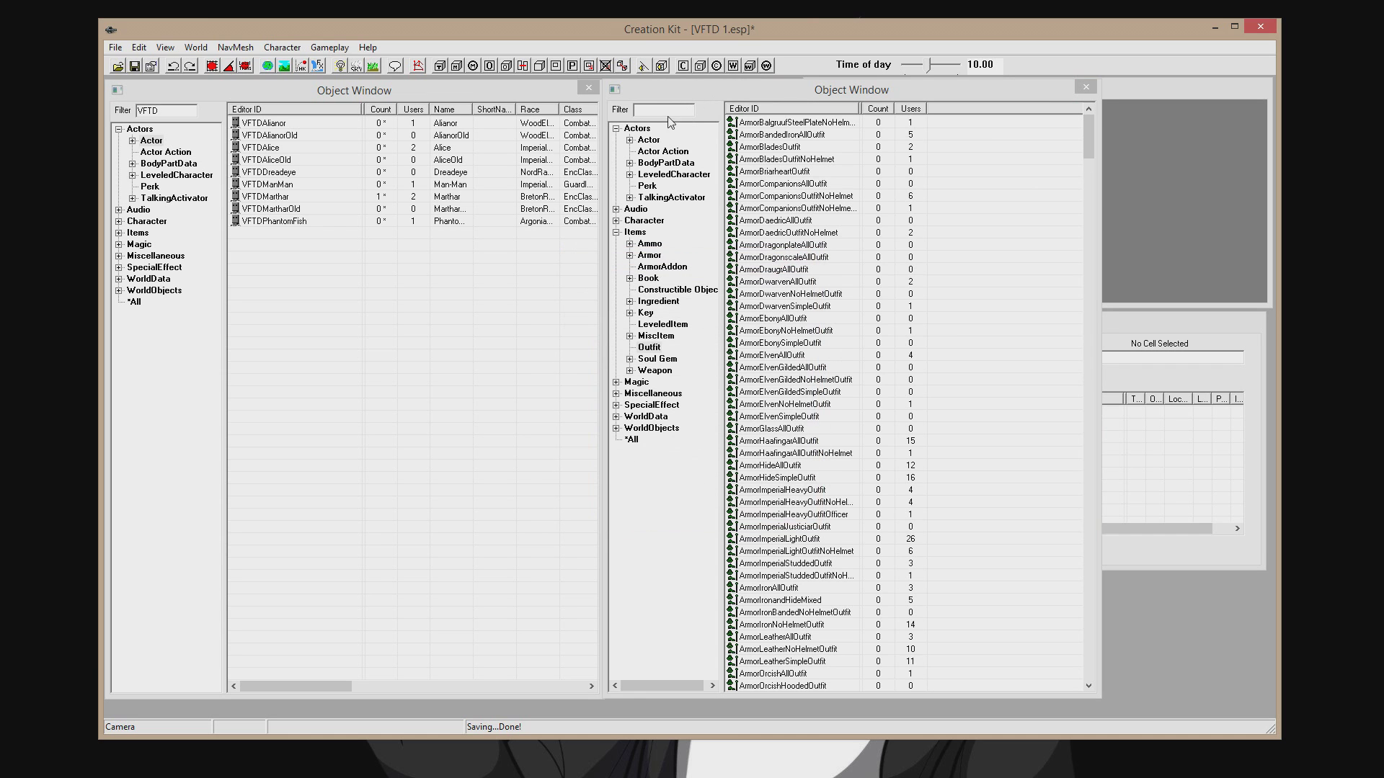
Filter the outfit list by VFTD, open VFTDManManOutfit1 and move its window clear of the first object window.
left_click(663, 110)
type("VFGT")
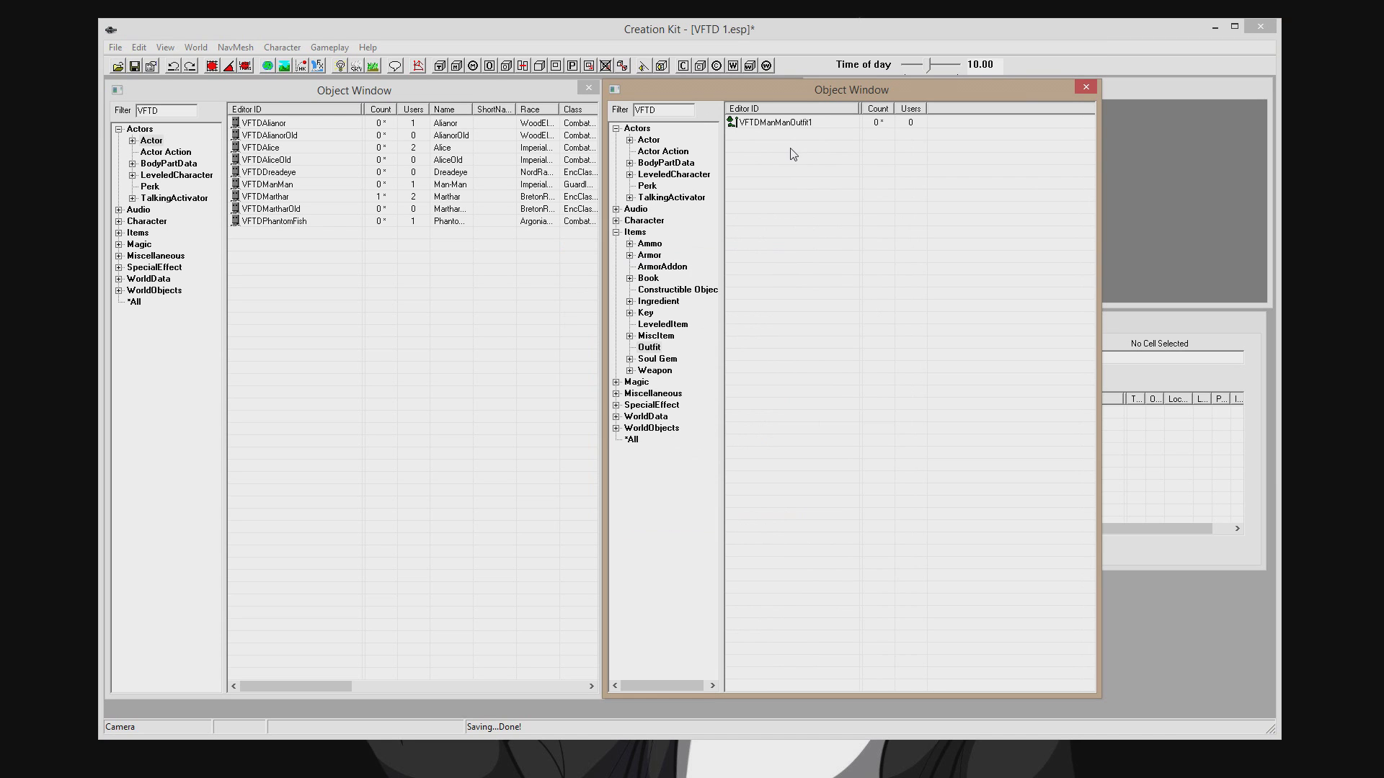
left_click(768, 124)
double_click(771, 133)
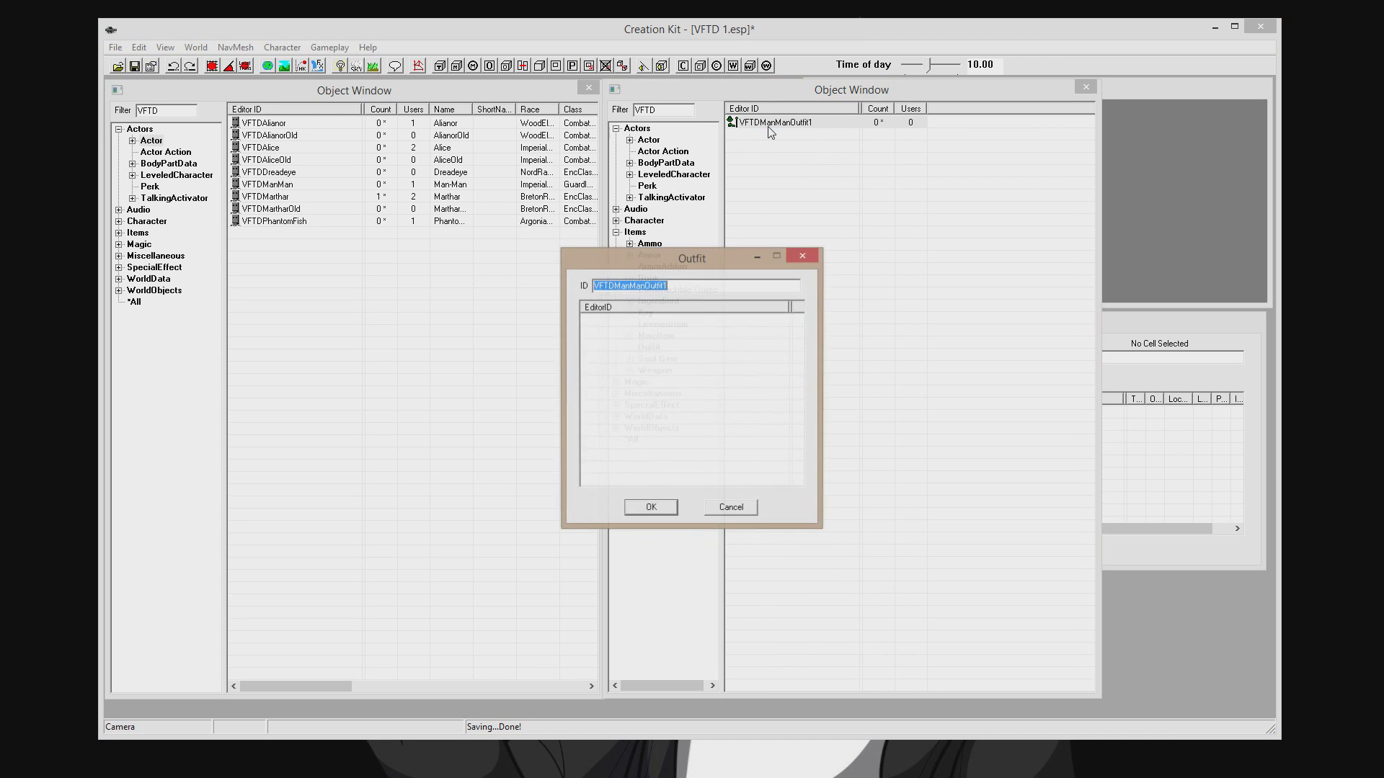
left_click_drag(693, 253, 811, 207)
left_click(818, 314)
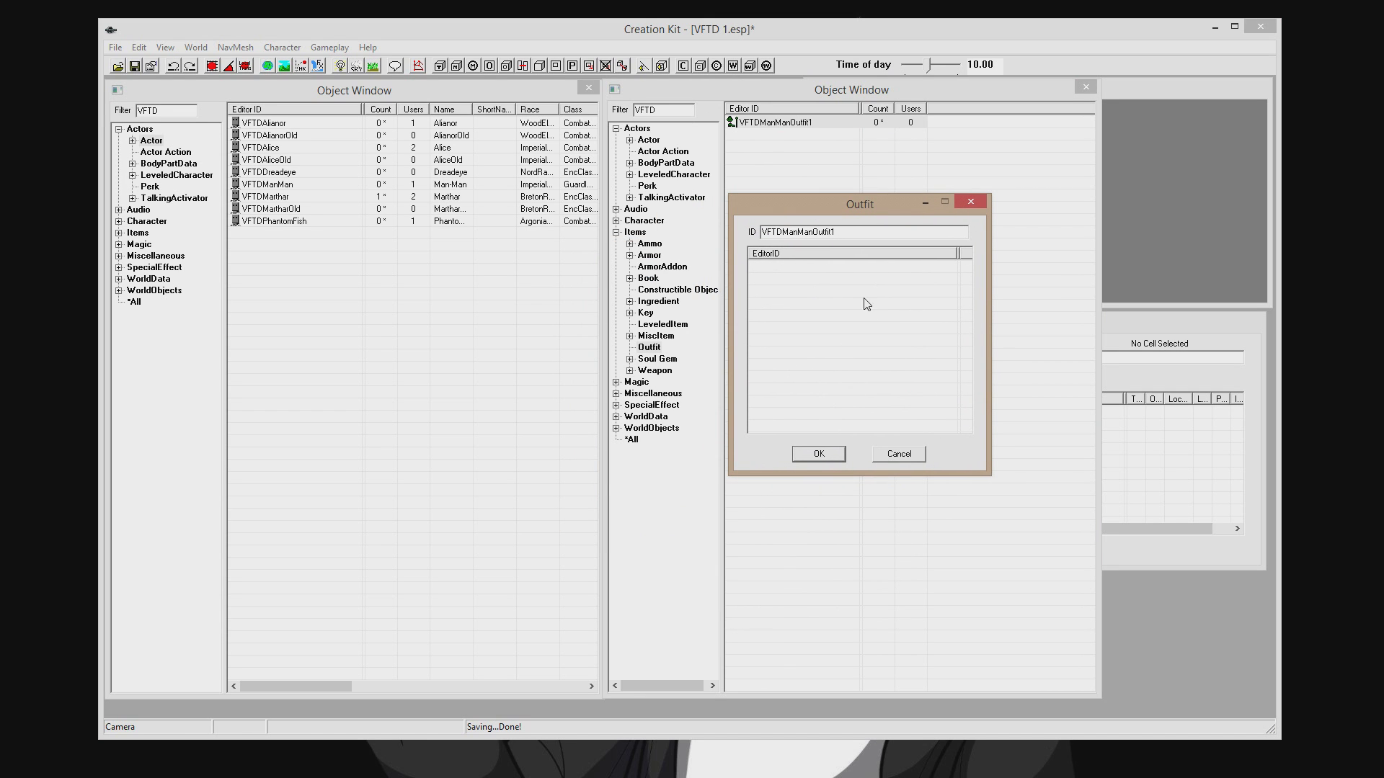
List the Armor items in the first object window filtered by steel, and add ArmorSteelBootsA and ArmorSteelCuirassA to the outfit.
left_click(119, 233)
left_click(158, 257)
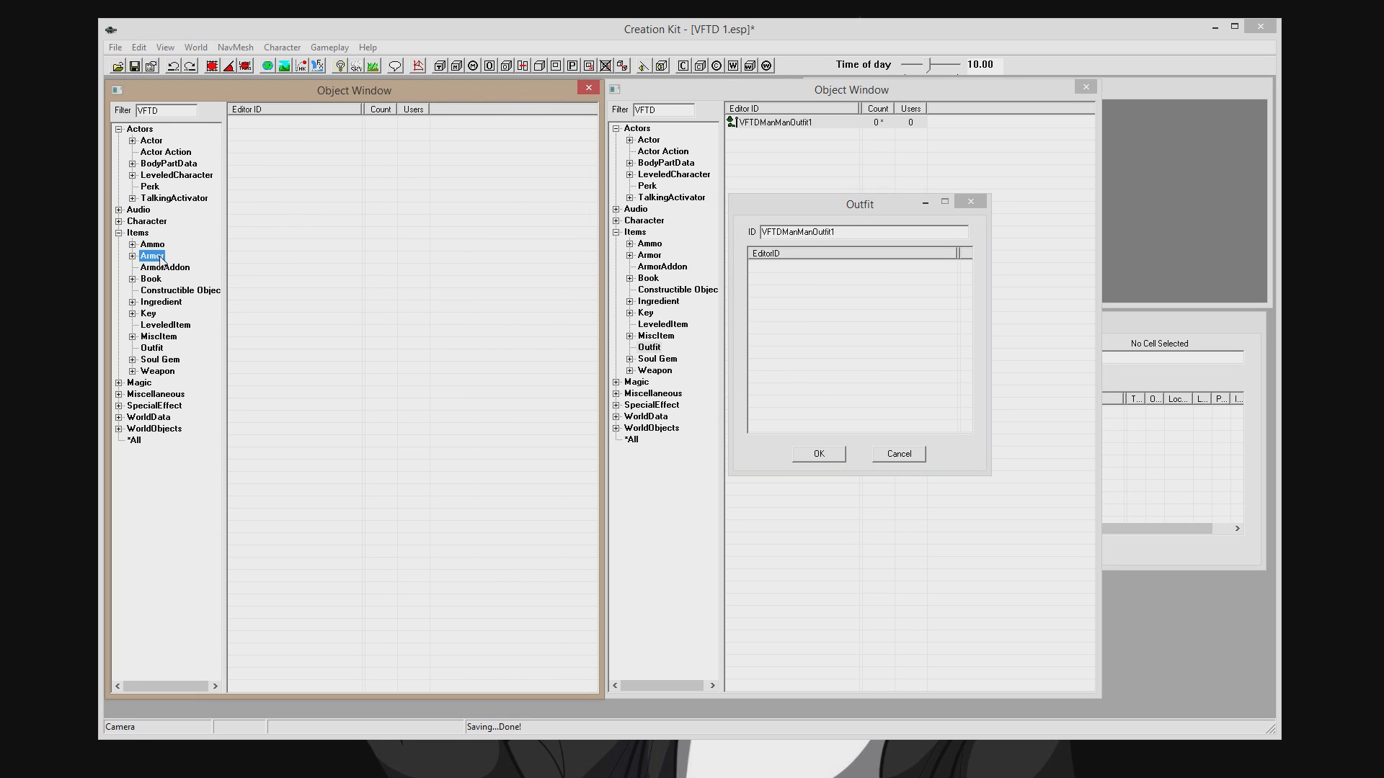
double_click(166, 112)
key("BackSpace")
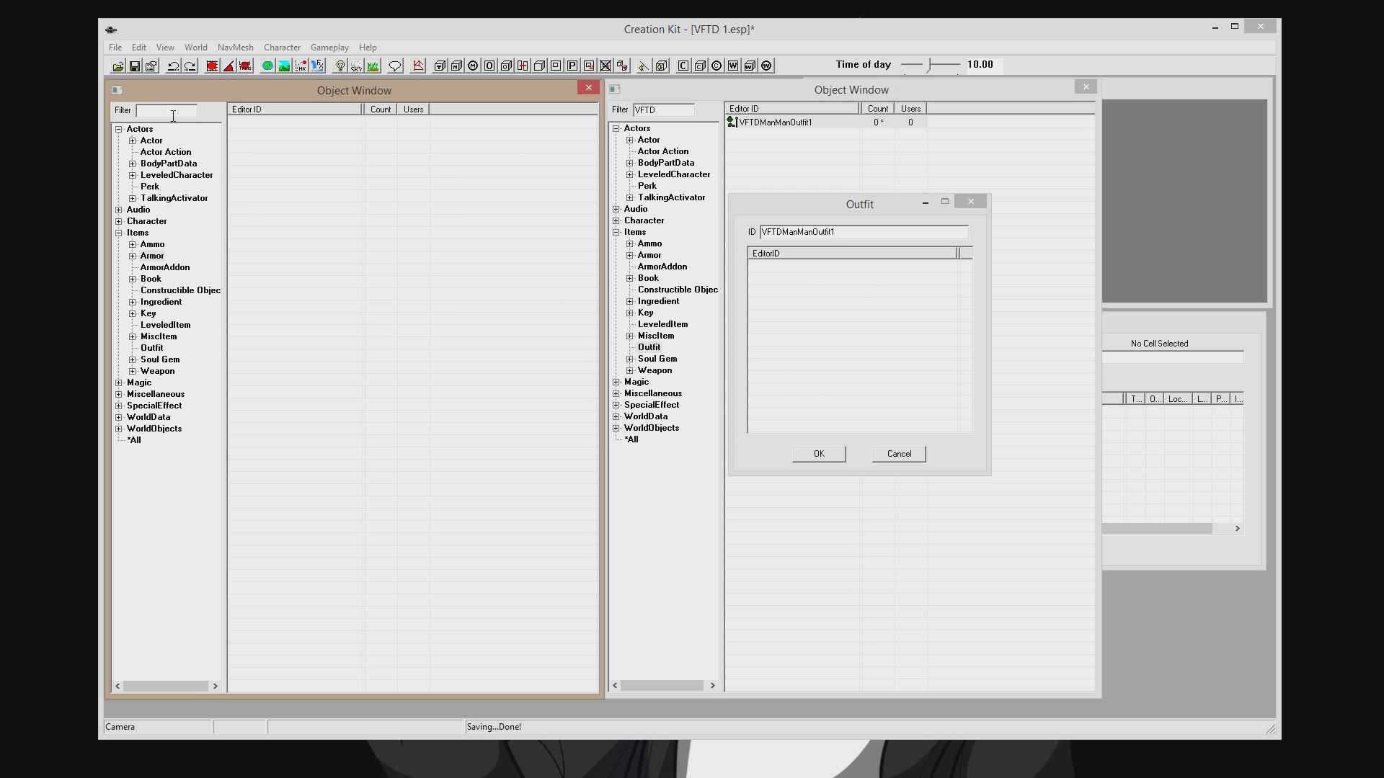
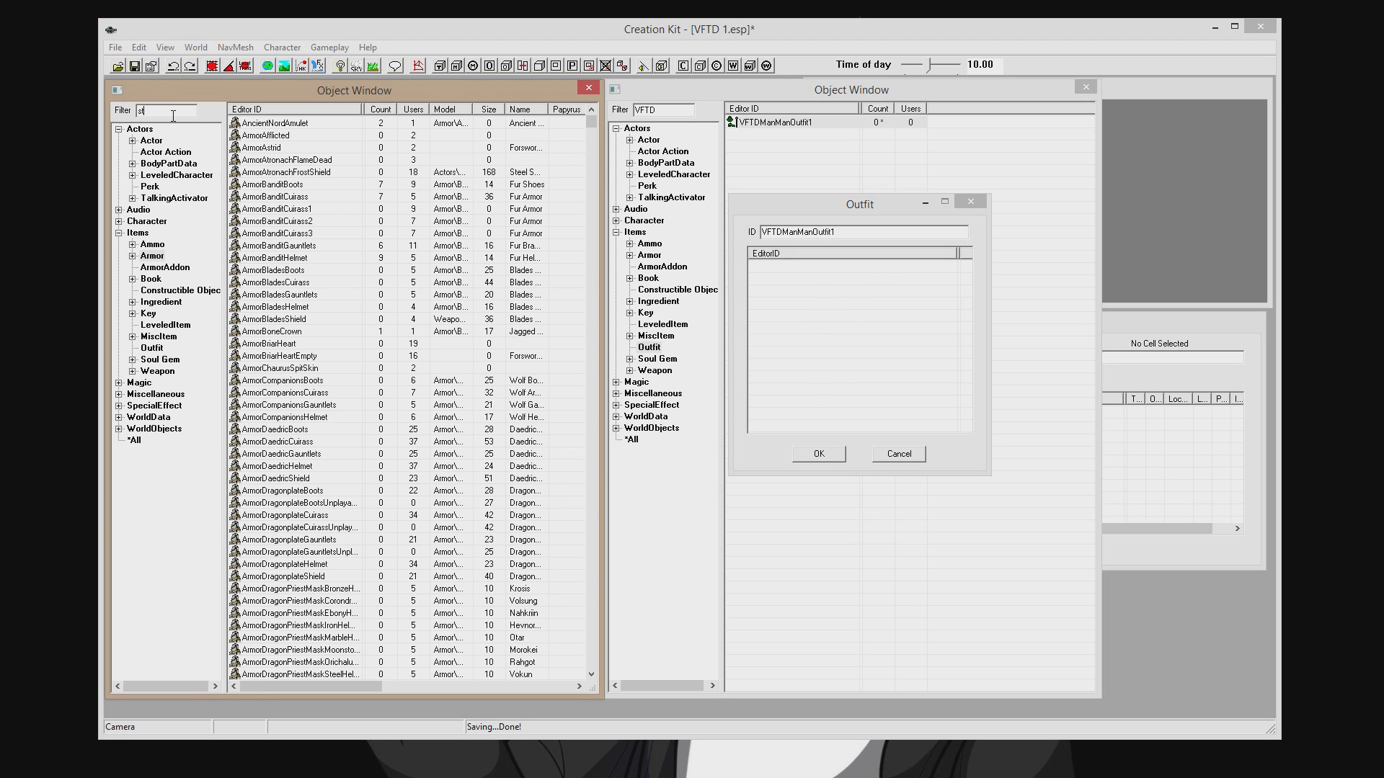
left_click(291, 137)
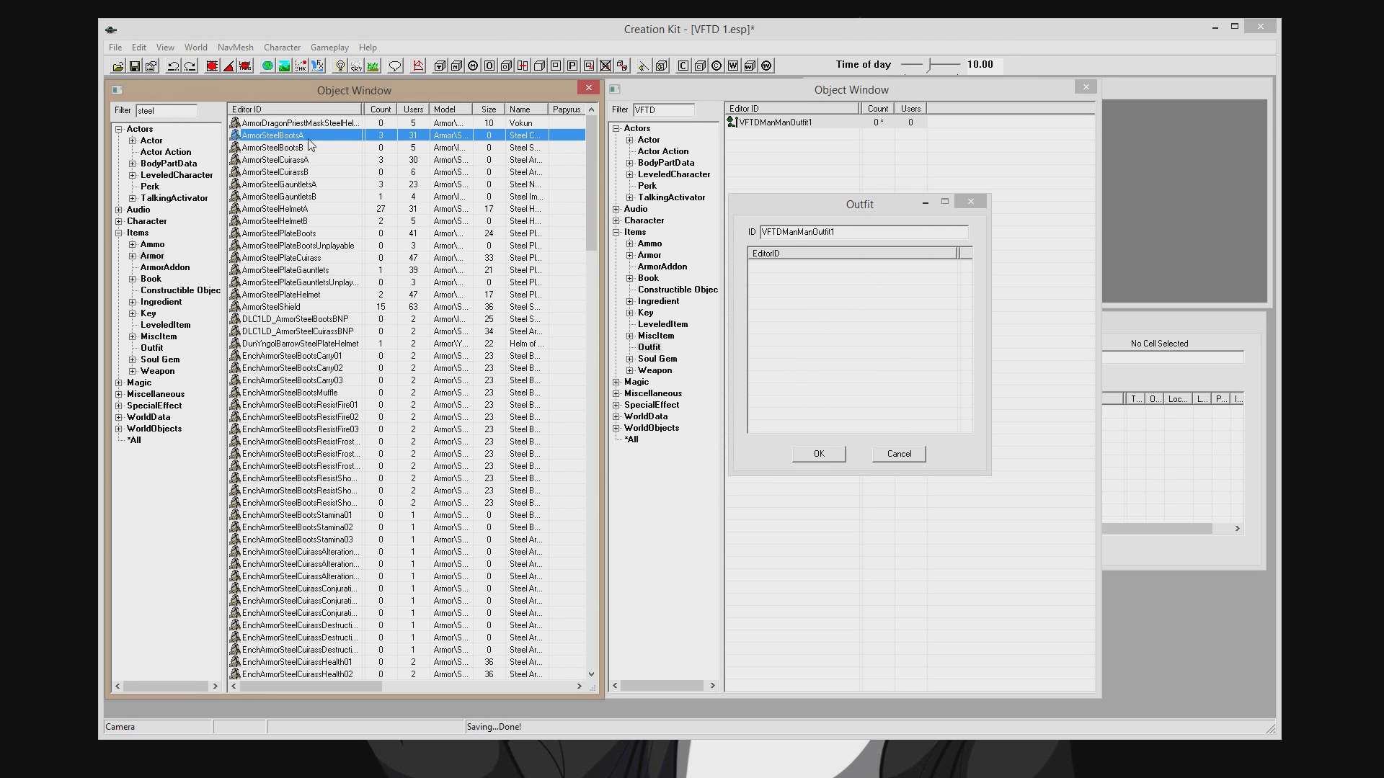
left_click_drag(292, 138, 811, 315)
left_click_drag(292, 160, 811, 312)
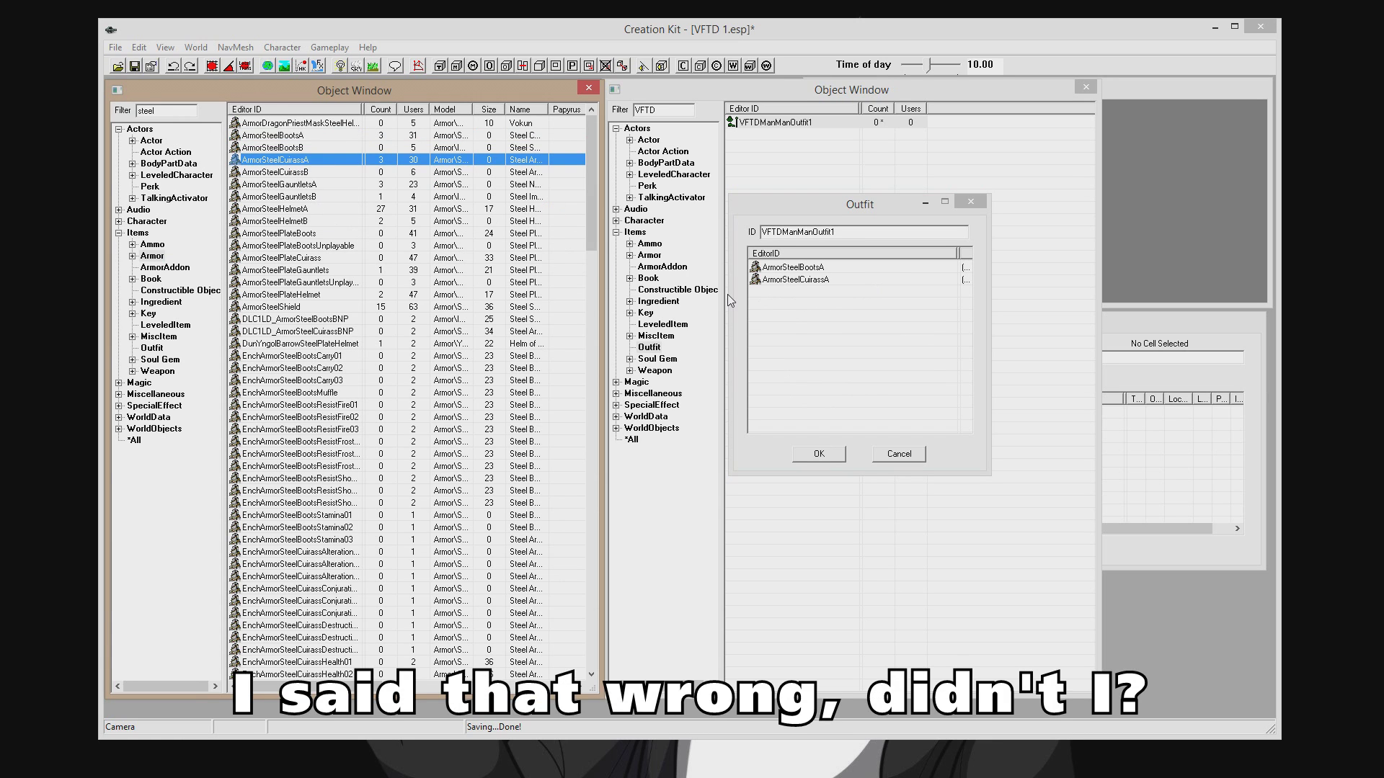
Filter the armor by dawnguard, widen the Editor ID column and add DLC1ArmorDawnguardGauntletsHeavy to the outfit.
left_click(186, 110)
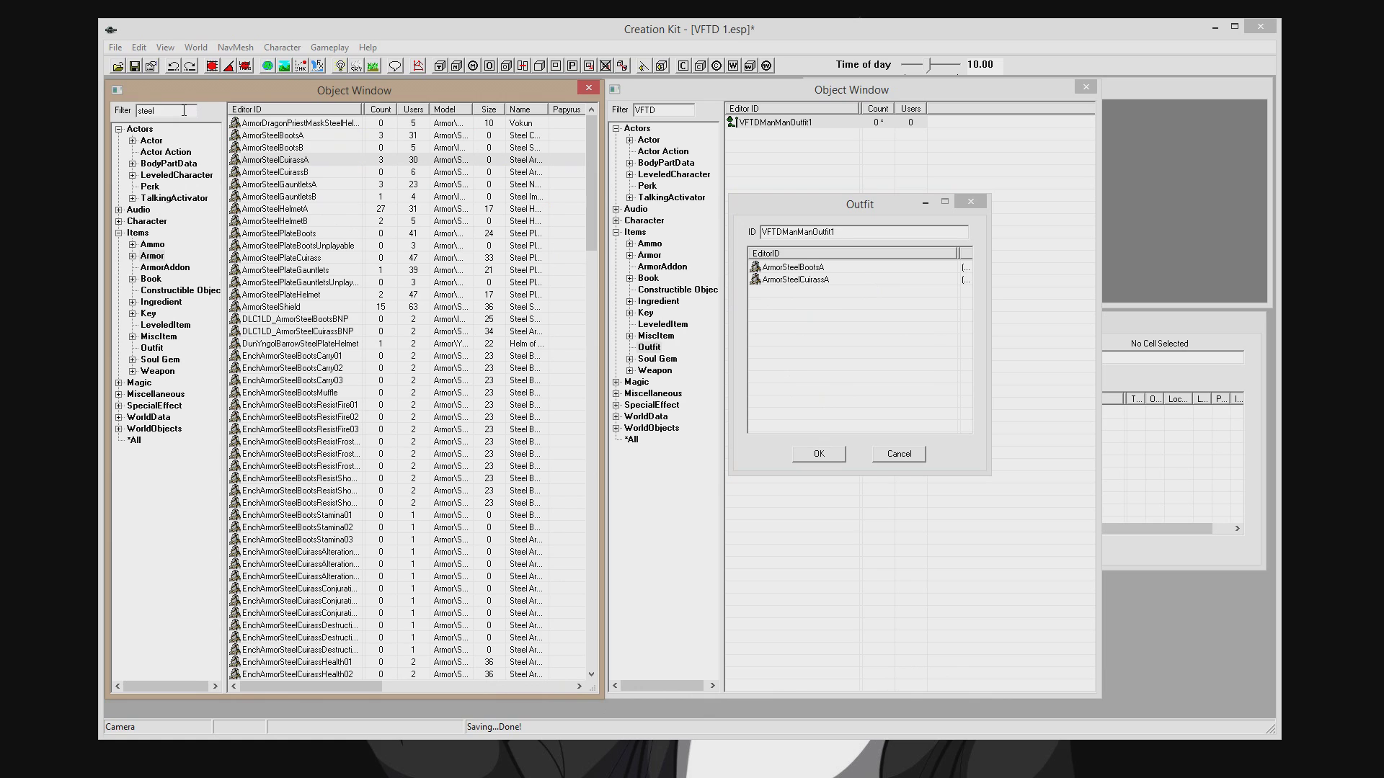
type("dawnguard")
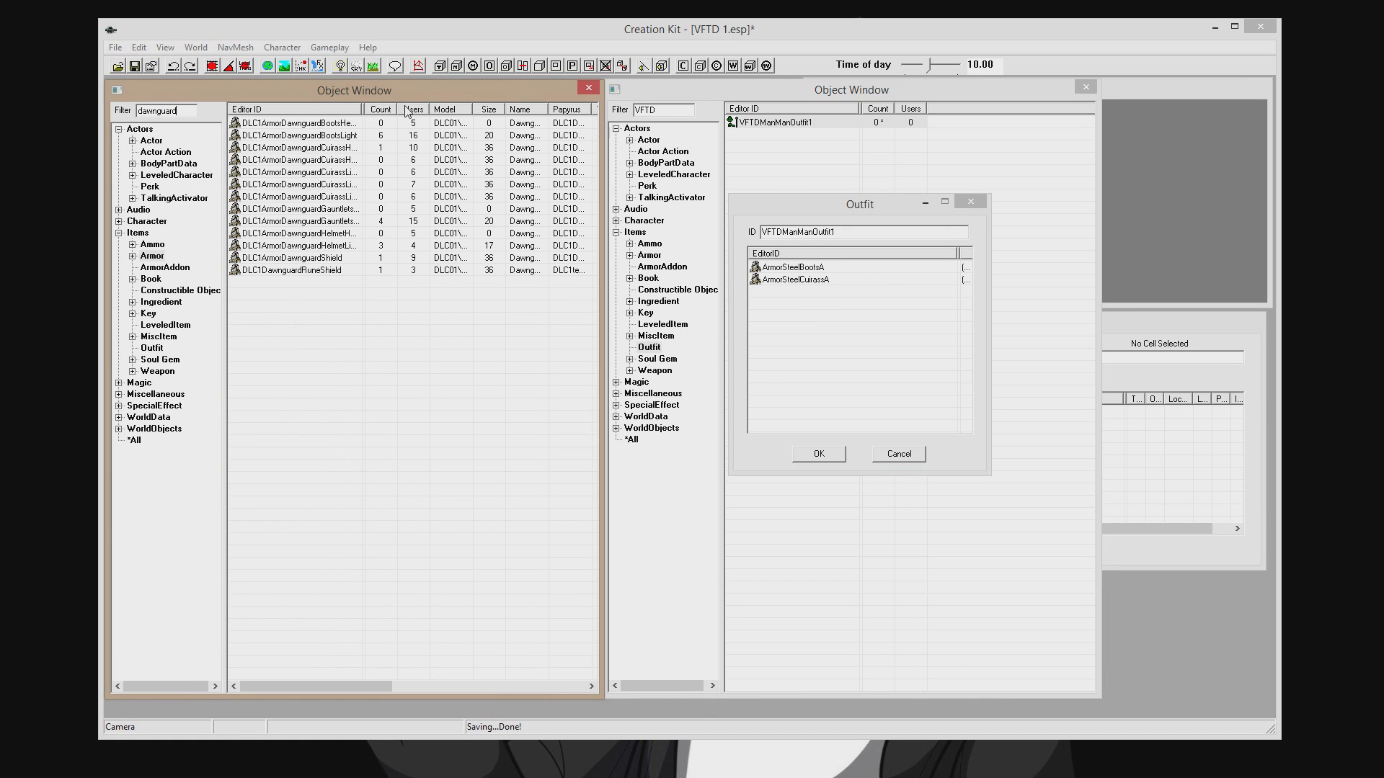
left_click_drag(357, 109, 376, 109)
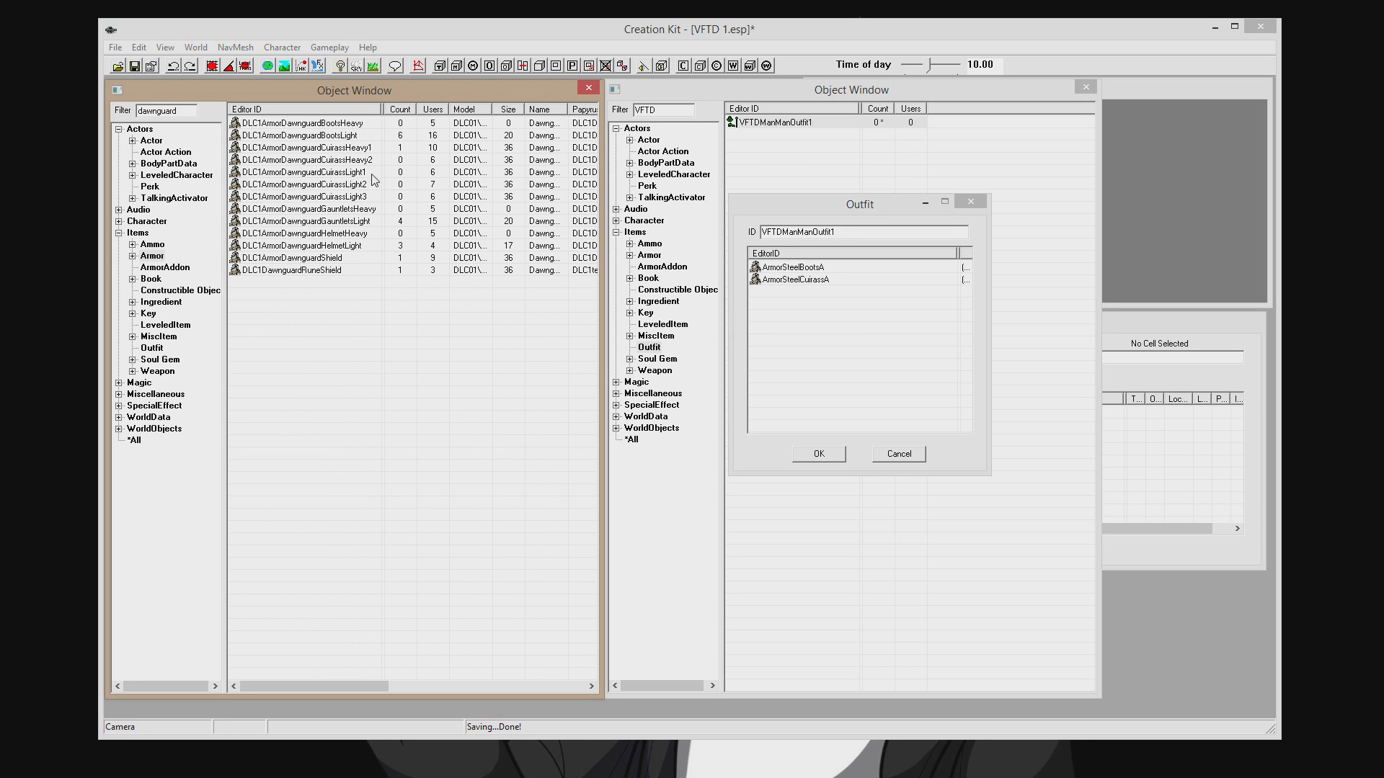
left_click_drag(333, 212, 794, 316)
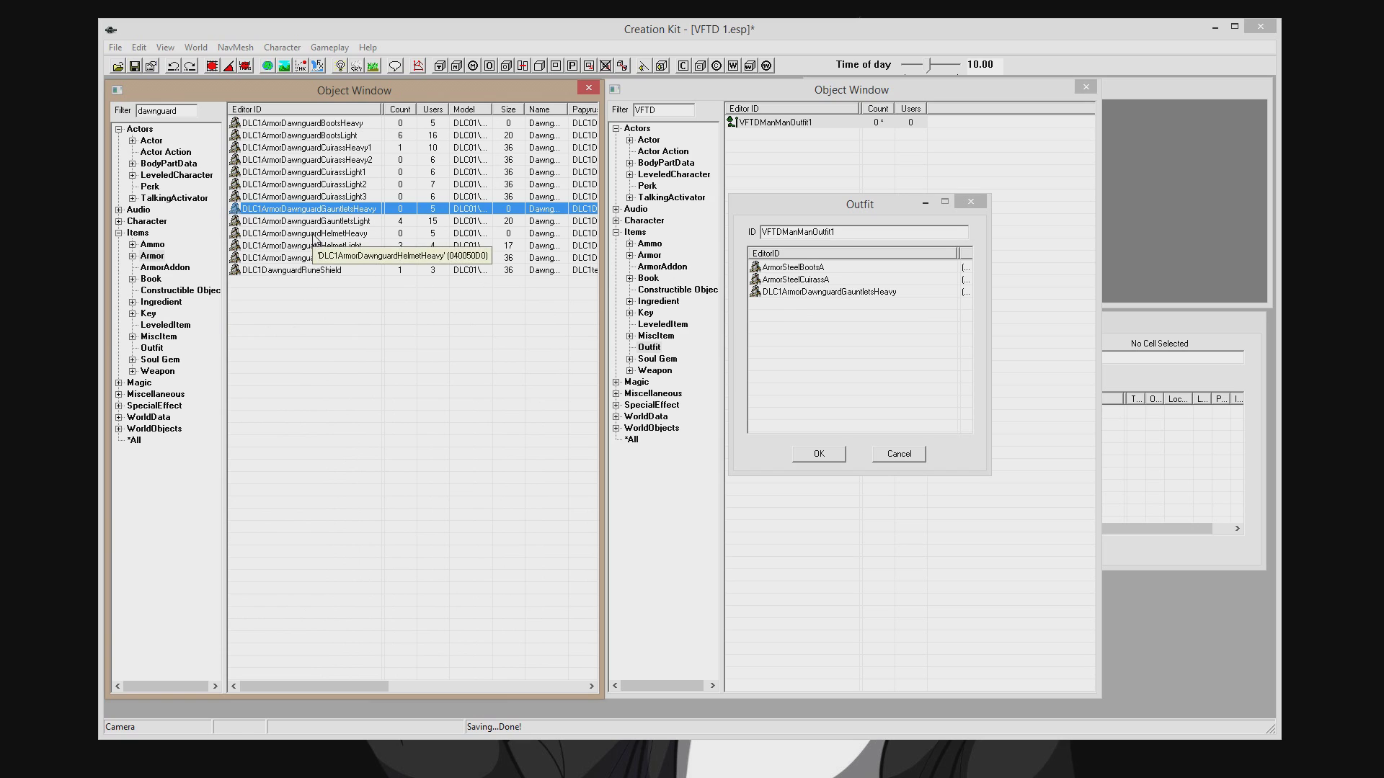
Filter the armor by iron, add ArmorIronHelmet to the outfit and review the outfit's entries.
left_click_drag(187, 108, 138, 109)
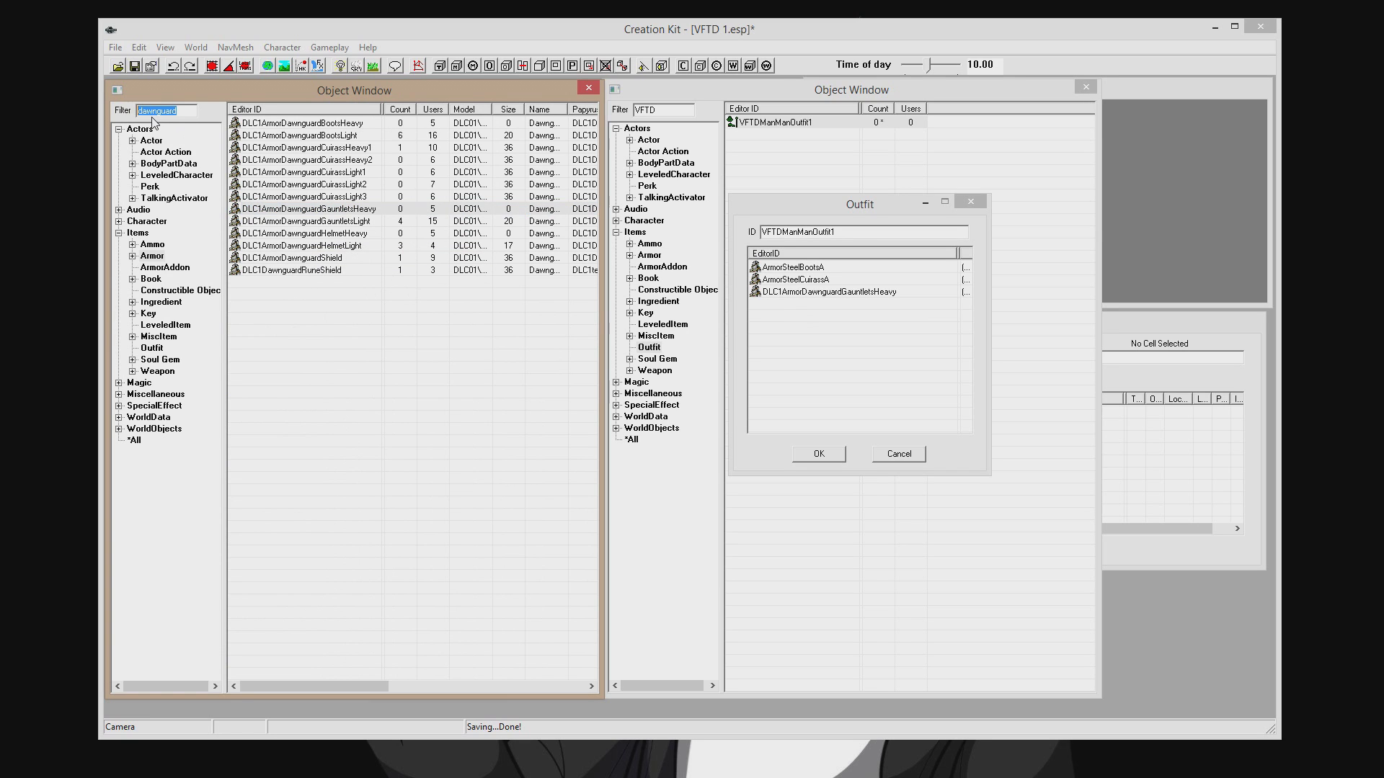
type("iron")
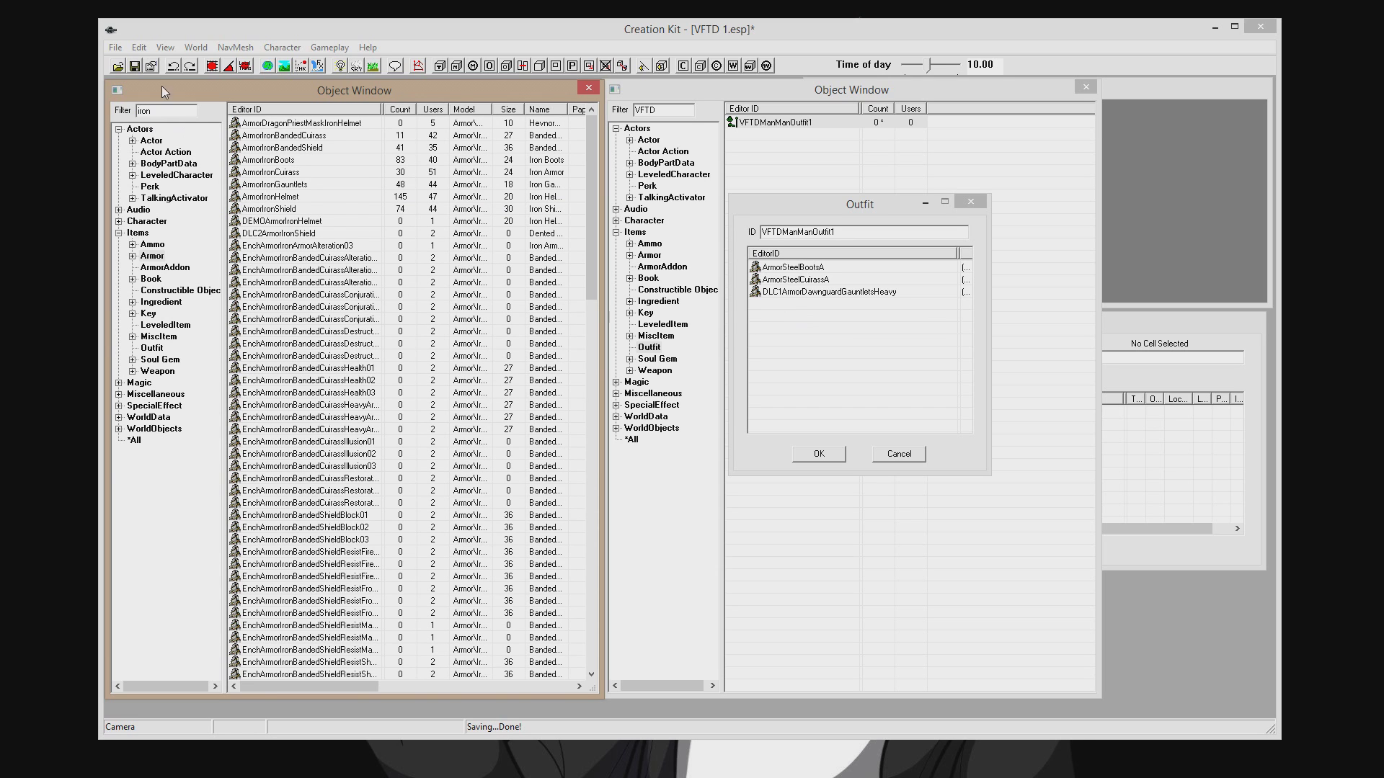
left_click_drag(281, 197, 843, 333)
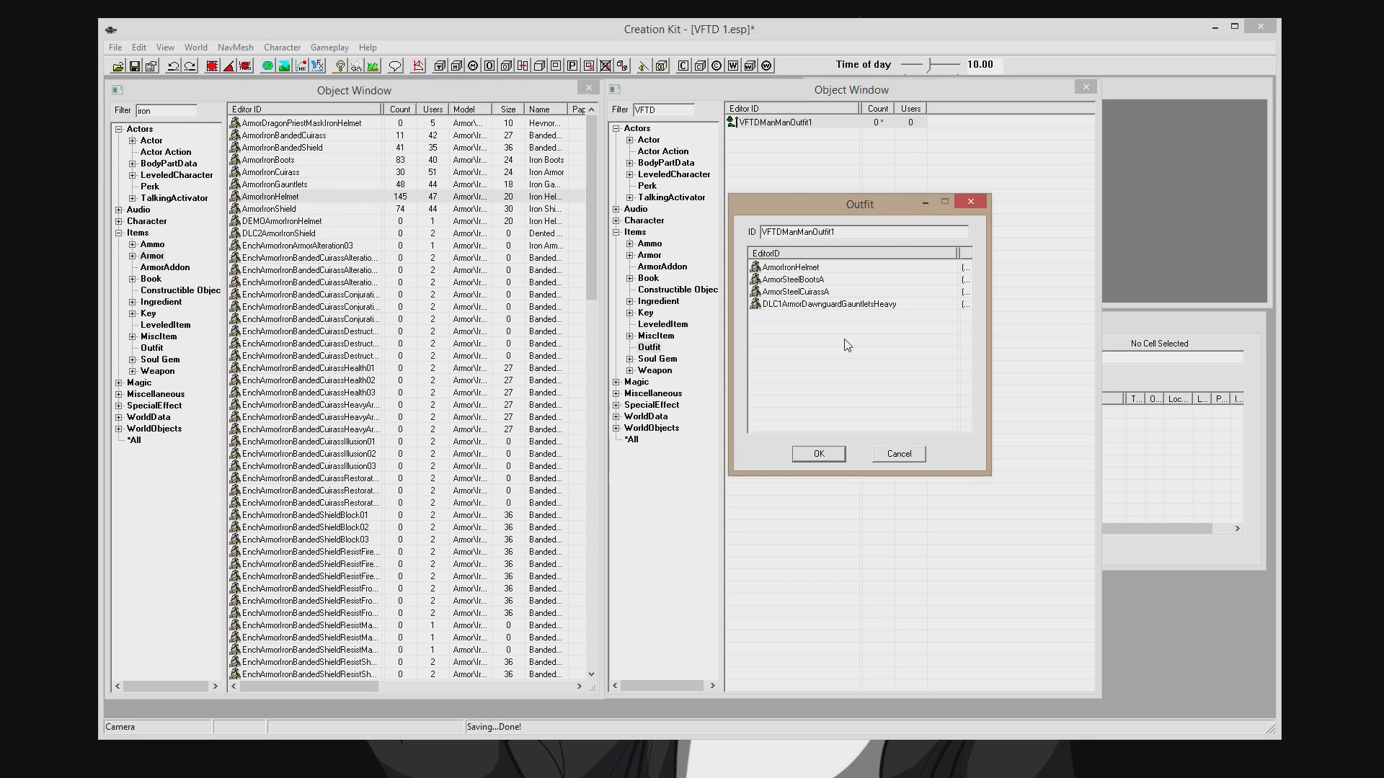
left_click(819, 270)
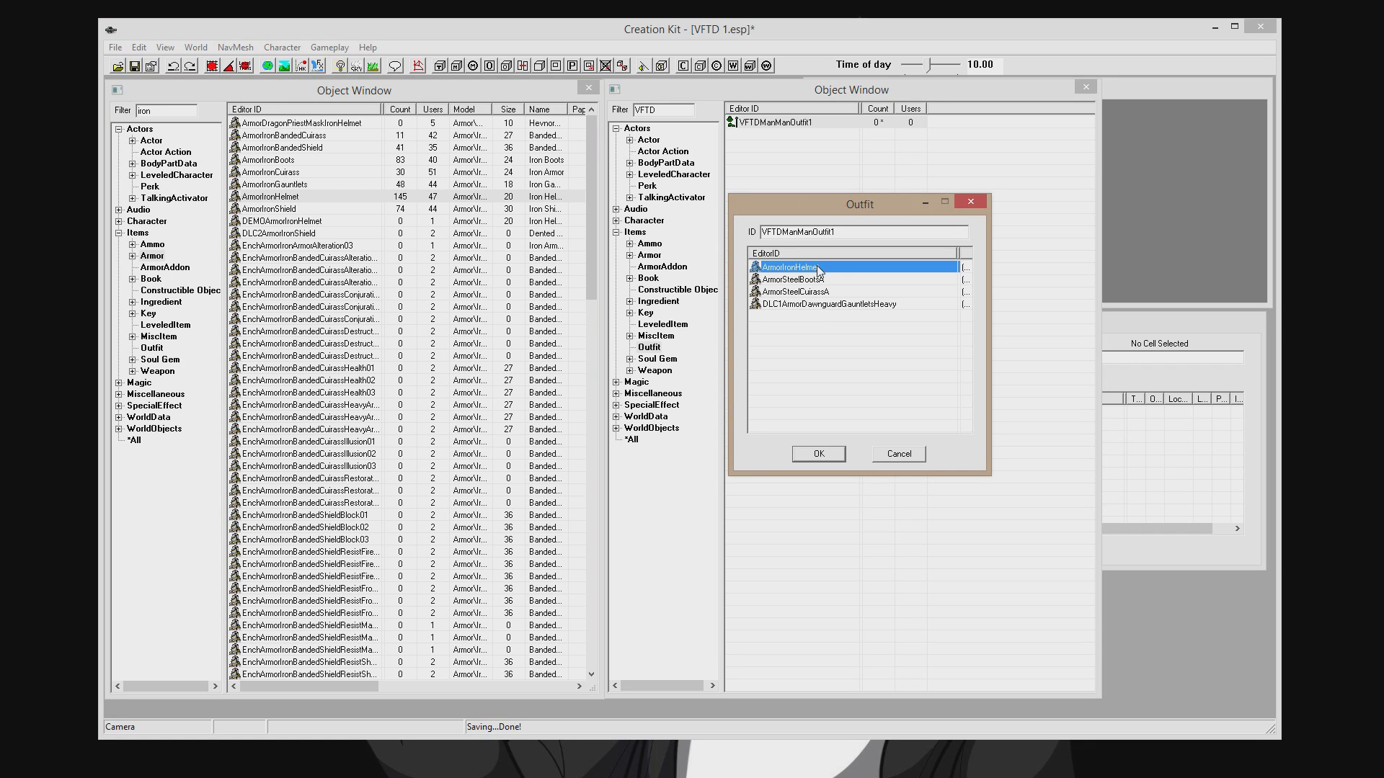
left_click(842, 281)
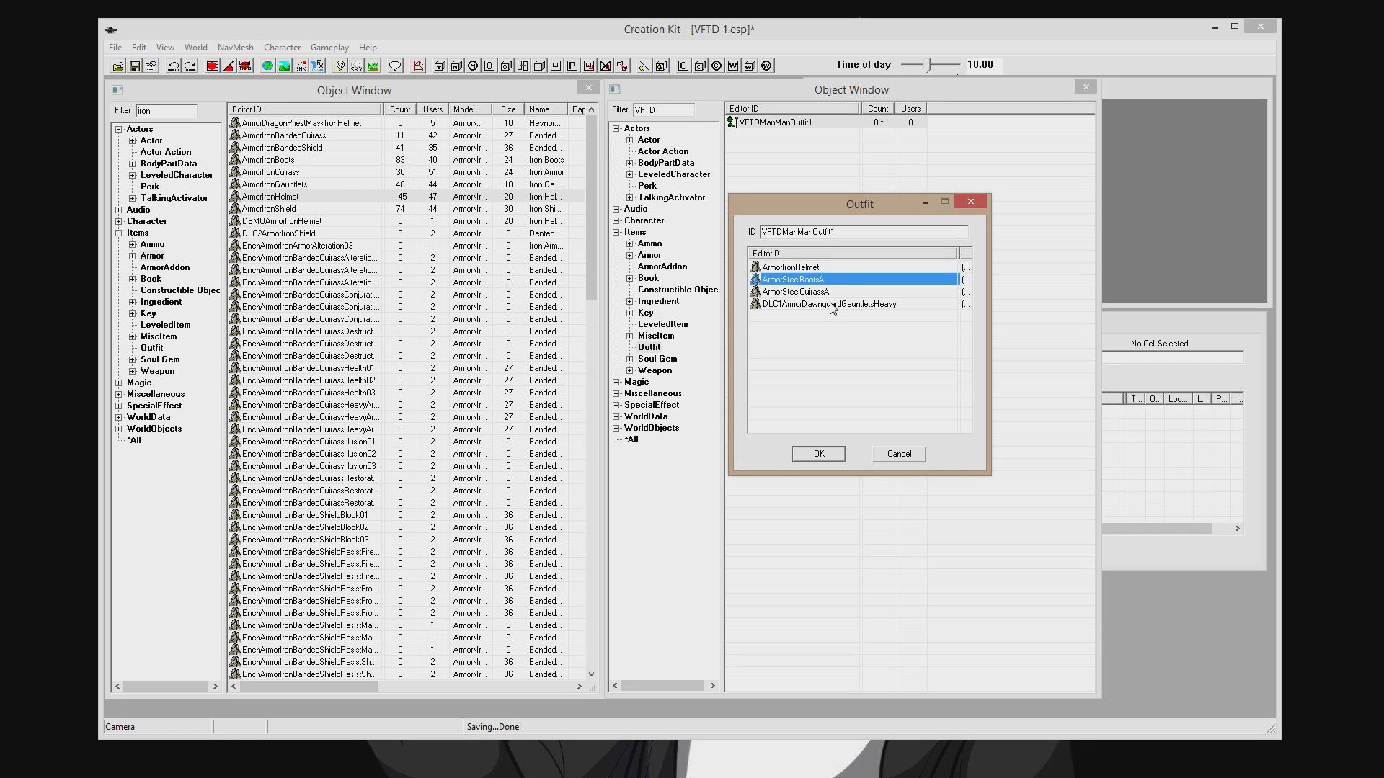
Confirm the VFTDManManOutfit1 outfit with its listed armor pieces and close the second Object Window.
left_click(831, 304)
left_click(829, 292)
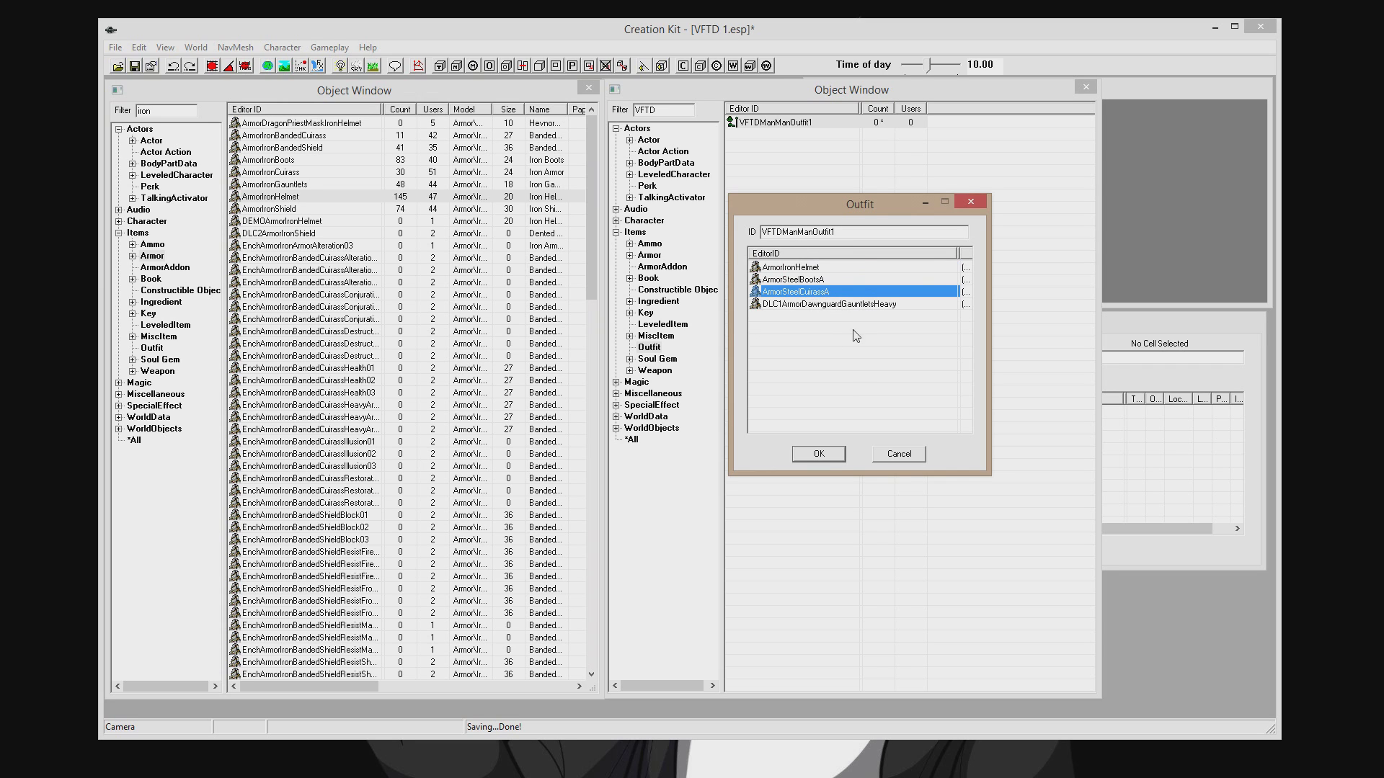
left_click(816, 455)
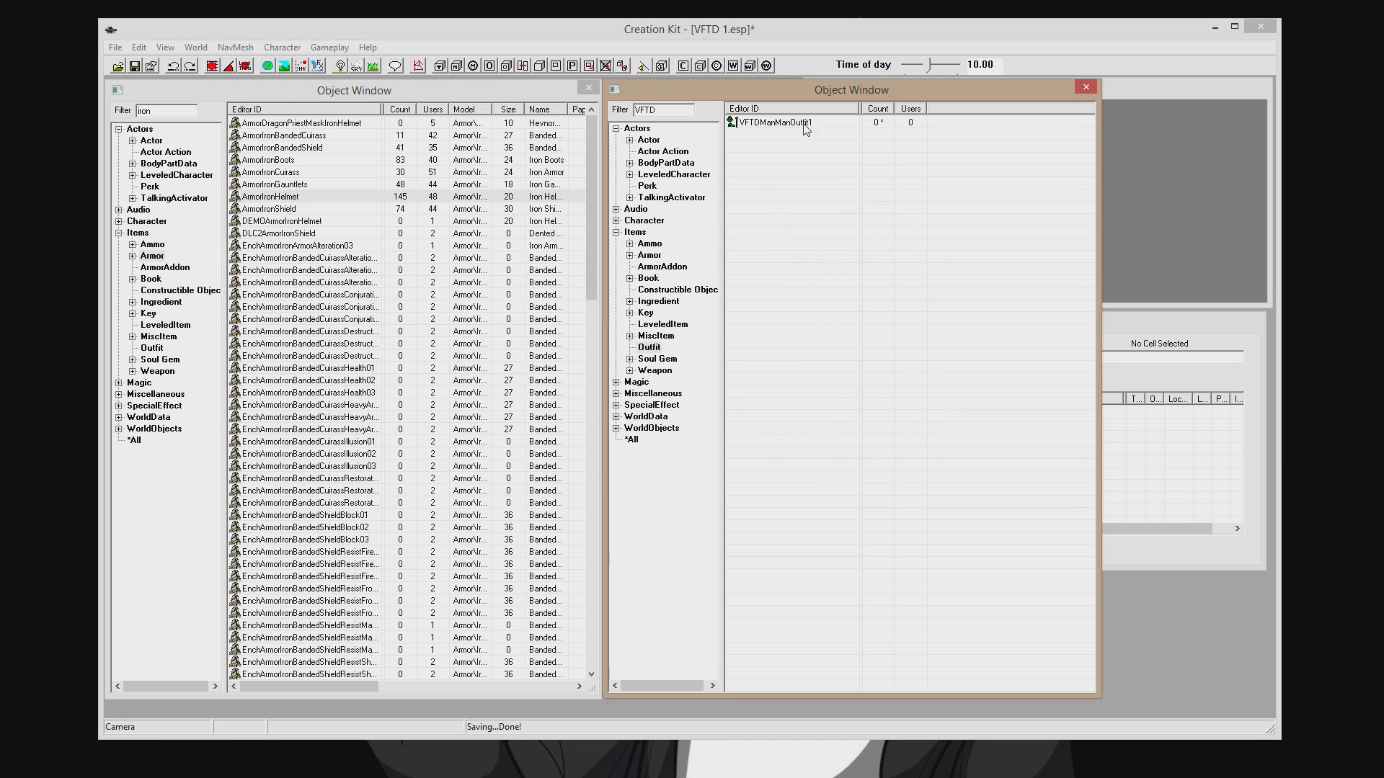
left_click(1086, 88)
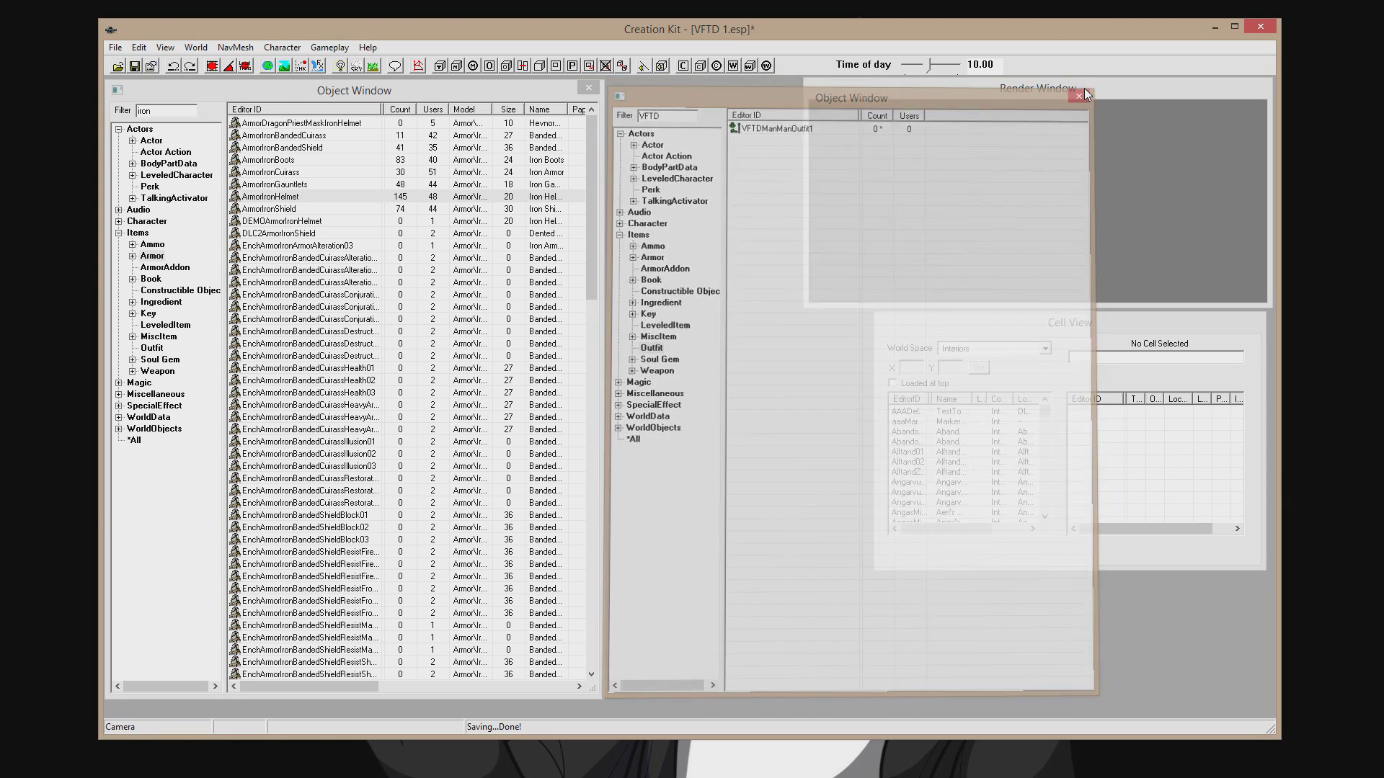
Filter the actors by VFTD and open the VFTDManMan actor for editing.
left_click(162, 141)
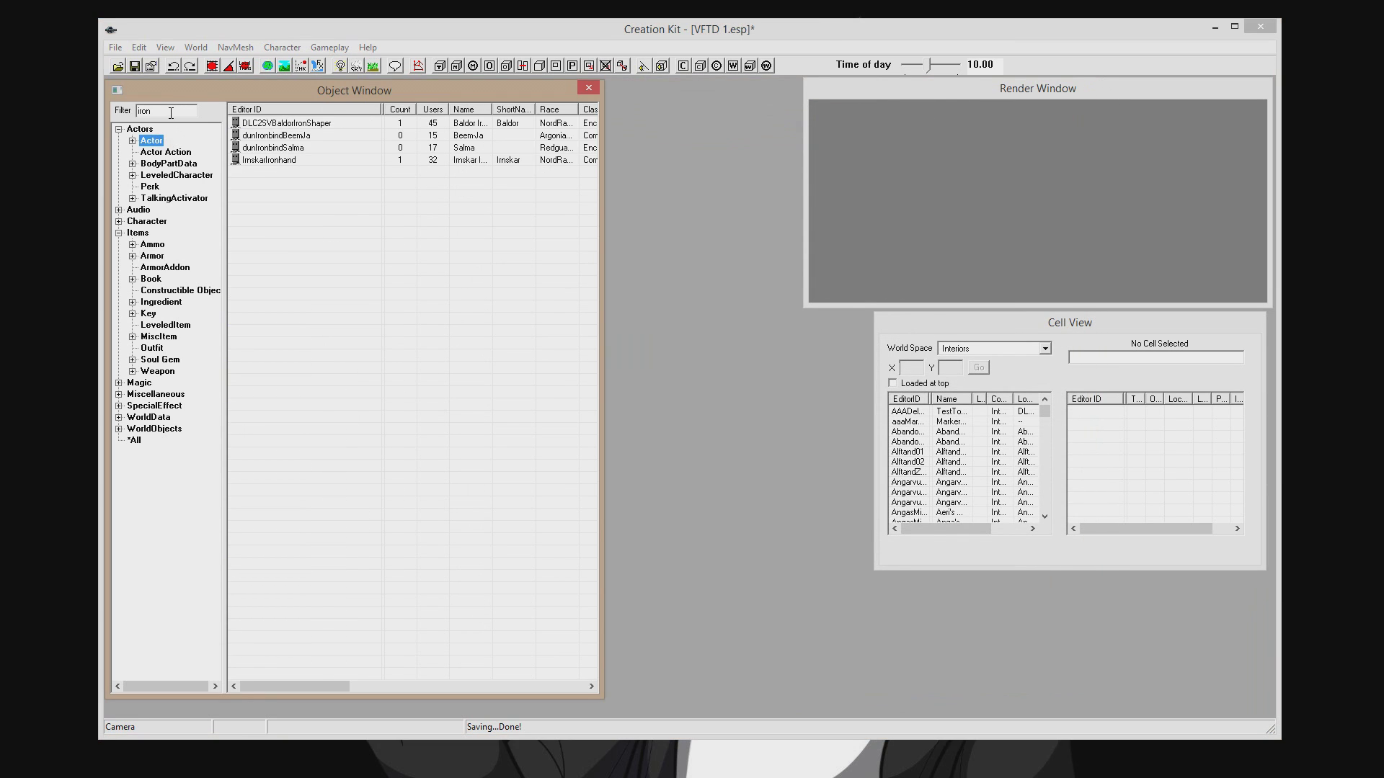
double_click(170, 113)
type("VFTD")
double_click(300, 185)
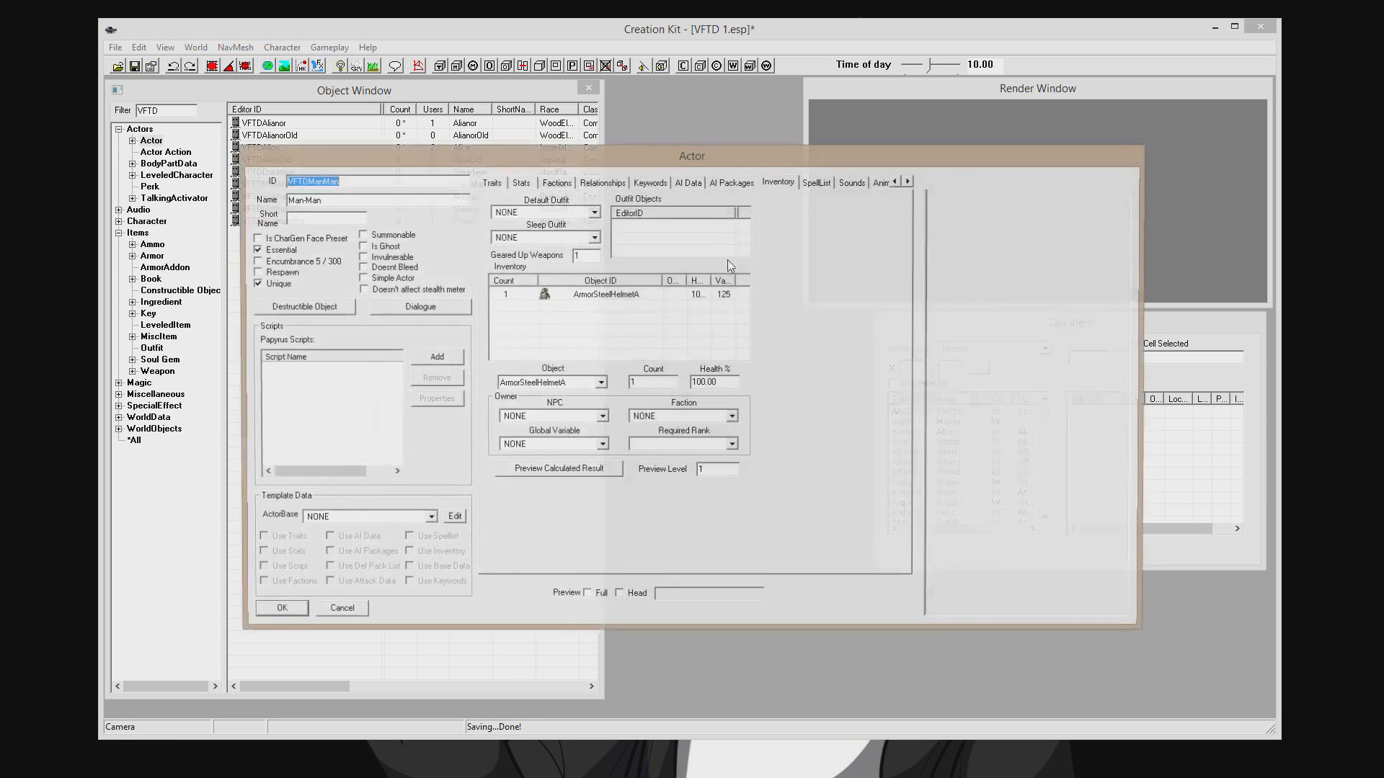
Show the full-body preview of the actor, frame the character from the front and widen the Actor window.
left_click(601, 597)
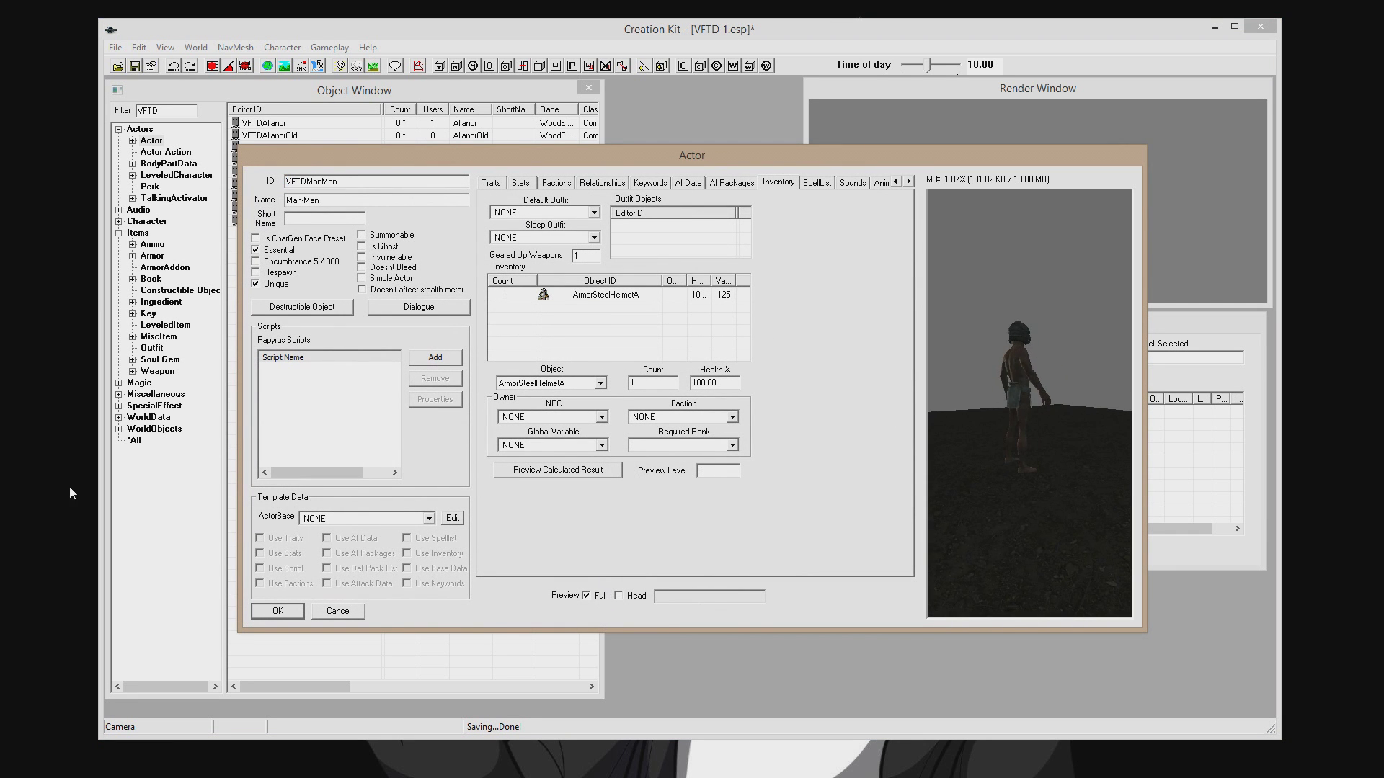
left_click_drag(1035, 394, 1090, 465)
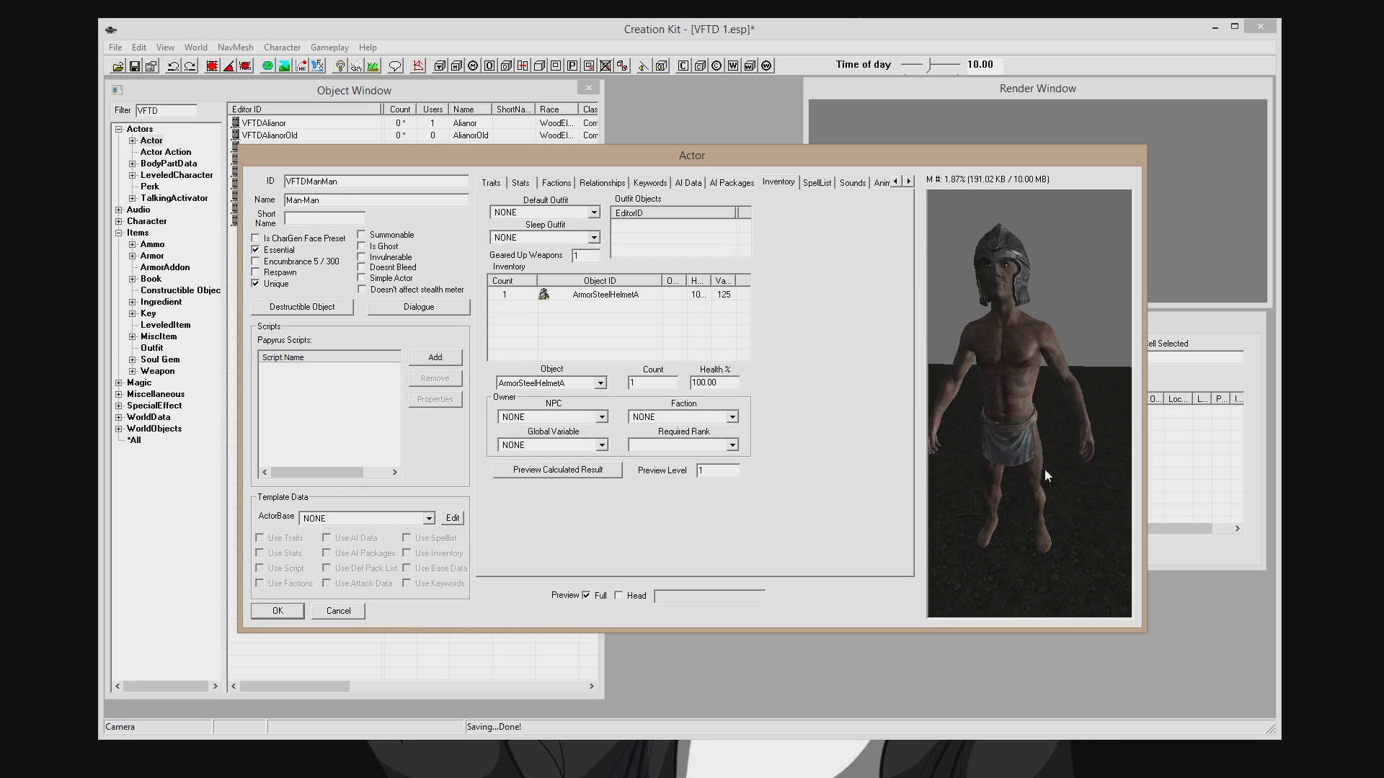
mouse_move(1047, 475)
left_mouse_down()
mouse_move(1001, 469)
mouse_move(1092, 508)
mouse_move(1051, 499)
left_mouse_up()
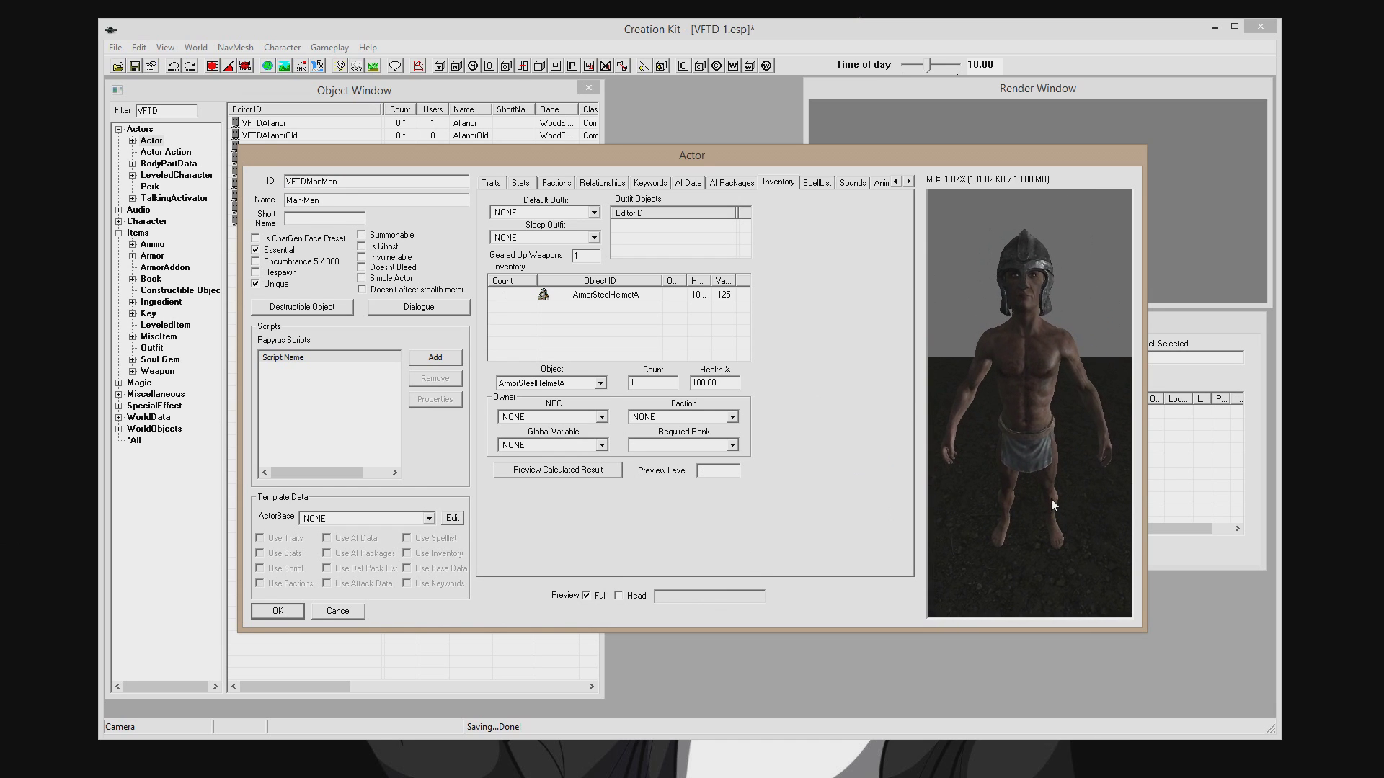
left_click_drag(1146, 438, 1220, 439)
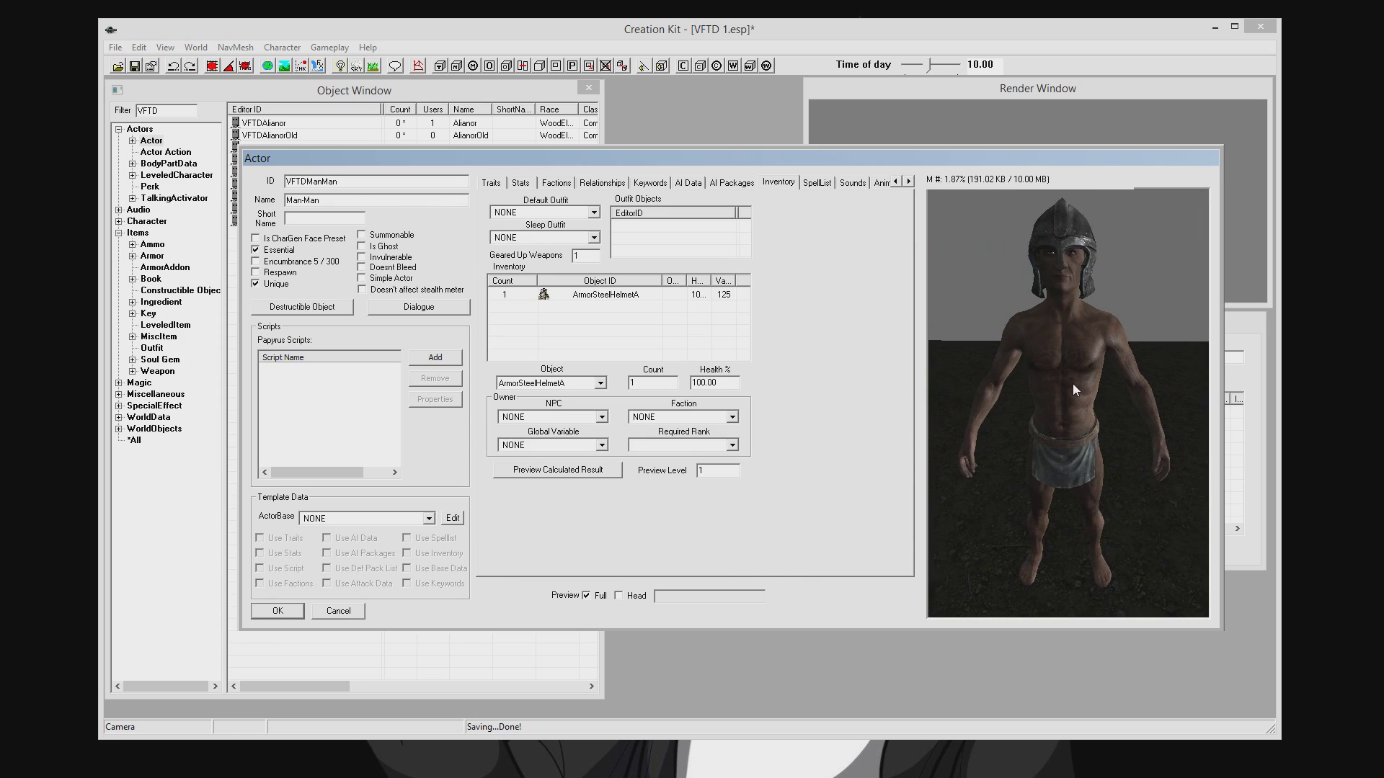
Remove ArmorSteelHelmetA from the actor's inventory and set the default outfit to VFTDManManOutfit1, checking it in the preview.
left_click(590, 294)
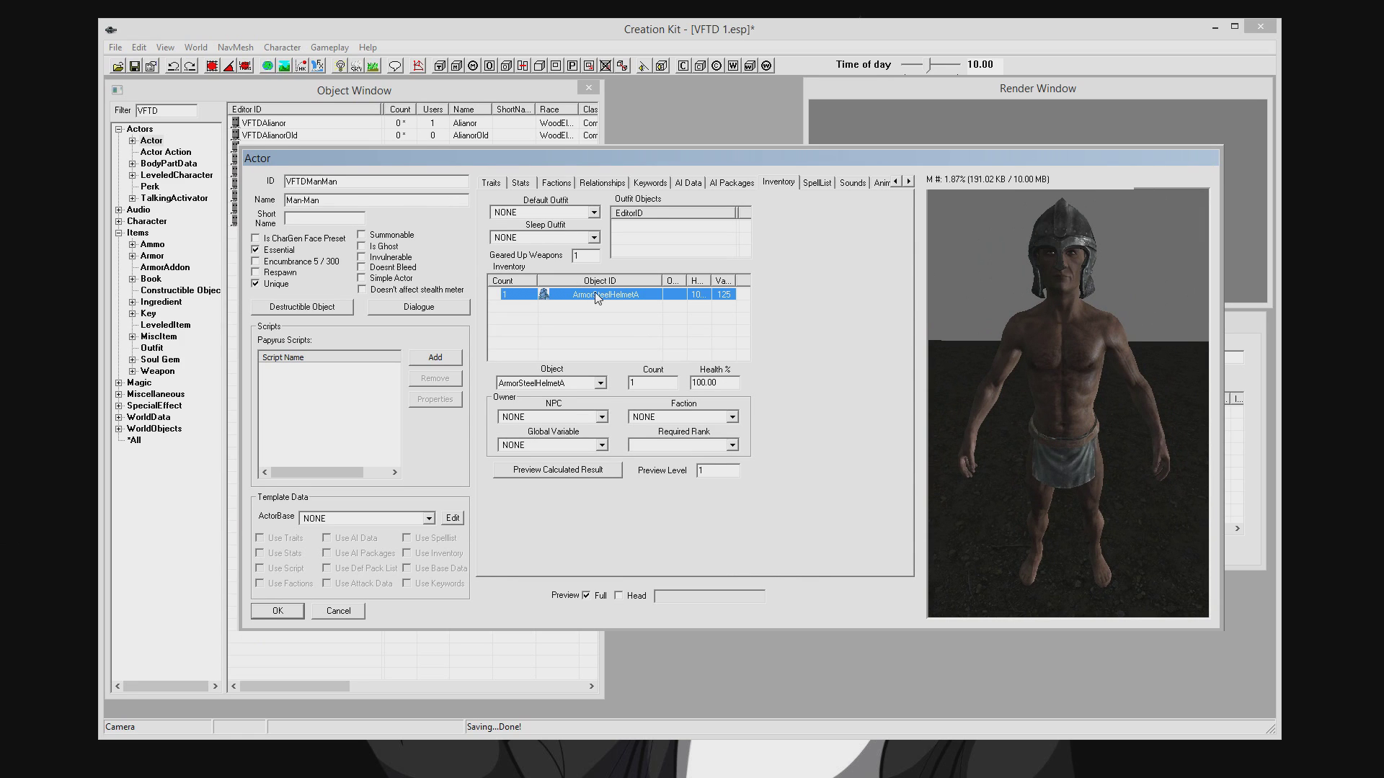
key("Delete")
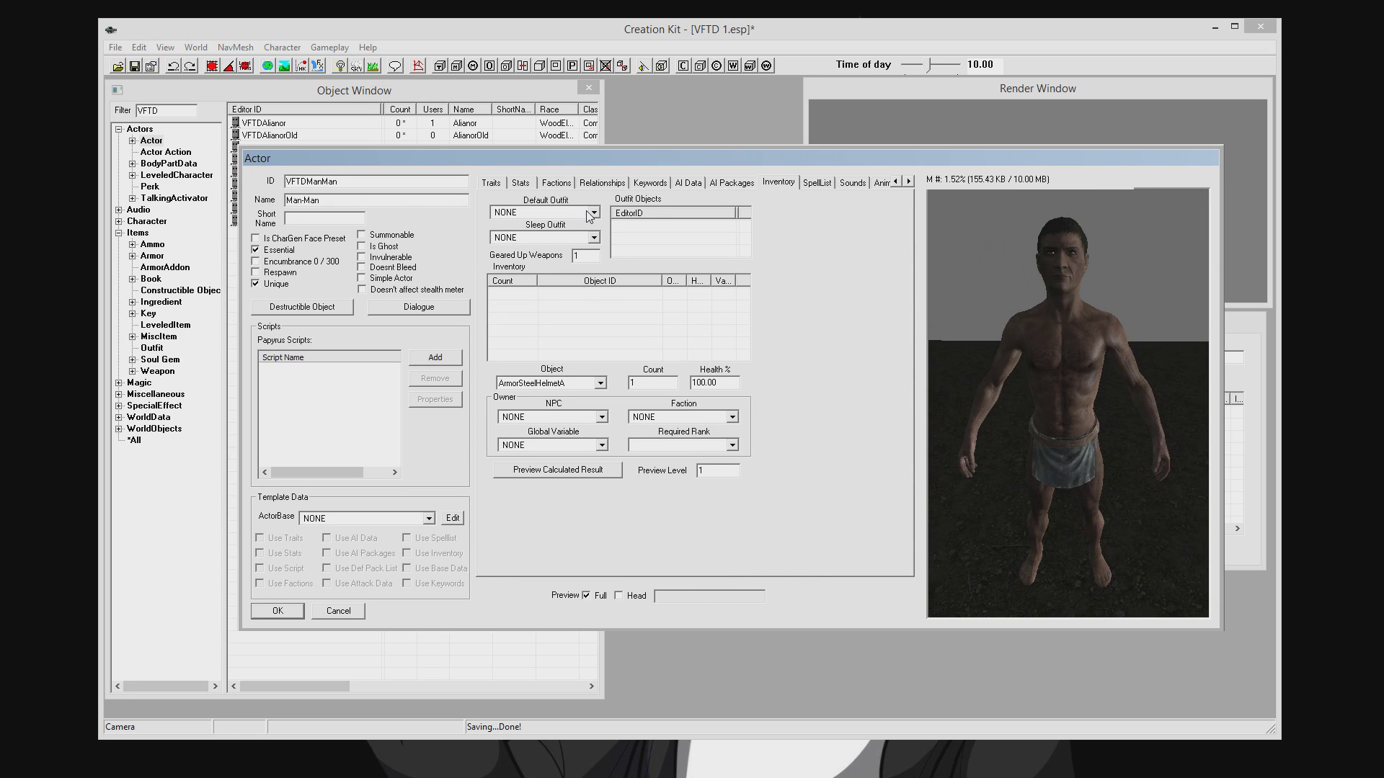
left_click(587, 212)
type("VFTDManManOutfit1")
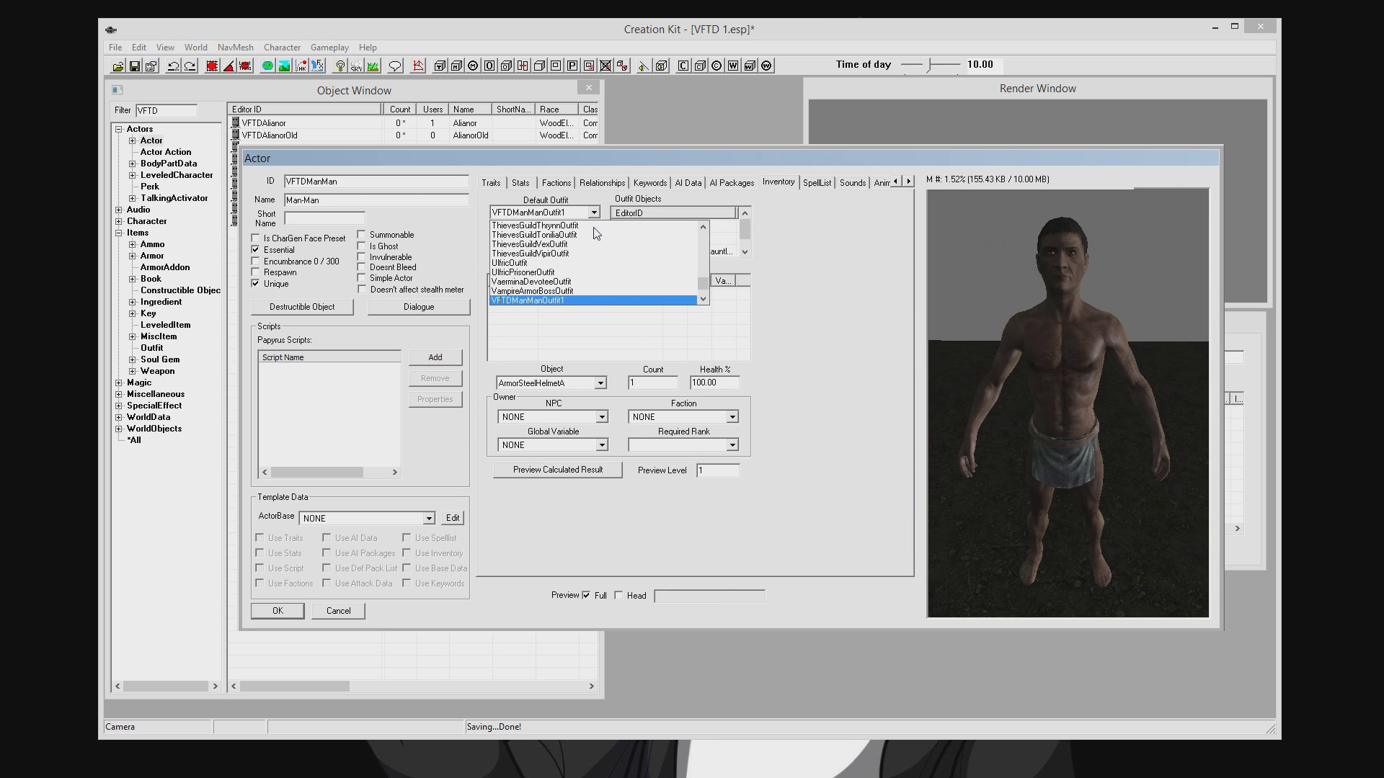
left_click(548, 301)
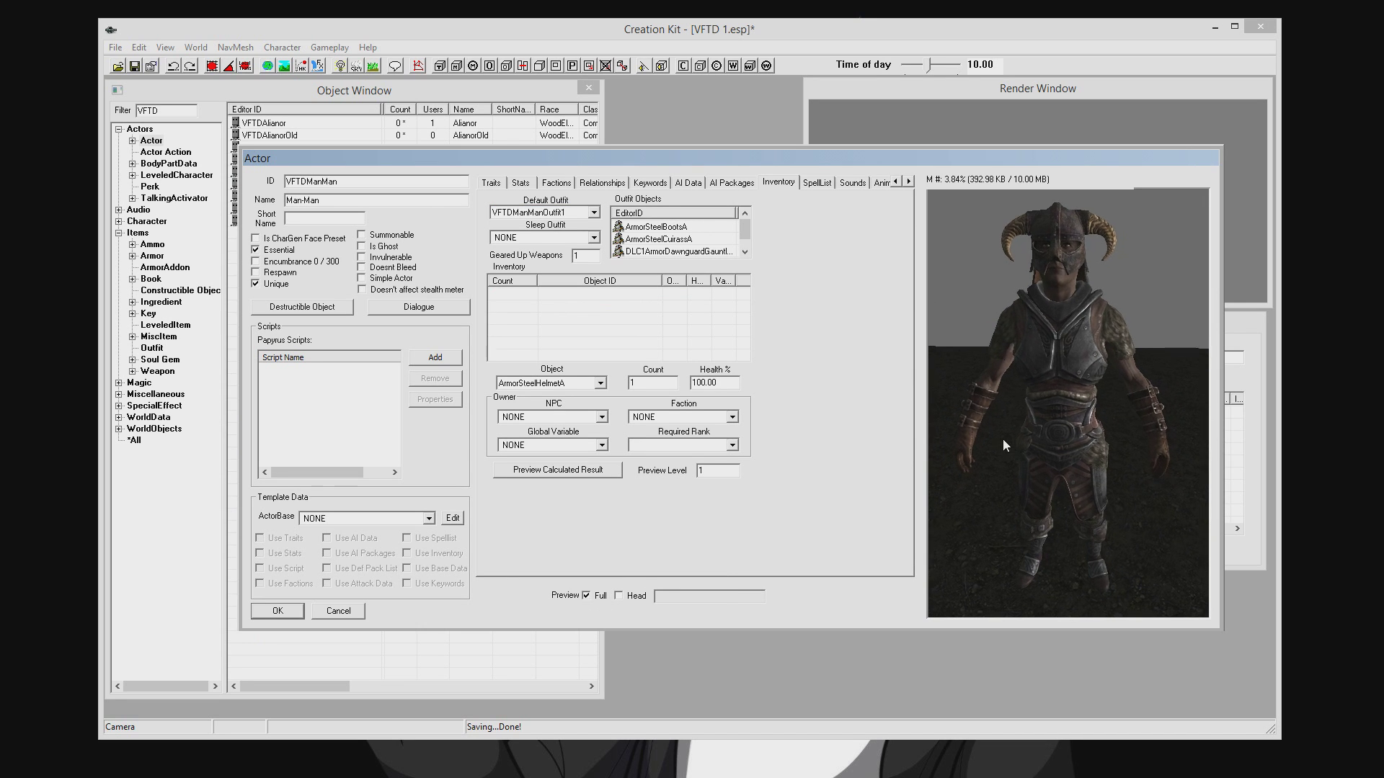
left_click_drag(959, 259, 1061, 302)
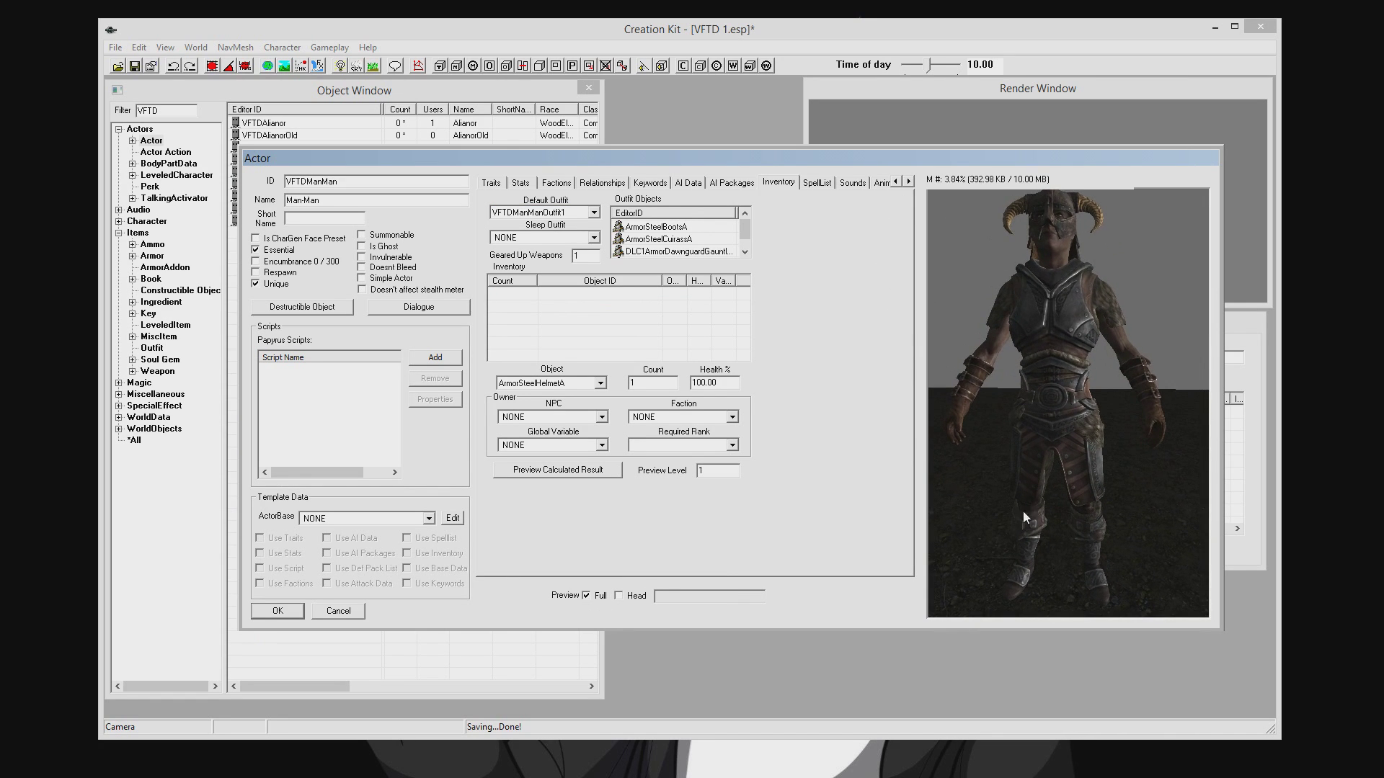
left_click_drag(983, 337, 840, 358)
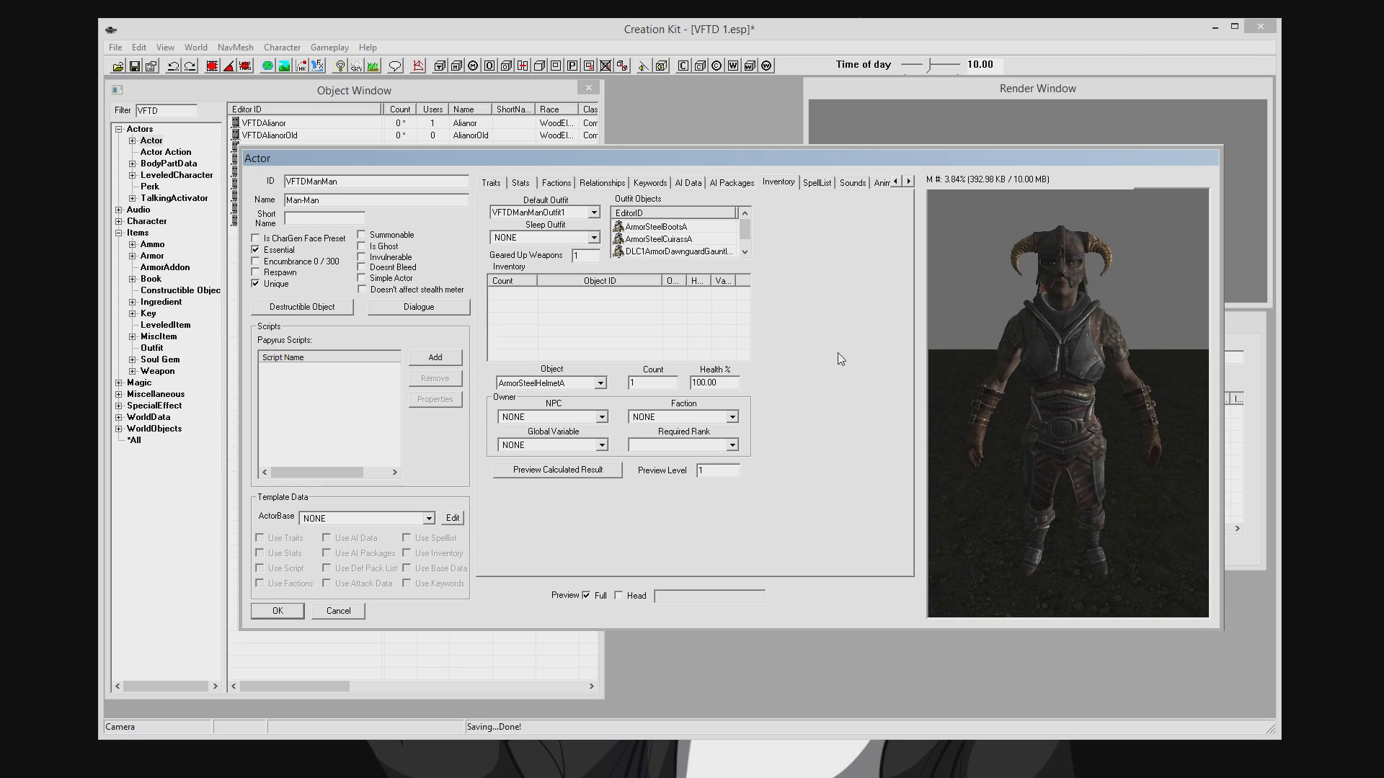
Add a new entry to the actor's inventory and set Geared Up Weapons to 2.
right_click(550, 299)
left_click(569, 303)
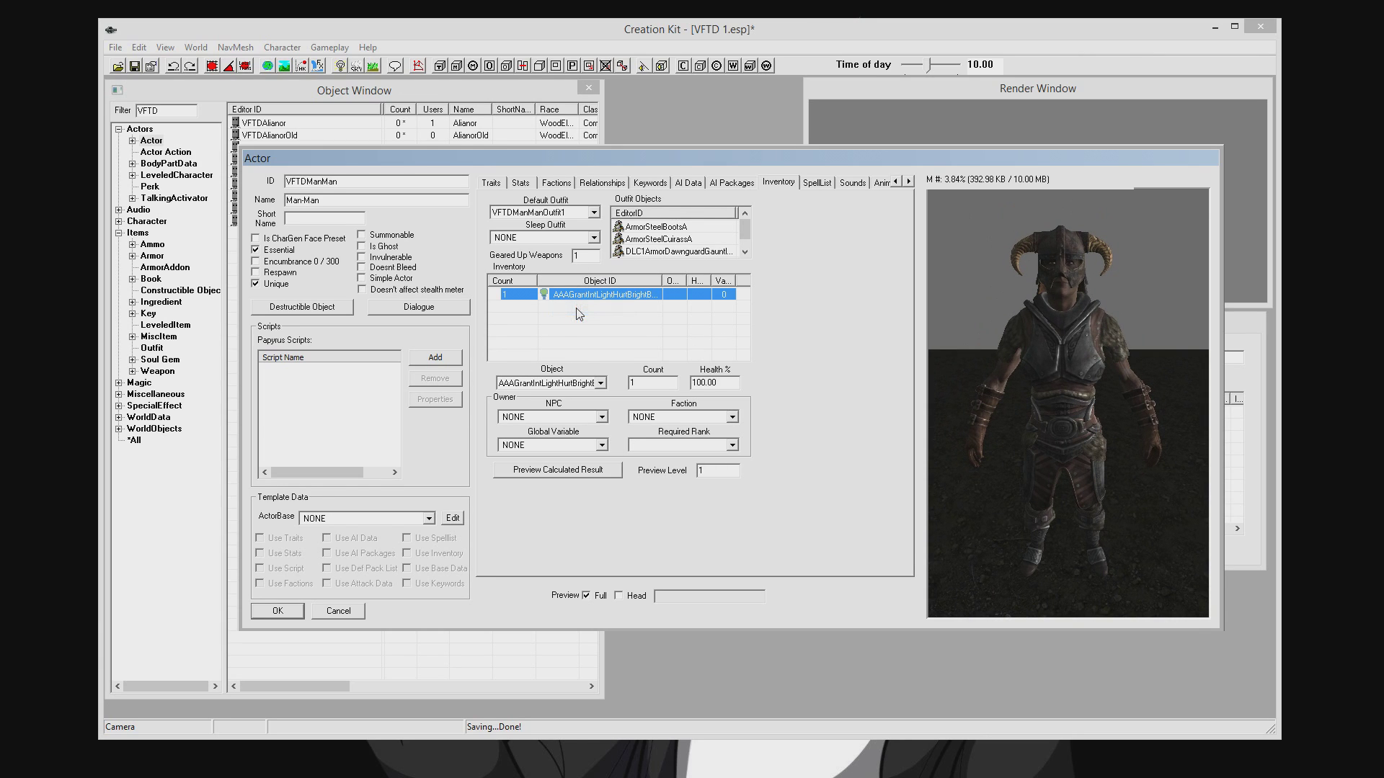
left_click(581, 254)
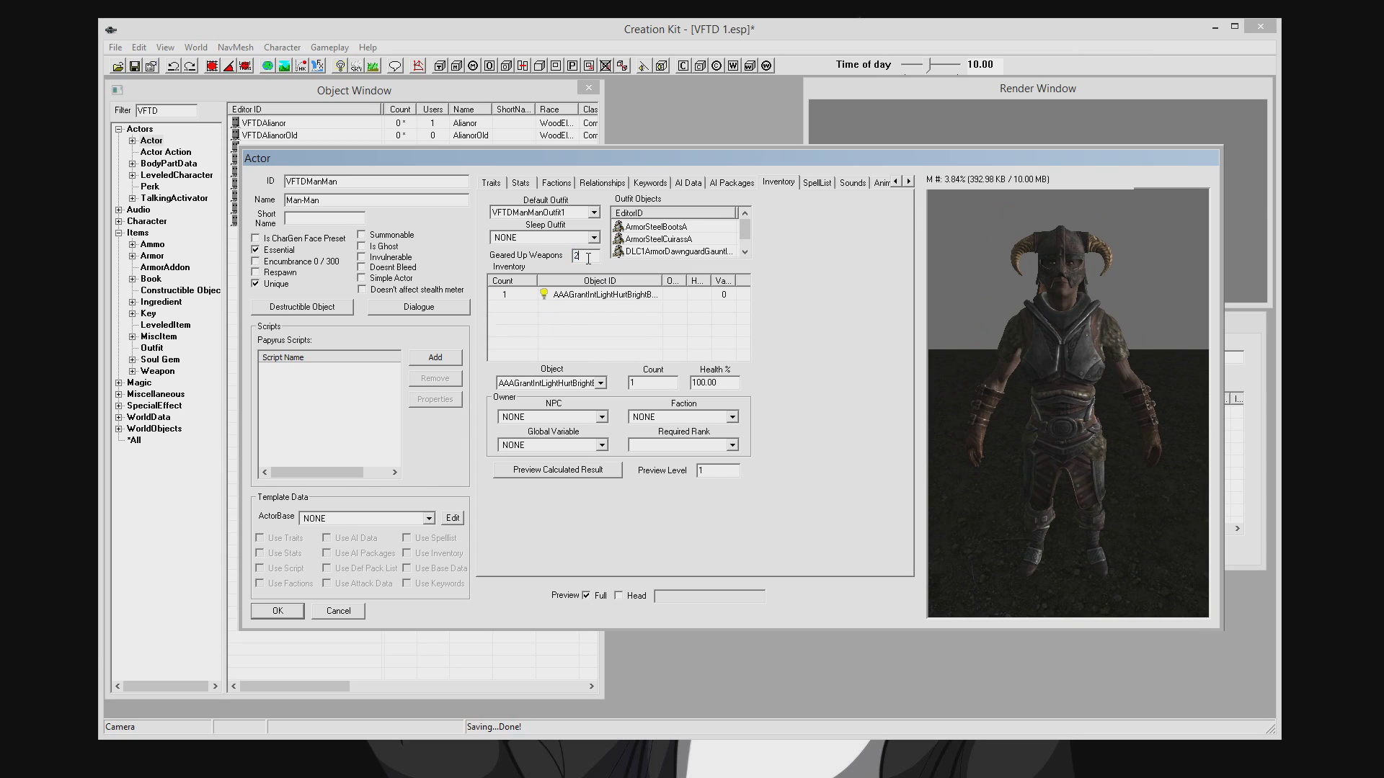
left_click(601, 321)
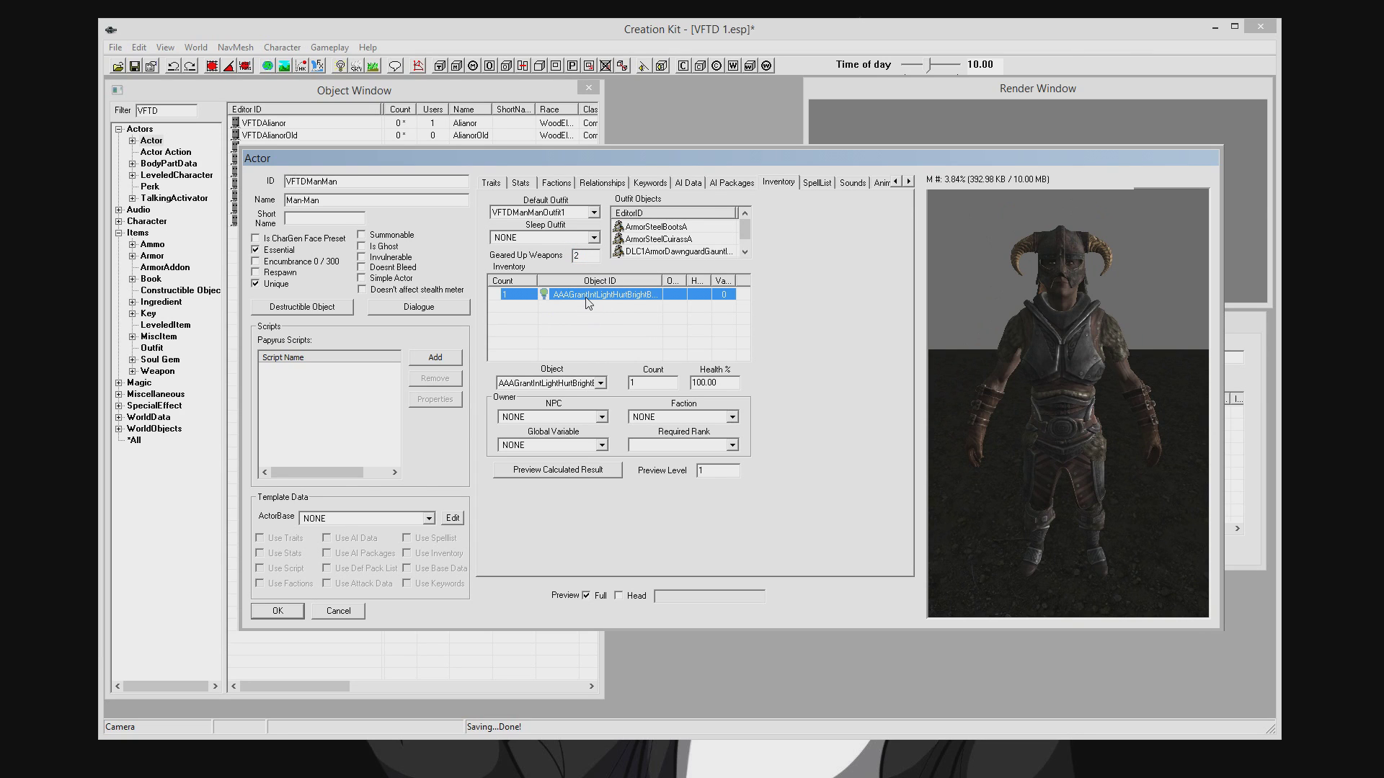
Set the object of the new inventory entry to SteelSword.
left_click(589, 382)
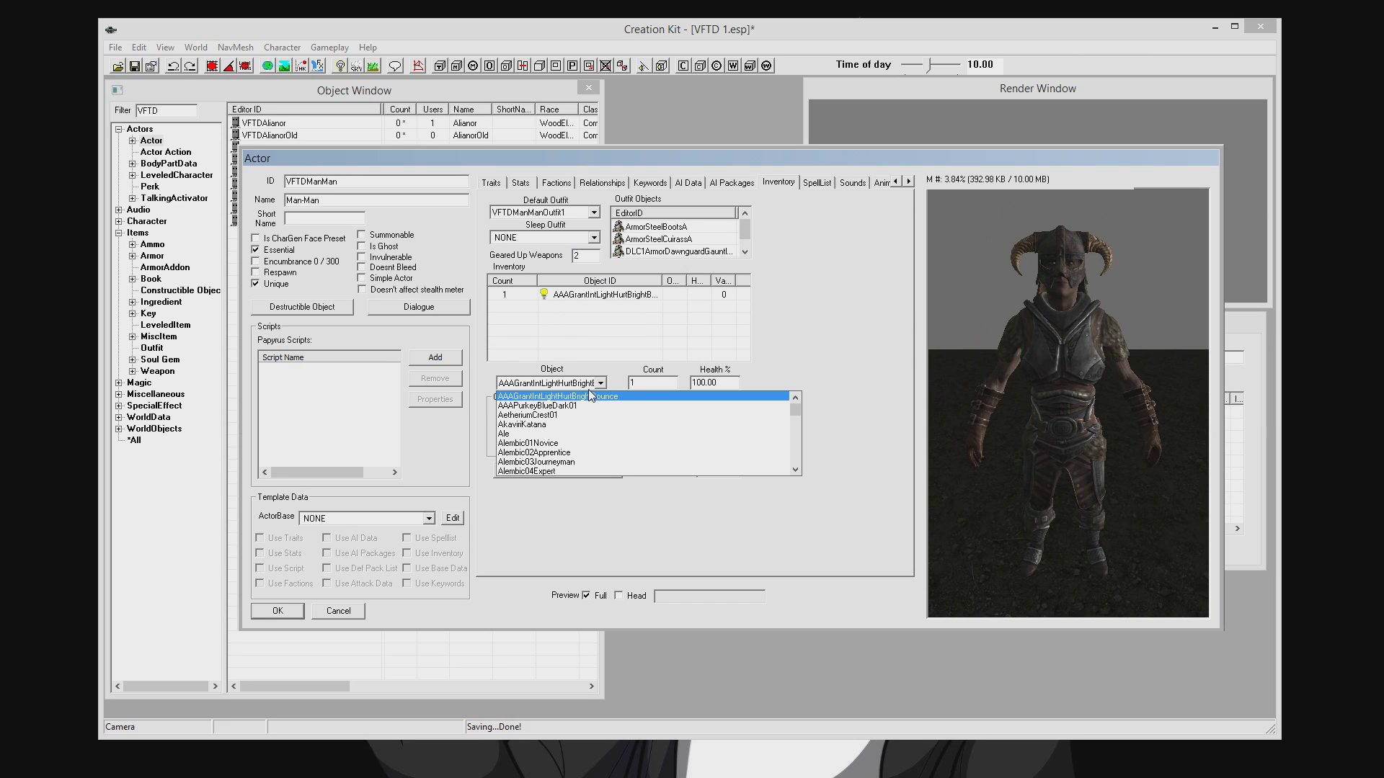
type("steelarrow")
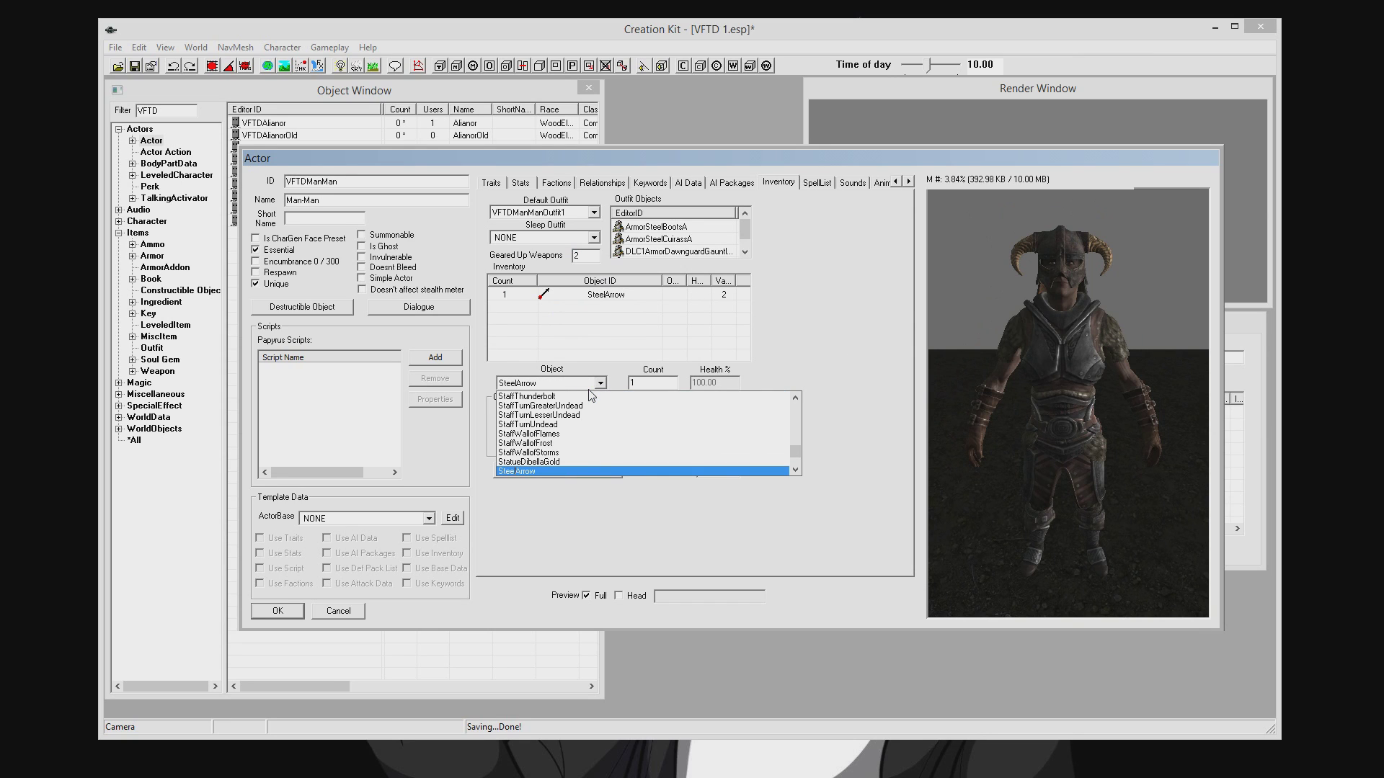
scroll(540, 418, "down", 5)
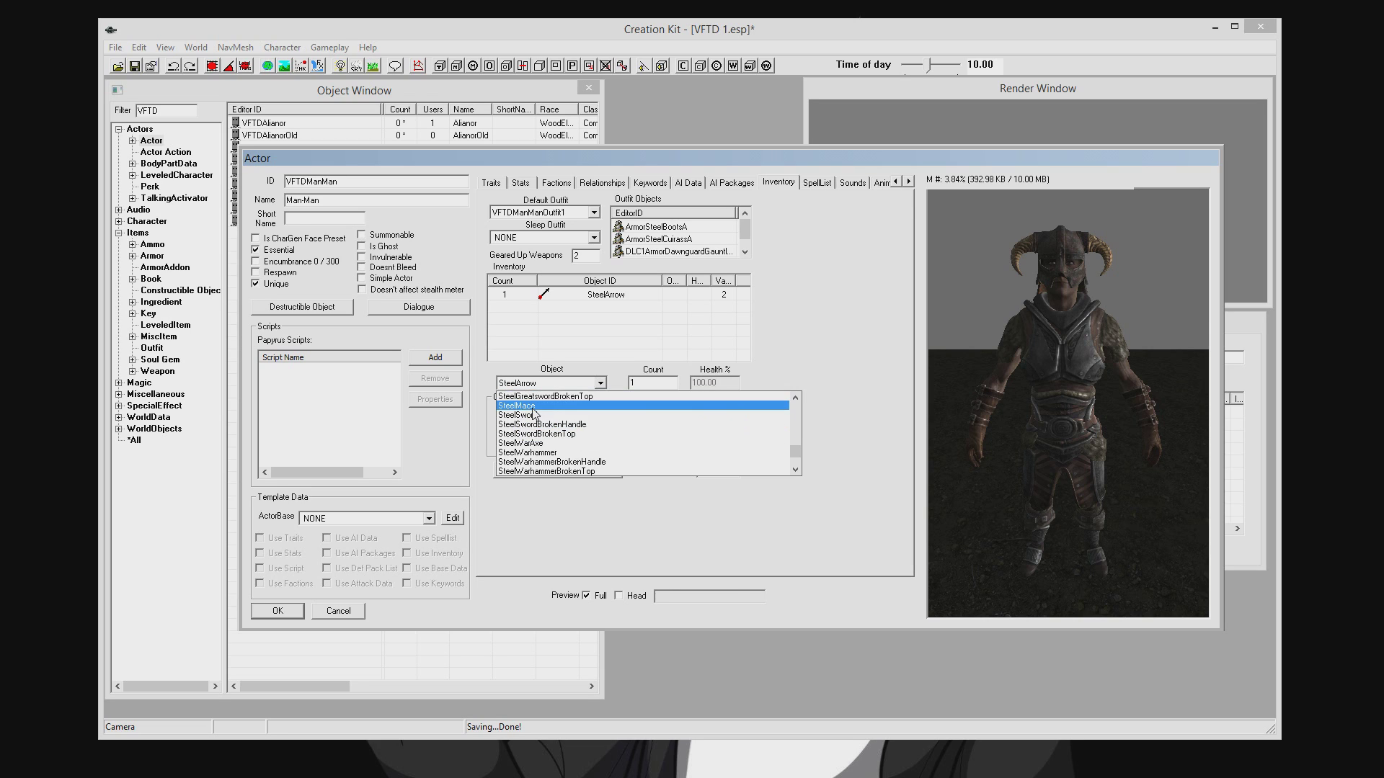
left_click(534, 415)
left_click(652, 295)
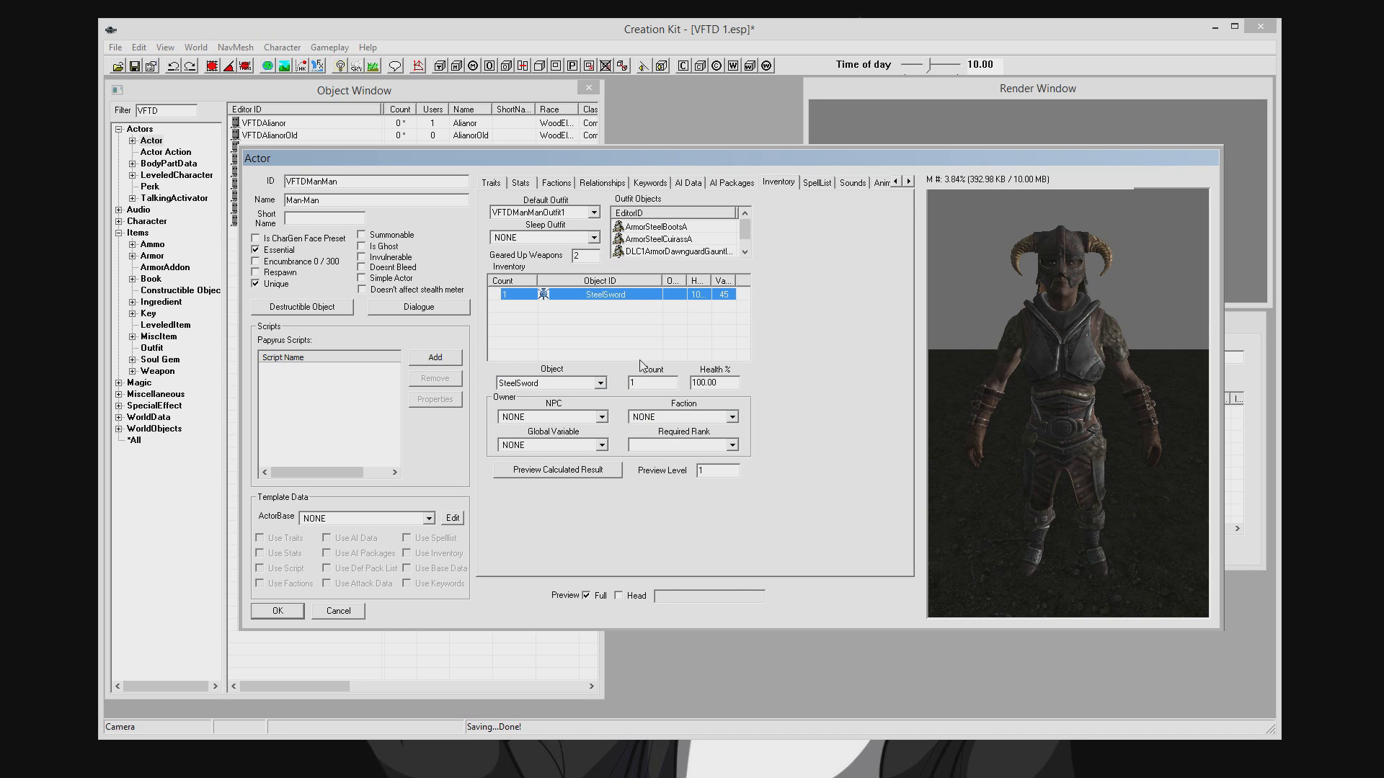
left_click(615, 315)
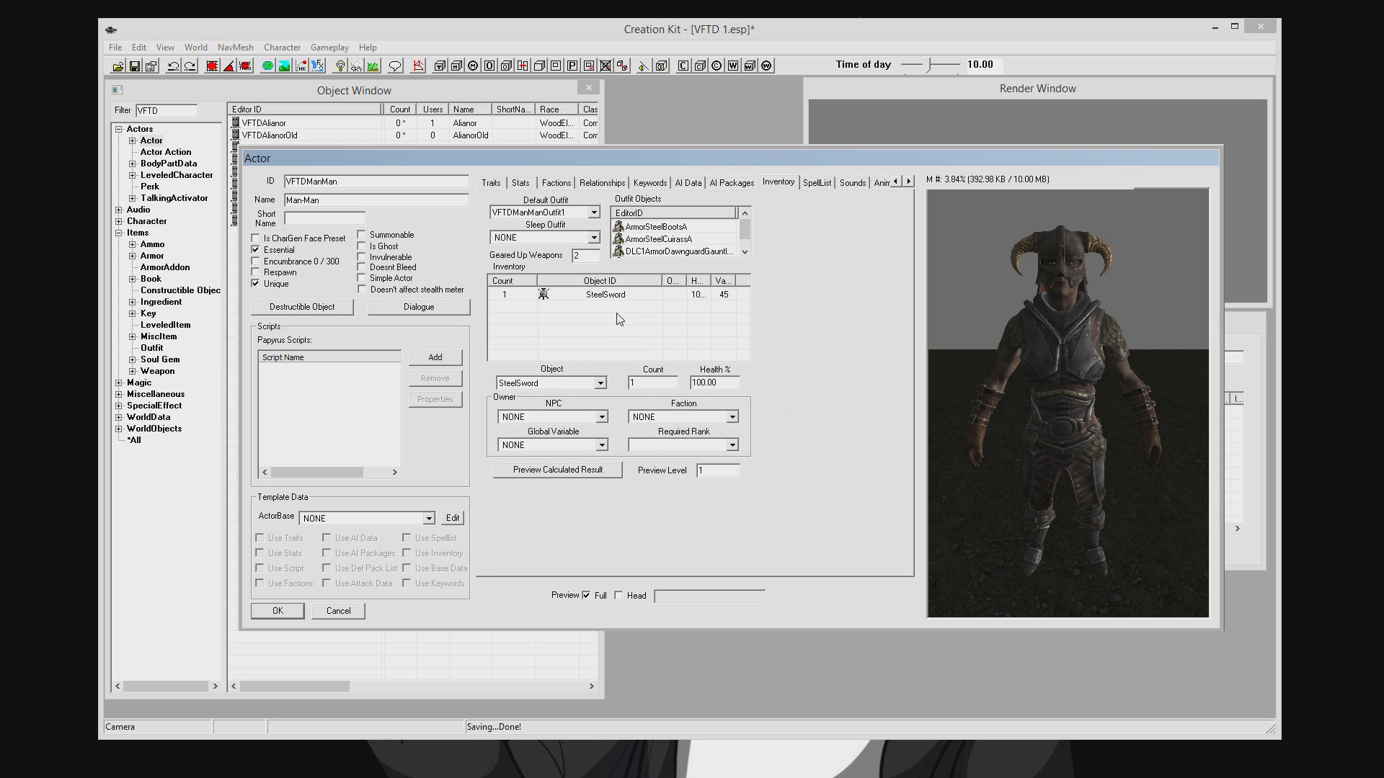
left_click(617, 297)
left_click(619, 314)
Open the SteelSword weapon from the inventory, change its ID to VFTDSteelSword and create it as a new form.
double_click(602, 297)
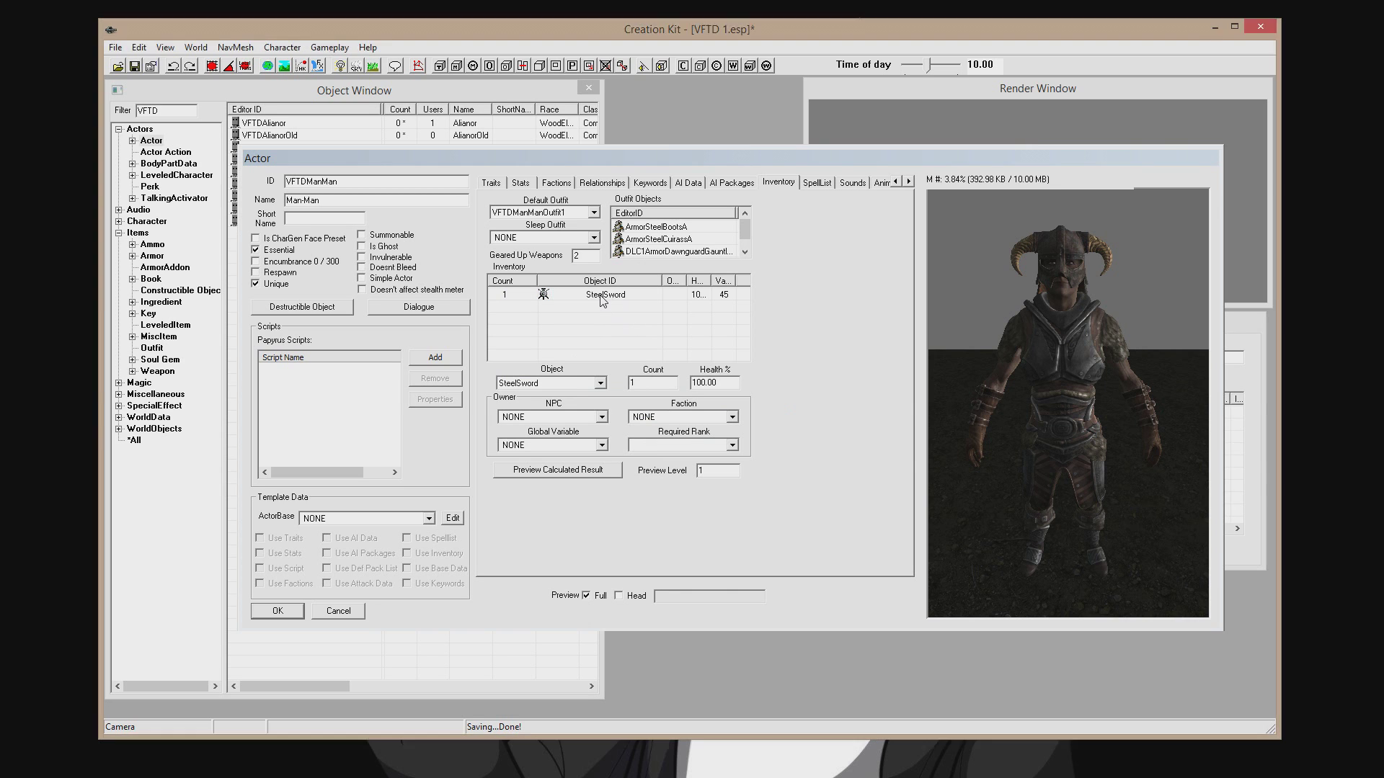
left_click(468, 143)
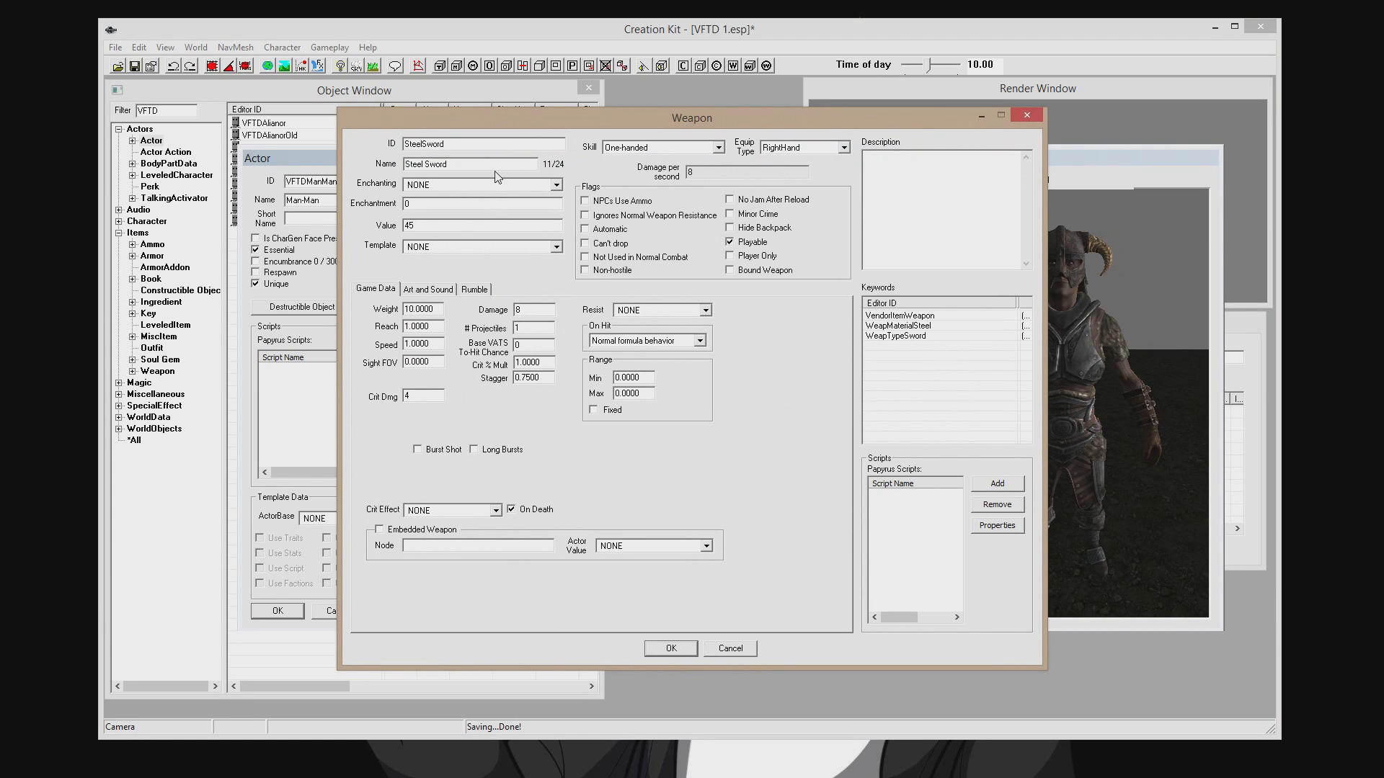
type("VFTD")
left_click(670, 648)
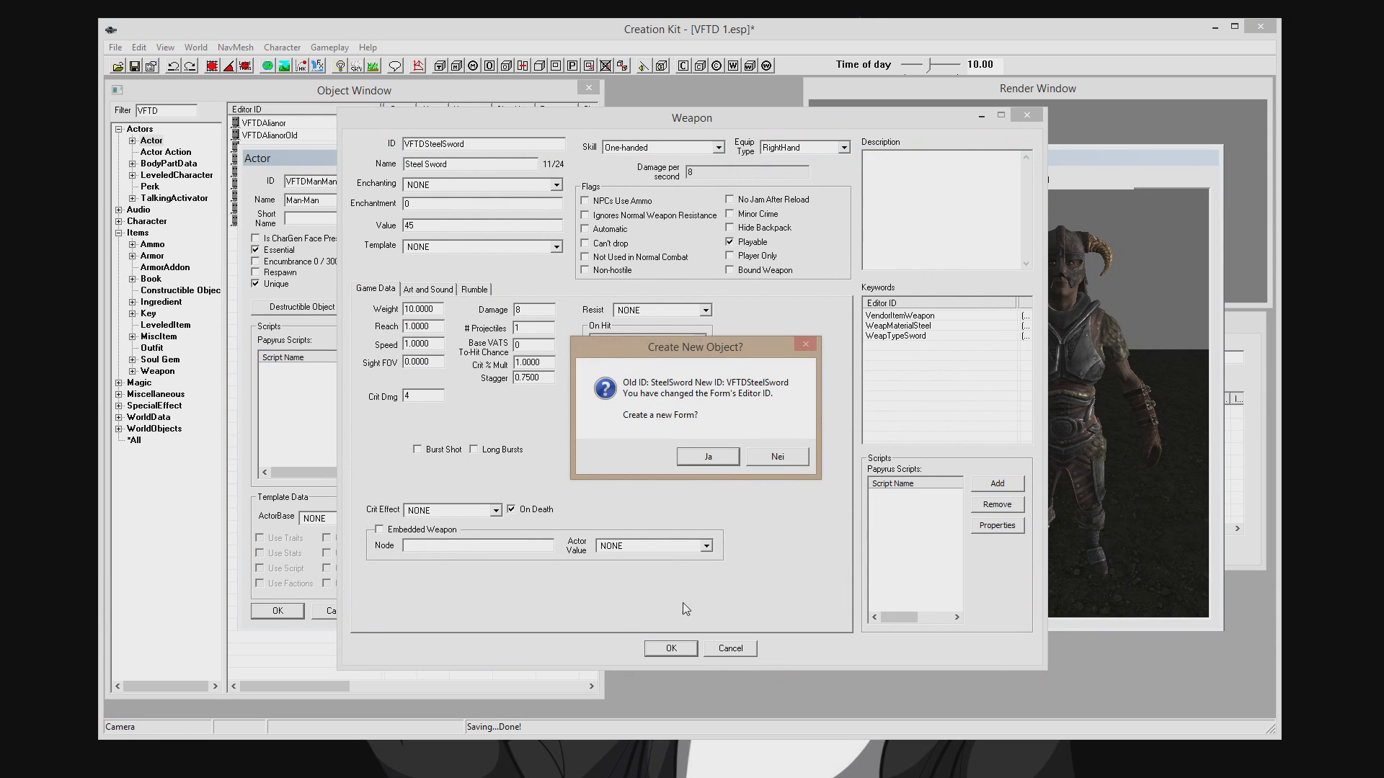
left_click(706, 456)
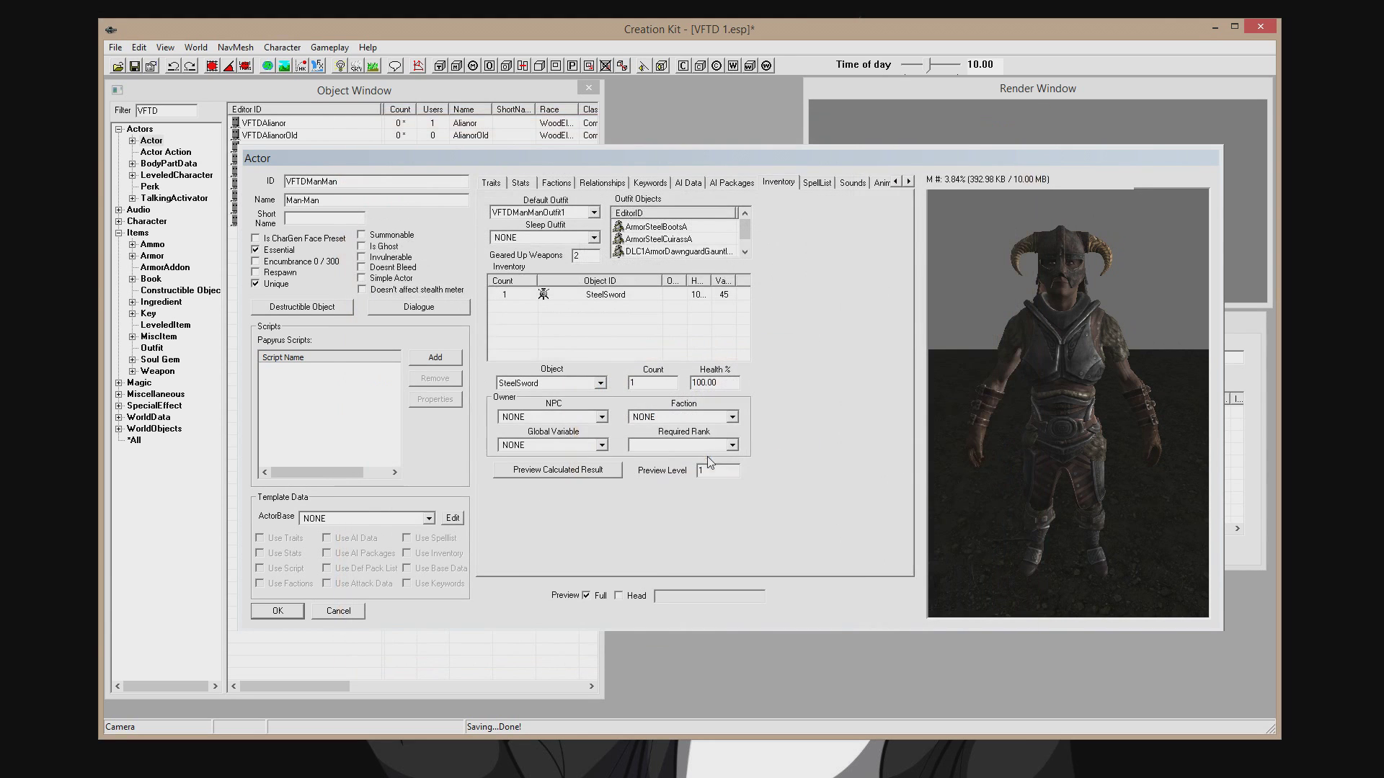
Delete the original SteelSword entry from the actor's inventory.
left_click(604, 295)
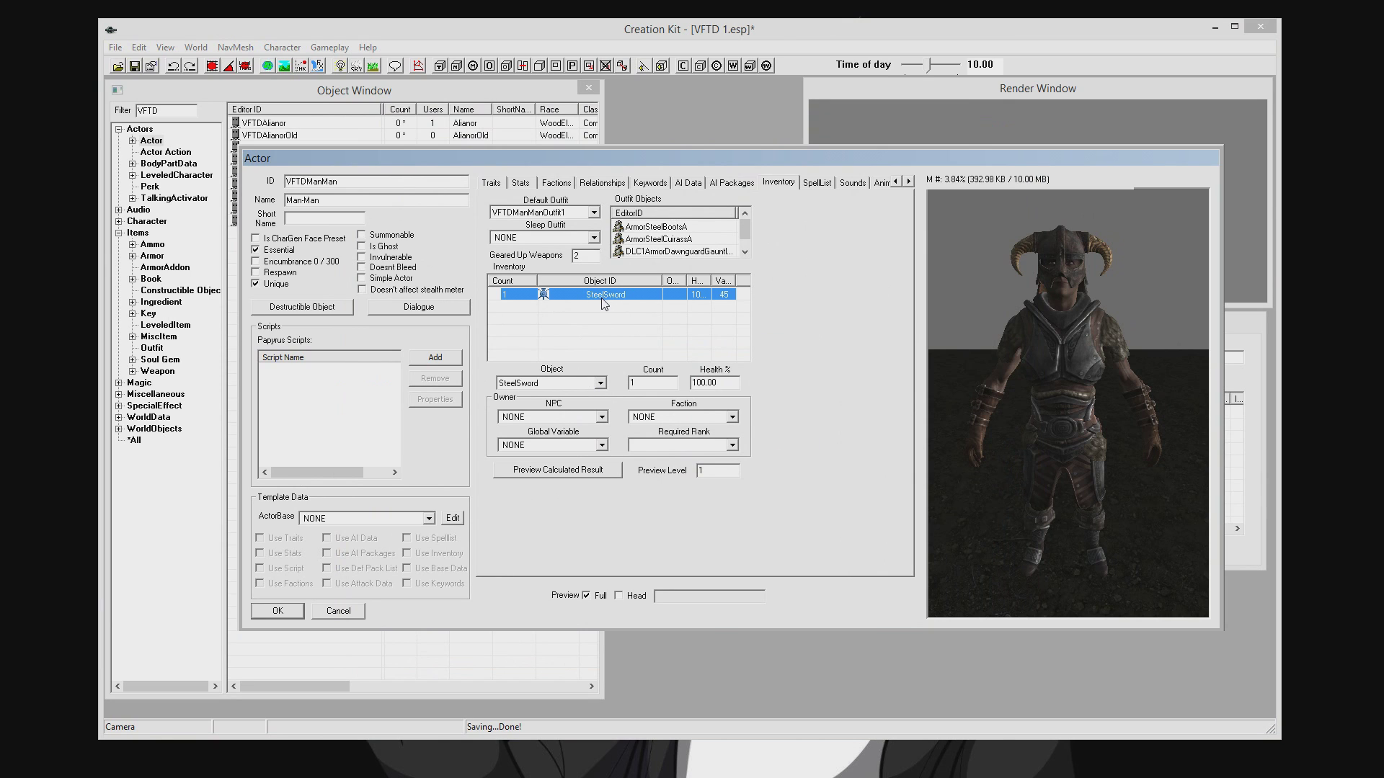
key("Delete")
right_click(603, 299)
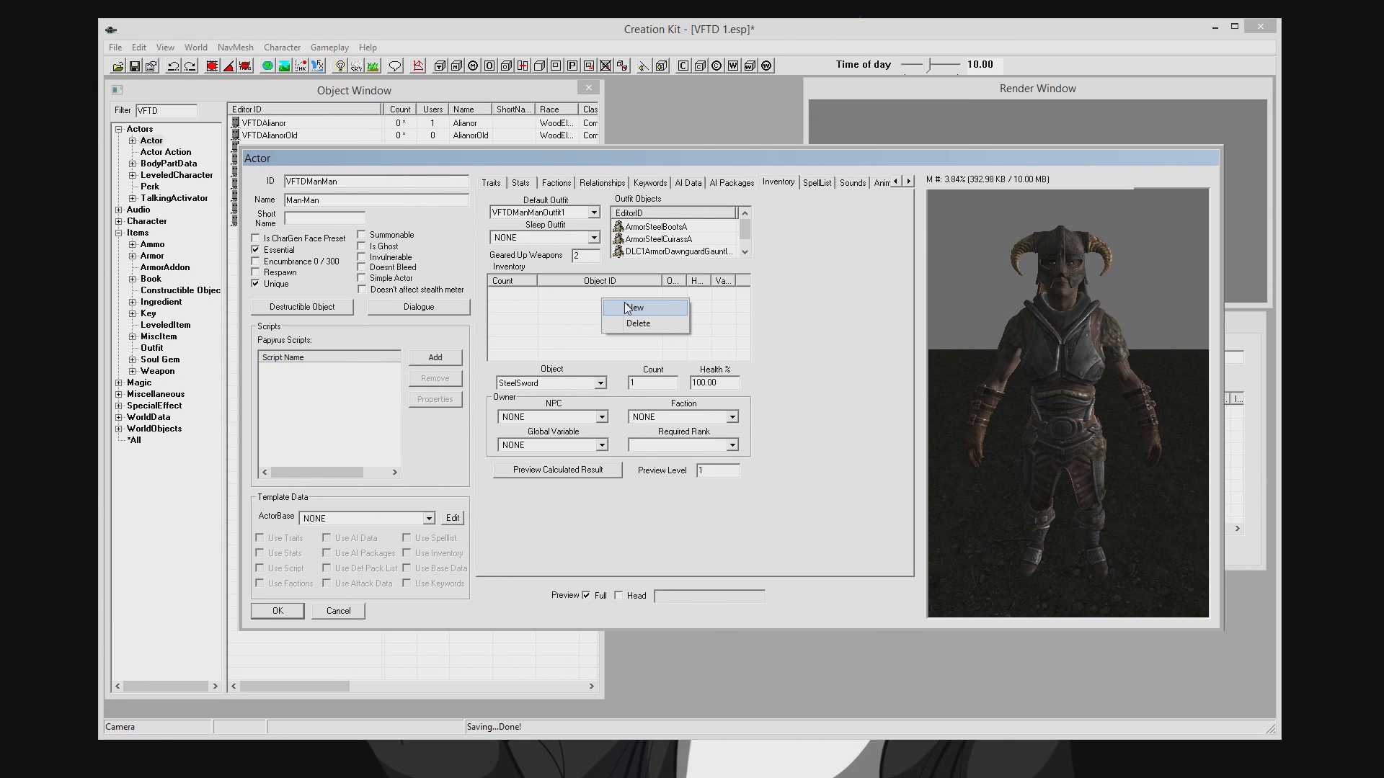
left_click(627, 308)
left_click(579, 382)
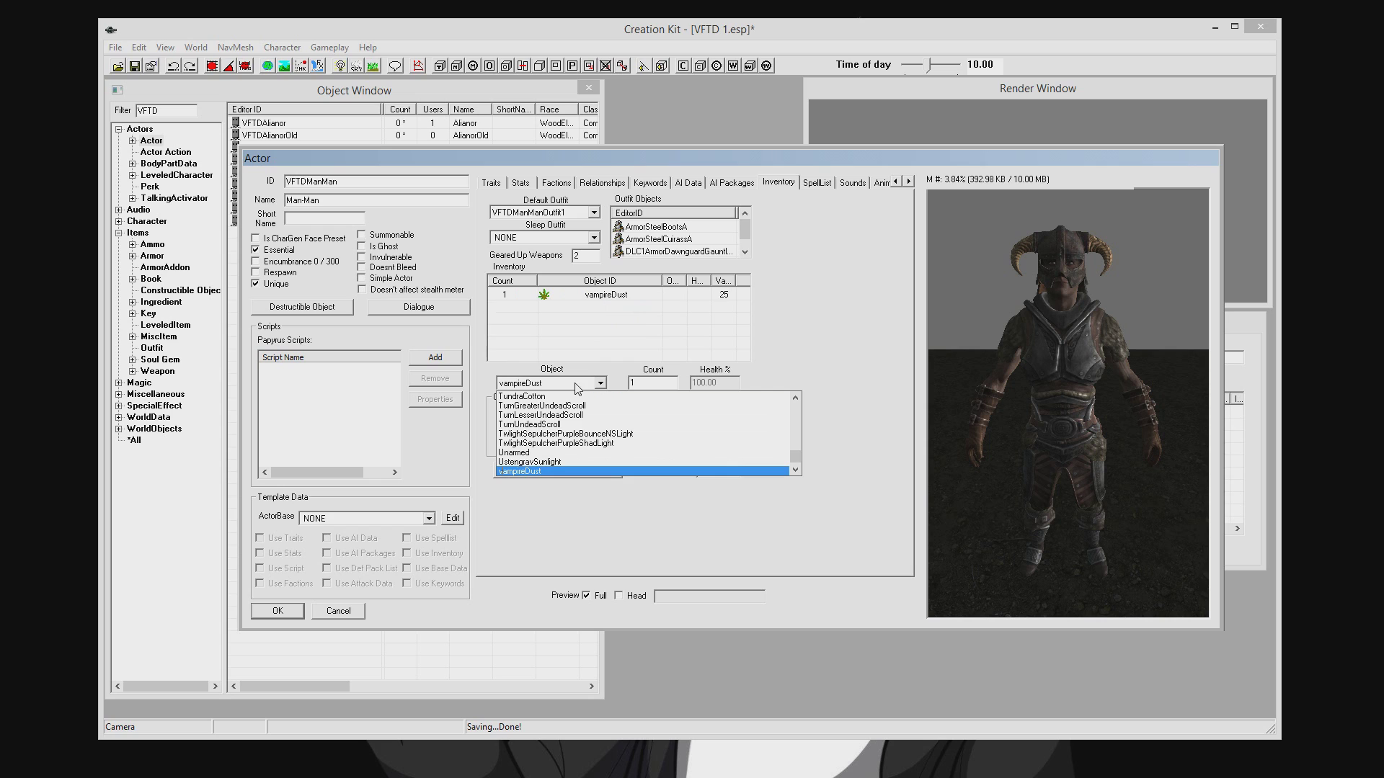
left_click(593, 345)
left_click(605, 297)
key("Delete")
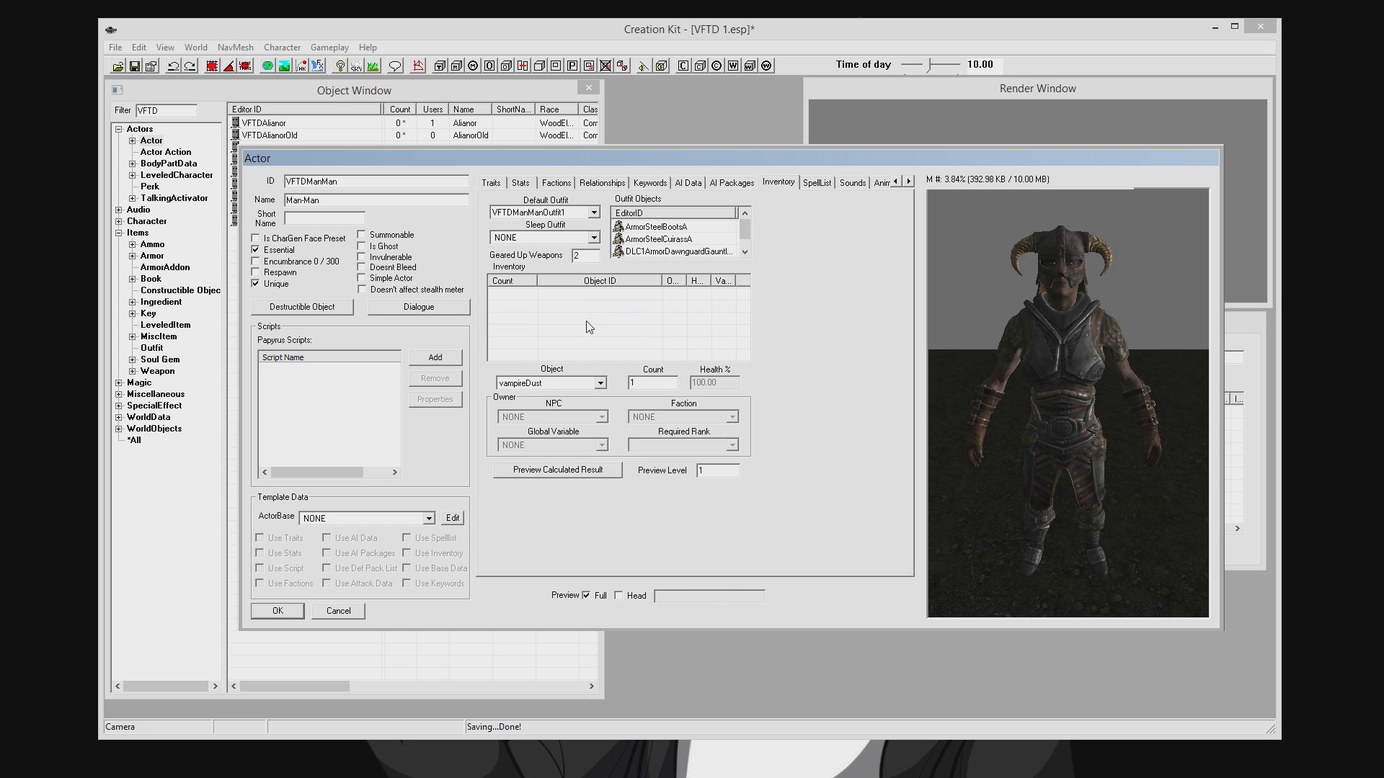
Accept the changes to the VFTDManMan actor and save the plugin.
left_click(278, 612)
left_click(135, 66)
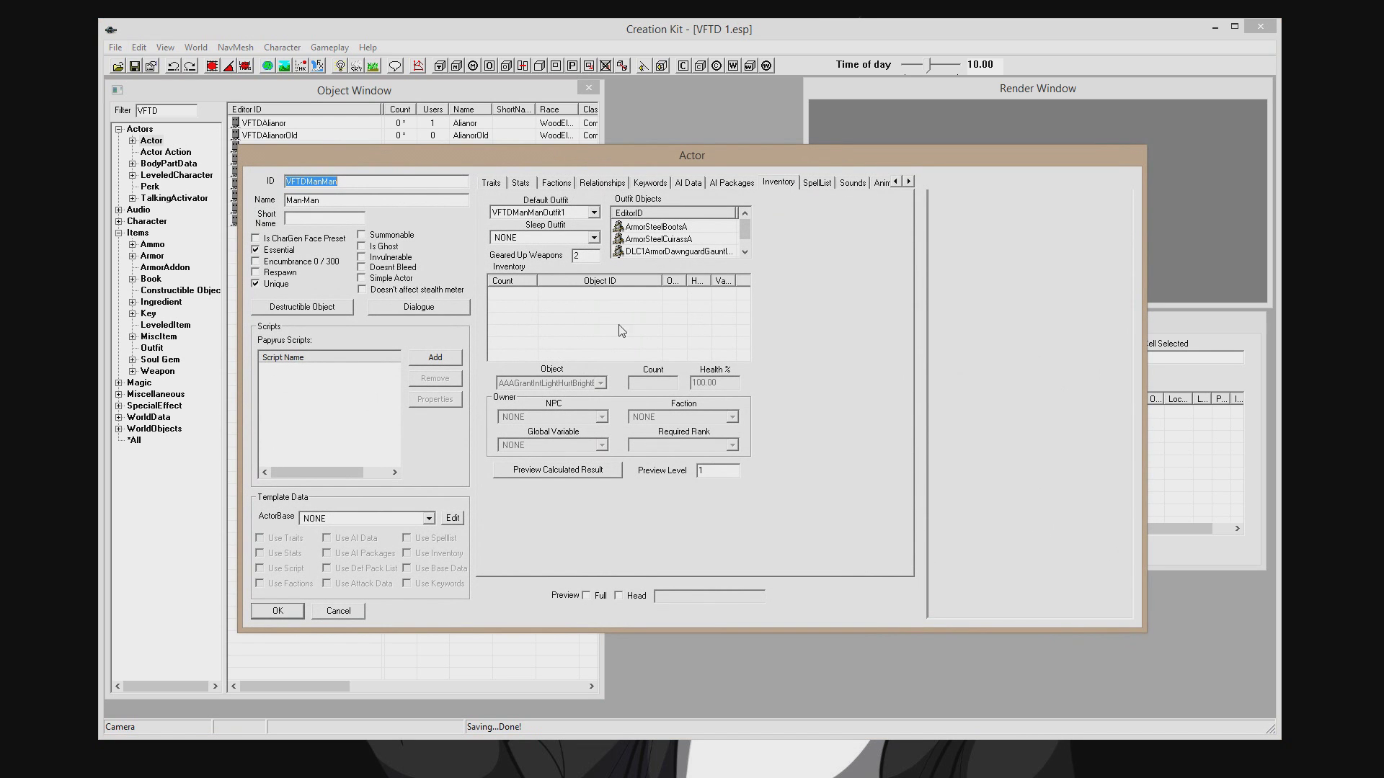
Add a new entry to the VFTDManMan actor's inventory and set its object to VFTDSteelSword.
right_click(553, 312)
left_click(573, 319)
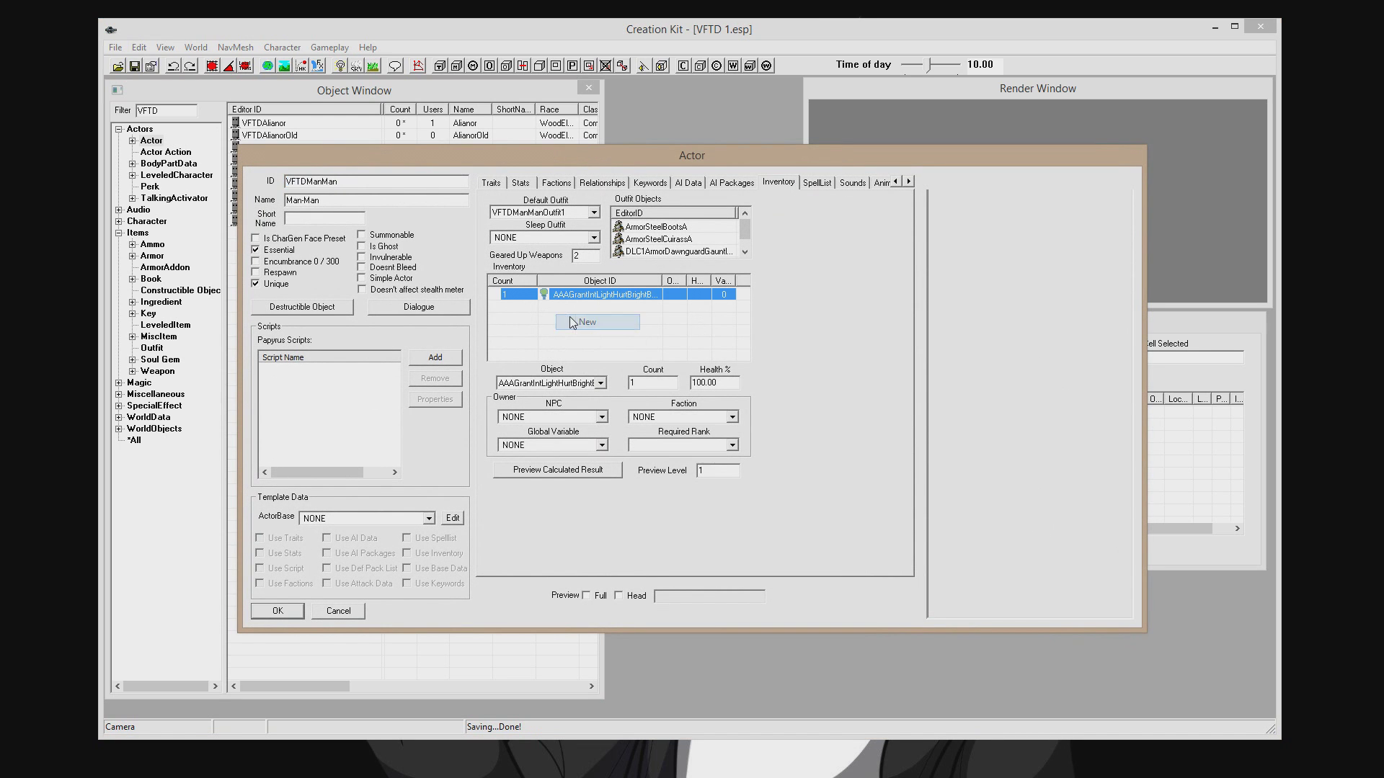
left_click(555, 382)
type("VFTDSteelSword")
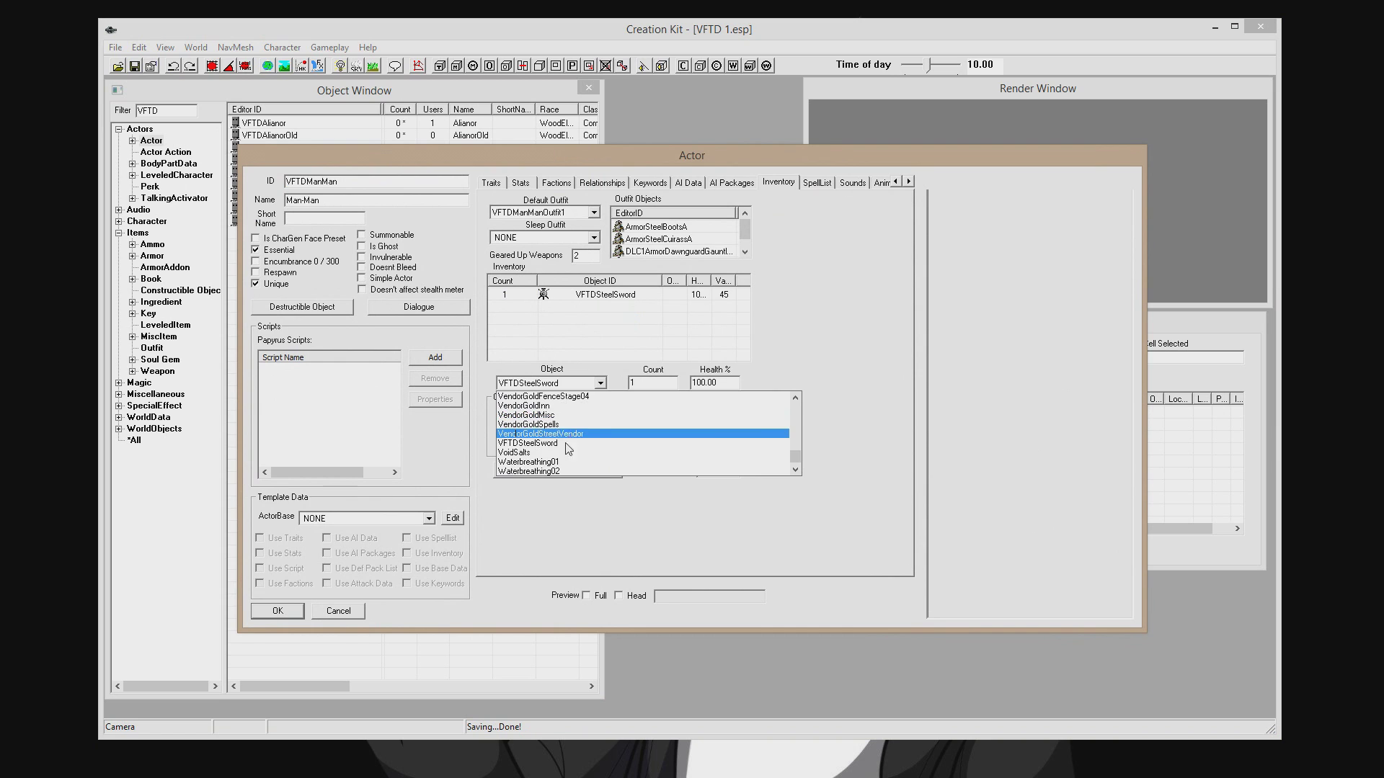
left_click(649, 343)
left_click(607, 297)
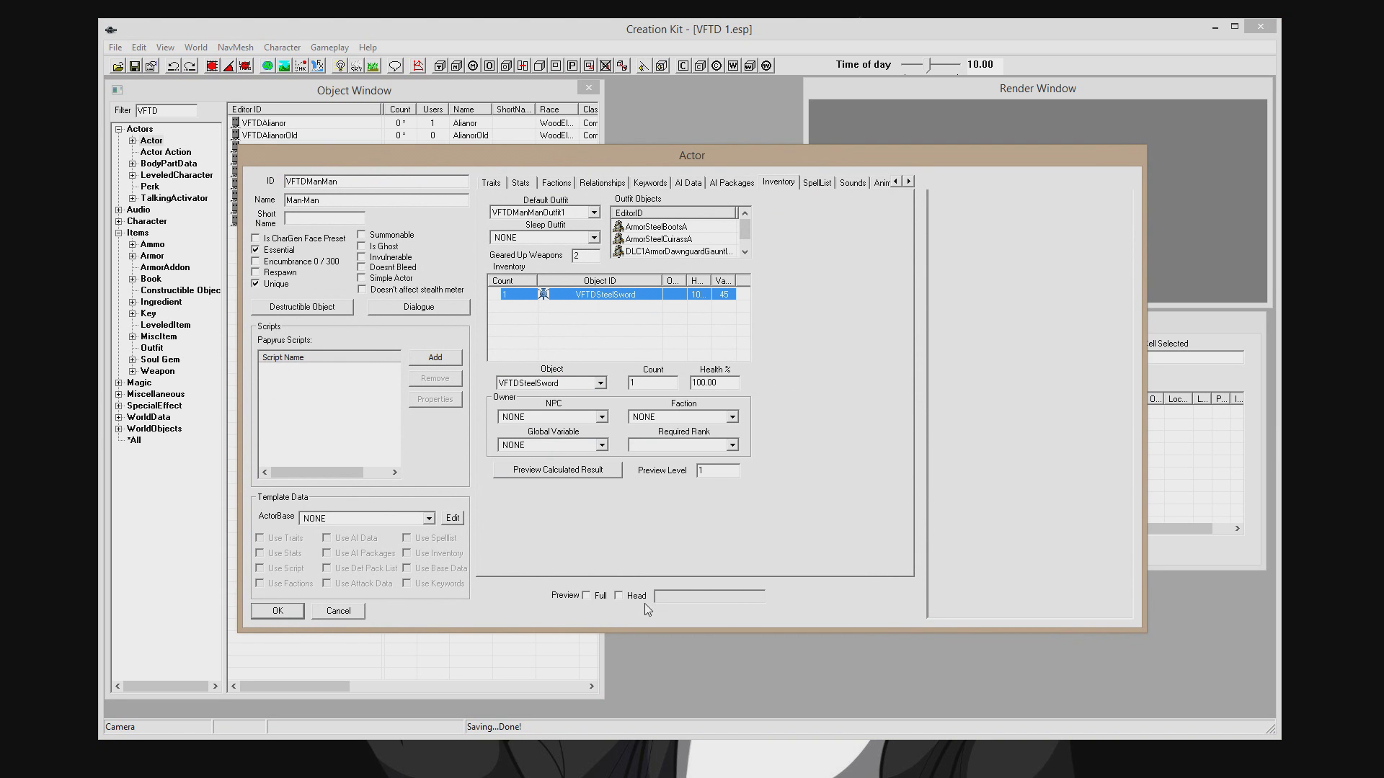
Open the VFTDSteelSword weapon from the inventory, name it "Sword of Justice" and describe it as "This sword shines bright, and cuts deep.".
double_click(594, 291)
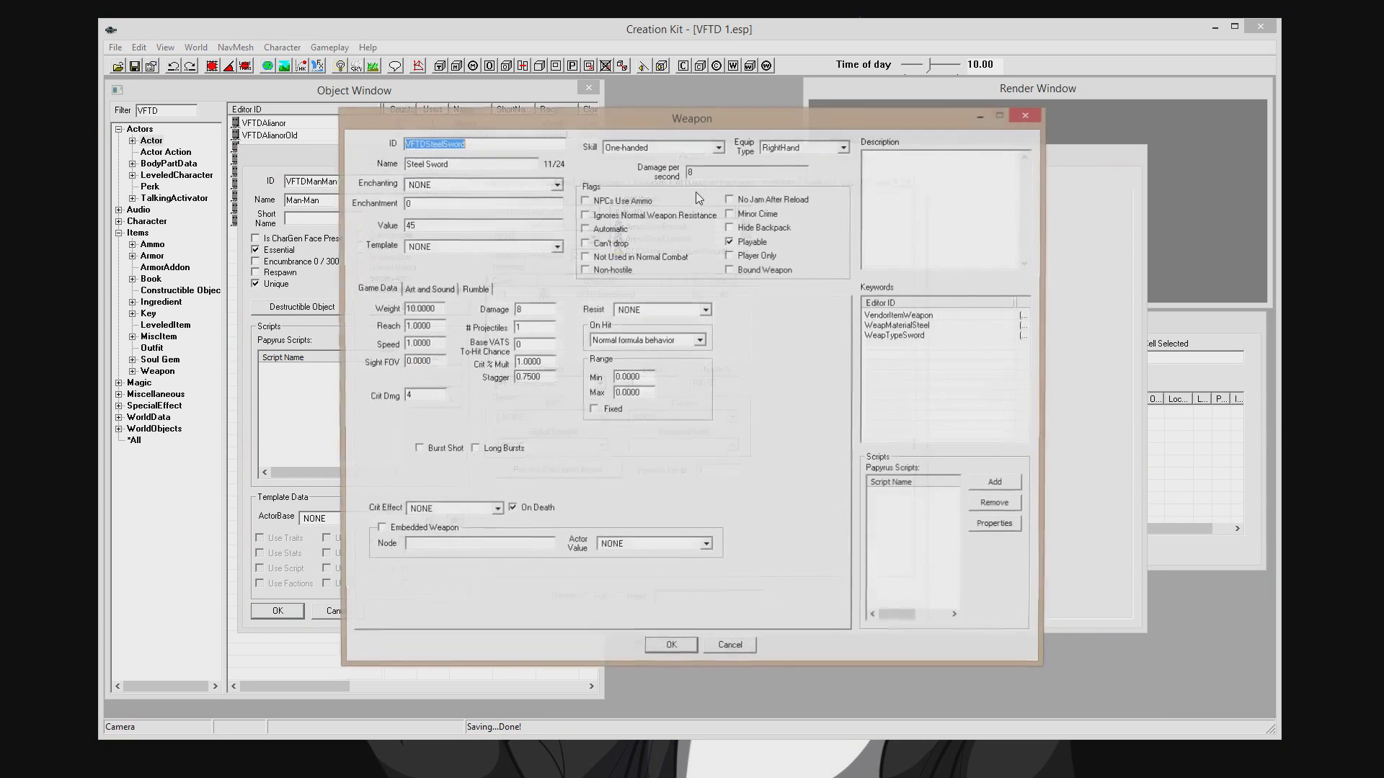
left_click_drag(462, 162, 364, 163)
type("Sword of Justice")
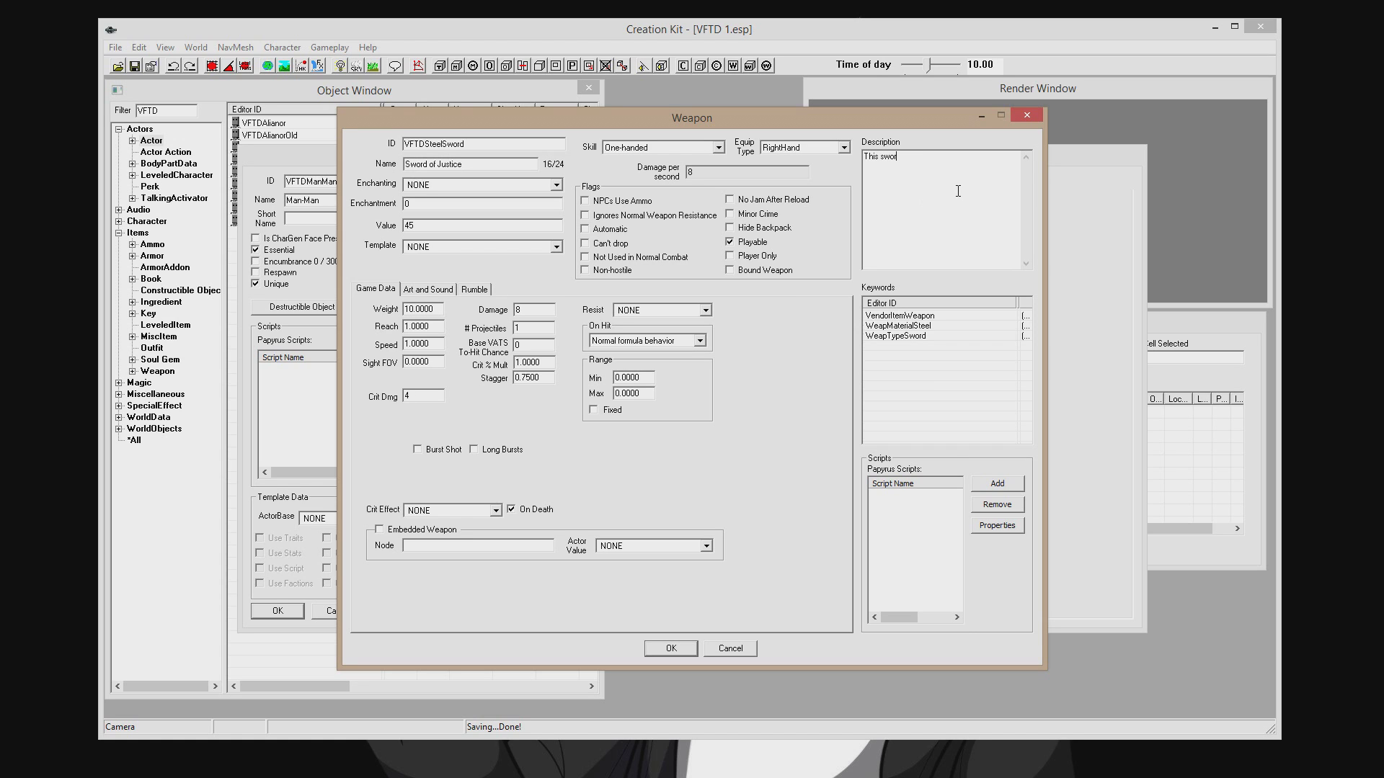
type("bright, and cuts deep.")
Give the sword the EnchWeaponAbsorbHealth03 enchanting with an enchantment amount of 1000.
left_click(451, 186)
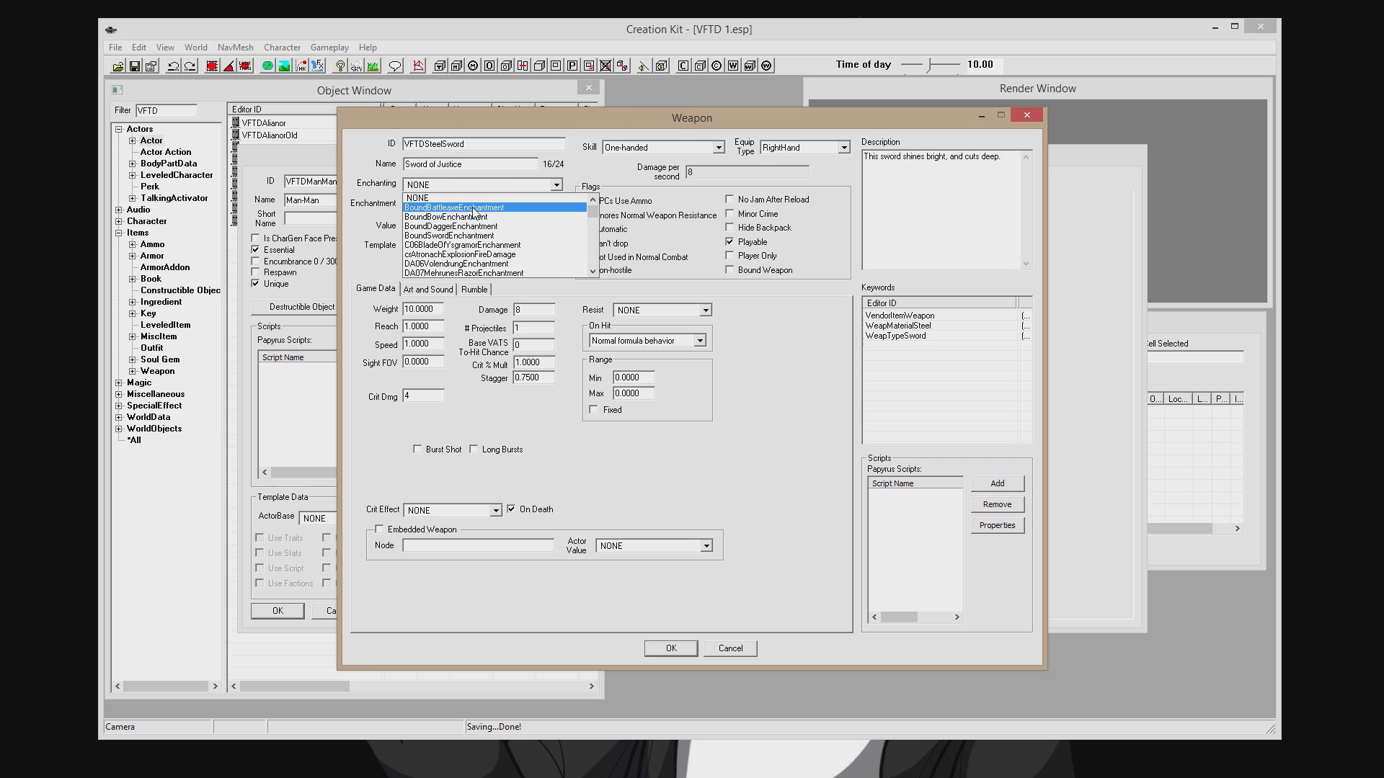
scroll(537, 236, "down", 10)
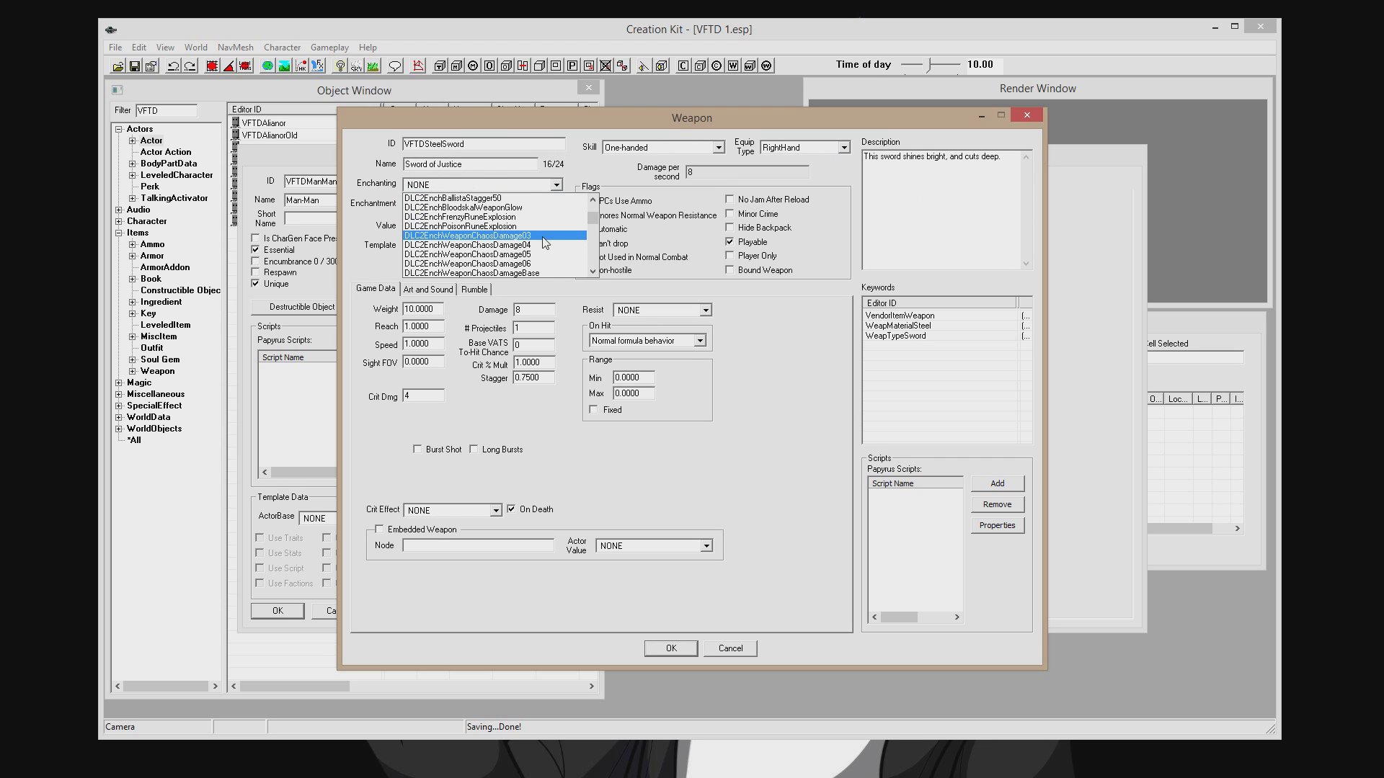
scroll(532, 238, "down", 10)
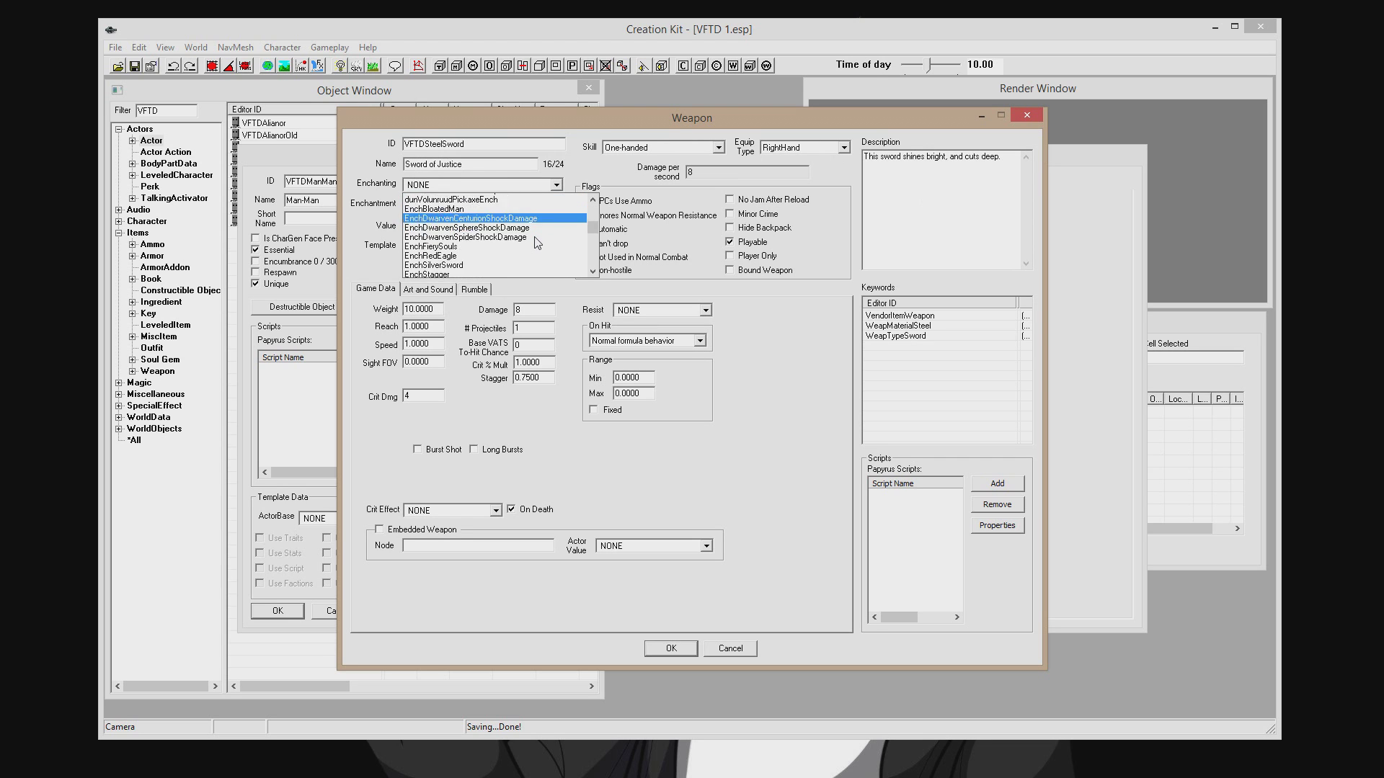
scroll(533, 238, "down", 4)
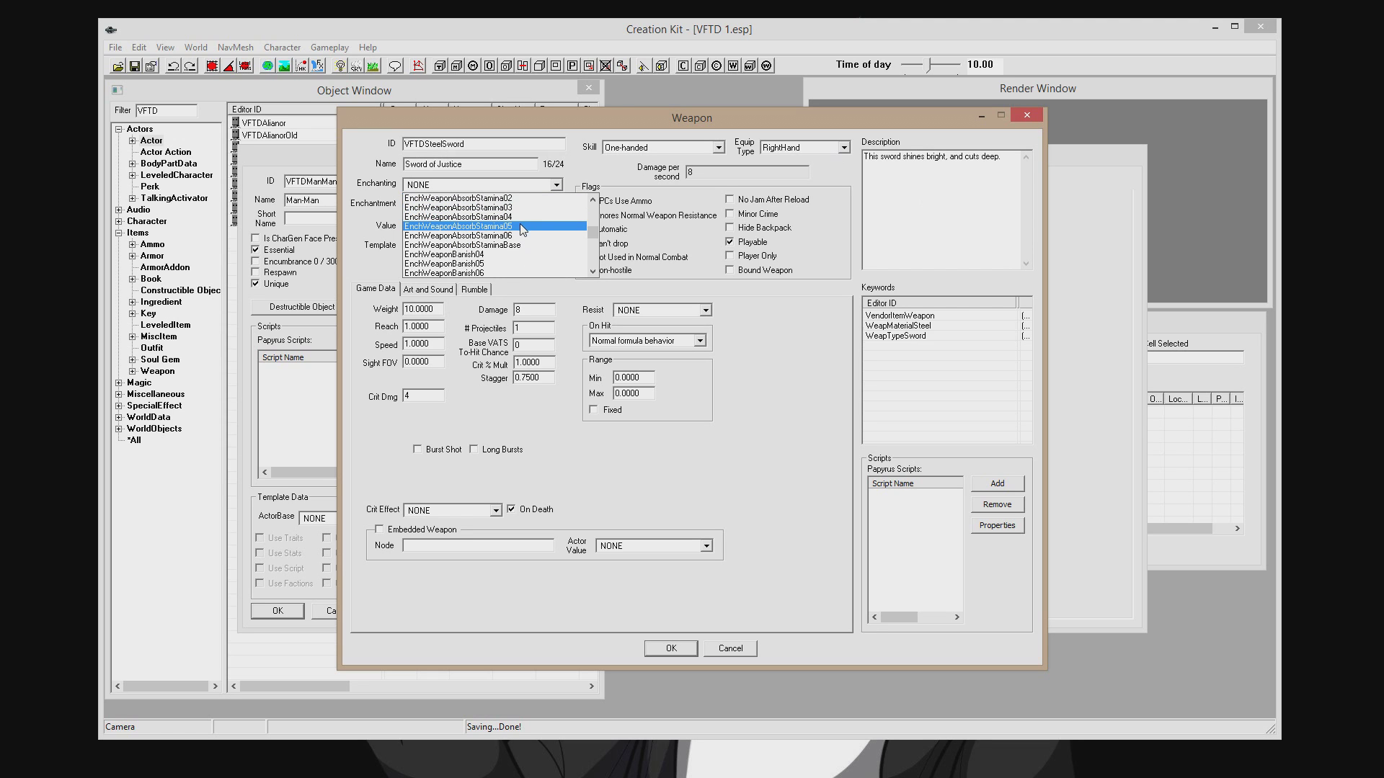
scroll(521, 229, "up", 3)
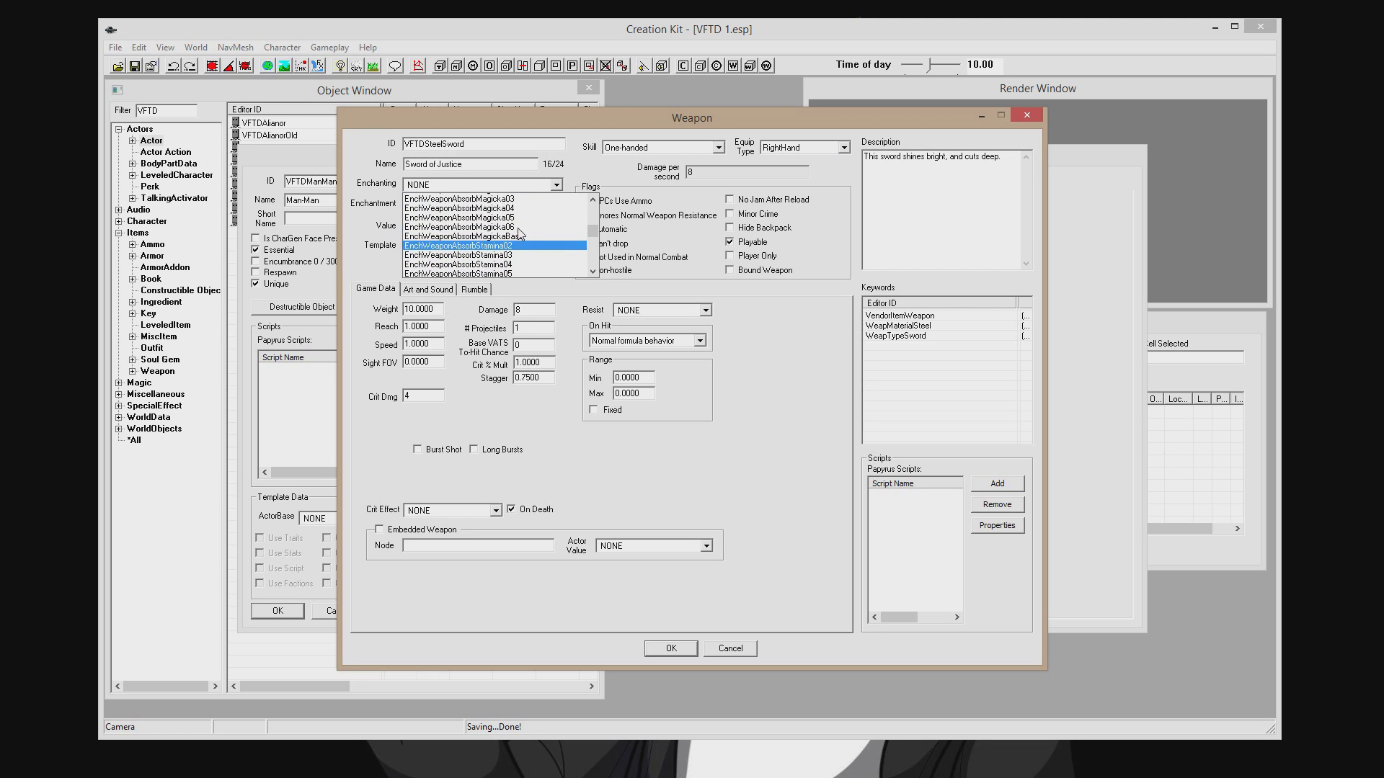
scroll(516, 205, "up", 3)
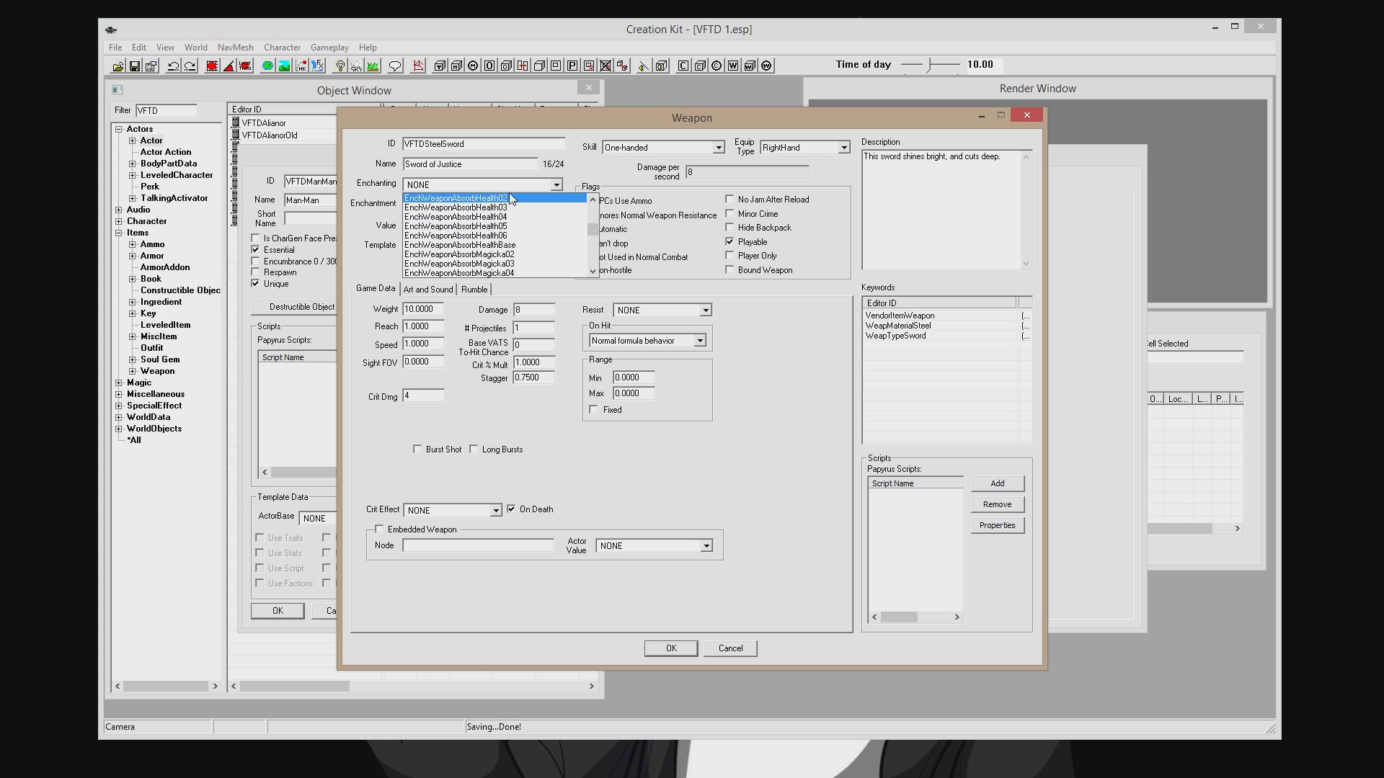
scroll(516, 205, "up", 3)
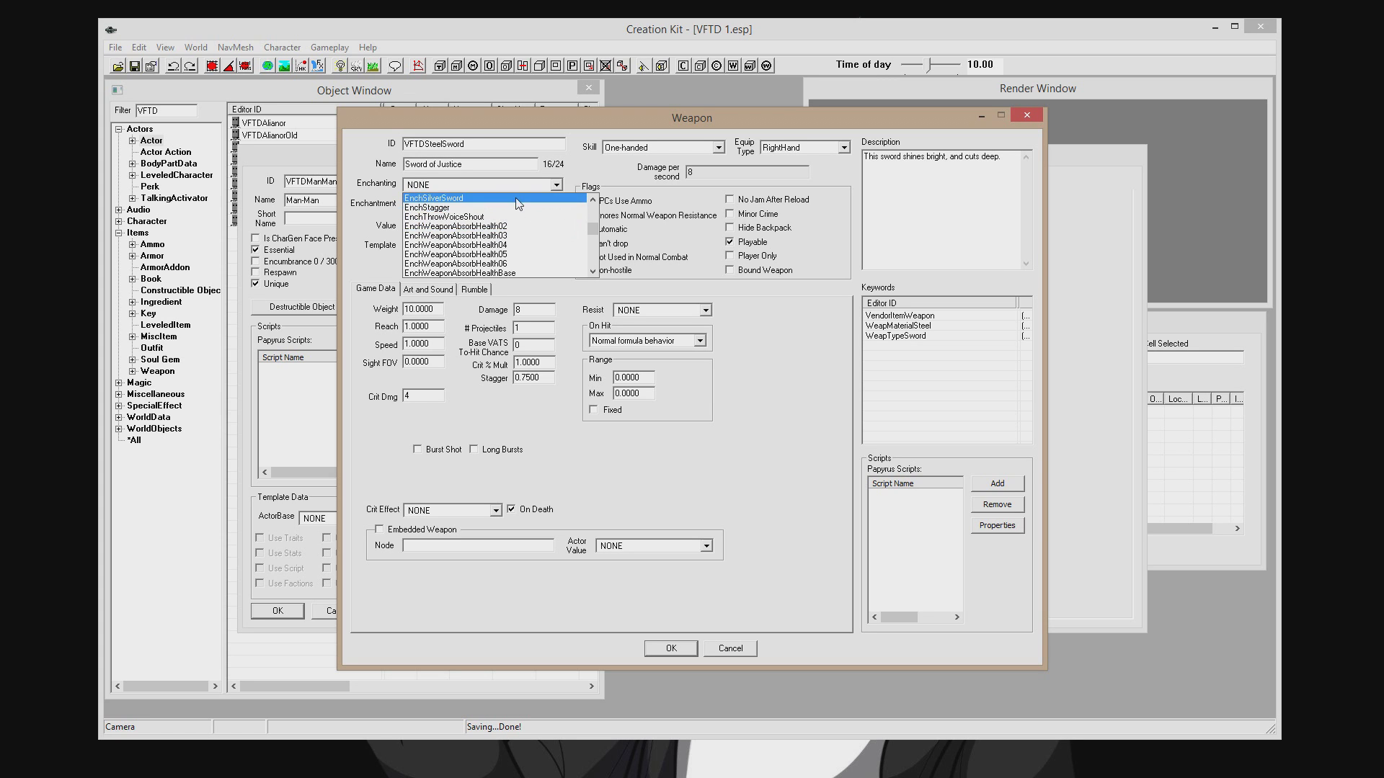
left_click(513, 237)
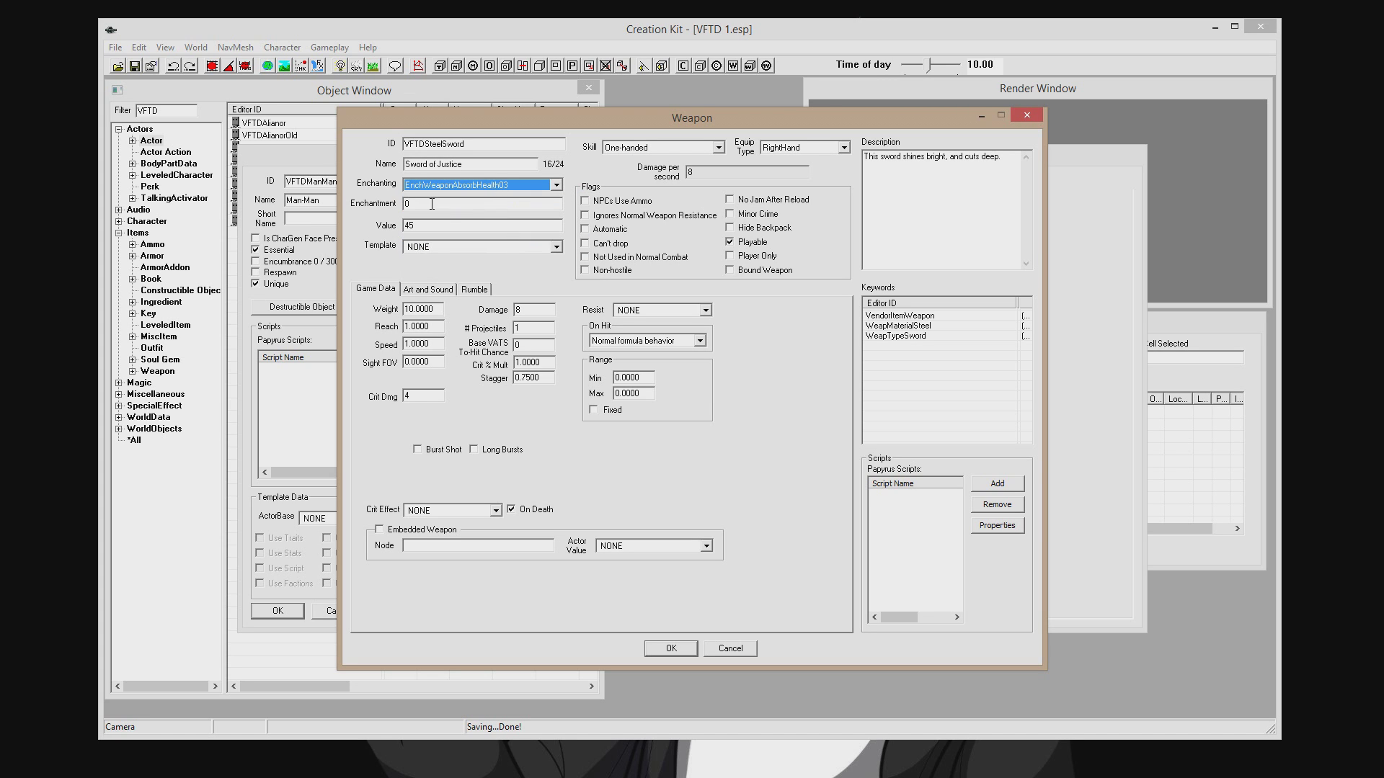
key("Tab")
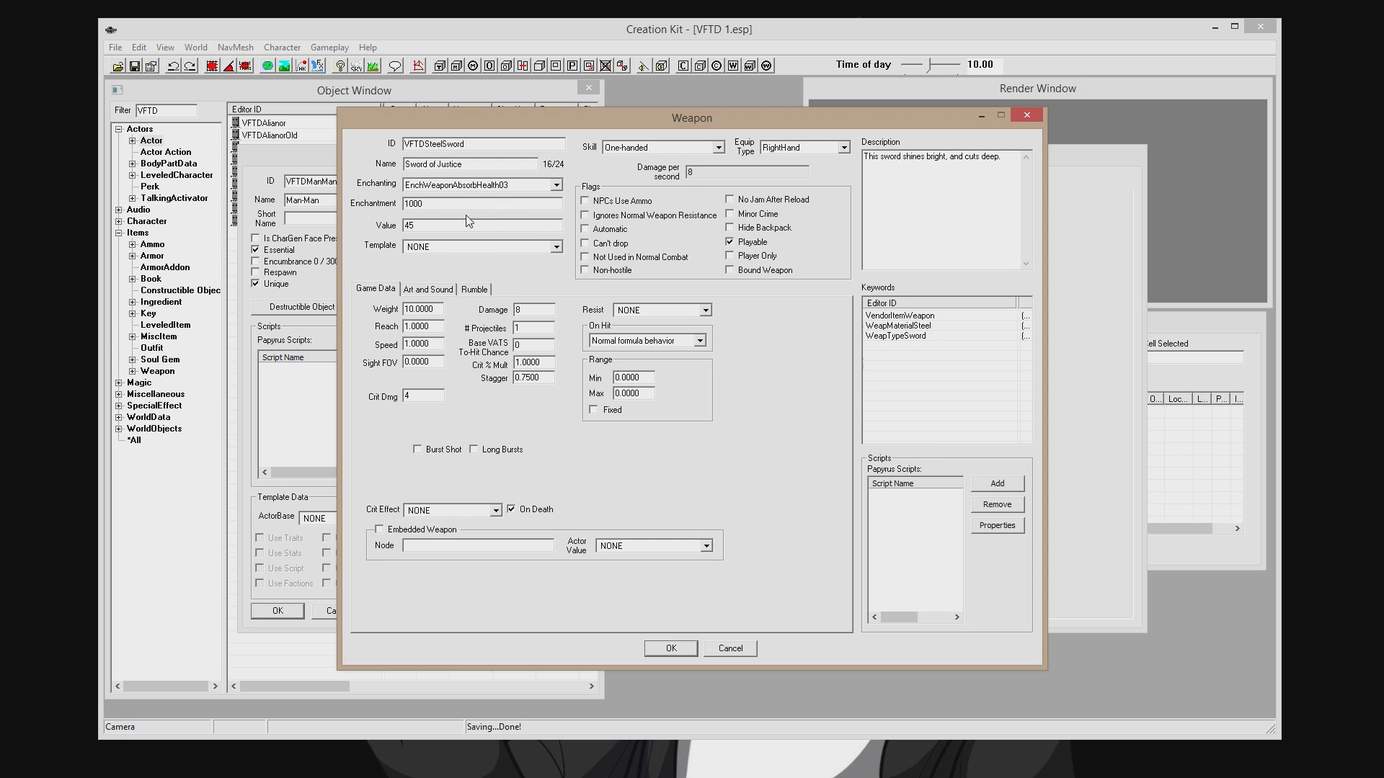
Set the sword's value to 4500 and its damage to 20, and accept the weapon changes.
left_click(442, 227)
left_click(434, 342)
left_click(418, 289)
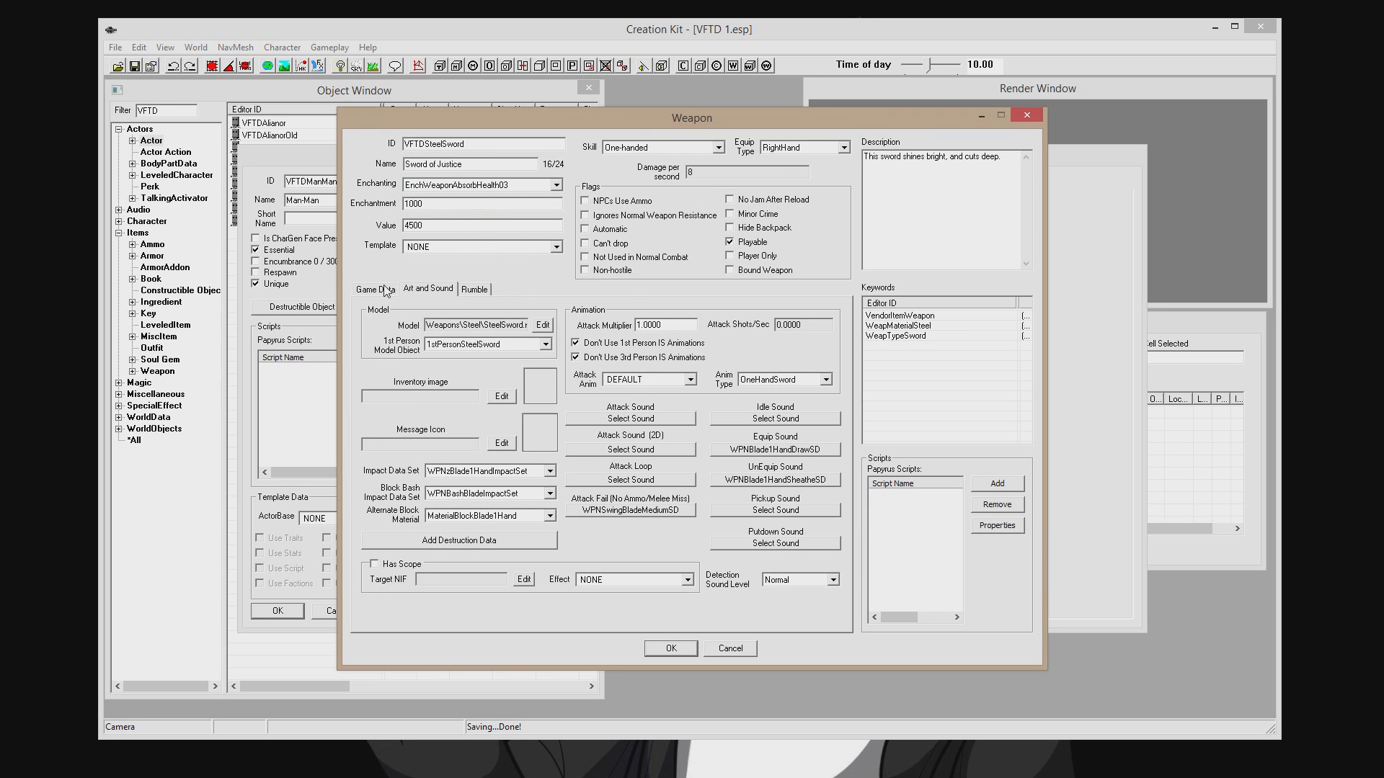
left_click(387, 291)
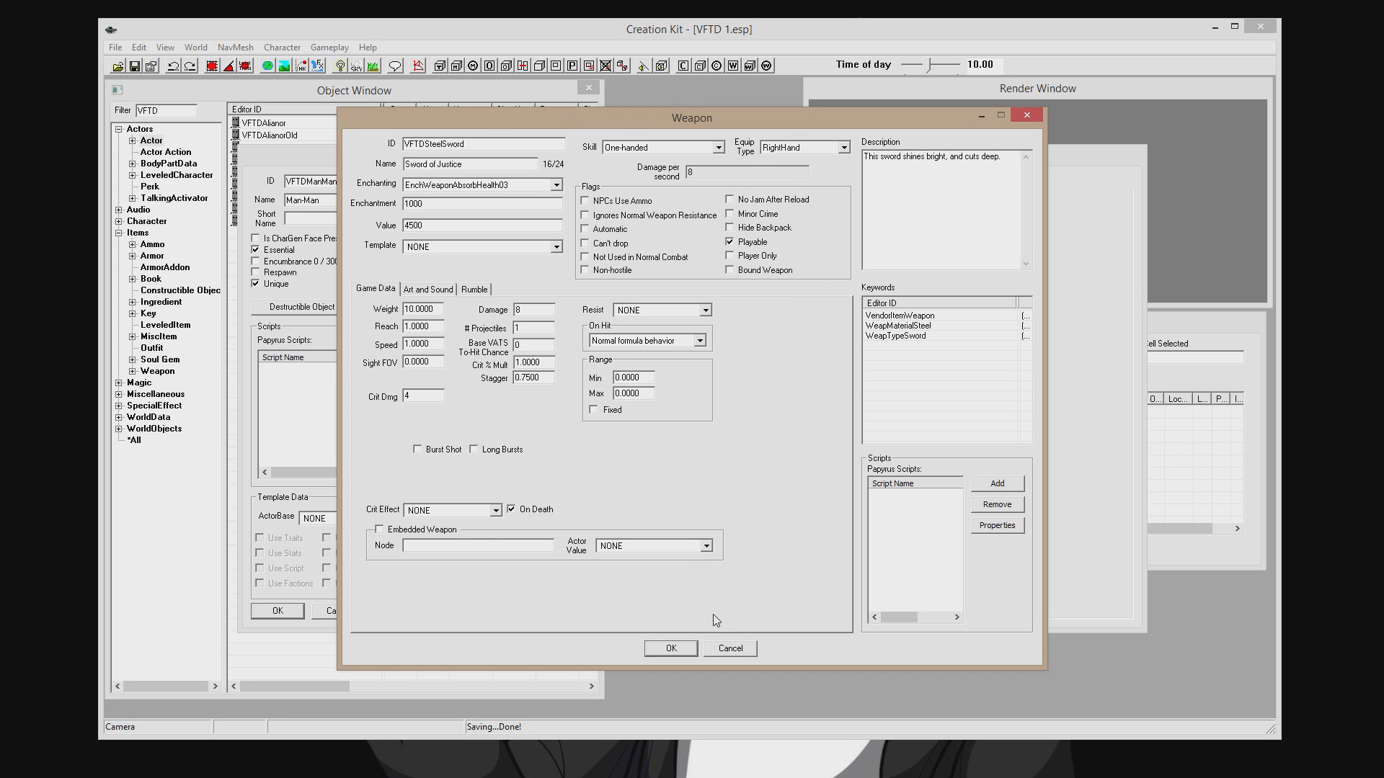
left_click_drag(525, 306, 511, 315)
left_click(671, 648)
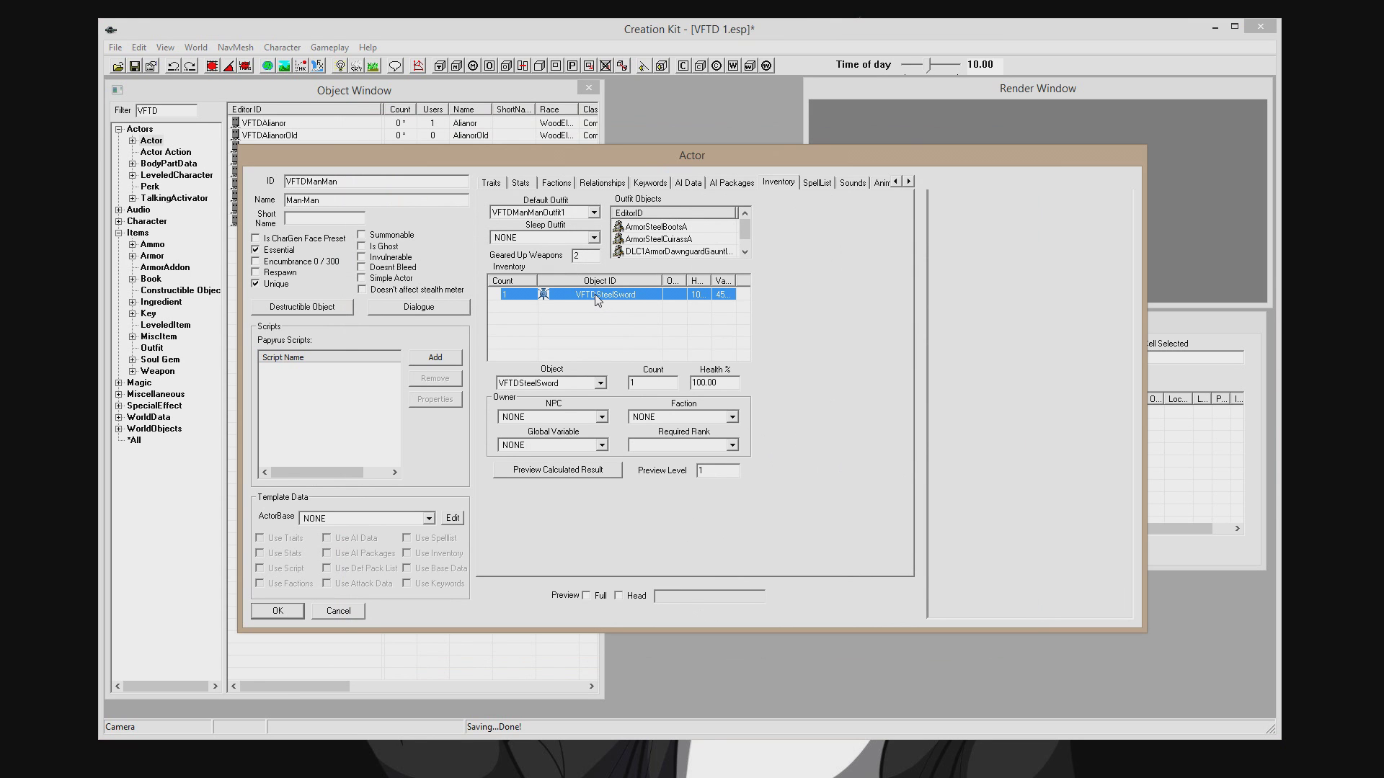
Create a copy of the sword as a new form with the ID VFTDSteelSword2 and accept the actor.
double_click(597, 296)
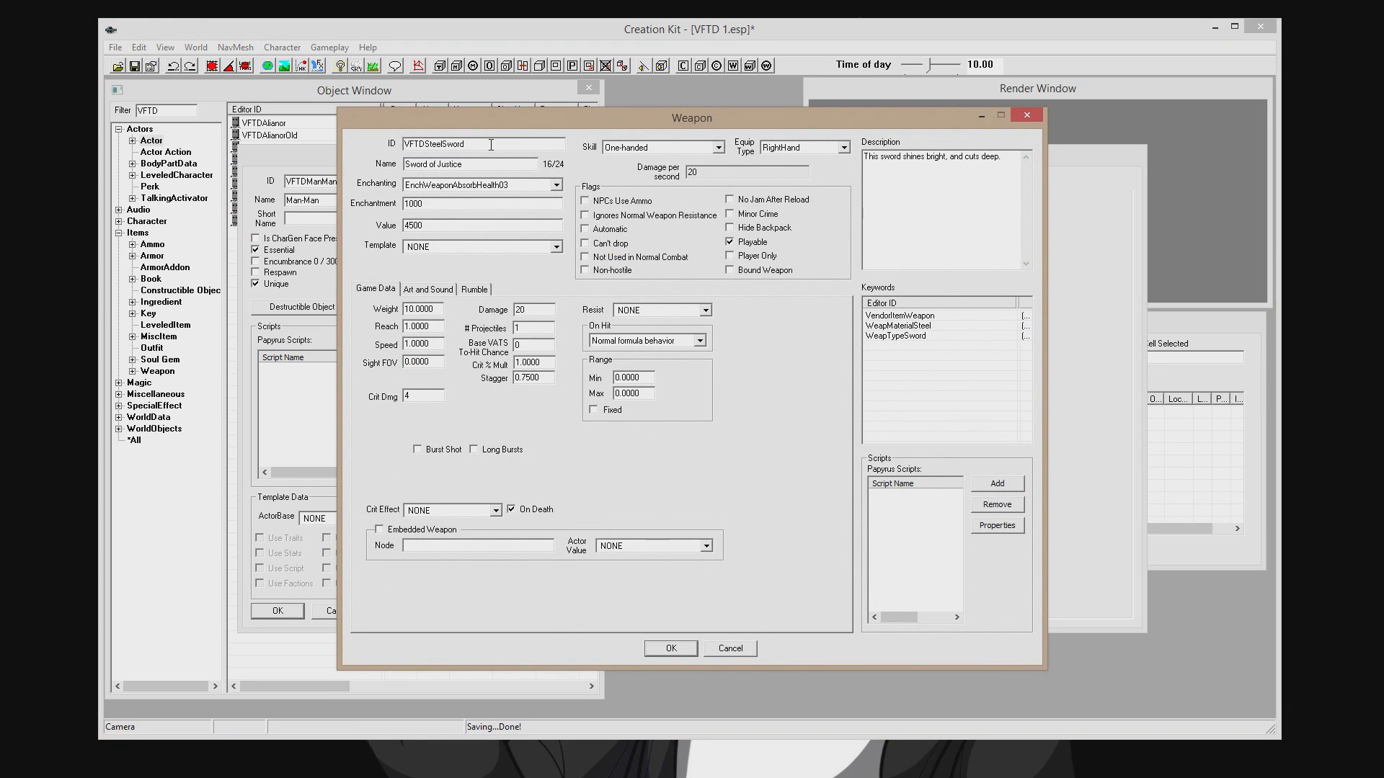
type("2")
left_click(671, 648)
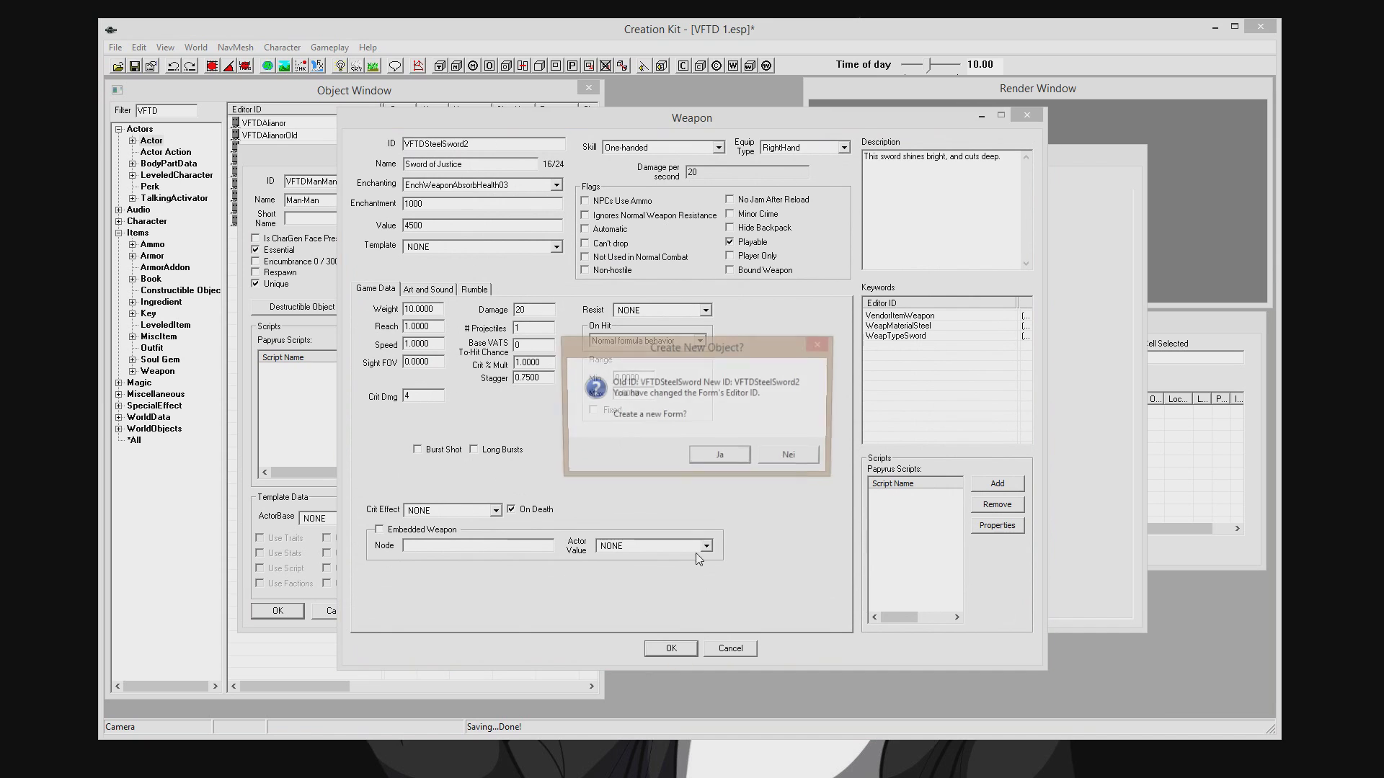
left_click(720, 457)
left_click(276, 611)
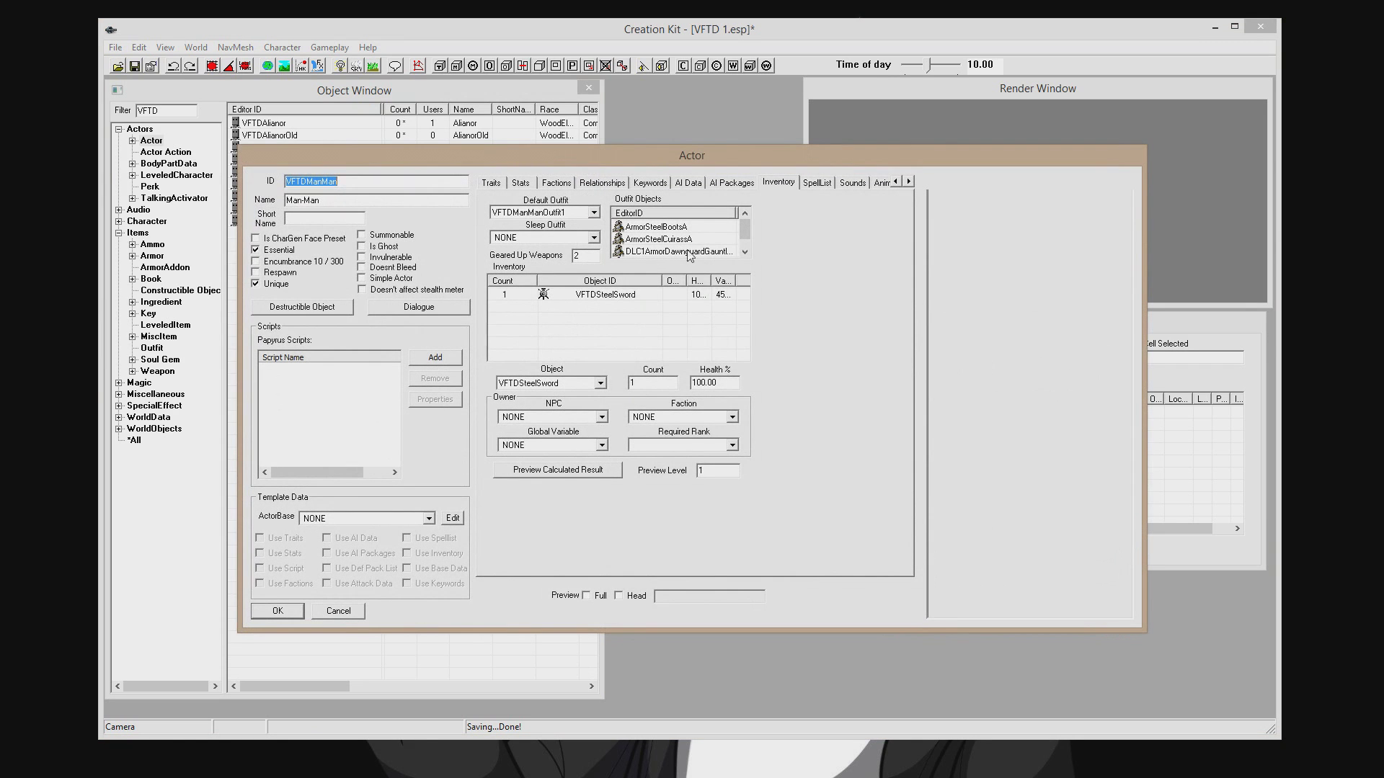
Add a new entry to the VFTDManMan actor's inventory and set its object to VFTDSteelSword2.
right_click(587, 315)
left_click(546, 339)
right_click(562, 334)
left_click(581, 341)
left_click(581, 385)
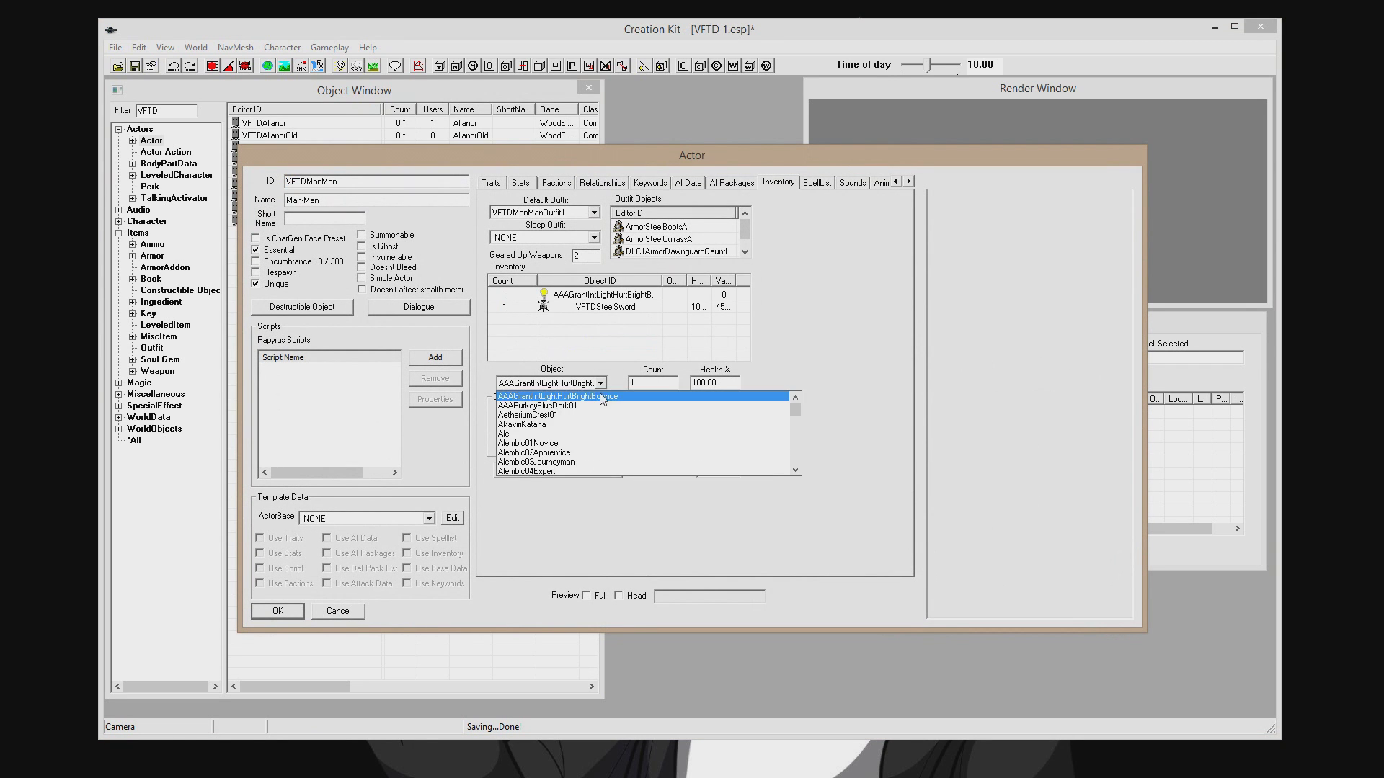
left_click_drag(798, 410, 807, 474)
type("VFTDSteelSword")
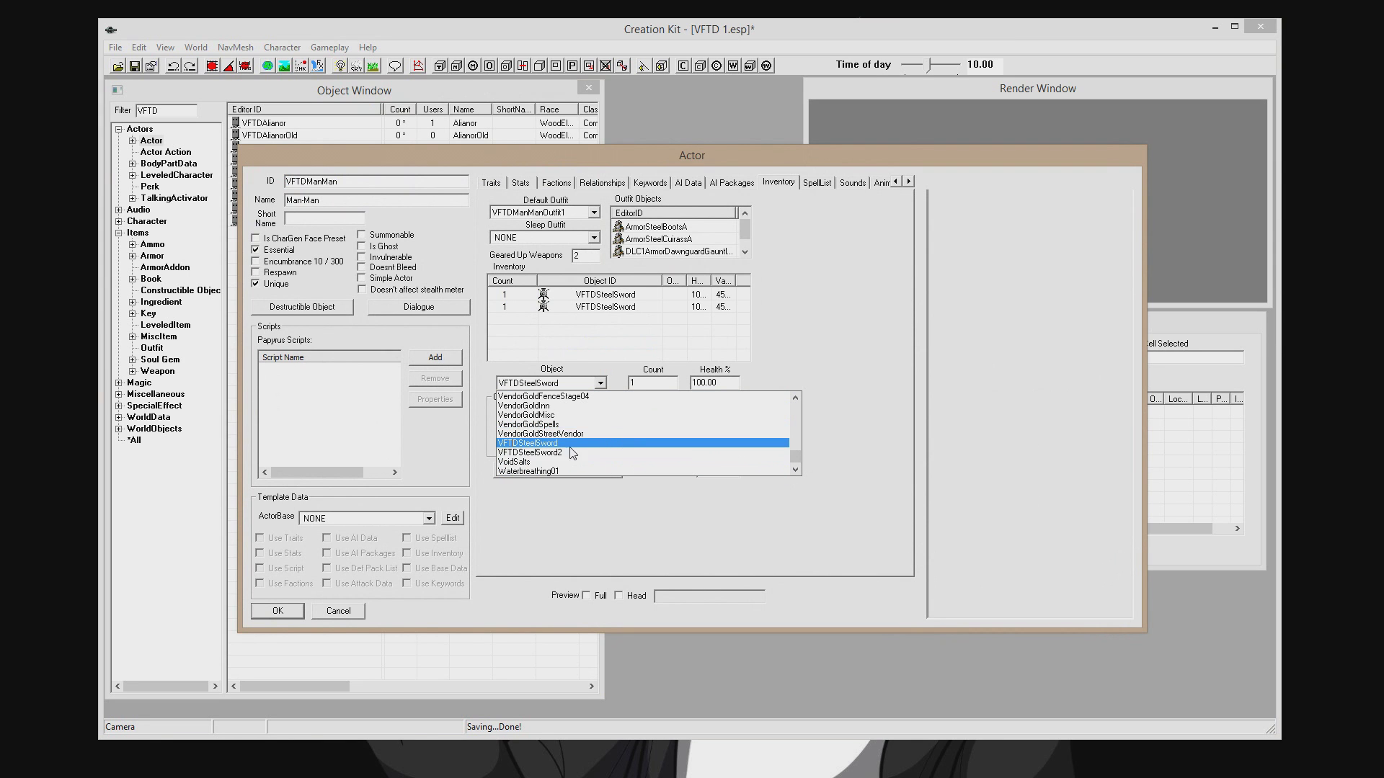
left_click(573, 453)
Open the VFTDSteelSword2 weapon, set its equip type to LeftHand and change its description to "This sword shines MORE.".
double_click(609, 294)
left_click(804, 147)
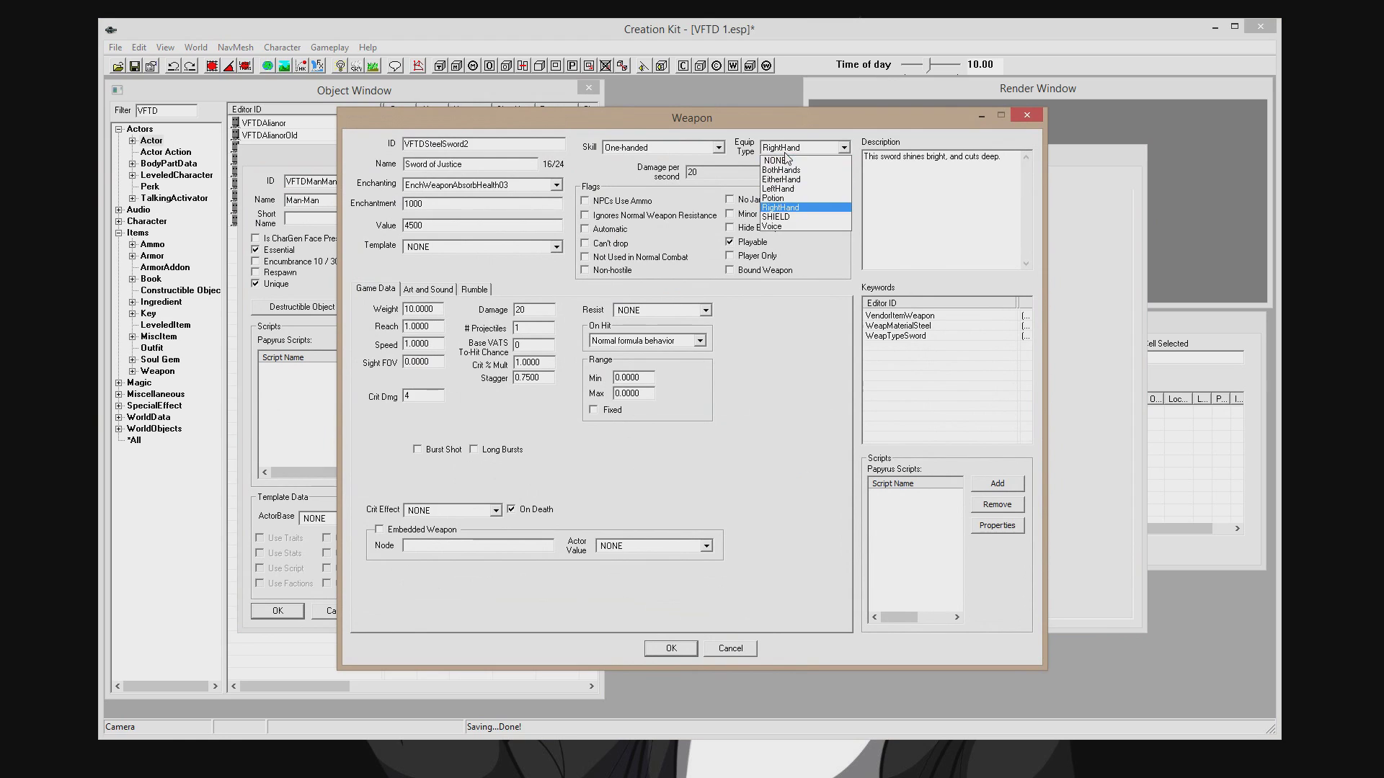
left_click(800, 185)
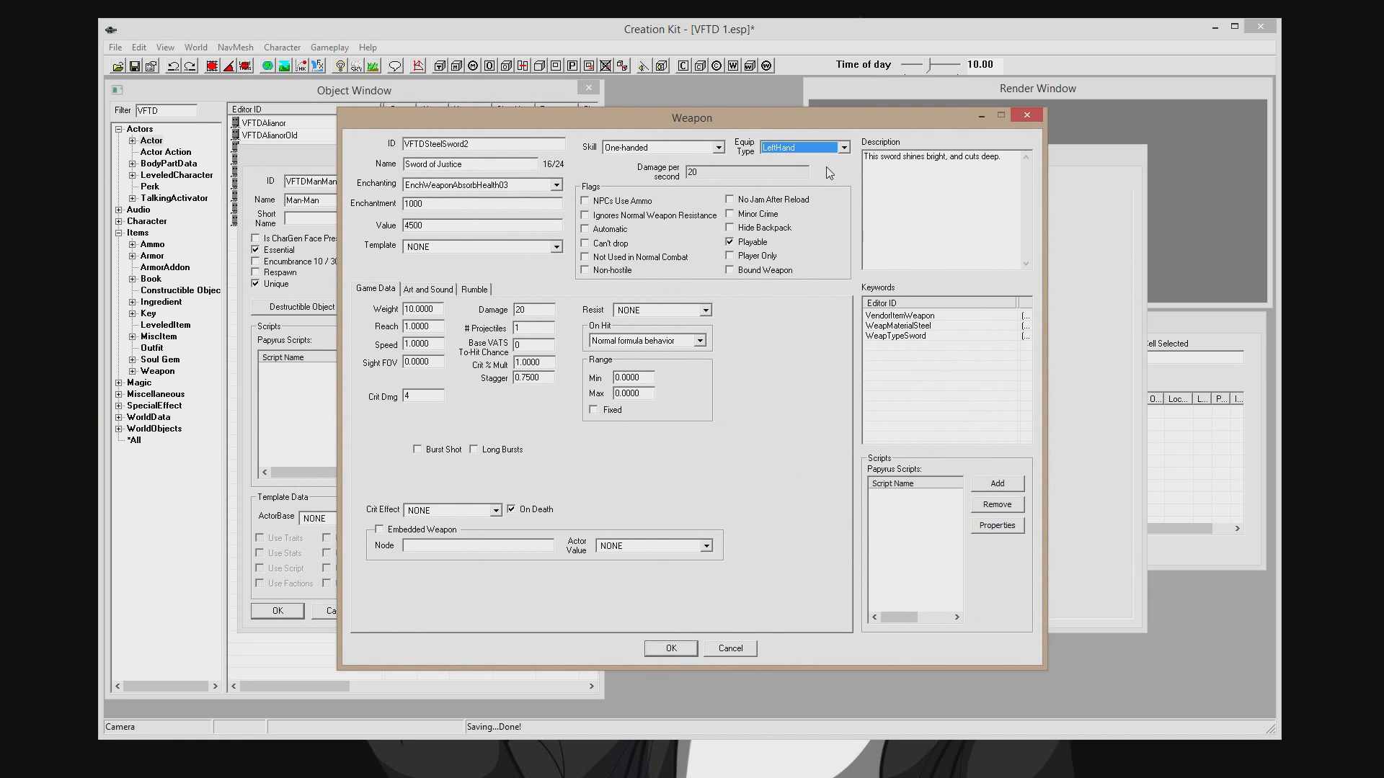
left_click_drag(1015, 162, 922, 140)
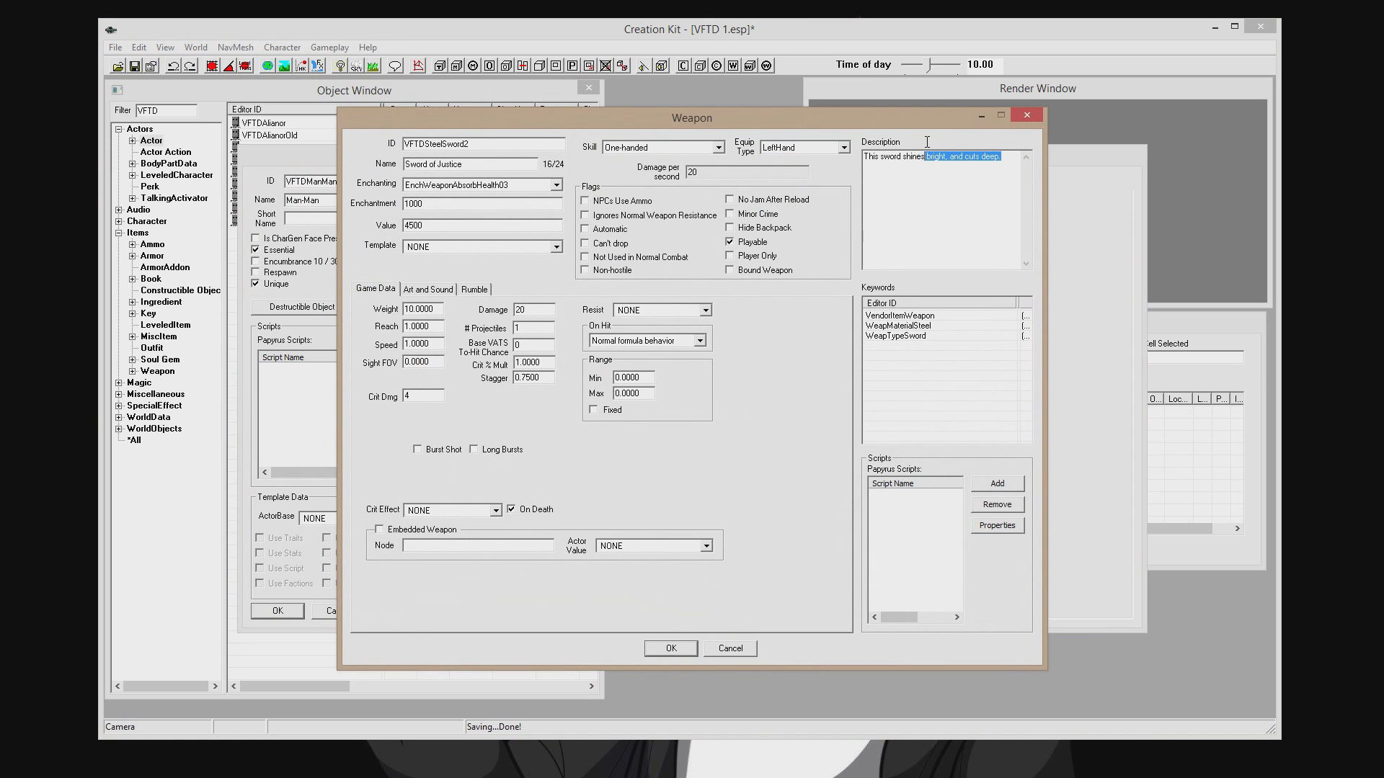
key("BackSpace")
type("MOR")
Set the second sword's enchanting to EnchWeaponAbsorbMagicka02 and accept the weapon changes.
left_click(463, 185)
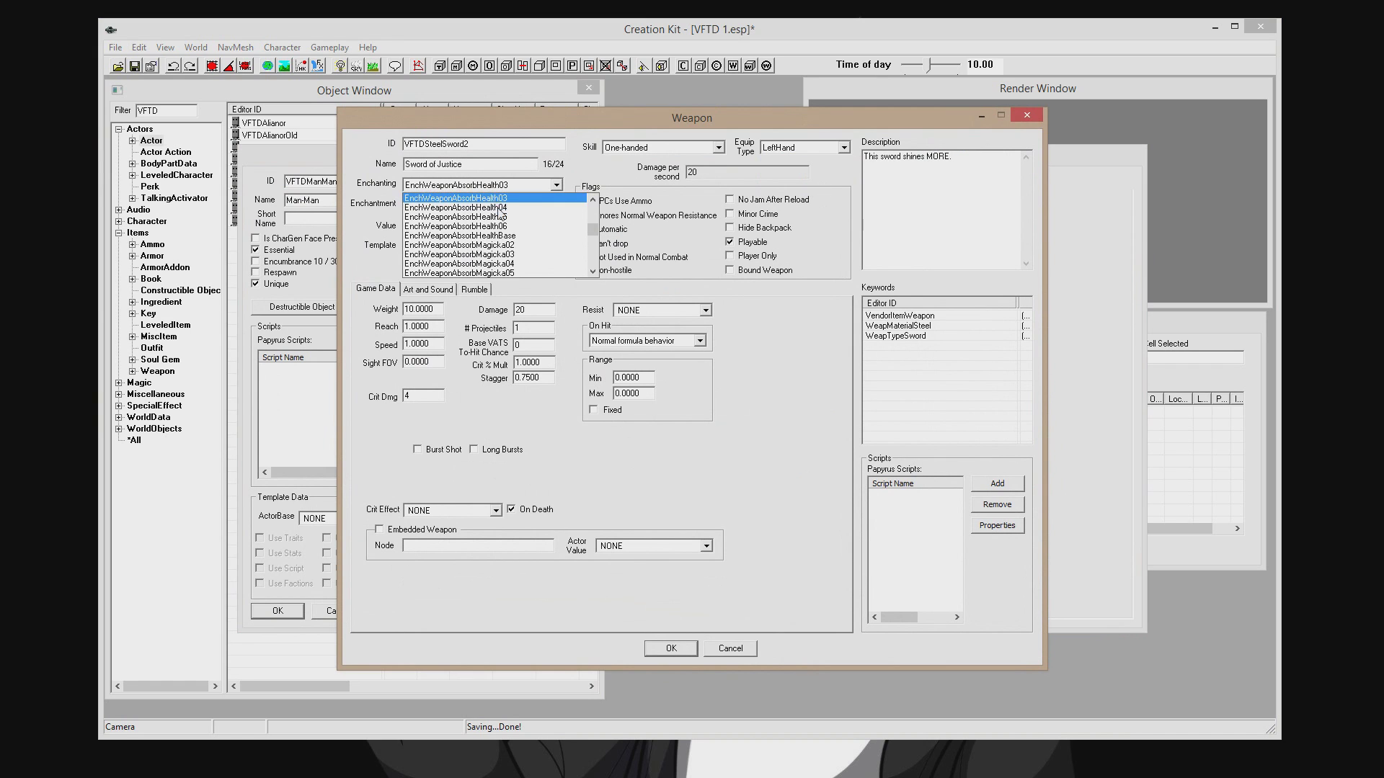
left_click(518, 242)
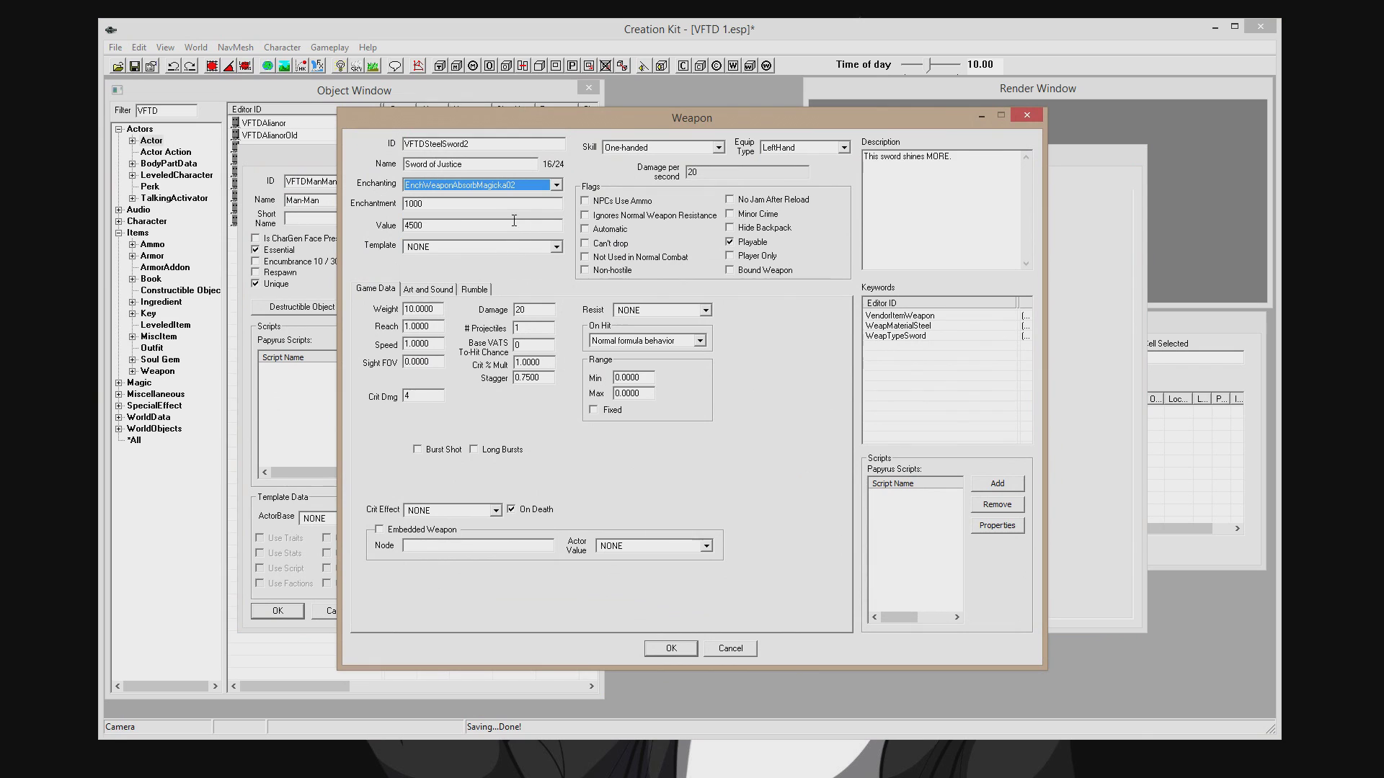
left_click(473, 165)
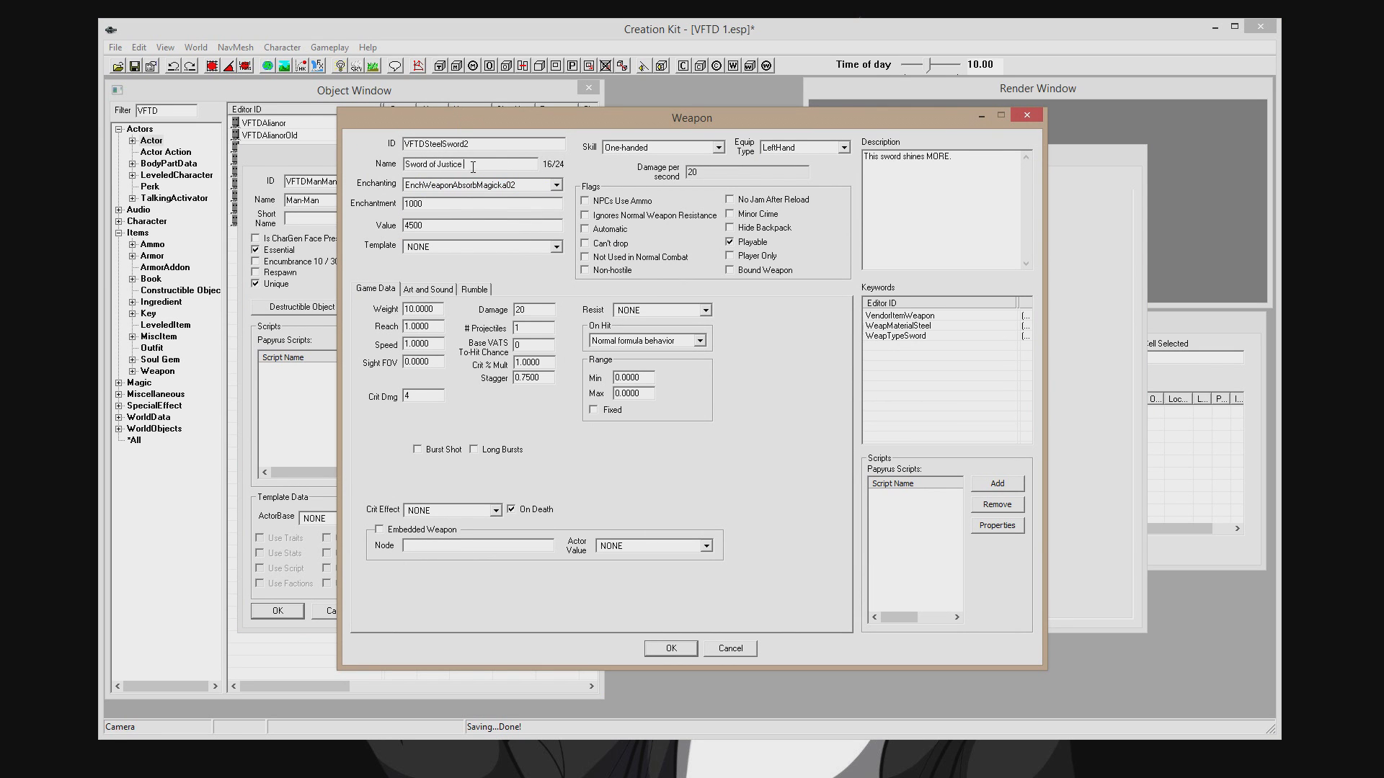
left_click(671, 648)
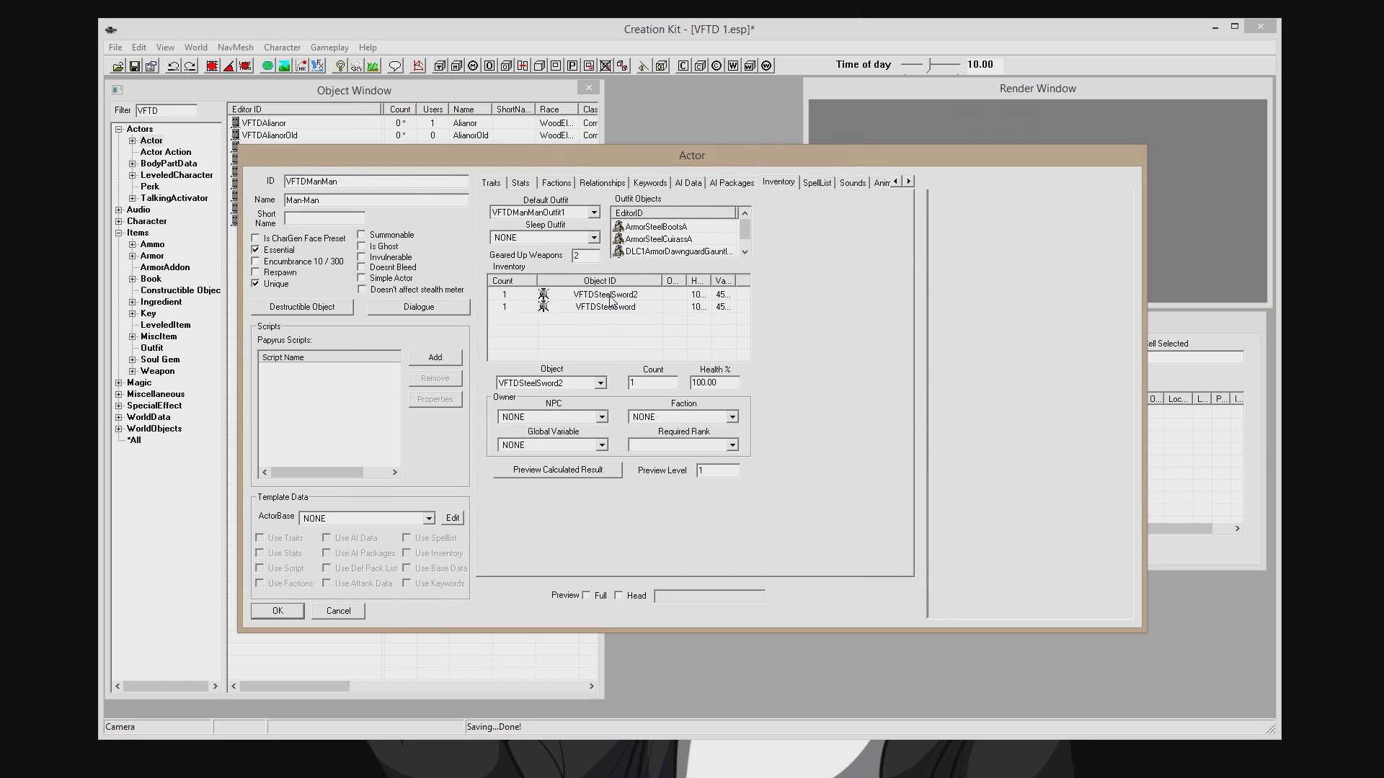
Show the actor's full preview with the whole body in frame to check the outfit.
left_click(590, 598)
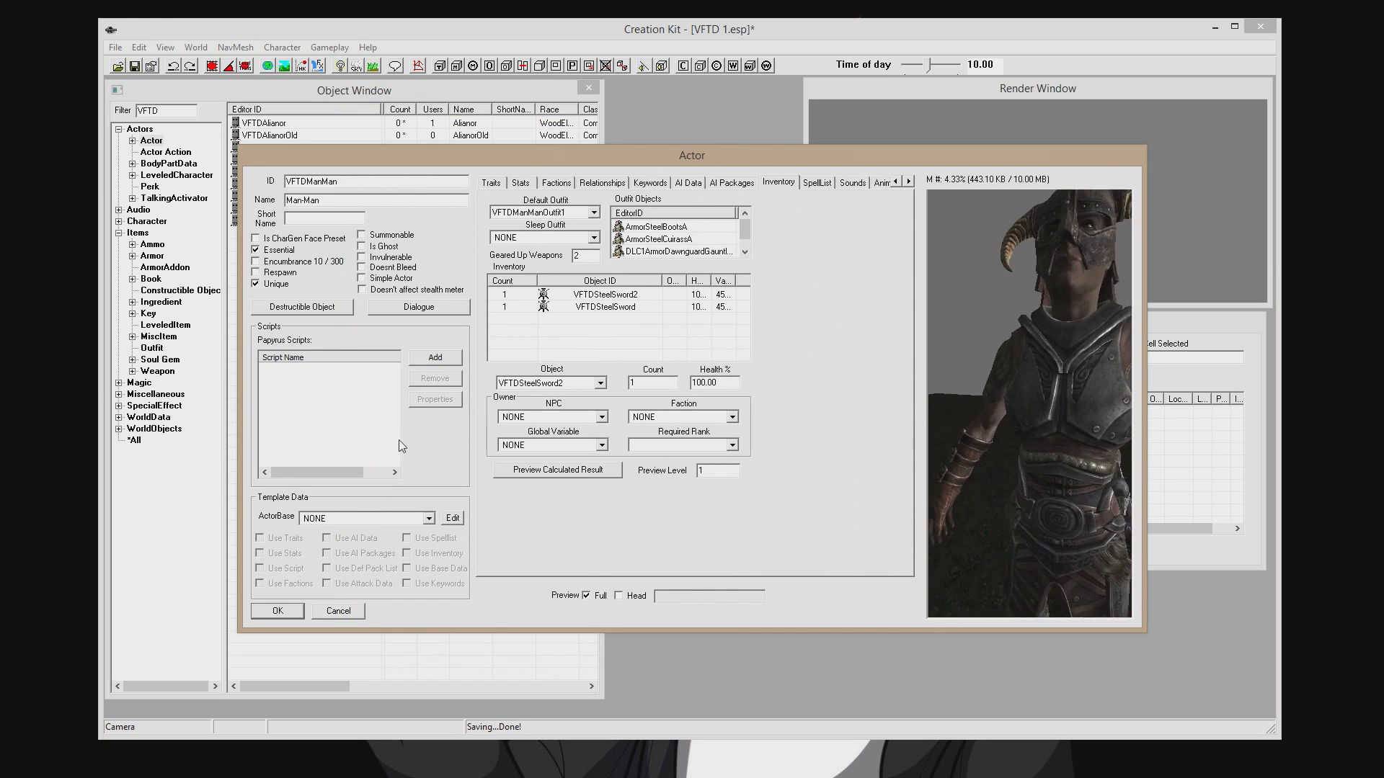
left_click_drag(1042, 513, 1050, 431)
Start adding a spell to the actor's spell list and search the available forms for "restoration".
left_click(817, 182)
left_click(908, 181)
left_click(908, 181)
left_click(908, 181)
left_click(908, 181)
left_click(908, 181)
left_click(908, 181)
left_click(908, 181)
right_click(552, 256)
left_click(567, 259)
type("estoration")
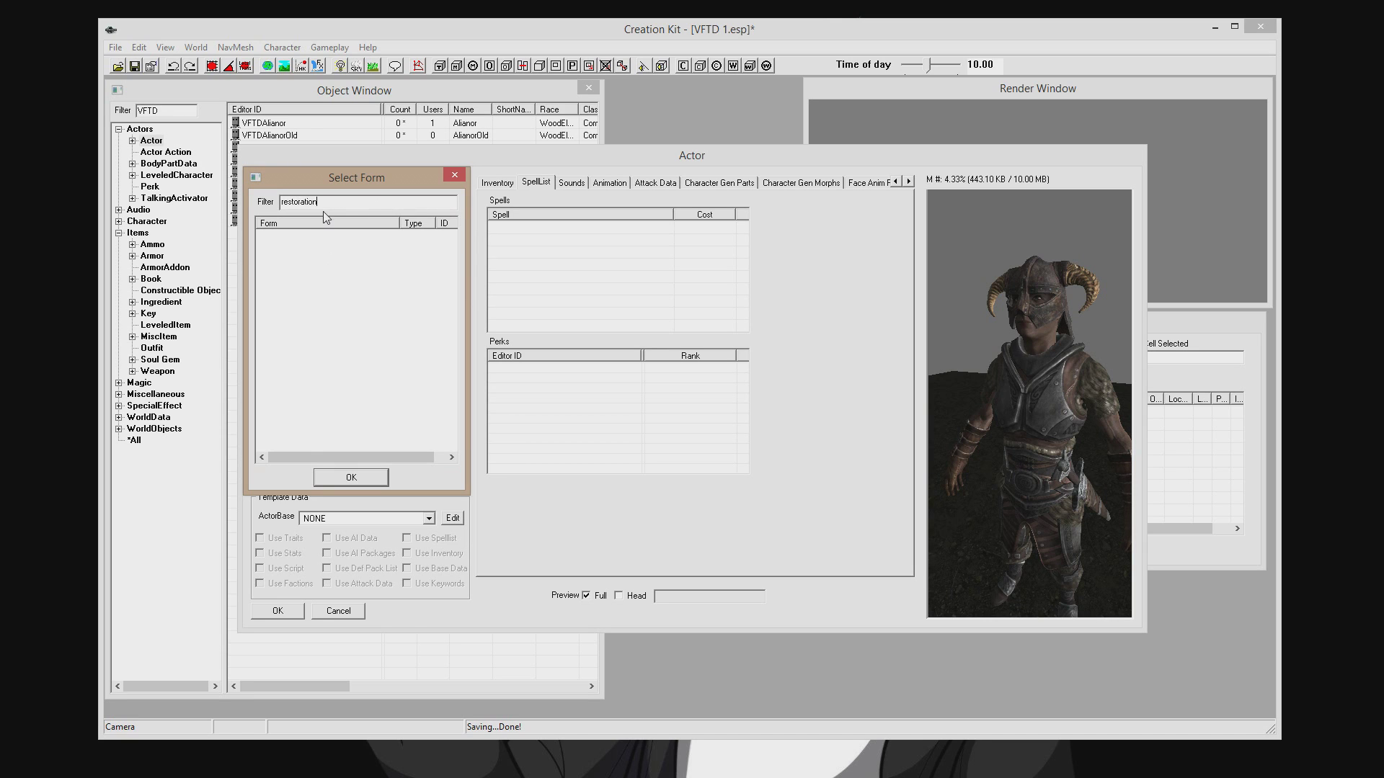
Filter the spell forms by "heal" instead and add GrandHealing to the actor's spells.
key("BackSpace")
key("BackSpace")
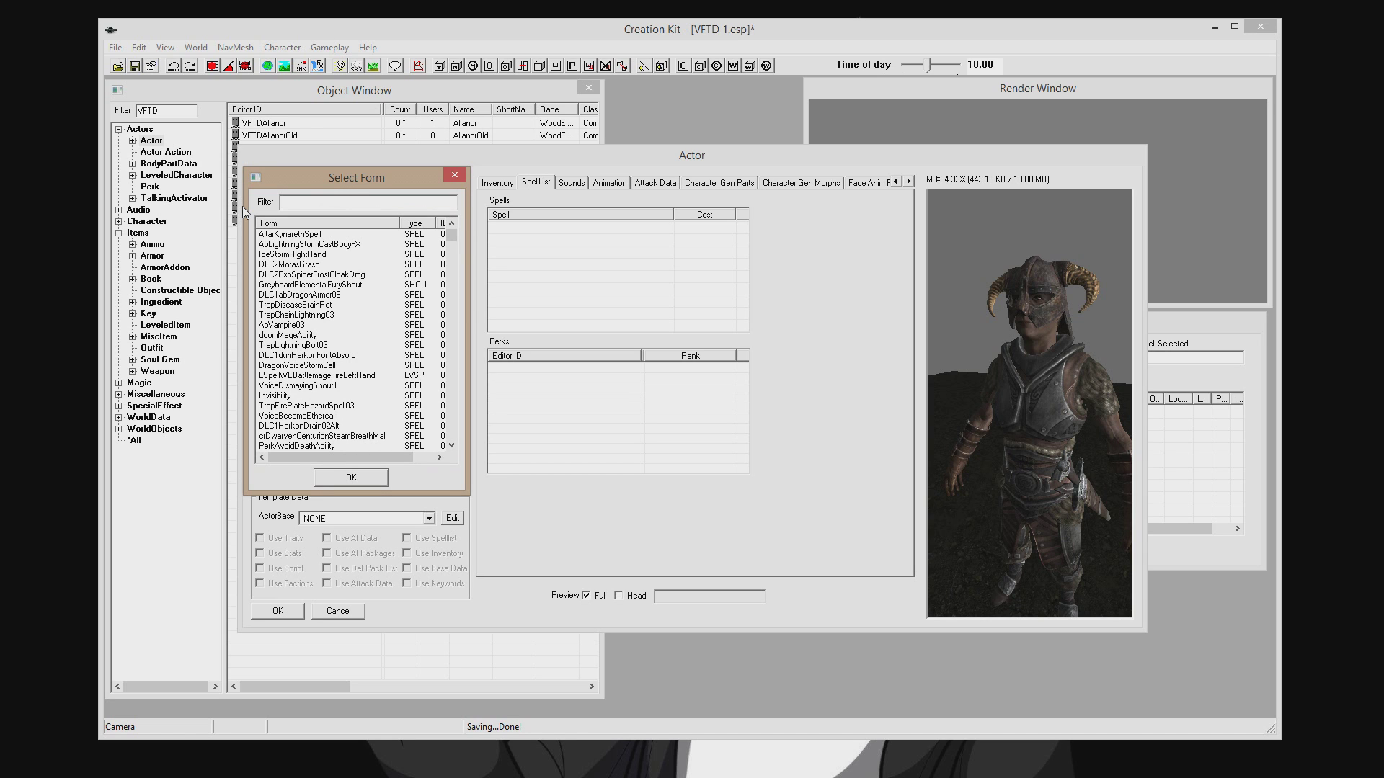
type("heal")
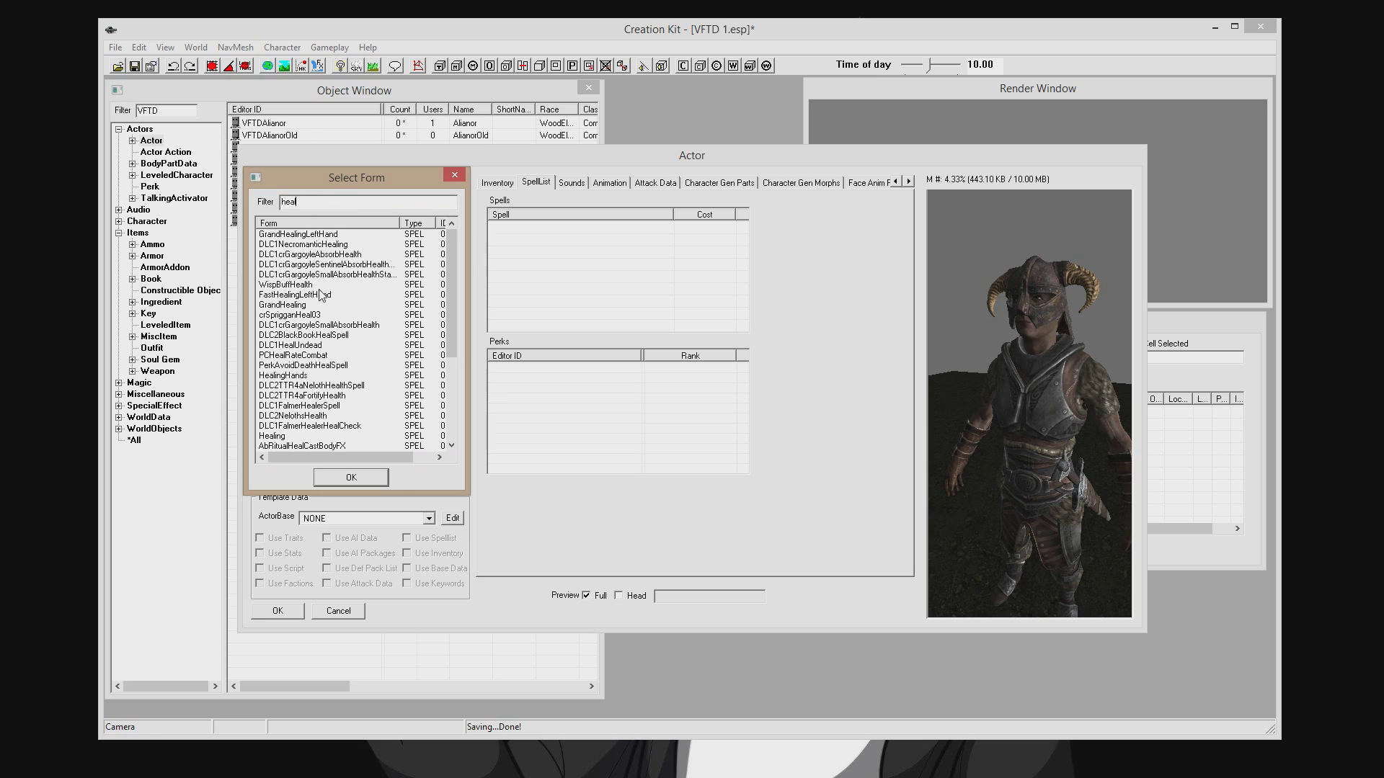
left_click(300, 305)
double_click(300, 306)
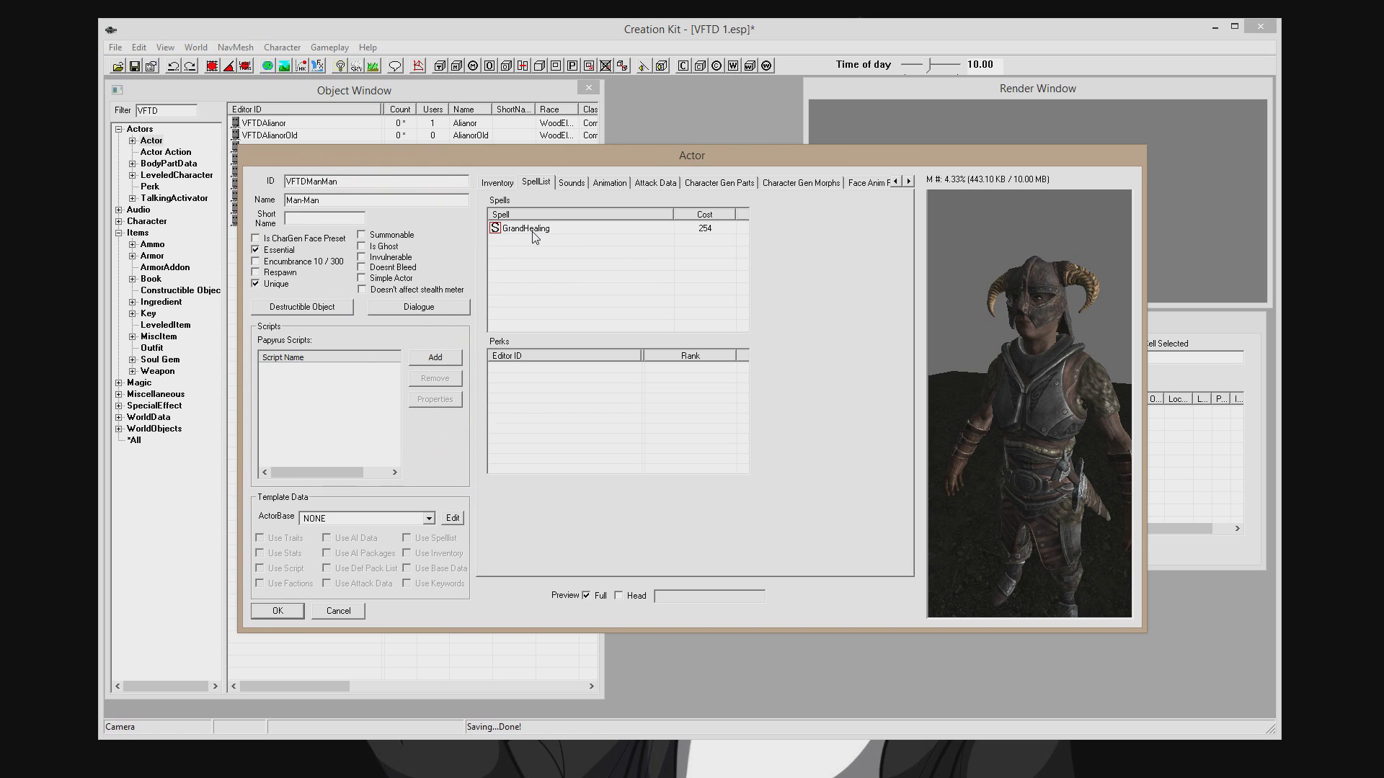
right_click(562, 391)
left_click(577, 399)
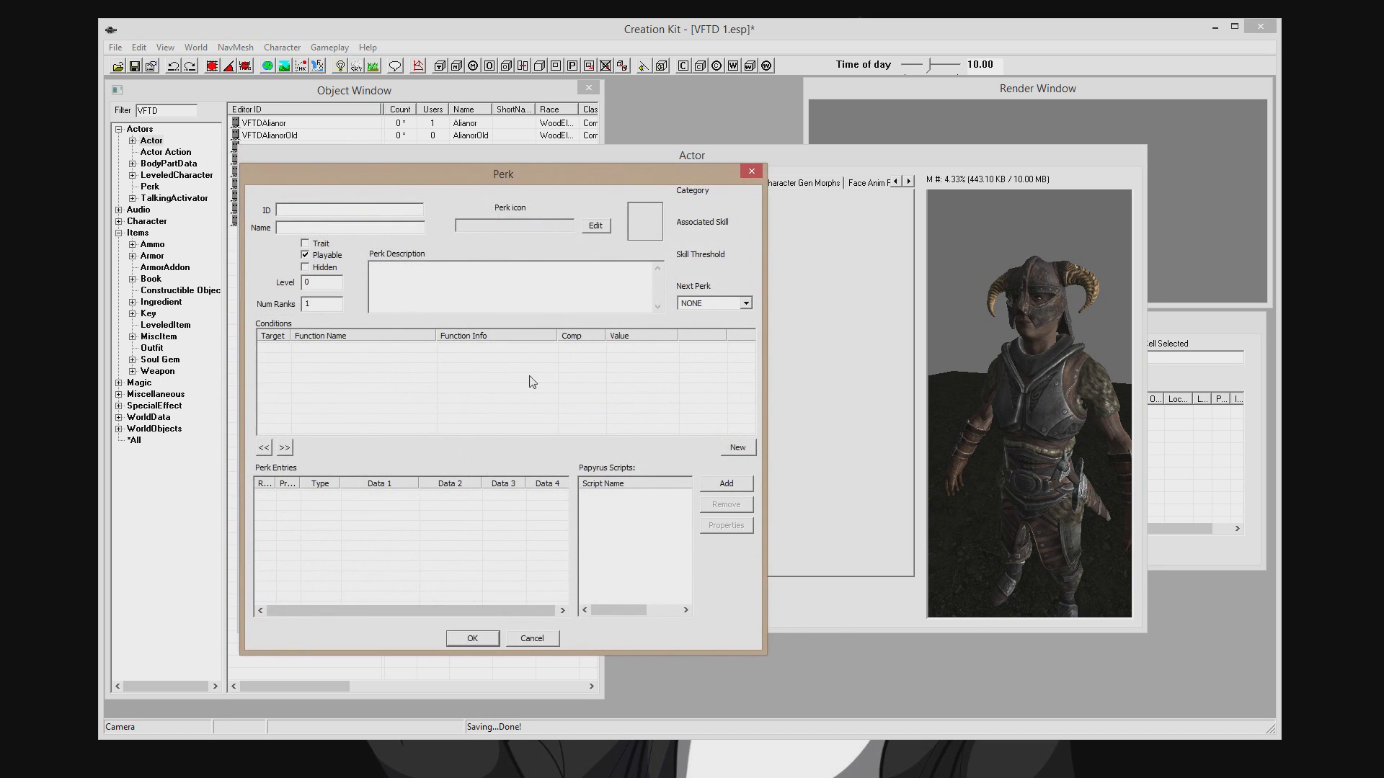
left_click(754, 171)
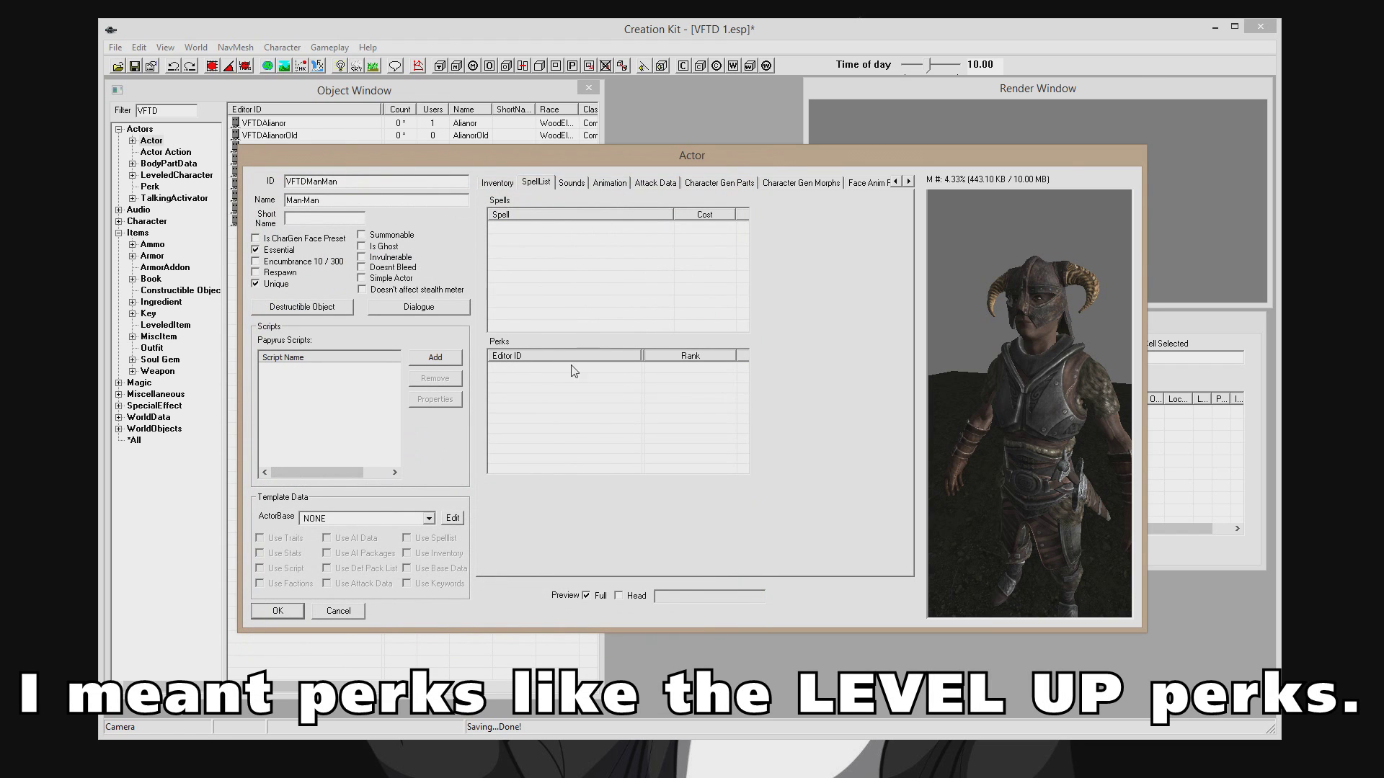
Look through the actor's sound, animation and attack data settings.
left_click(575, 186)
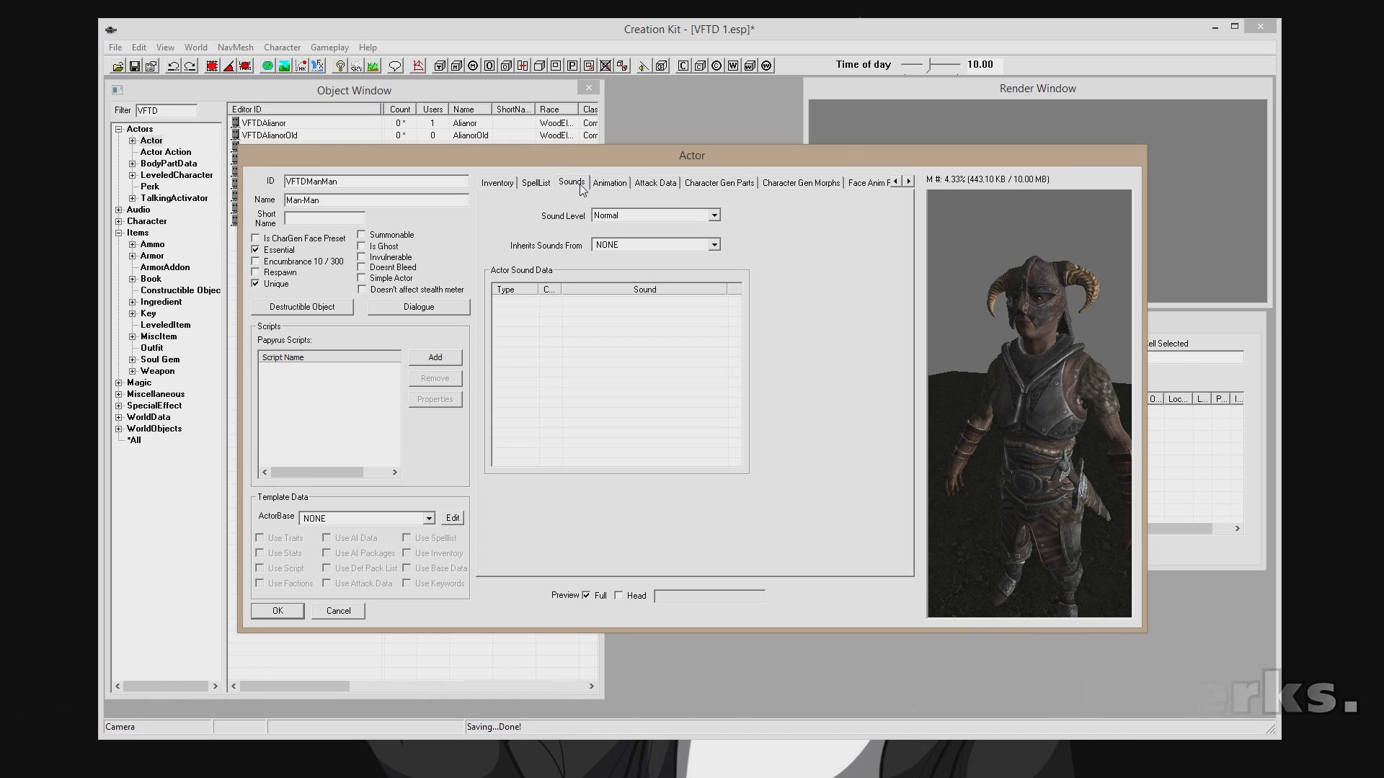
left_click(624, 185)
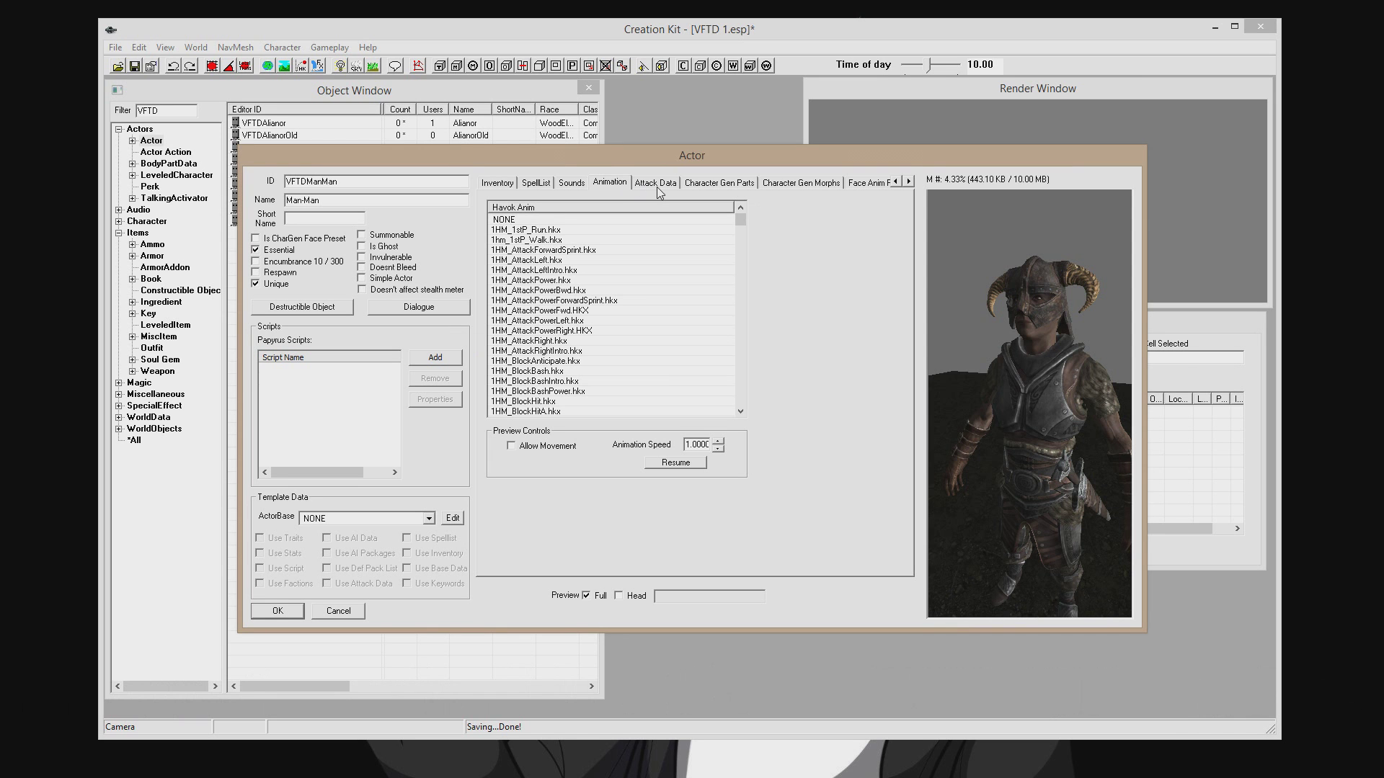
left_click(656, 186)
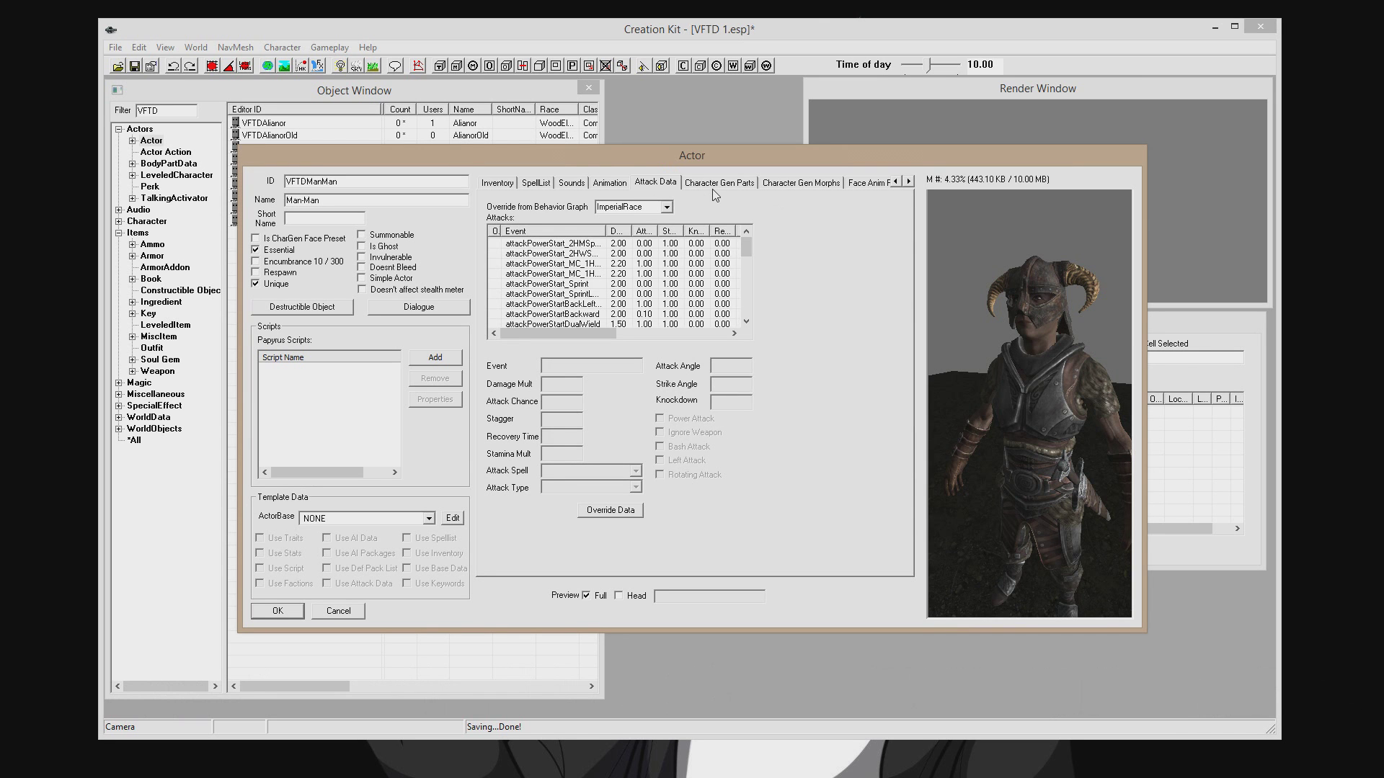
Open the actor's character generation parts and switch the preview from the full body to the head.
left_click(712, 185)
left_click(911, 182)
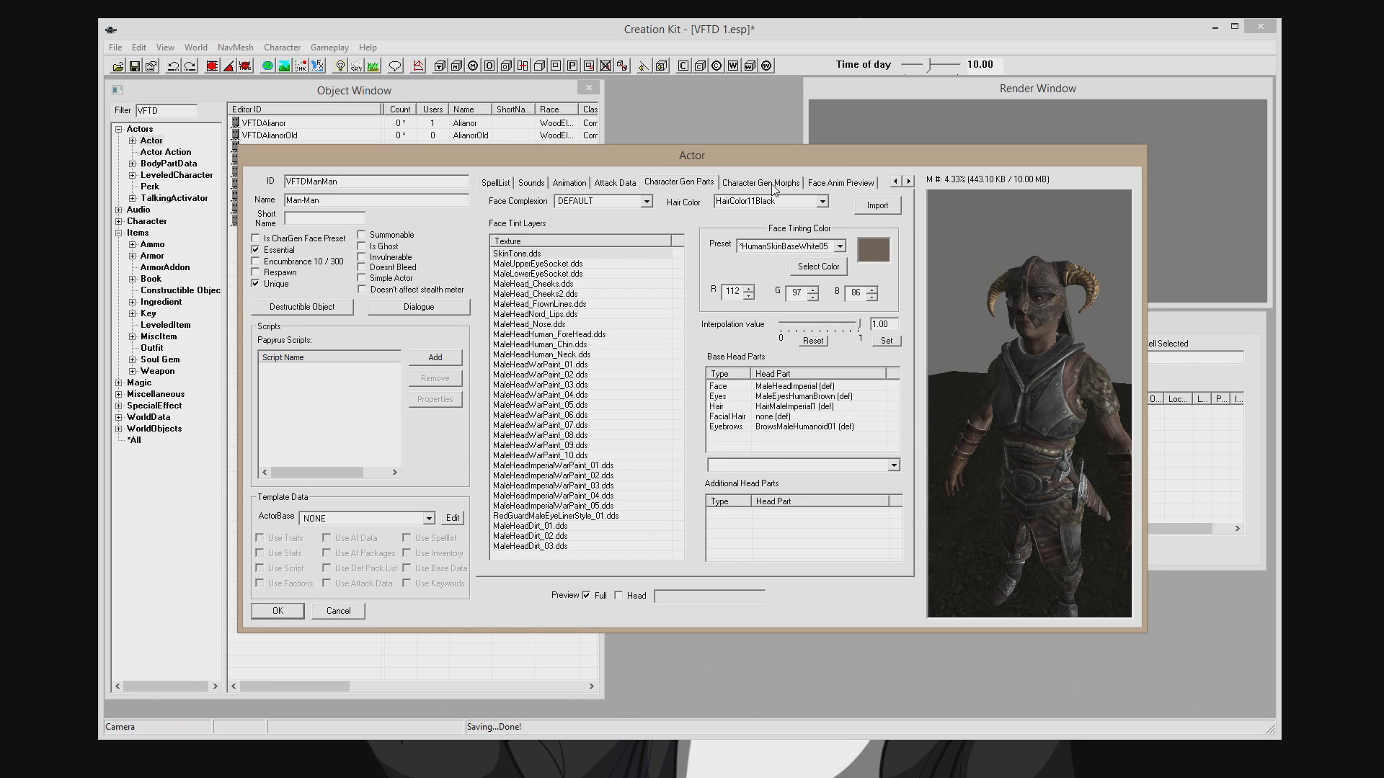
left_click_drag(1017, 443, 1031, 409)
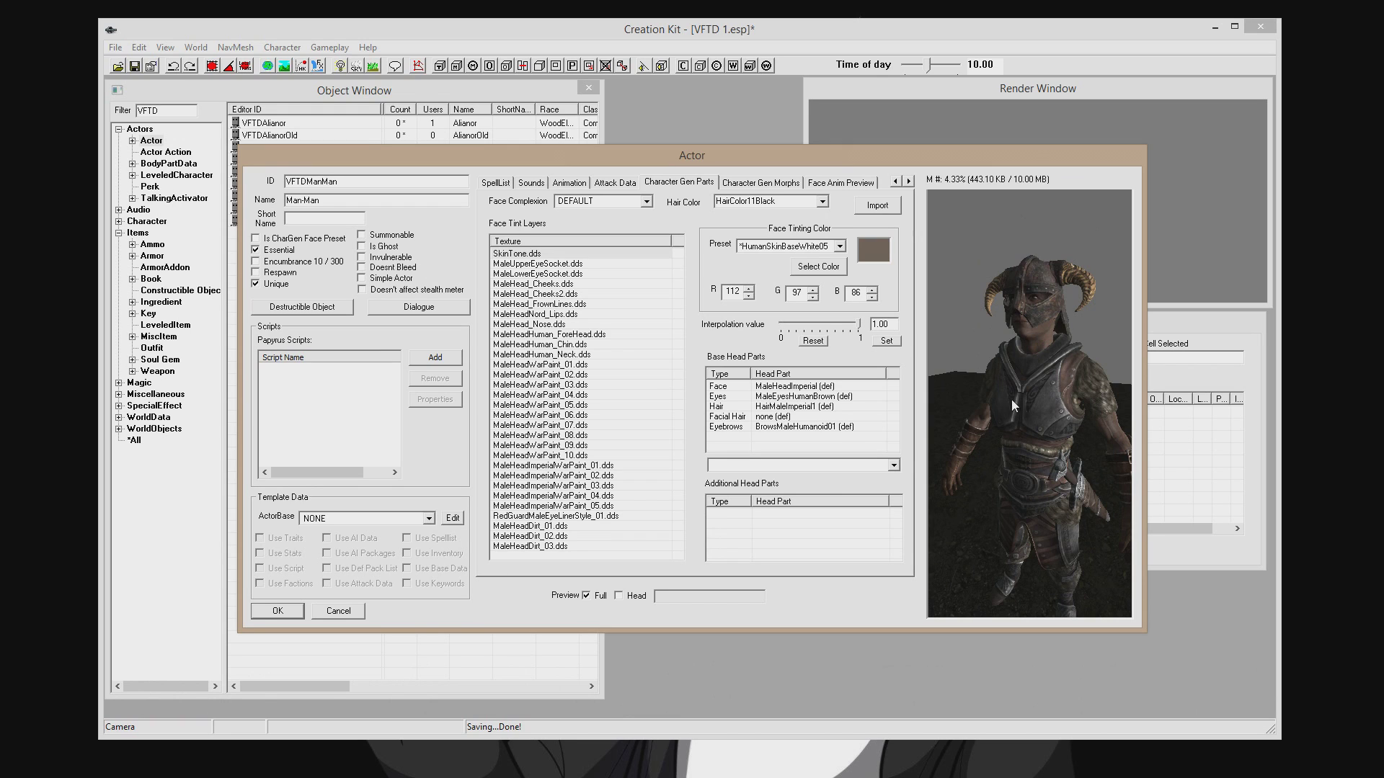
left_click(619, 596)
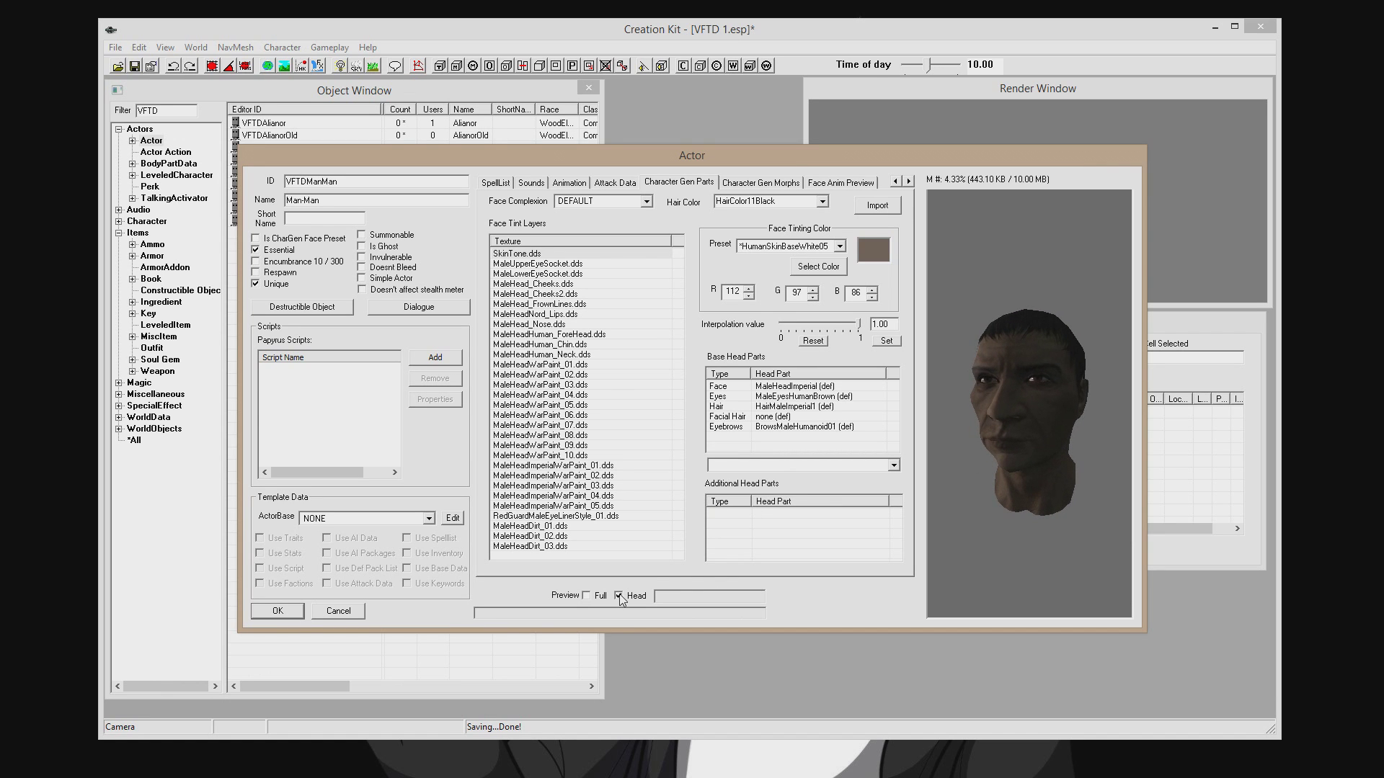
Try the HumanSkinBaseWhite01 and HumanSkinBaseWhite10 tint presets on the actor's skin tone layer.
left_click(840, 246)
scroll(829, 266, "up", 1)
left_click(785, 259)
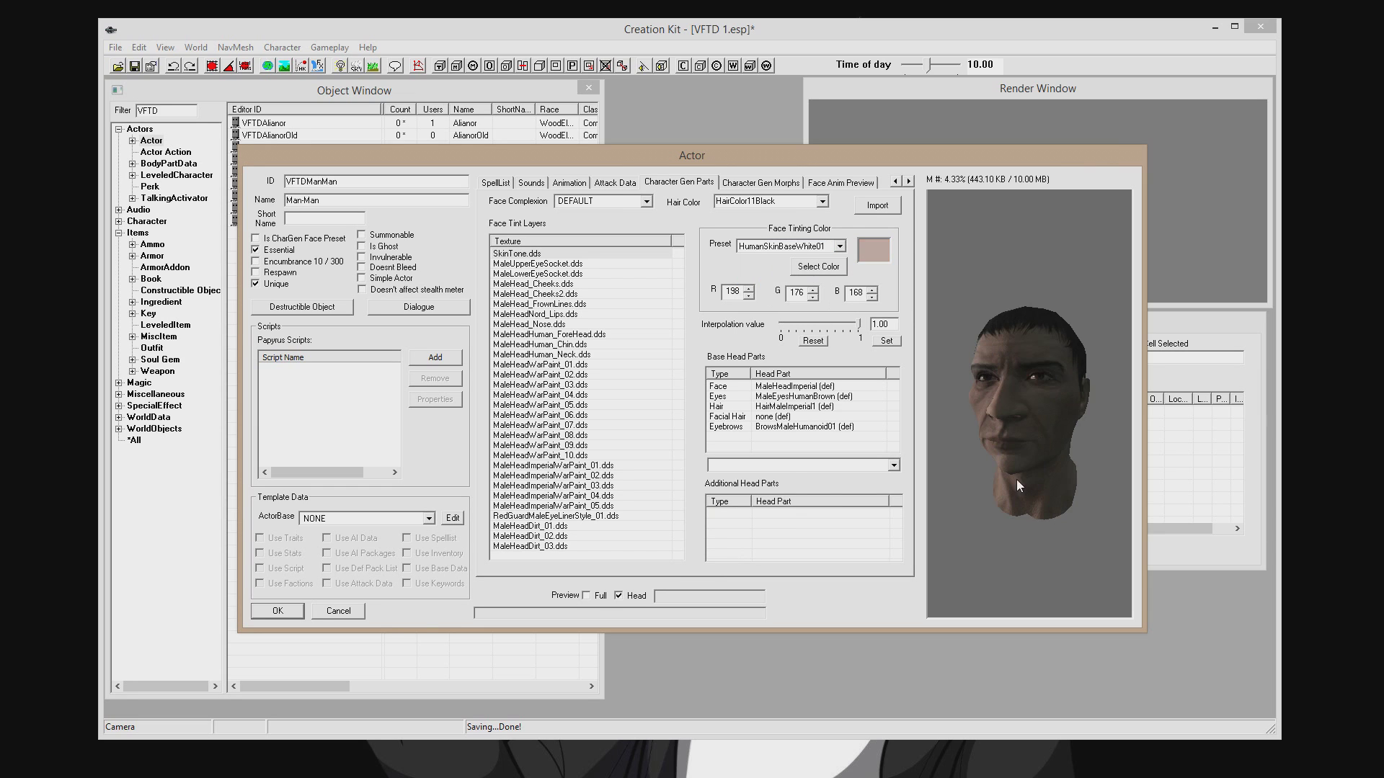
left_click(822, 246)
left_click(821, 335)
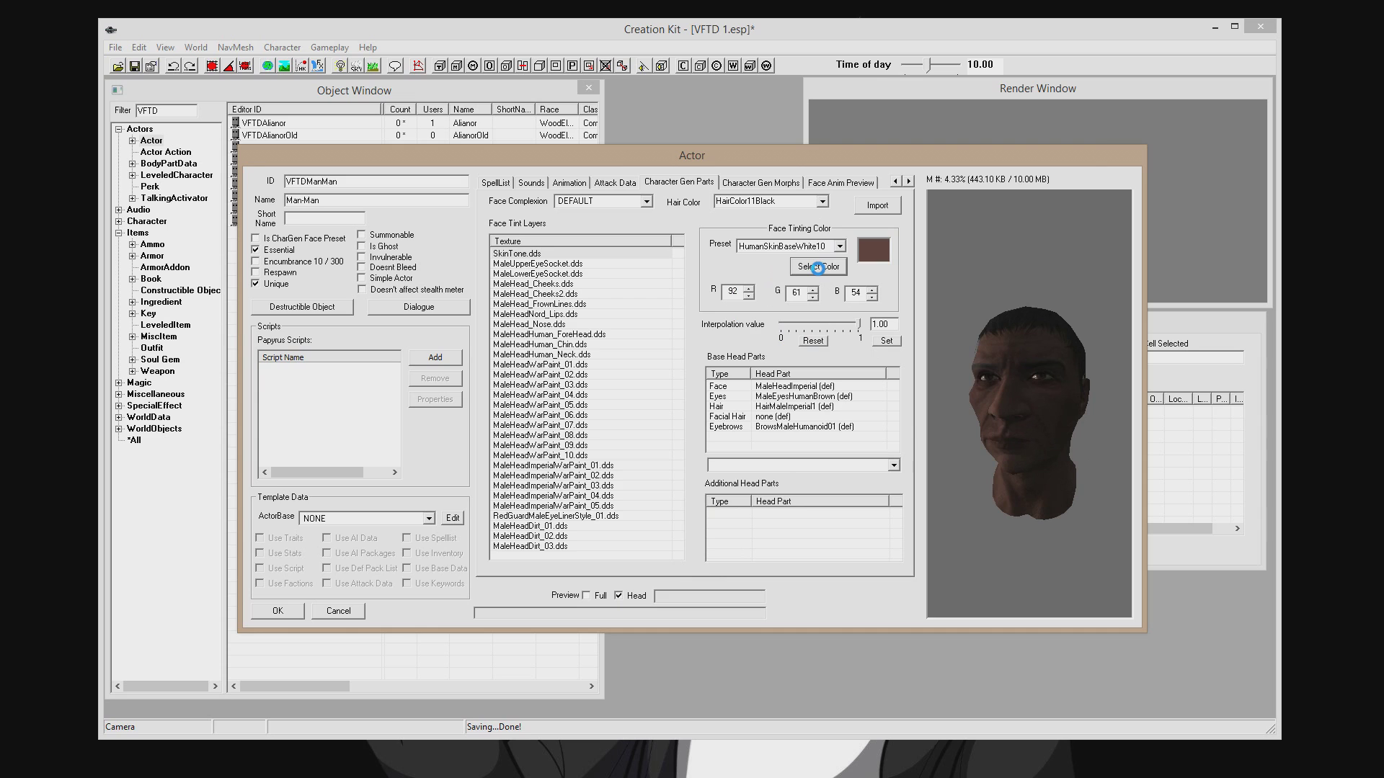
Try a custom dark blue skin tint with RGB 6, 10, 142 and check it on the head preview.
left_click(819, 273)
left_click(516, 226)
left_click(517, 219)
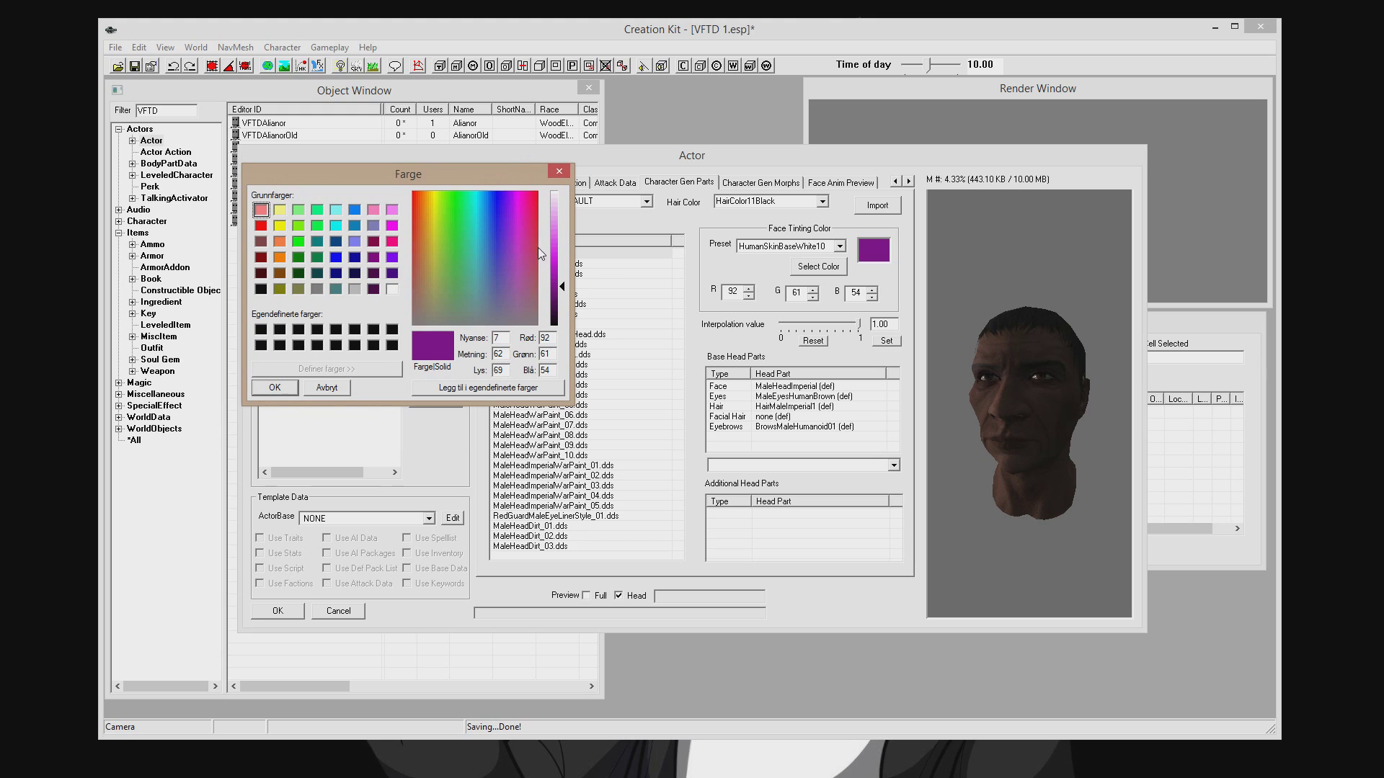
left_click(553, 235)
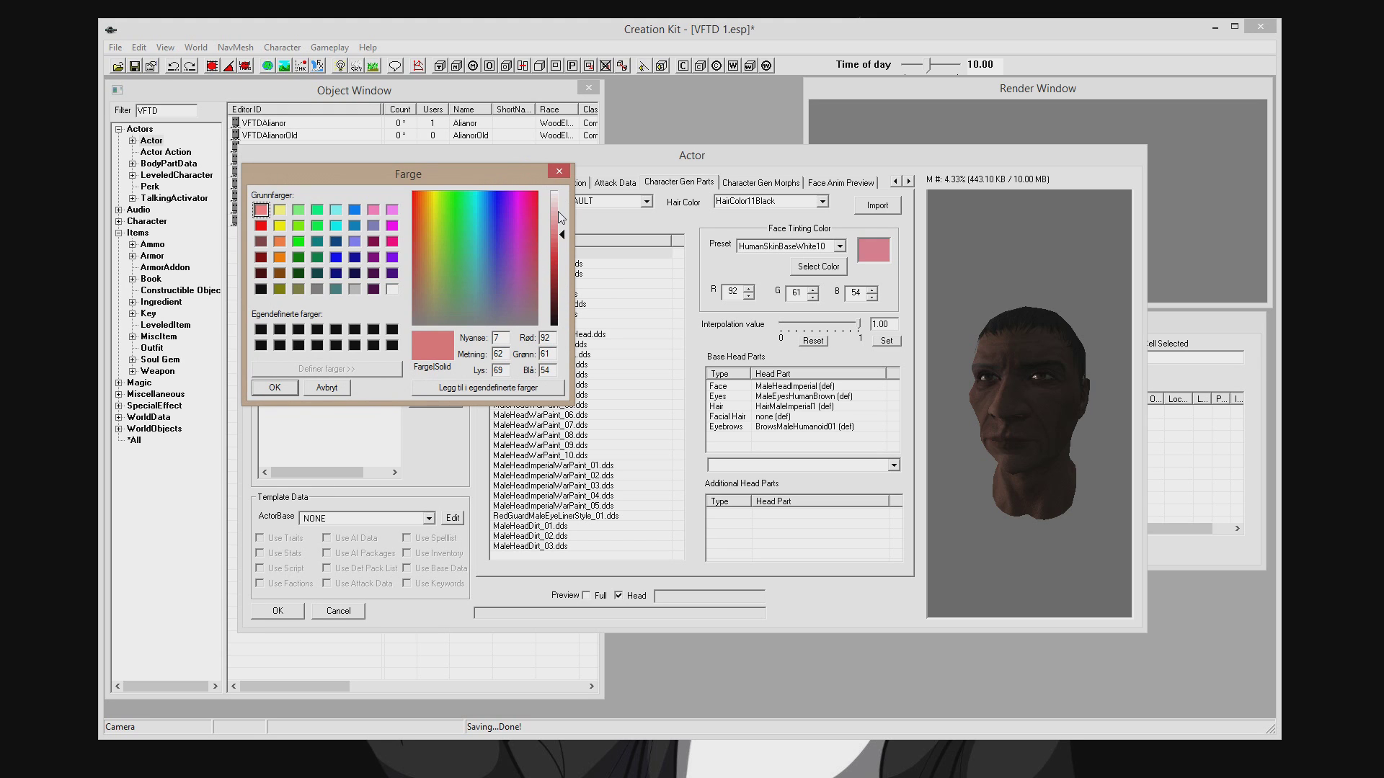
left_click(561, 286)
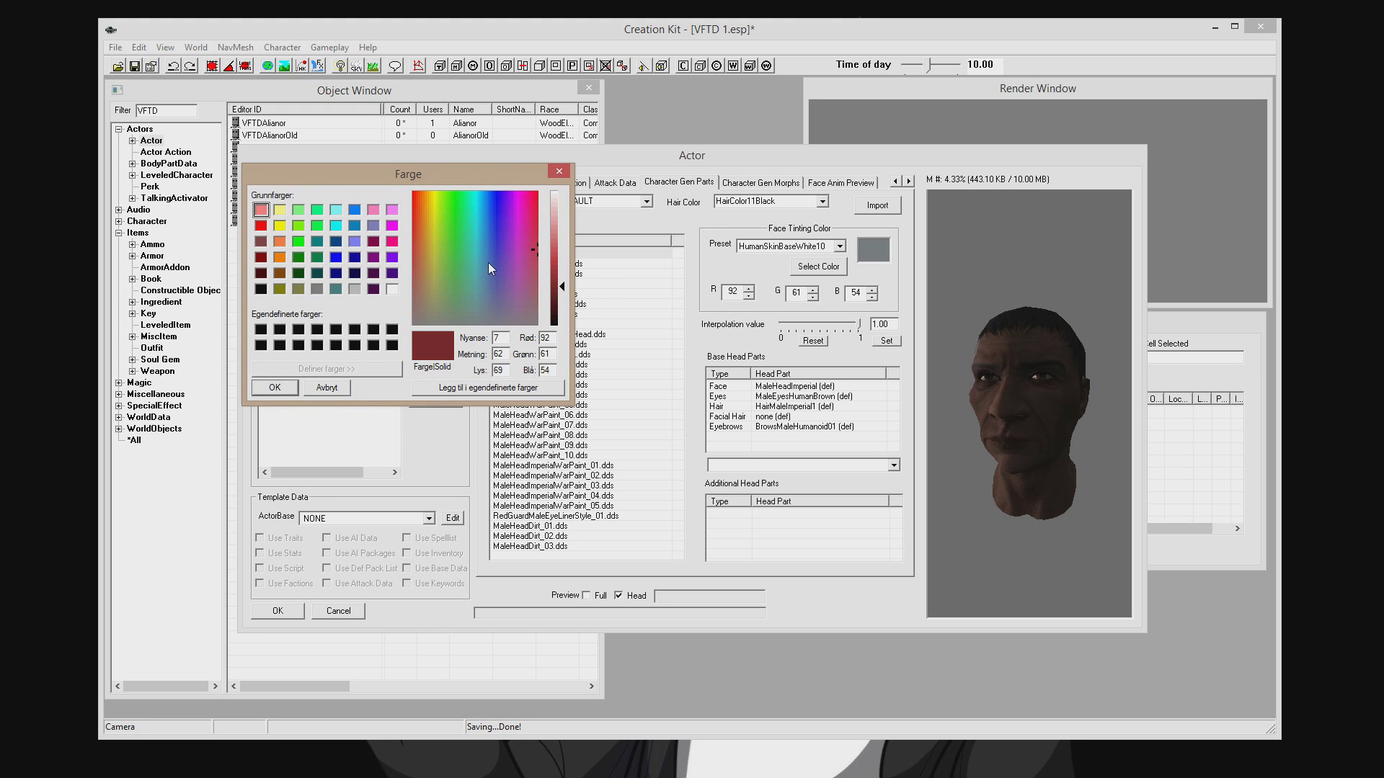
left_click(561, 286)
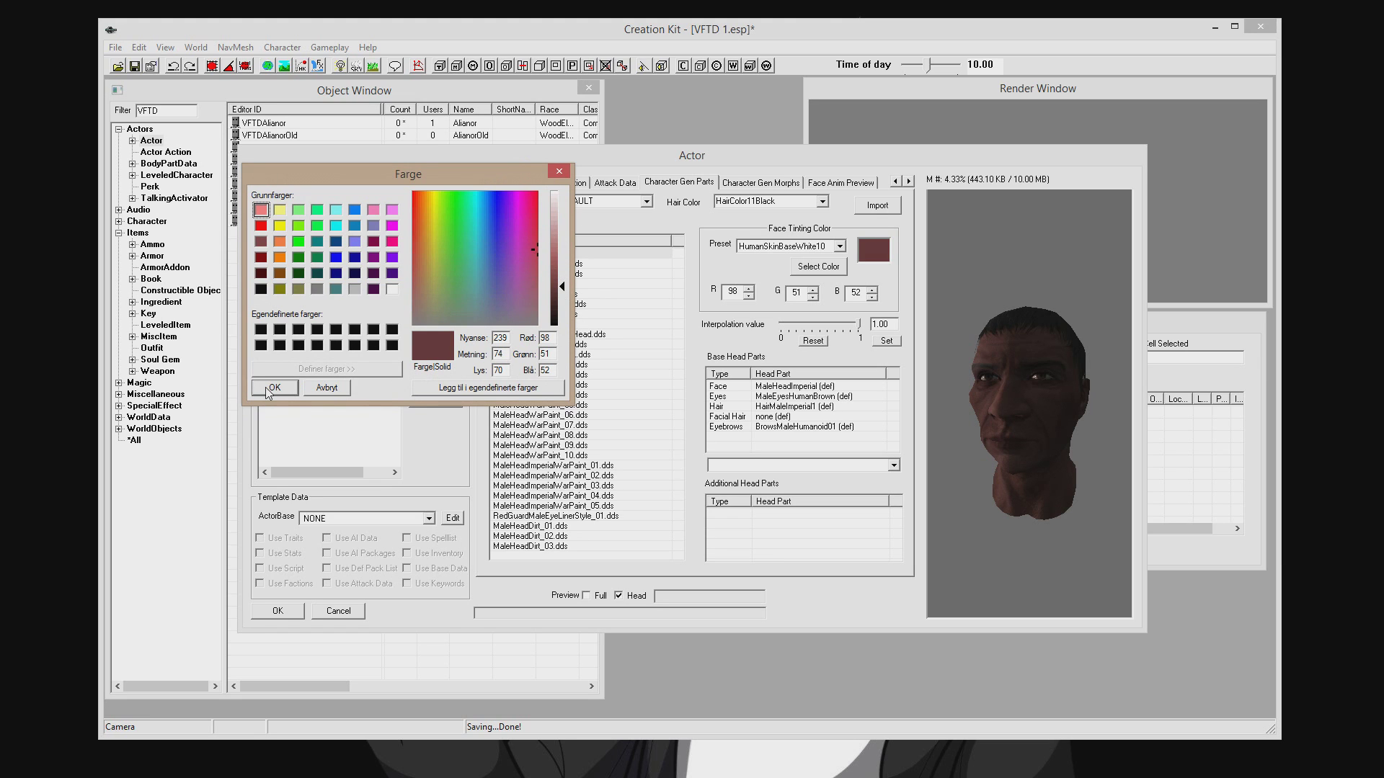
left_click(496, 203)
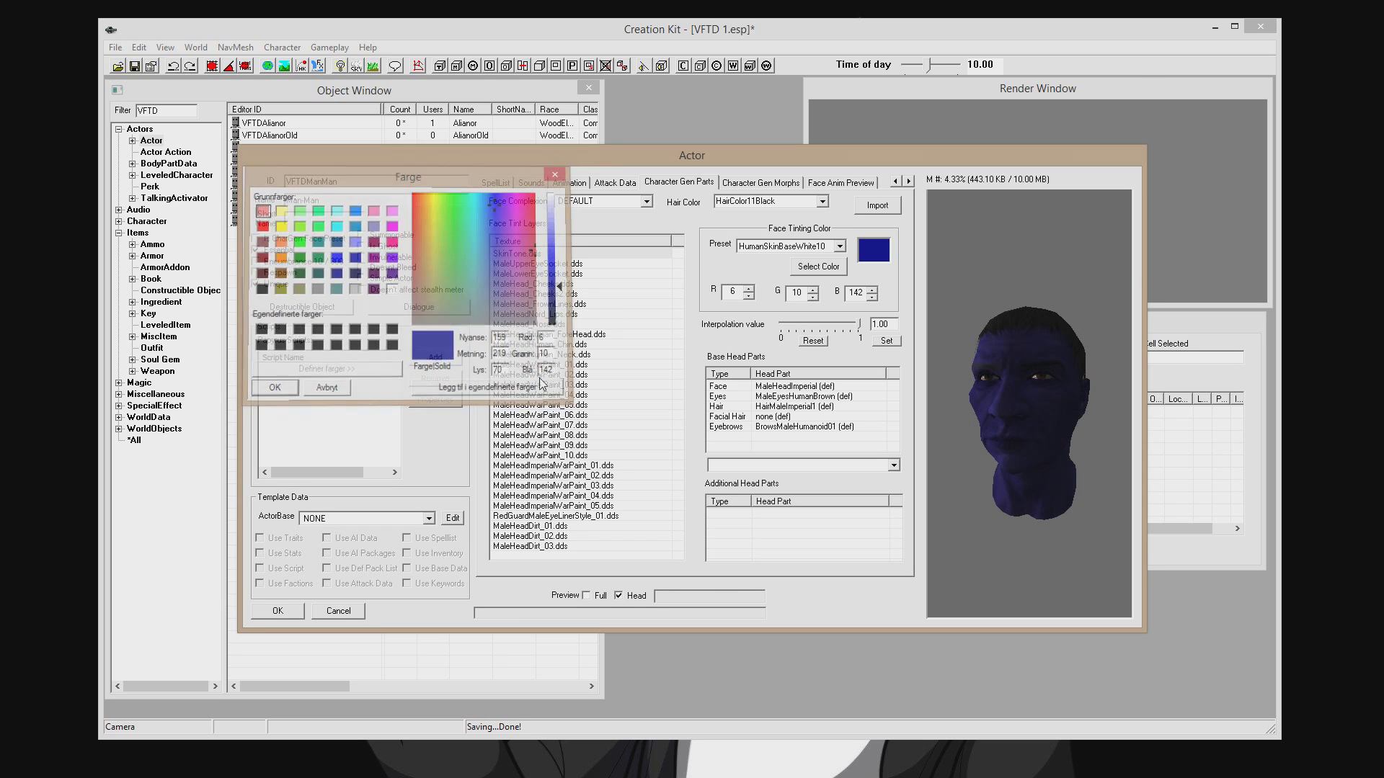
left_click(267, 390)
left_click_drag(1099, 328, 1142, 378)
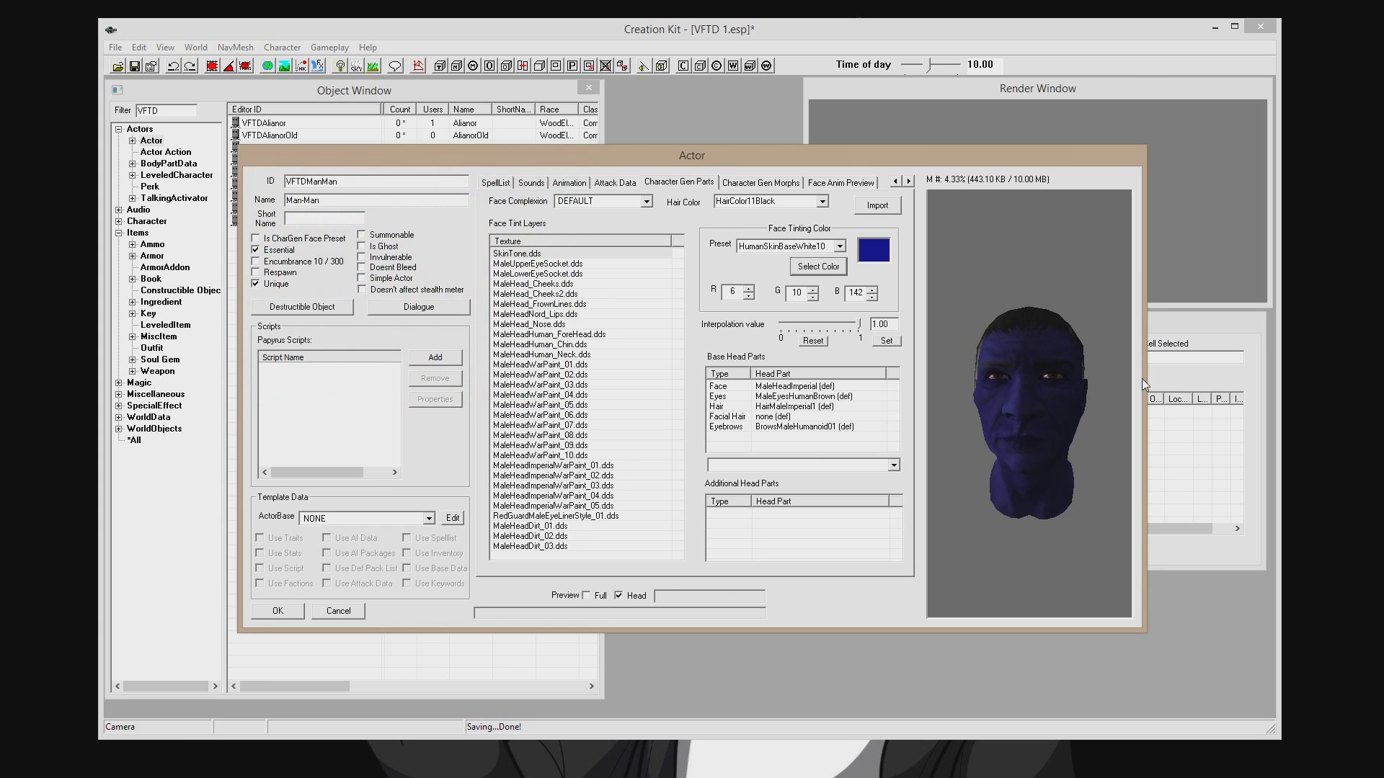
Try the HumanSkinBaseWhite04 skin tone preset and settle on HumanSkinBaseWhite02.
left_click(839, 247)
left_click(817, 281)
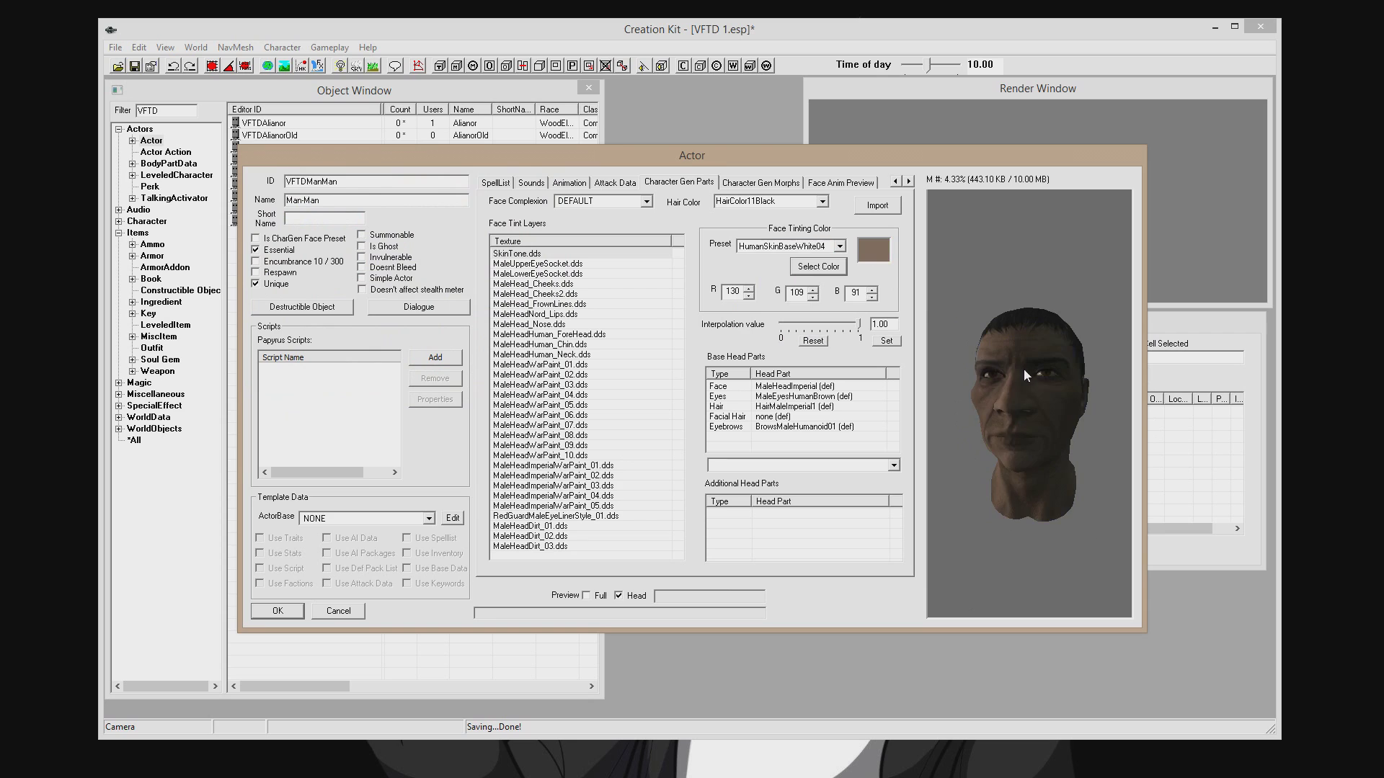
left_click(840, 247)
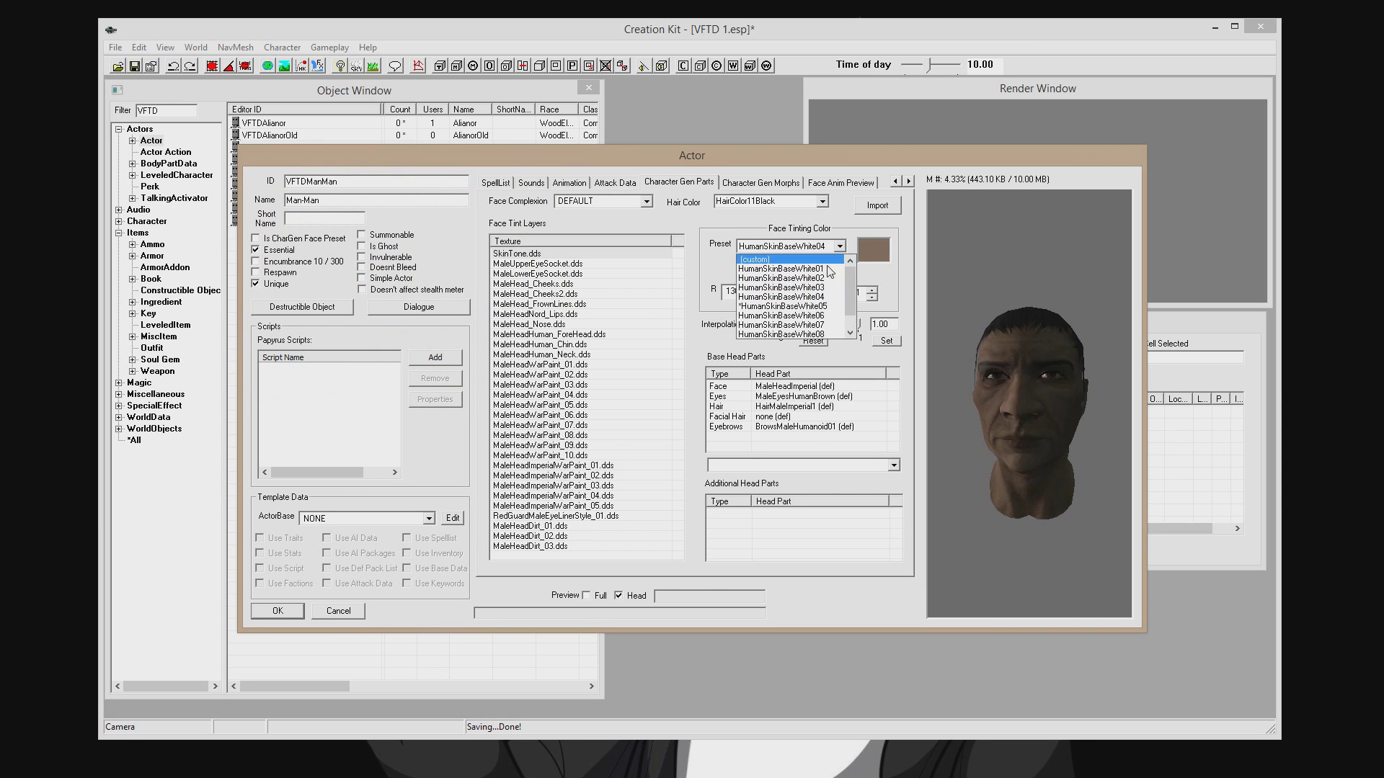
left_click(780, 258)
left_click_drag(1040, 453, 947, 338)
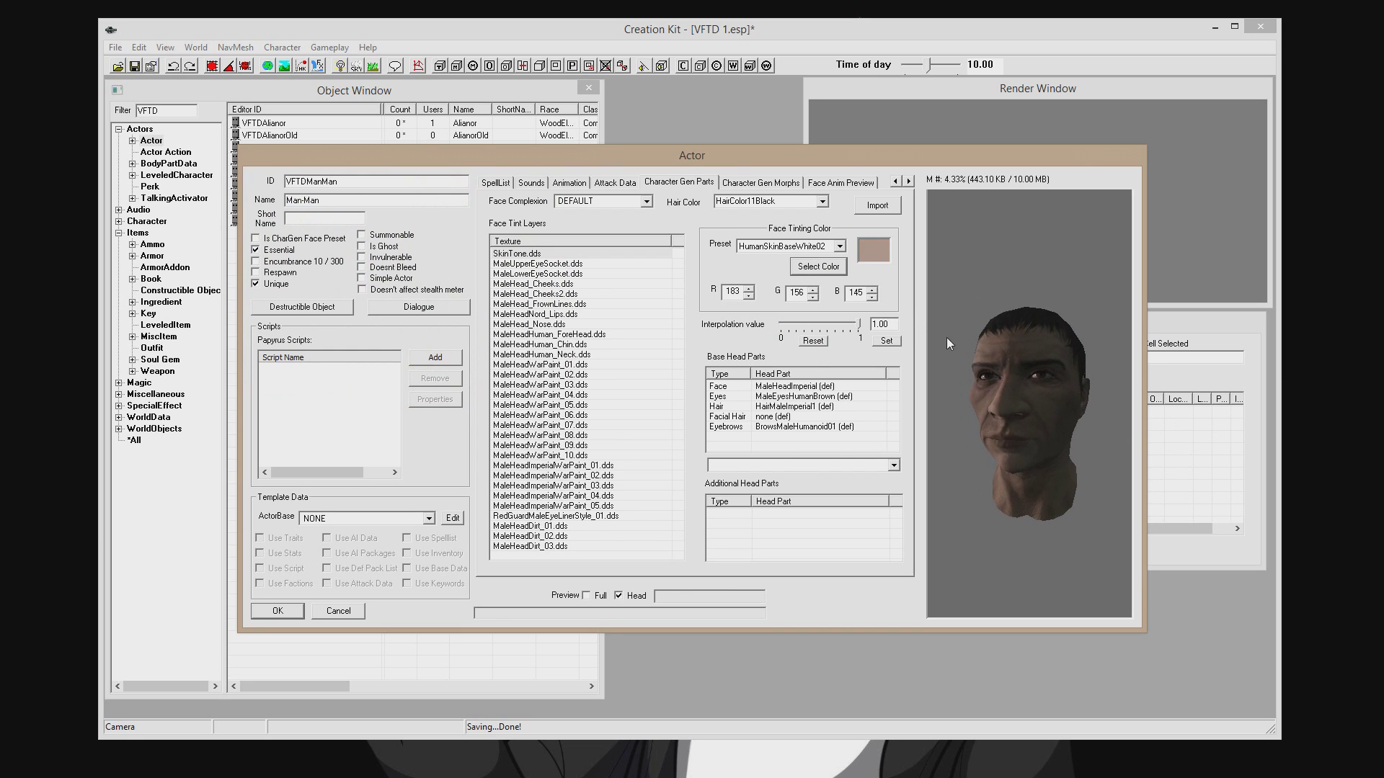
Set the interpolation value to 0.00 for the MaleUpperEyeSocket.dds tint layer and to 1.00 for MaleHeadWarPaint_01.dds.
left_click(573, 263)
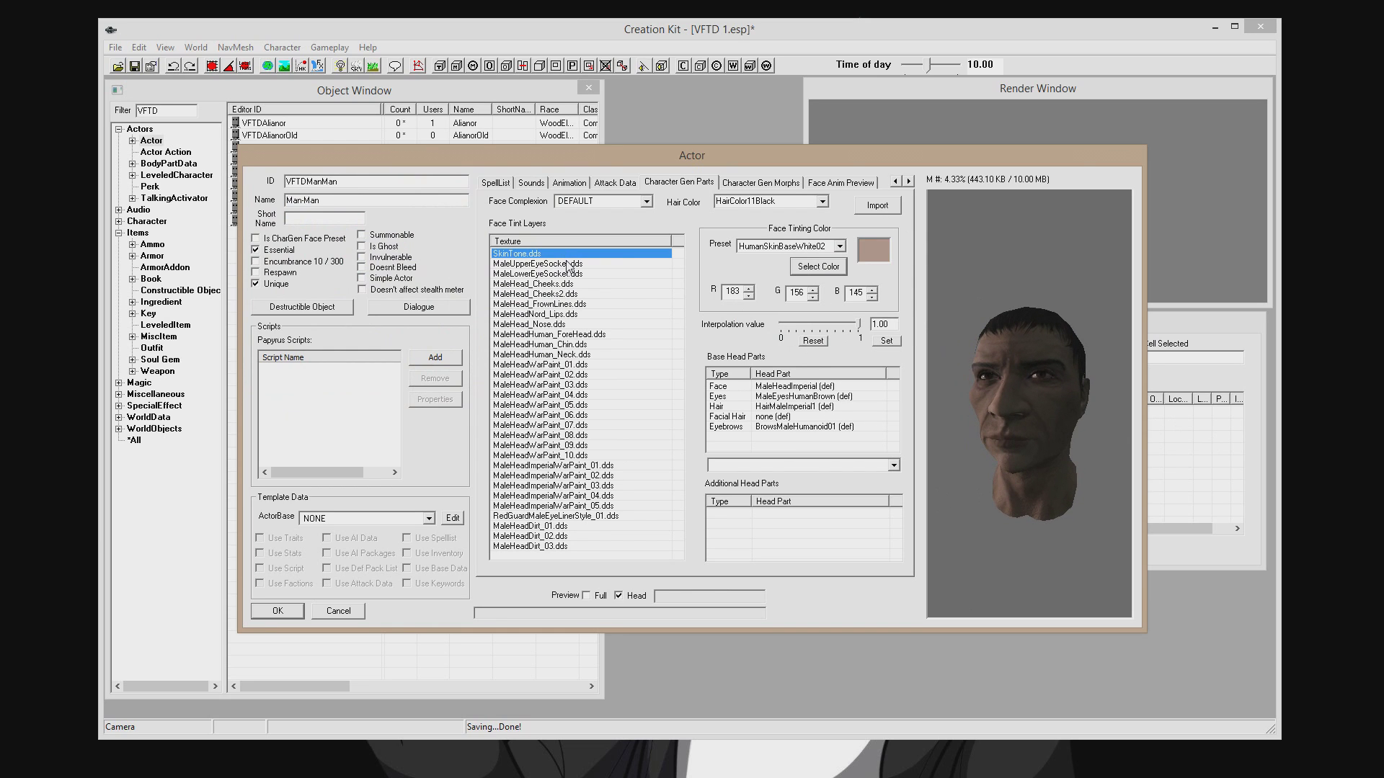
left_click(855, 325)
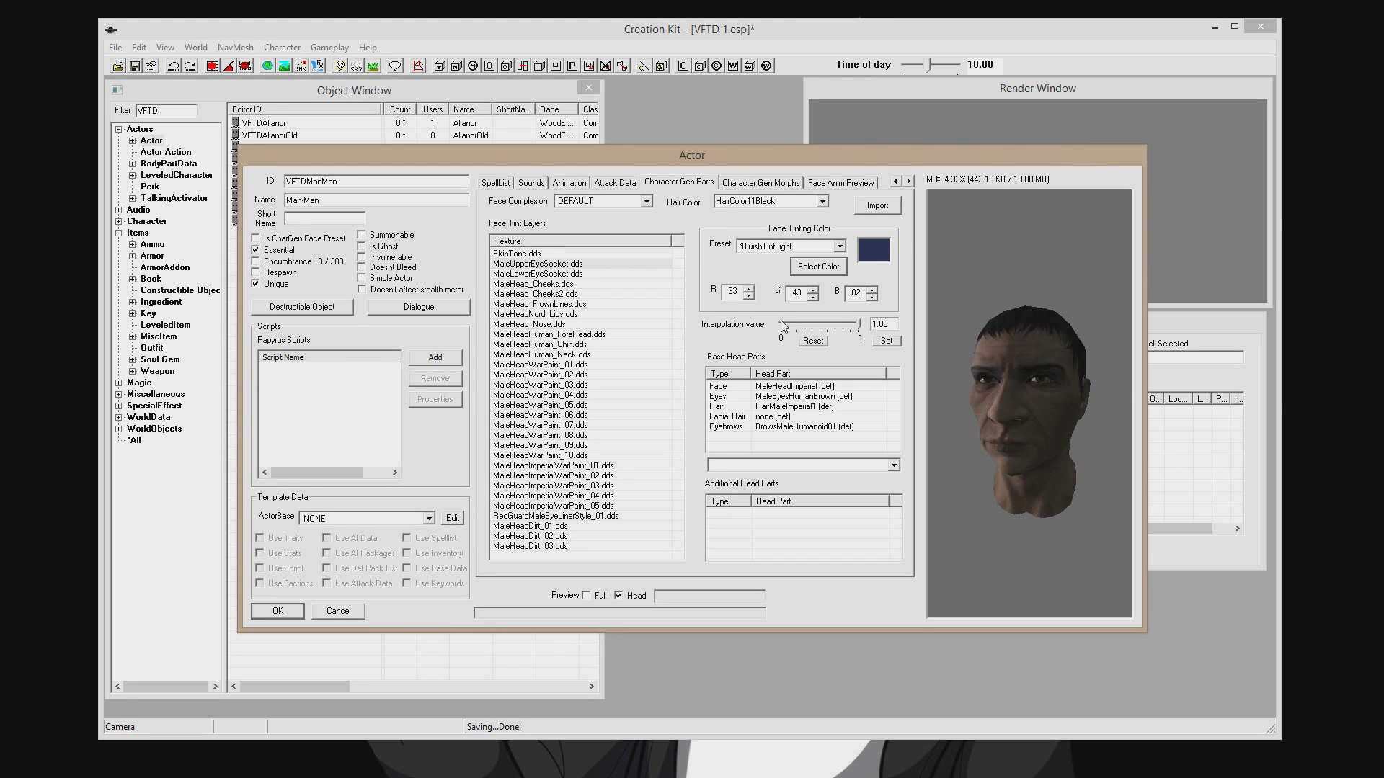
left_click(585, 373)
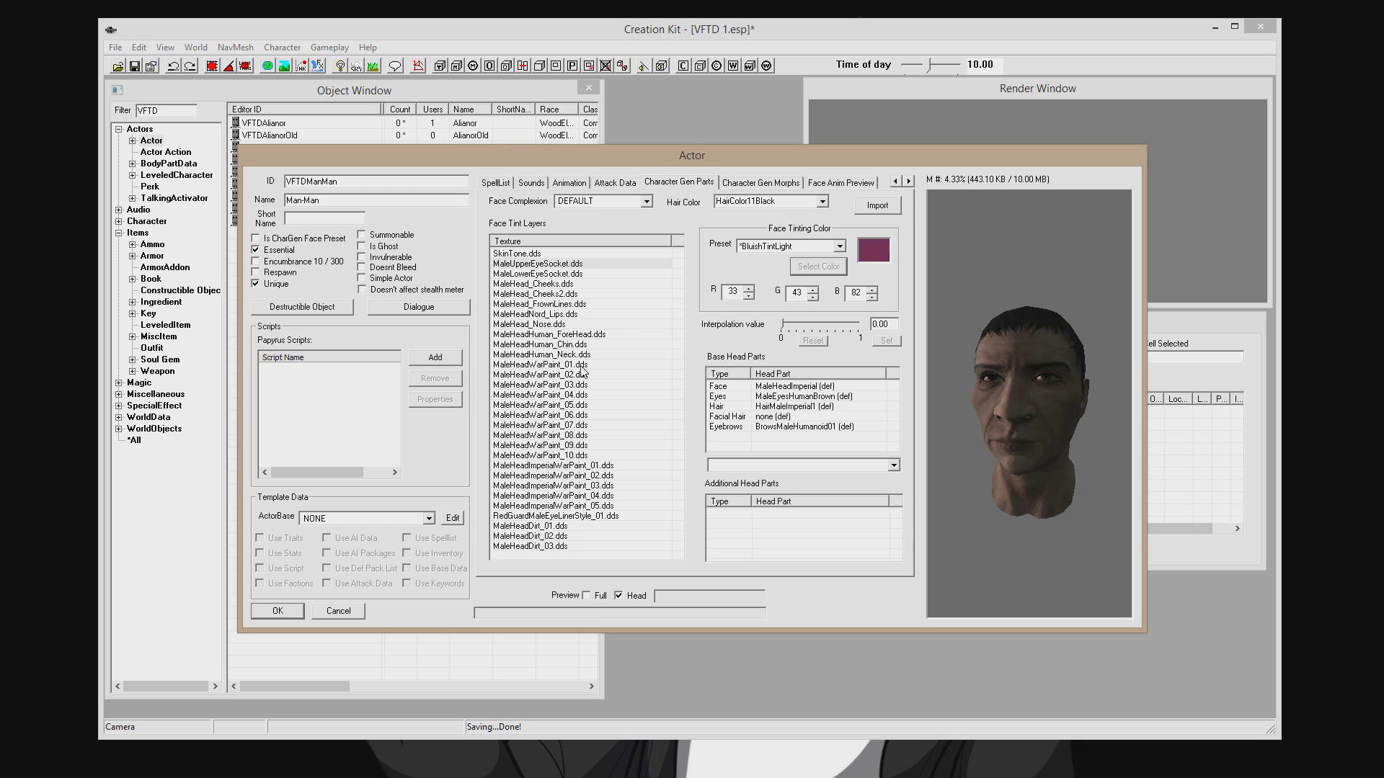
left_click(581, 364)
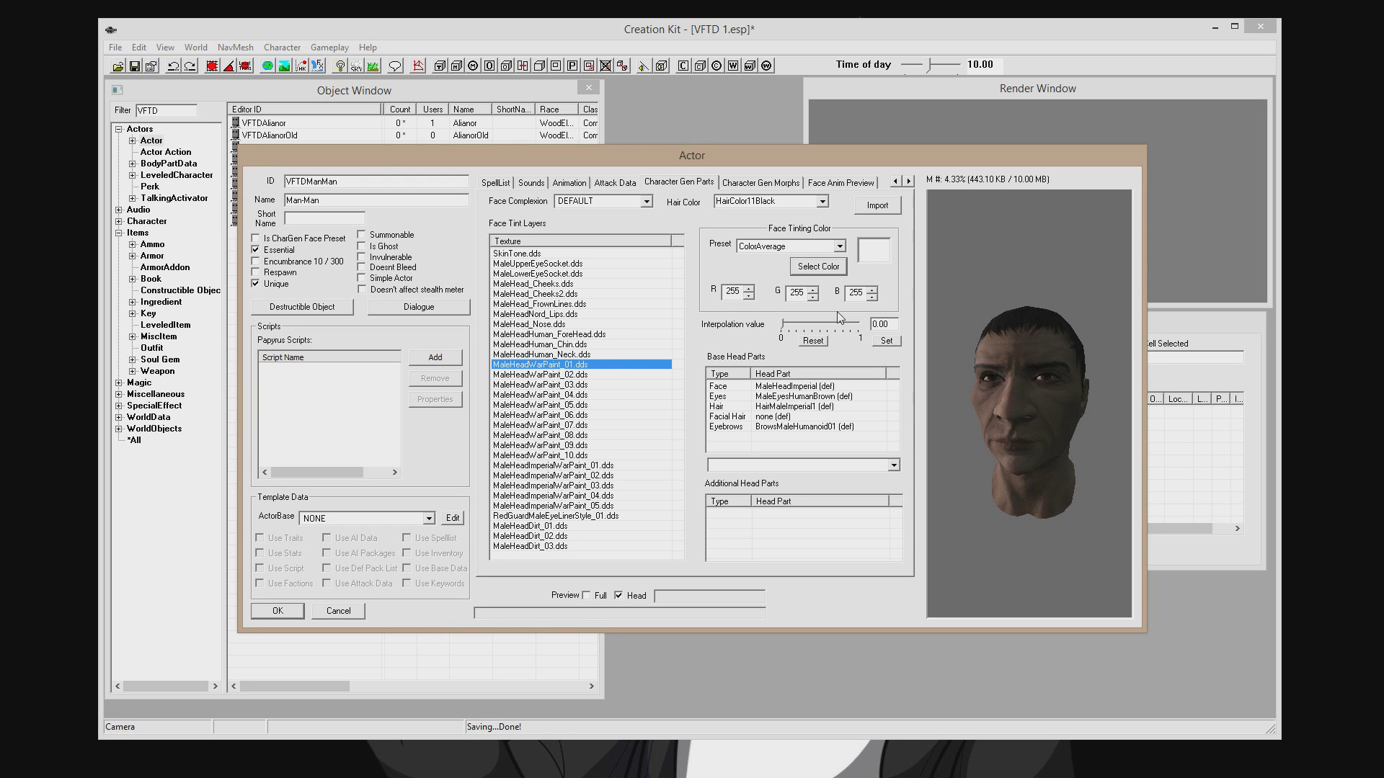
left_click_drag(784, 323, 888, 328)
Try the WarpaintRed01 and WarpaintBlue02 colour presets on the MaleHeadWarPaint_01.dds layer.
left_click(839, 246)
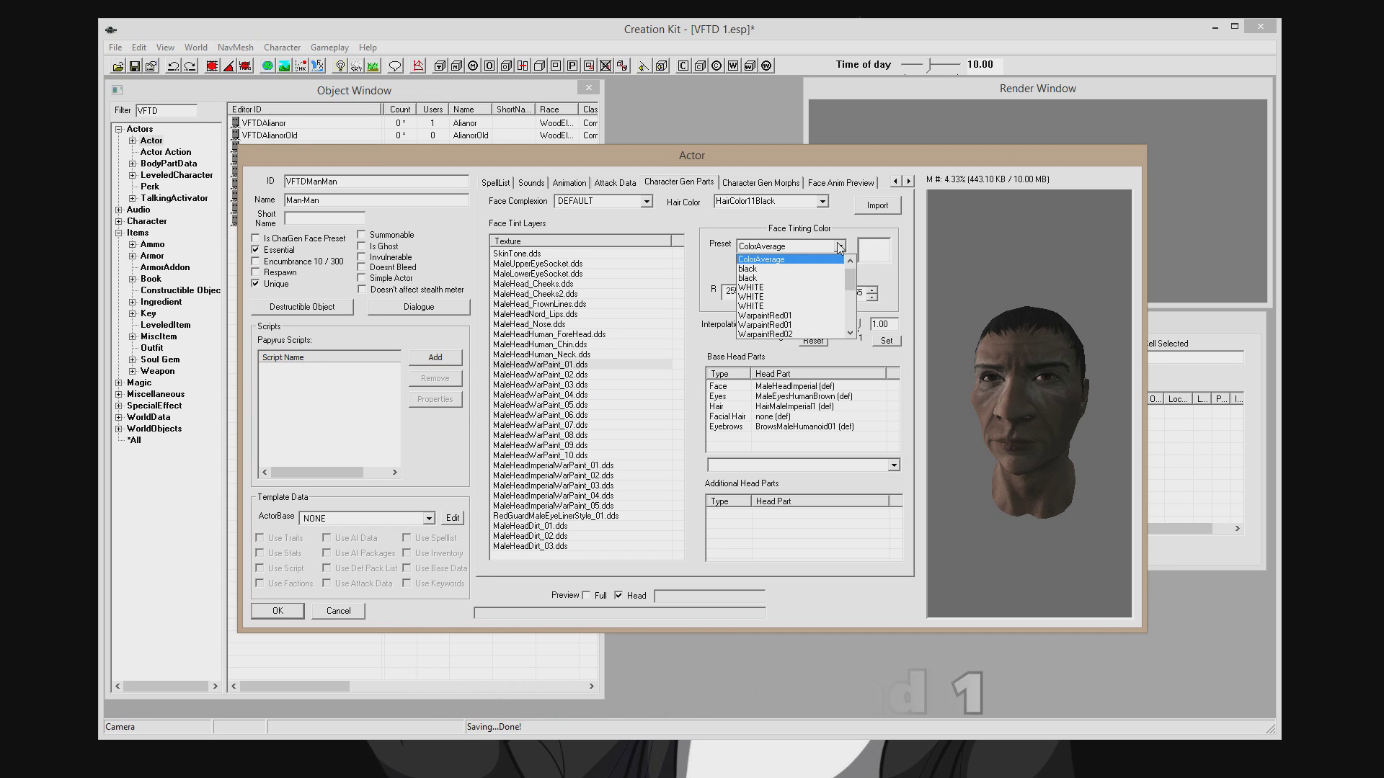
left_click(782, 262)
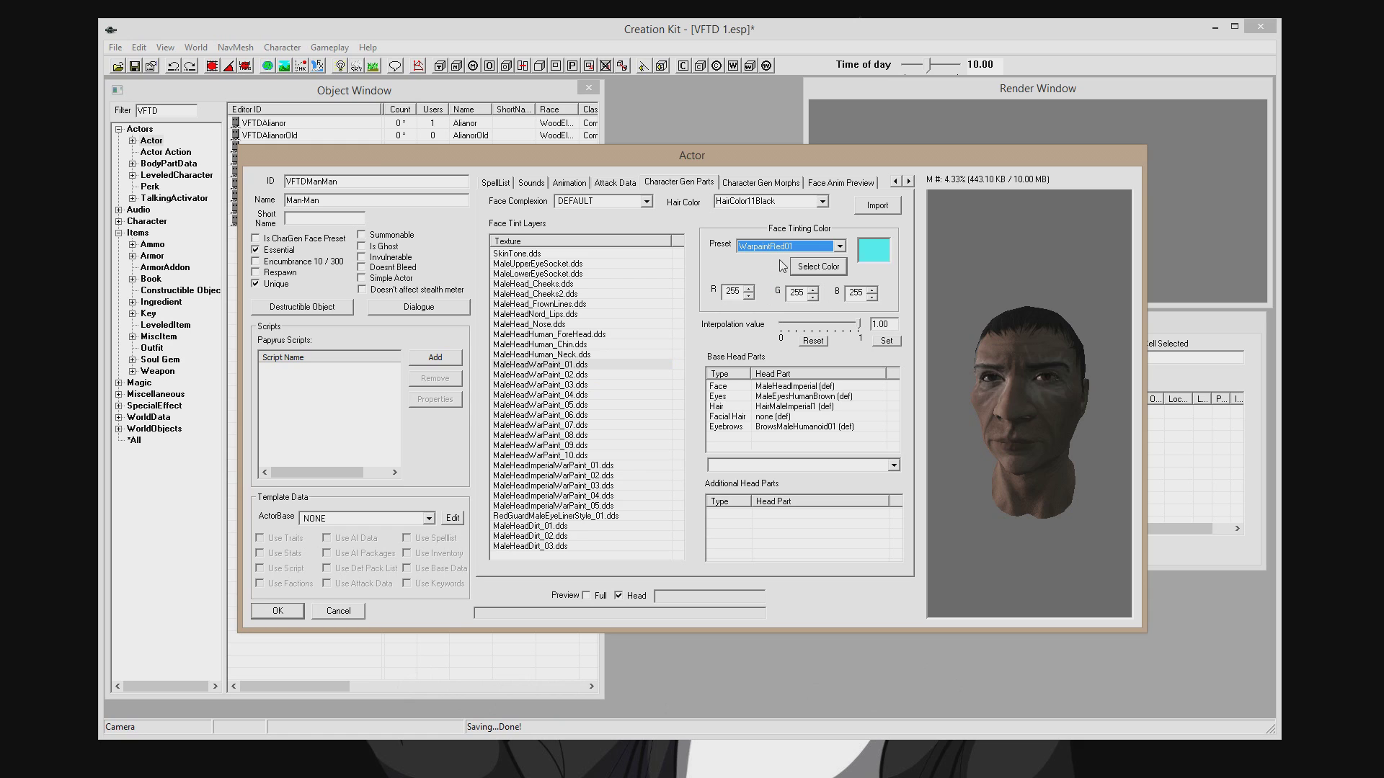
left_click(829, 249)
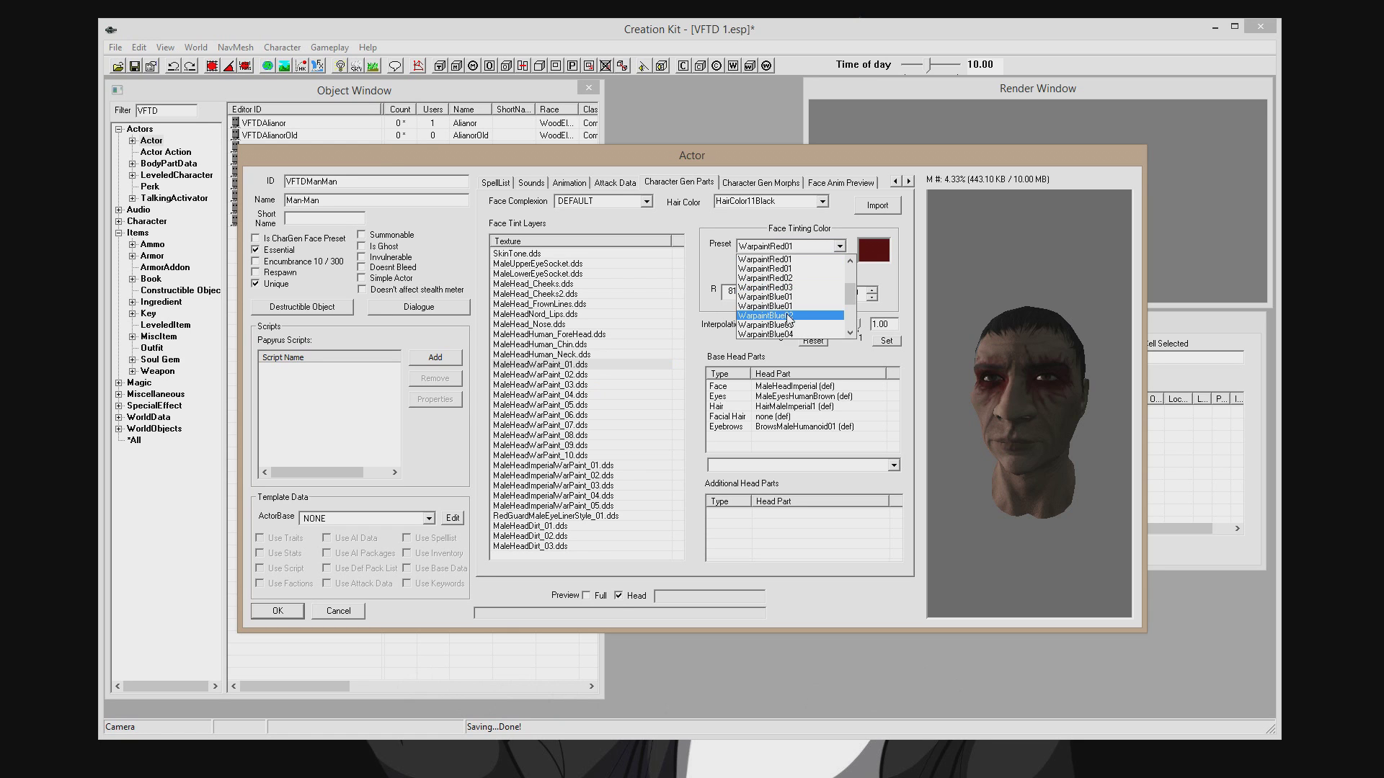
left_click(795, 280)
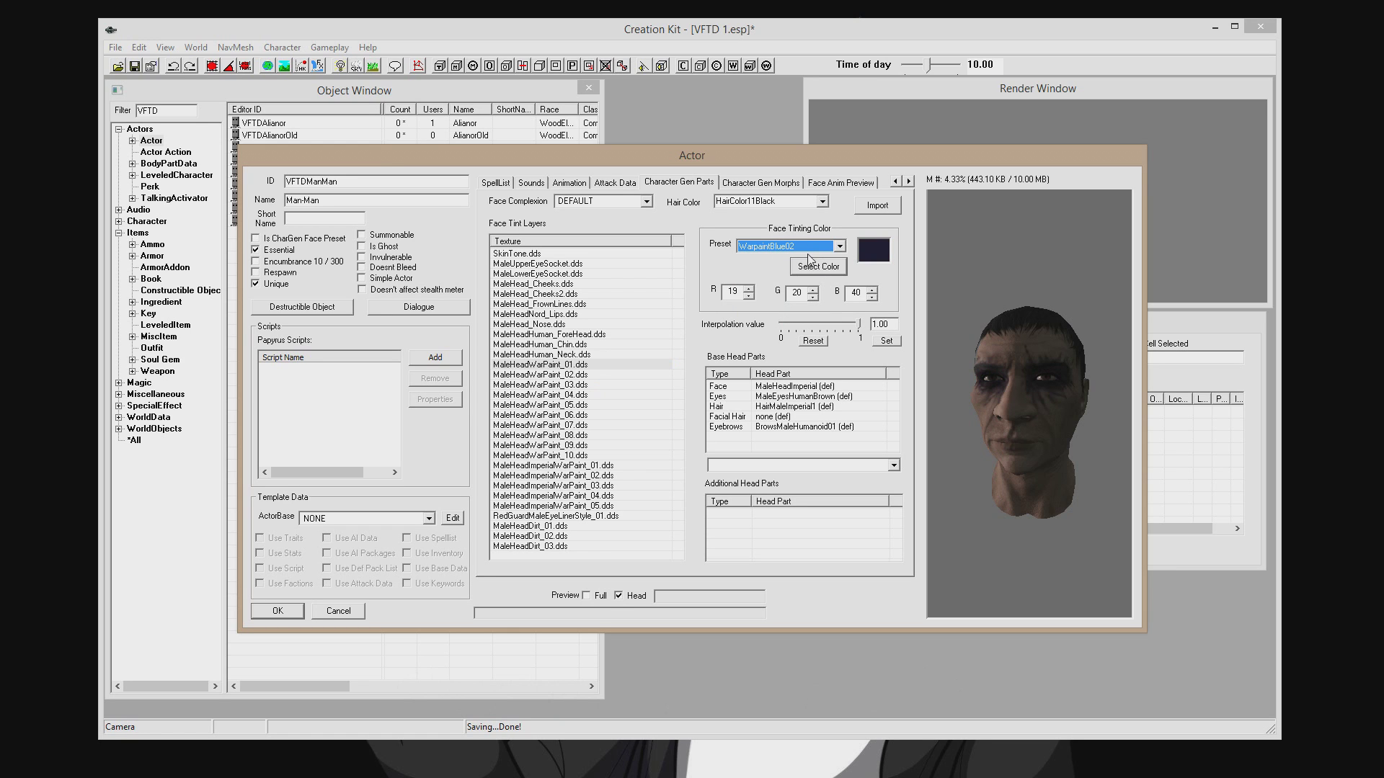
Give the MaleHeadWarPaint_01.dds layer a custom dark olive colour with RGB 50, 51, 9.
left_click(817, 270)
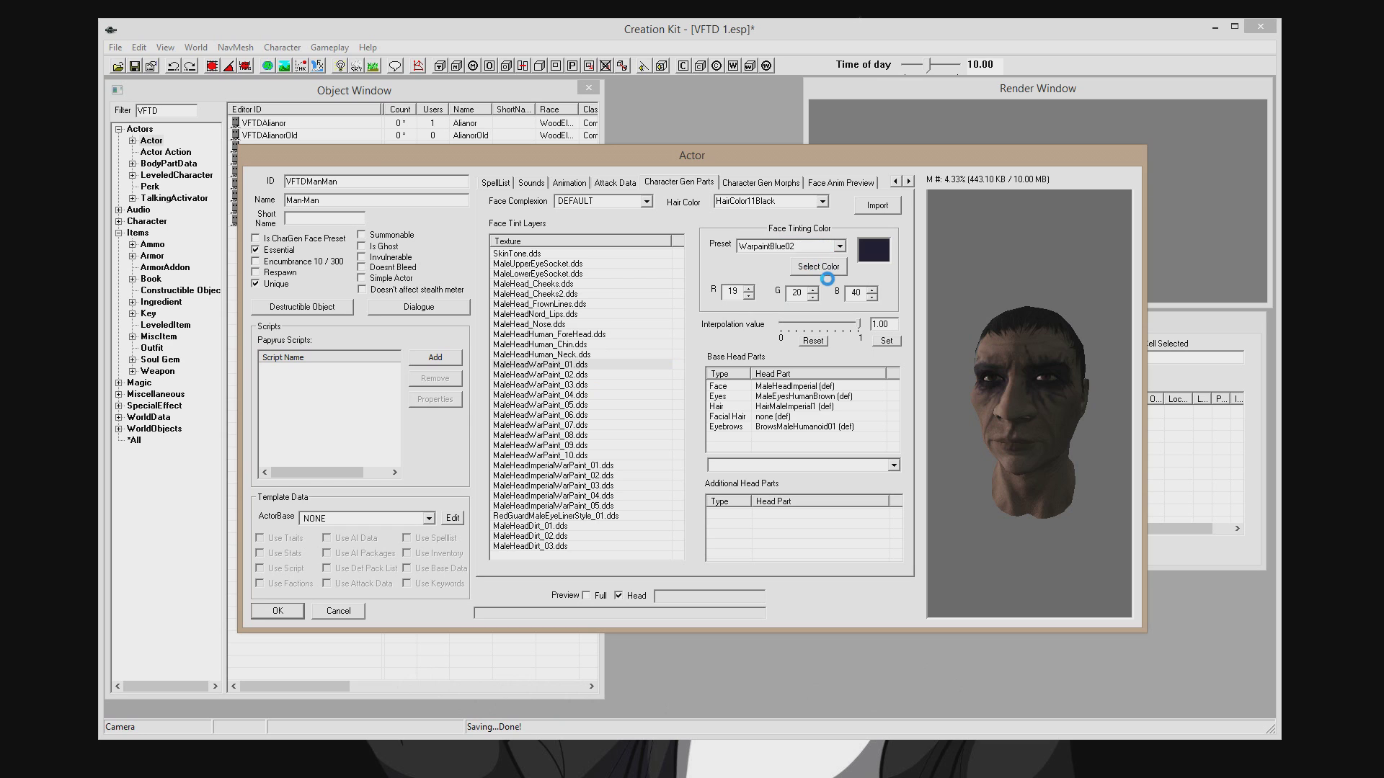
left_click(822, 268)
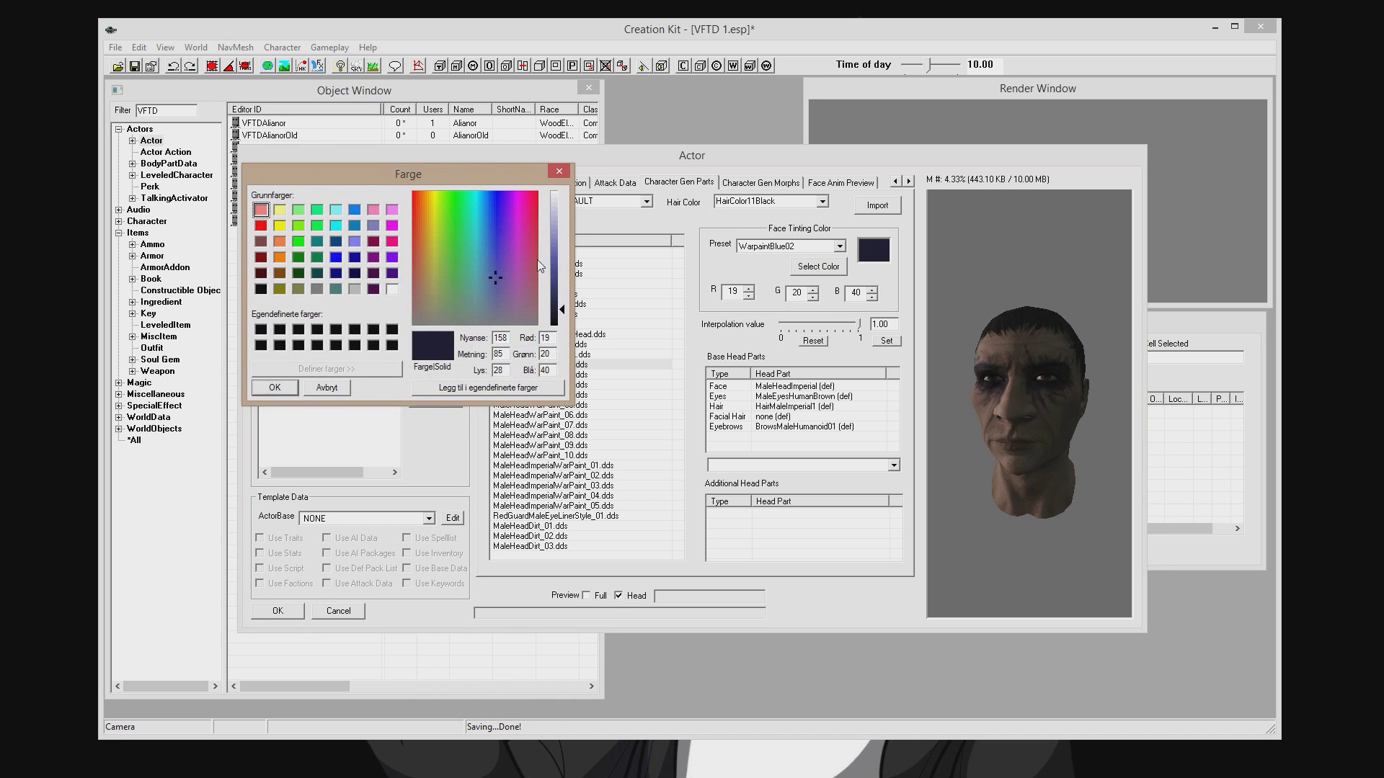
left_click(434, 232)
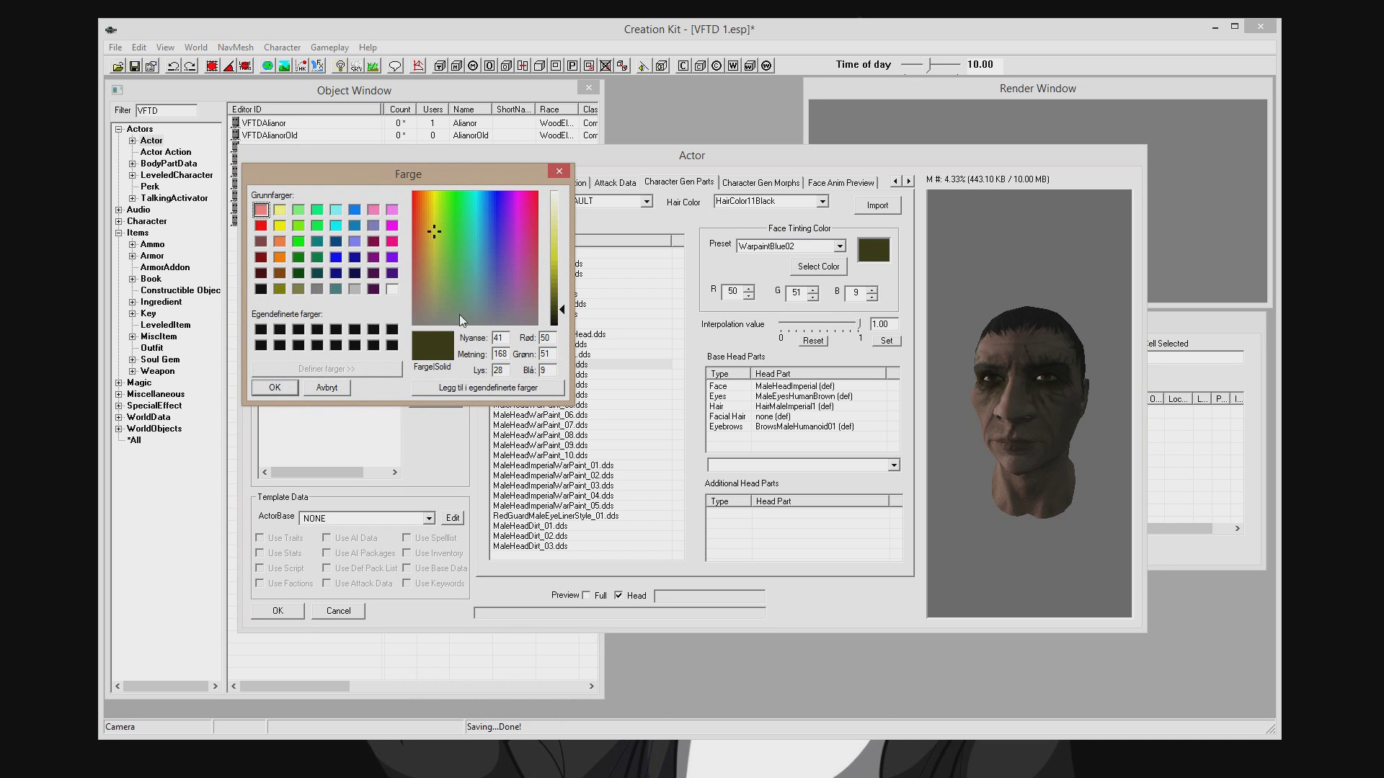
left_click(278, 390)
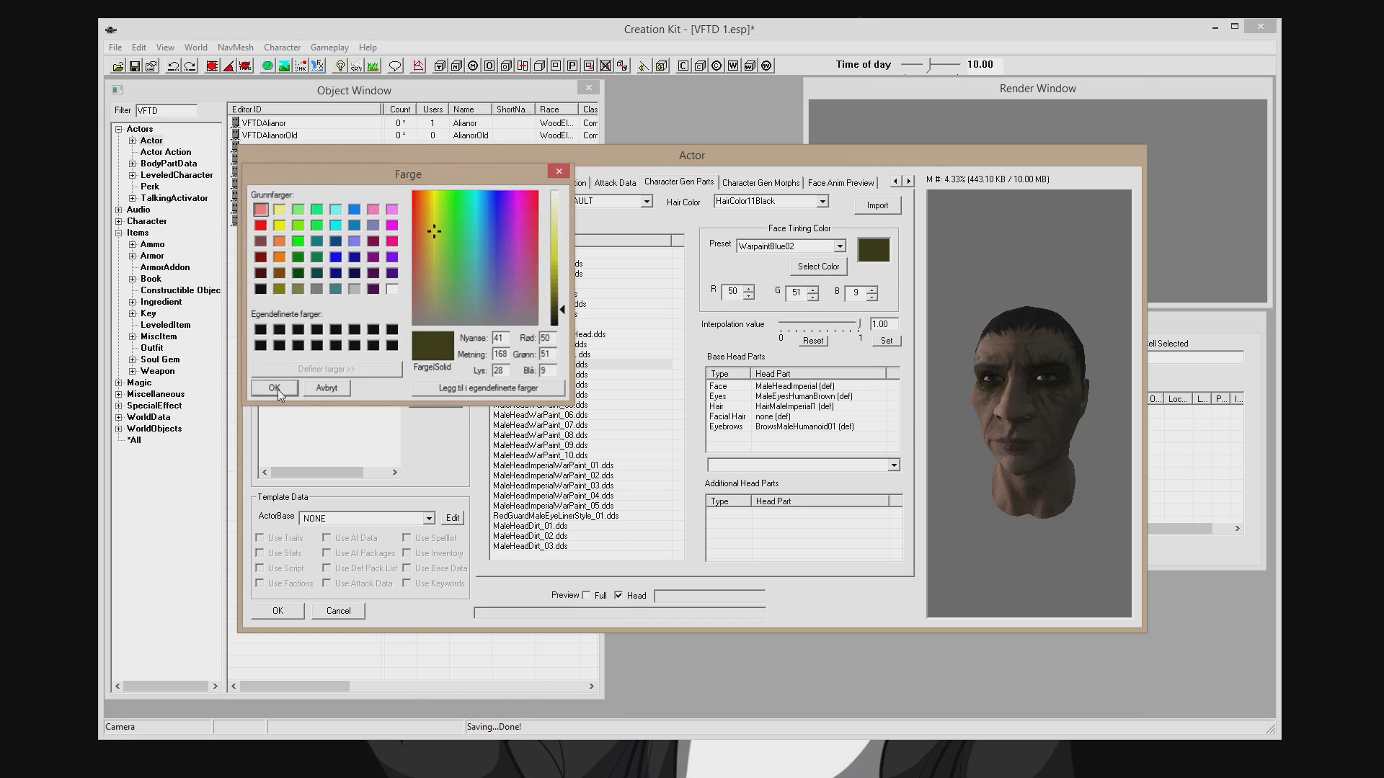
Try the WarpaintYellow01 preset on the MaleHeadWarPaint_01.dds layer and settle on WarpaintRed01.
left_click(828, 244)
scroll(790, 287, "down", 3)
left_click(790, 315)
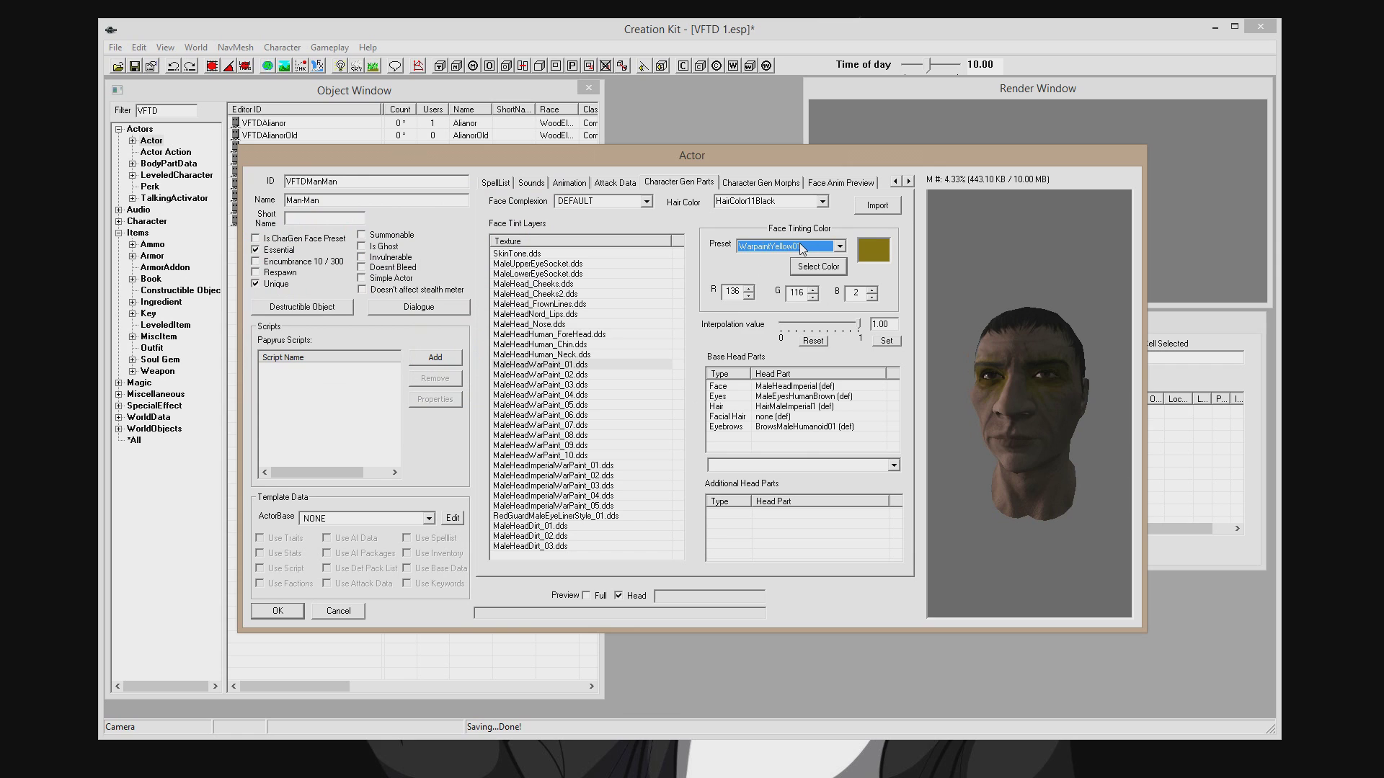
left_click(802, 247)
scroll(790, 274, "up", 5)
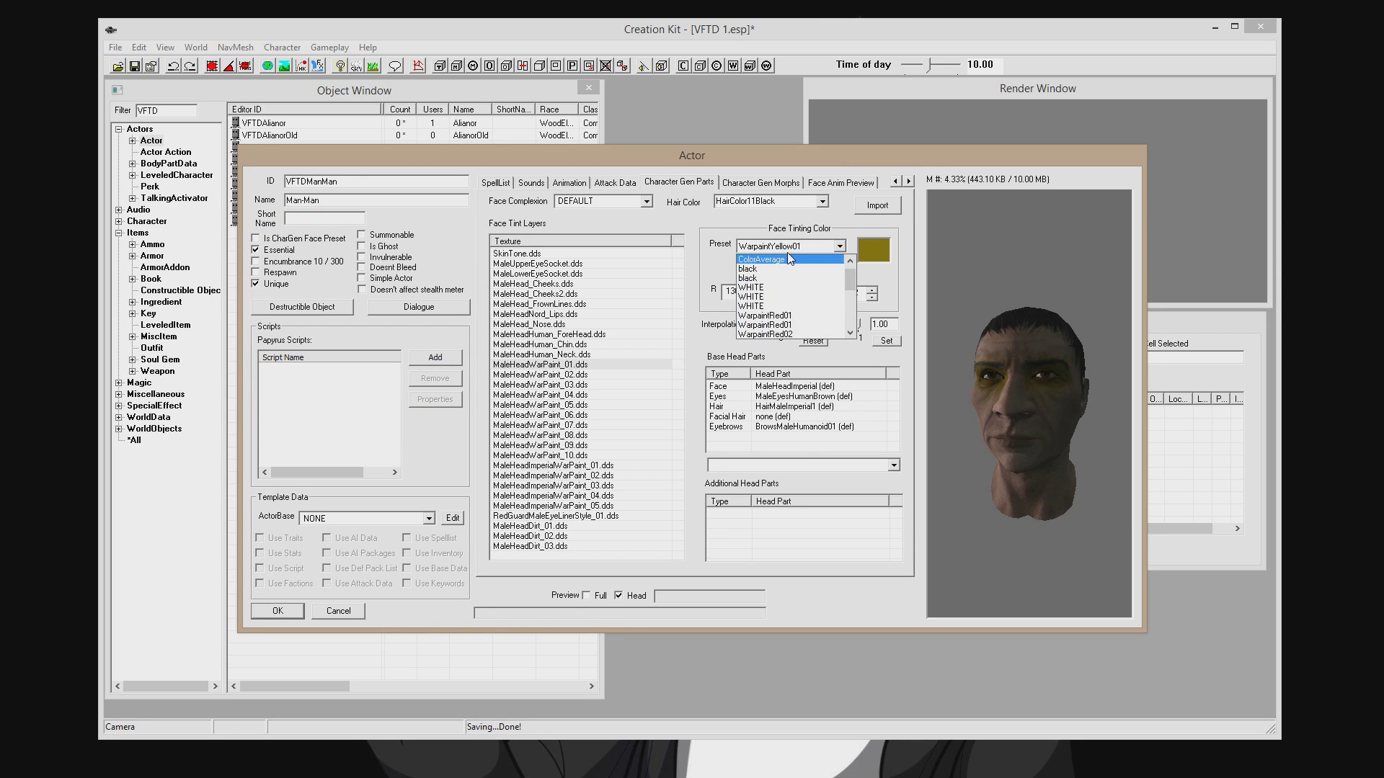
left_click(789, 318)
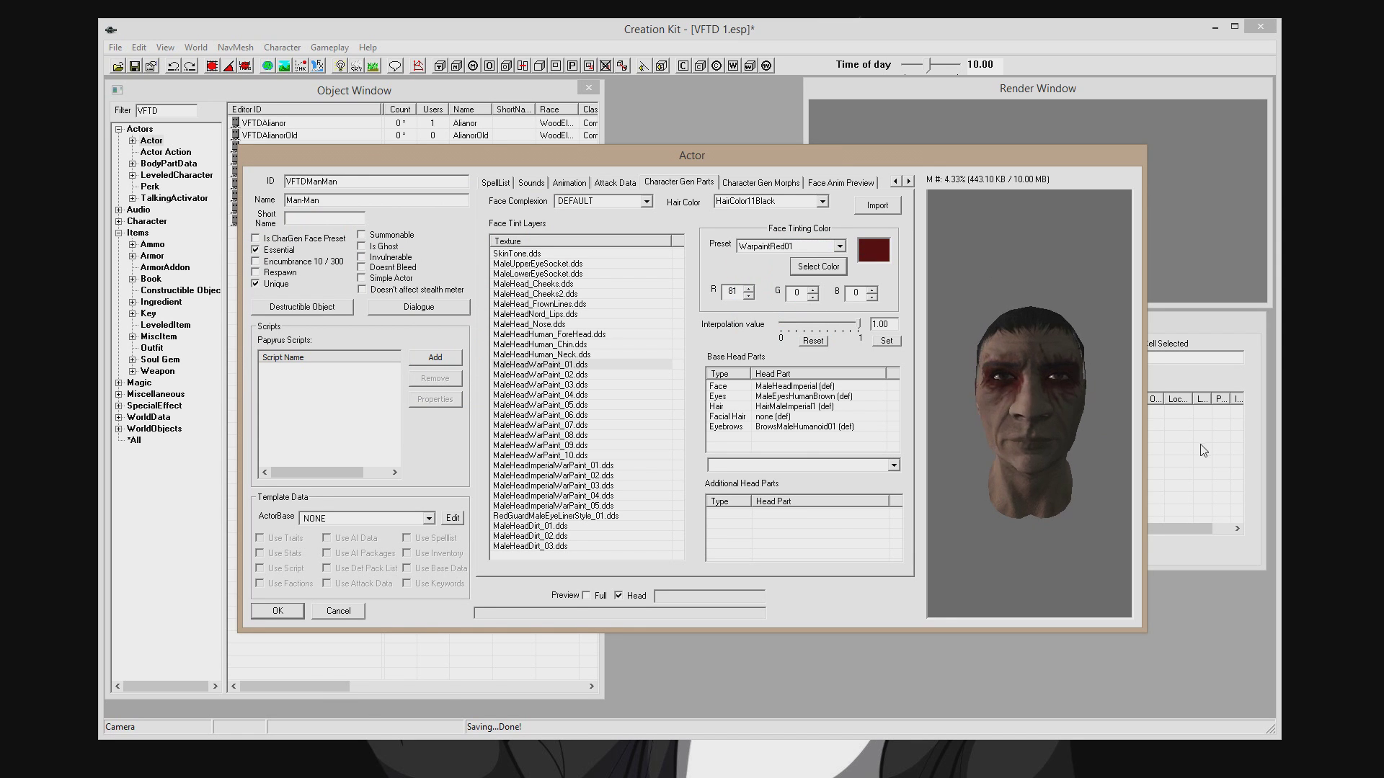
Apply the MaleHeadWarPaint_04.dds layer at interpolation 1.00 with the black preset and check the head preview.
left_click(874, 297)
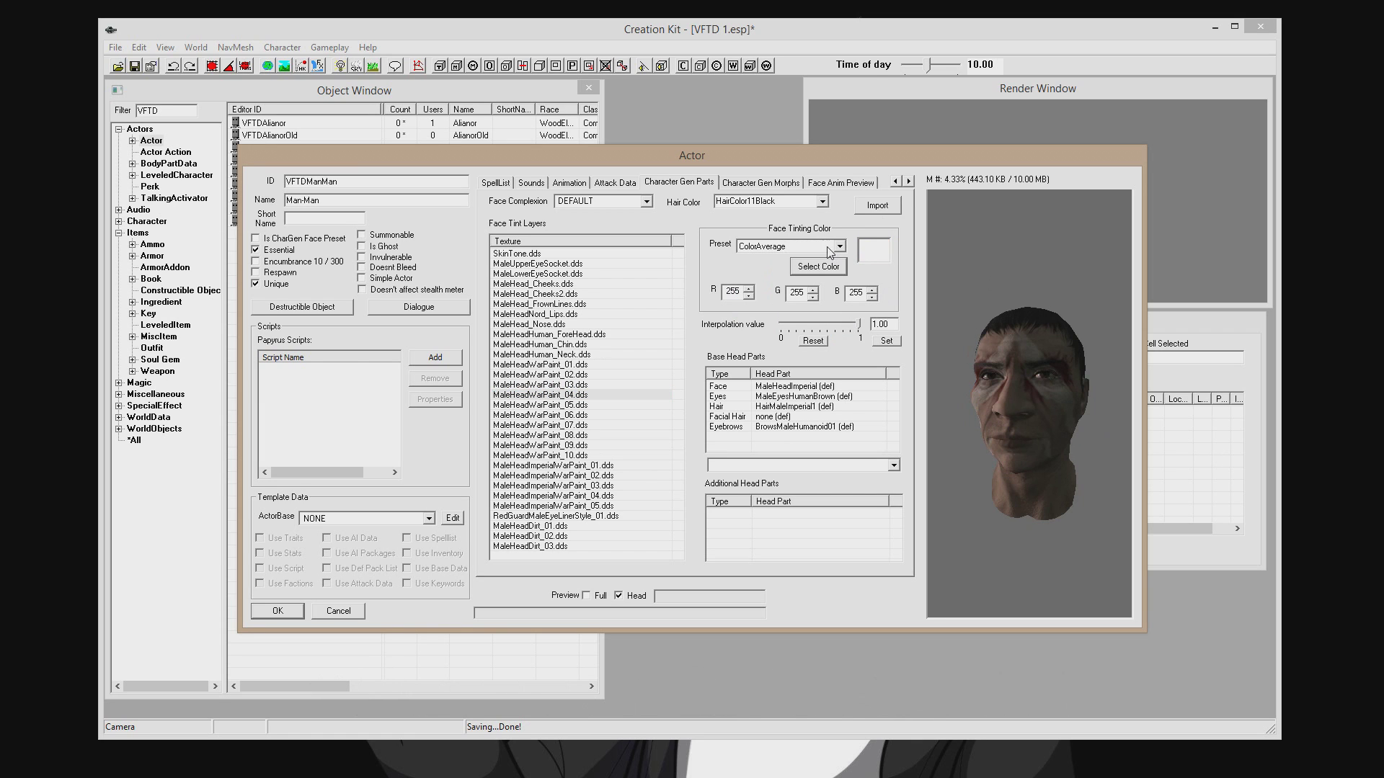
left_click(829, 249)
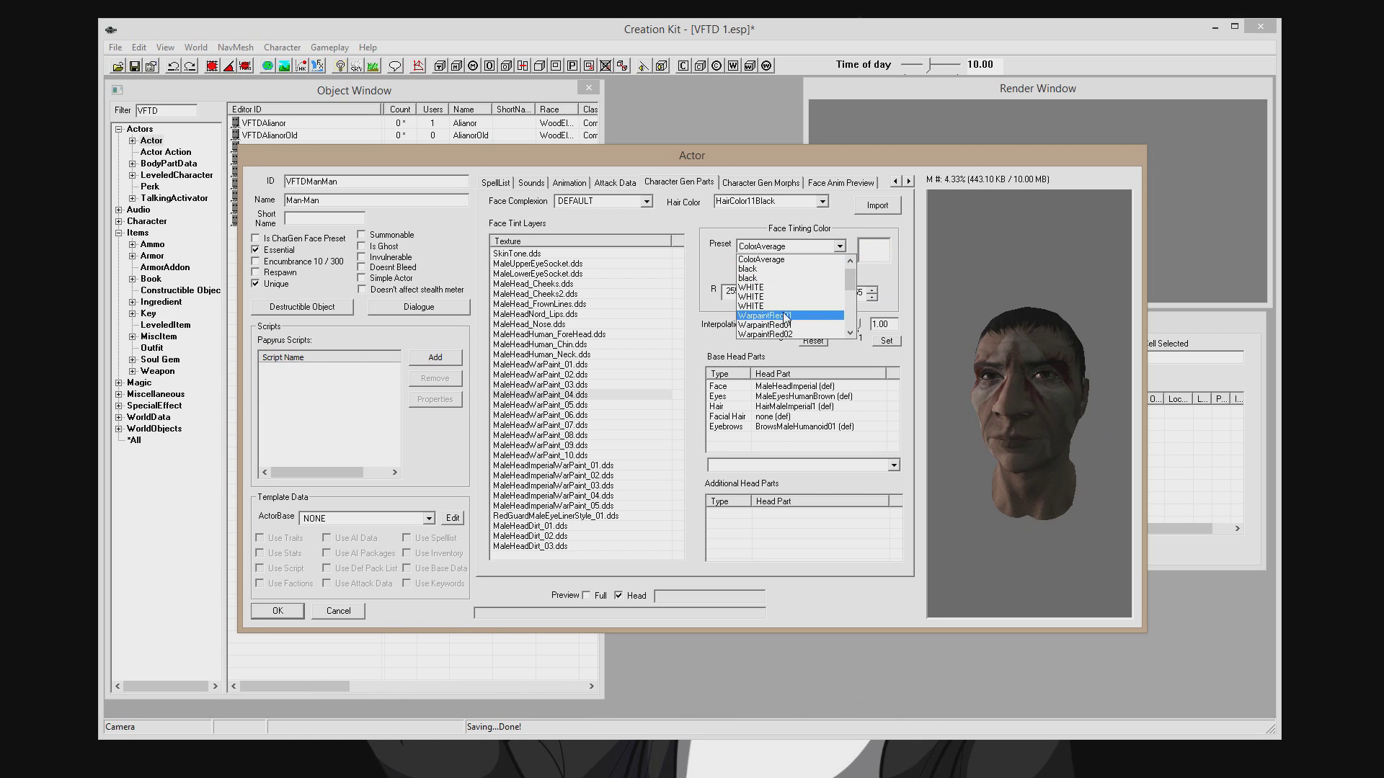
left_click(769, 281)
mouse_move(1038, 453)
left_mouse_down()
mouse_move(1000, 497)
mouse_move(1112, 483)
mouse_move(844, 443)
left_mouse_up()
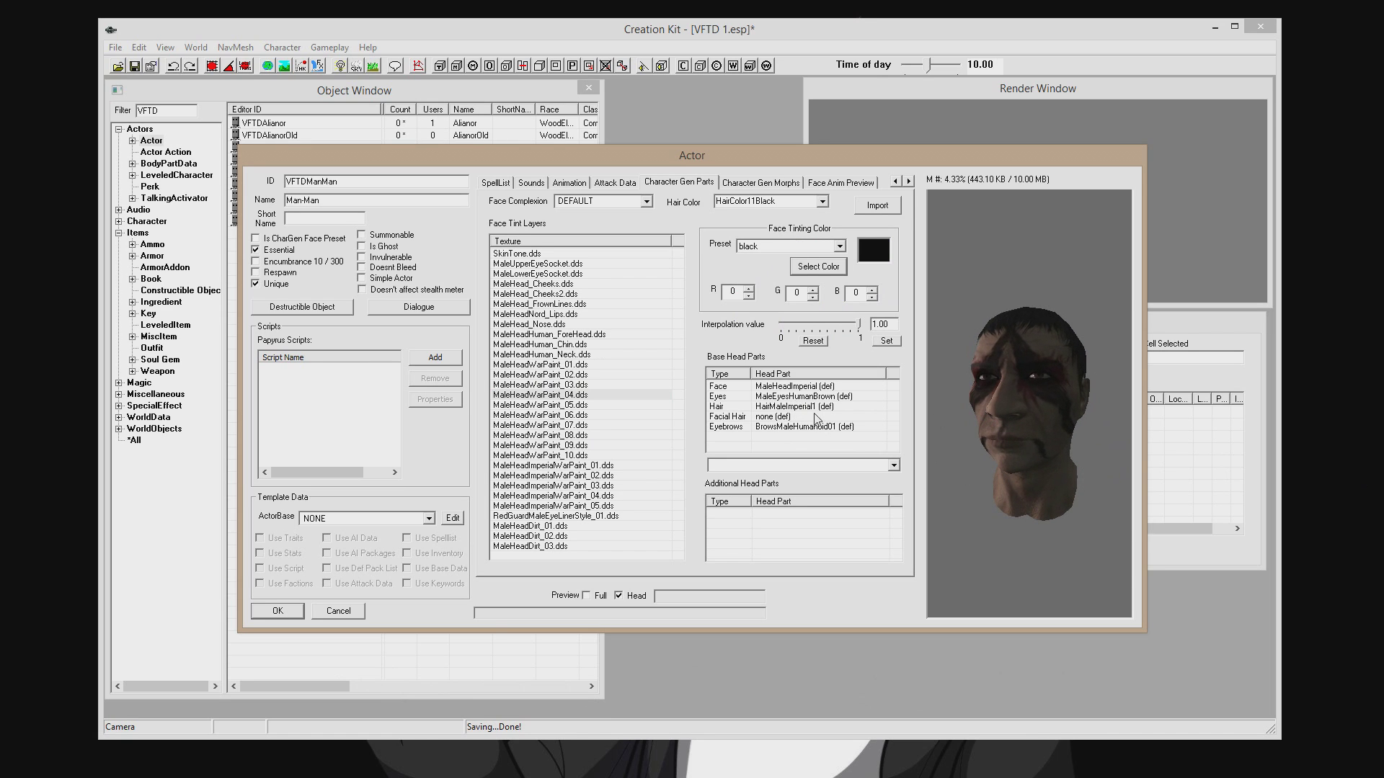
Set the eyes head part to MaleEyesHumanAmberBlindRight, trying the nearby eye variants against the head preview.
left_click(800, 396)
left_click_drag(977, 378, 982, 386)
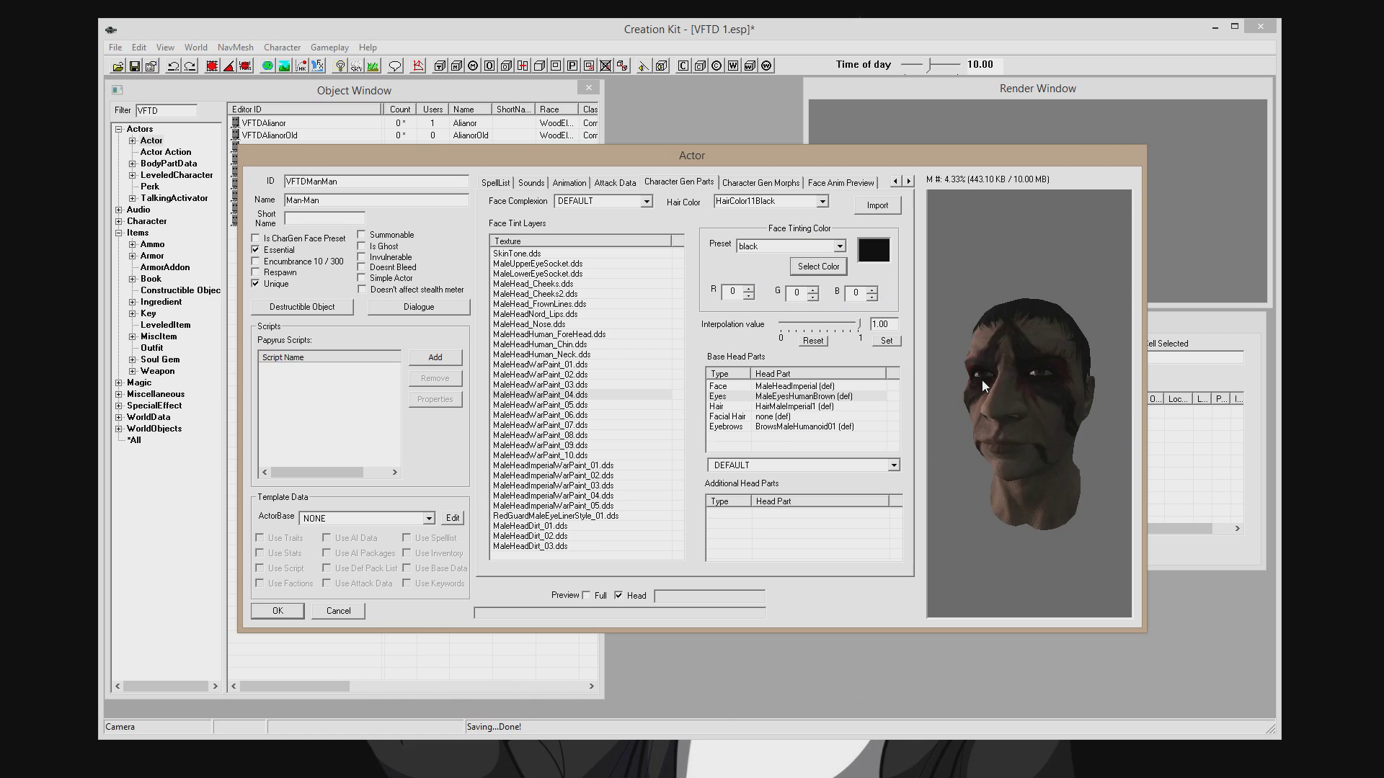
scroll(982, 379, "up", 5)
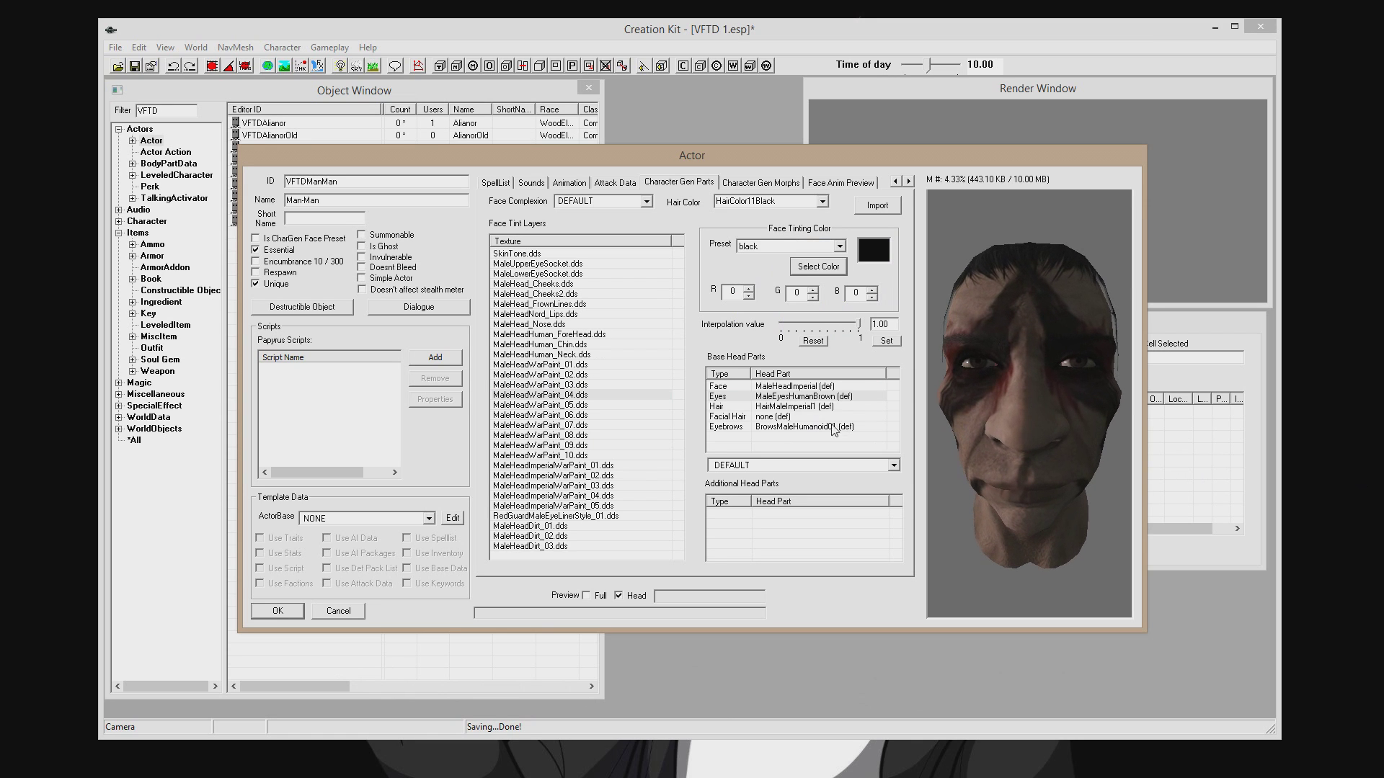
left_click(783, 399)
left_click(775, 467)
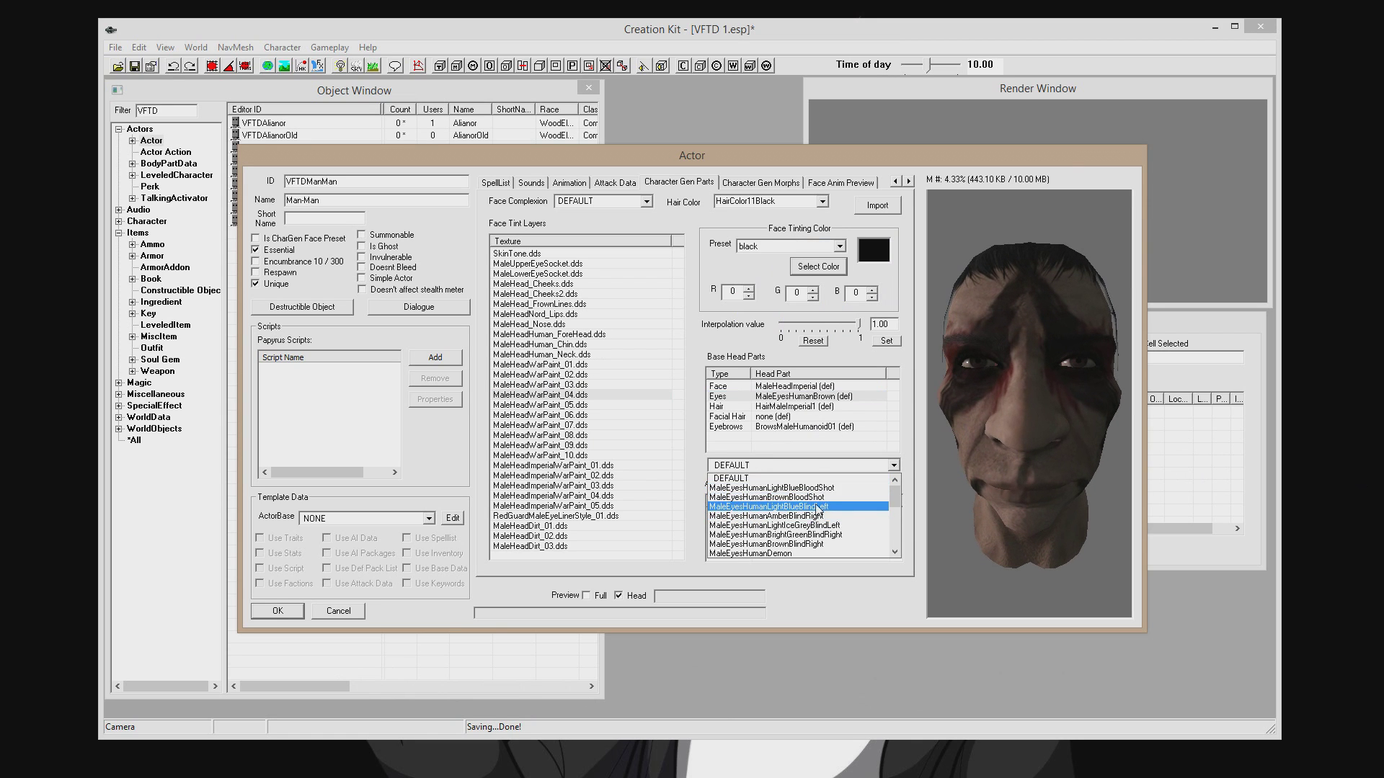
left_click(811, 497)
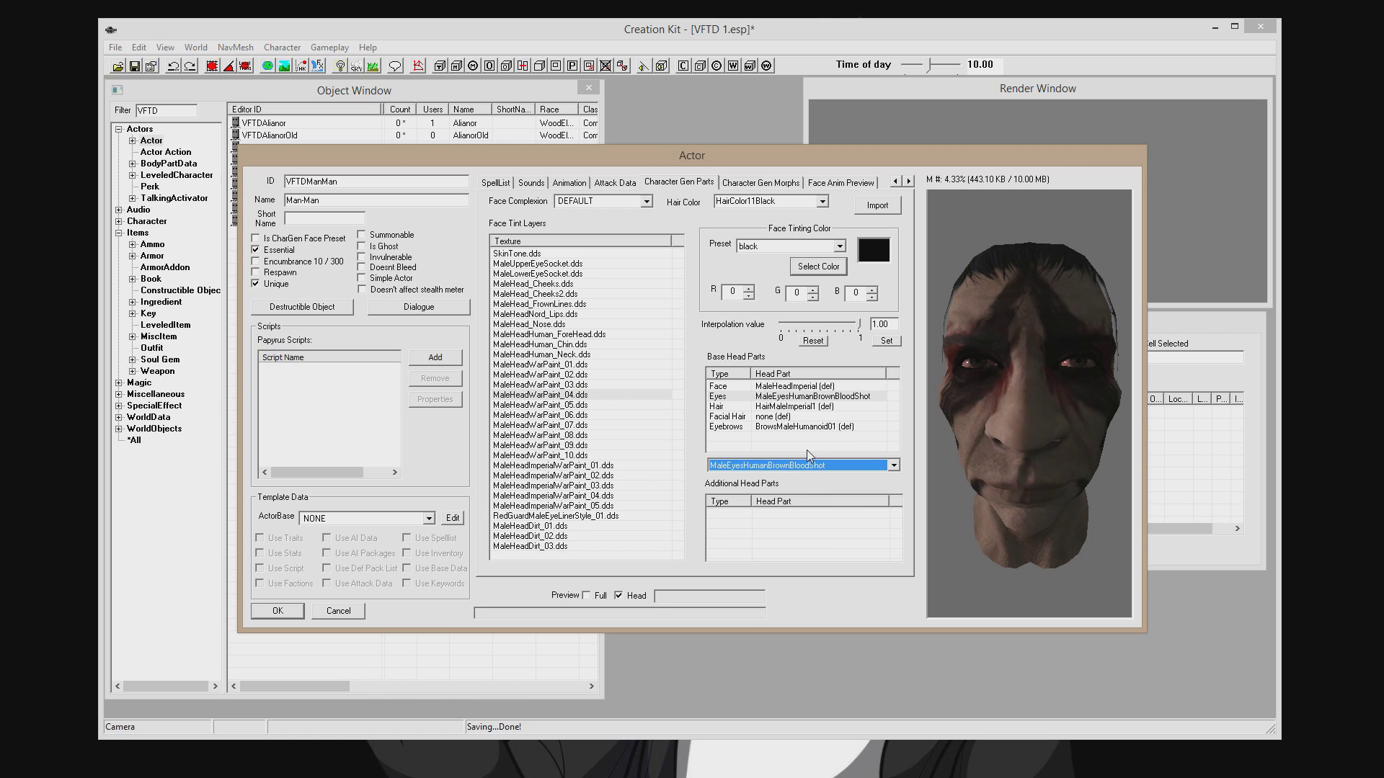
key("Down")
key("Down")
left_click_drag(993, 461, 997, 430)
left_click_drag(1006, 447, 1031, 464)
Try several hairstyles, including HairMaleNord16 and HairMaleElder6, and settle on HairMaleNord04 as the hair head part.
left_click(795, 408)
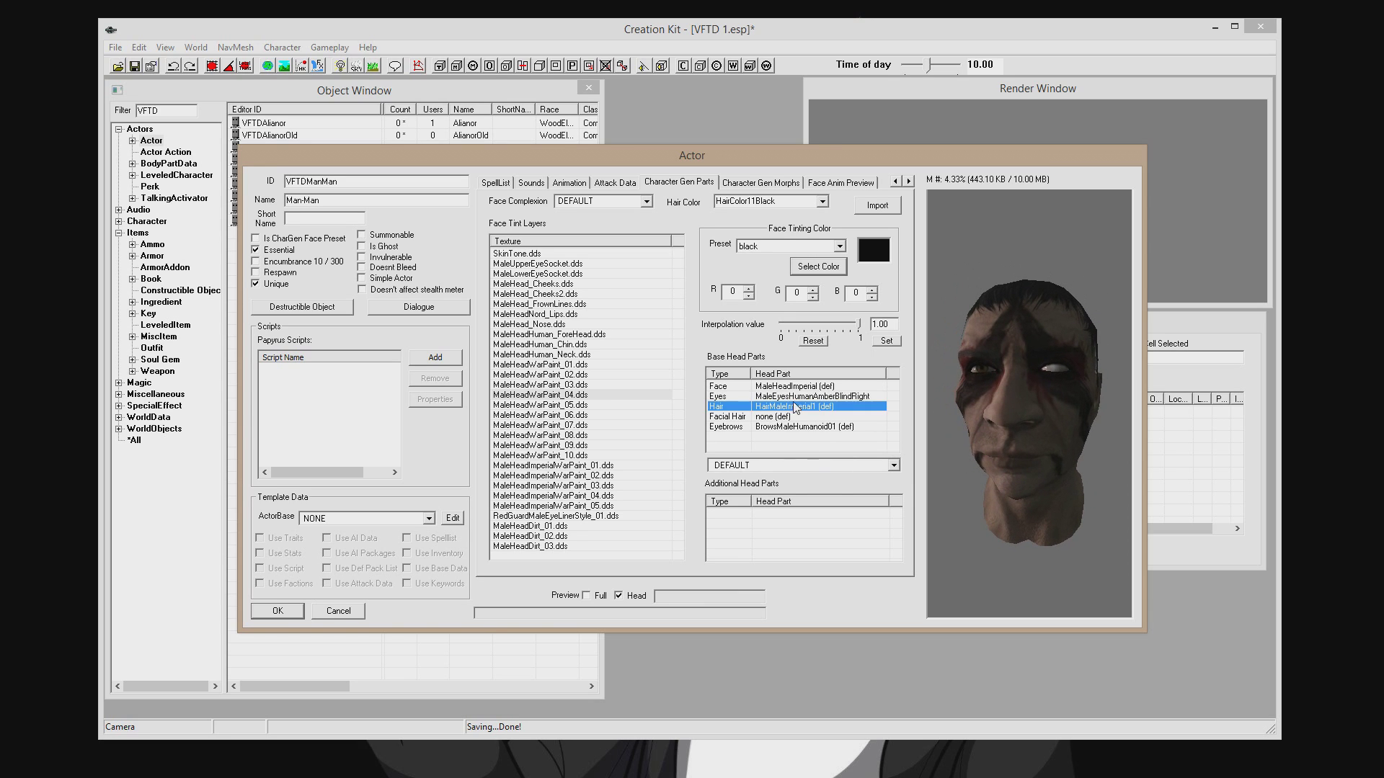
left_click(769, 466)
left_click(779, 516)
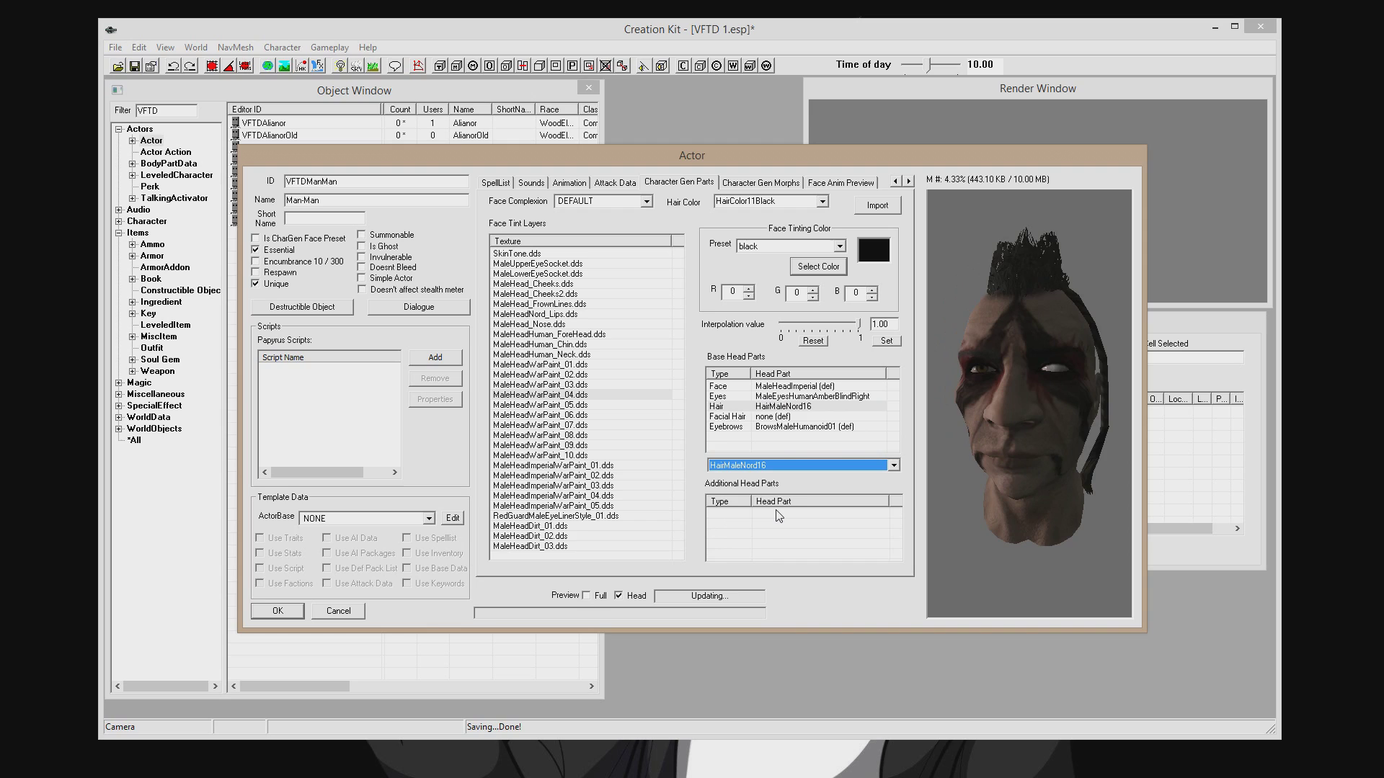
key("Up")
key("Up")
key("Up")
key("Up")
key("Up")
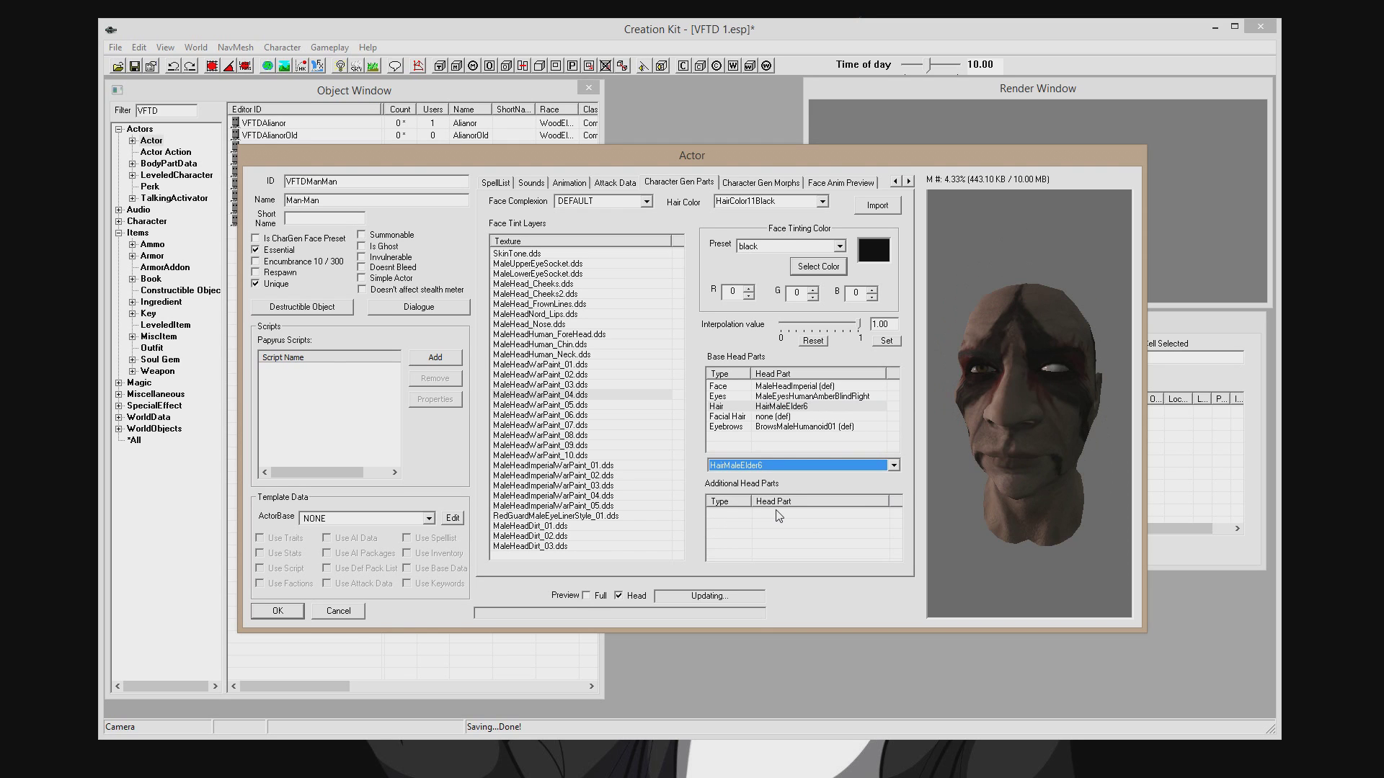
key("Up")
key("Up")
key("Up")
key("Up")
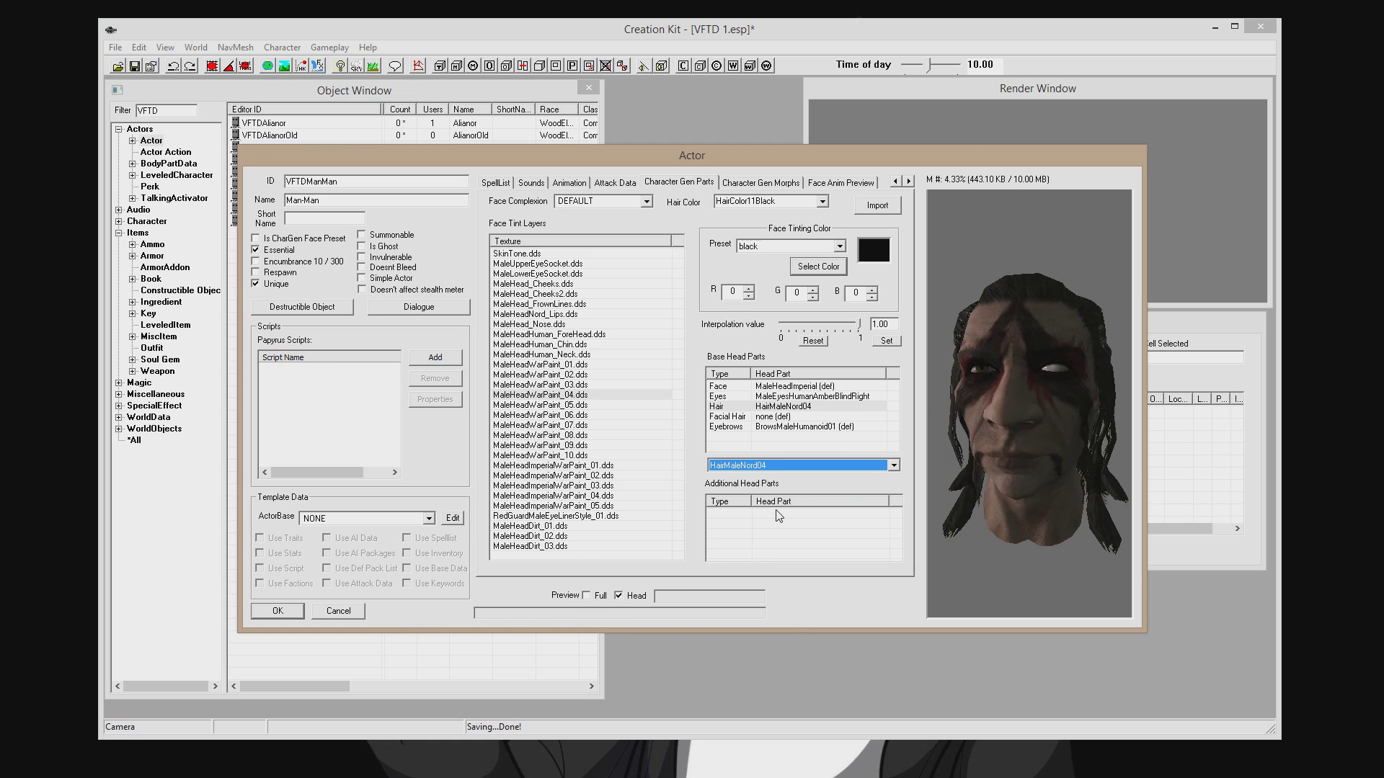
Inspect the new hairstyle on the head, view the armoured full-body preview, and return to the head preview.
left_click_drag(953, 384, 959, 444)
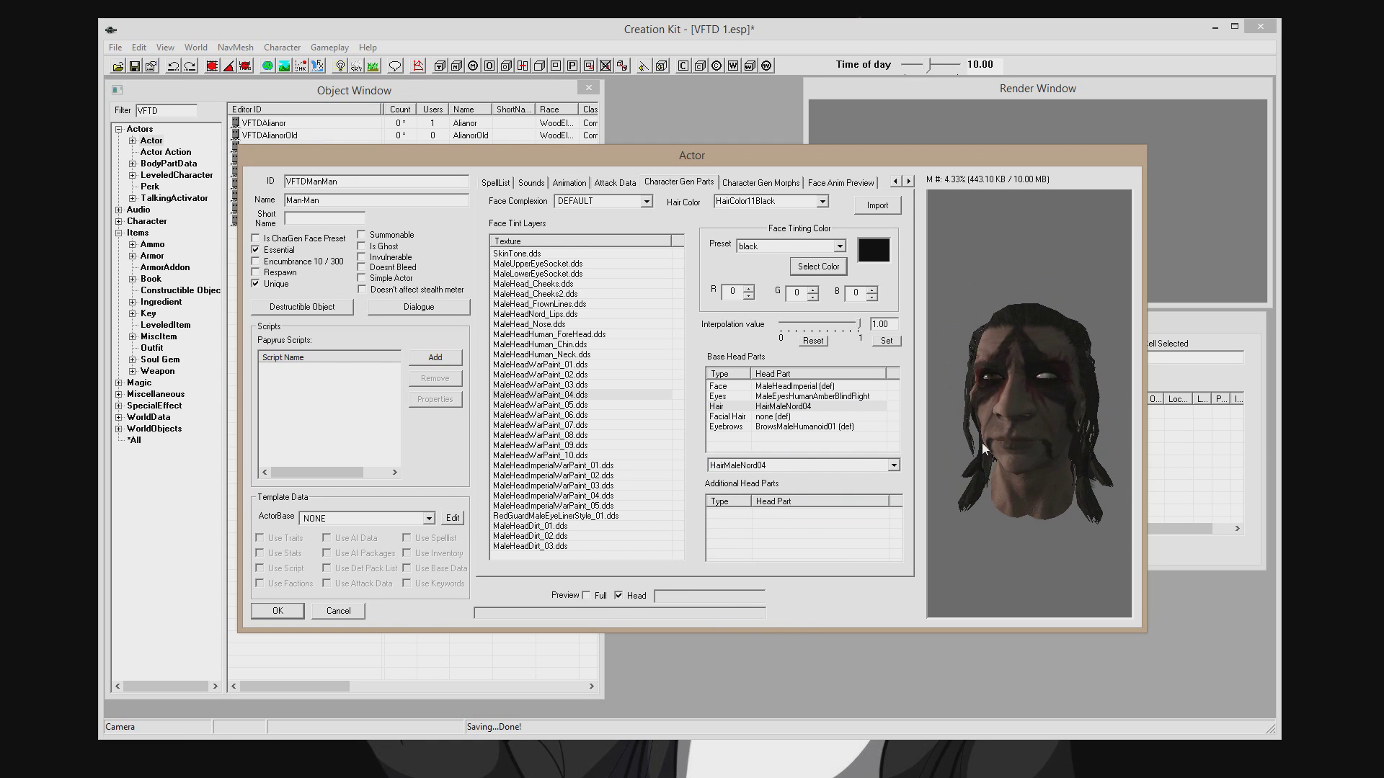
left_click(586, 595)
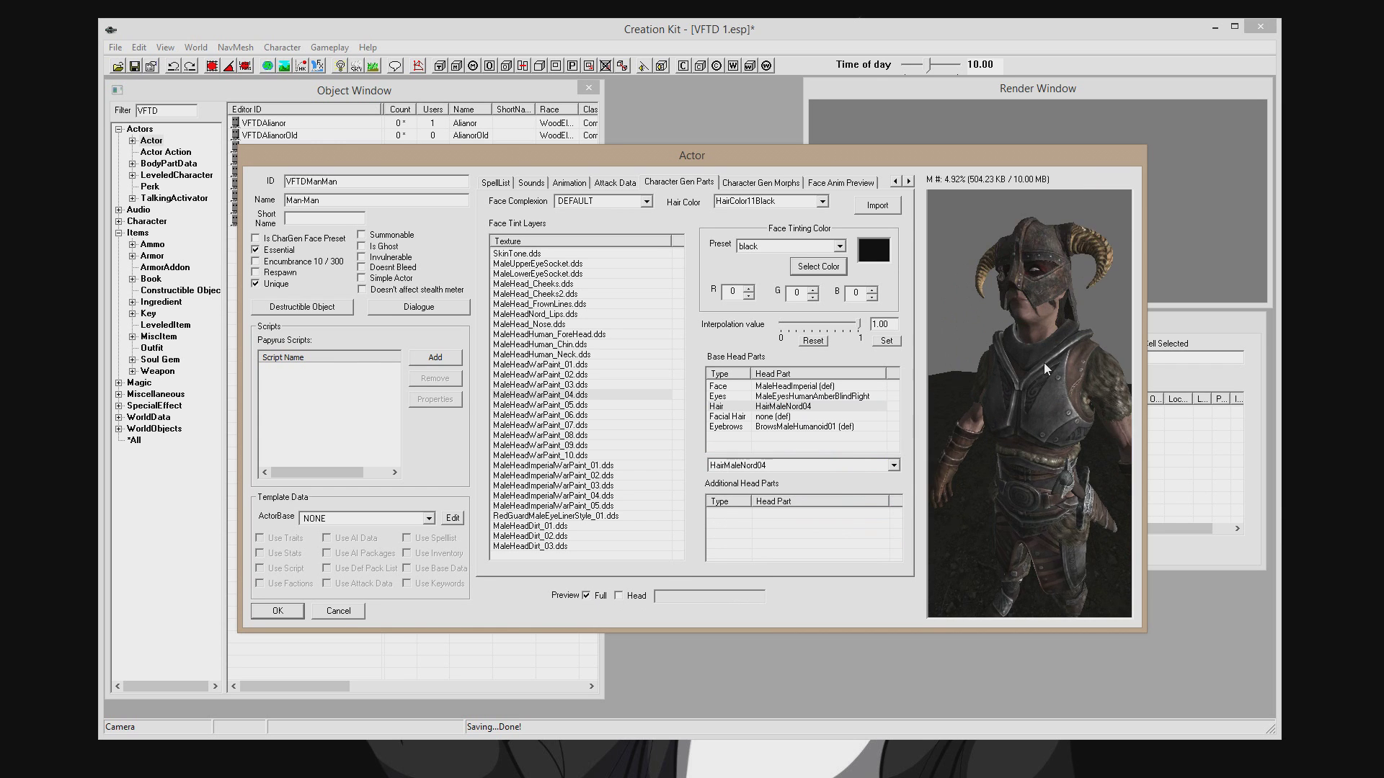
left_click_drag(1066, 443, 1010, 418)
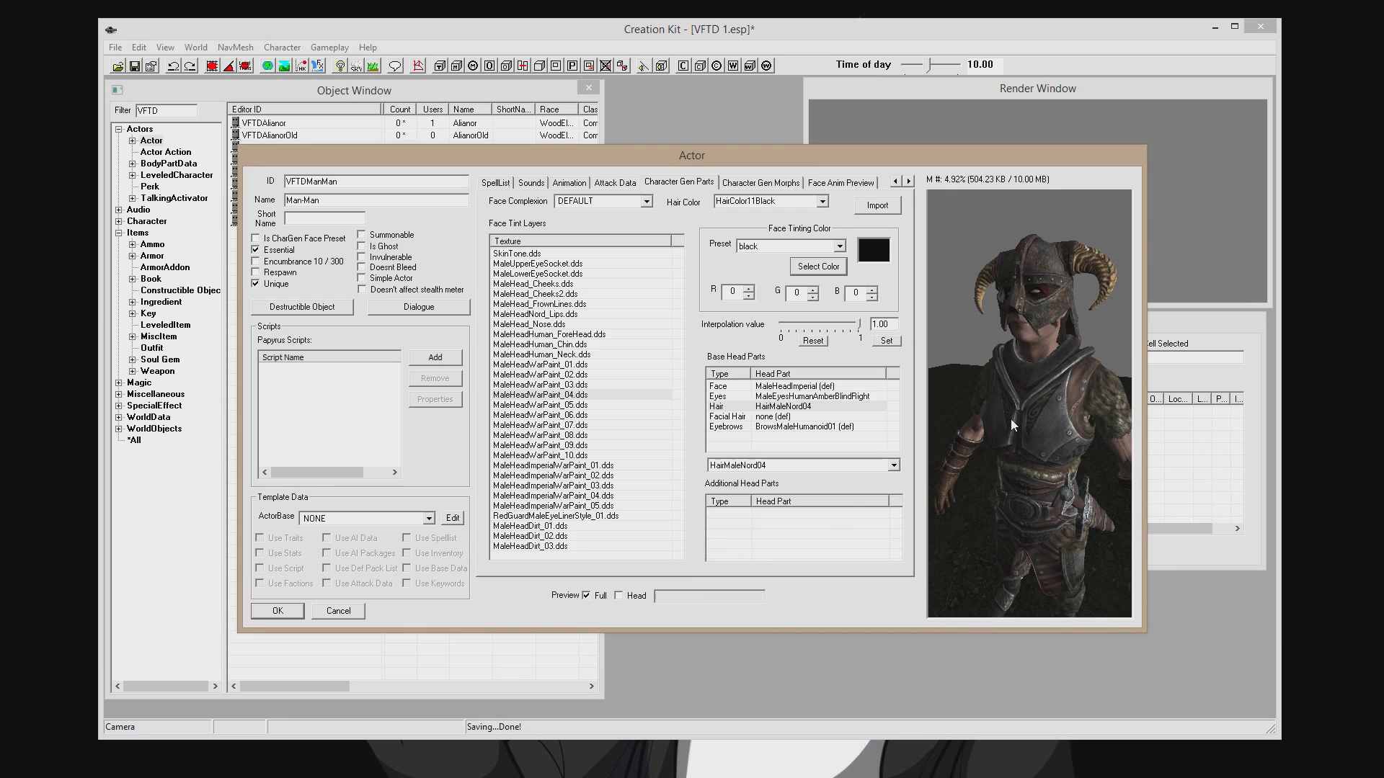
left_click(631, 595)
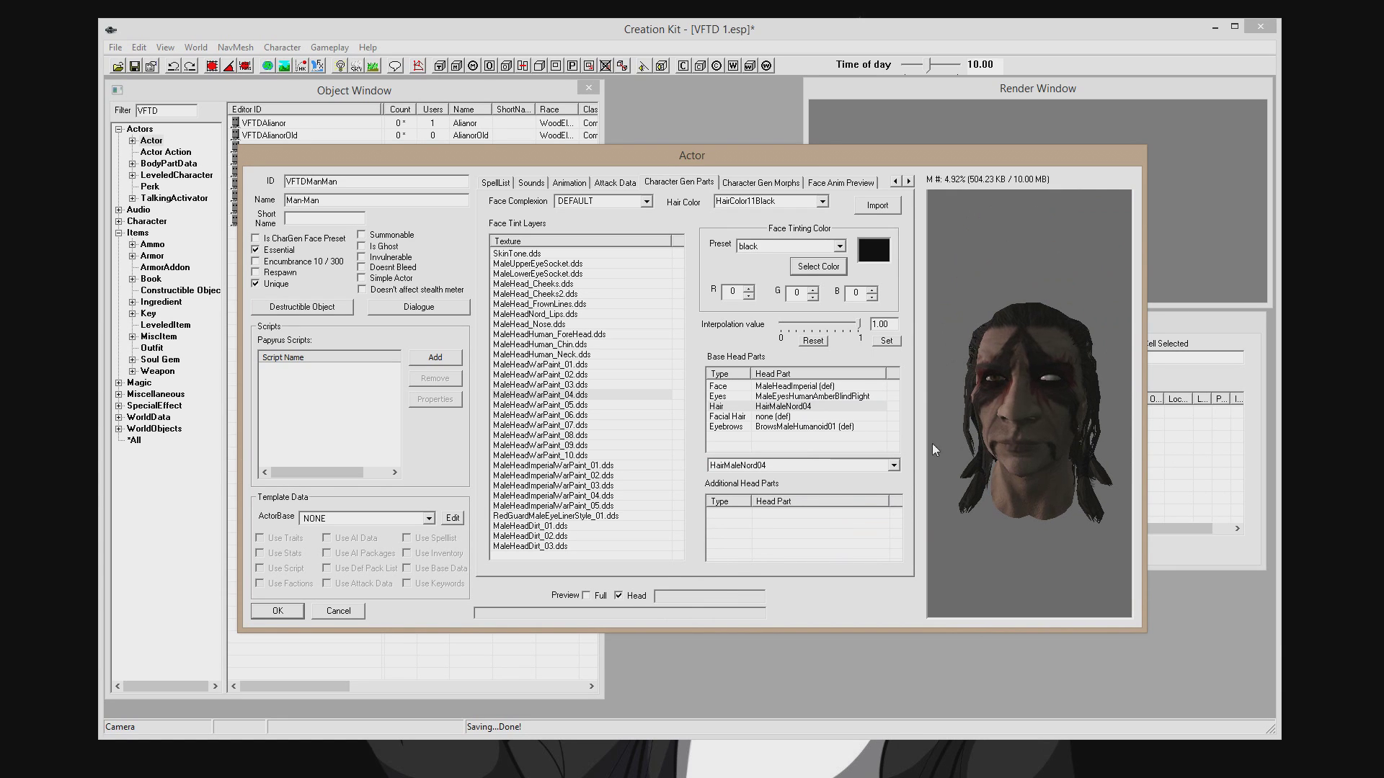
Set the facial hair head part to HumanBeard44 and select the eyebrows entry.
left_click(775, 416)
left_click(785, 464)
left_click(764, 504)
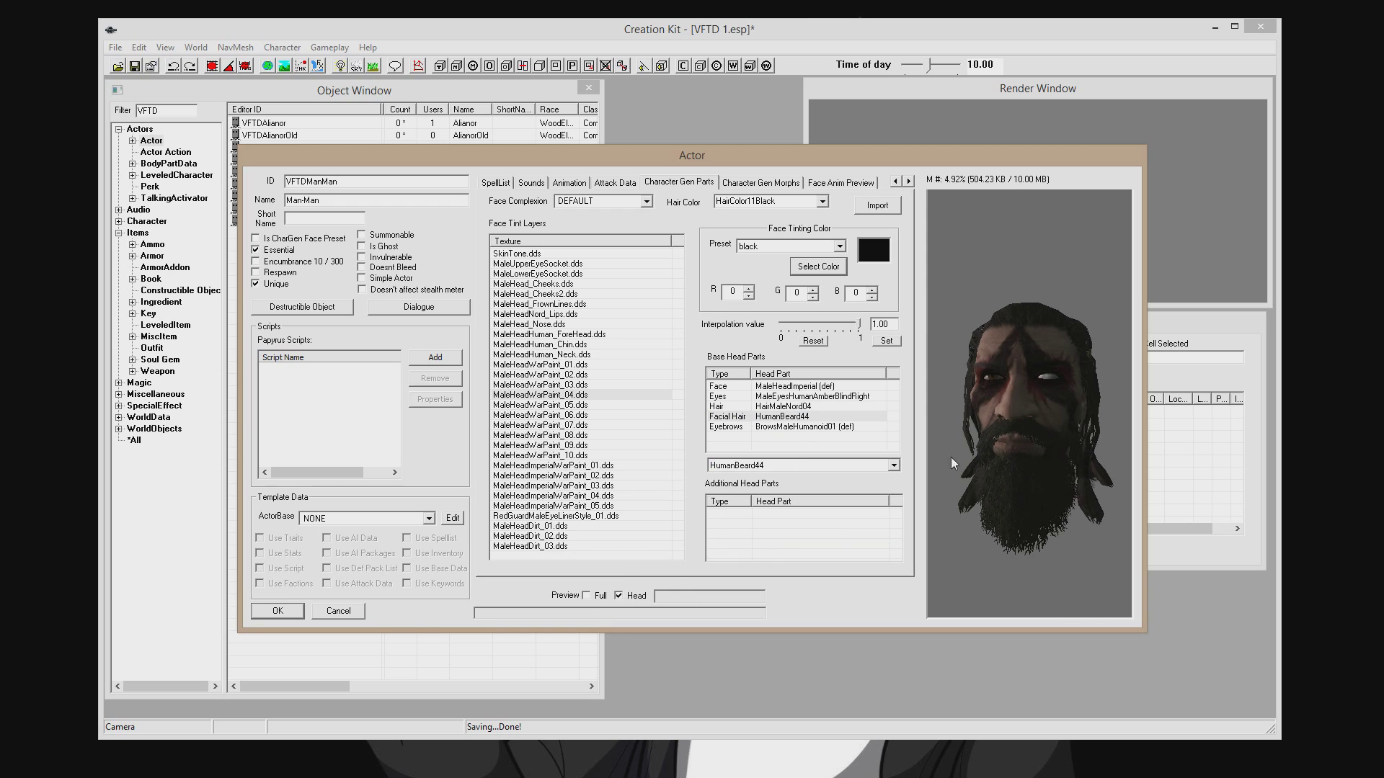
left_click(759, 427)
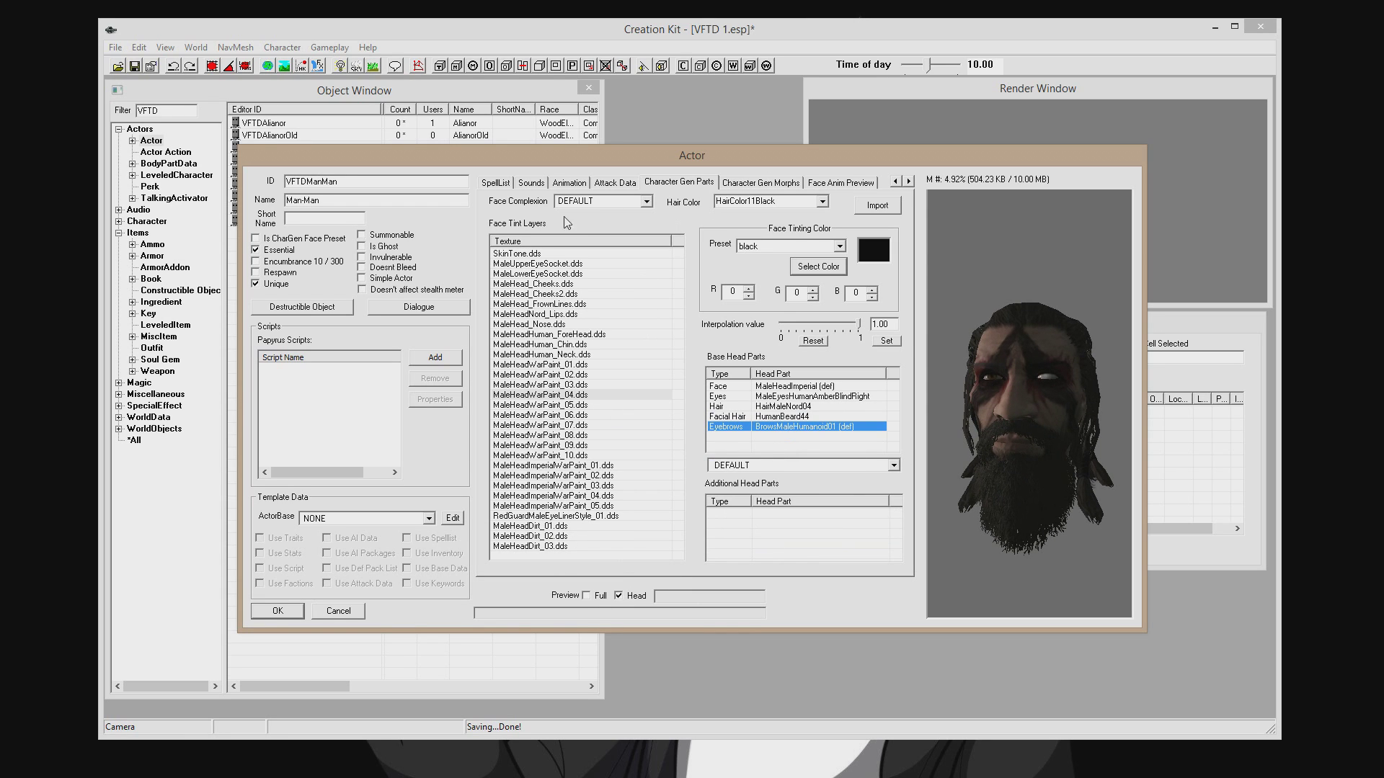
Look through the hair colours, leave HairColor11Black selected, and change the face complexion to a SkinHeadMaleImperialComplexion variant.
left_click(793, 204)
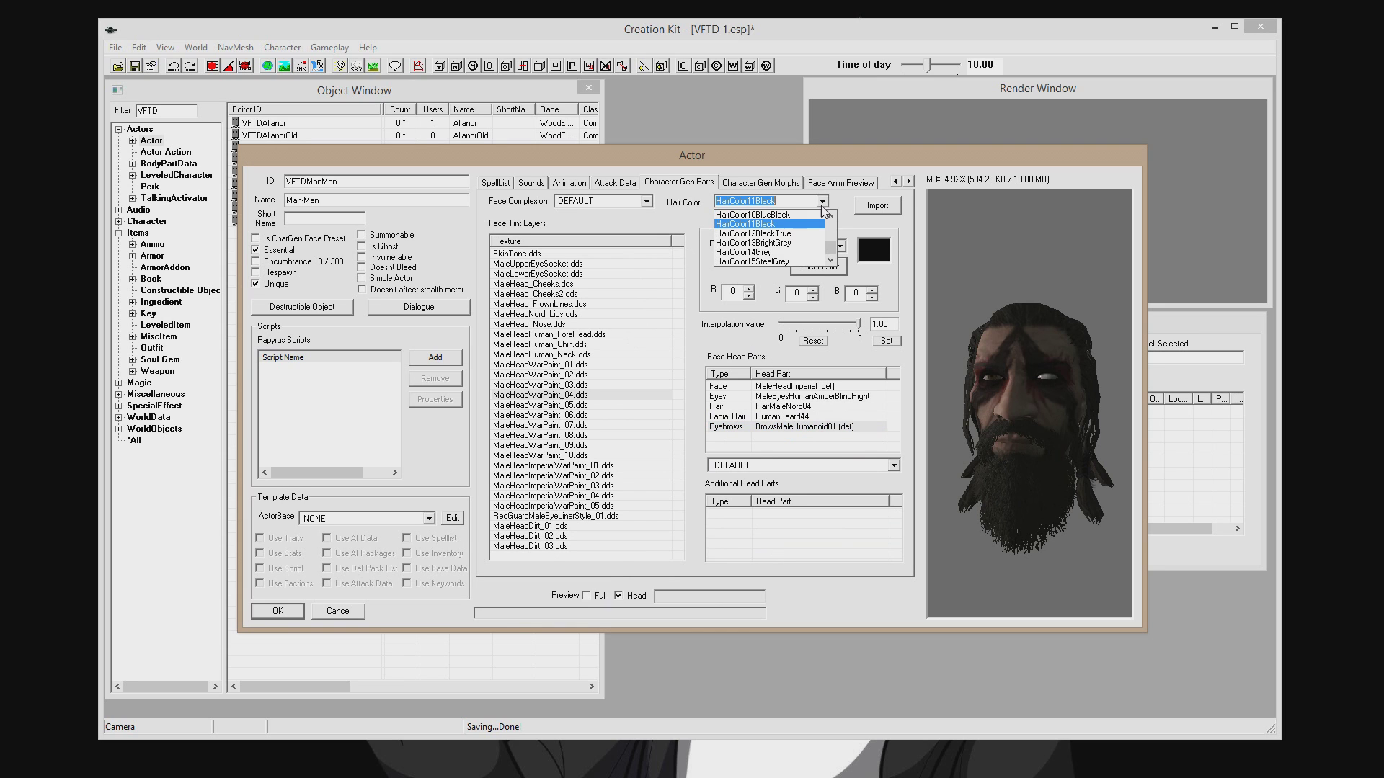
left_click(641, 204)
left_click(641, 204)
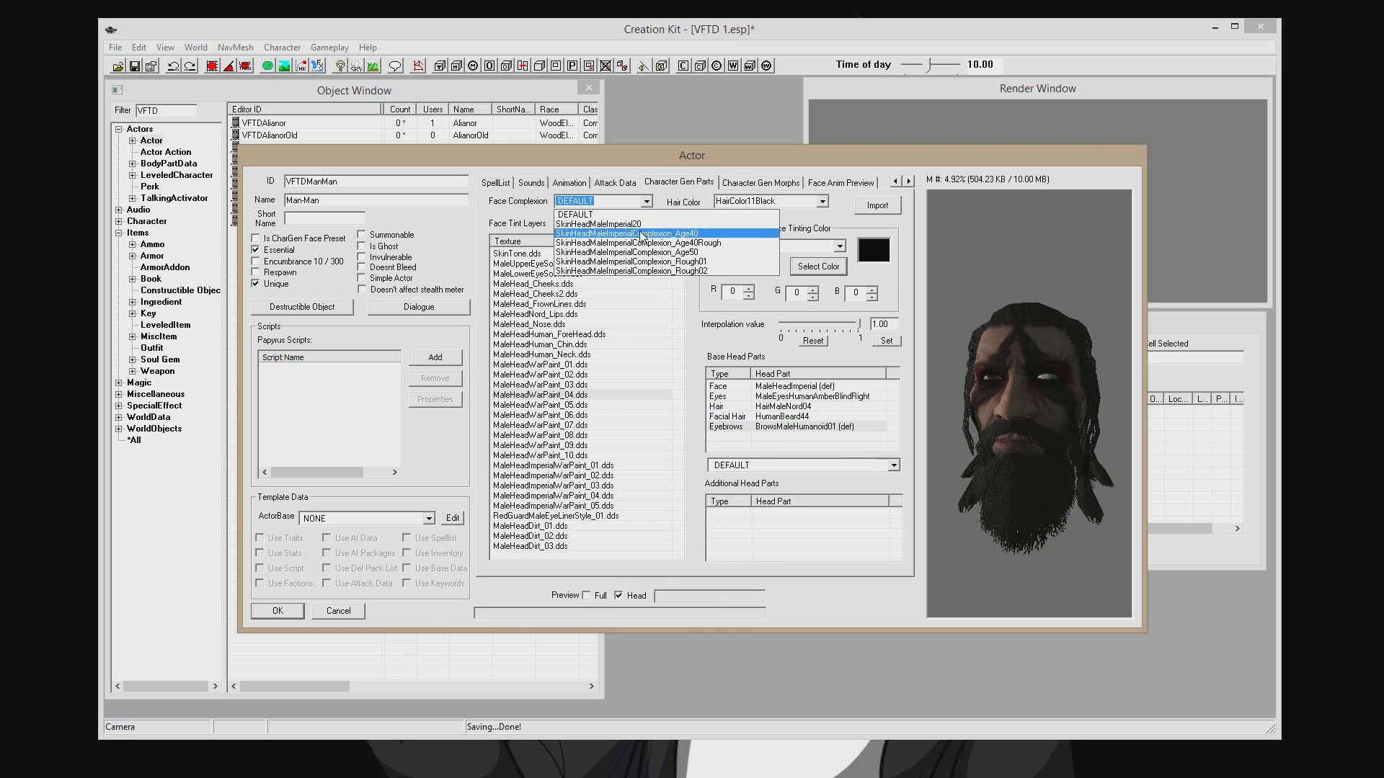
left_click(692, 214)
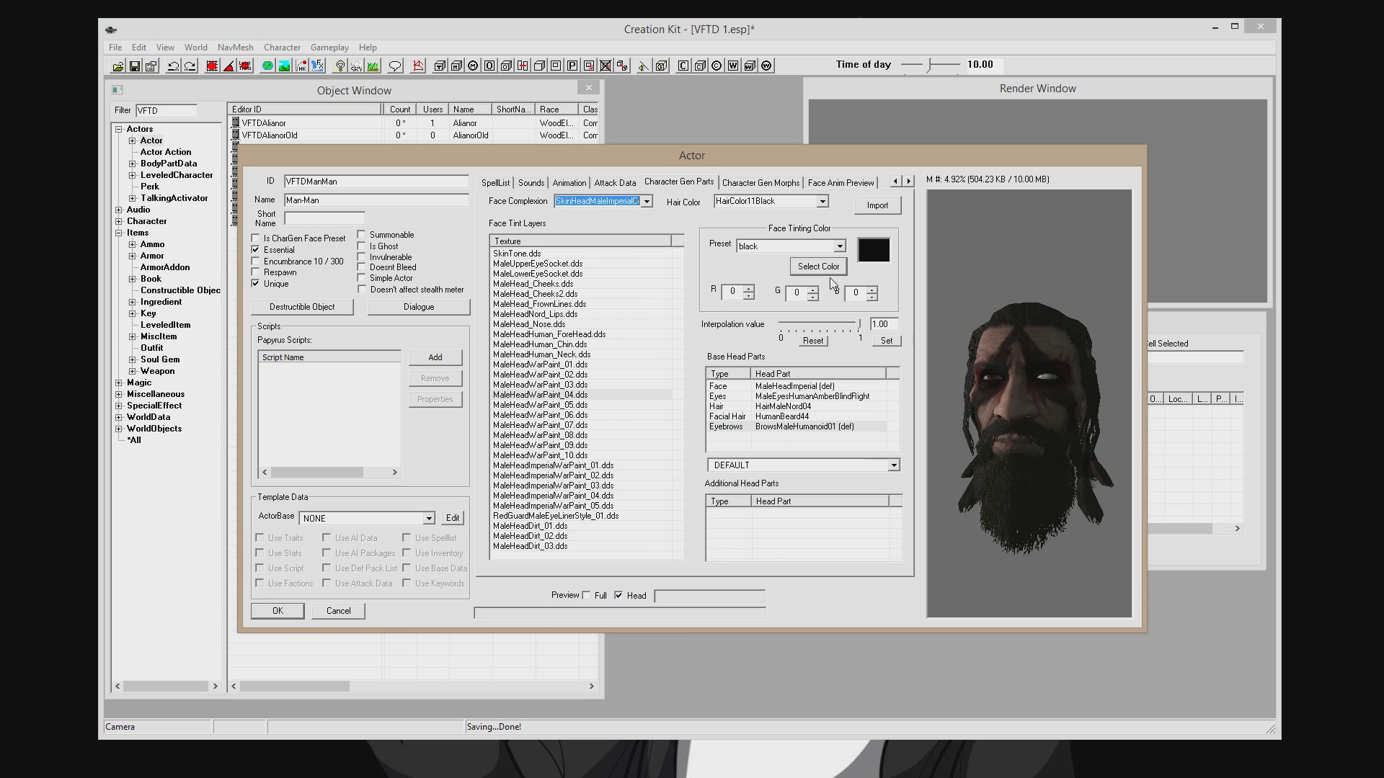
In the face morphs, set the eyes to EyesType12 and the nose to NoseType14 with reduced length and height.
left_click(756, 184)
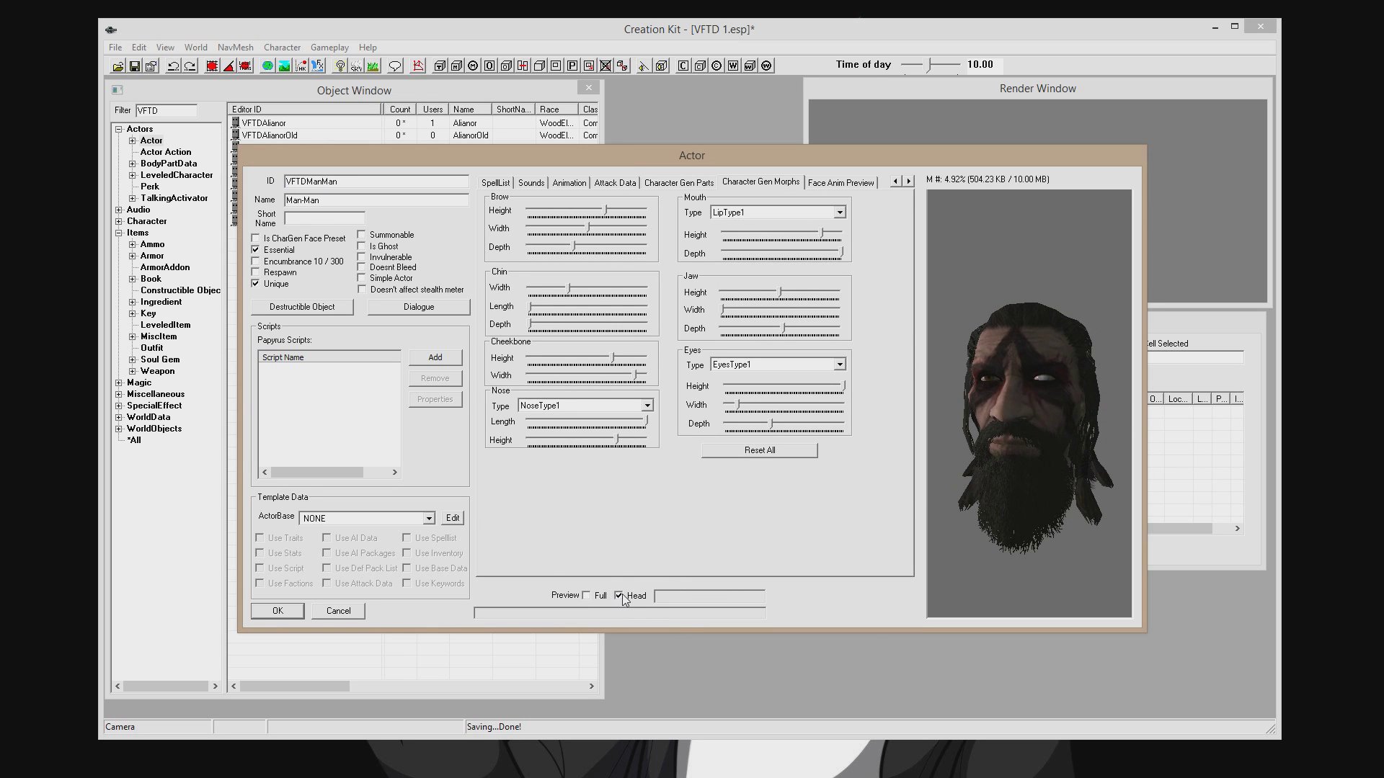
scroll(1027, 423, "up", 5)
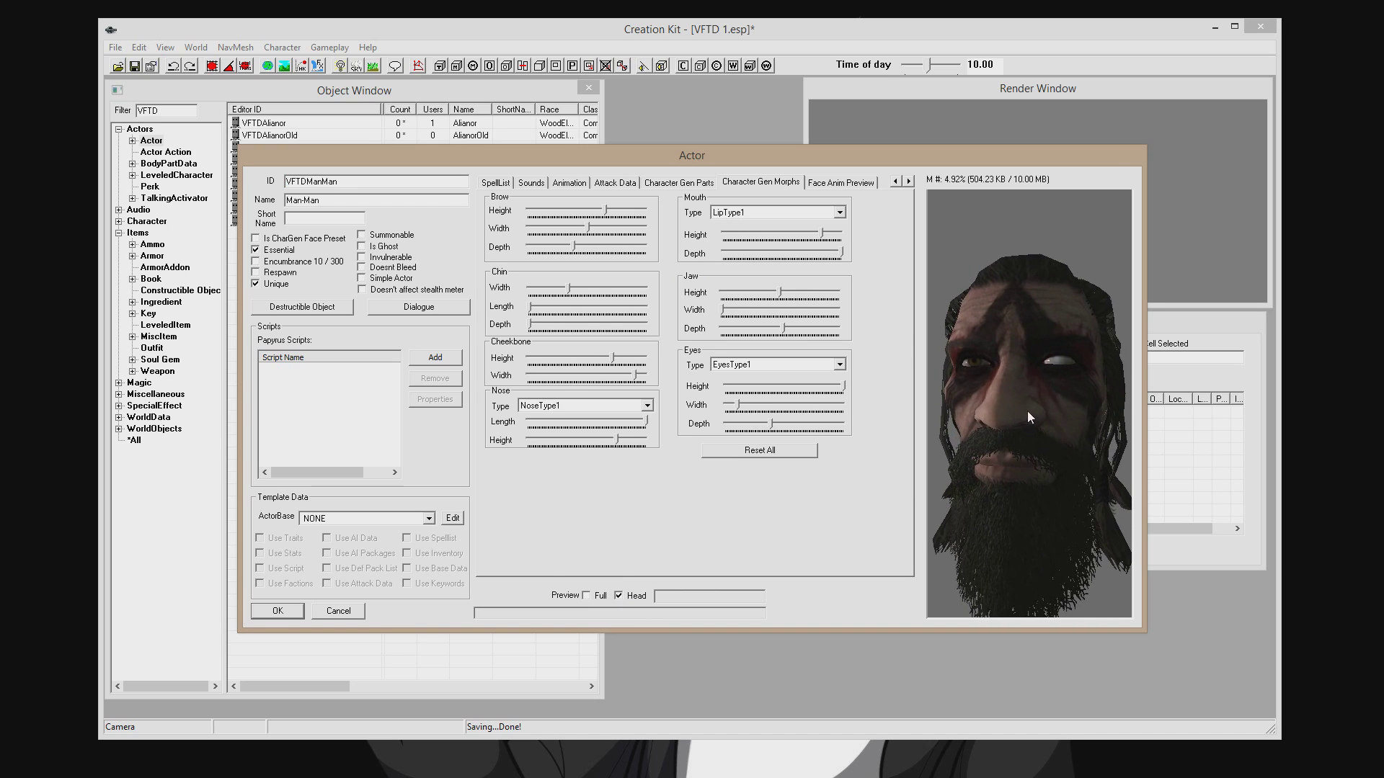
left_click(742, 364)
left_click(759, 399)
key("Down")
left_click(587, 408)
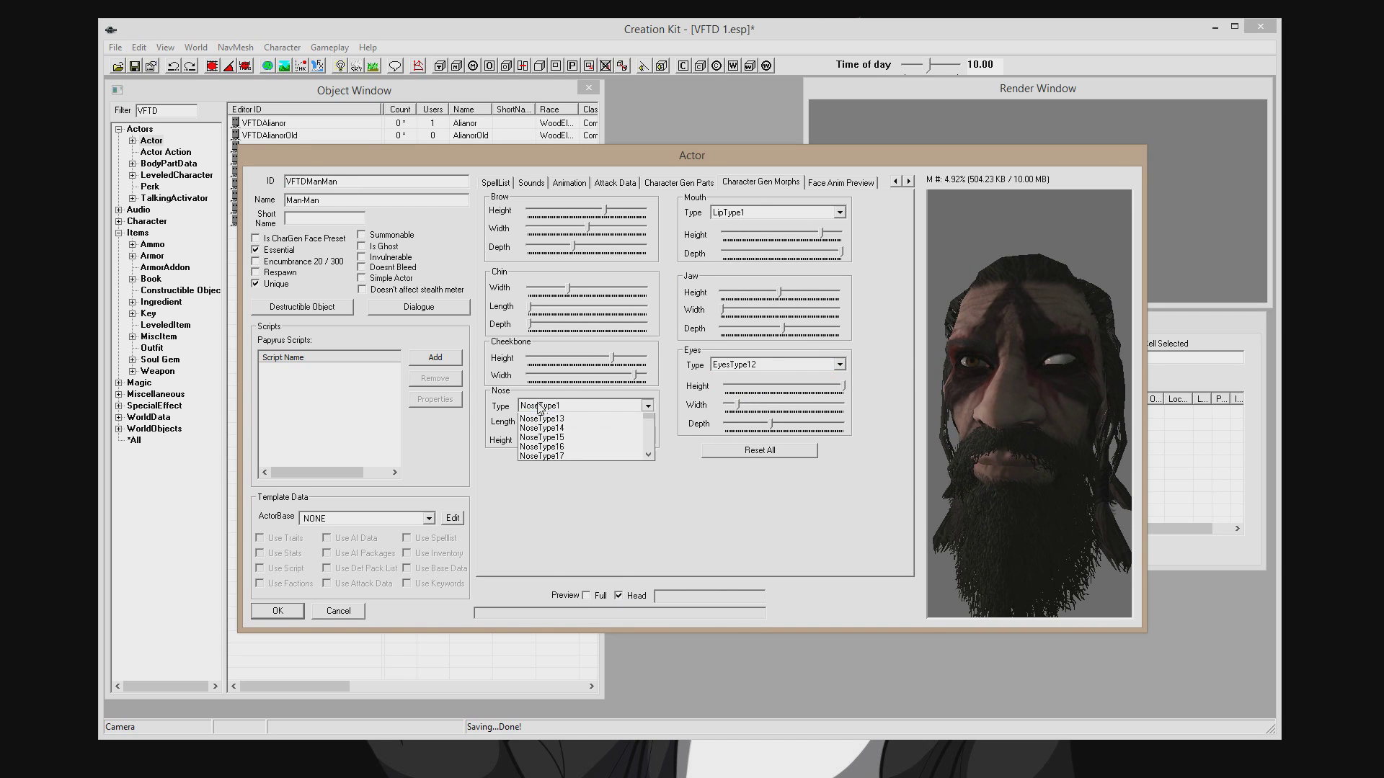
left_click(556, 469)
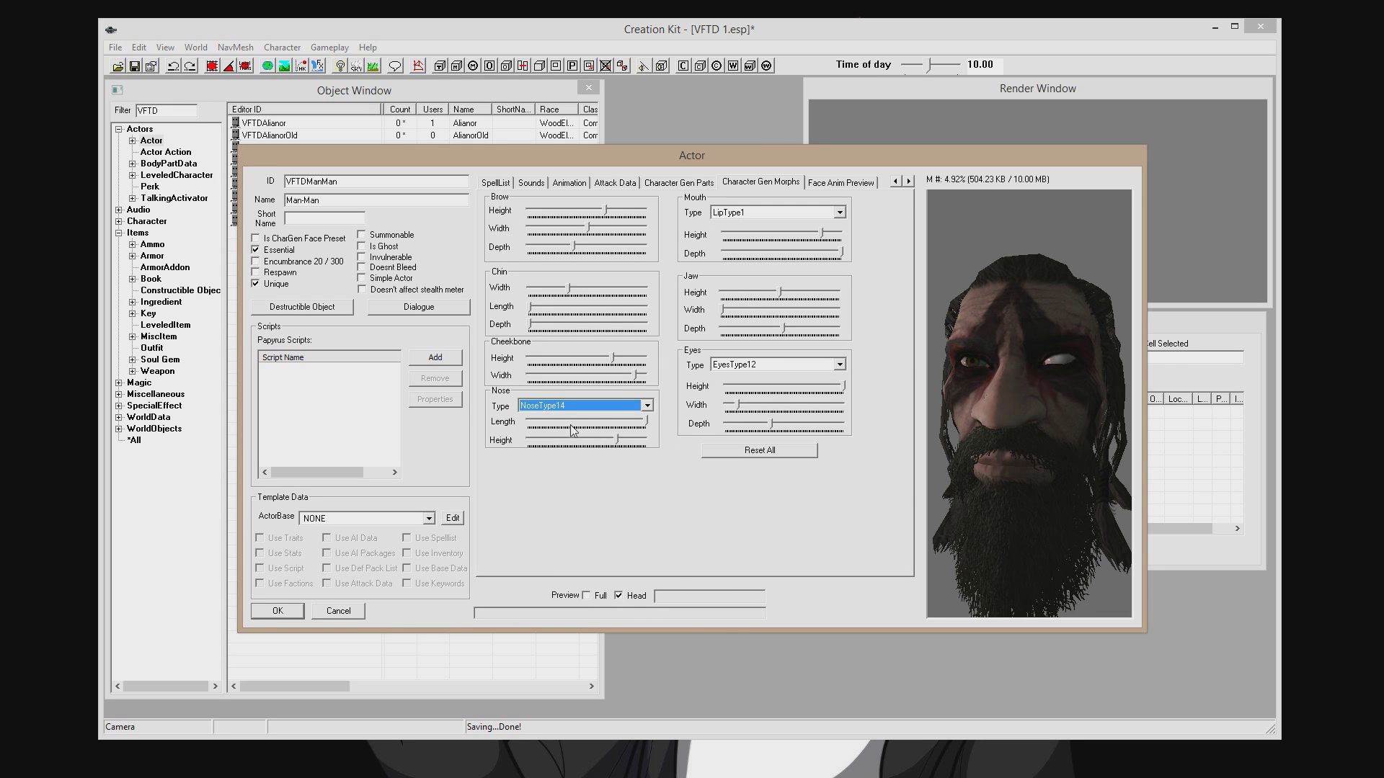
left_click_drag(572, 422, 552, 420)
left_click(552, 441)
Change the mouth morph type to LipType12 and the eyes morph type to EyesType18.
left_click(782, 211)
left_click(757, 261)
left_click(751, 365)
left_click(757, 430)
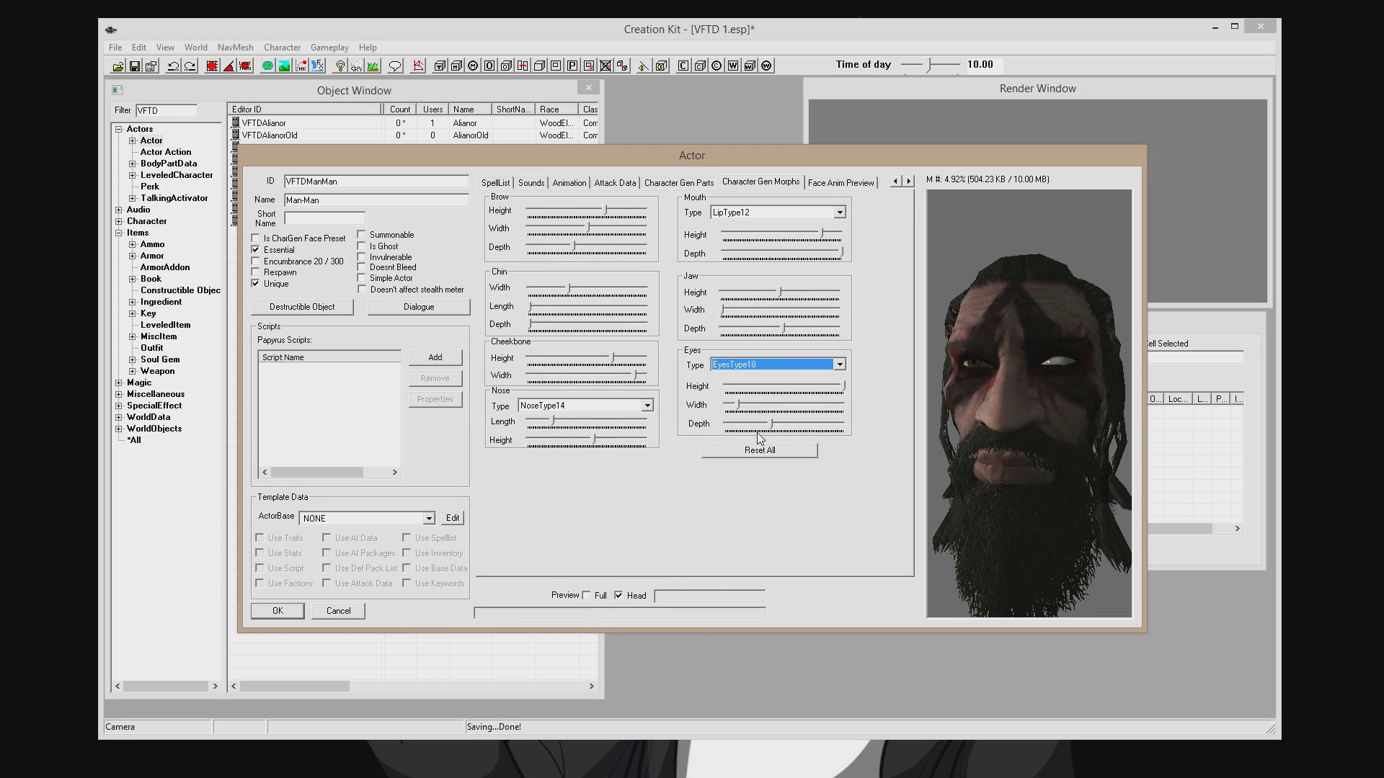
Lower the jaw height, increase the chin width and length, and check the face in the head preview.
left_click(735, 292)
left_click(611, 287)
left_click(599, 307)
left_click_drag(1065, 444, 1018, 408)
scroll(1003, 408, "down", 3)
scroll(996, 408, "down", 2)
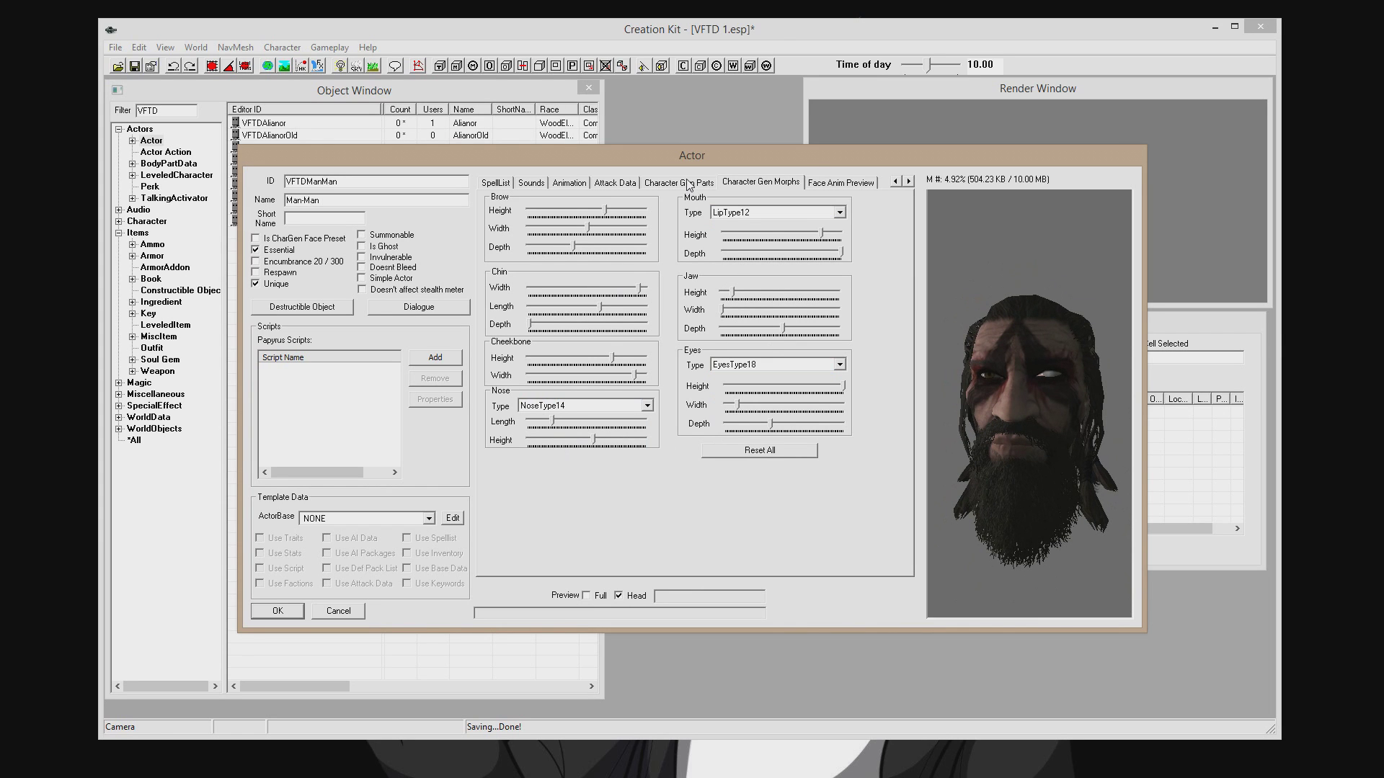
left_click_drag(1038, 432, 1008, 447)
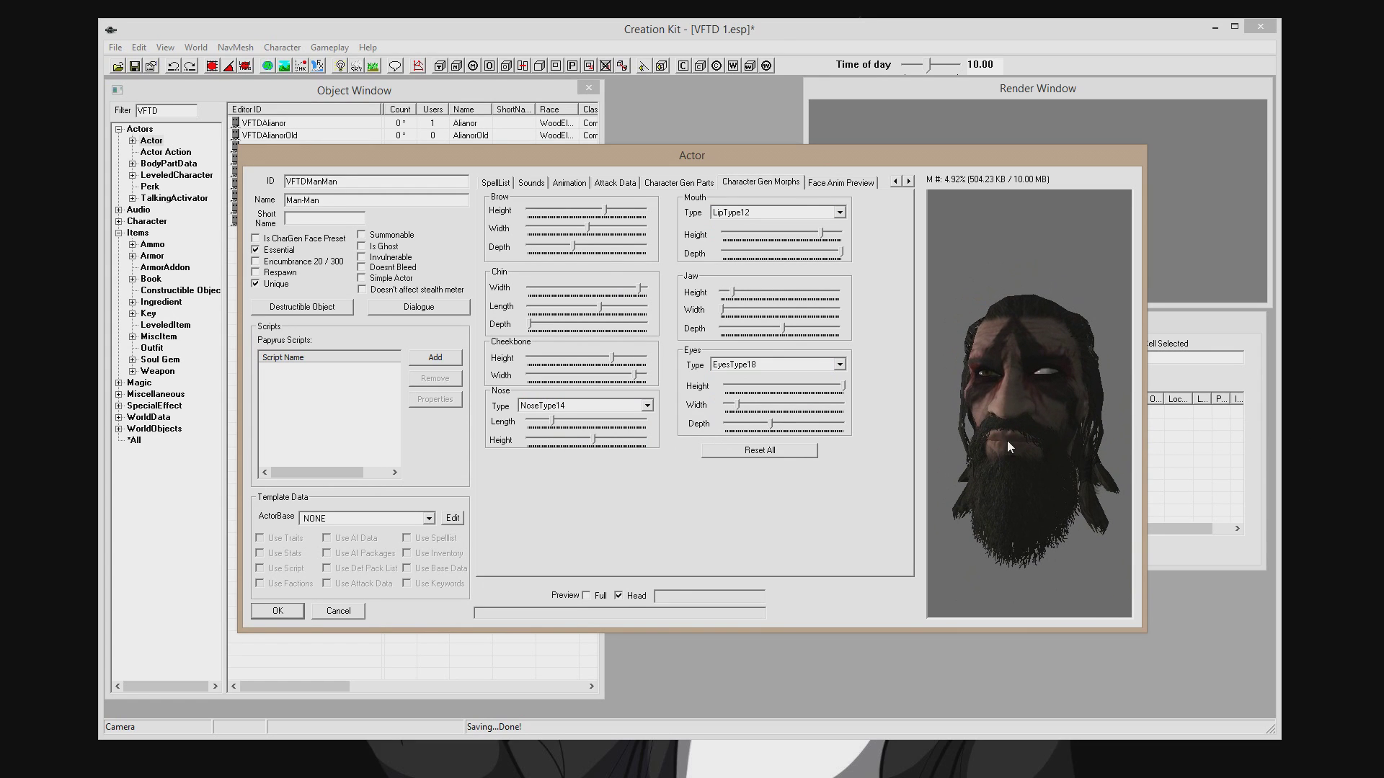
Check the finished head, enable "Doesn't affect stealth meter" for the actor, and save the actor's settings.
left_click(677, 181)
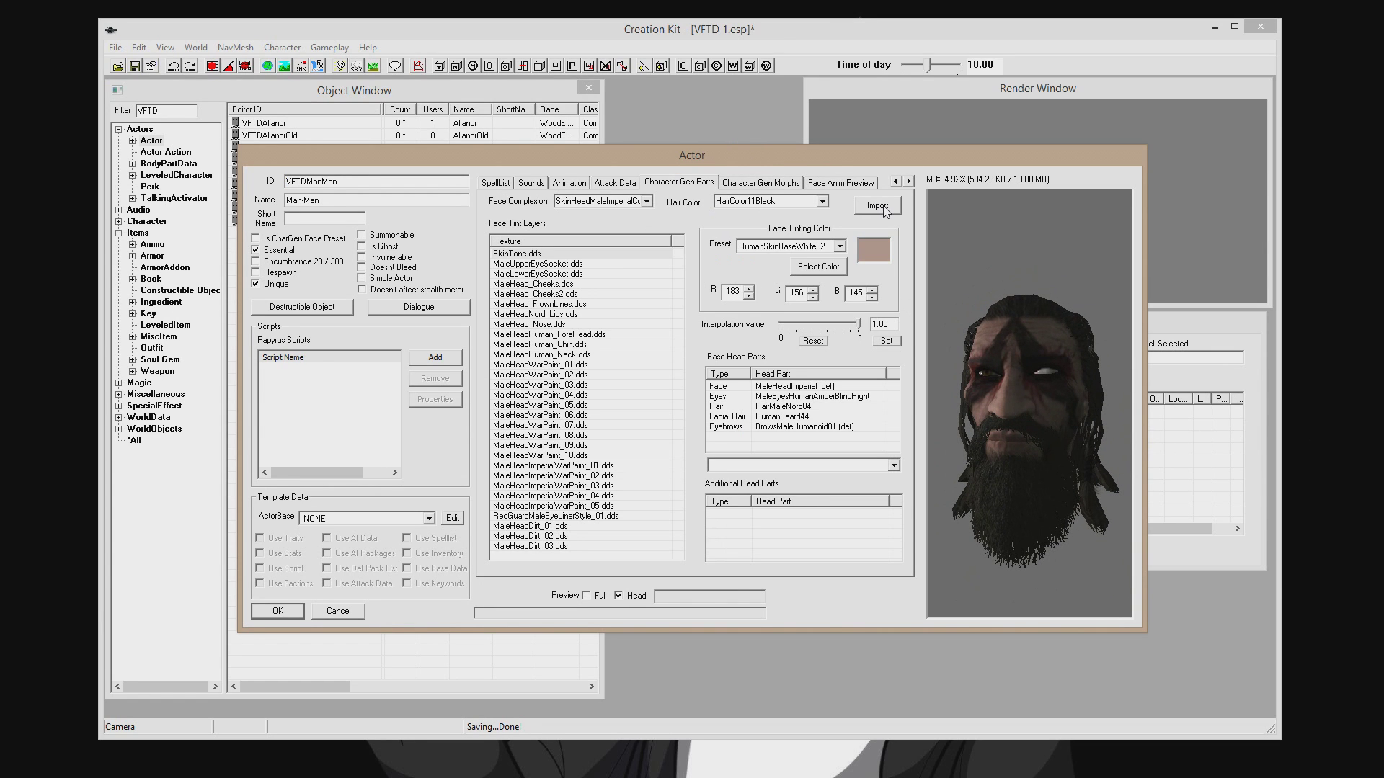
left_click_drag(1031, 457, 1108, 454)
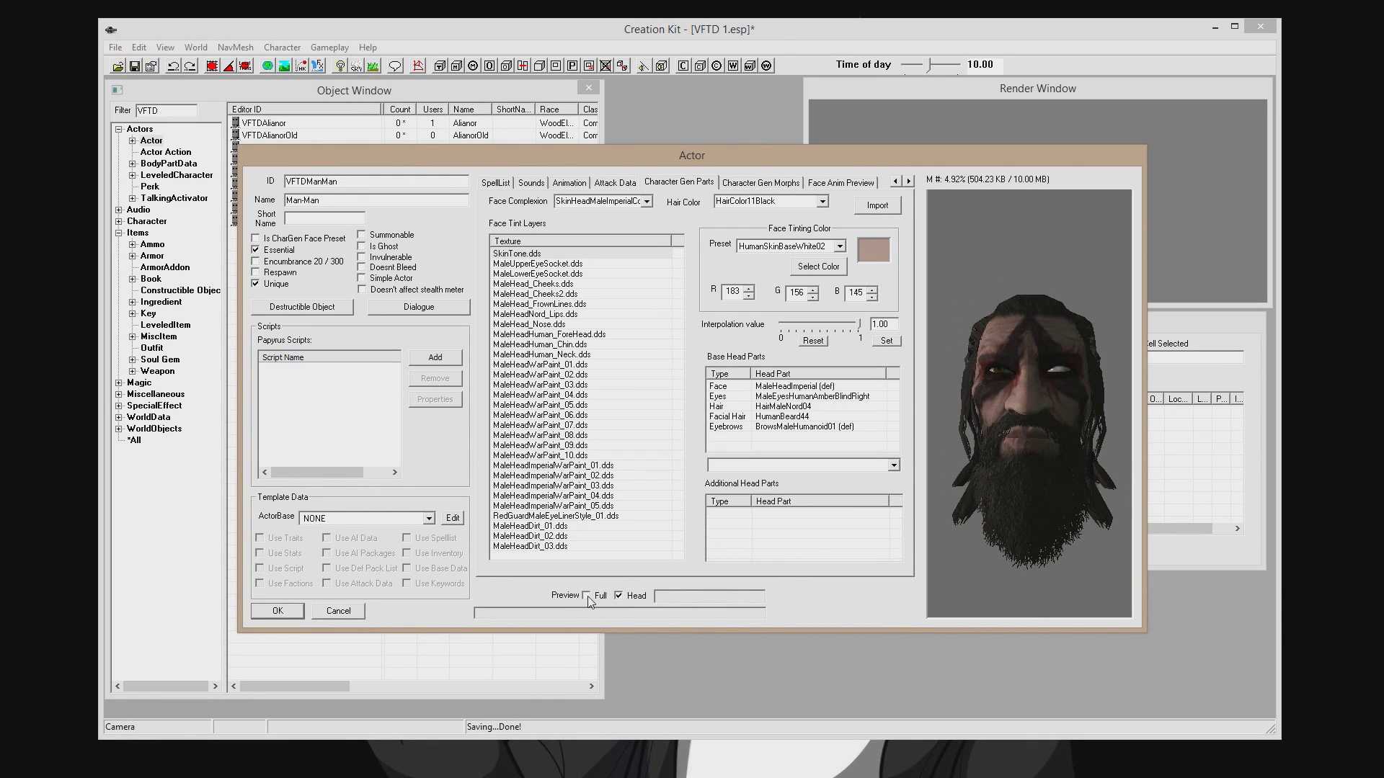
left_click(371, 289)
left_click(278, 611)
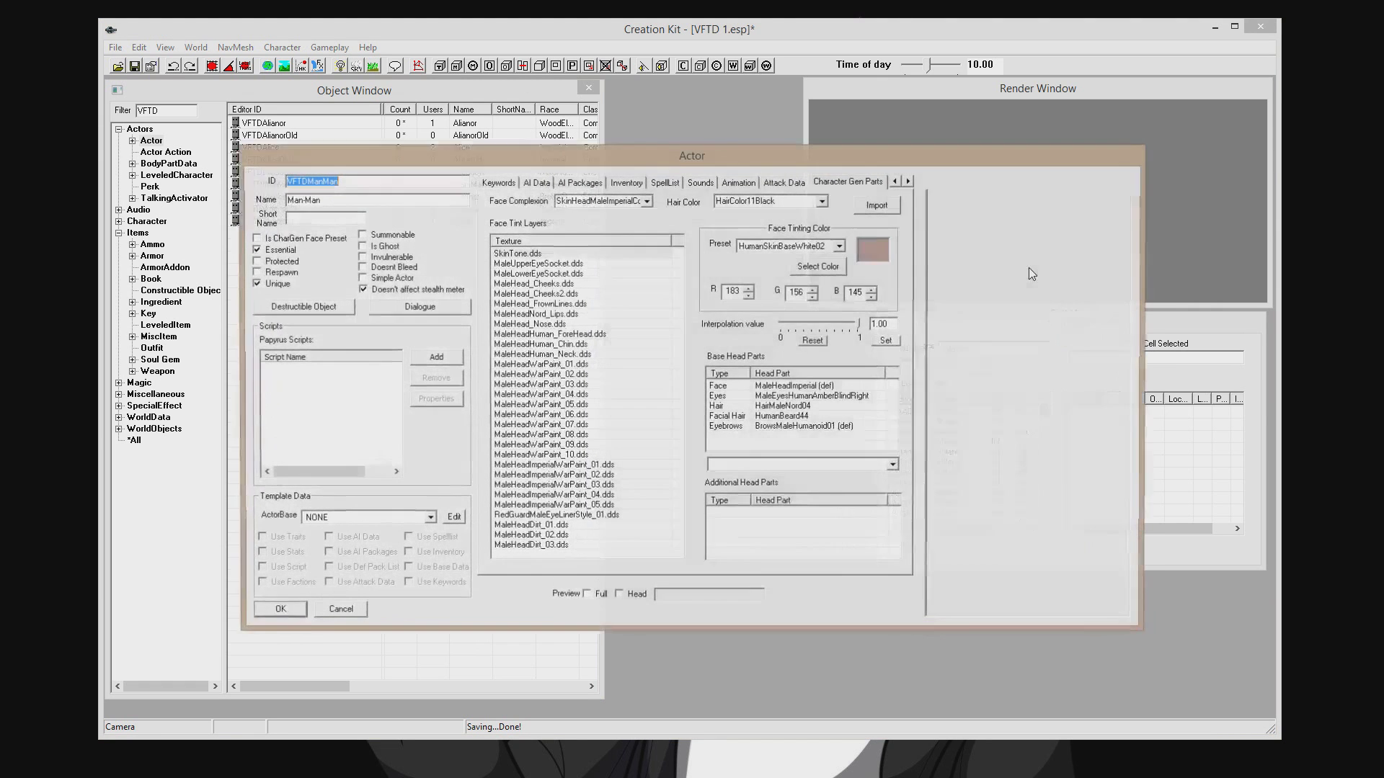
Show the traits of the reopened actor VFTDManMan and examine its full-body preview from closer up.
left_click(895, 181)
left_click(896, 181)
left_click(896, 182)
left_click(896, 182)
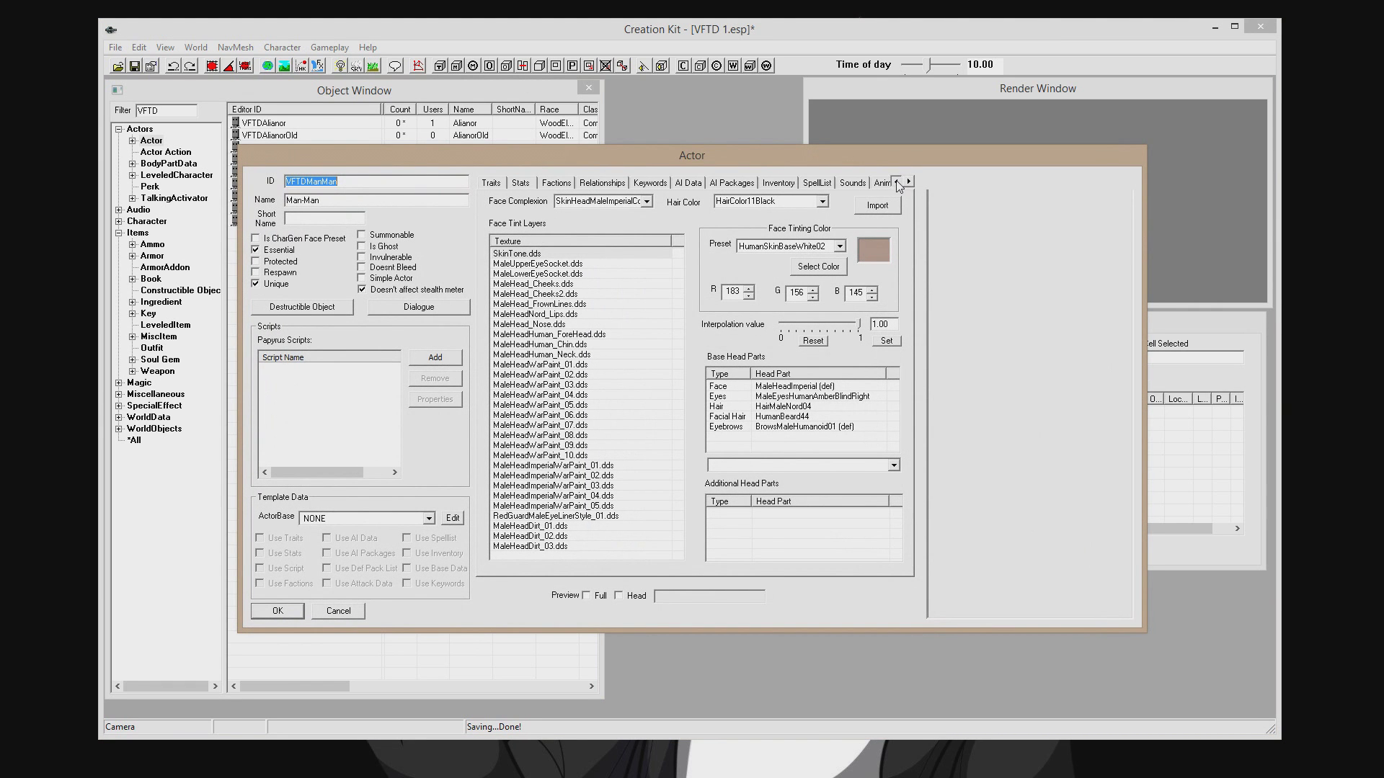
left_click(493, 184)
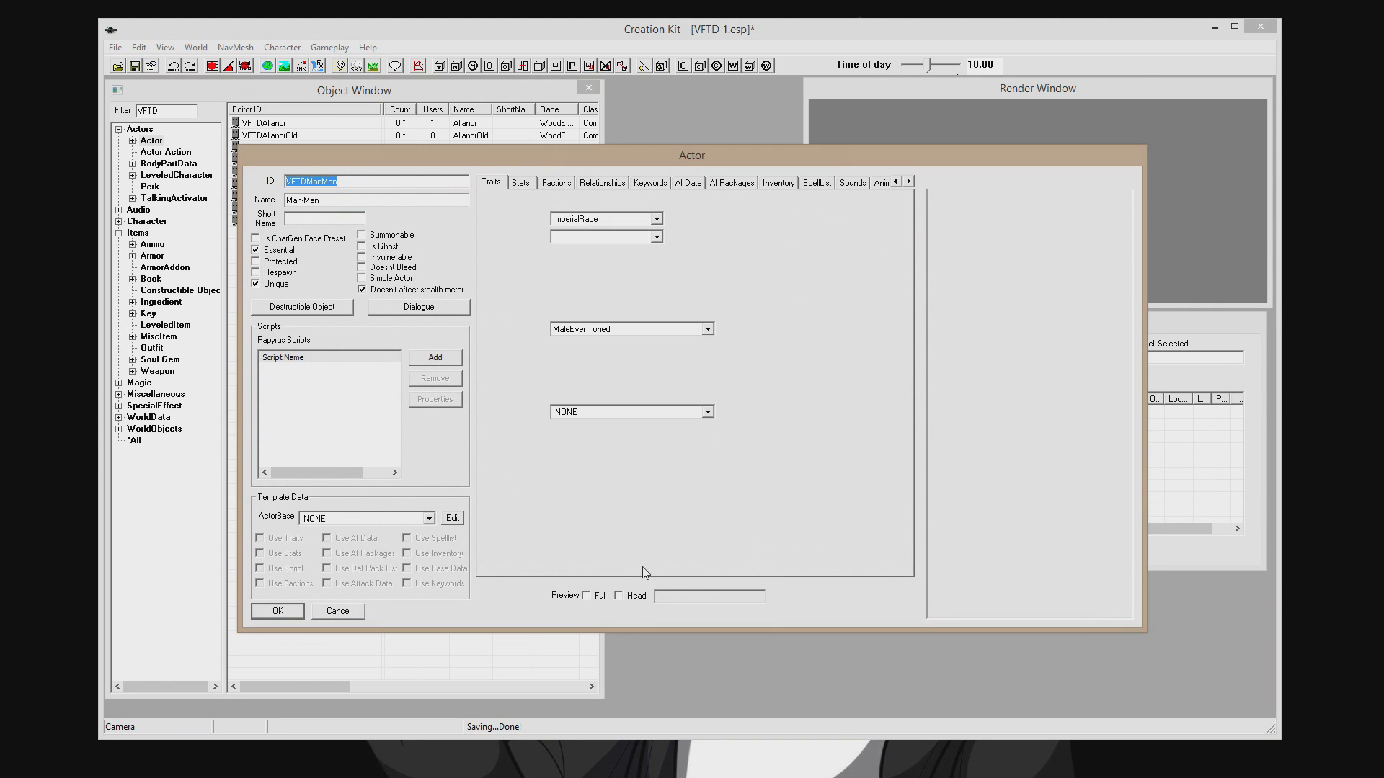
left_click(595, 597)
left_click_drag(958, 414, 980, 361)
scroll(997, 343, "up", 5)
scroll(988, 353, "down", 5)
scroll(1036, 408, "up", 5)
left_click_drag(1118, 433, 1144, 413)
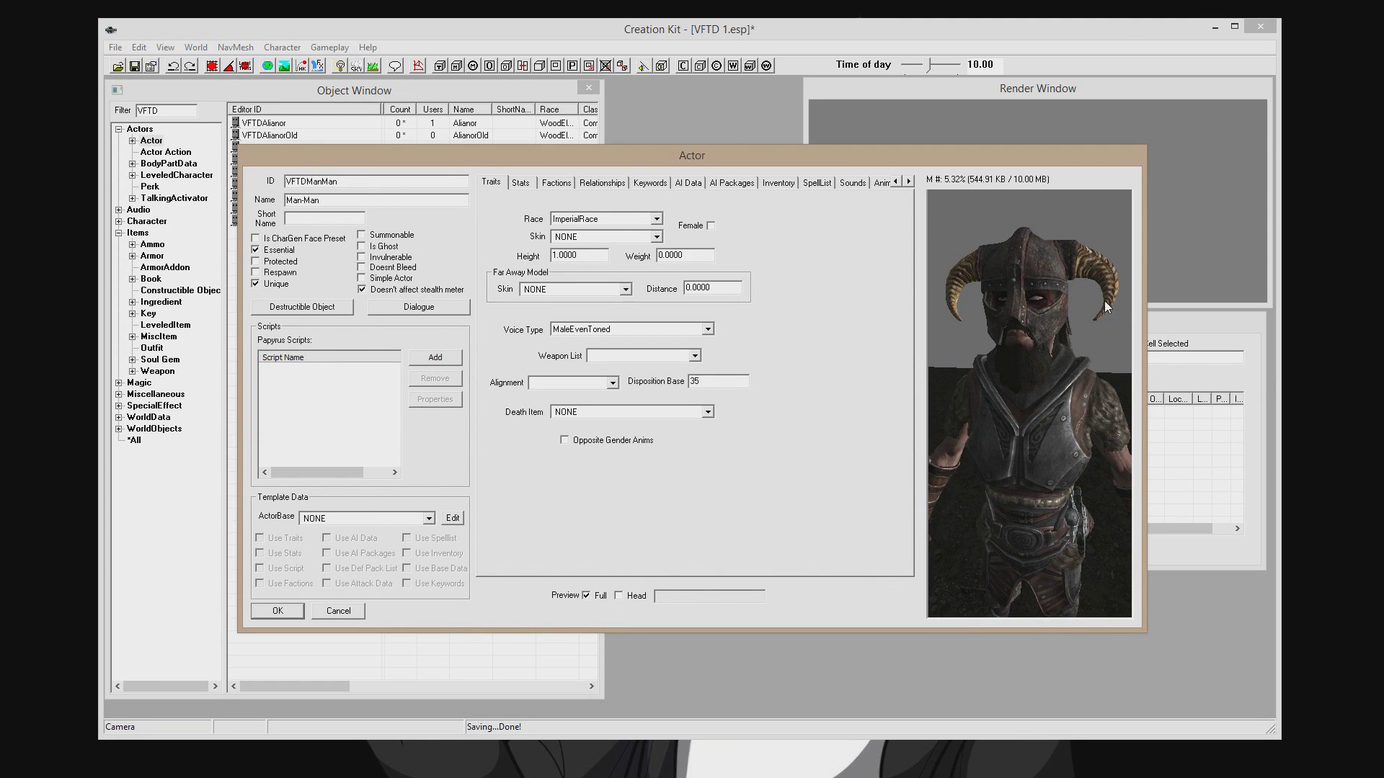
Review the actor's stats, factions, relationships, traits, keywords and AI data.
left_click(516, 186)
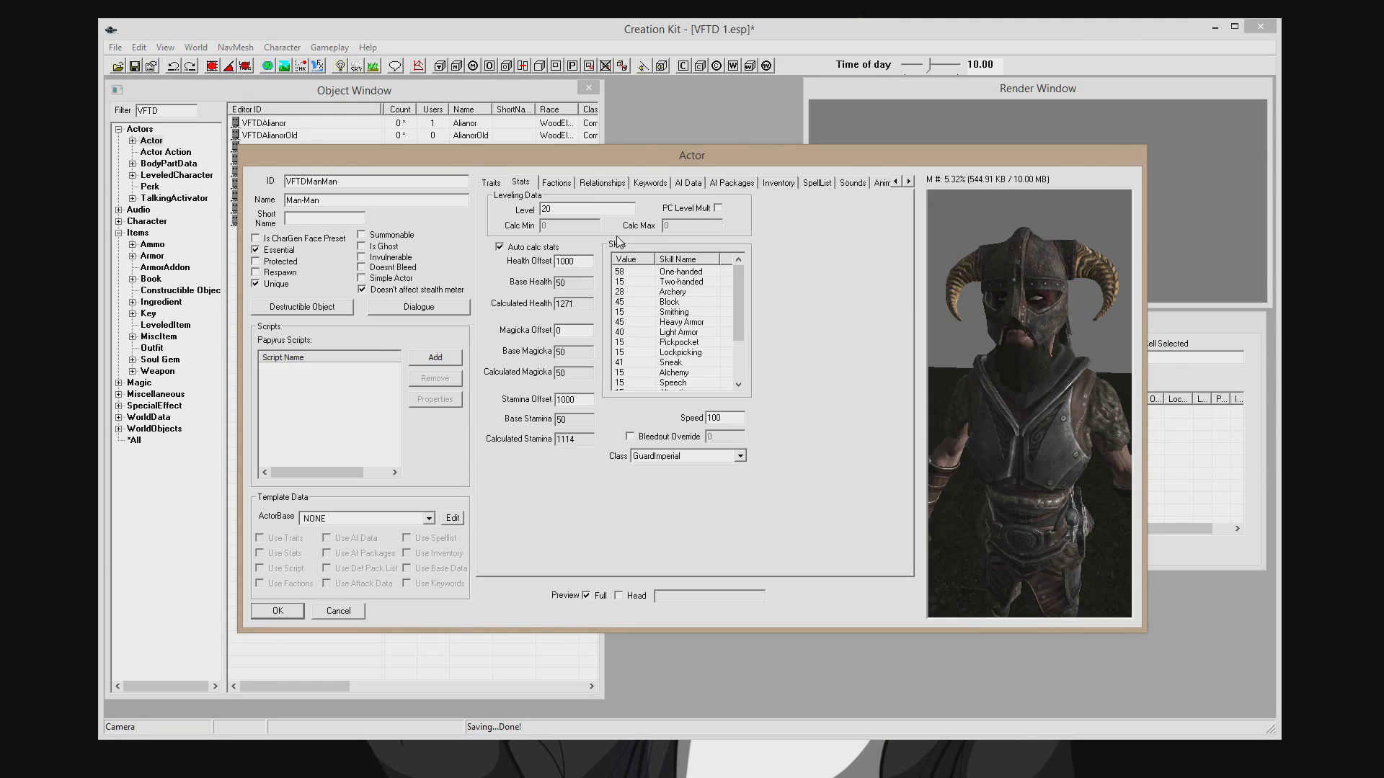
left_click(553, 188)
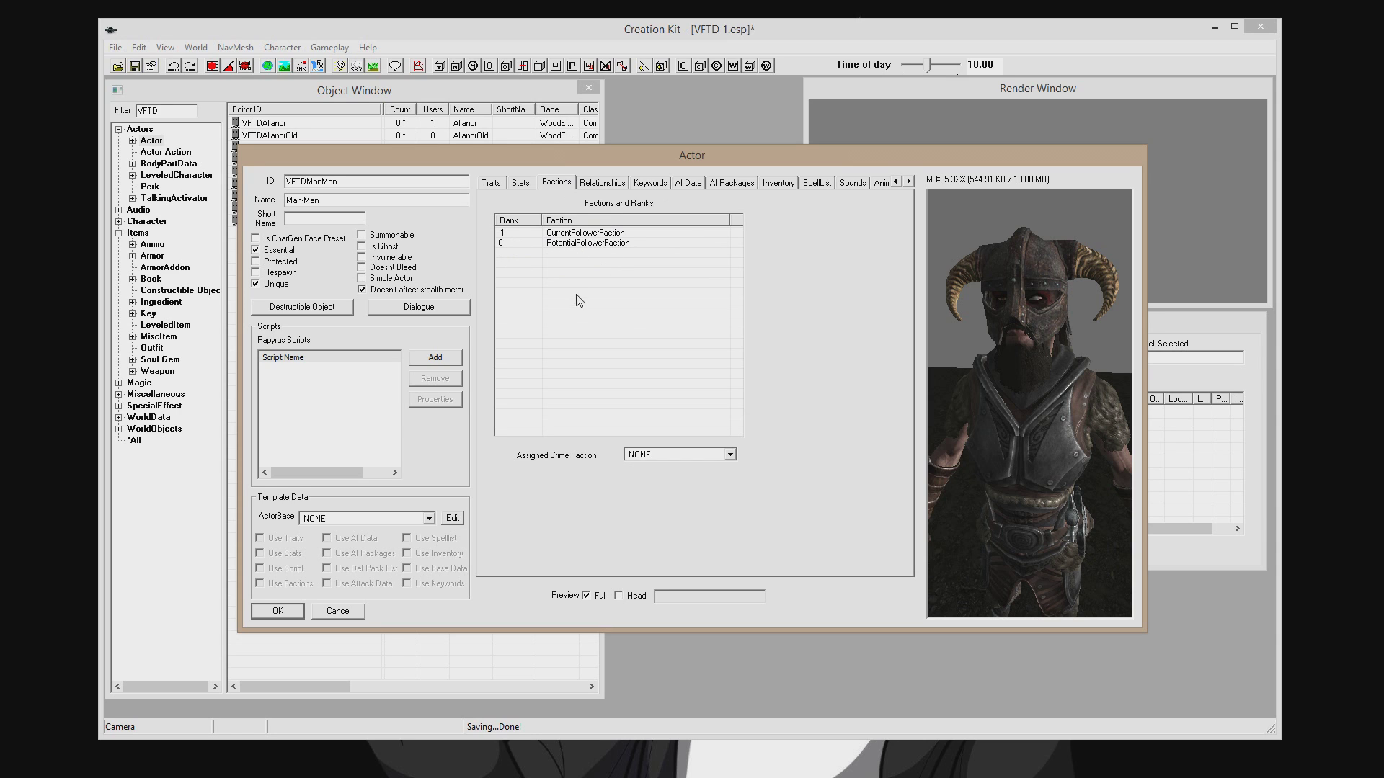
left_click(598, 186)
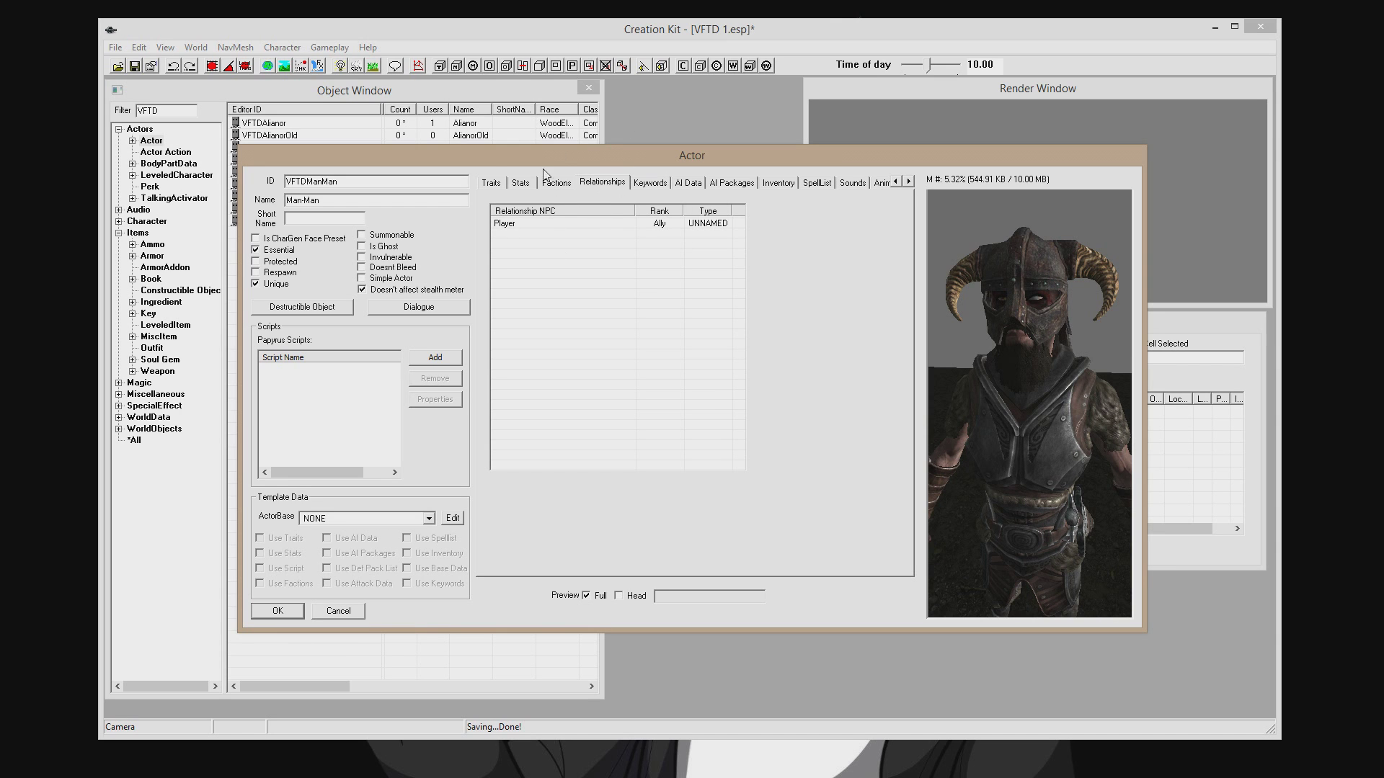
left_click(491, 184)
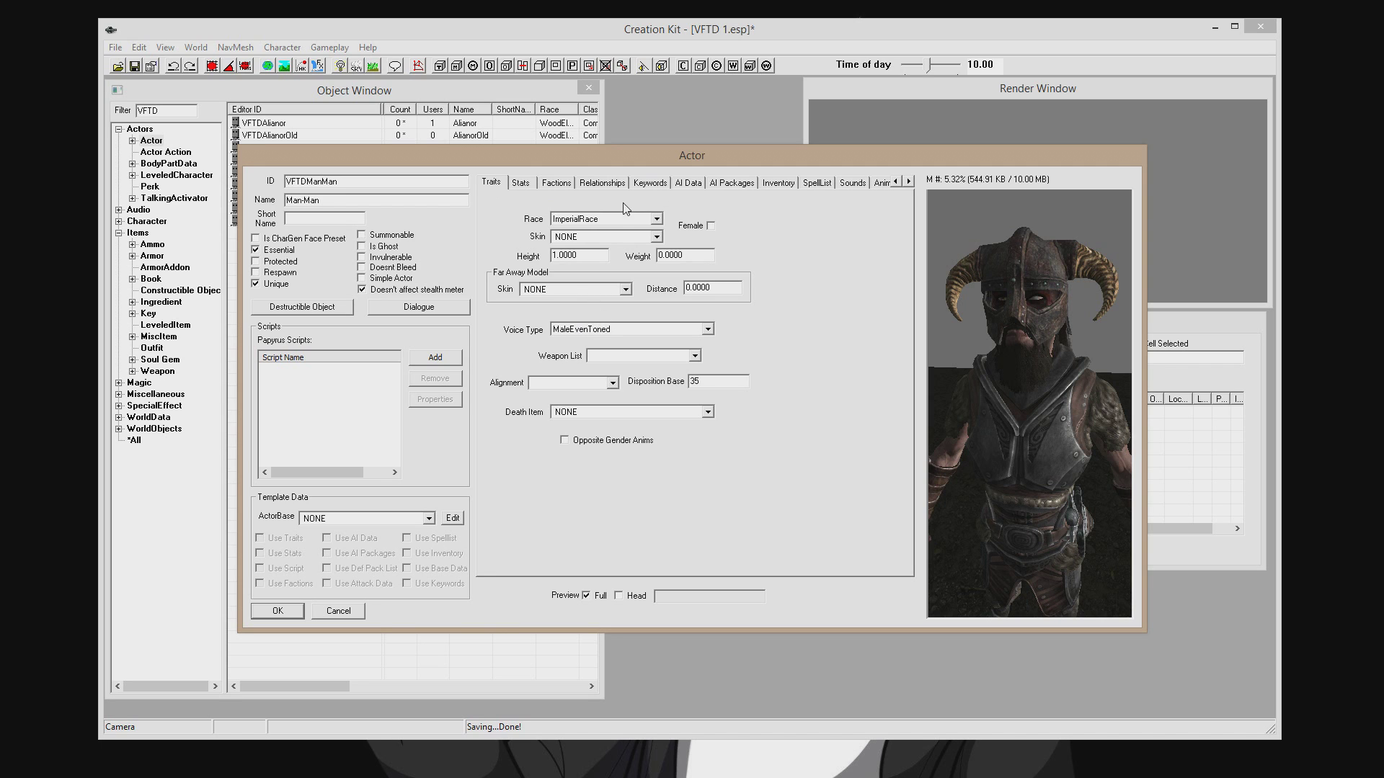
left_click(649, 183)
left_click(689, 183)
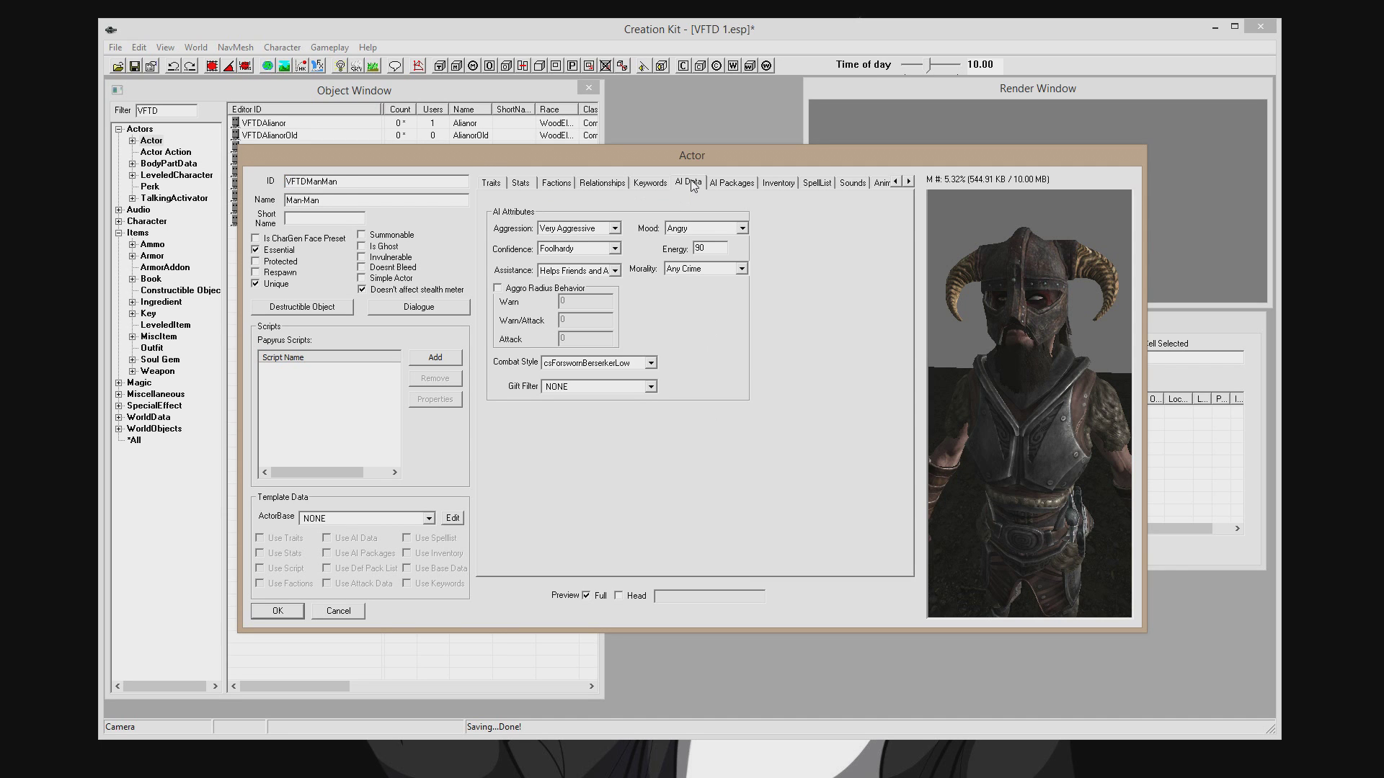
Review the combat style, mood, assistance and confidence choices in the actor's AI data, and its AI packages.
left_click(624, 364)
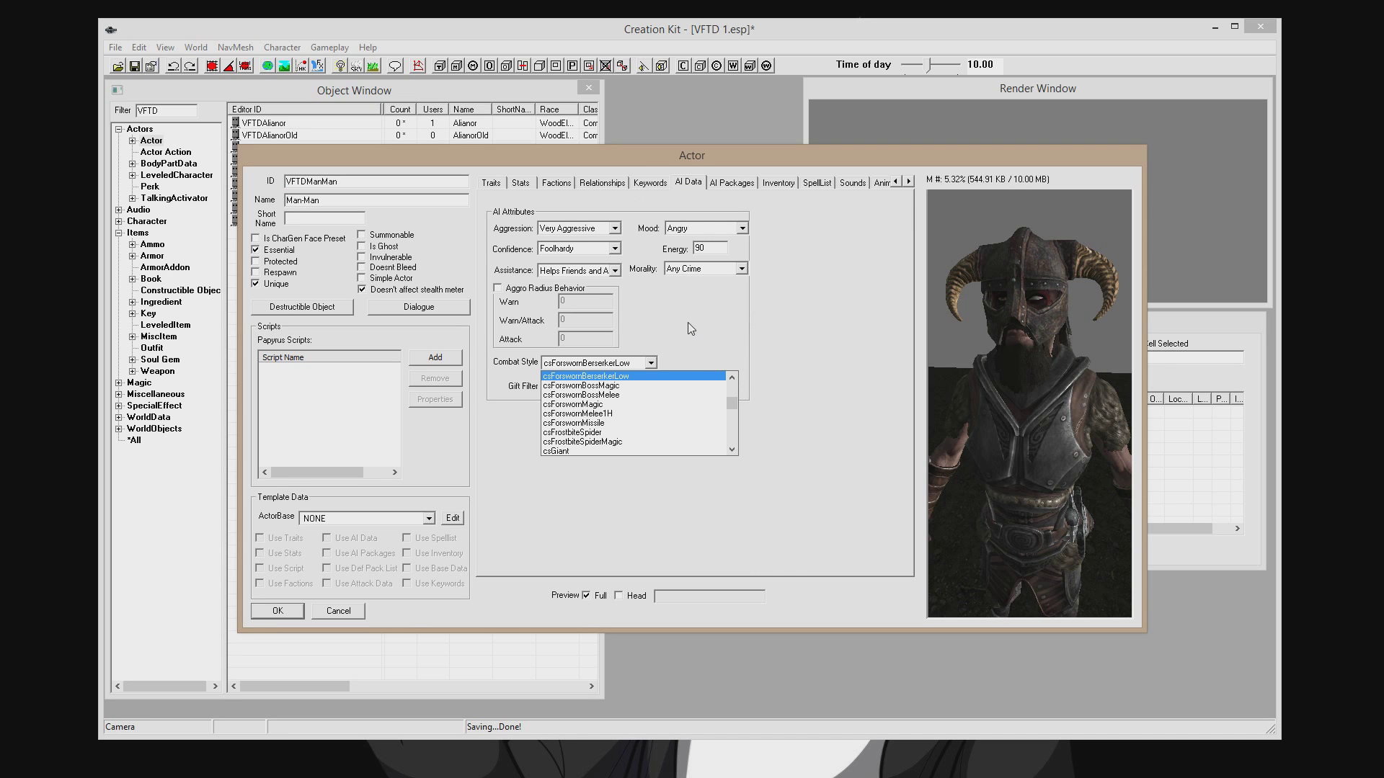
left_click(702, 227)
left_click(702, 228)
left_click(721, 237)
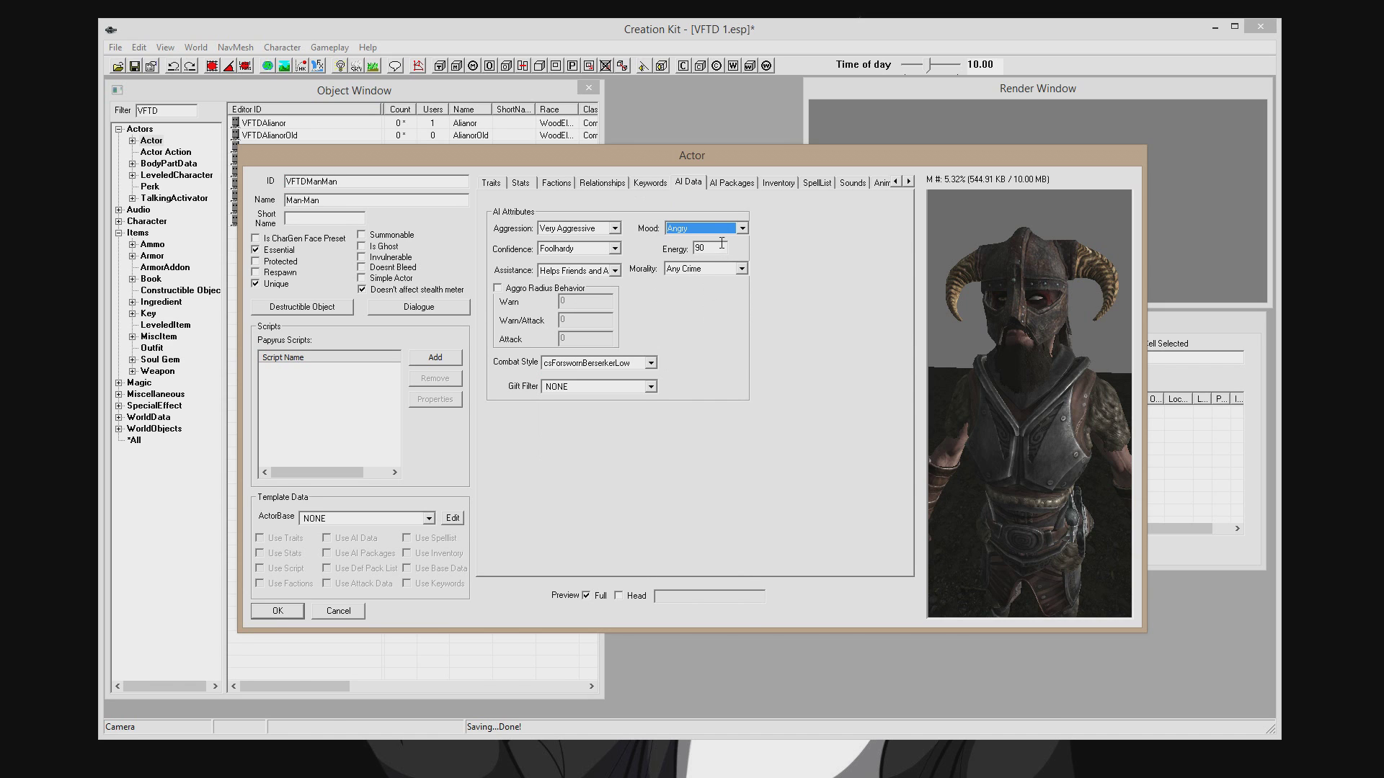
left_click(606, 273)
left_click(606, 272)
left_click(607, 248)
left_click(607, 248)
left_click(731, 183)
Add a new object to the actor's inventory and set it to Gold001.
left_click(777, 182)
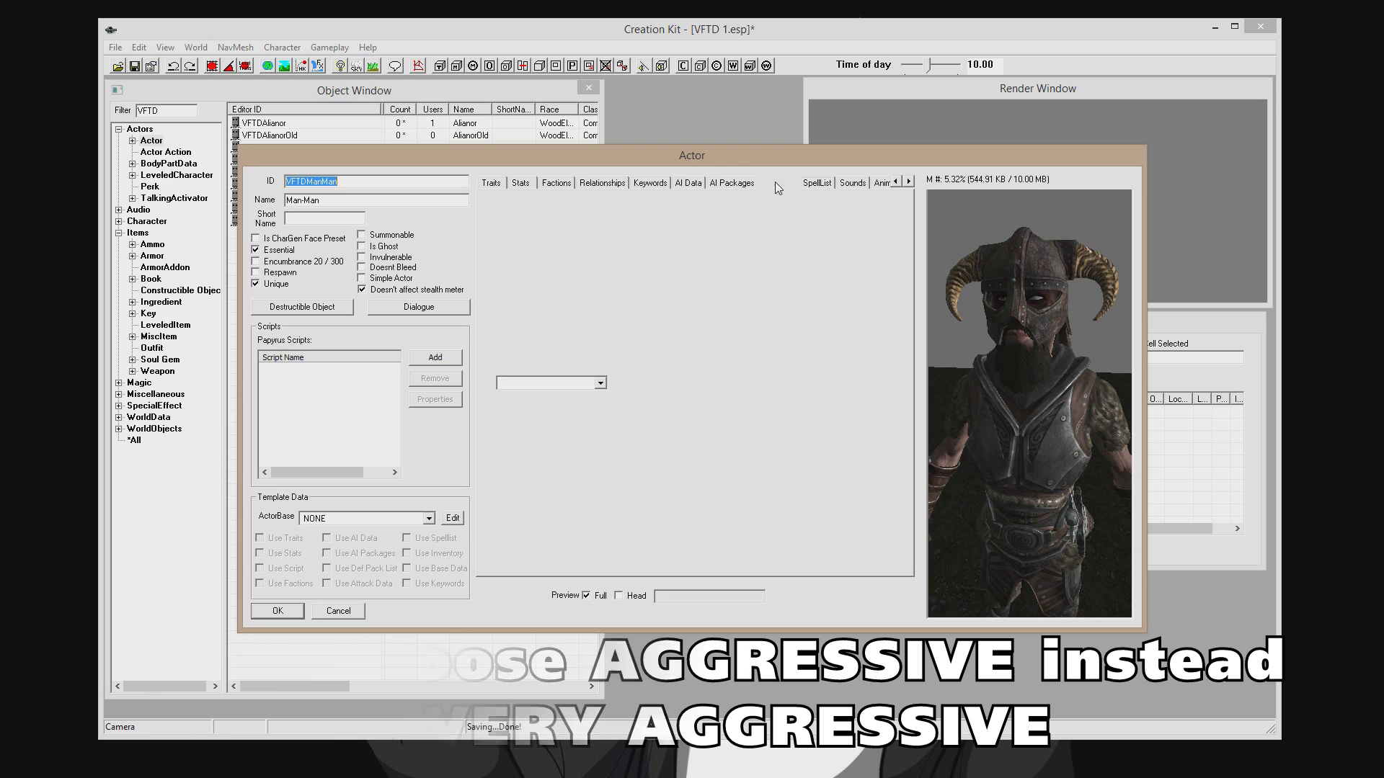
left_click(909, 182)
left_click(909, 182)
left_click(910, 182)
left_click(910, 182)
left_click(909, 182)
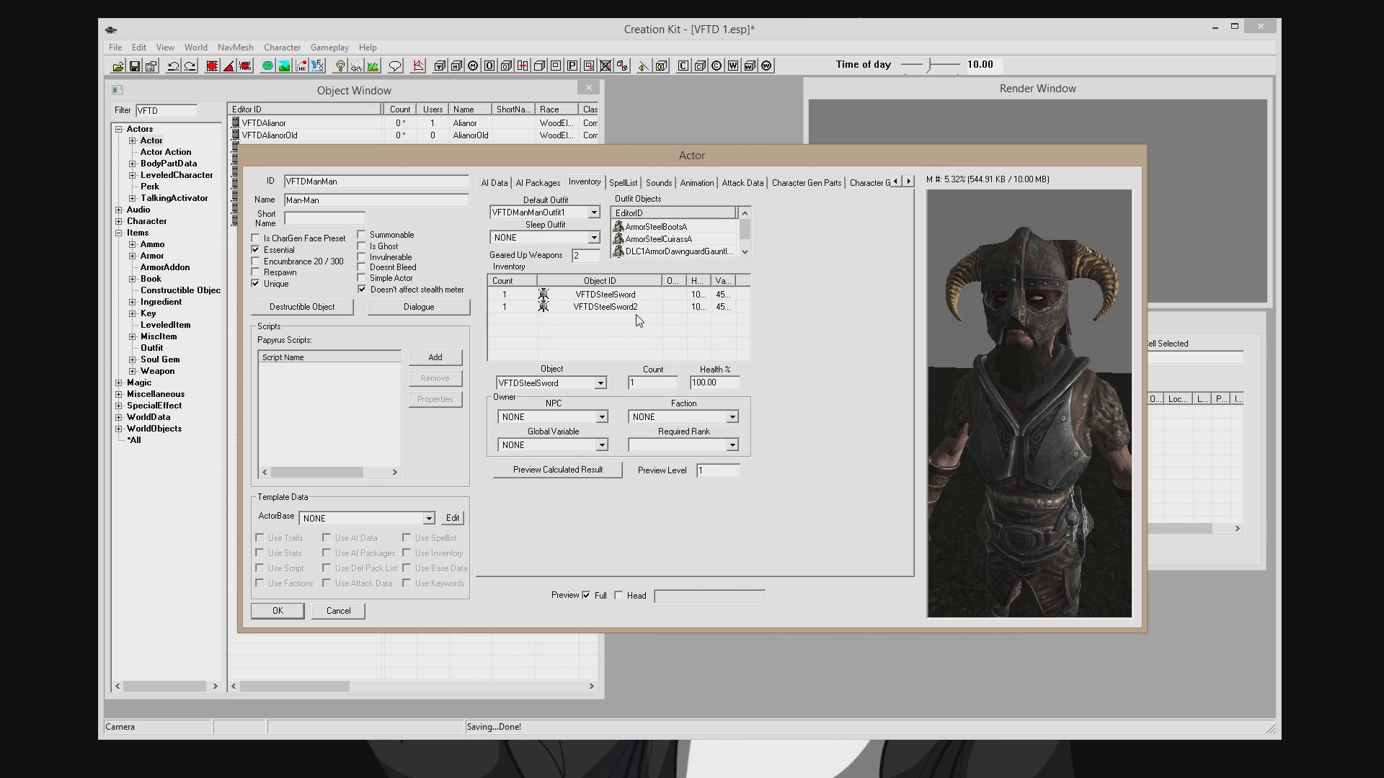
right_click(581, 328)
left_click(601, 335)
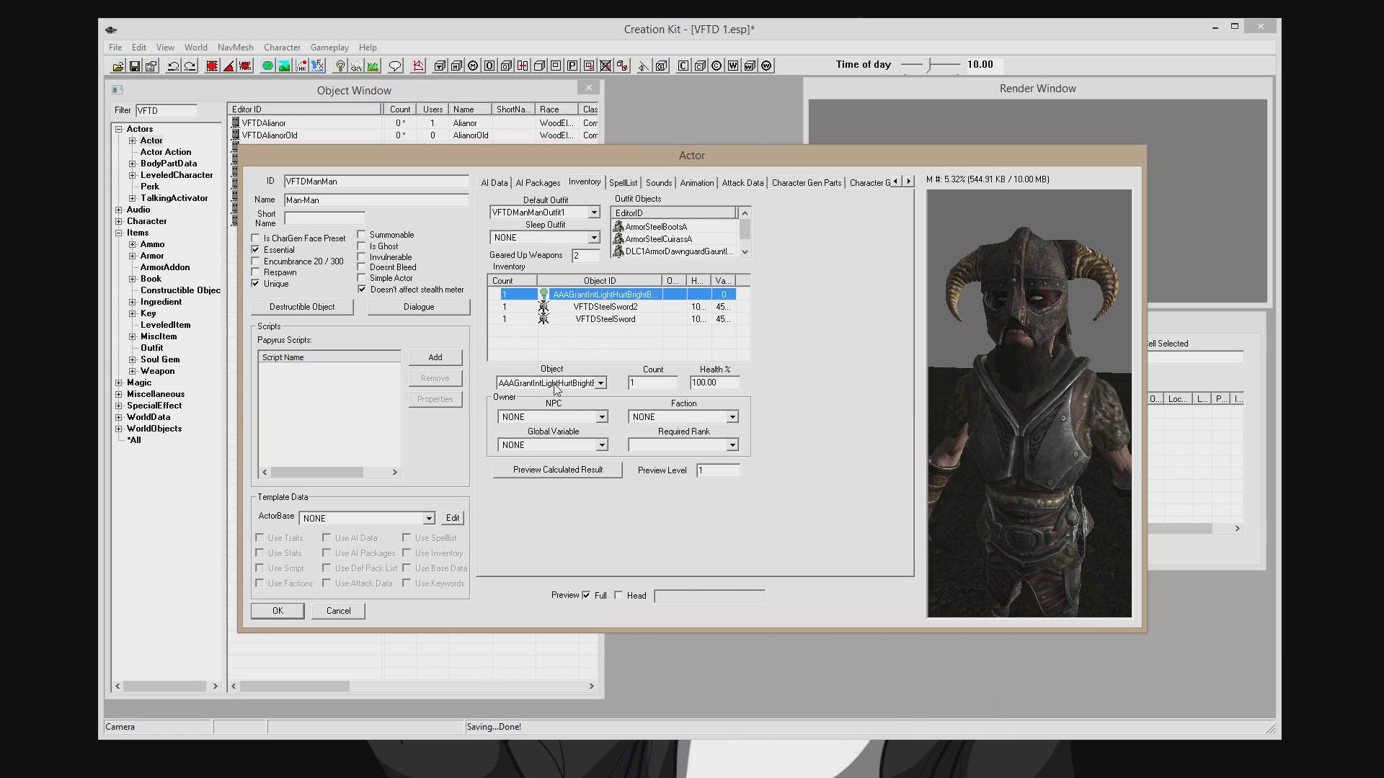
left_click(556, 387)
type("gold")
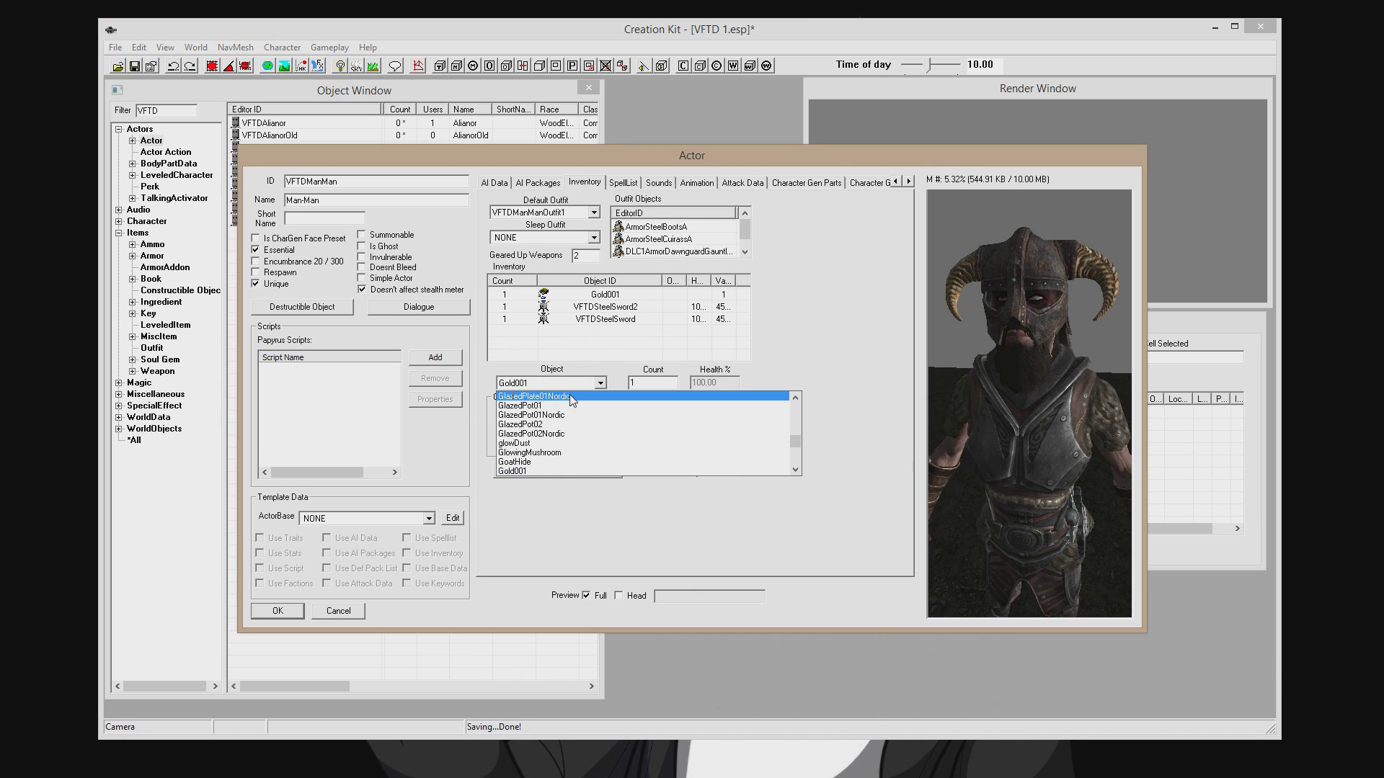
left_click(611, 351)
left_click(591, 295)
left_click(570, 383)
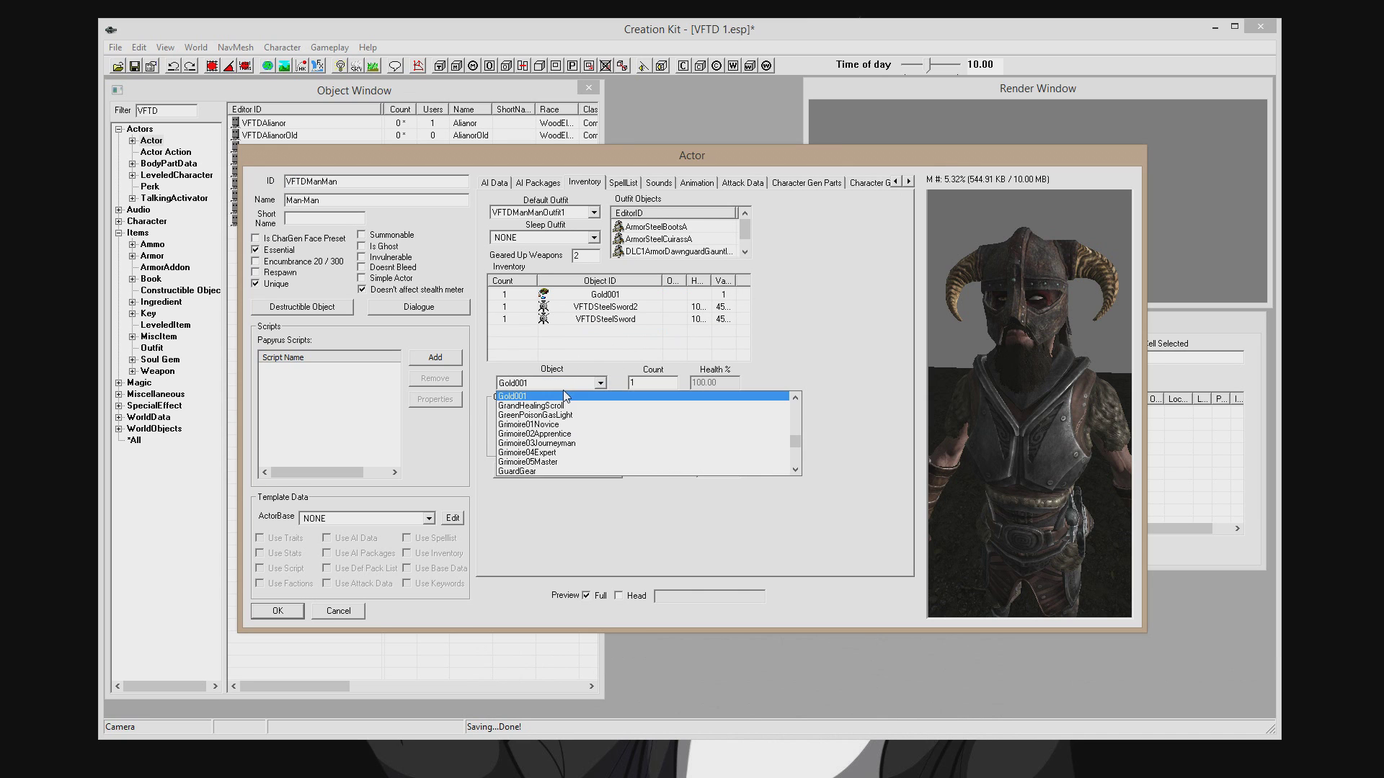
left_click(555, 391)
Set the count of Gold001 in the inventory to 9001.
left_click(650, 382)
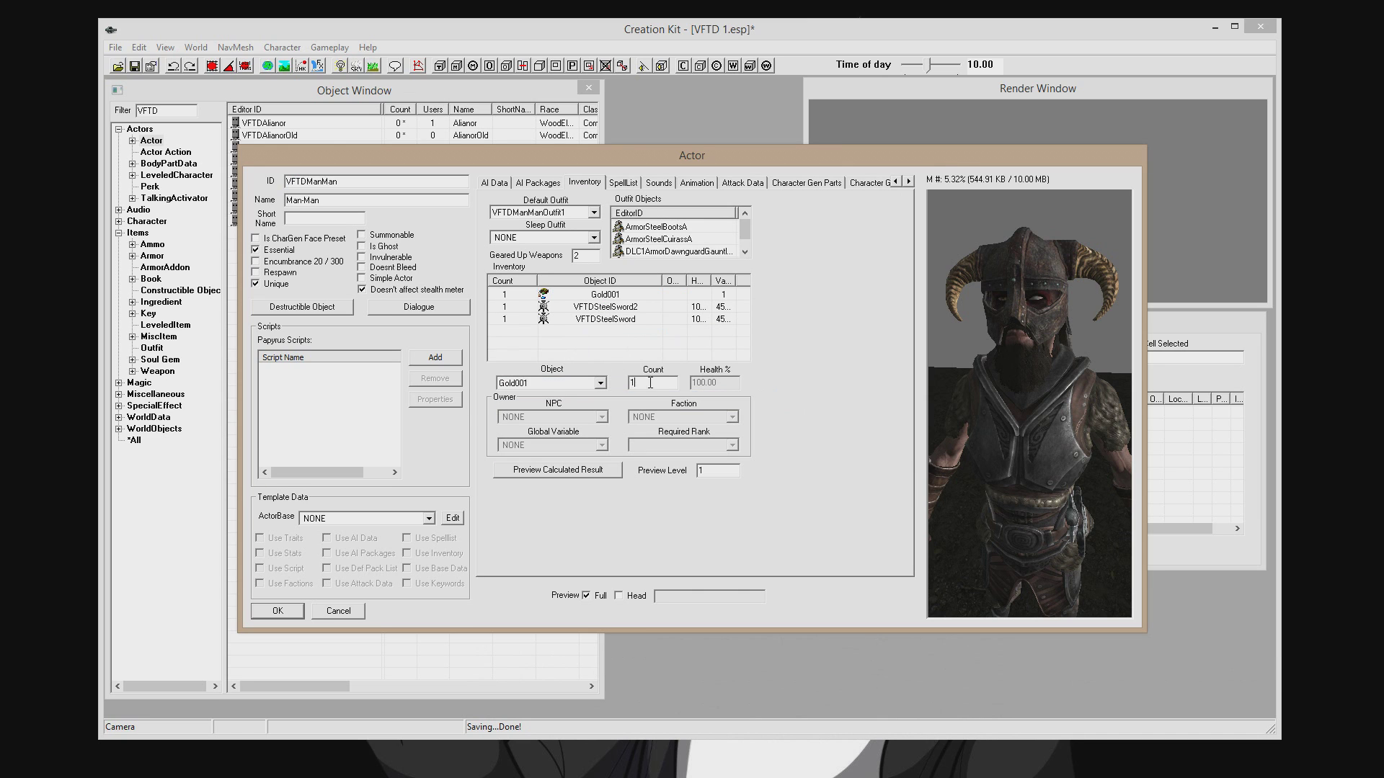
left_click(619, 343)
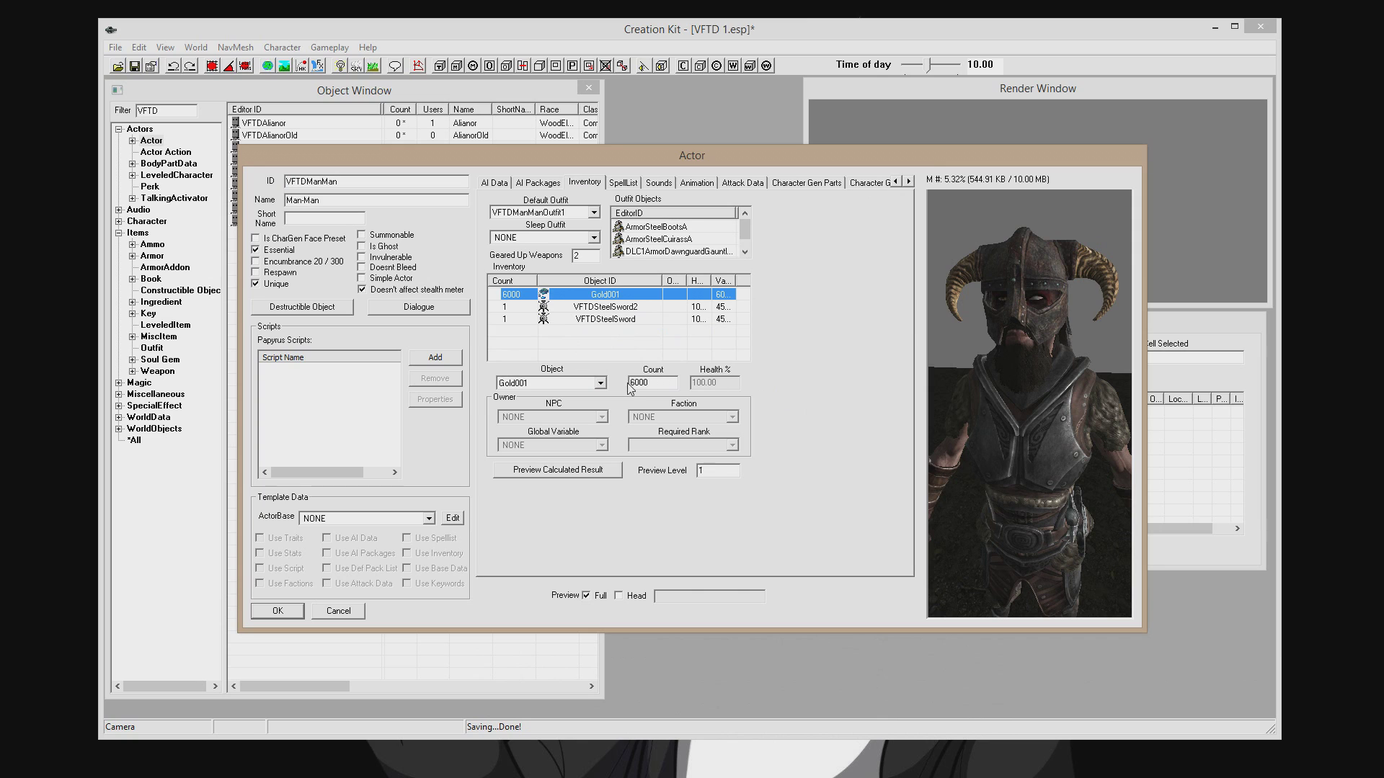
key("Tab")
type("9001")
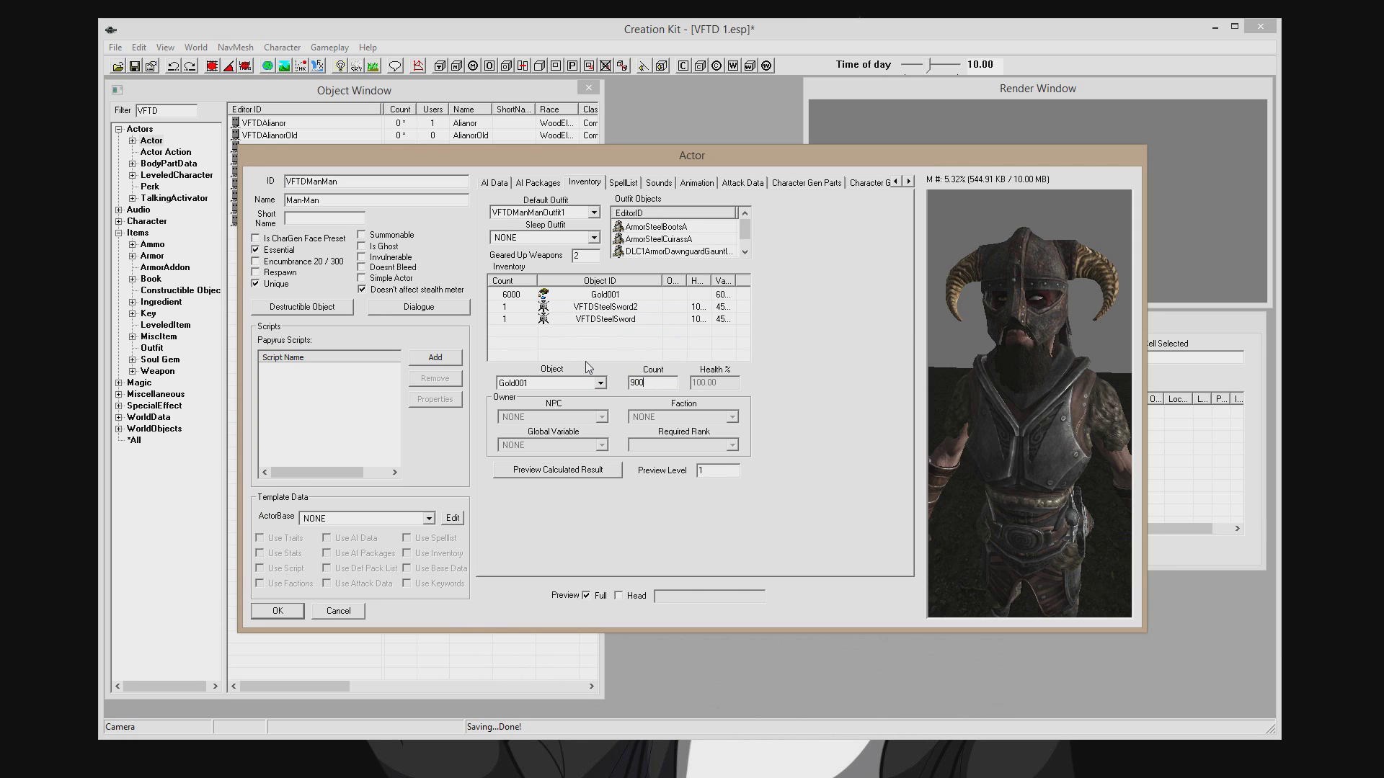
key("Return")
left_click(606, 352)
Add another object to the actor's inventory and set it to LootBanditArmor100.
left_click(910, 181)
left_click(910, 181)
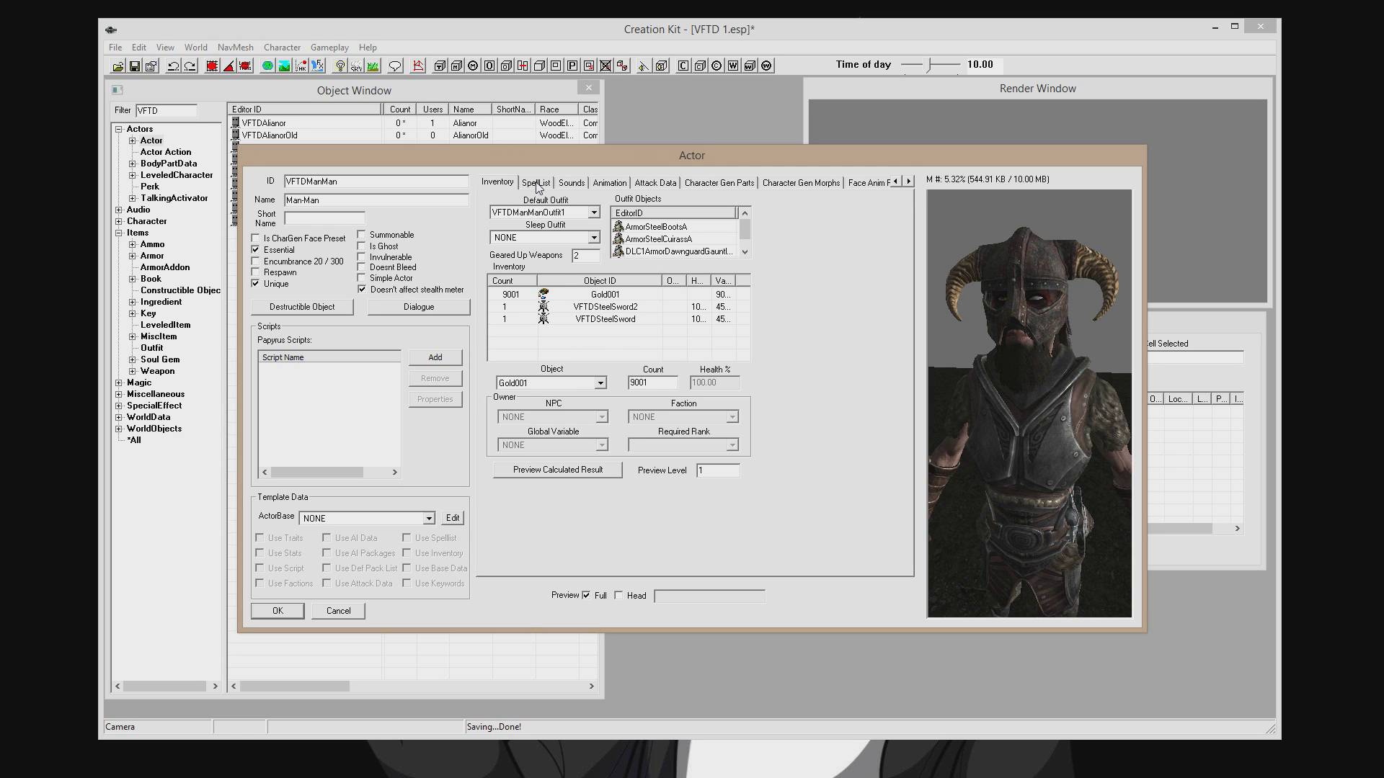
right_click(595, 342)
left_click(610, 349)
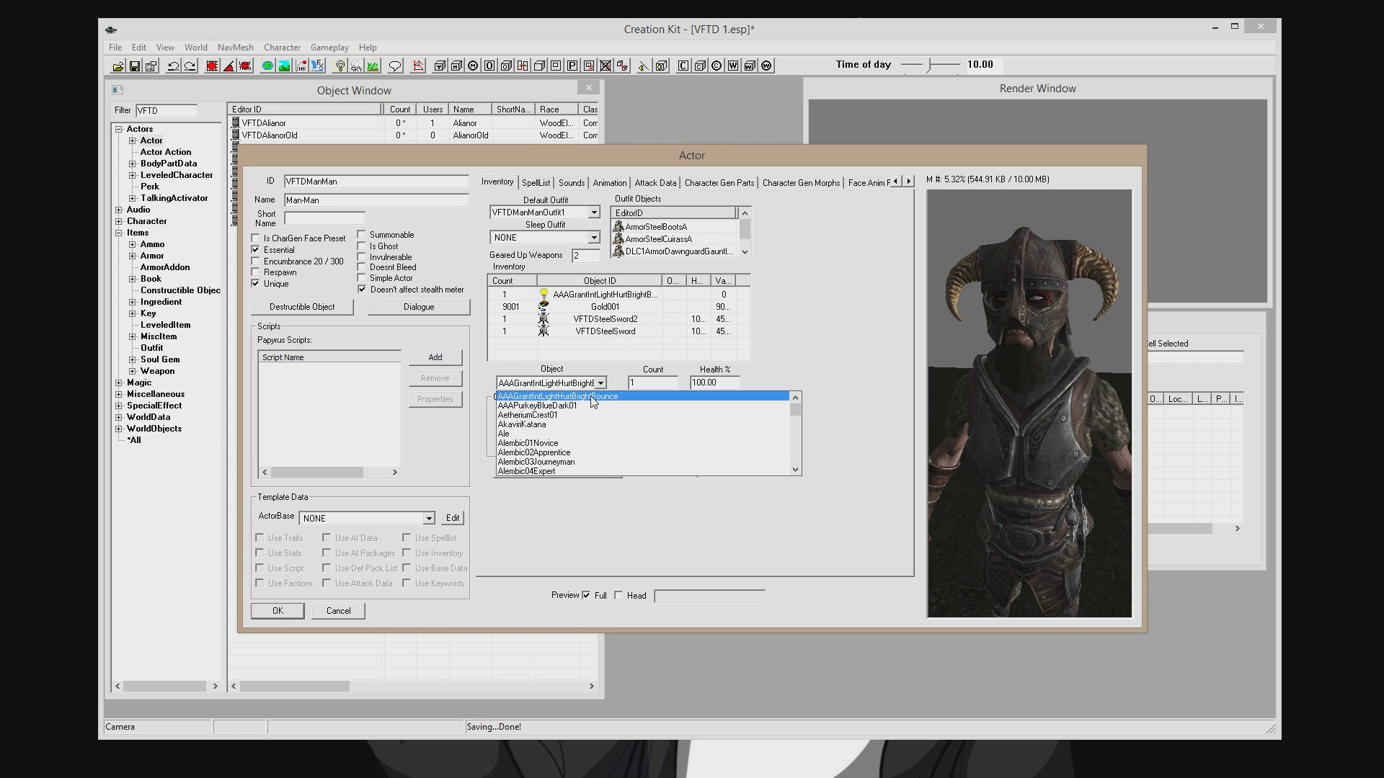
type("loot")
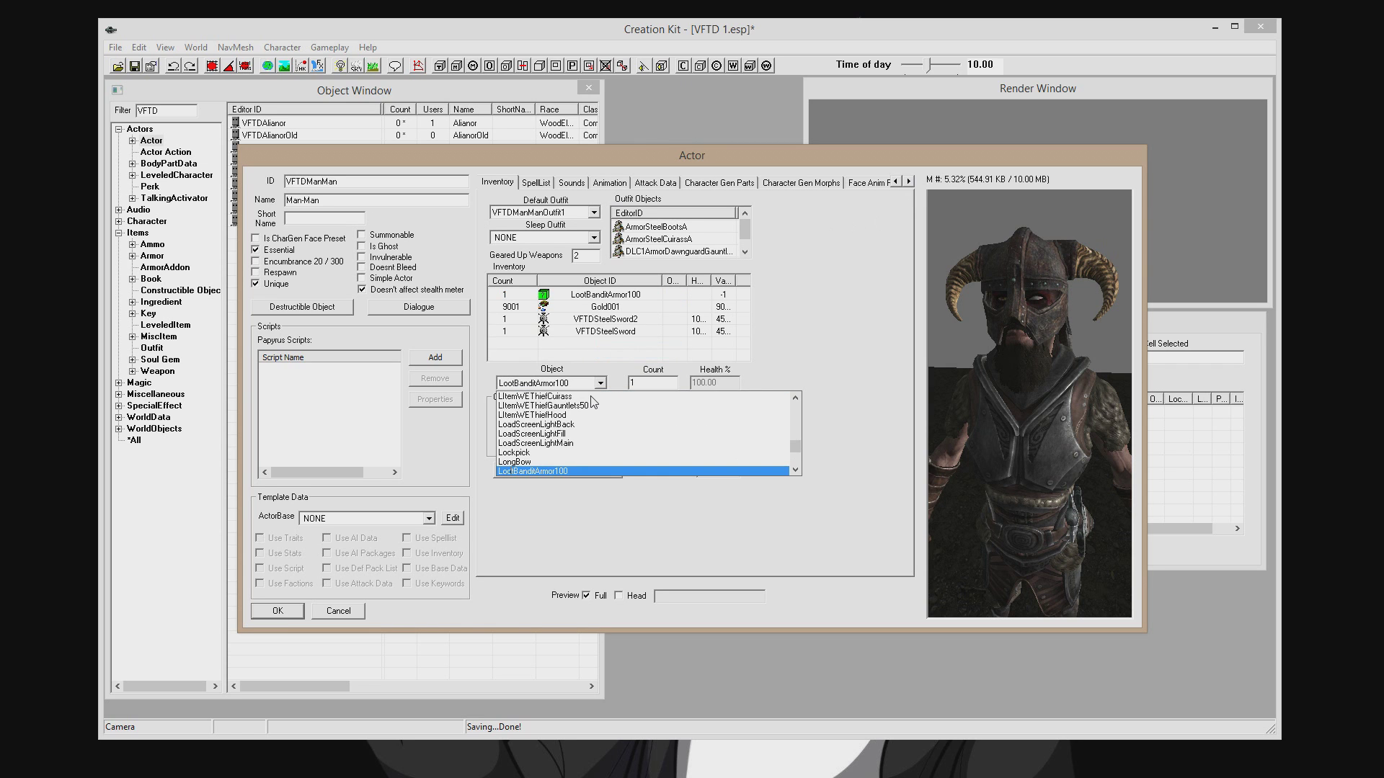
scroll(586, 460, "down", 2)
left_click(564, 442)
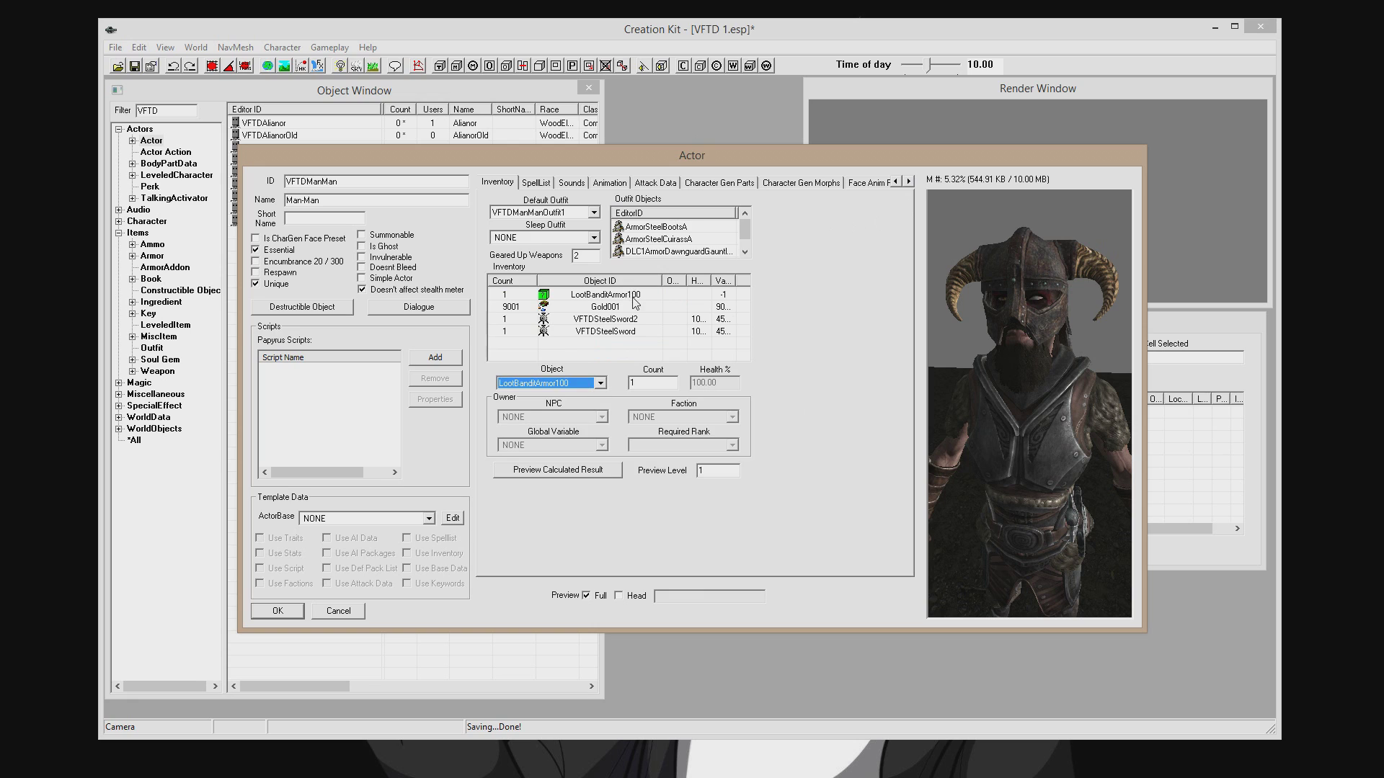
left_click(633, 297)
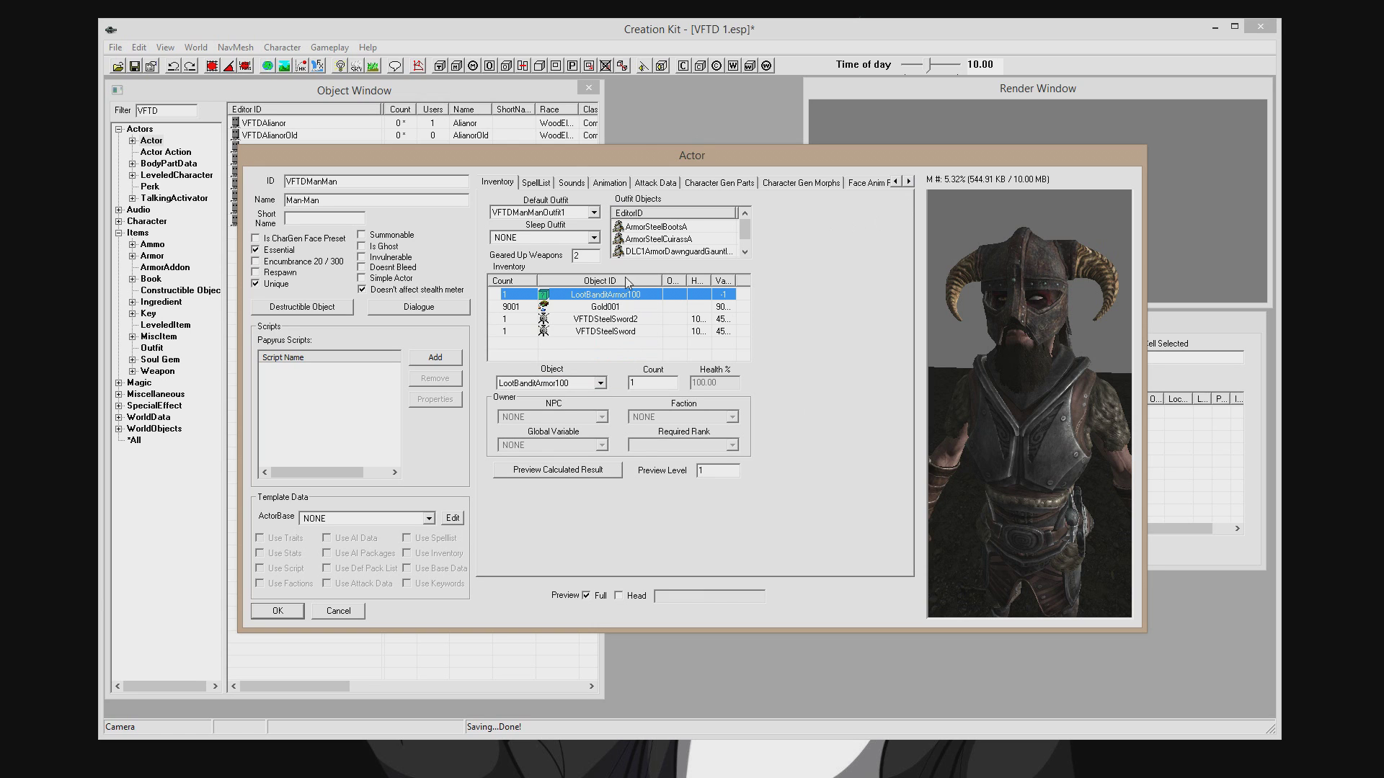
Review the actor's spell list, sounds, animations, attack data, character gen parts and morphs, and face animation preview.
left_click(536, 183)
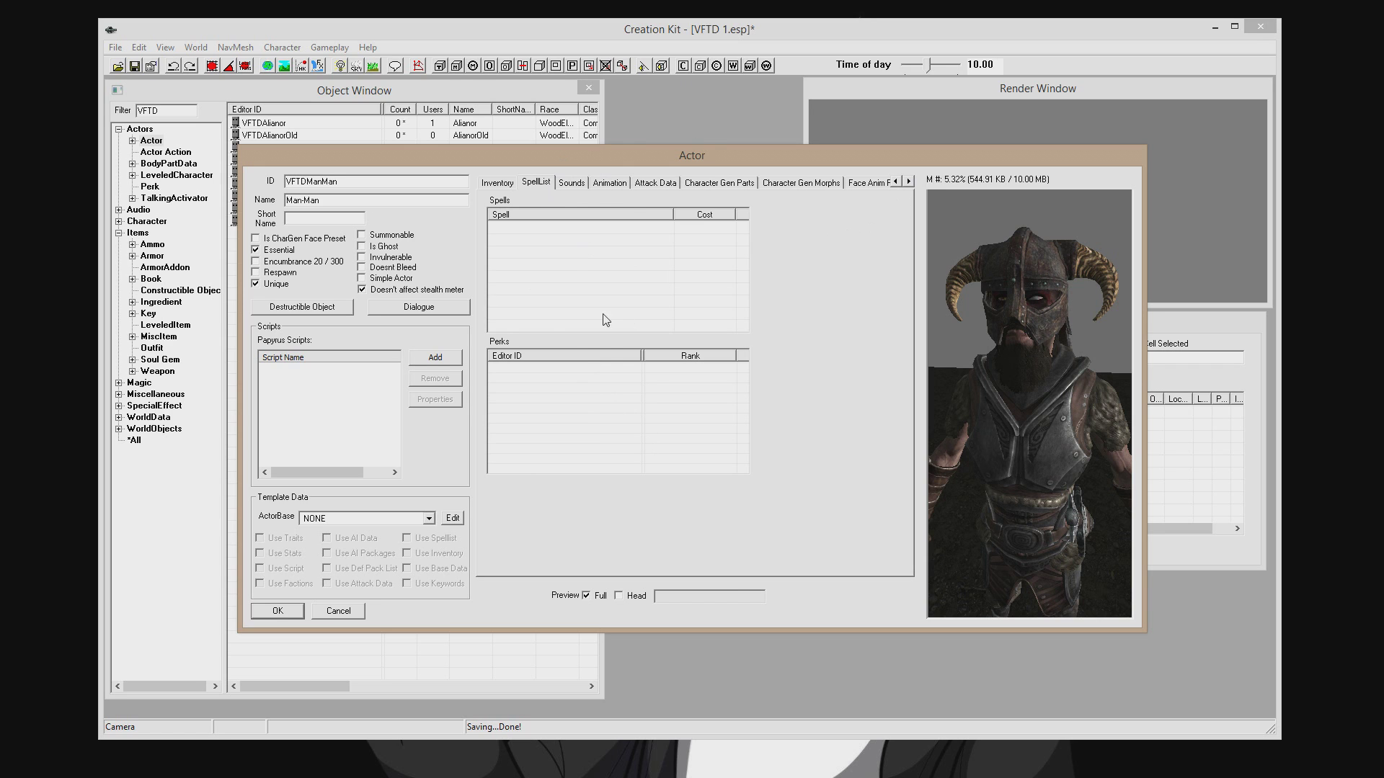
left_click(574, 183)
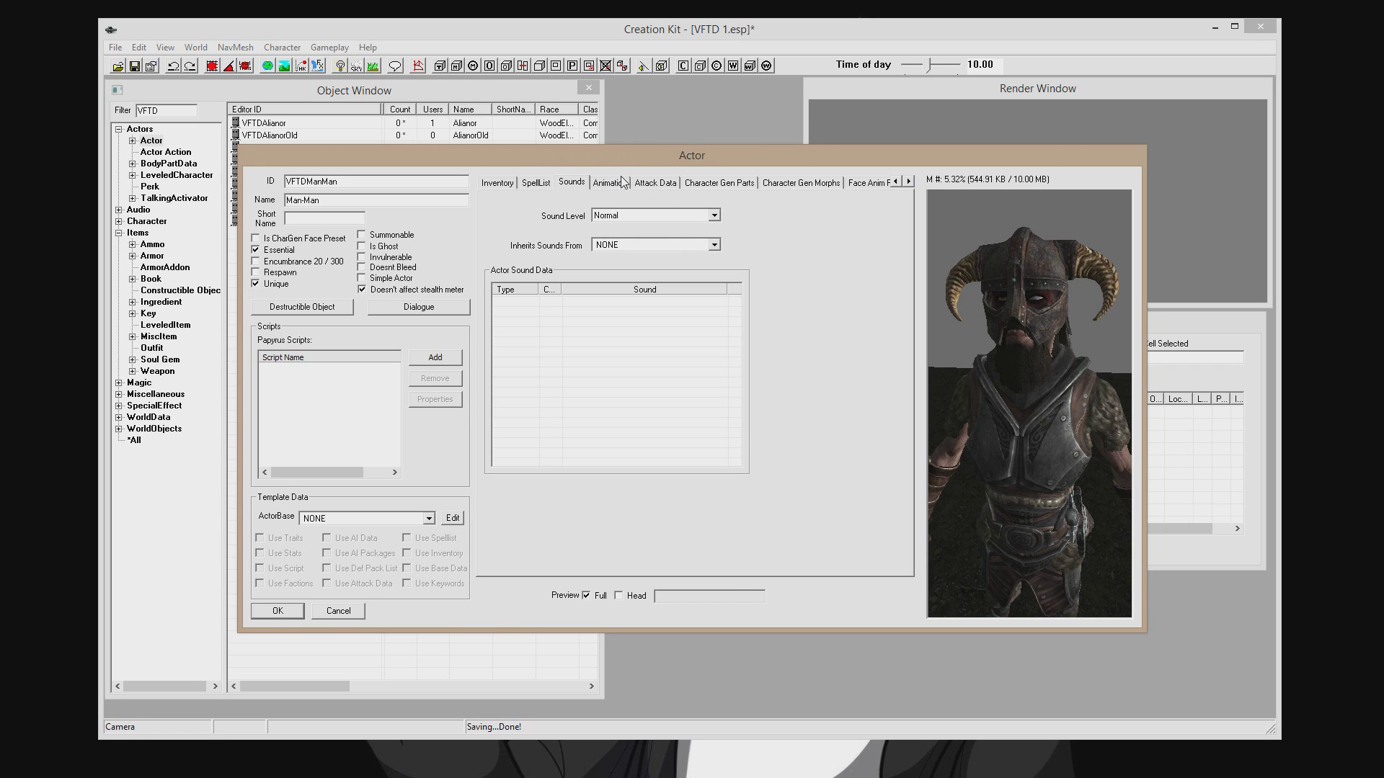
left_click(612, 183)
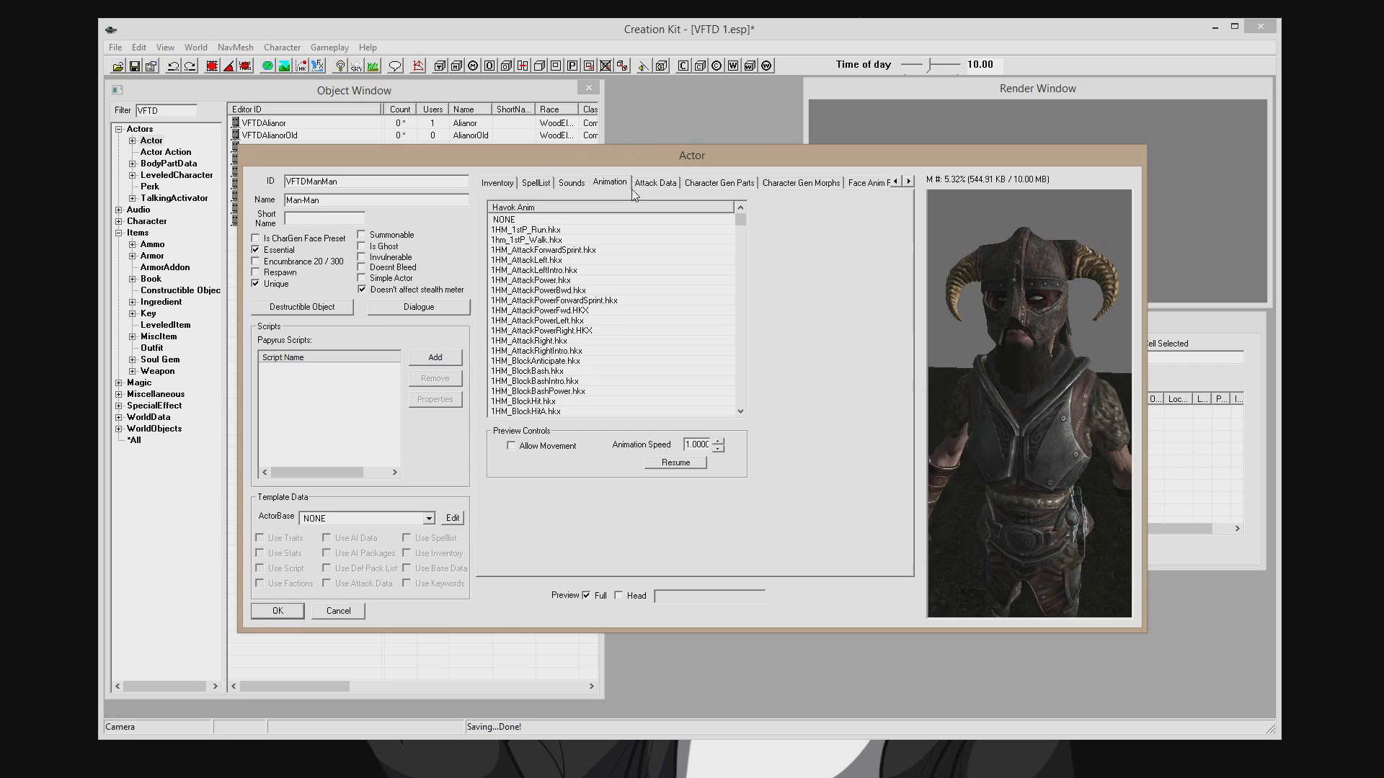
left_click(645, 184)
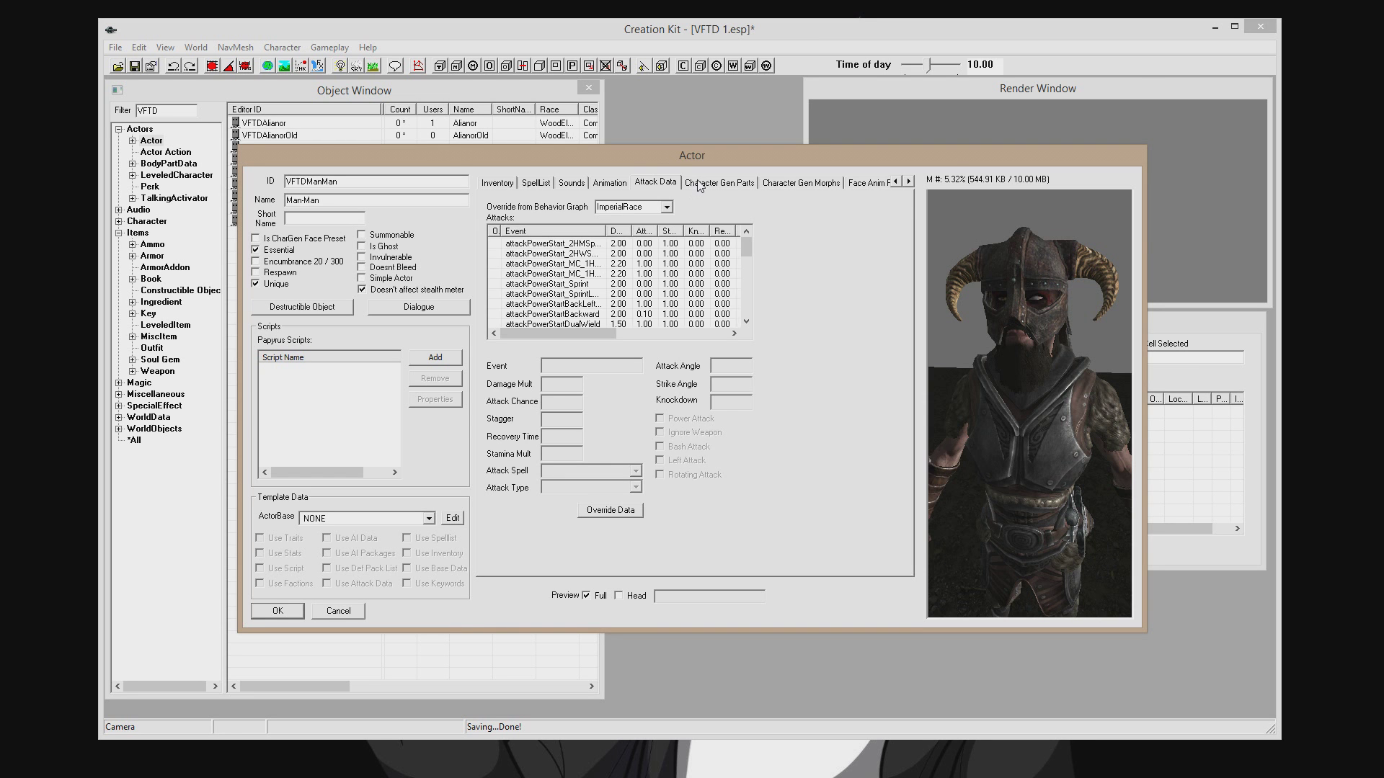
left_click(699, 183)
left_click(909, 181)
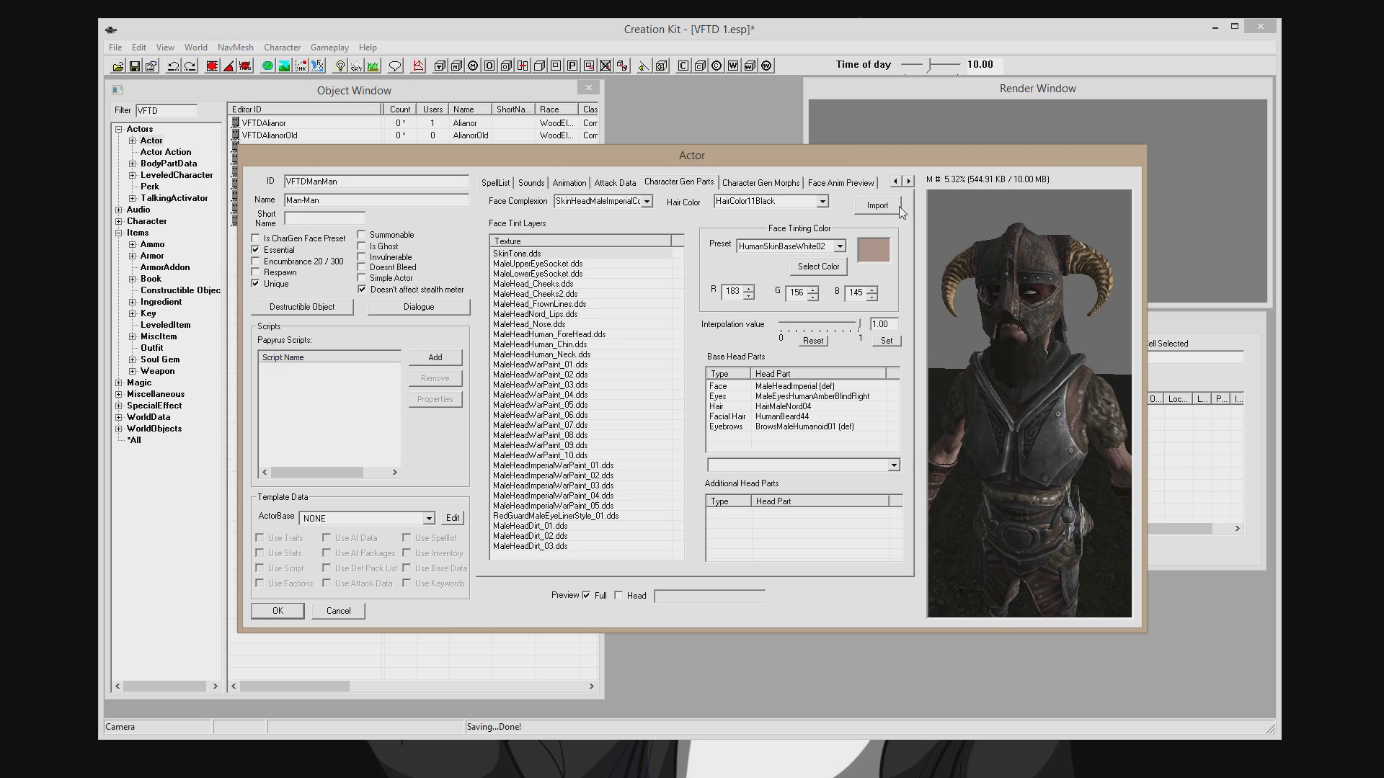
left_click(745, 185)
left_click(677, 183)
left_click(852, 182)
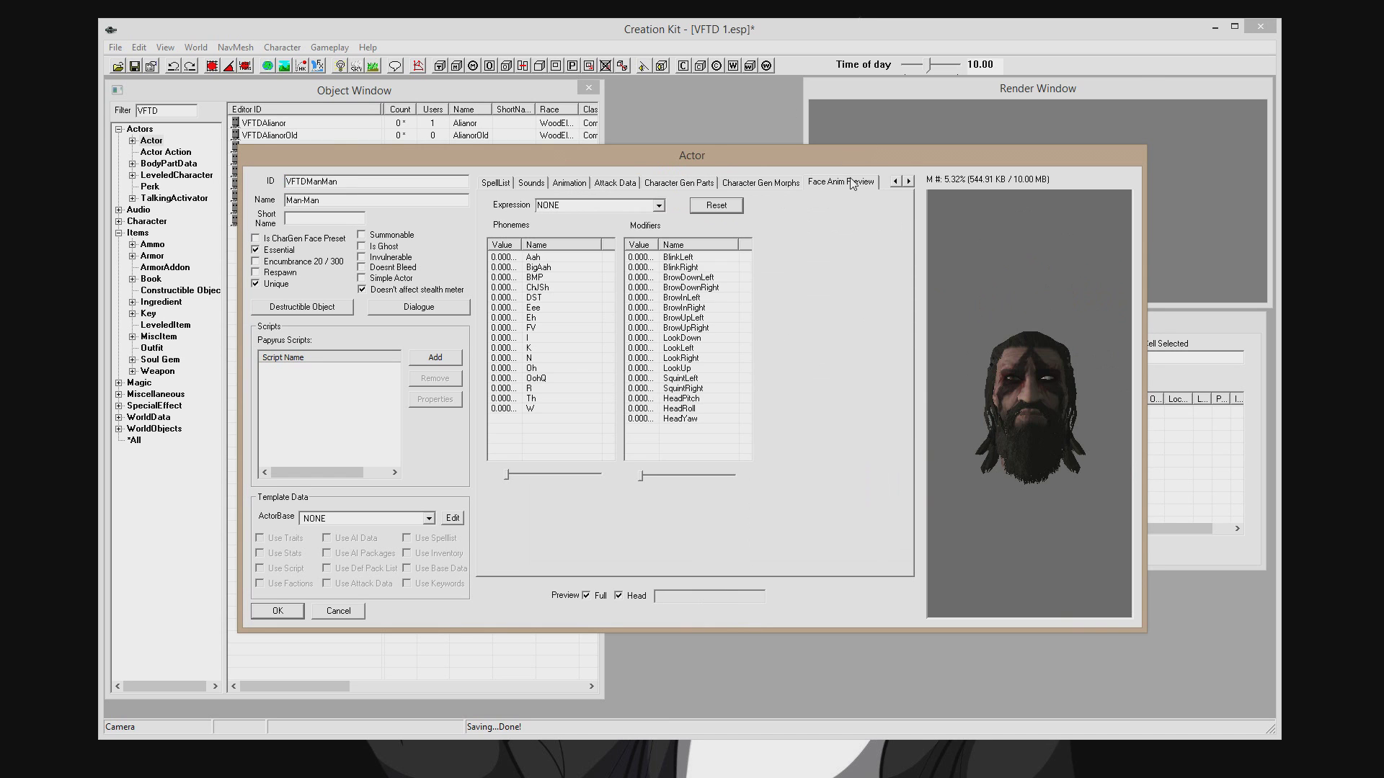
Preview dialogue expressions including DialogueSurprise on the enlarged head, and save the actor's settings.
scroll(1047, 431, "up", 5)
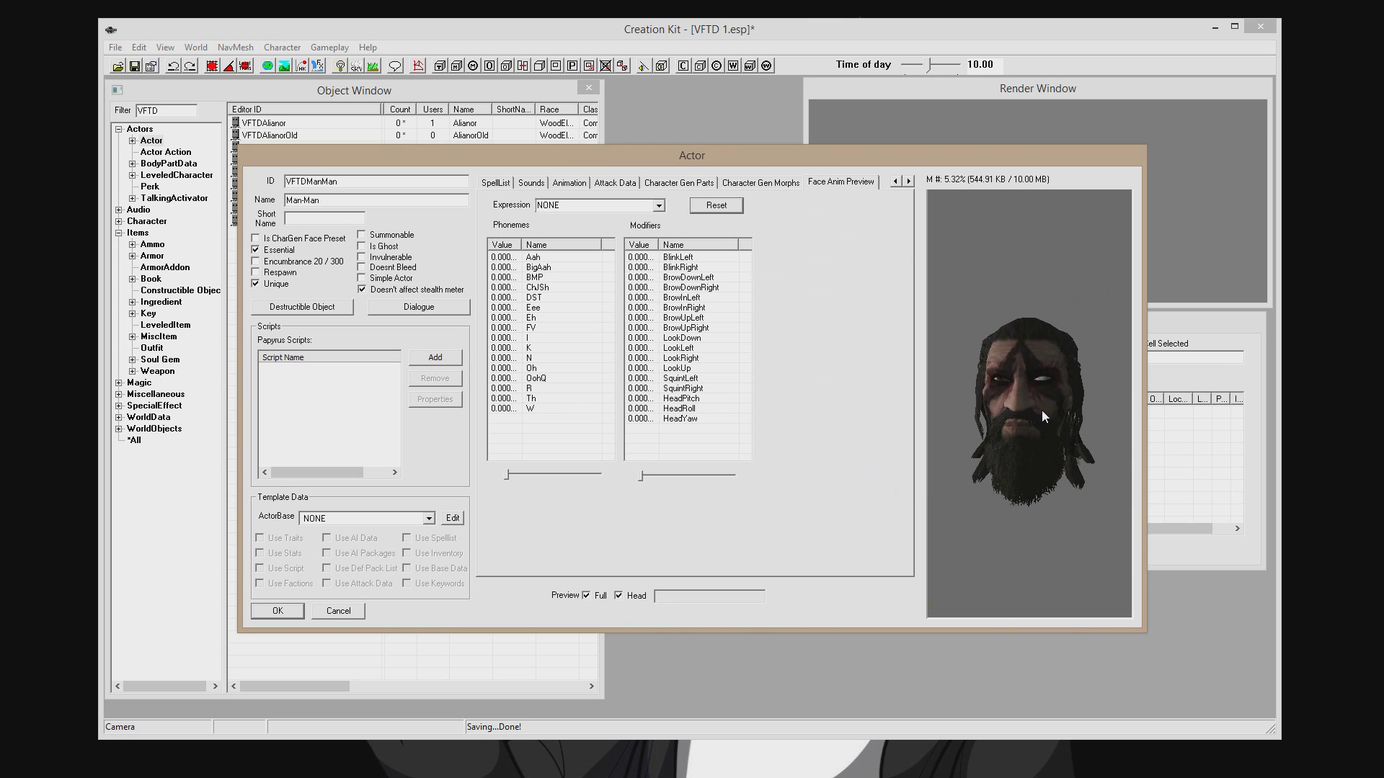
left_click(658, 206)
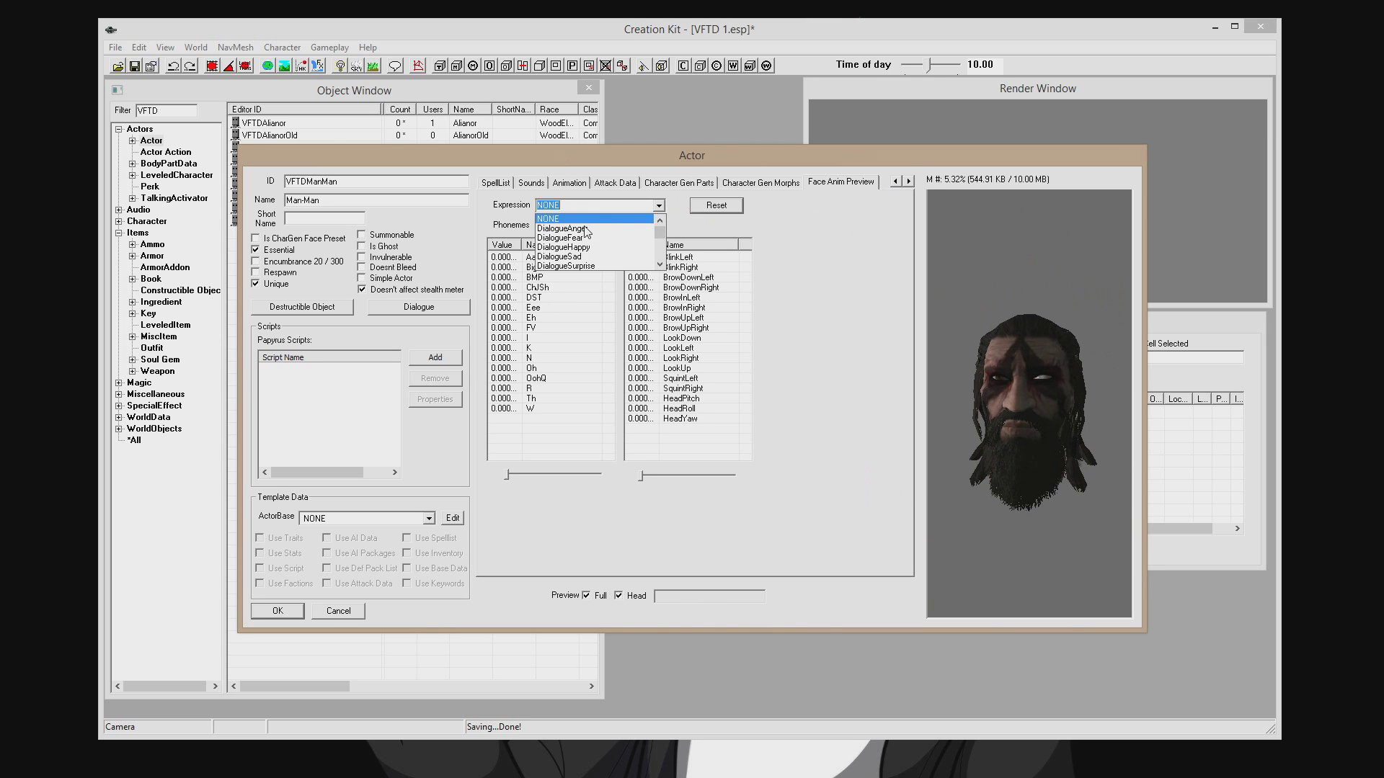
left_click(586, 235)
left_click(658, 207)
left_click(609, 258)
left_click(1047, 392)
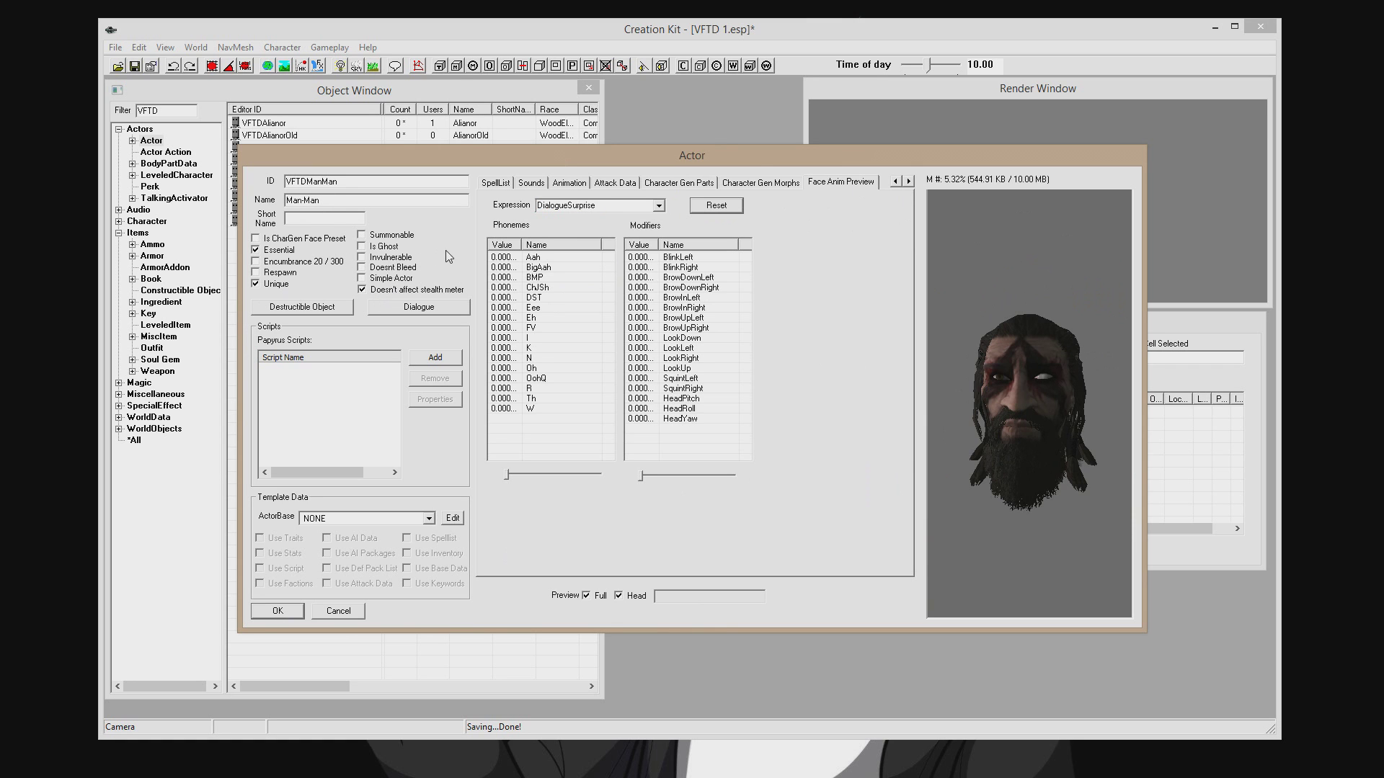
left_click(280, 613)
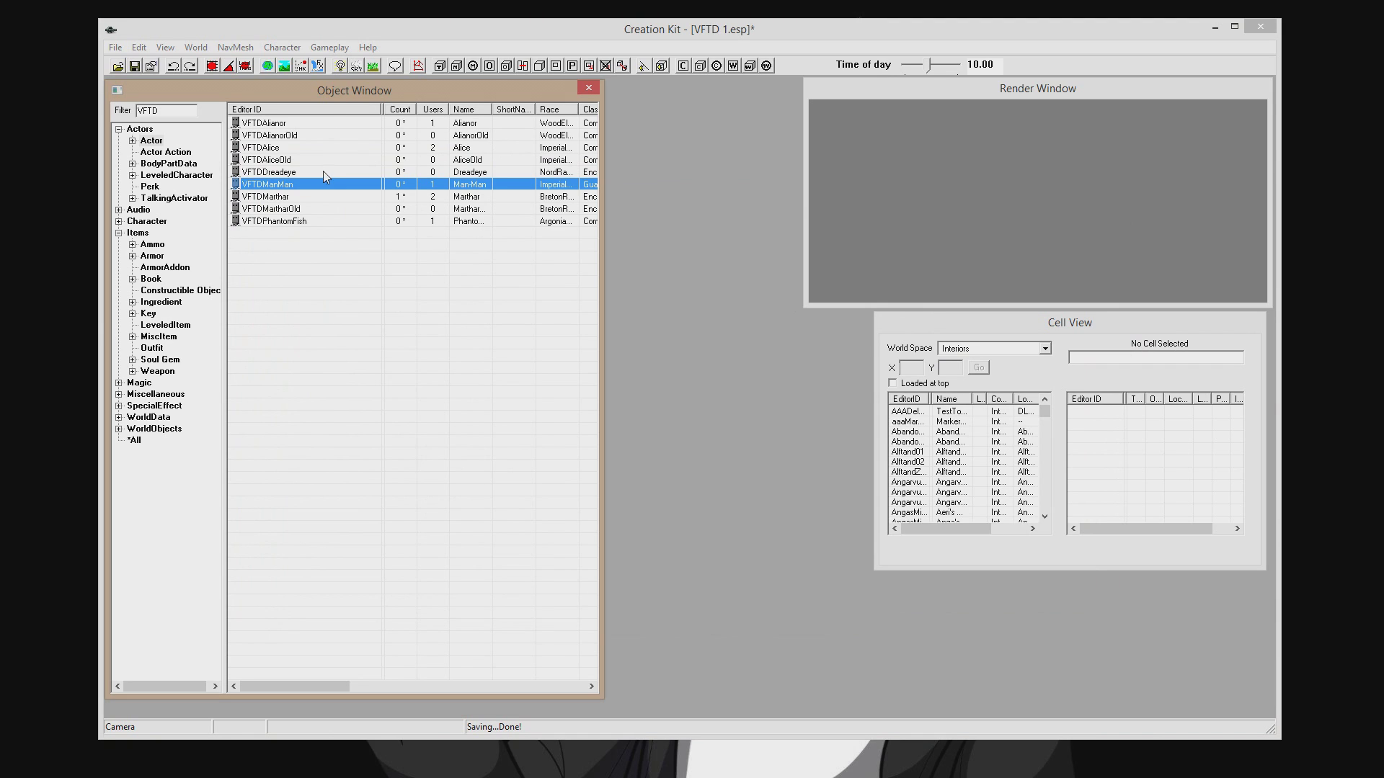
Reopen the actor VFTDManMan at its character gen parts and move its window aside to uncover the object list.
double_click(313, 190)
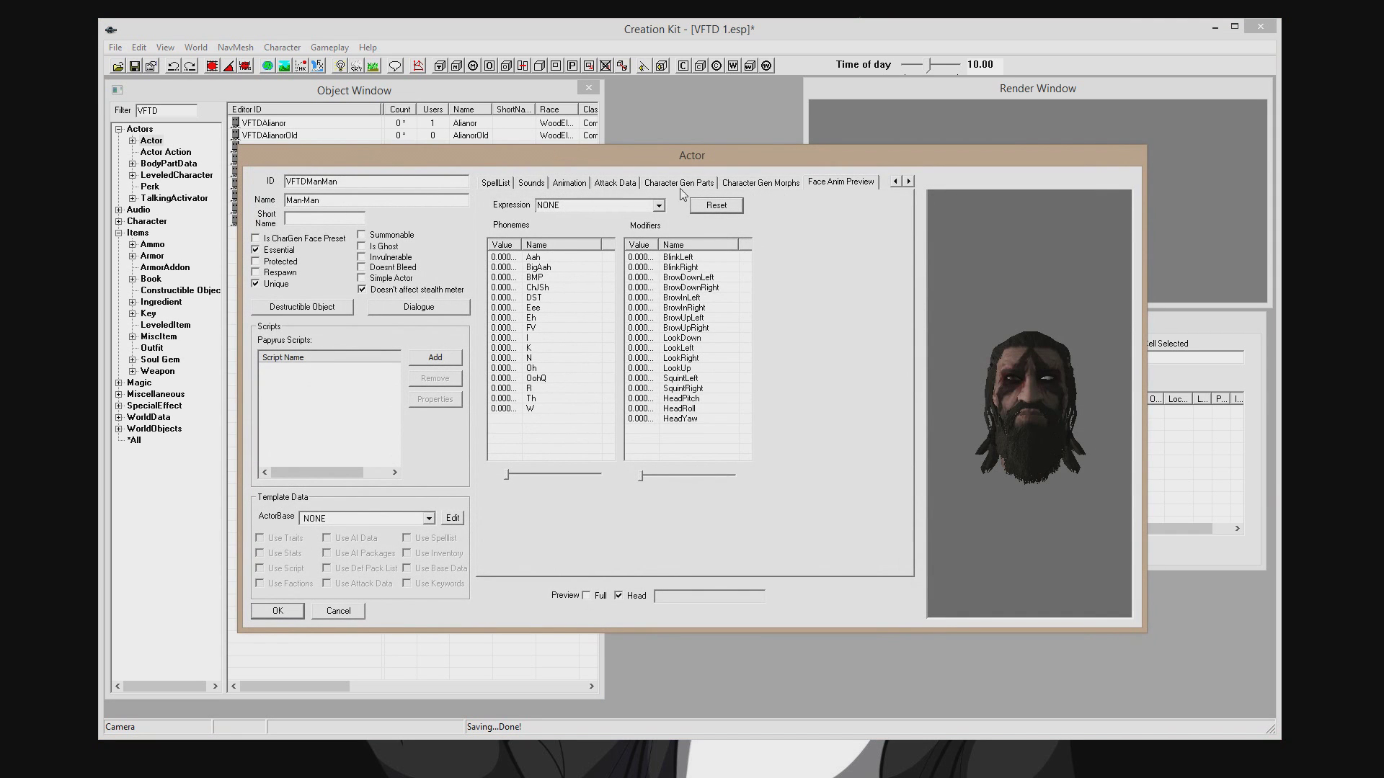
left_click(897, 181)
left_click(897, 181)
left_click(786, 181)
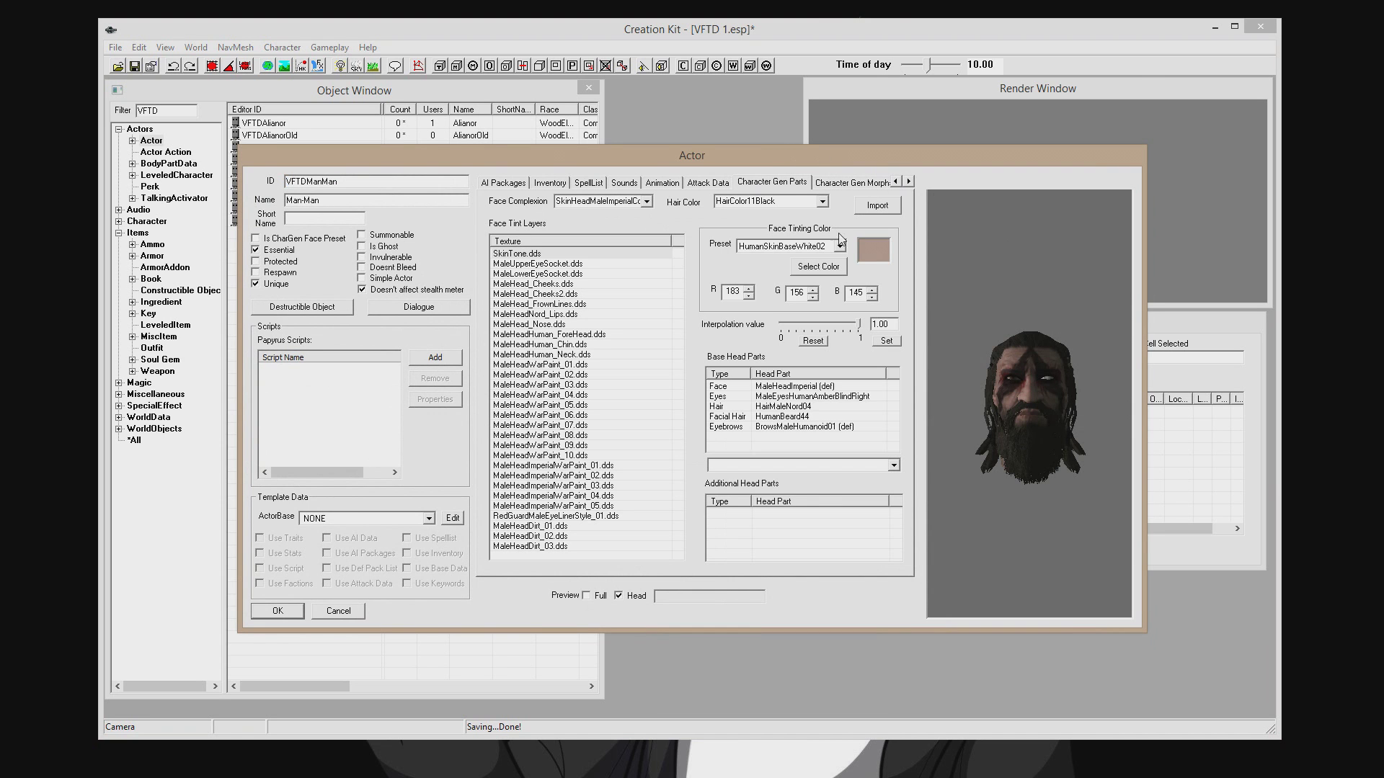
left_click_drag(753, 163, 881, 162)
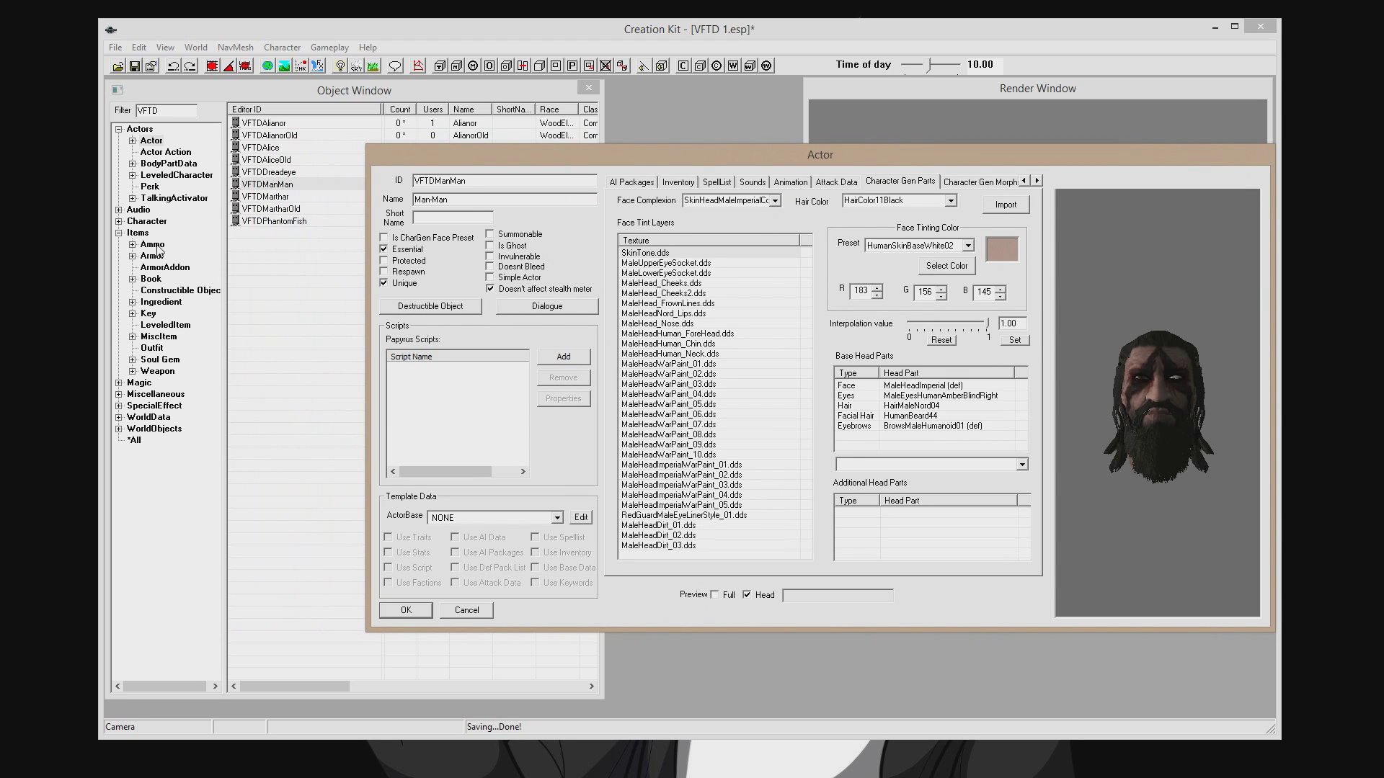
Clear the VFTD filter and list all male head parts in the Character category of the Object Window.
left_click(120, 222)
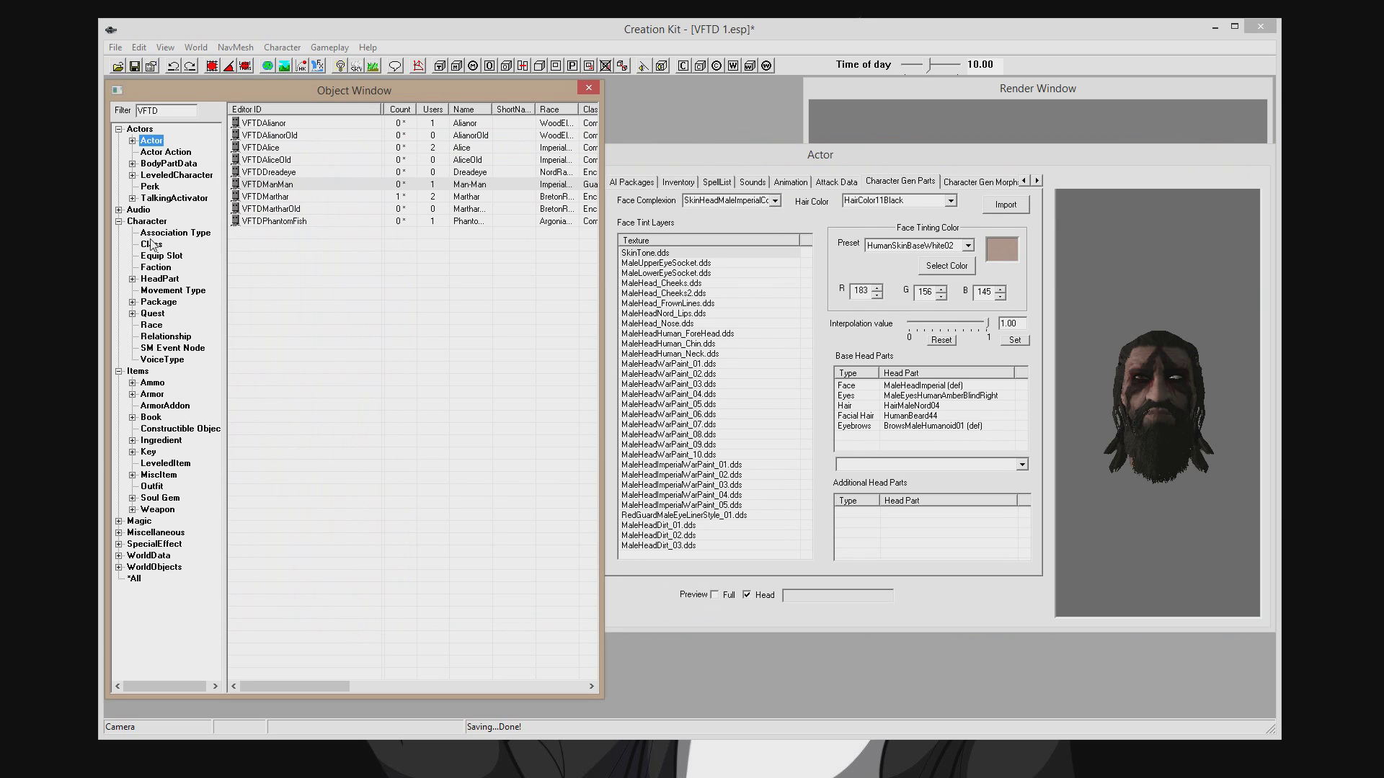
left_click(159, 281)
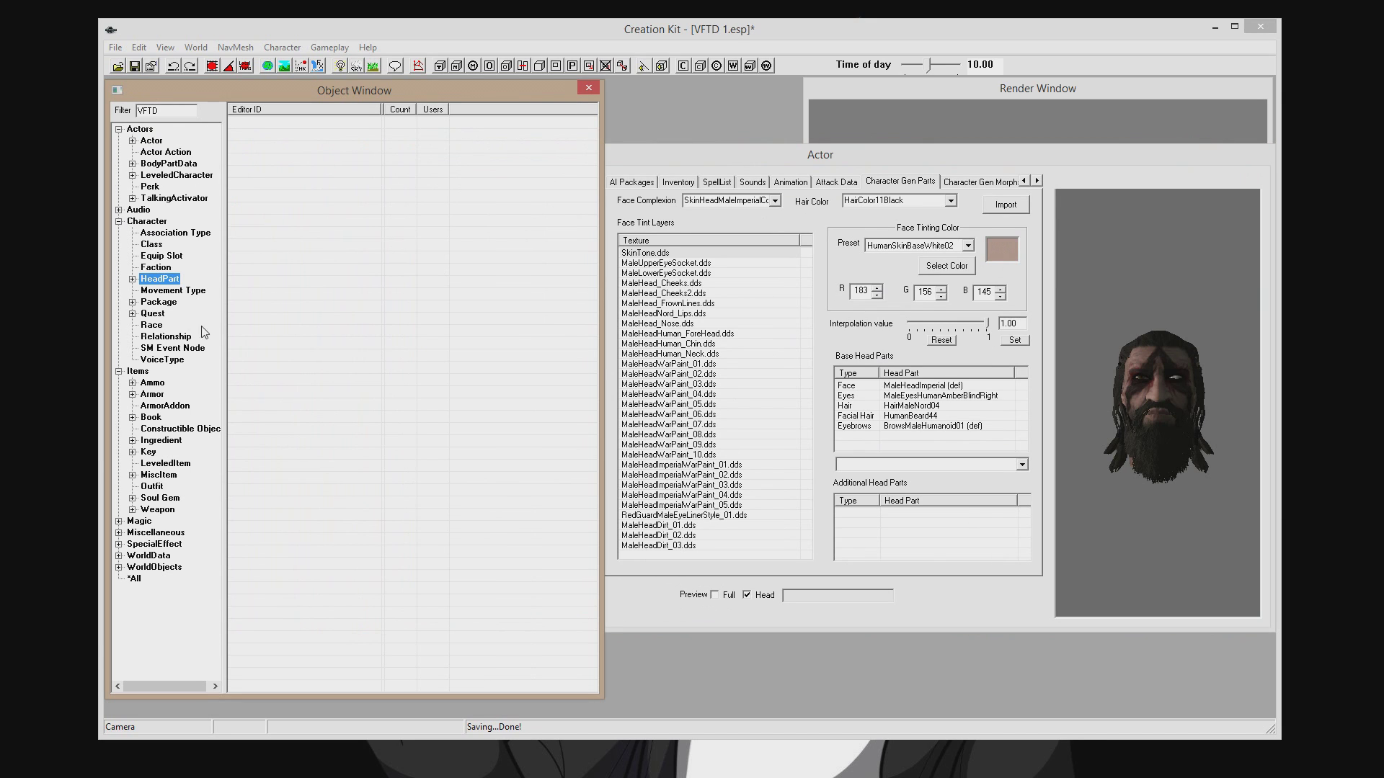
left_click(132, 280)
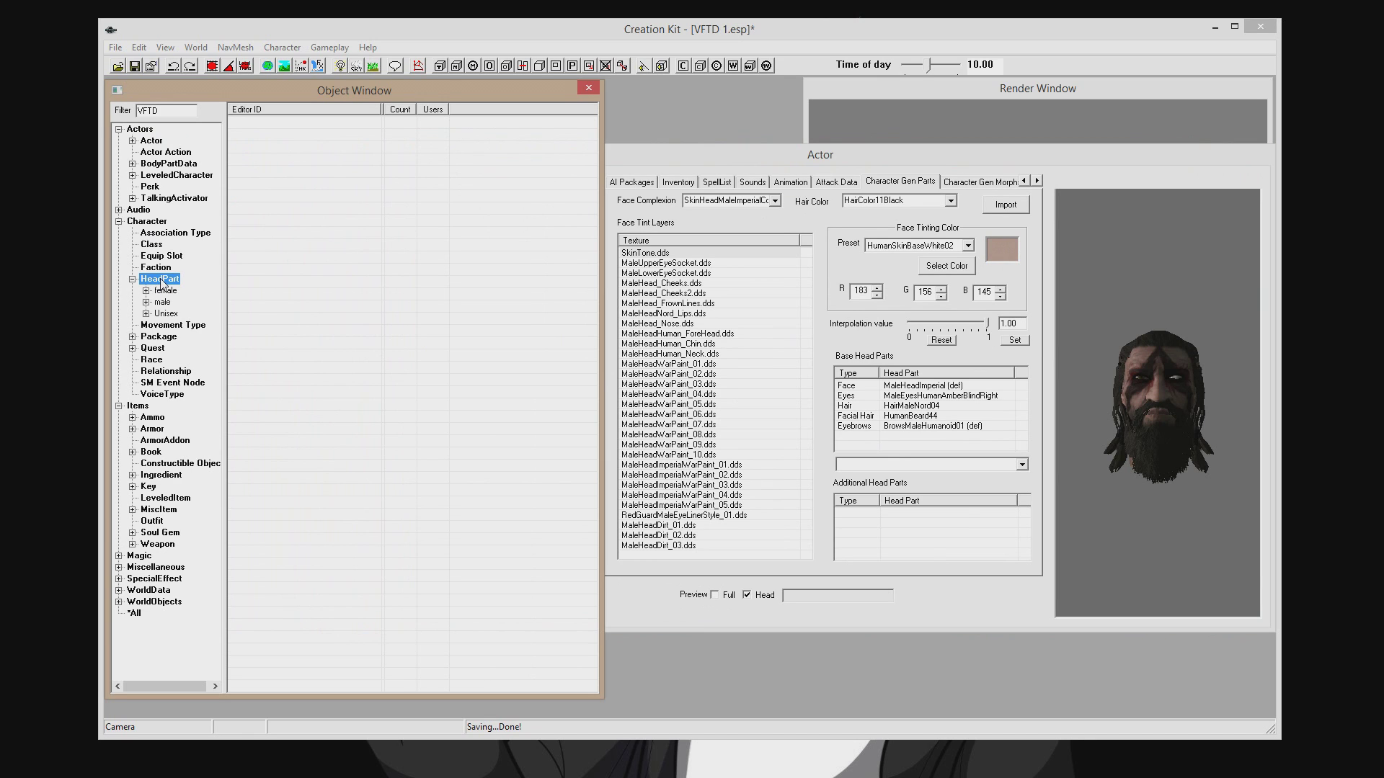
double_click(172, 113)
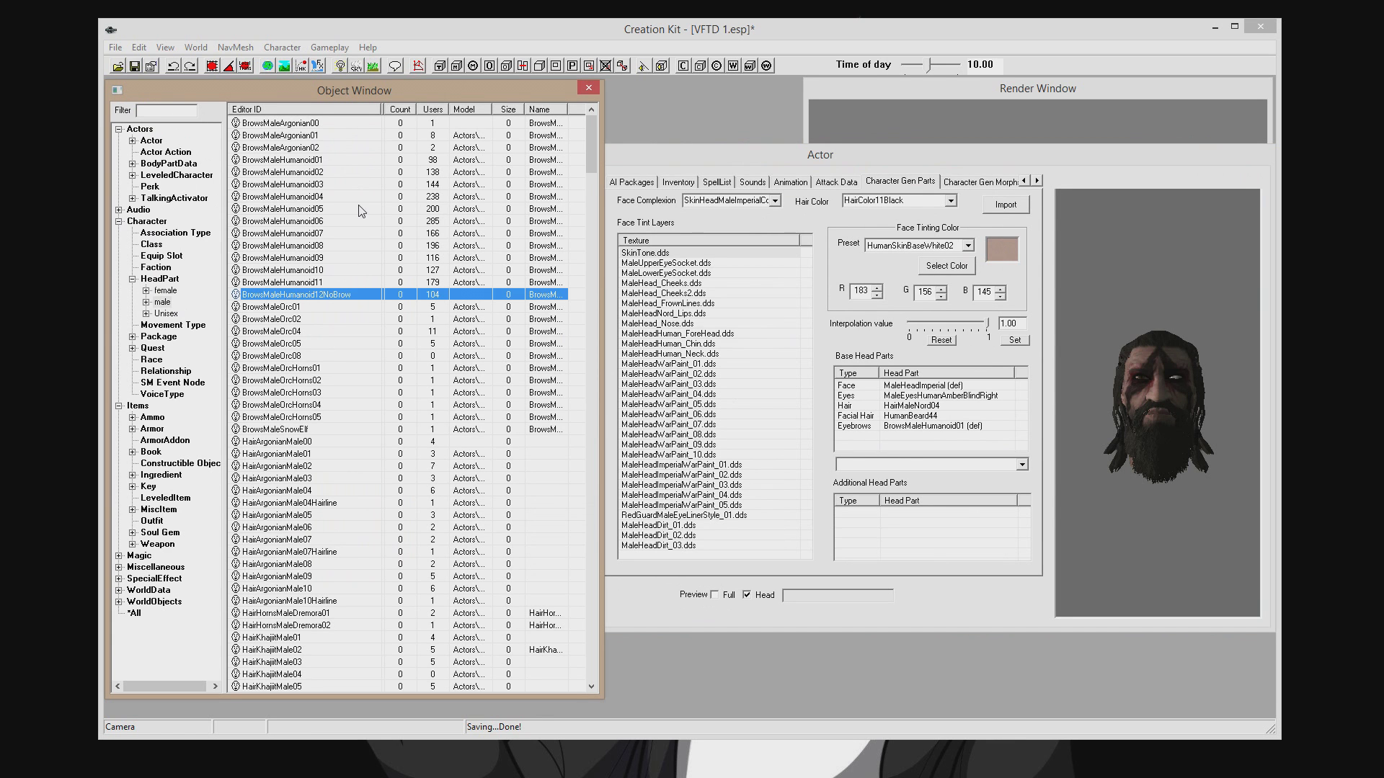
Look through the male head parts for scar marks and filter the list by "gash".
scroll(357, 231, "down", 20)
scroll(353, 261, "down", 20)
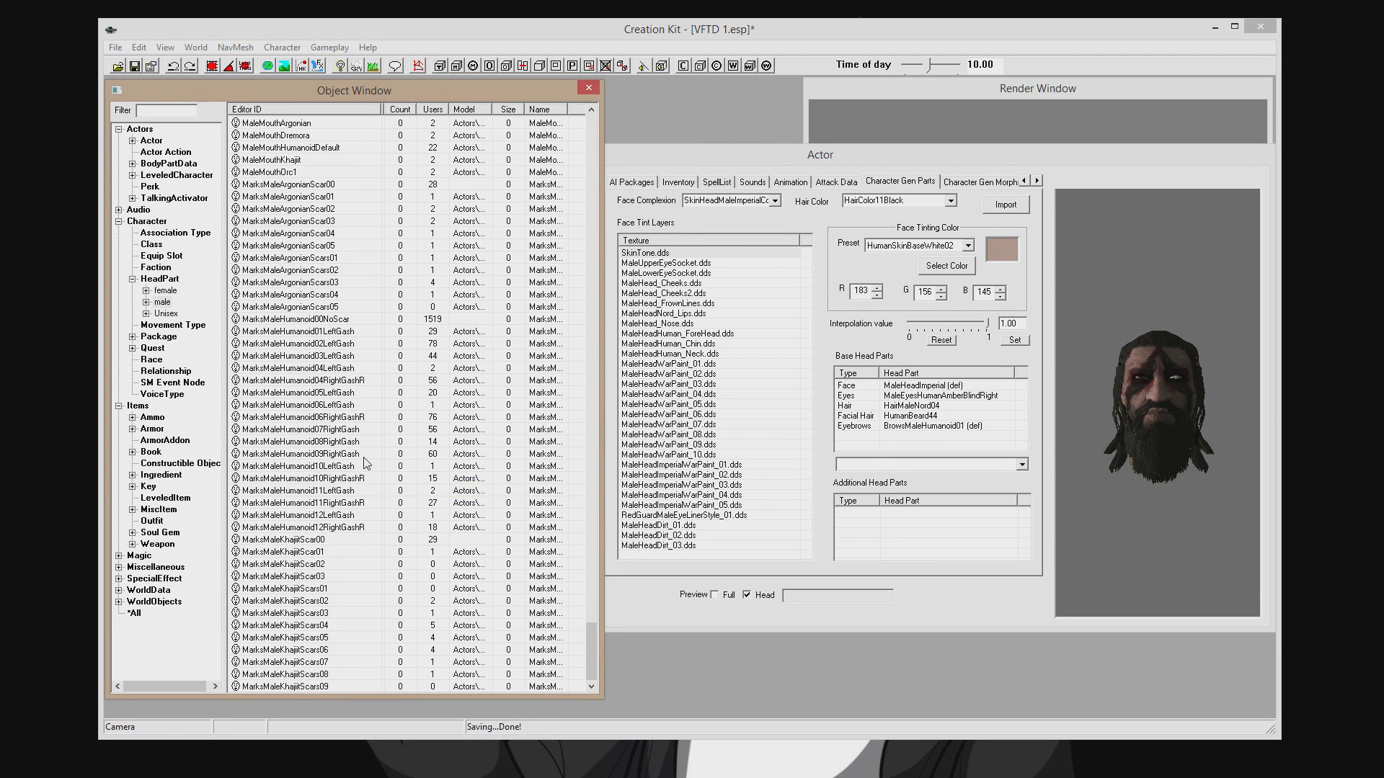
left_click(352, 224)
left_click(338, 565)
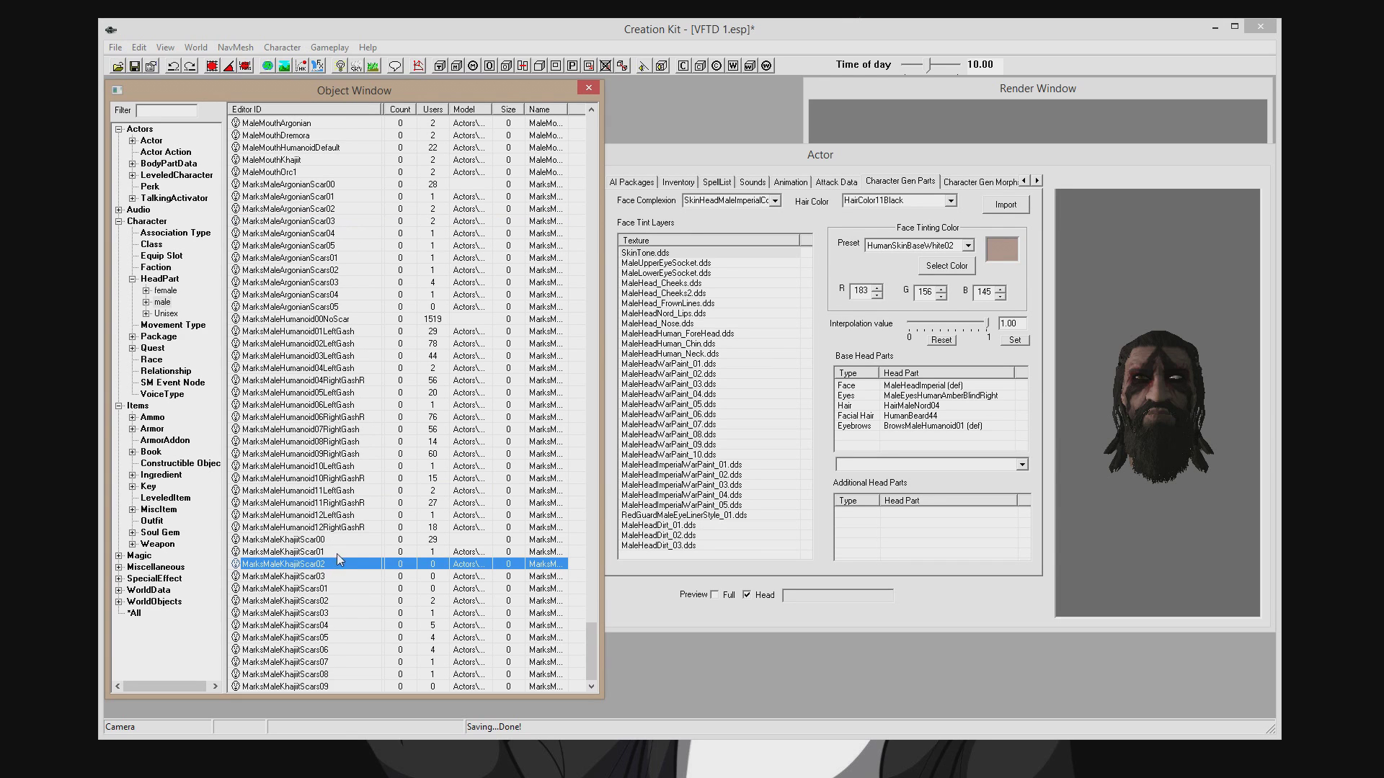
left_click(364, 344)
left_click(156, 109)
type("gash")
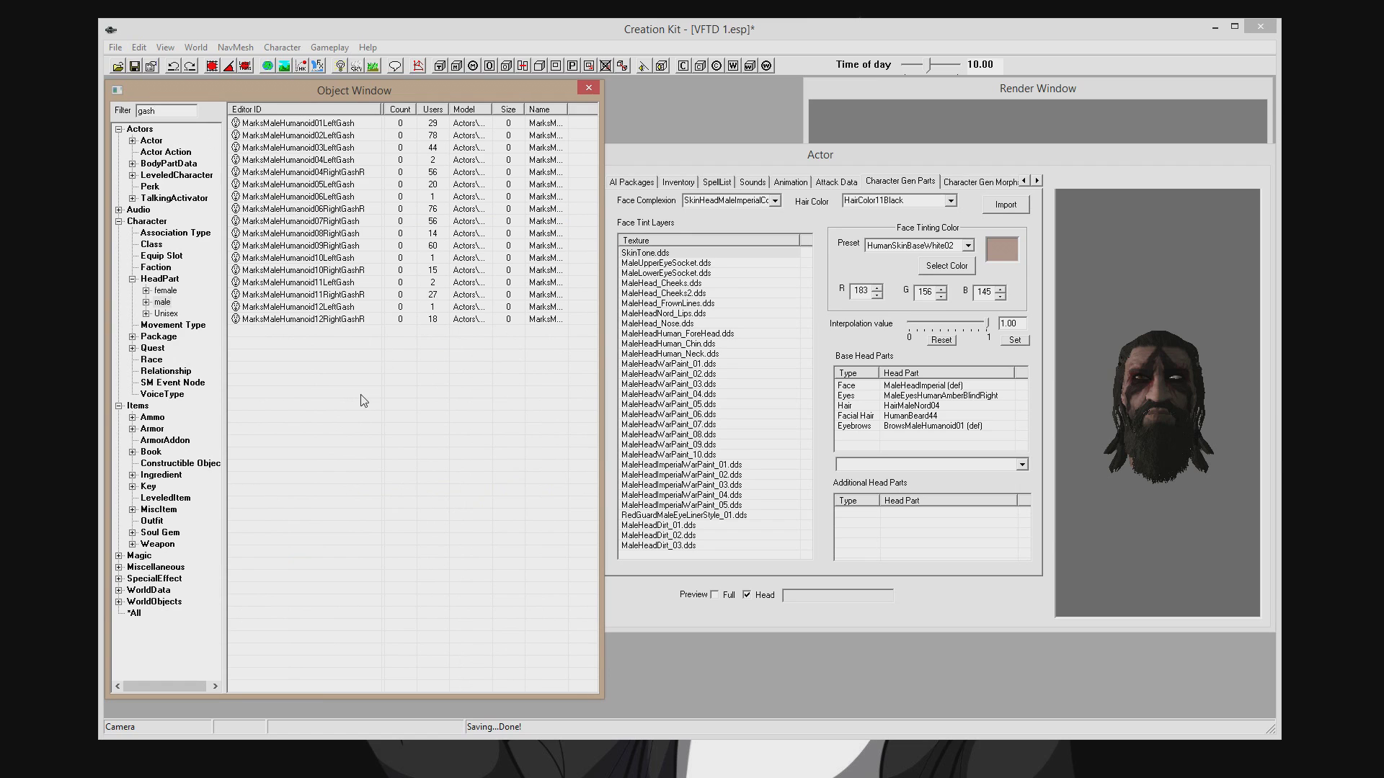
Add the scar MarksMaleHumanoid04RightGashR to VFTDManMan's additional head parts and inspect it on the enlarged head.
left_click(340, 173)
left_click(1170, 390)
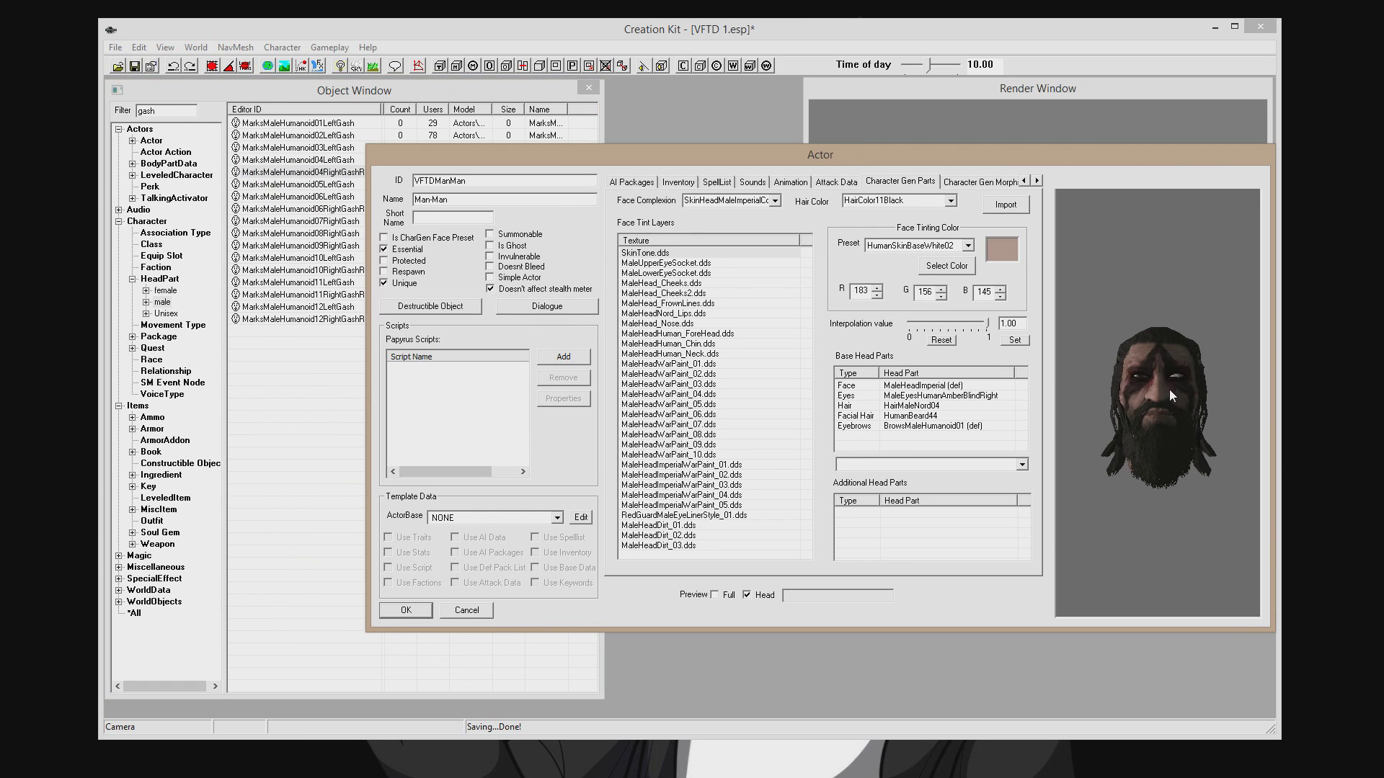
left_click(321, 407)
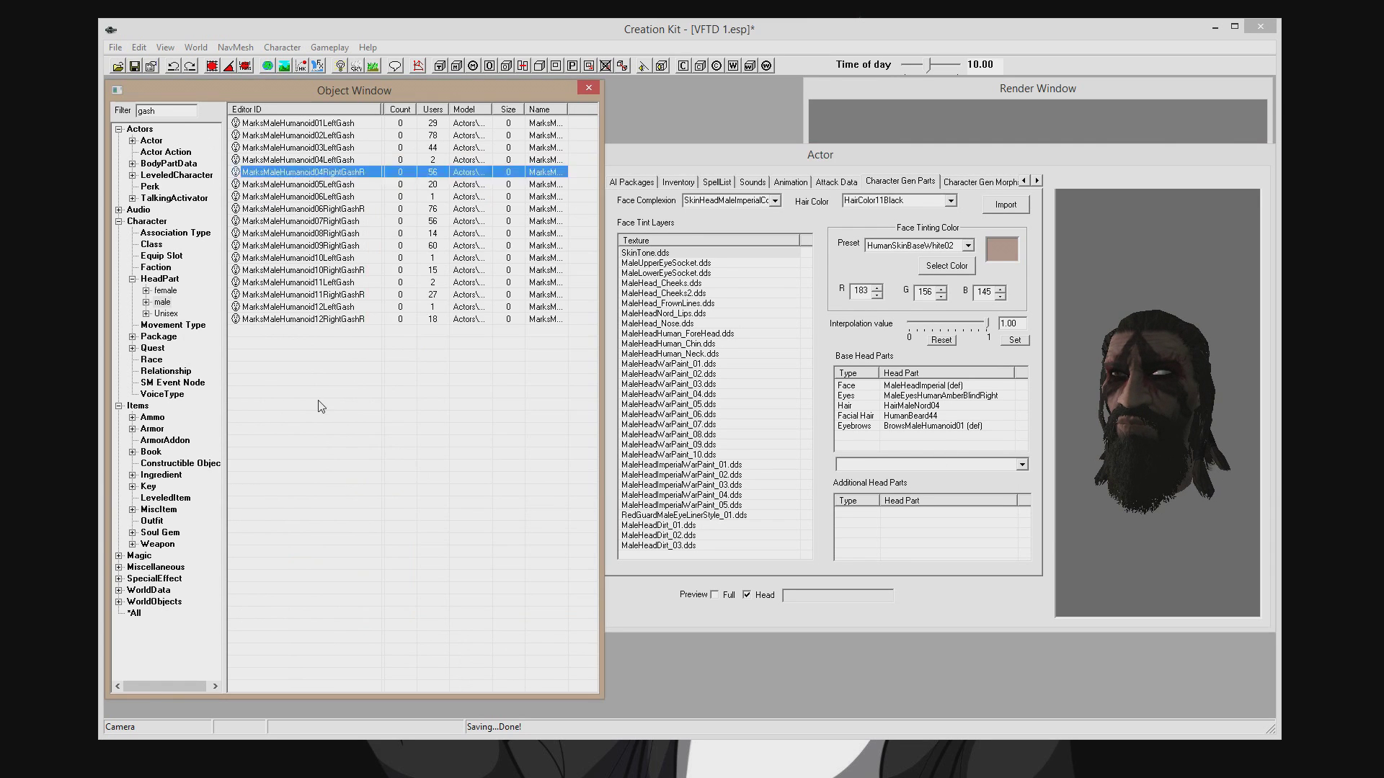
left_click_drag(329, 173, 887, 533)
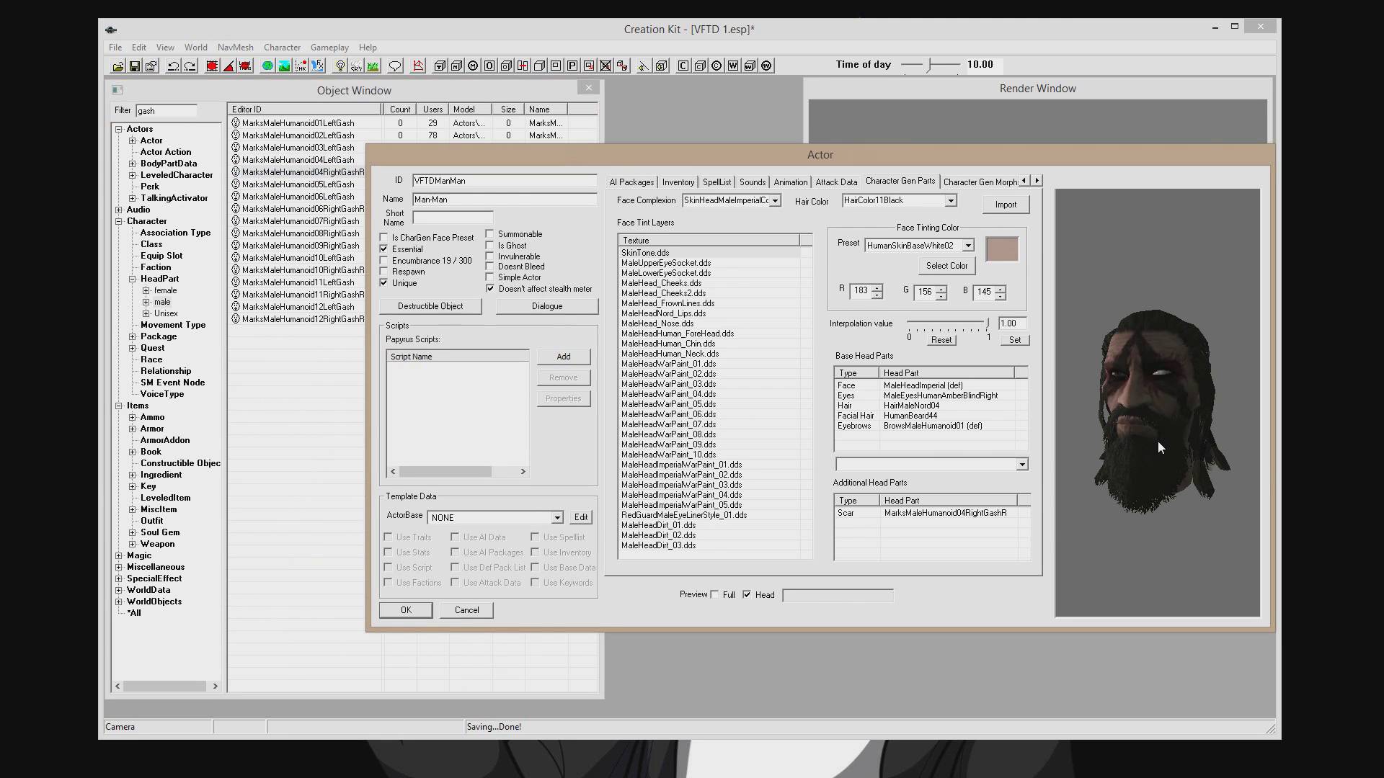
scroll(1120, 413, "up", 5)
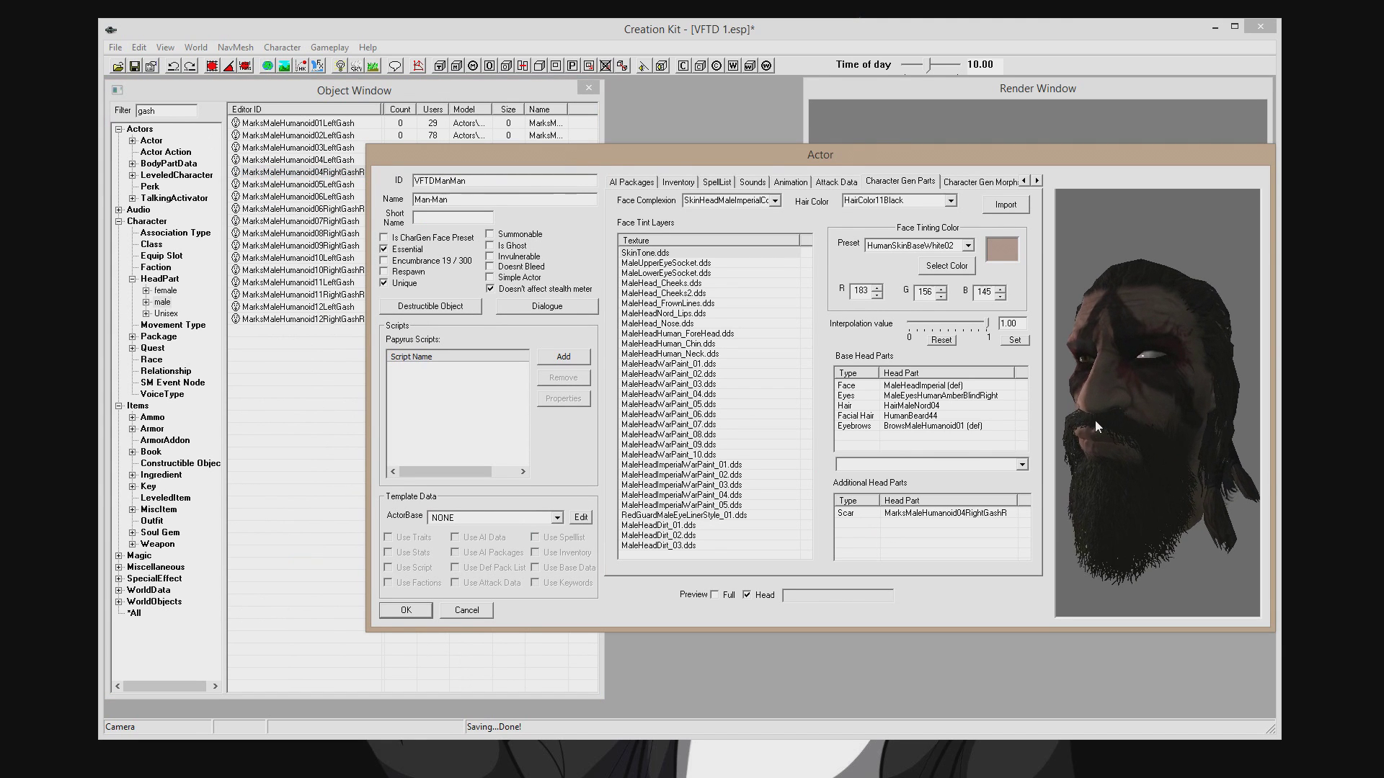
Add the scars MarksMaleHumanoid10RightGashR, MarksMaleHumanoid12LeftGash and MarksMaleHumanoid04LeftGash to the actor's additional head parts.
left_click(355, 299)
left_click_drag(330, 270, 913, 541)
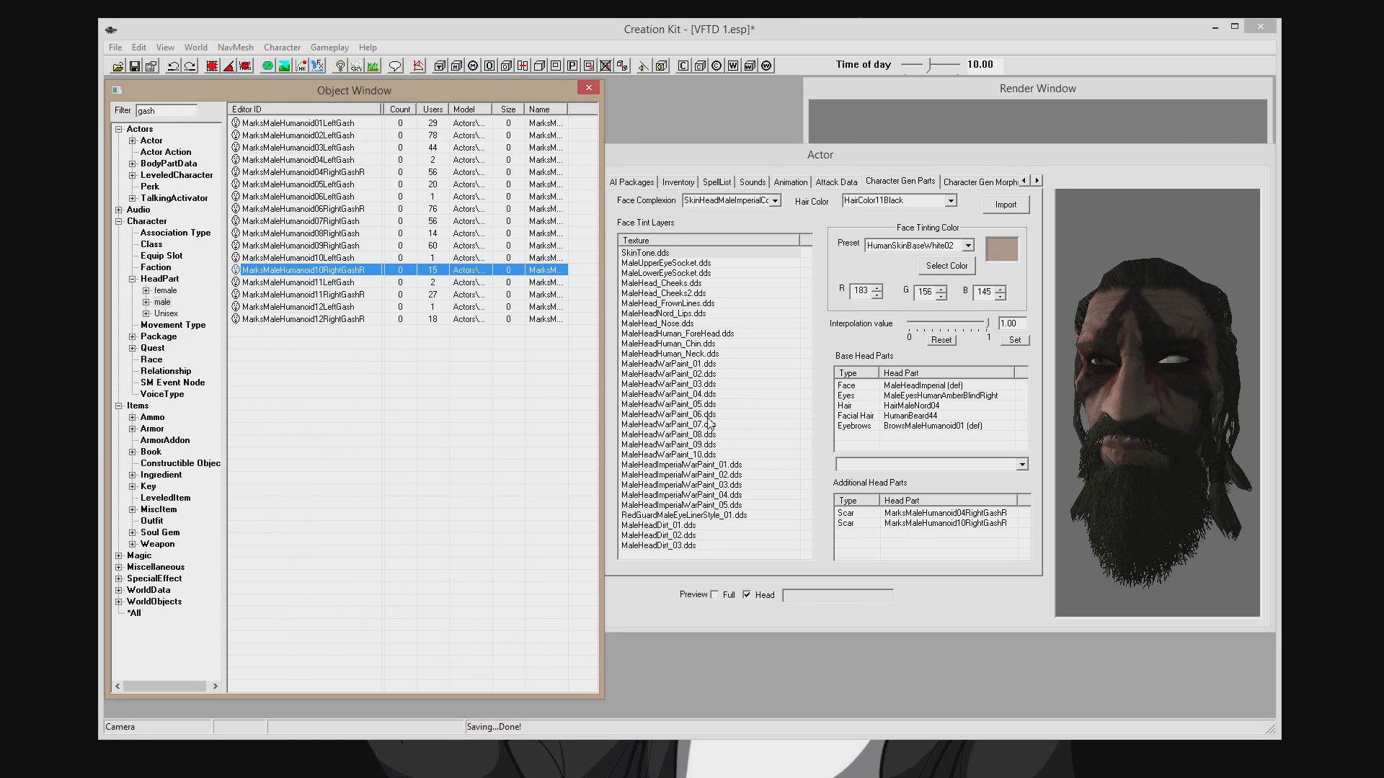
left_click_drag(323, 307, 954, 552)
left_click(1084, 482)
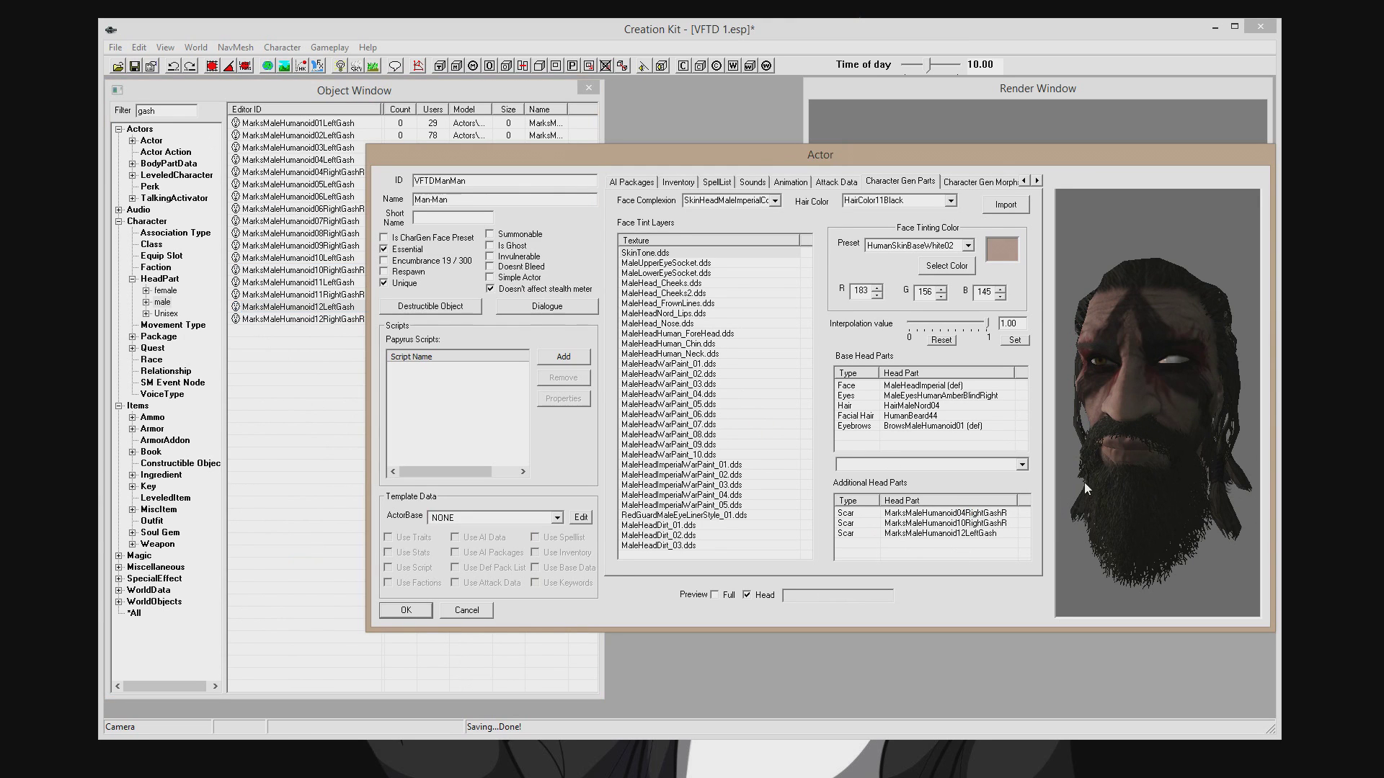
left_click_drag(284, 161, 955, 547)
left_click(1143, 447)
left_click_drag(1143, 447, 1260, 464)
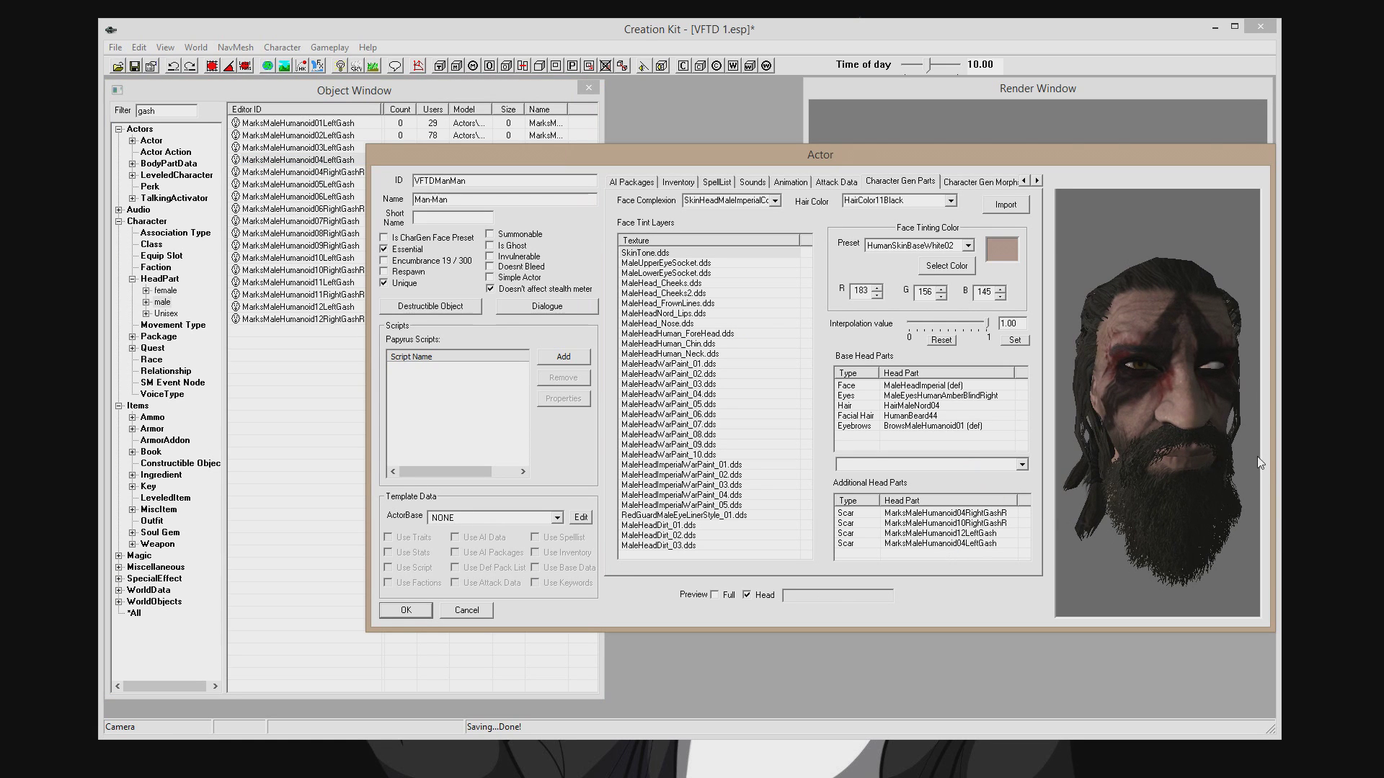
Refresh the head preview, switch to the full-body preview and examine the armoured character up close and from a distance.
double_click(757, 598)
left_click_drag(1143, 407, 1179, 422)
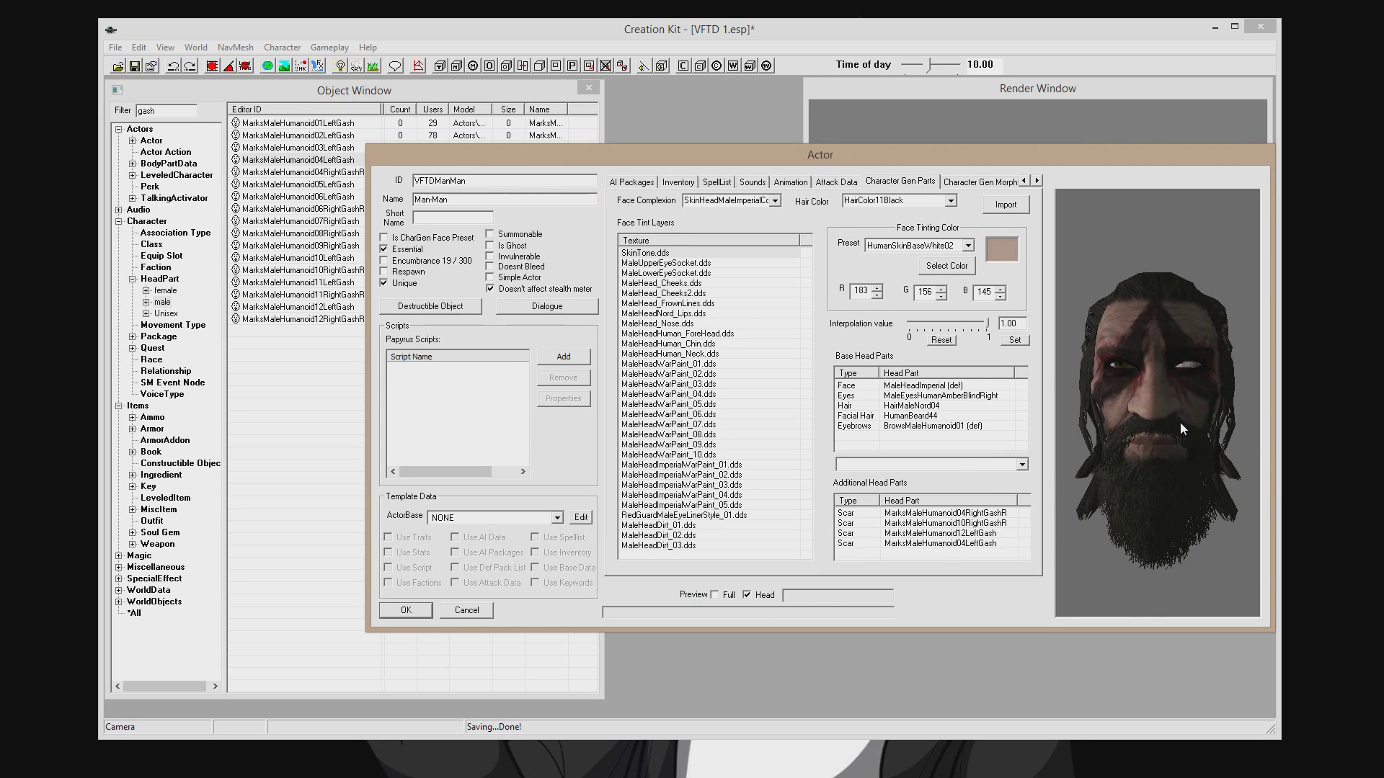
left_click(714, 595)
left_click_drag(1160, 382, 1081, 389)
scroll(1123, 344, "up", 5)
scroll(1136, 375, "up", 5)
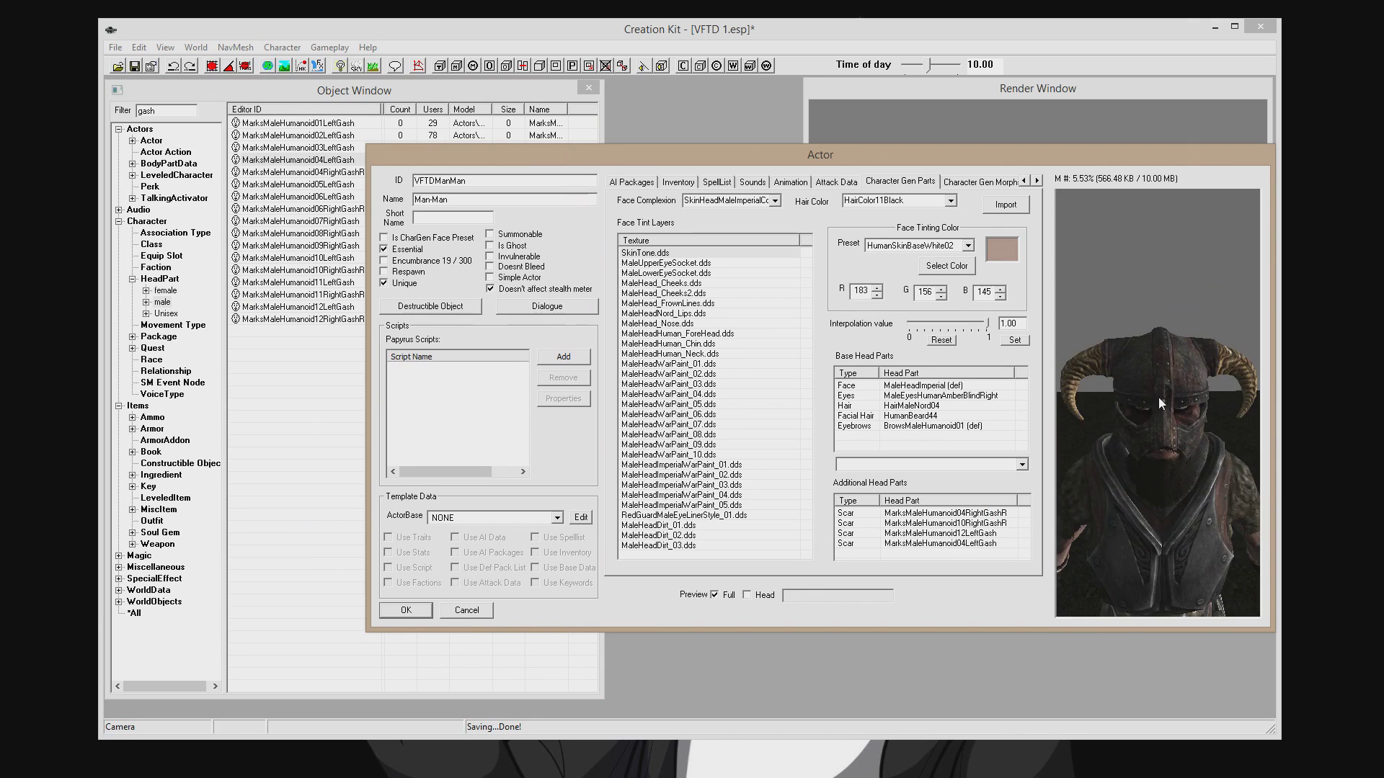
left_click_drag(1149, 430, 1192, 369)
scroll(1187, 396, "down", 8)
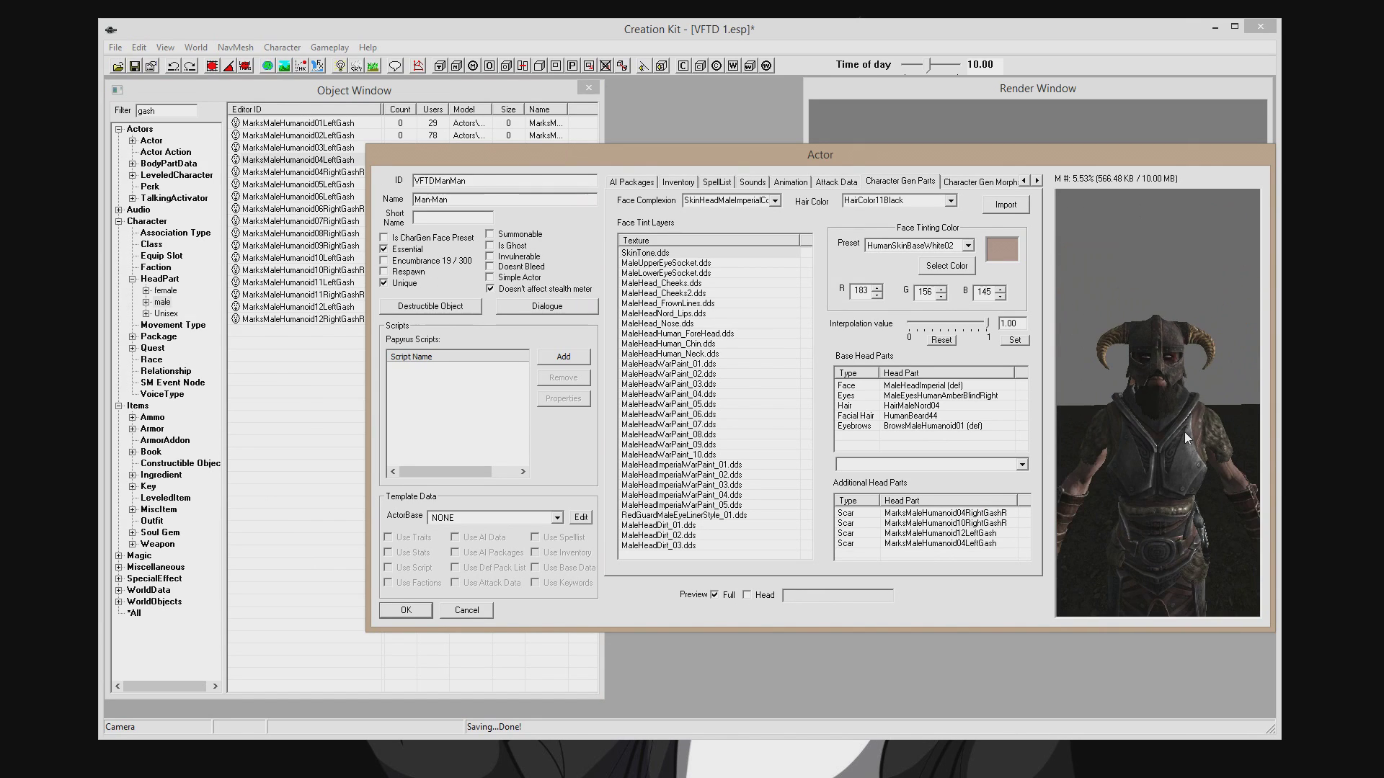
scroll(1165, 468, "down", 3)
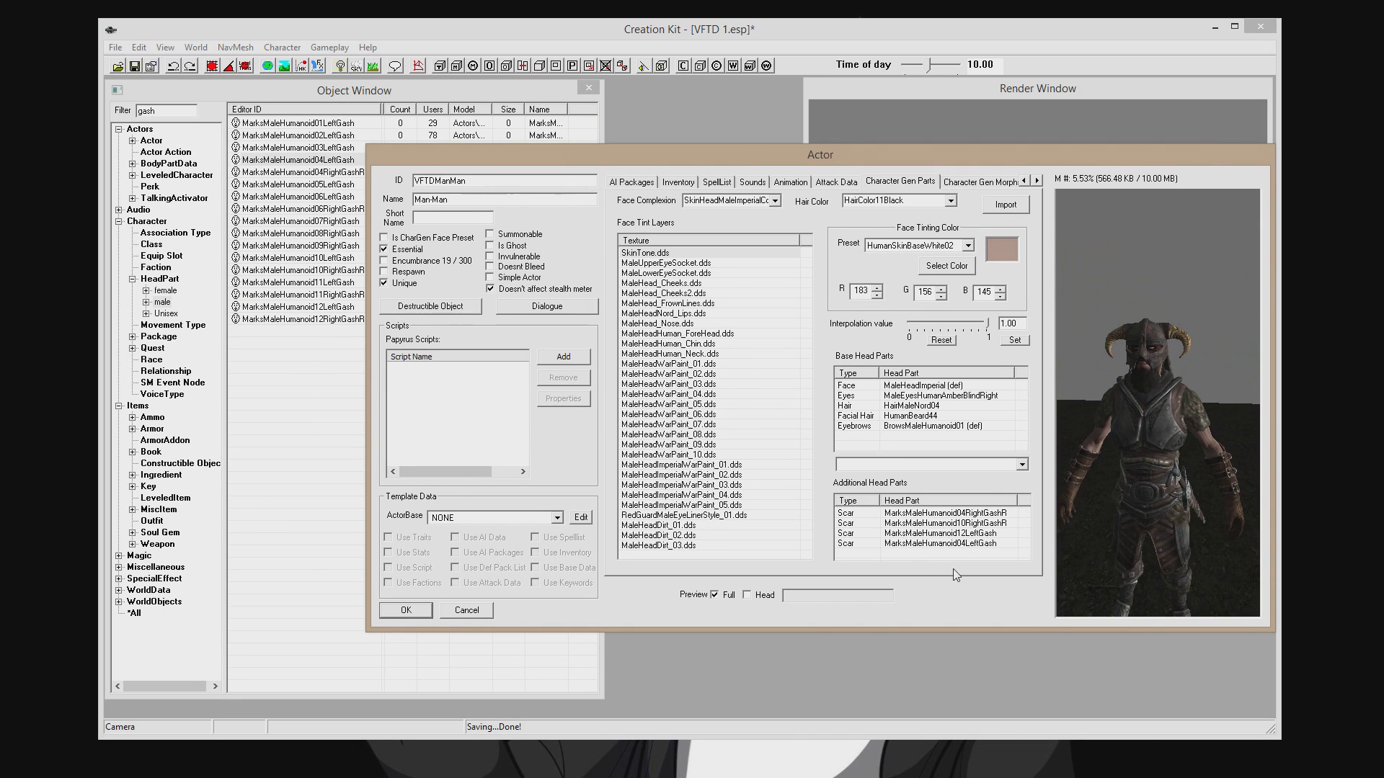
Accept the changes to the actor VFTDManMan and close its settings.
left_click(1022, 464)
left_click(1030, 515)
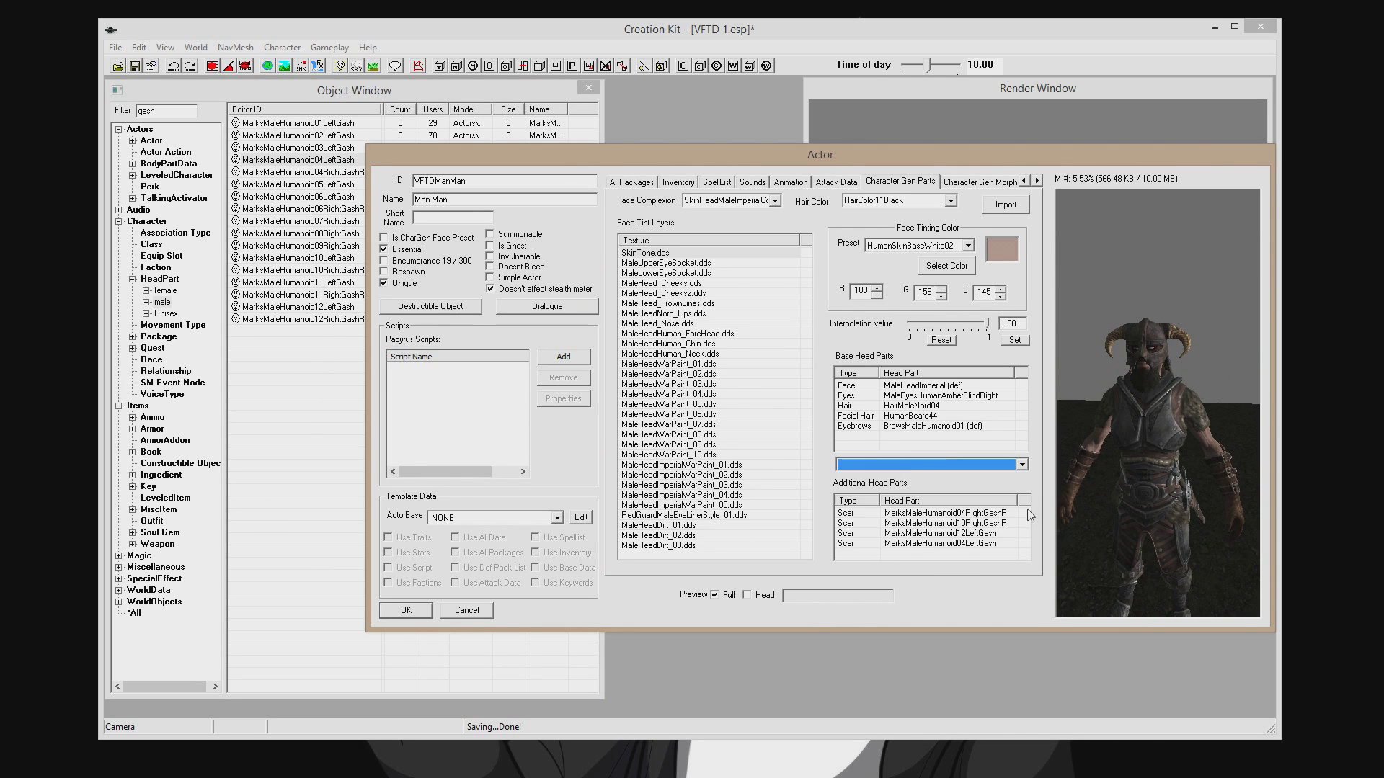
left_click(403, 614)
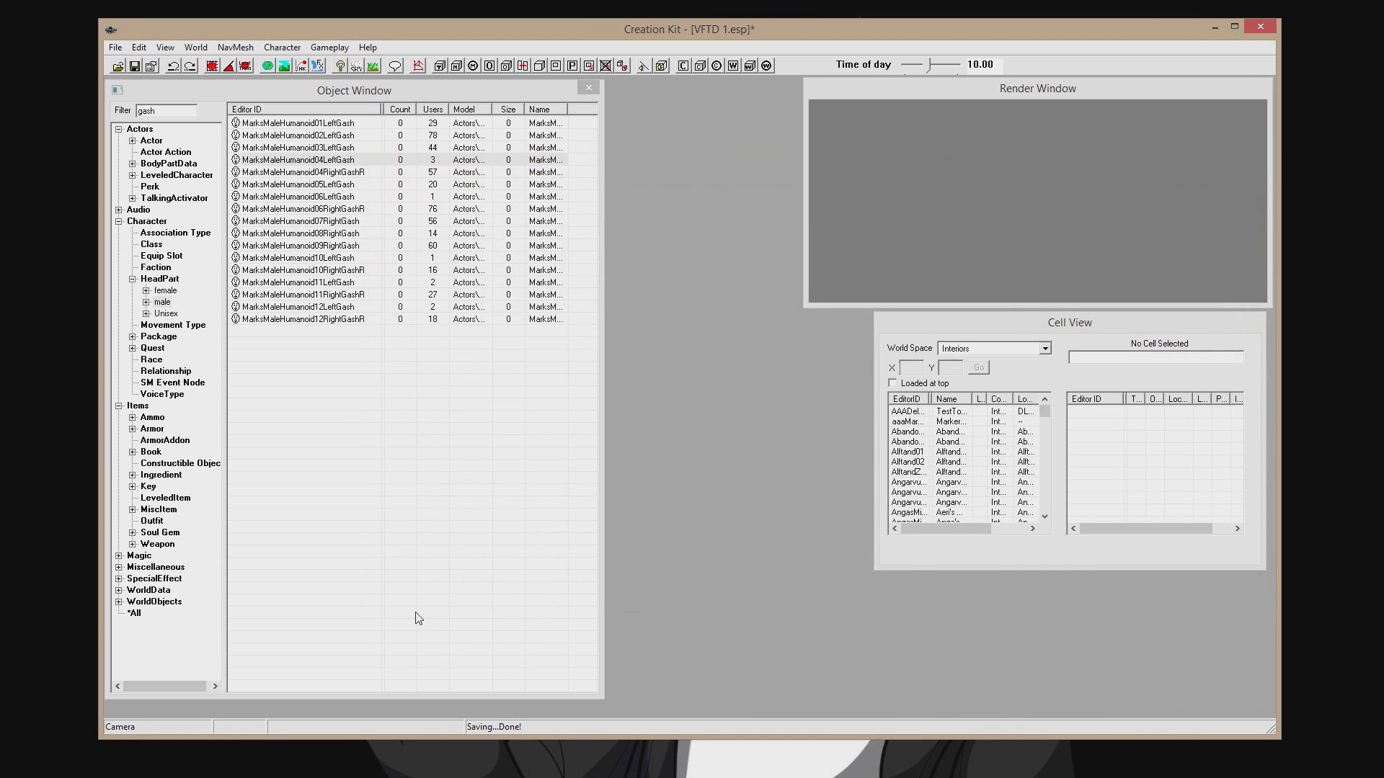
List the actors filtered by "vftd" and select all of them, from VFTDAlianor to VFTDPhantomFish.
left_click(145, 142)
double_click(142, 110)
type("vftd")
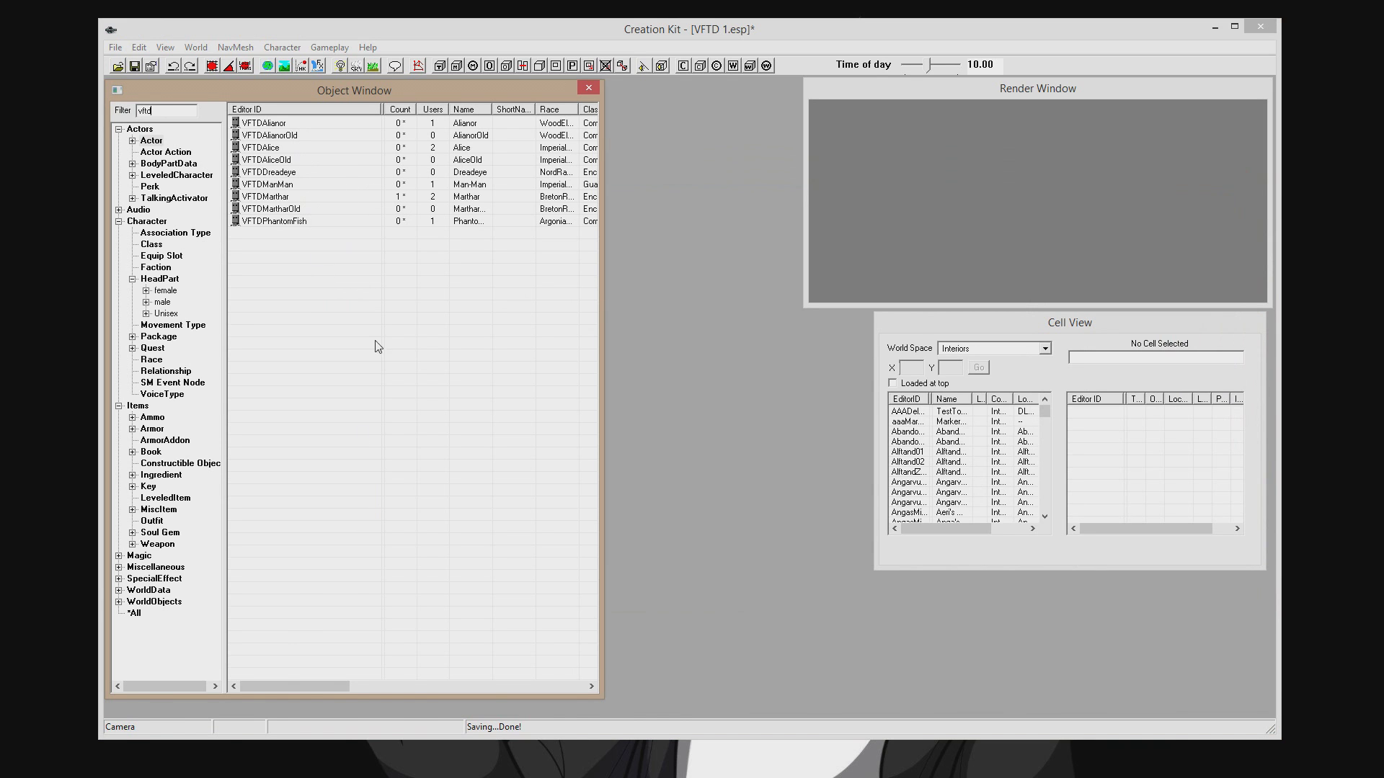
left_click_drag(358, 315, 263, 122)
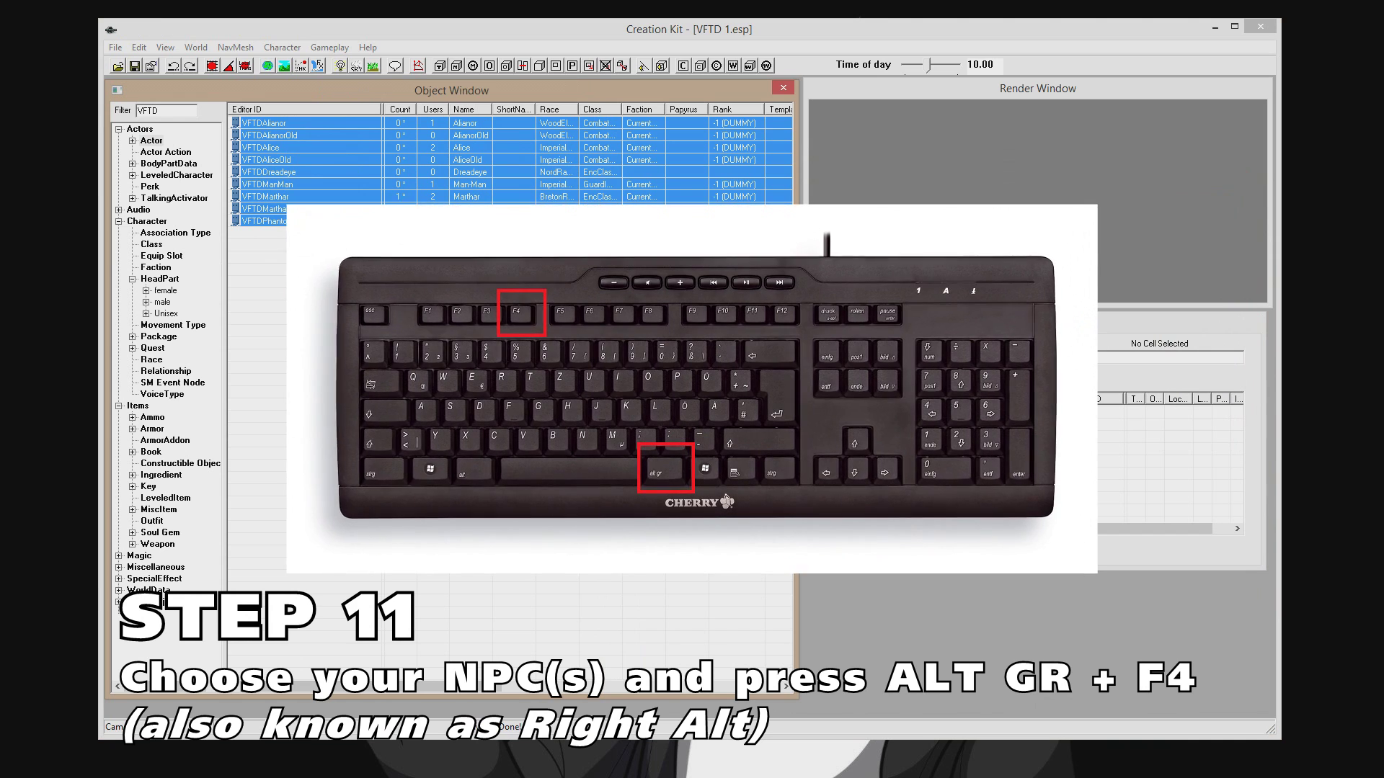
Export the face gen data for all selected NPCs and save the plugin VFTD 1.esp.
key("ctrl+F4")
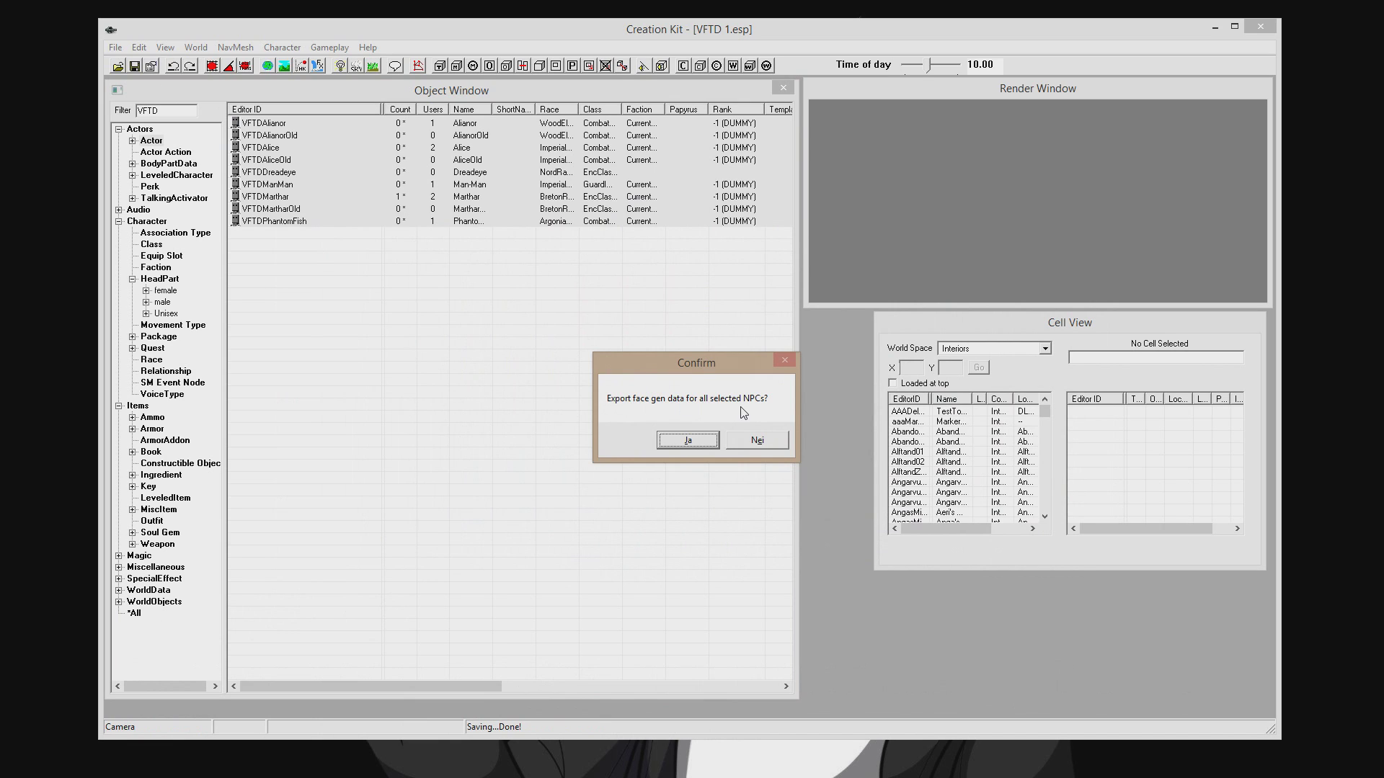
left_click(704, 439)
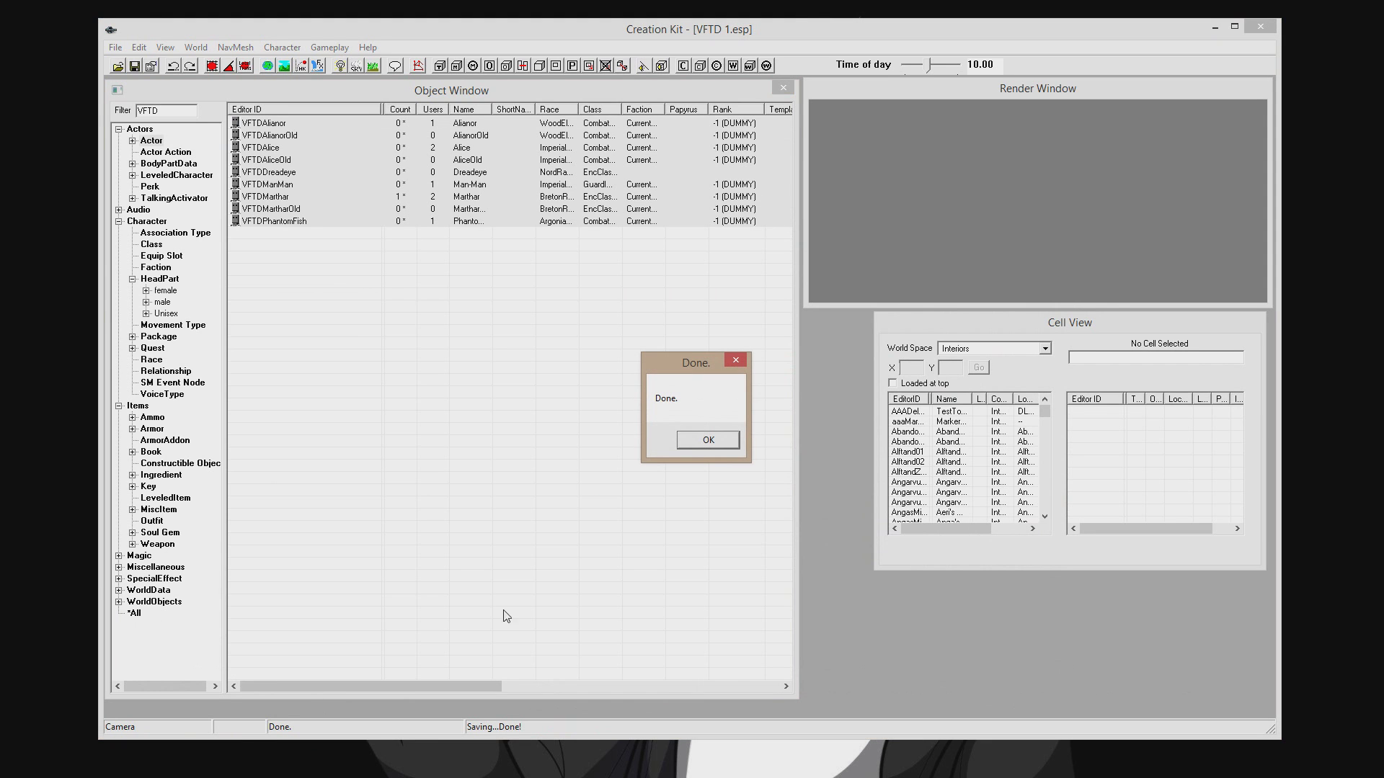
left_click(693, 442)
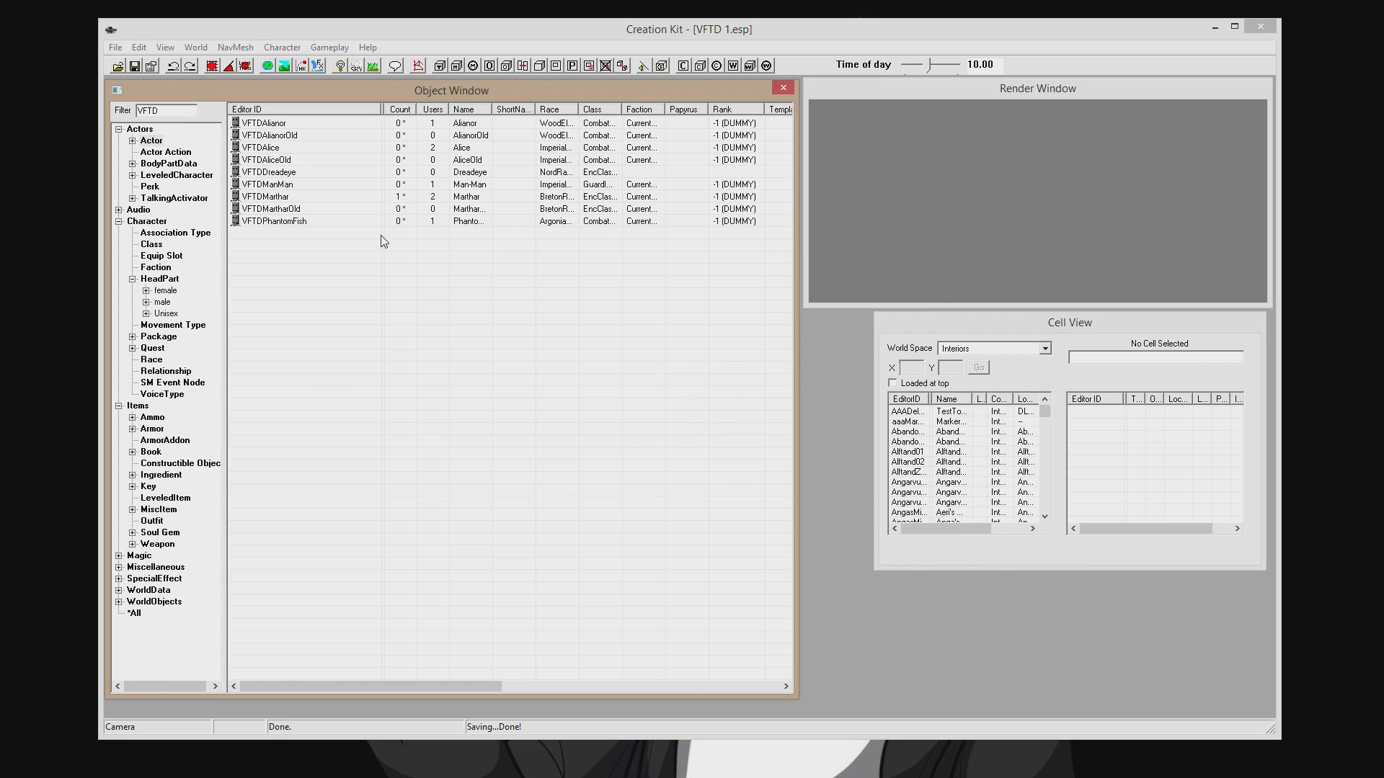
left_click(136, 65)
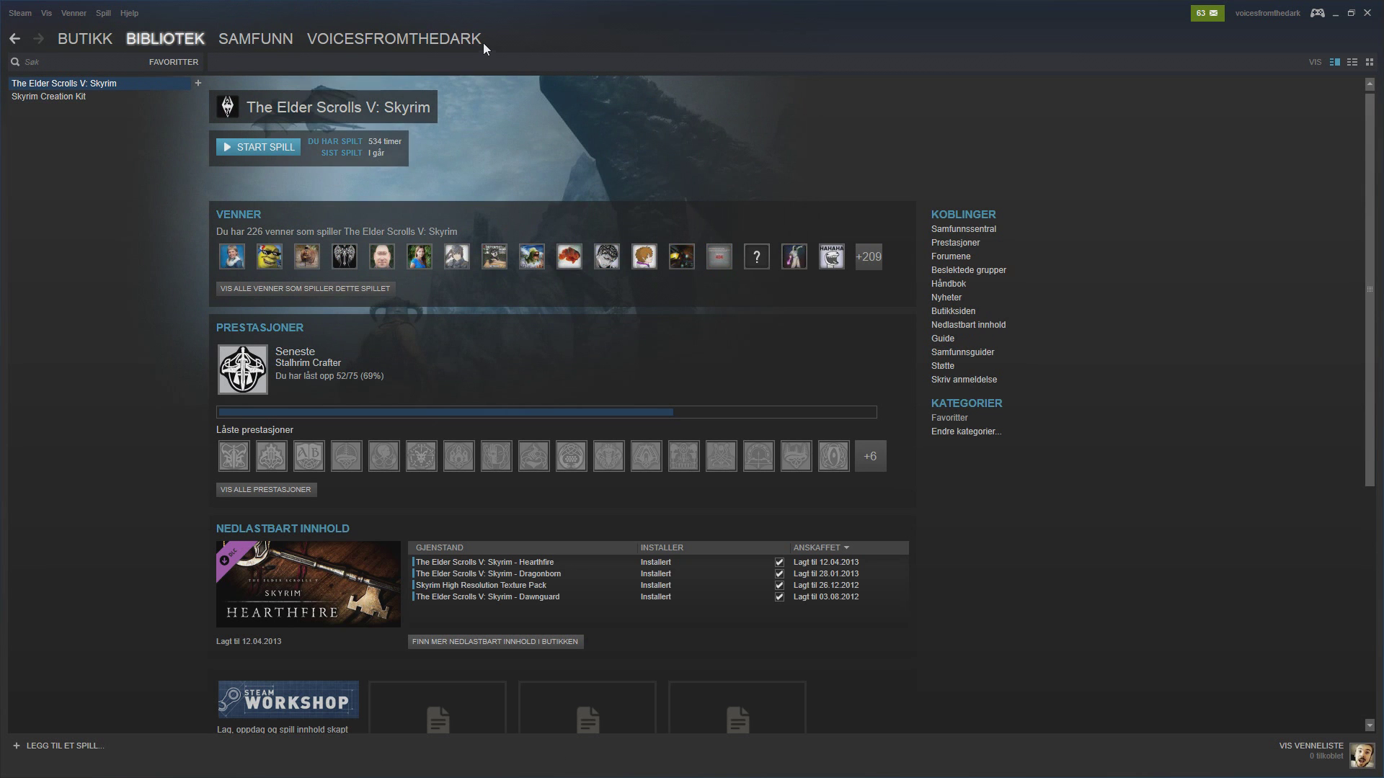
Switch to Steam, open Skyrim's launcher, and shift VFTD 1.esp down and back up in the data files load order.
left_click(256, 147)
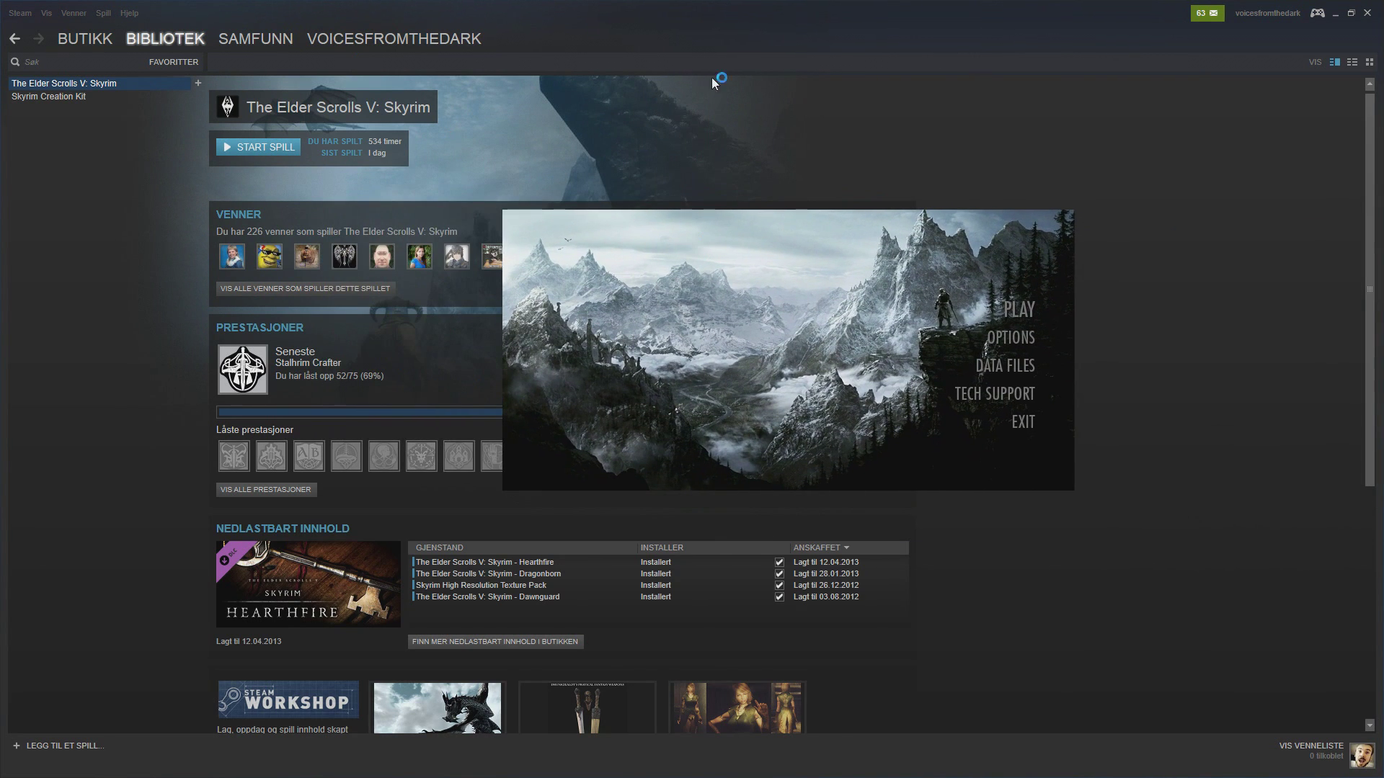
left_click(1022, 362)
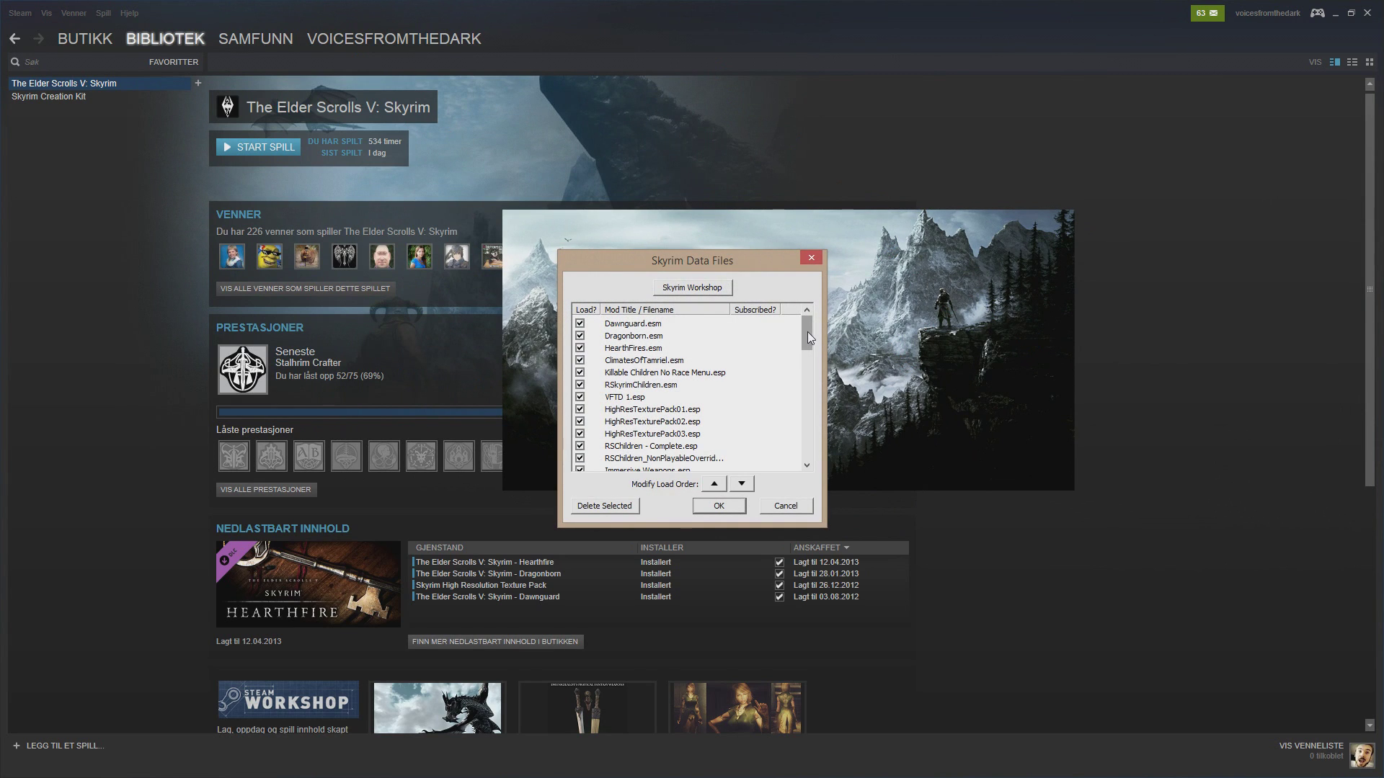
left_click(636, 397)
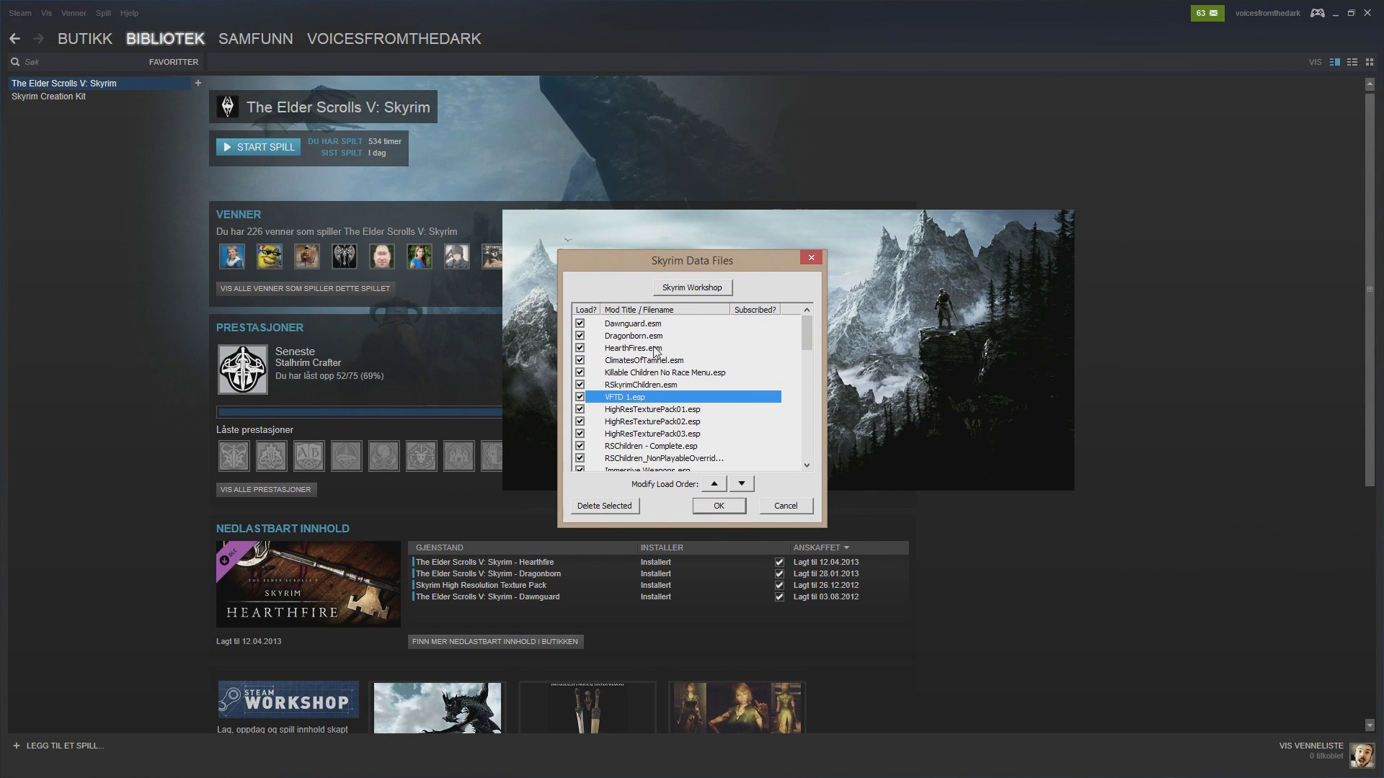
left_click(741, 483)
left_click(714, 484)
left_click(734, 503)
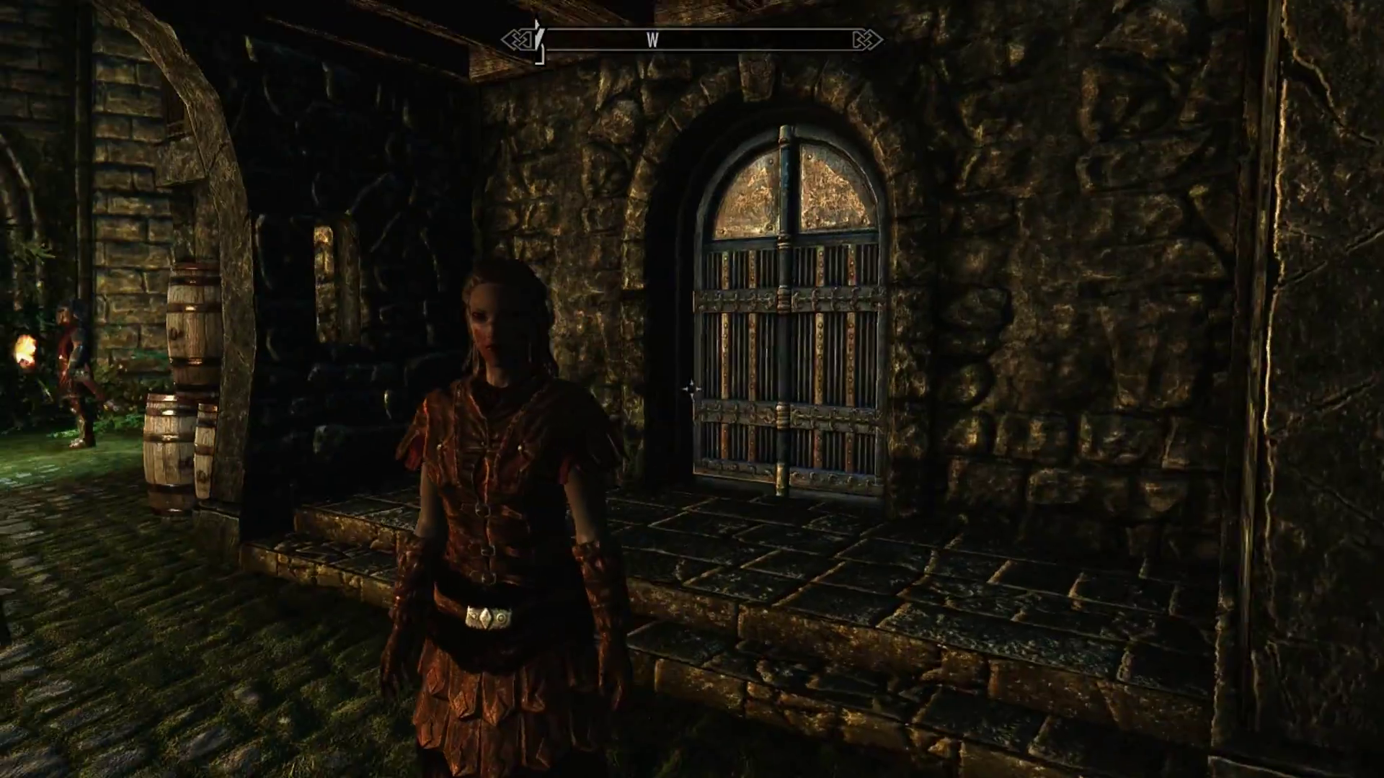
key("w")
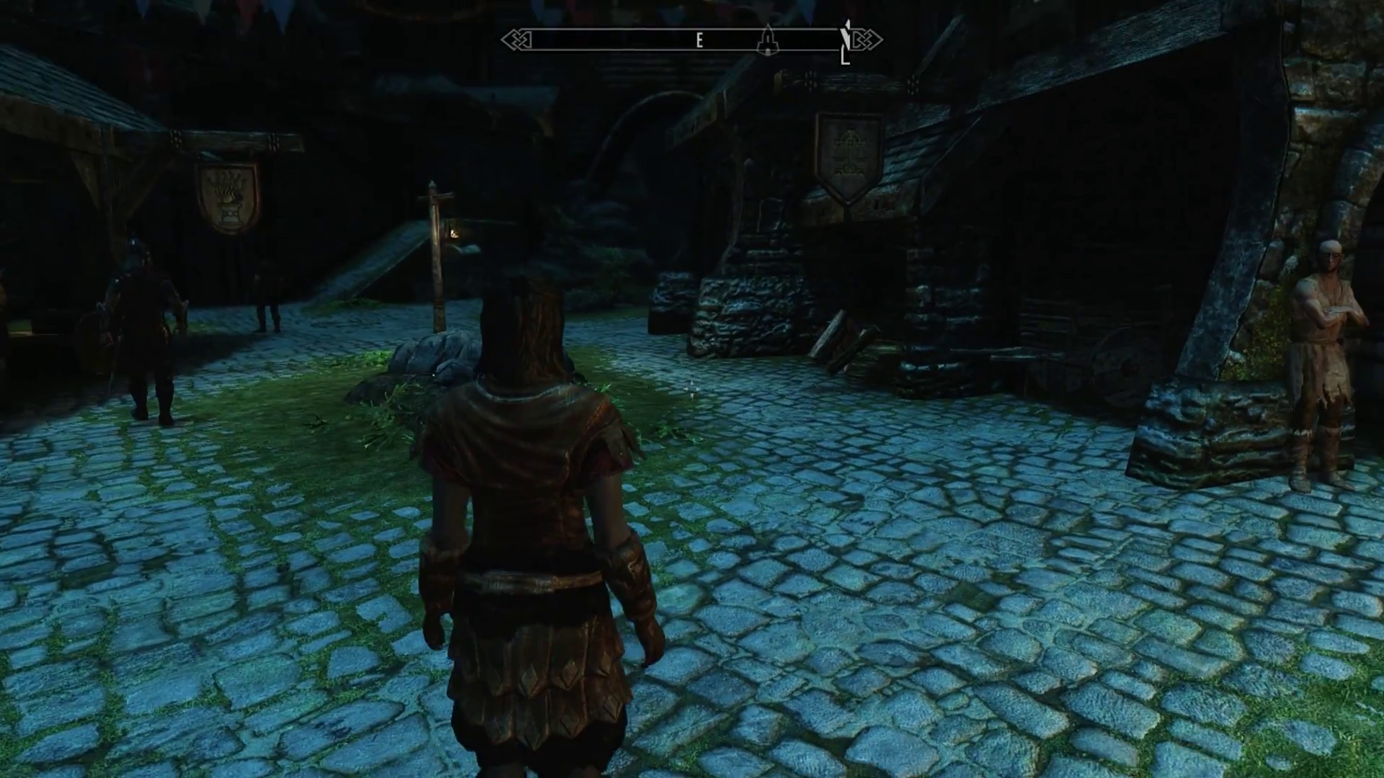
key("w")
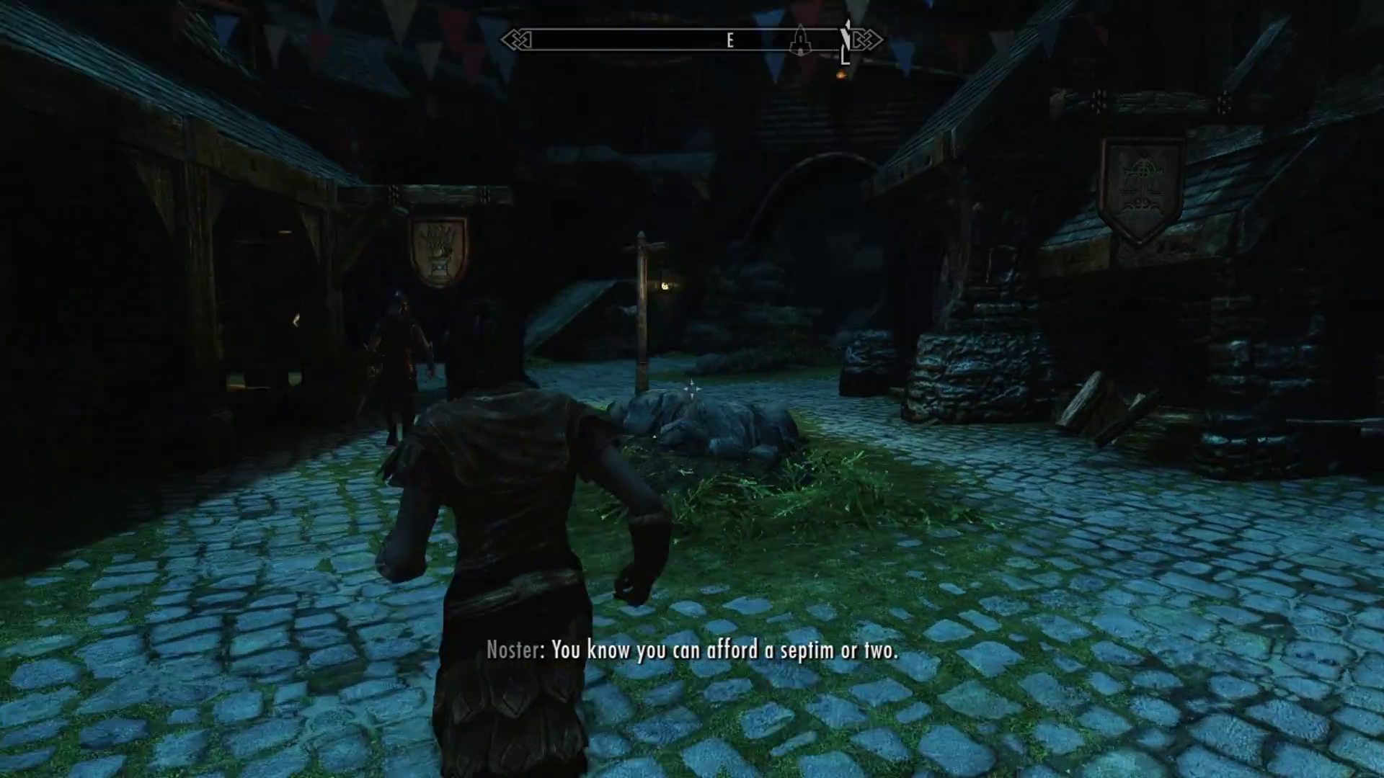
key("w")
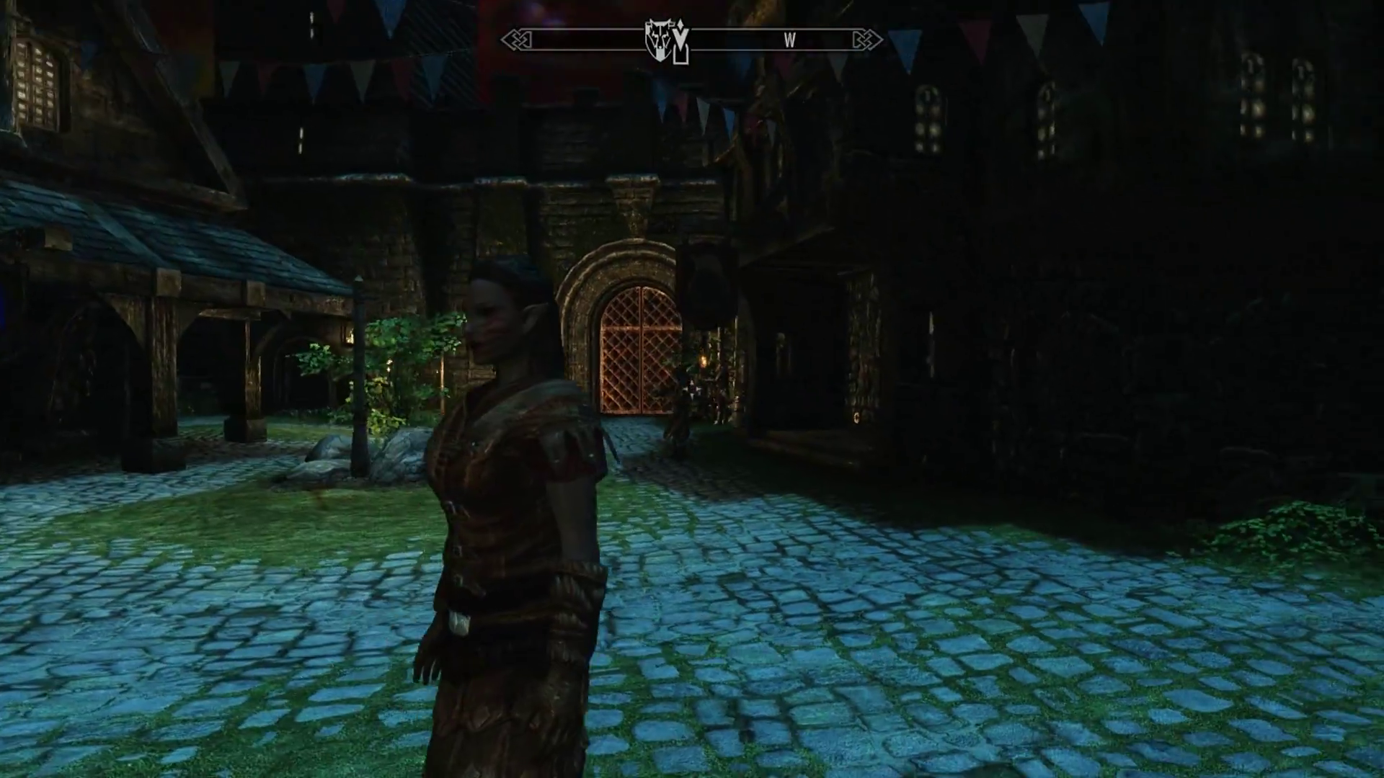
key("w")
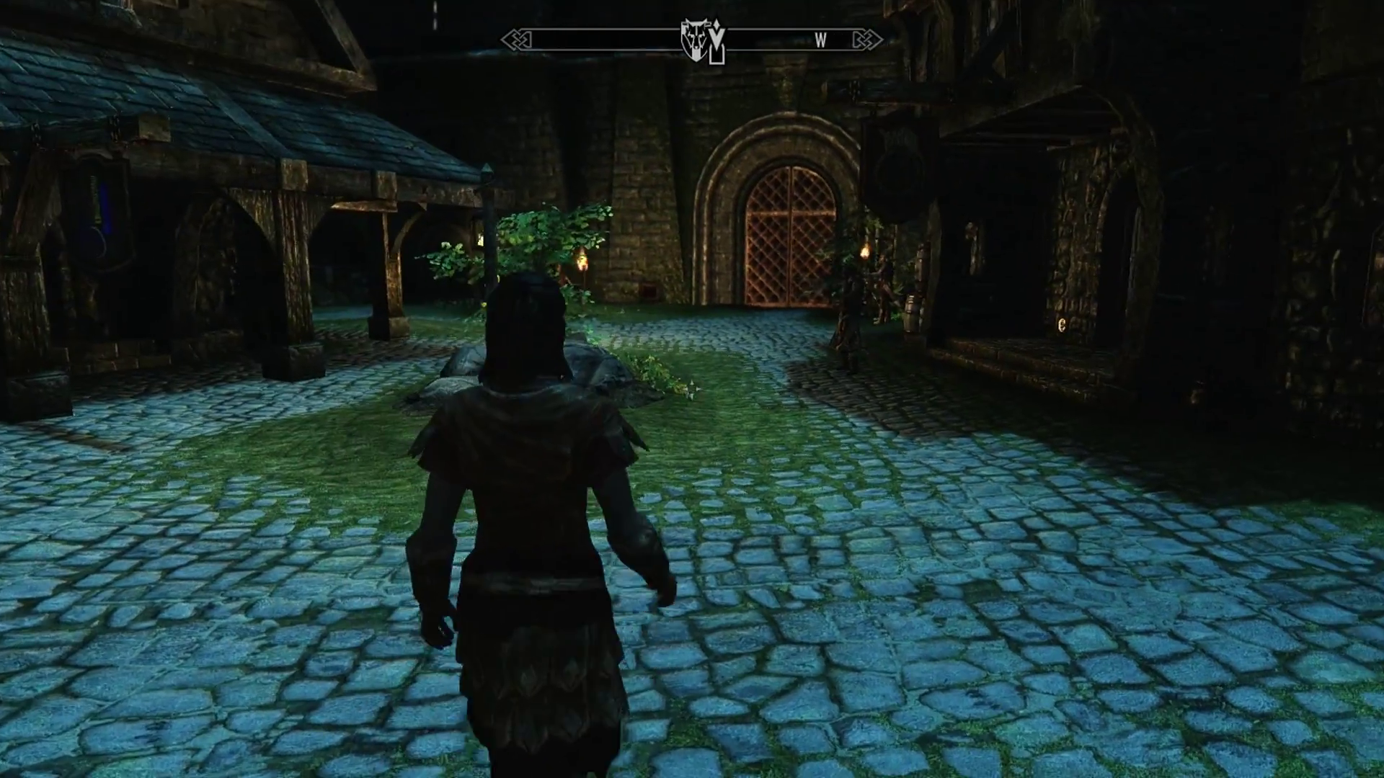
key("w")
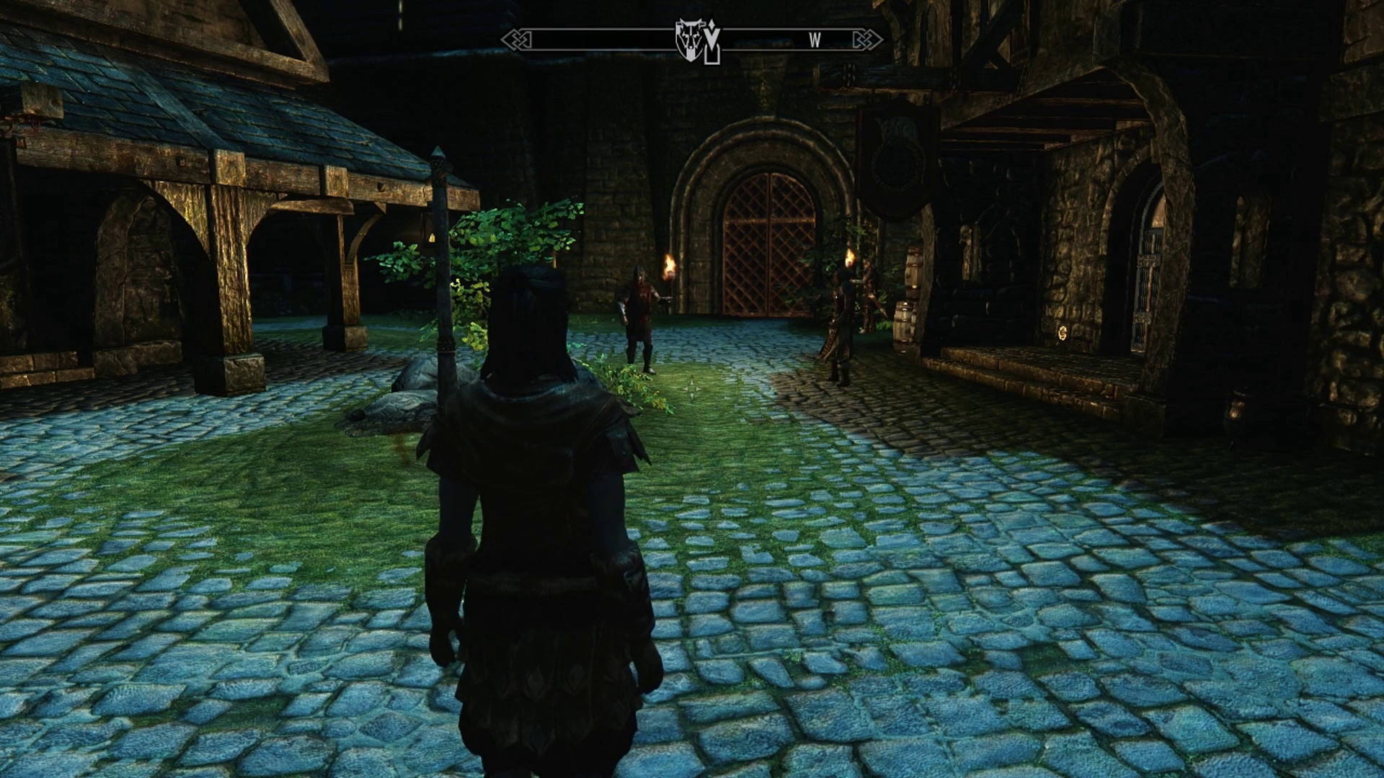
Open the in-game console and look up the NPC's ID with the command "help man-man".
key("grave")
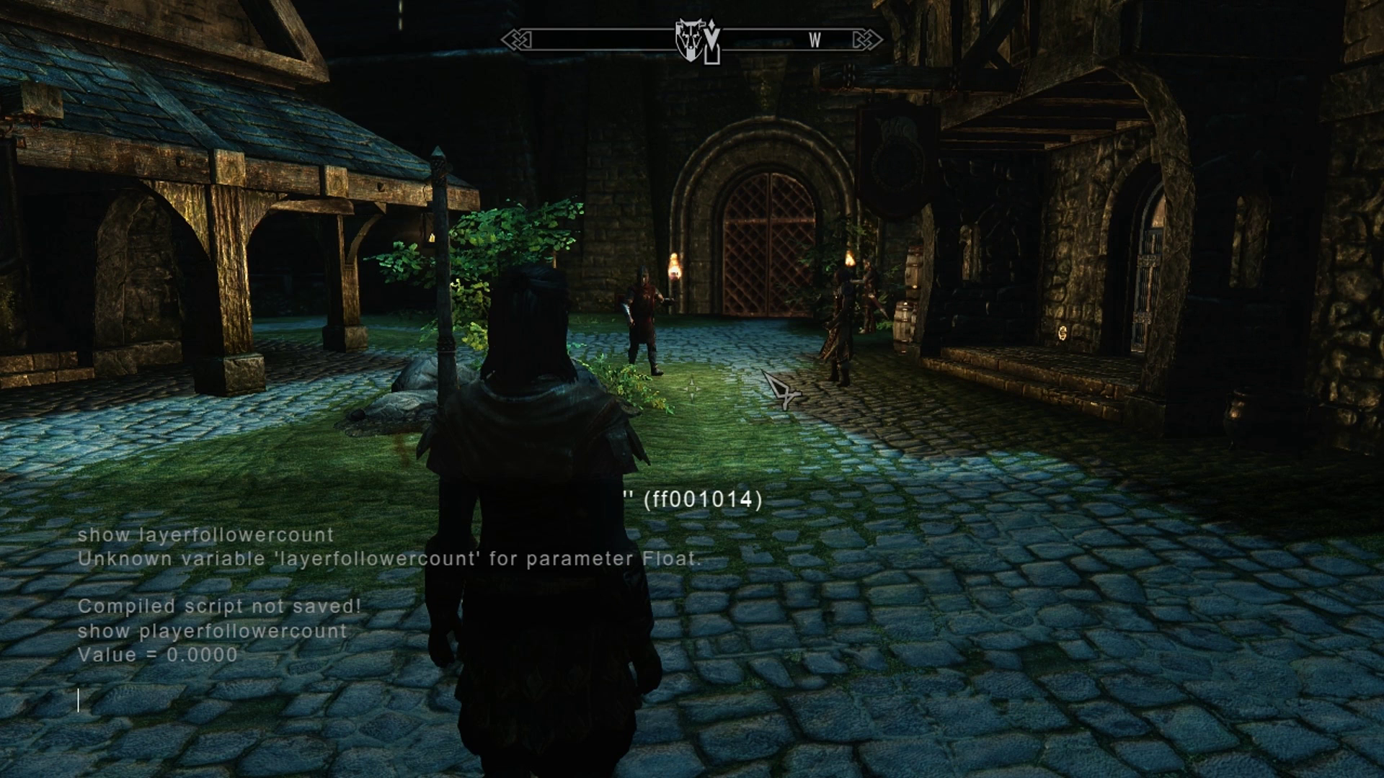
type("help man-man")
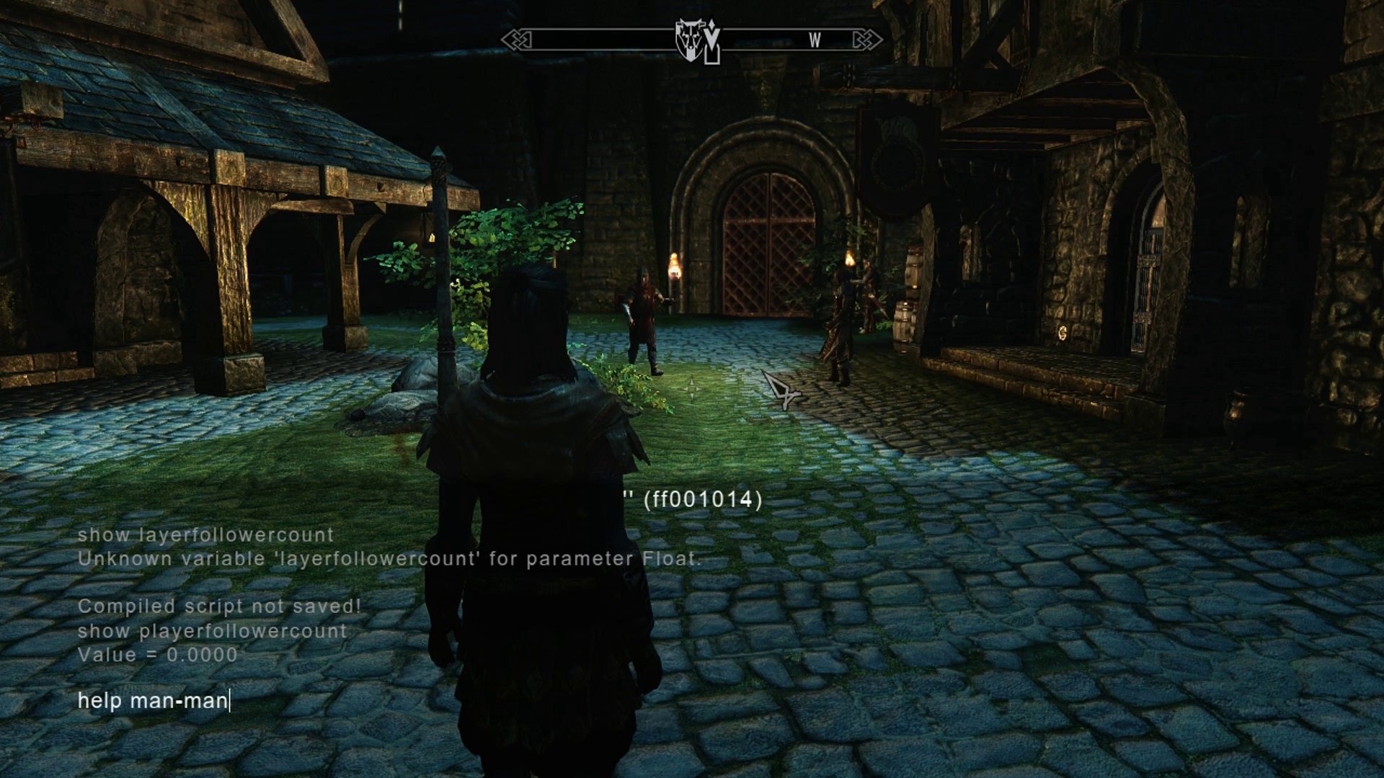
key("Return")
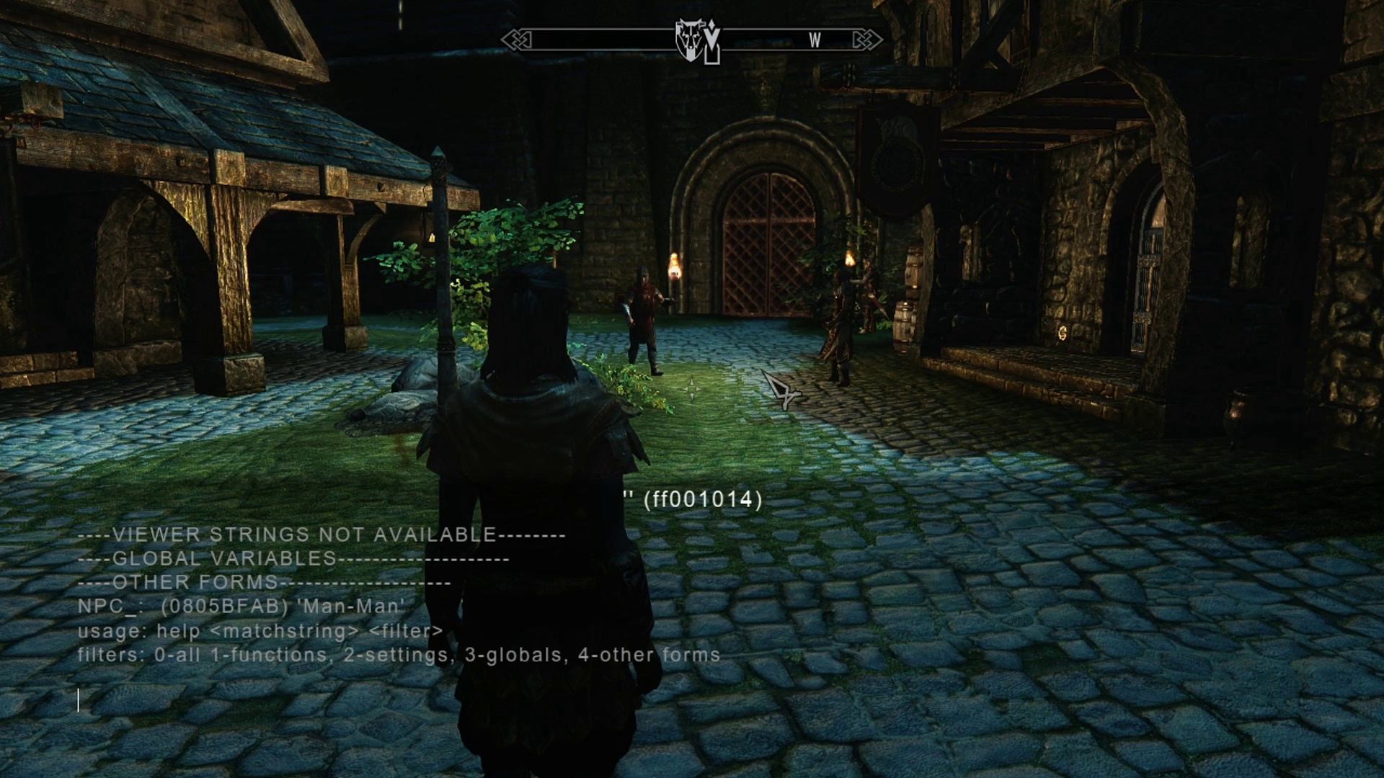
Search the console for "lund" with the help command and look through the listed NPC entries.
type("help lund")
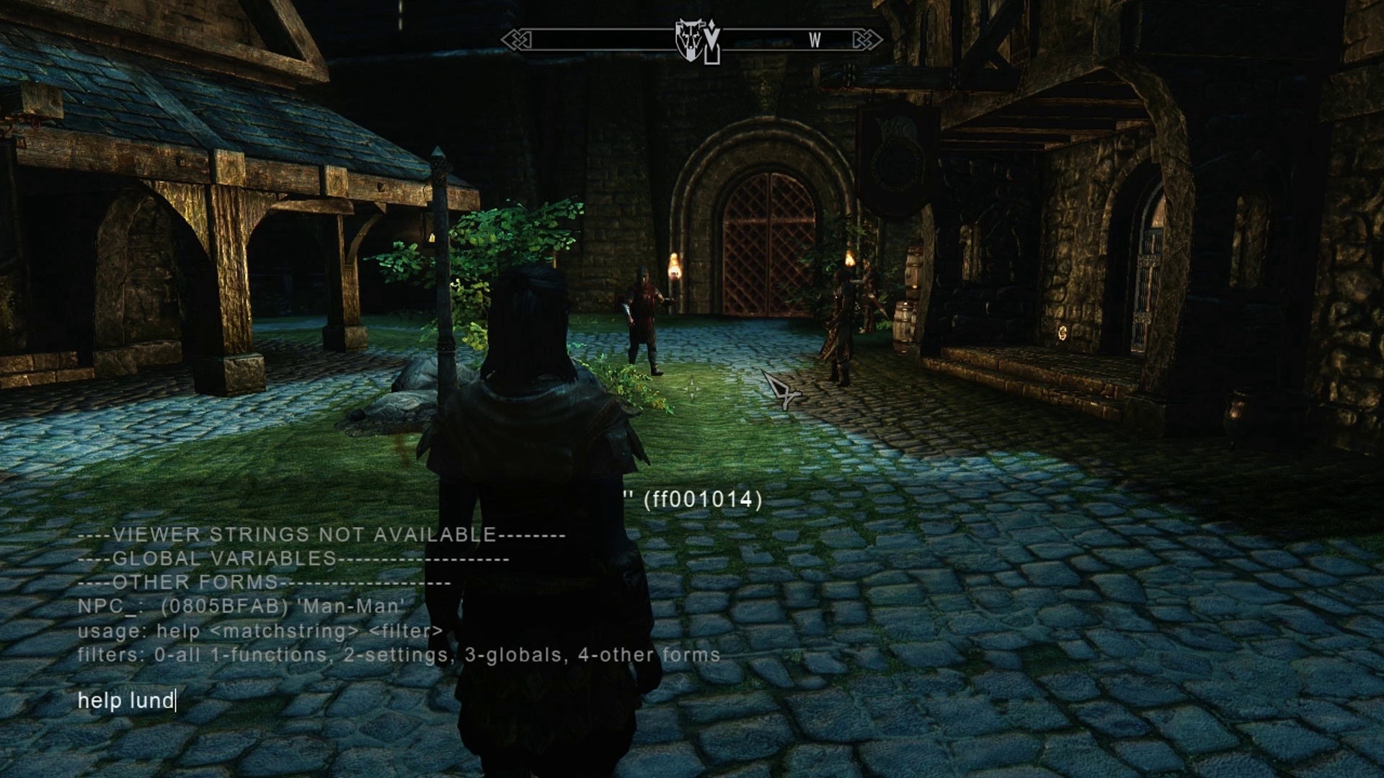
key("Return")
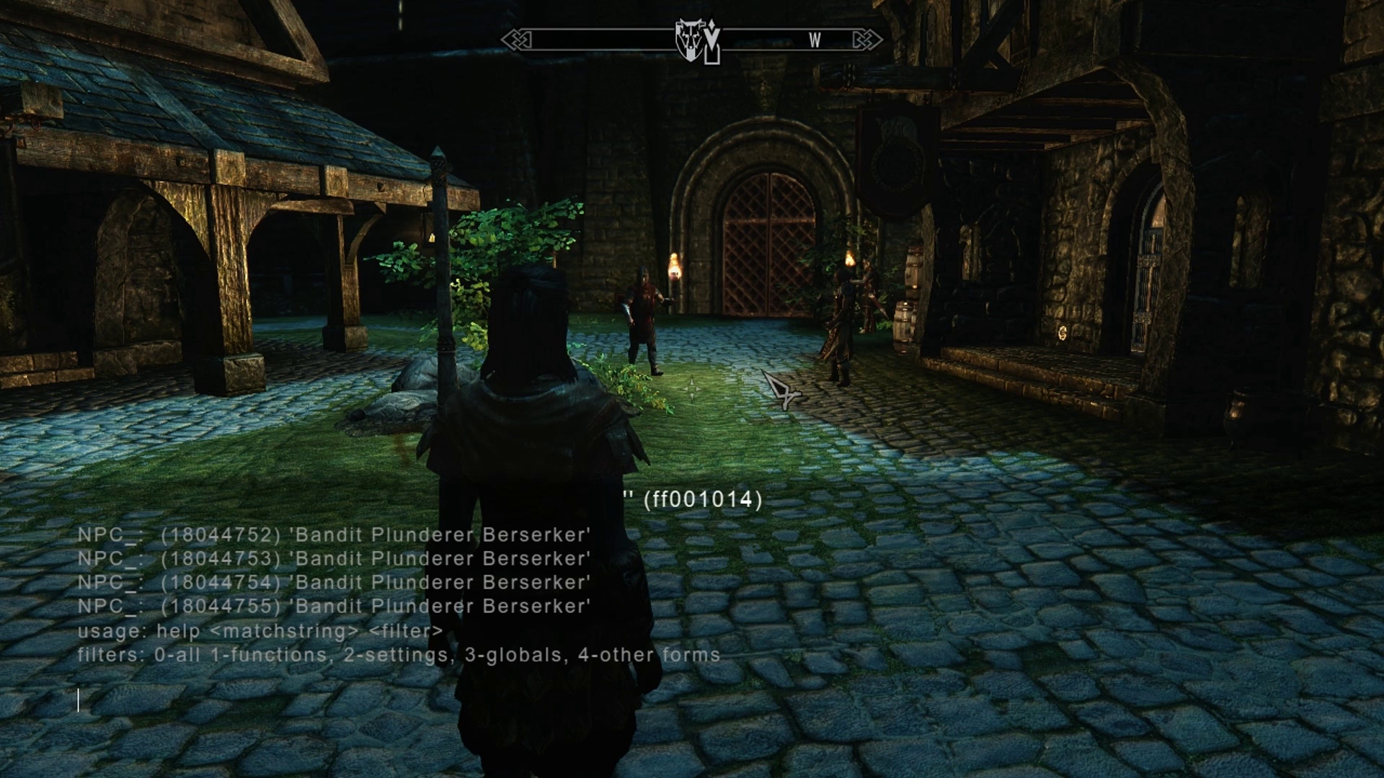
scroll(782, 389, "up", 5)
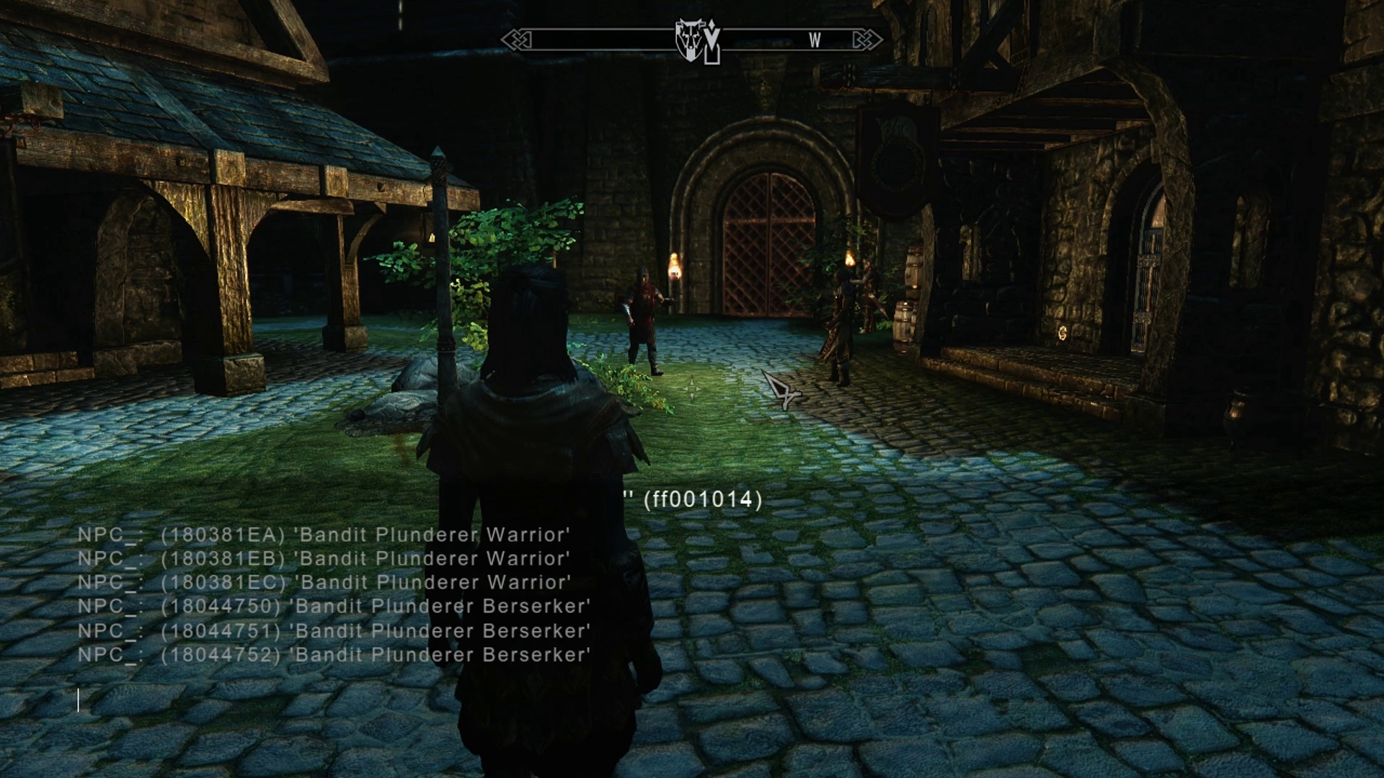
scroll(782, 390, "up", 20)
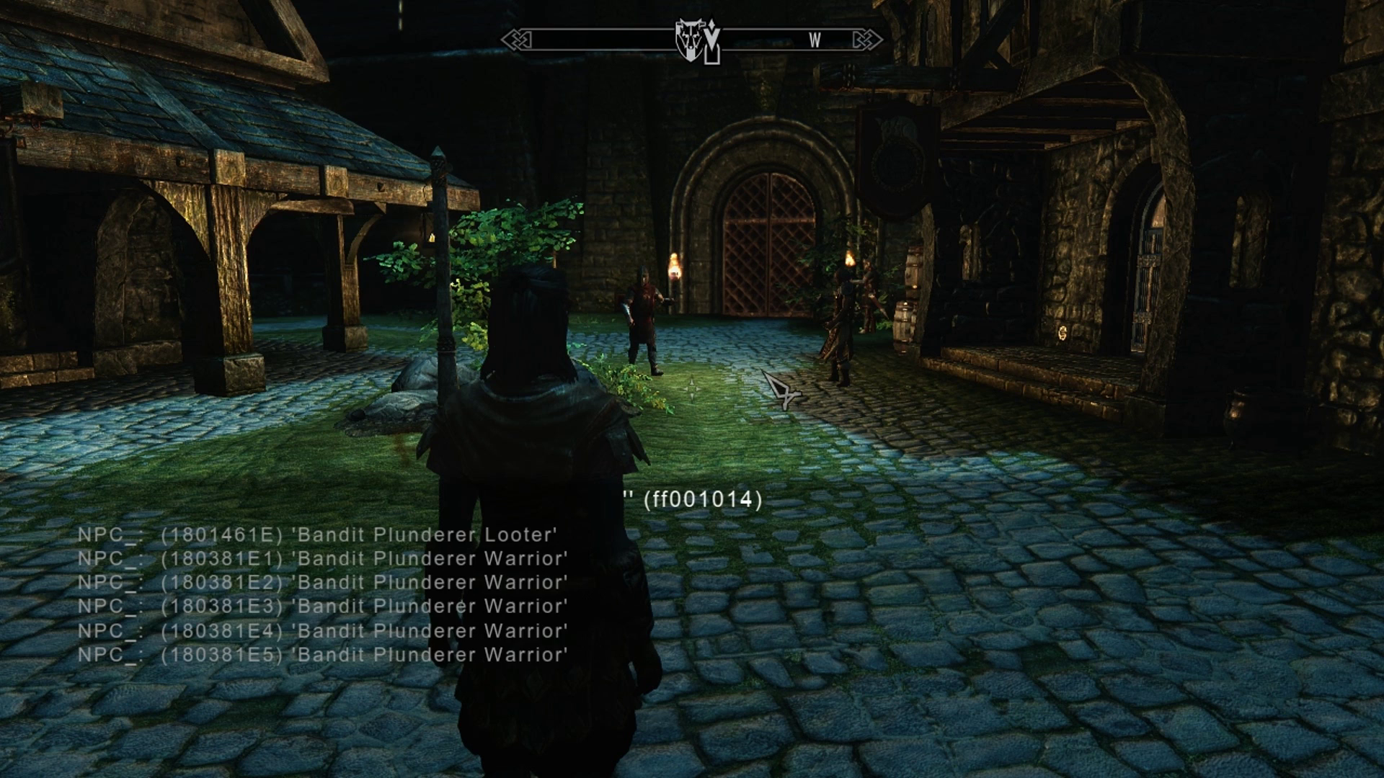
scroll(782, 389, "up", 10)
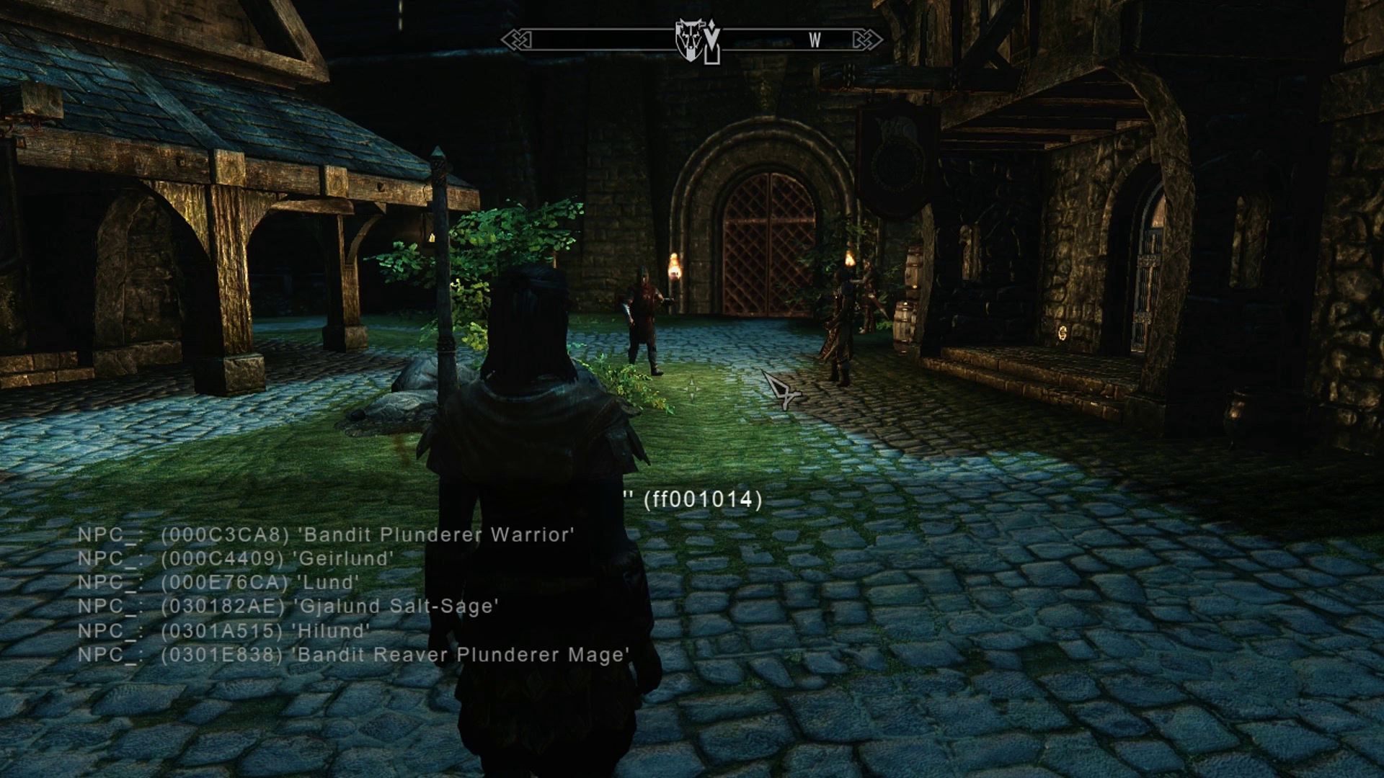
scroll(782, 389, "down", 20)
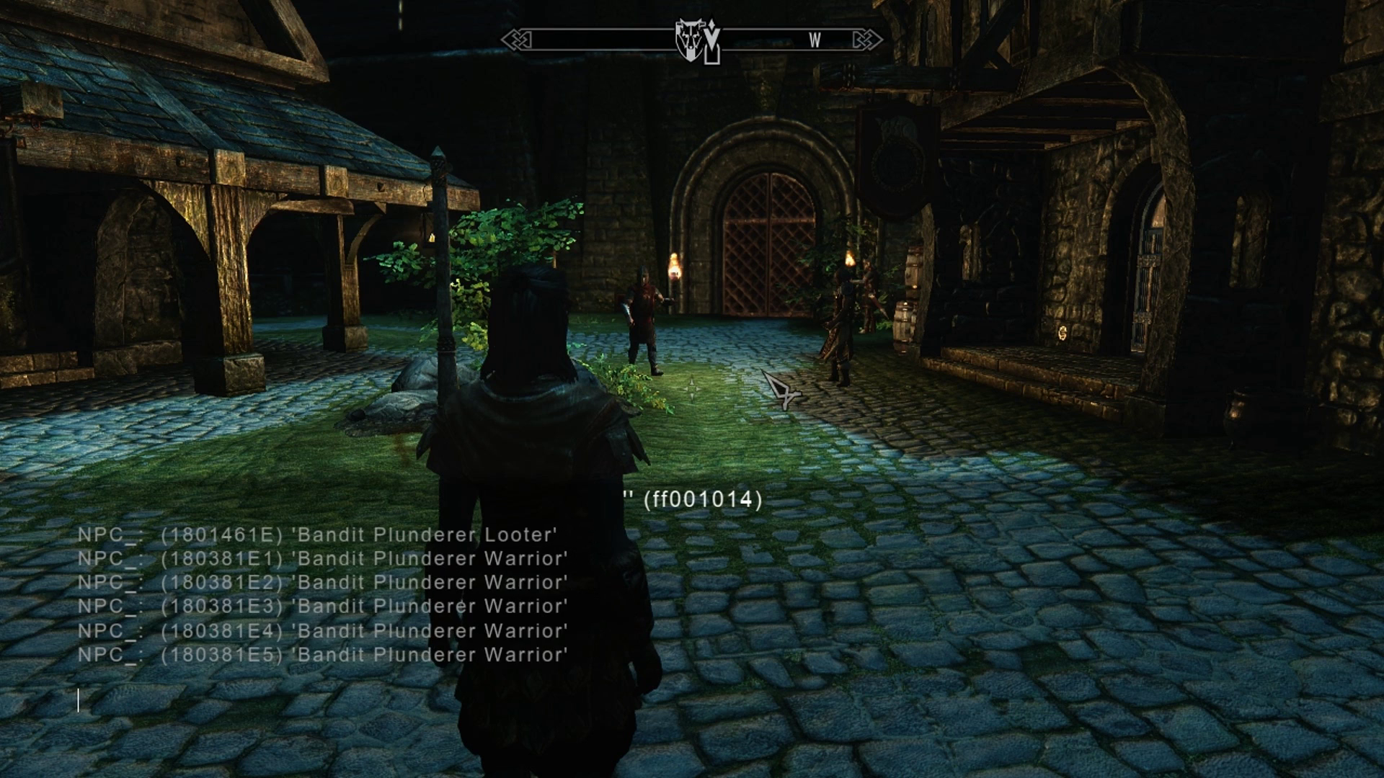
scroll(782, 390, "down", 5)
List Man-Man's ID again with the console command "help man-man".
type("help man-ma")
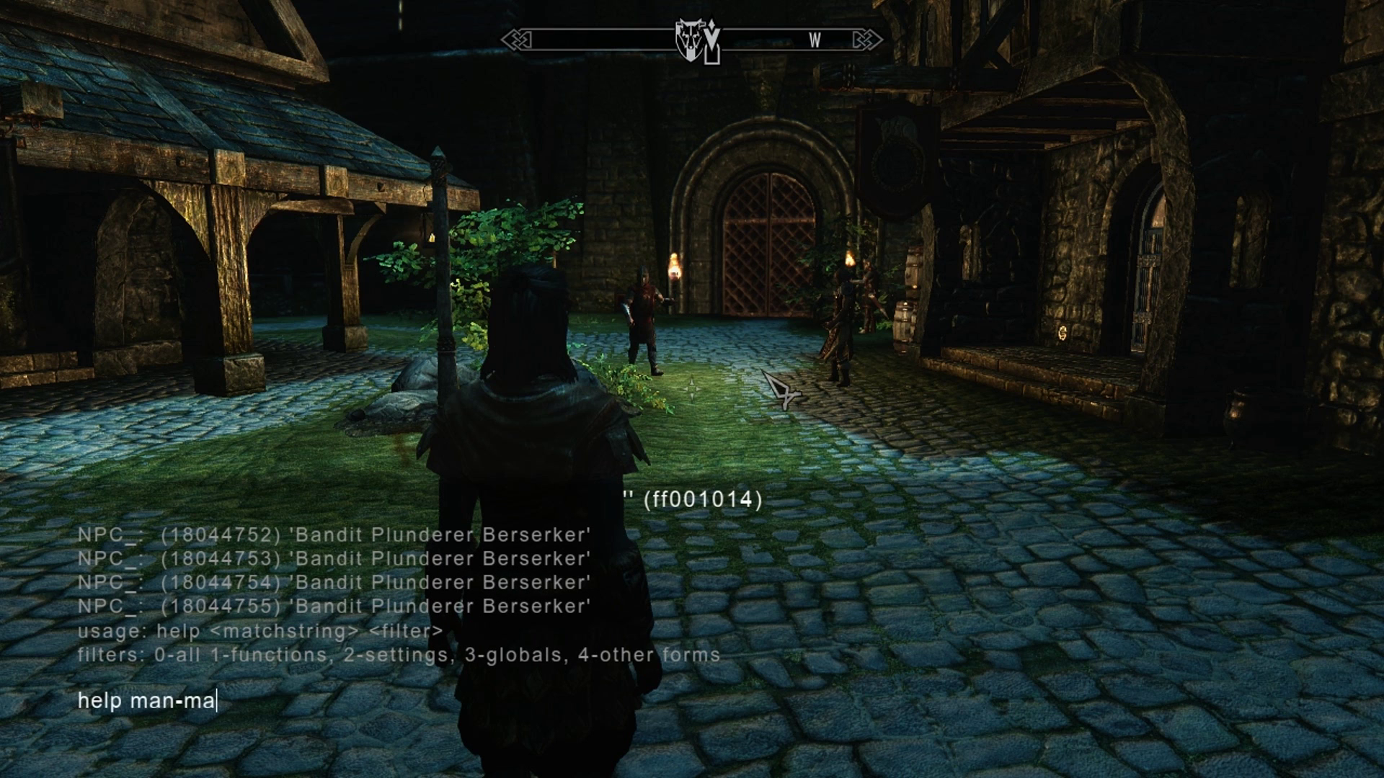
type("n")
key("Return")
Spawn Man-Man at the player's position with the command "player.placeatme 0805bfab" and close the console.
type("player.")
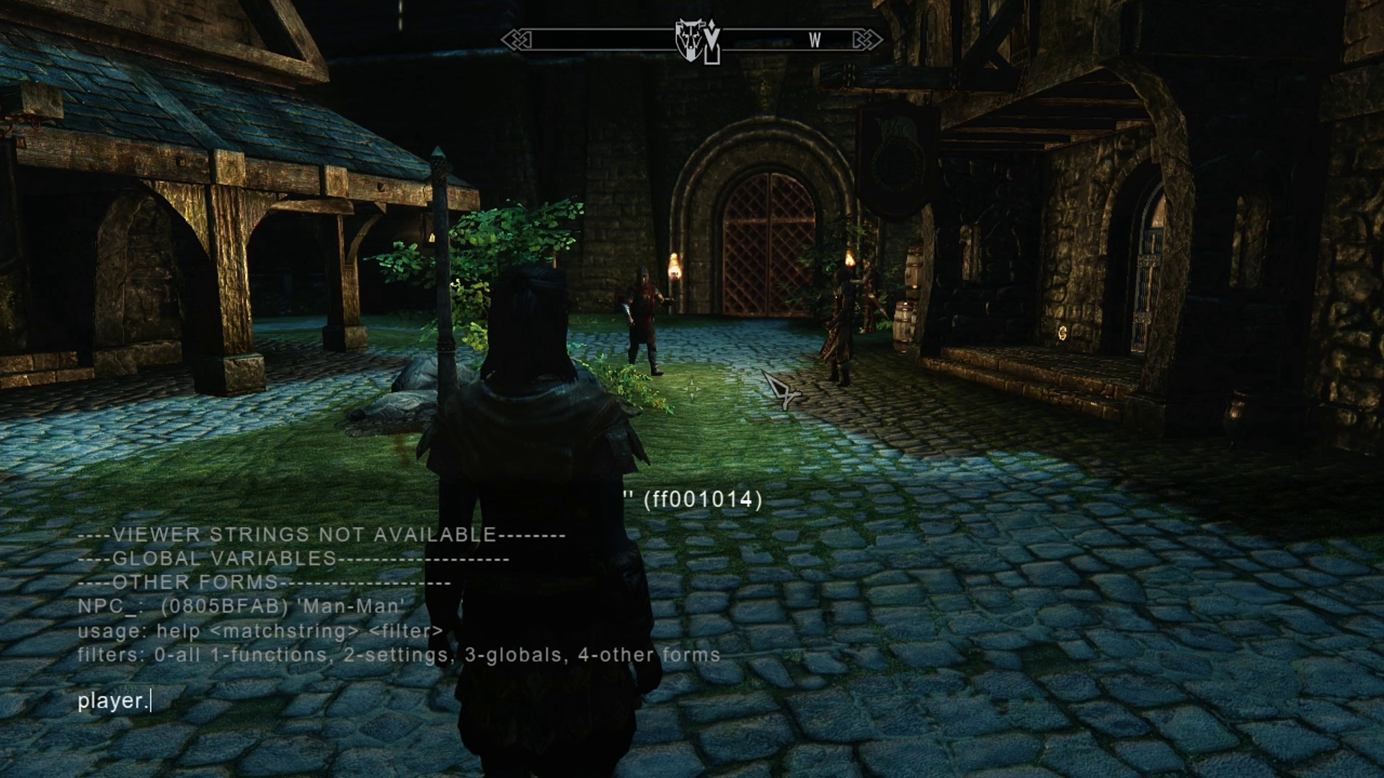
type("placeatme")
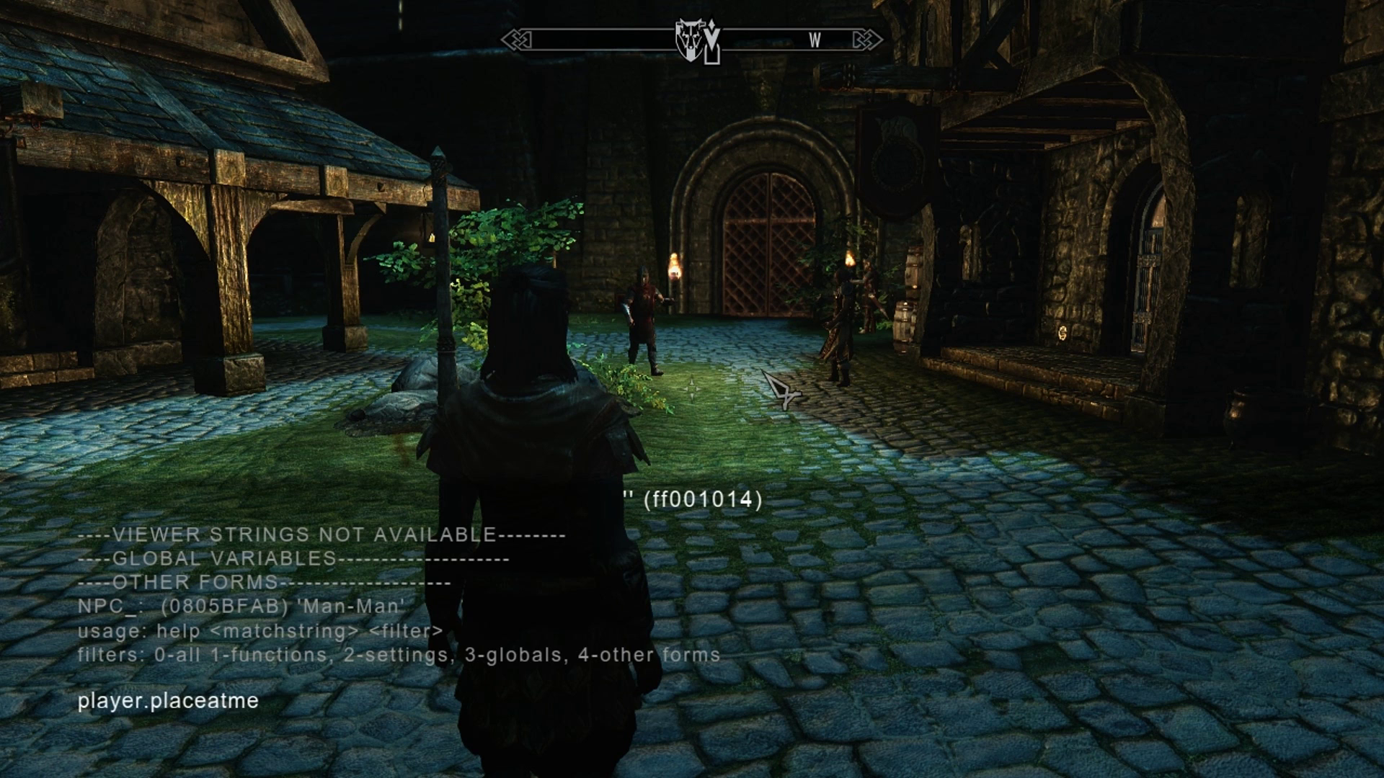
type(" 0805bfab")
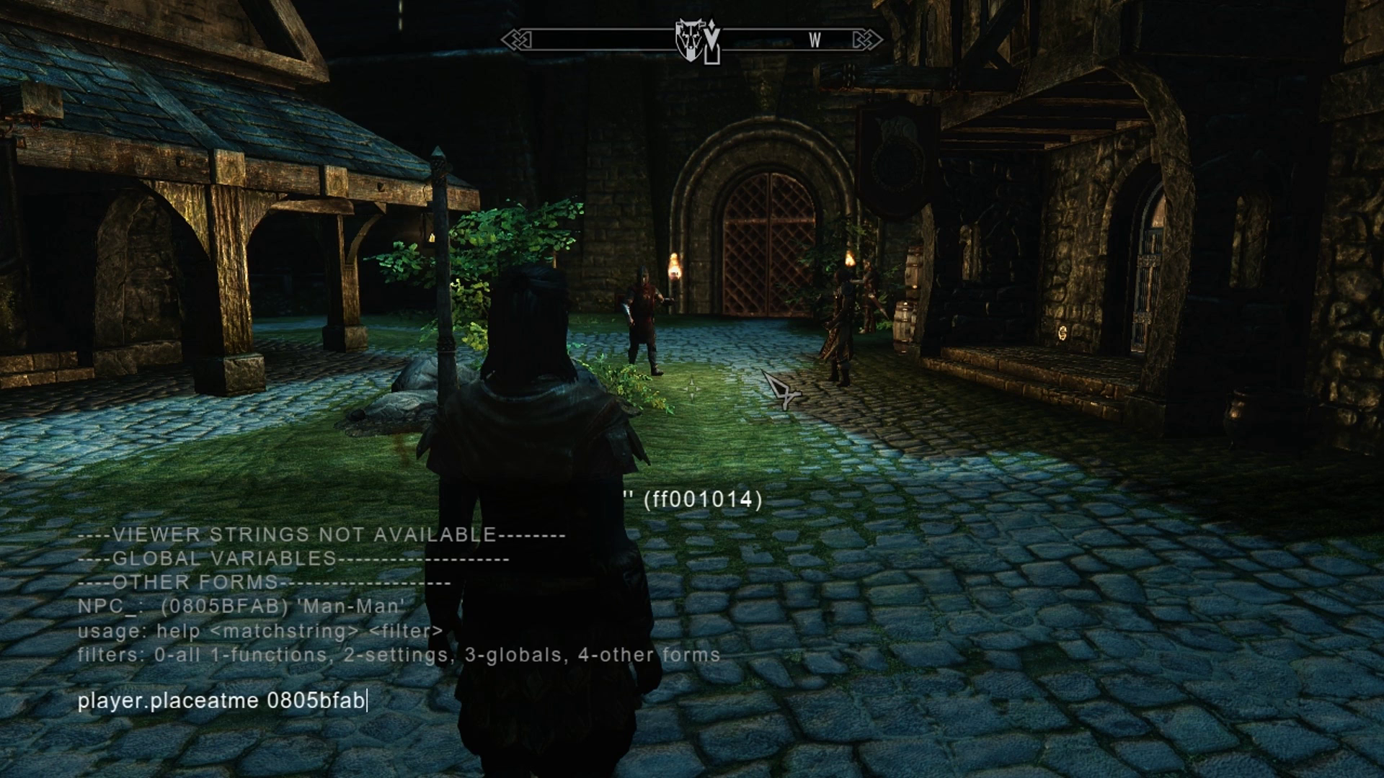
type("222222")
key("BackSpace")
key("BackSpace")
key("BackSpace")
key("BackSpace")
key("BackSpace")
key("BackSpace")
key("BackSpace")
type("1")
key("BackSpace")
key("BackSpace")
key("Return")
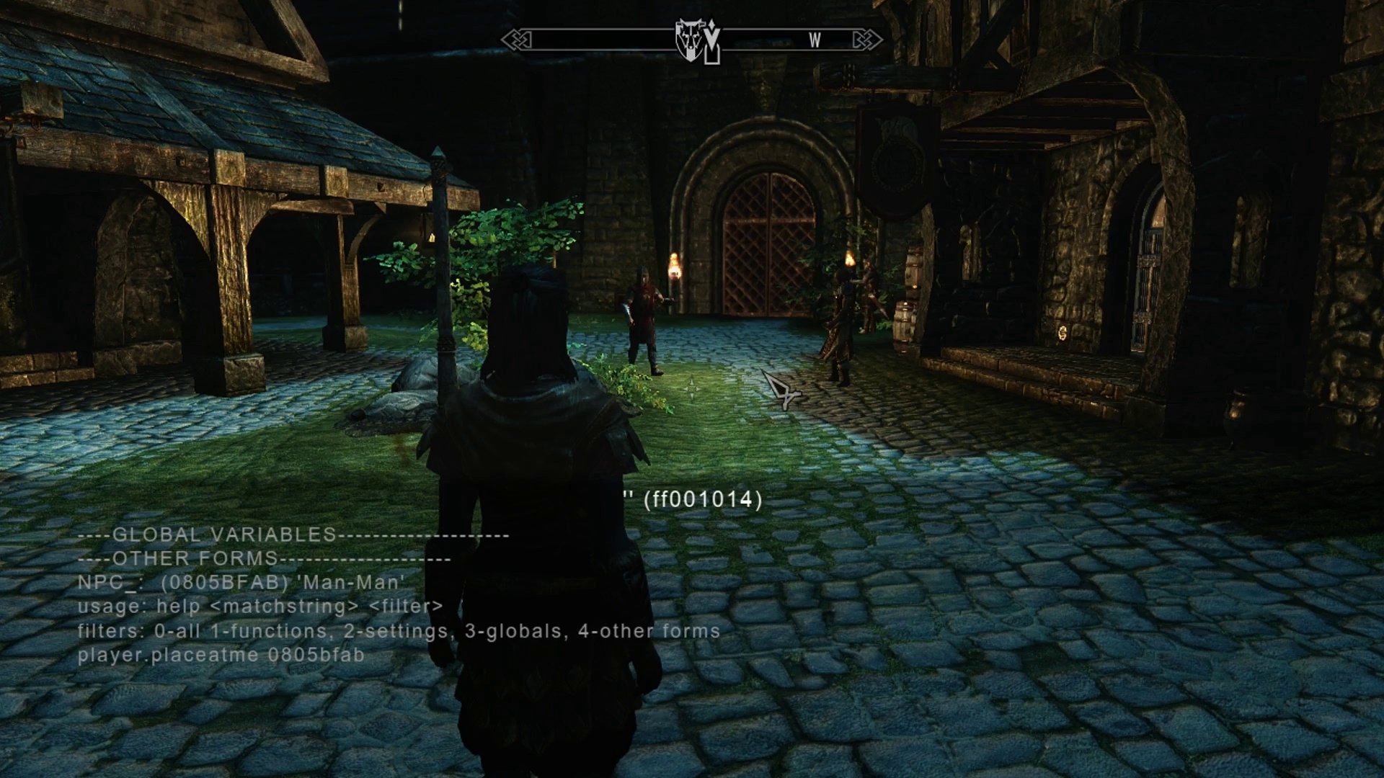
key("grave")
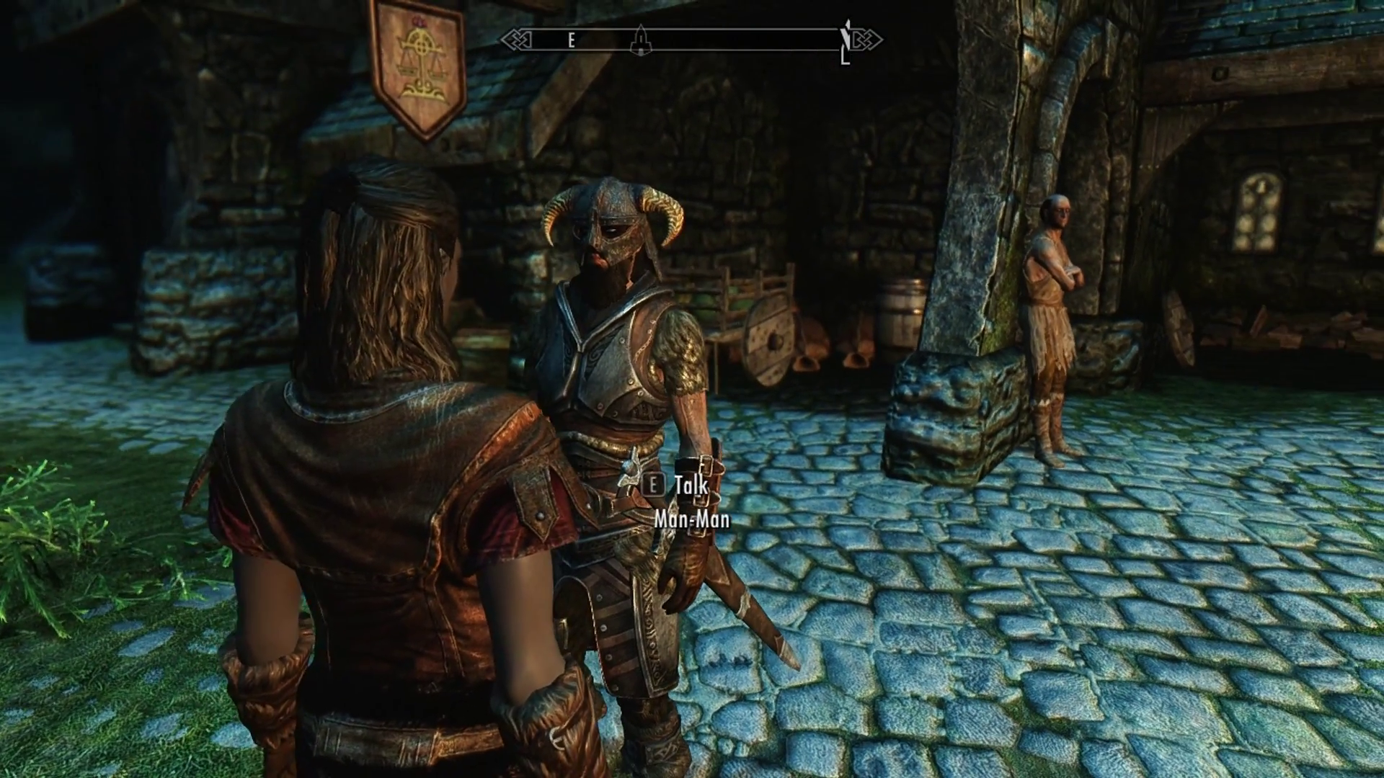
Approach Man-Man in first-person view, talk to him, and ask to trade some things.
key("f")
key("s")
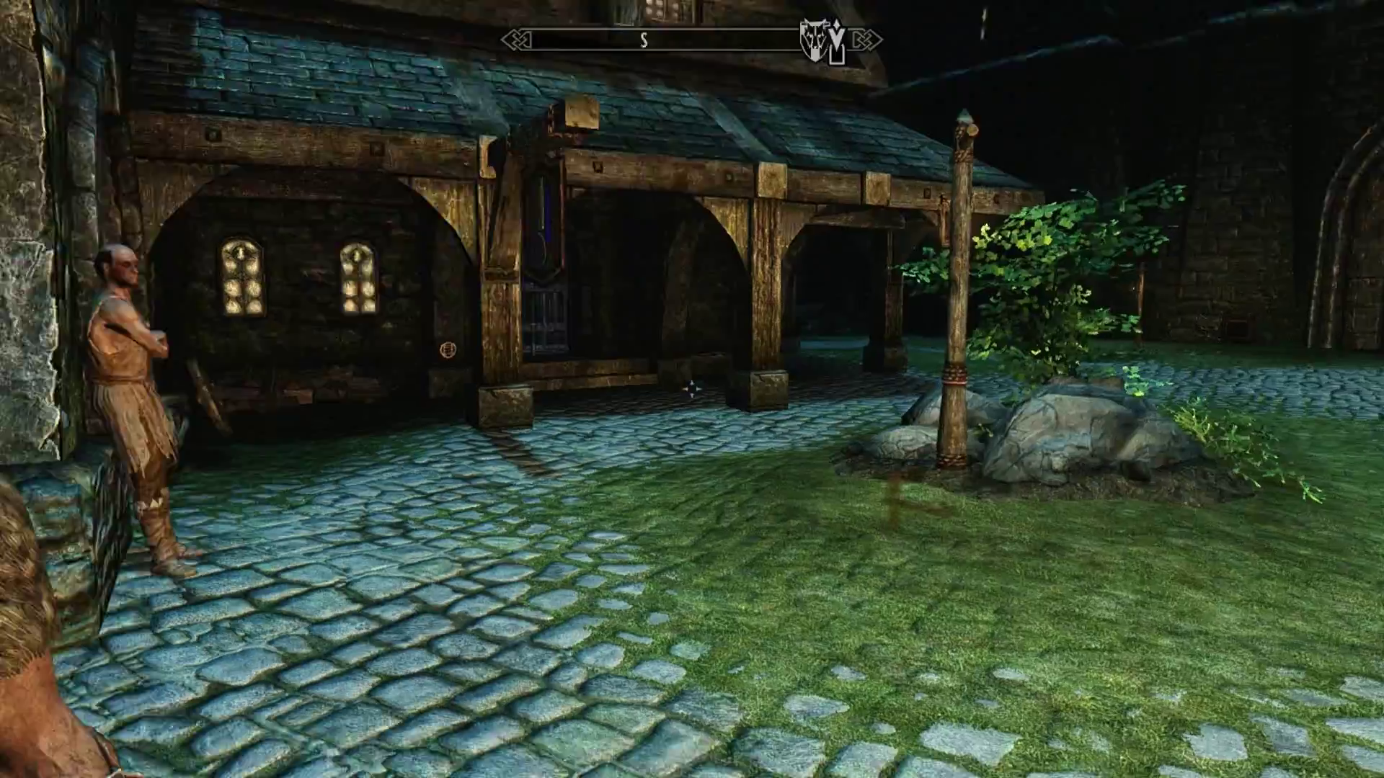
key("e")
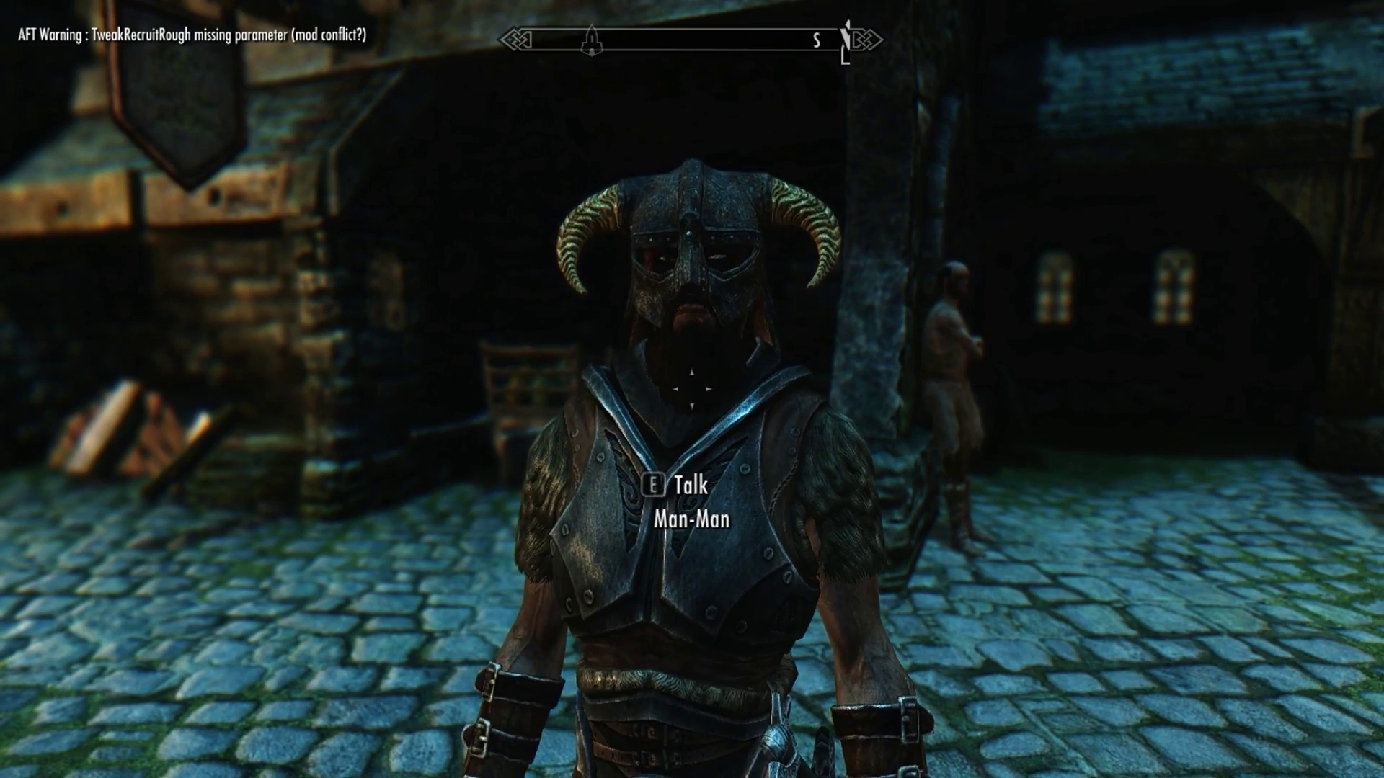
key("e")
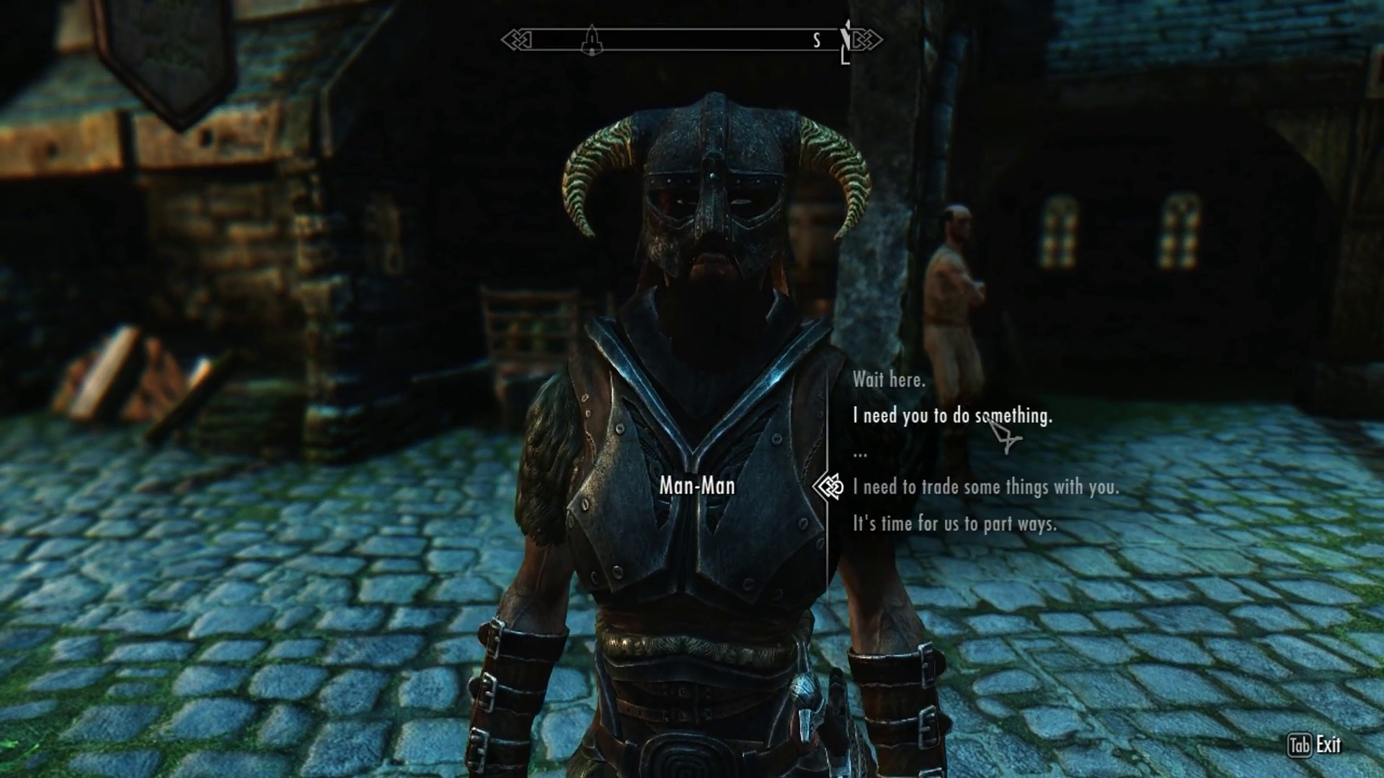
left_click(964, 424)
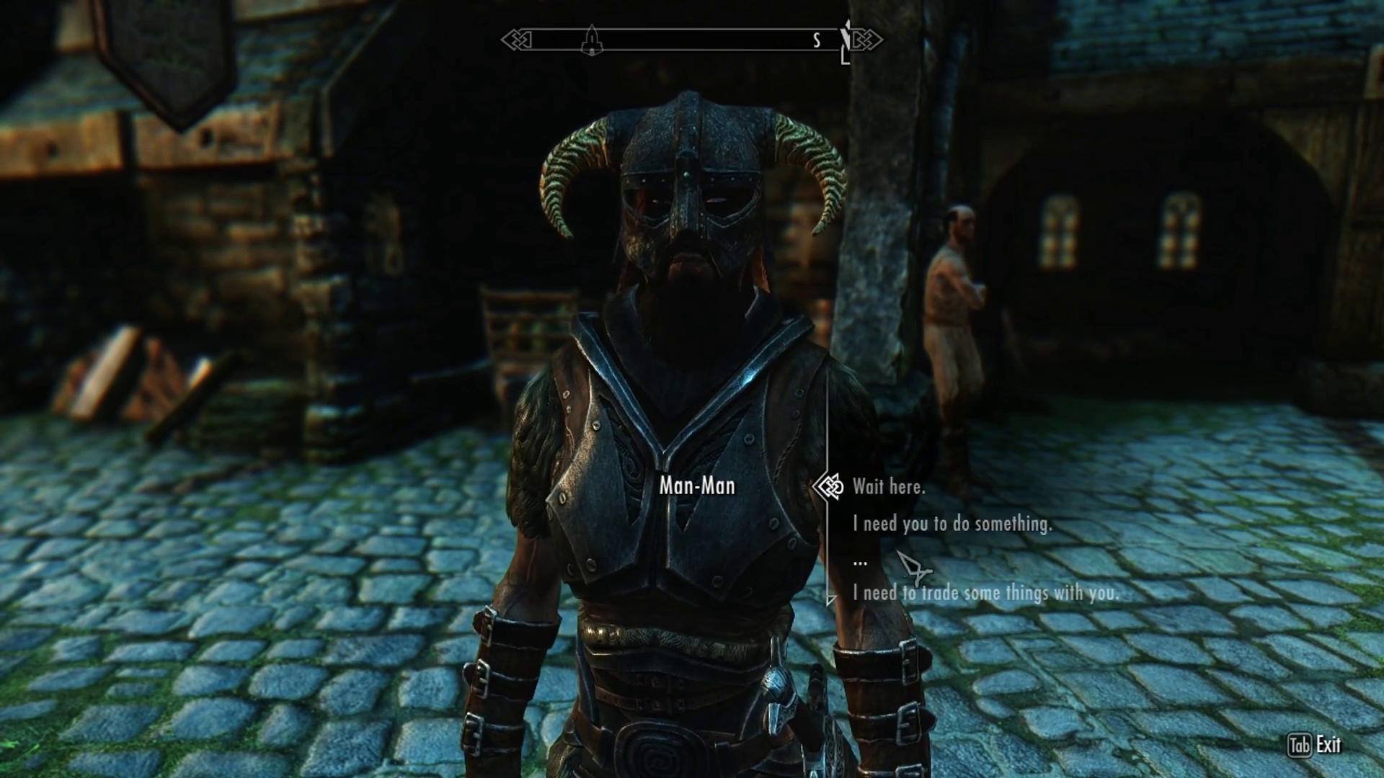
scroll(998, 494, "down", 1)
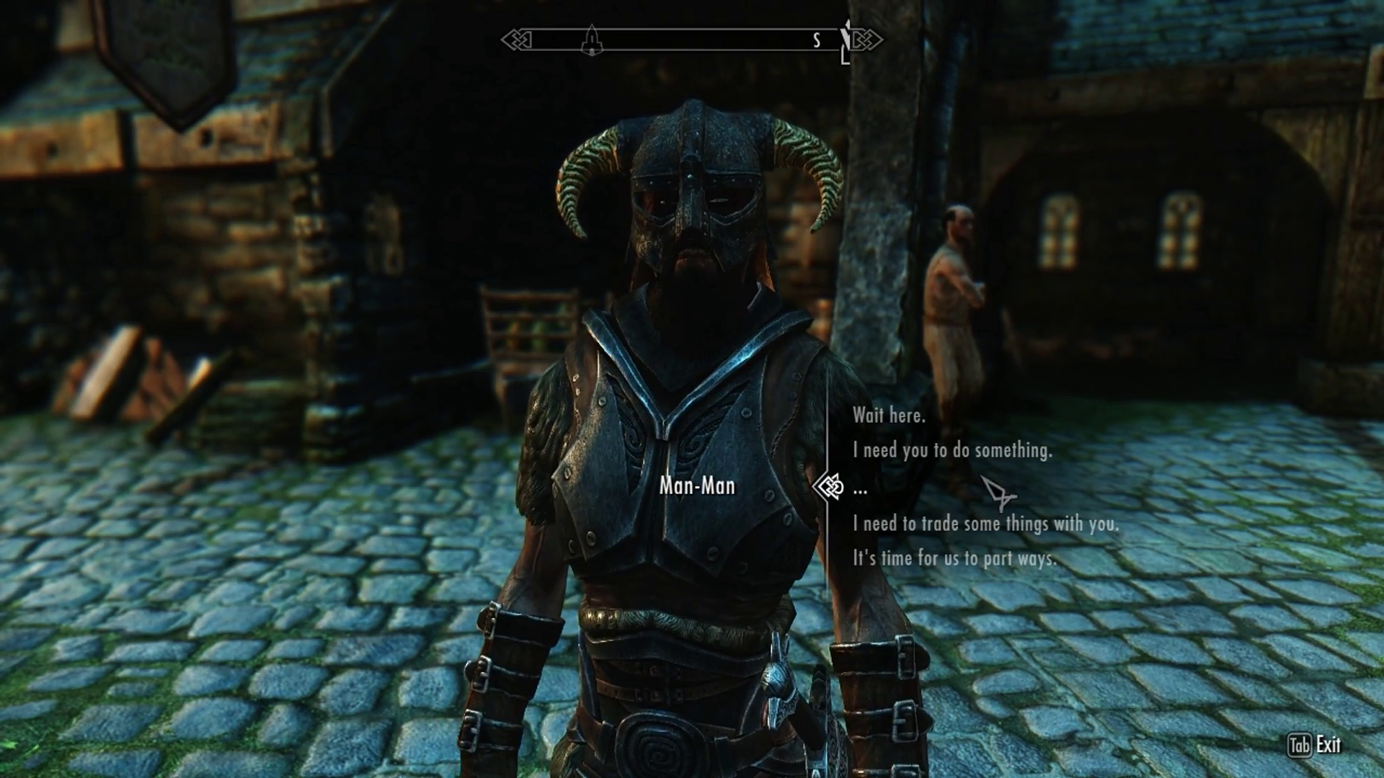
left_click(959, 522)
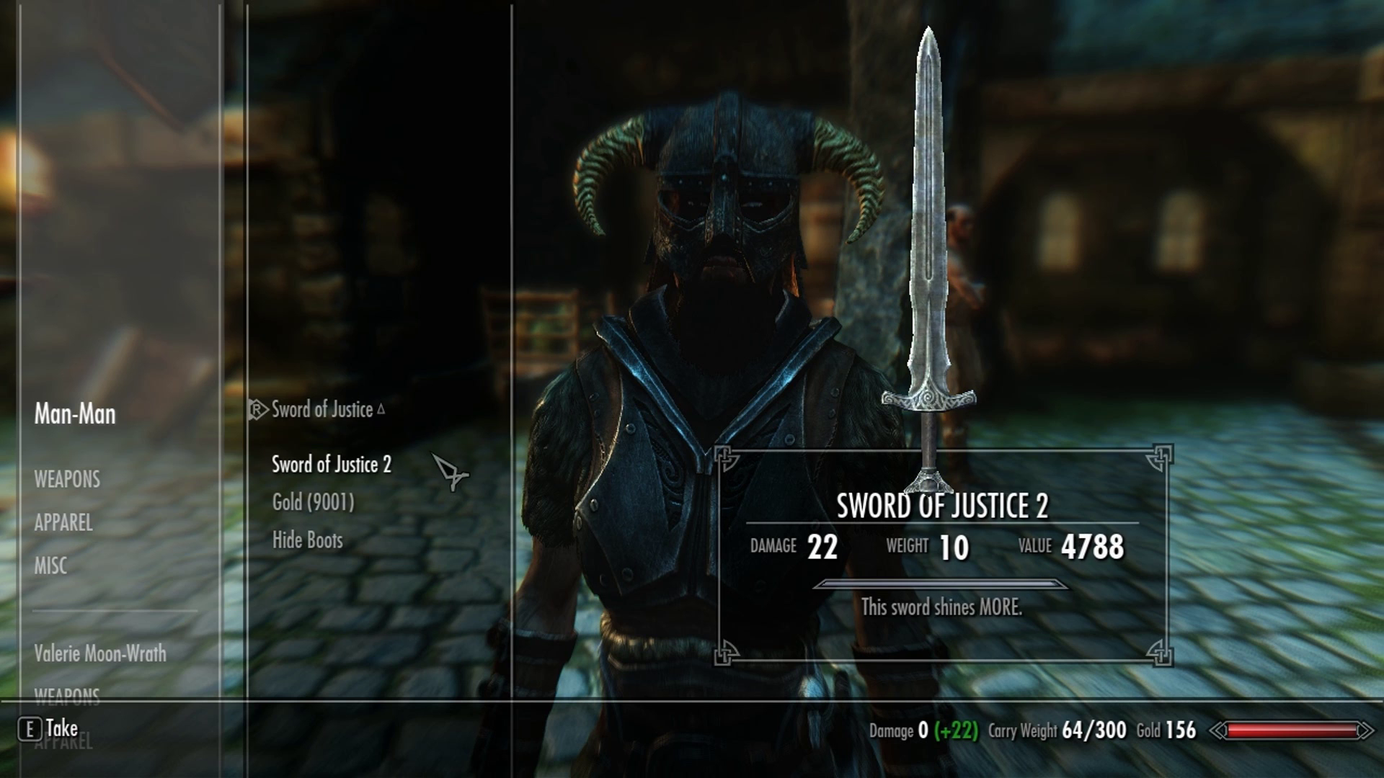
Take the 9001 gold and the Hide Boots from Man-Man, check the weapons on both sides, and end the conversation.
left_click(358, 517)
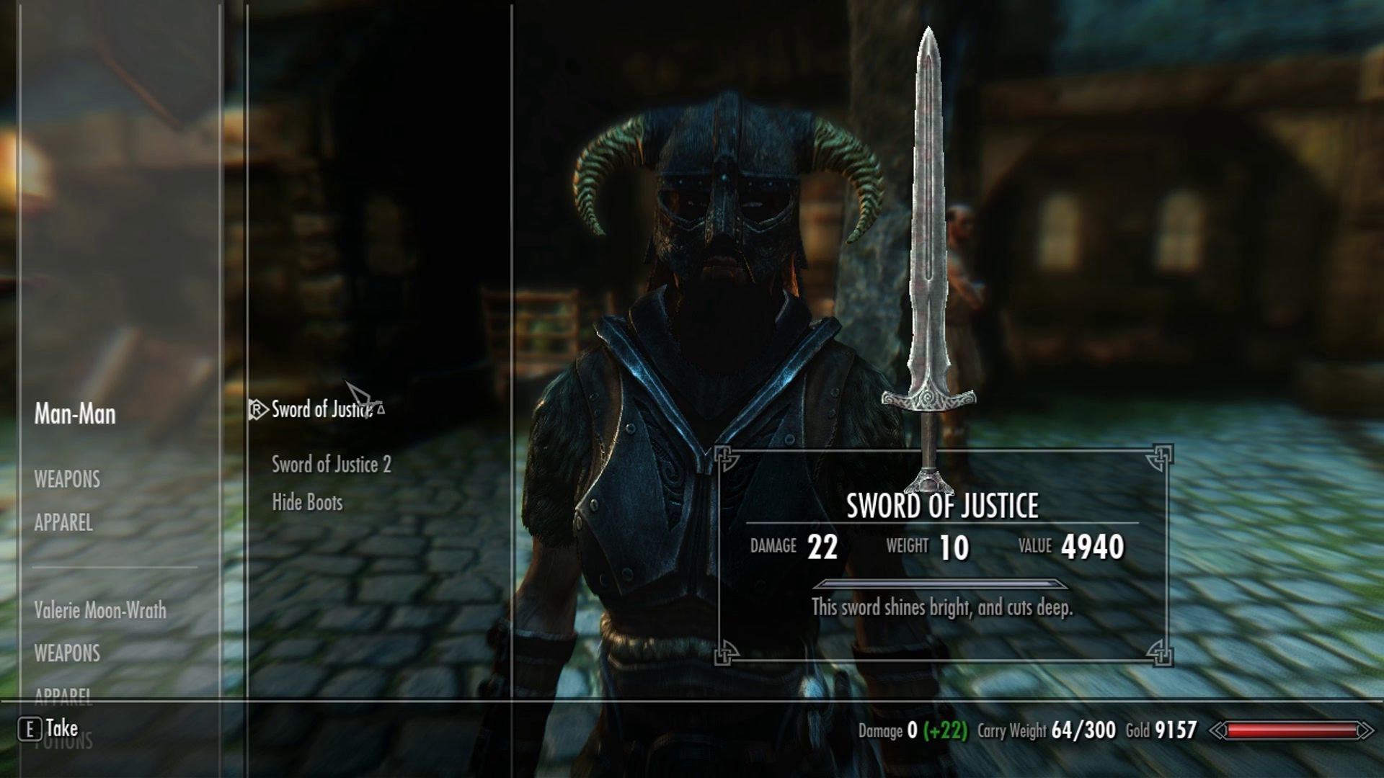
left_click(88, 622)
left_click(88, 651)
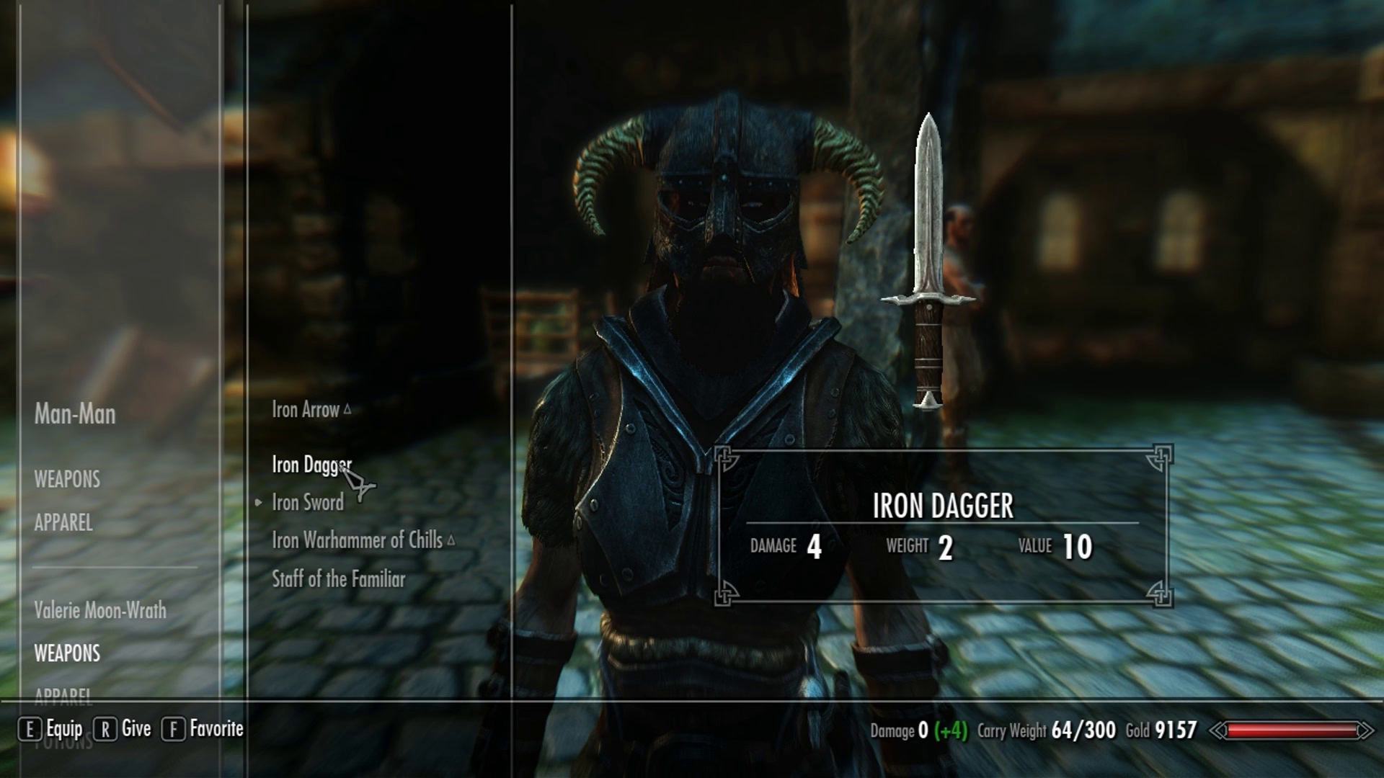
left_click(86, 415)
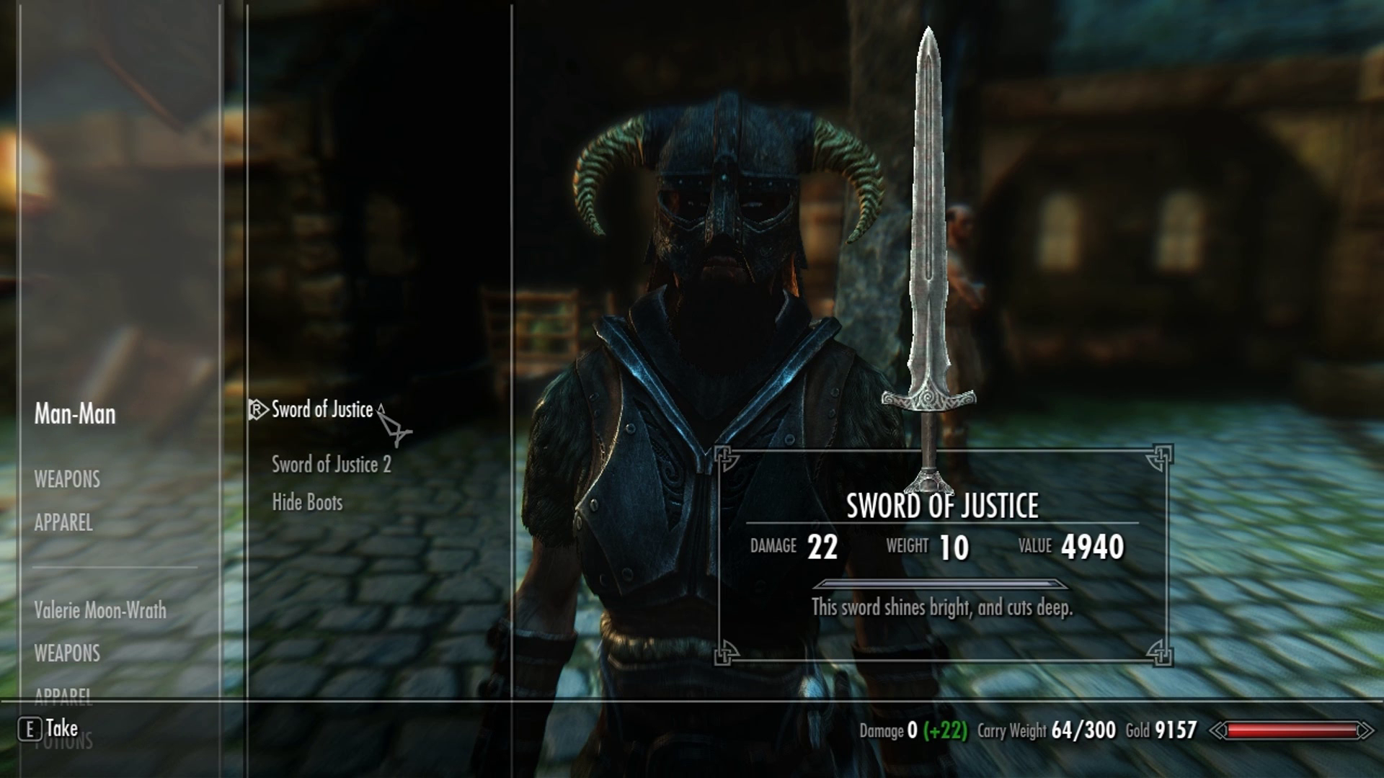
left_click(372, 507)
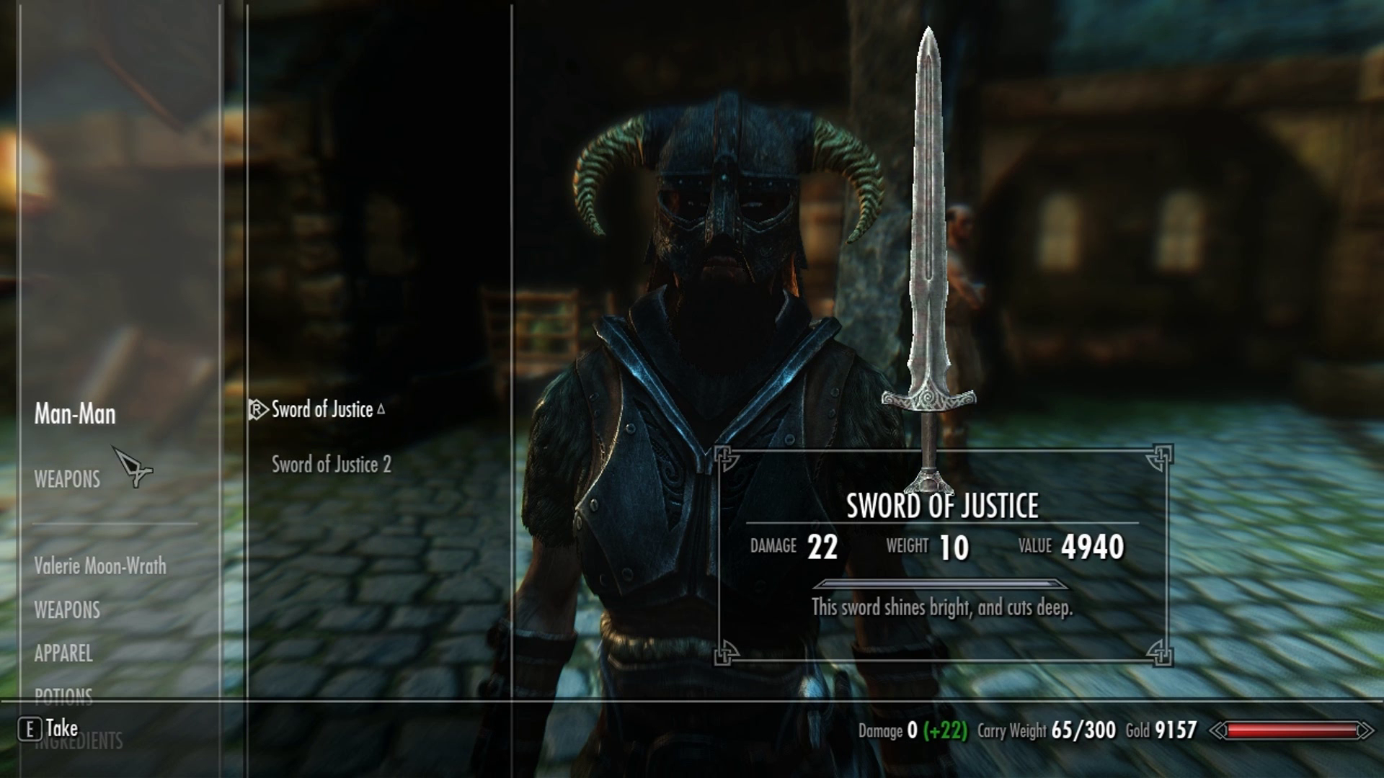
key("Tab")
key("Tab")
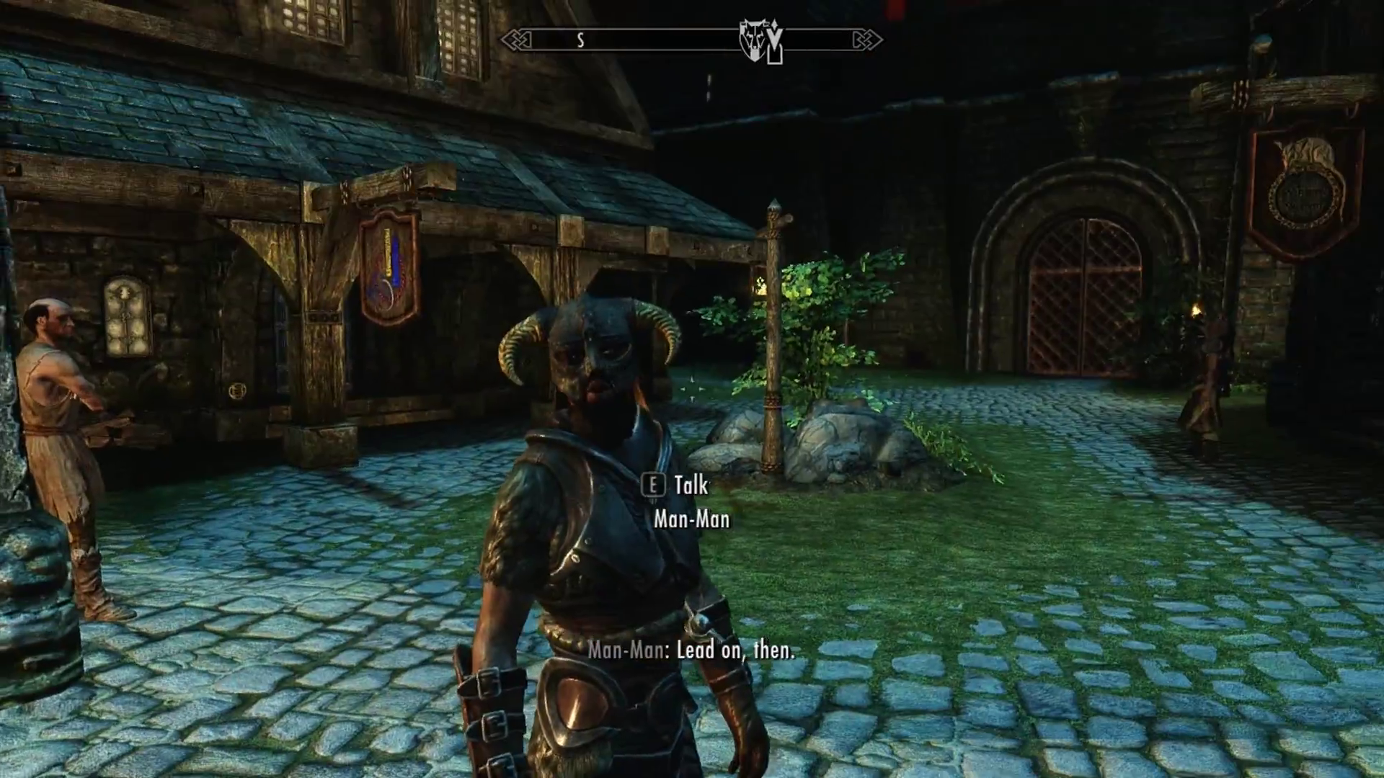
Ready the flame spells in front of Man-Man and quicksave the game.
key("r")
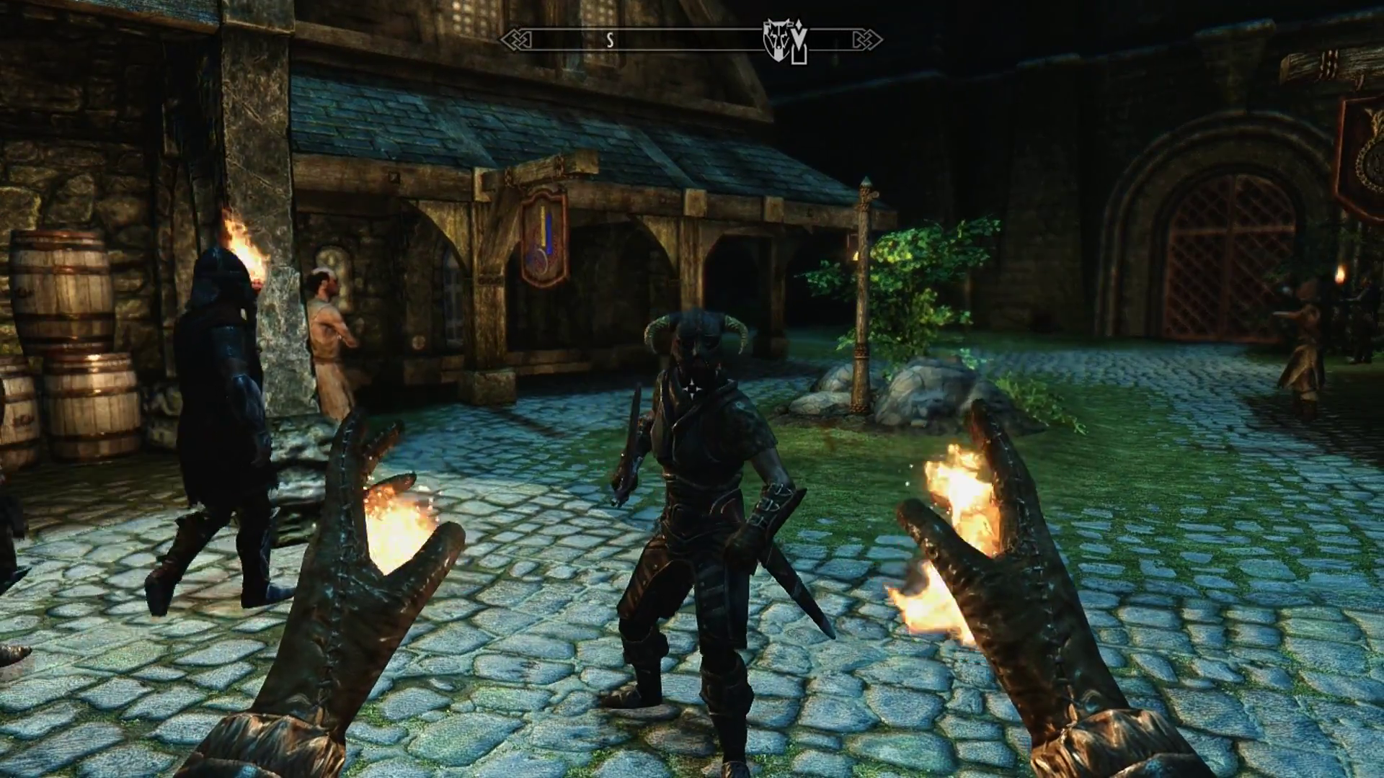
key("w")
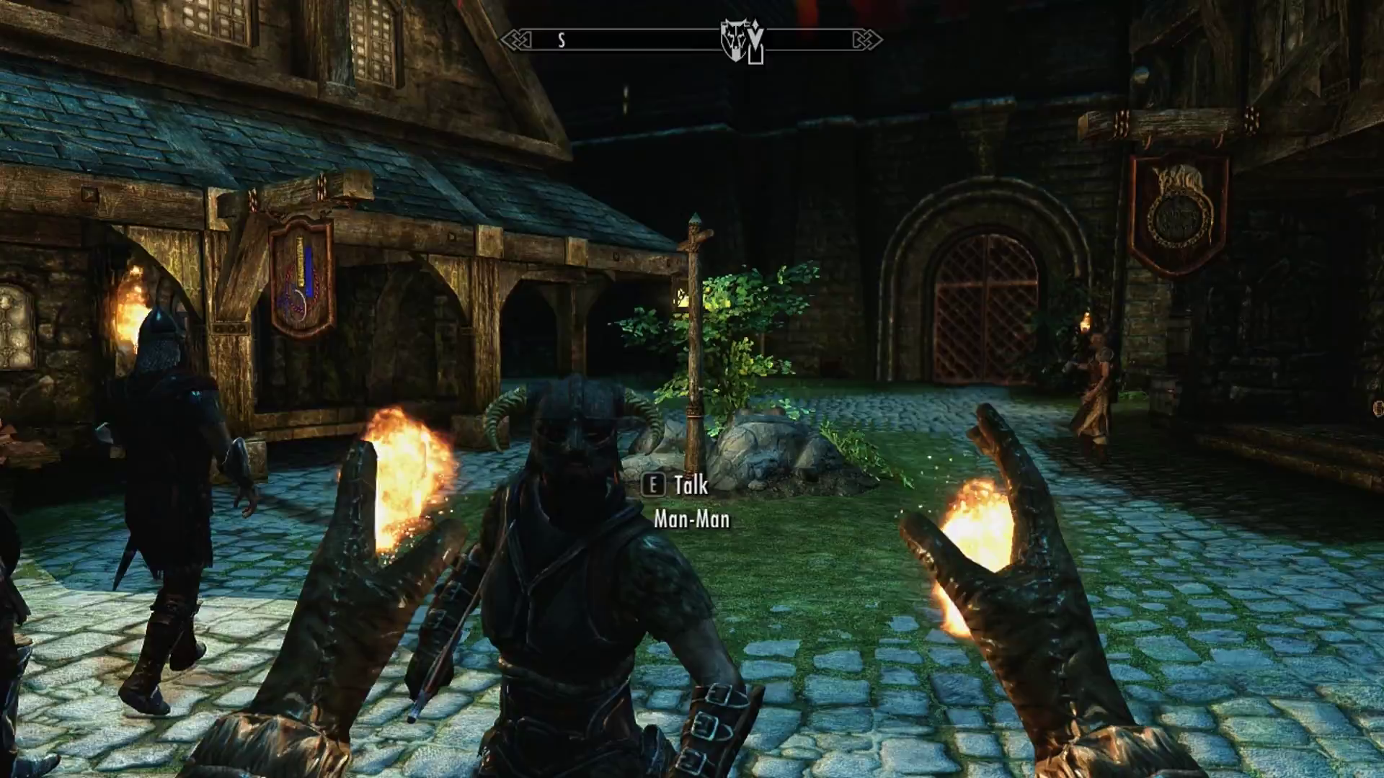
key("F5")
Start a fight with the Solitude guards to test Man-Man in combat, equip a torch for light, and reload the quicksave.
key("w")
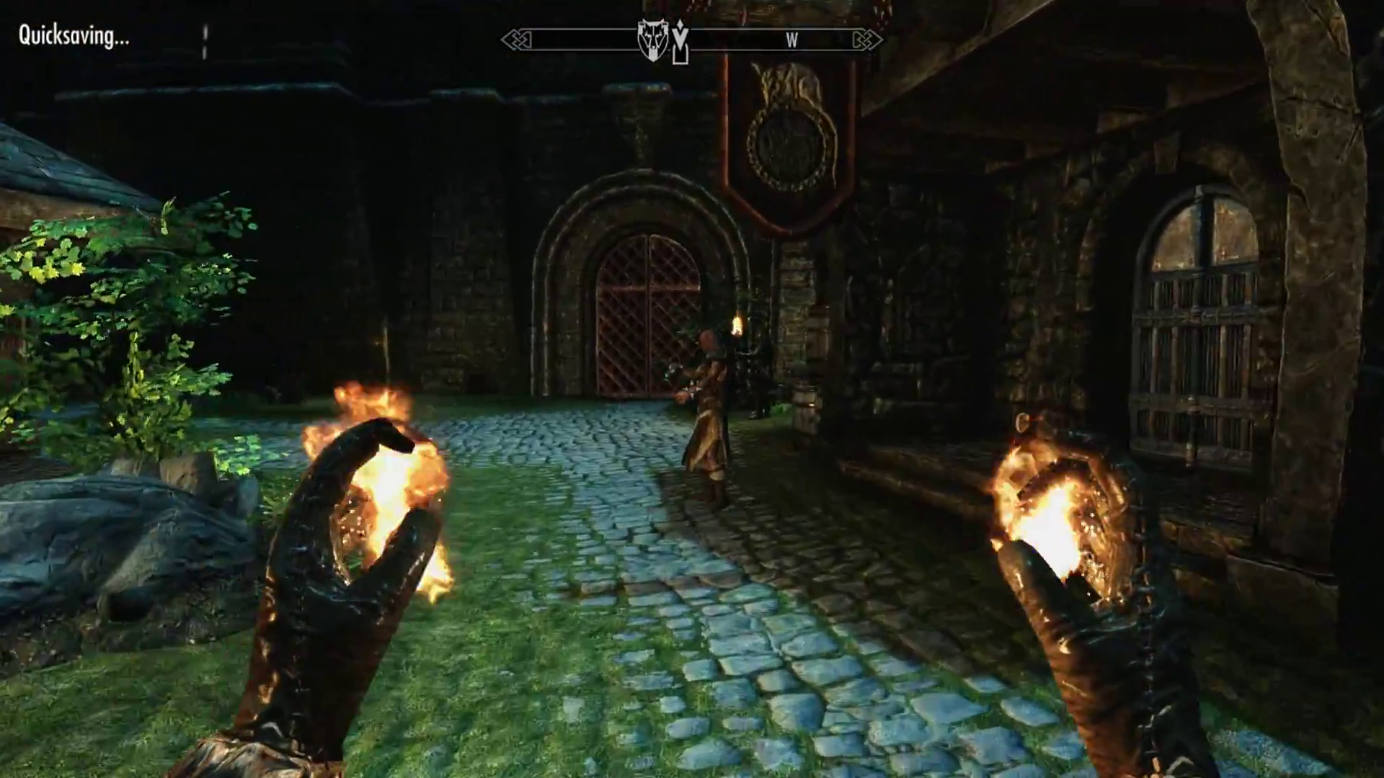
left_click(692, 389)
right_click(692, 389)
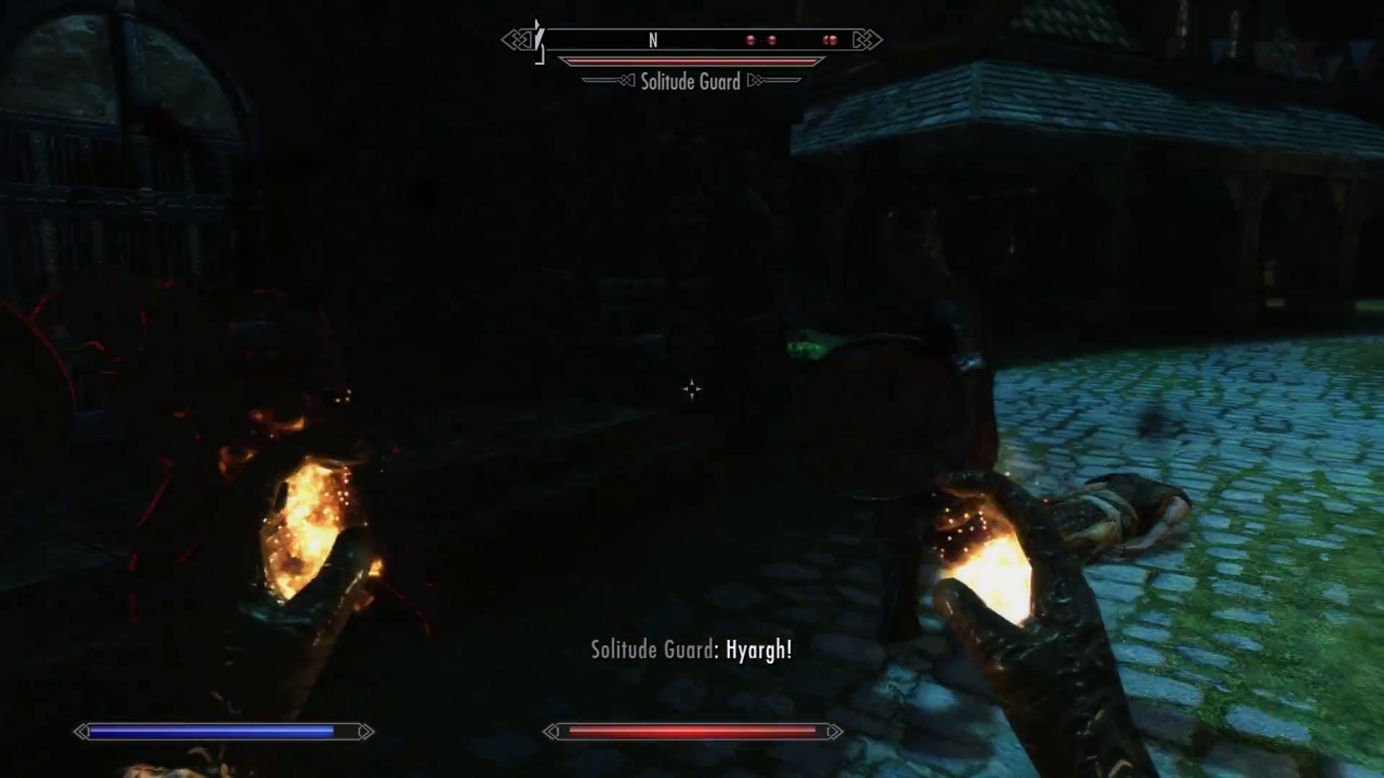
key("i")
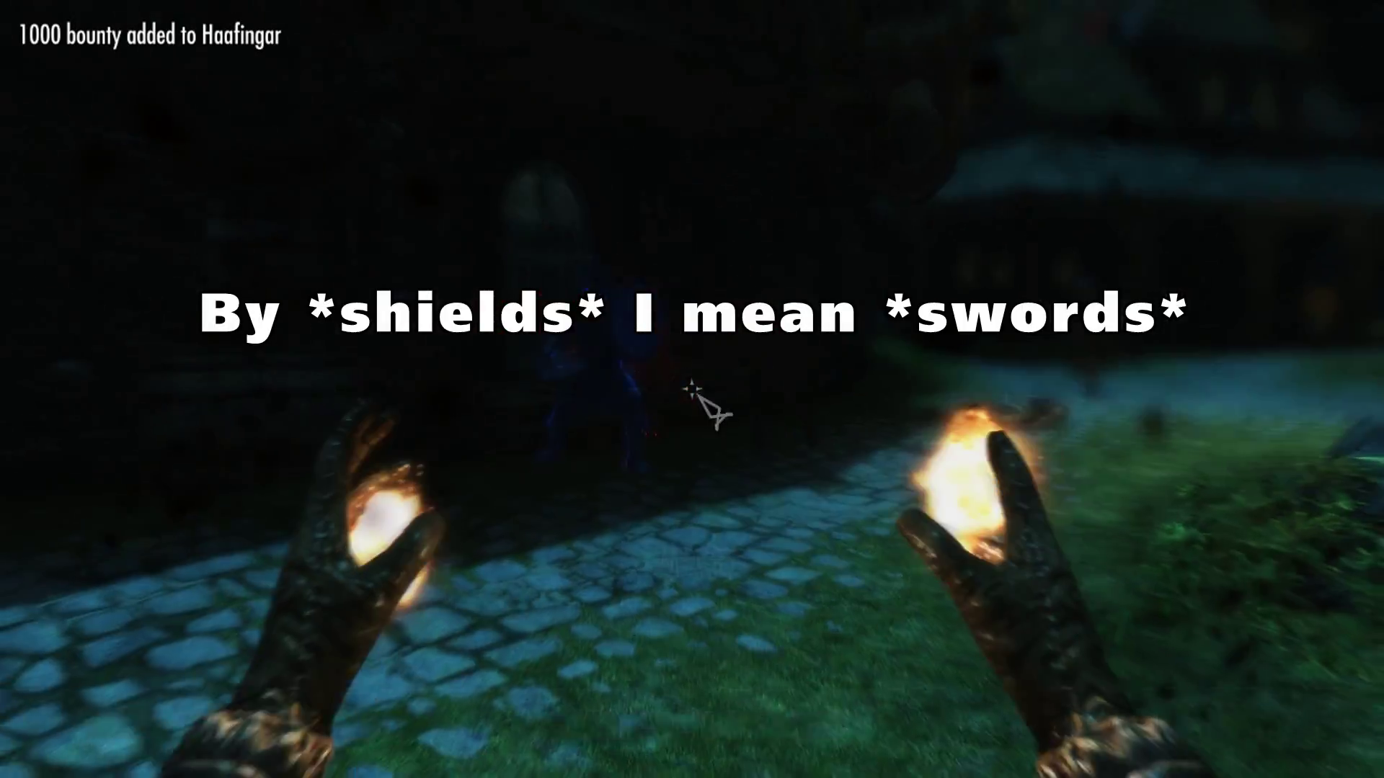
left_click(93, 663)
left_click(392, 482)
key("Tab")
left_click(692, 389)
key("s")
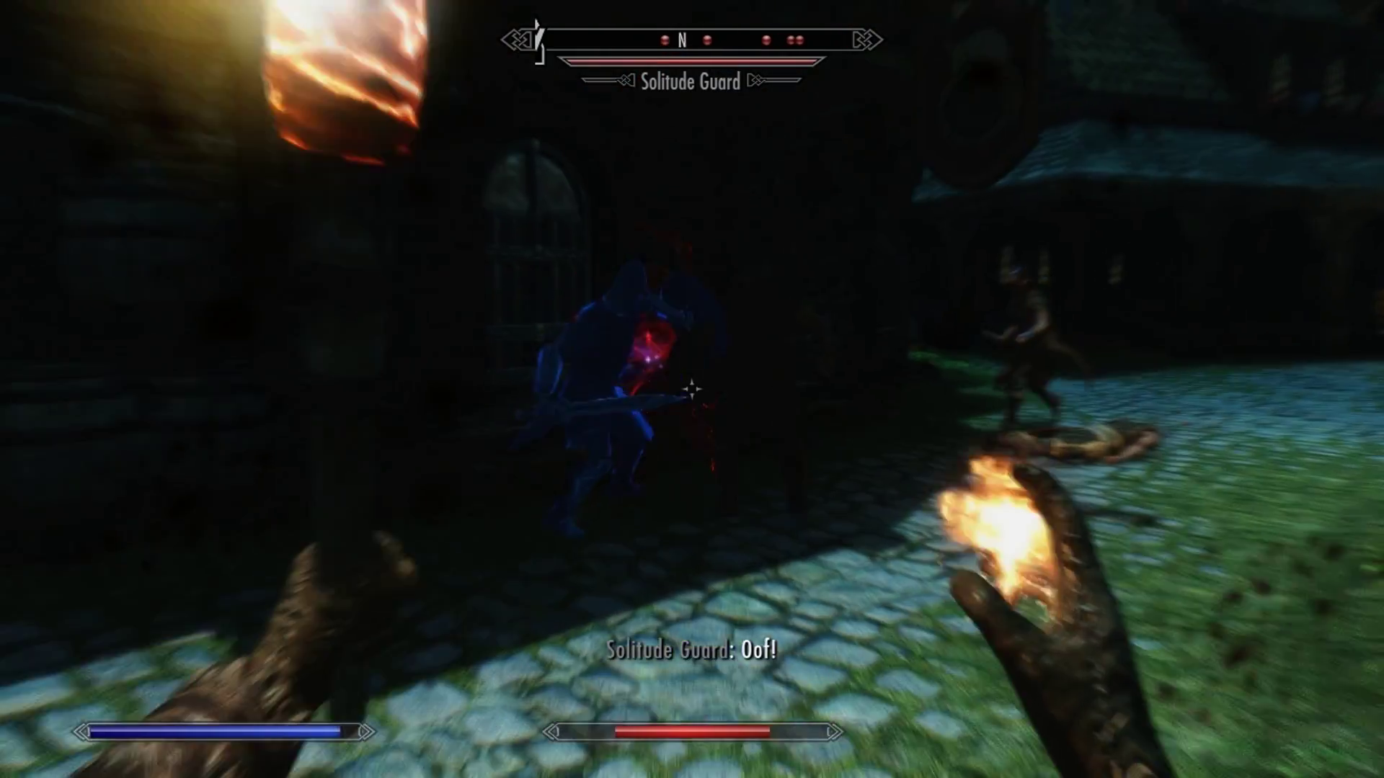
key("s")
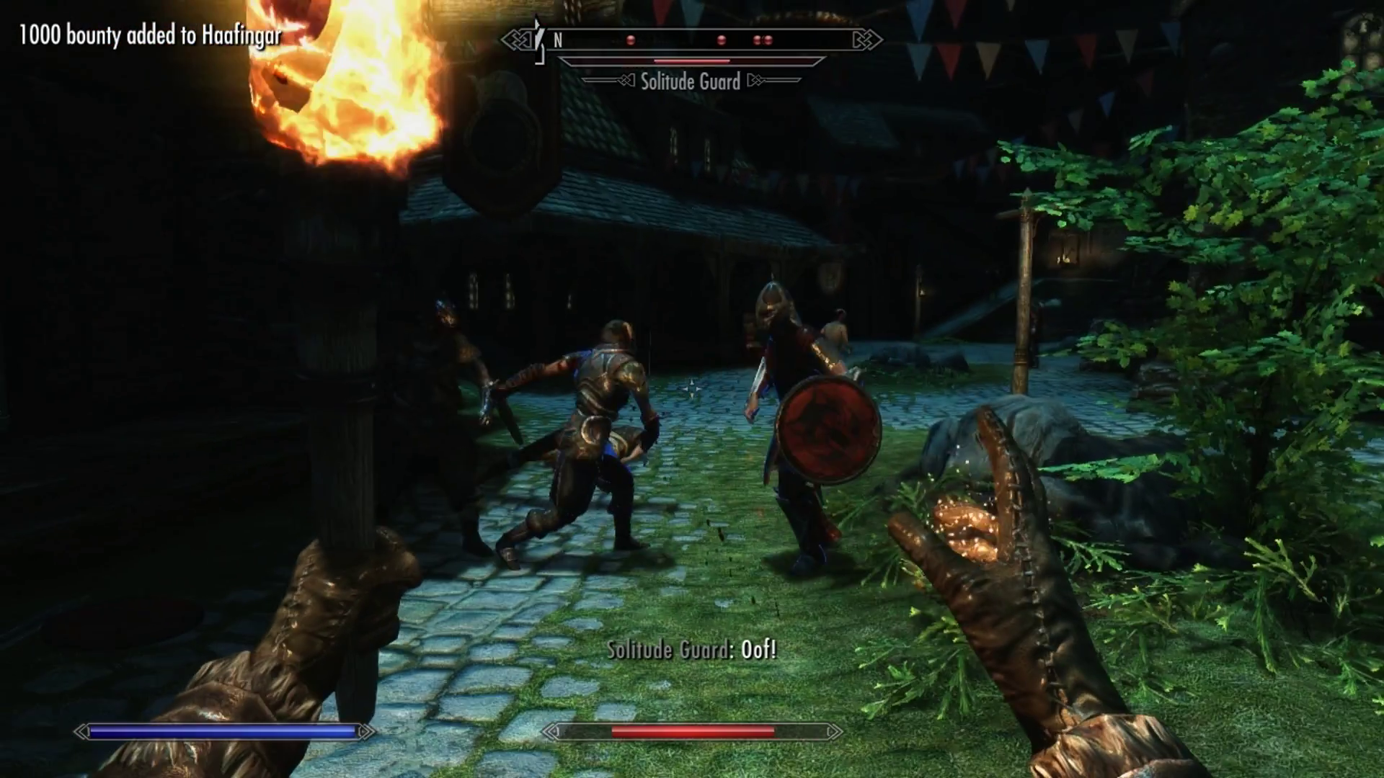
key("Tab")
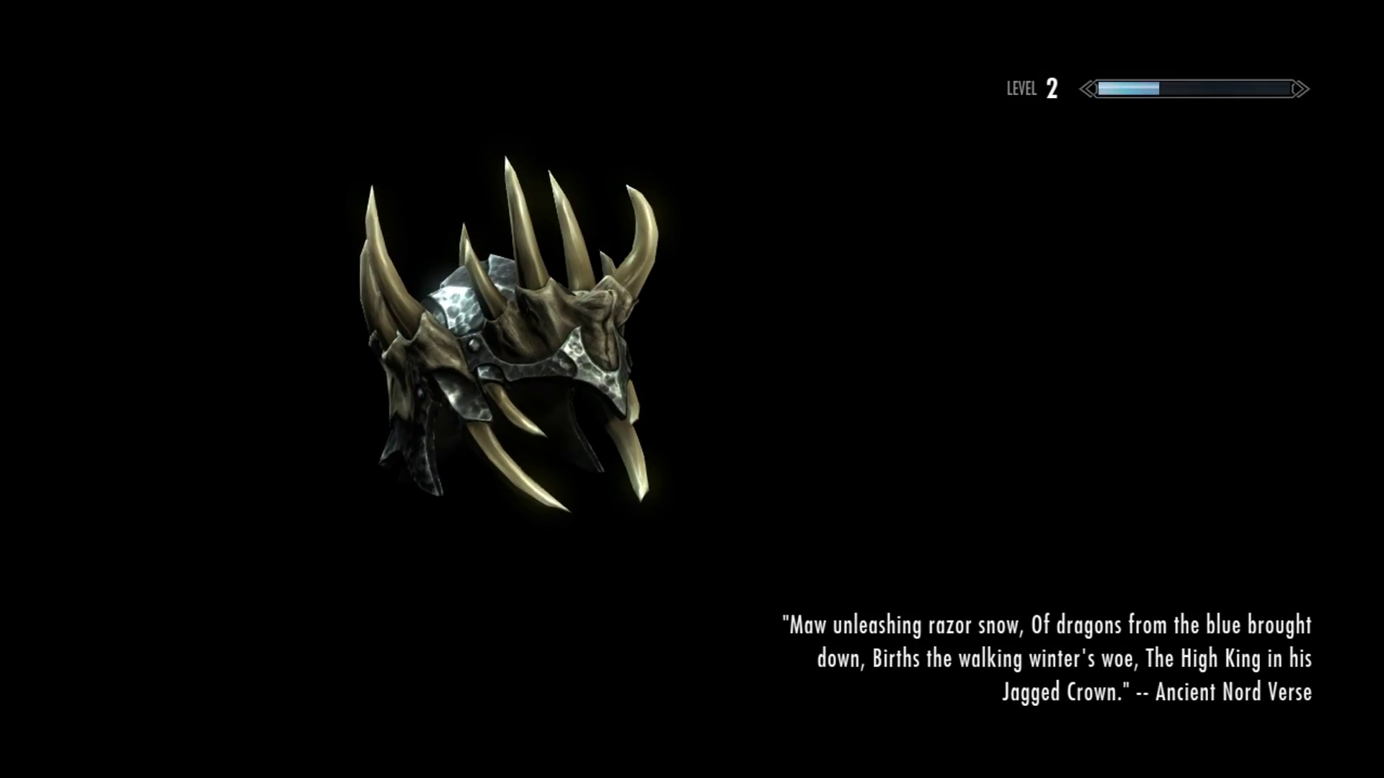
key("s")
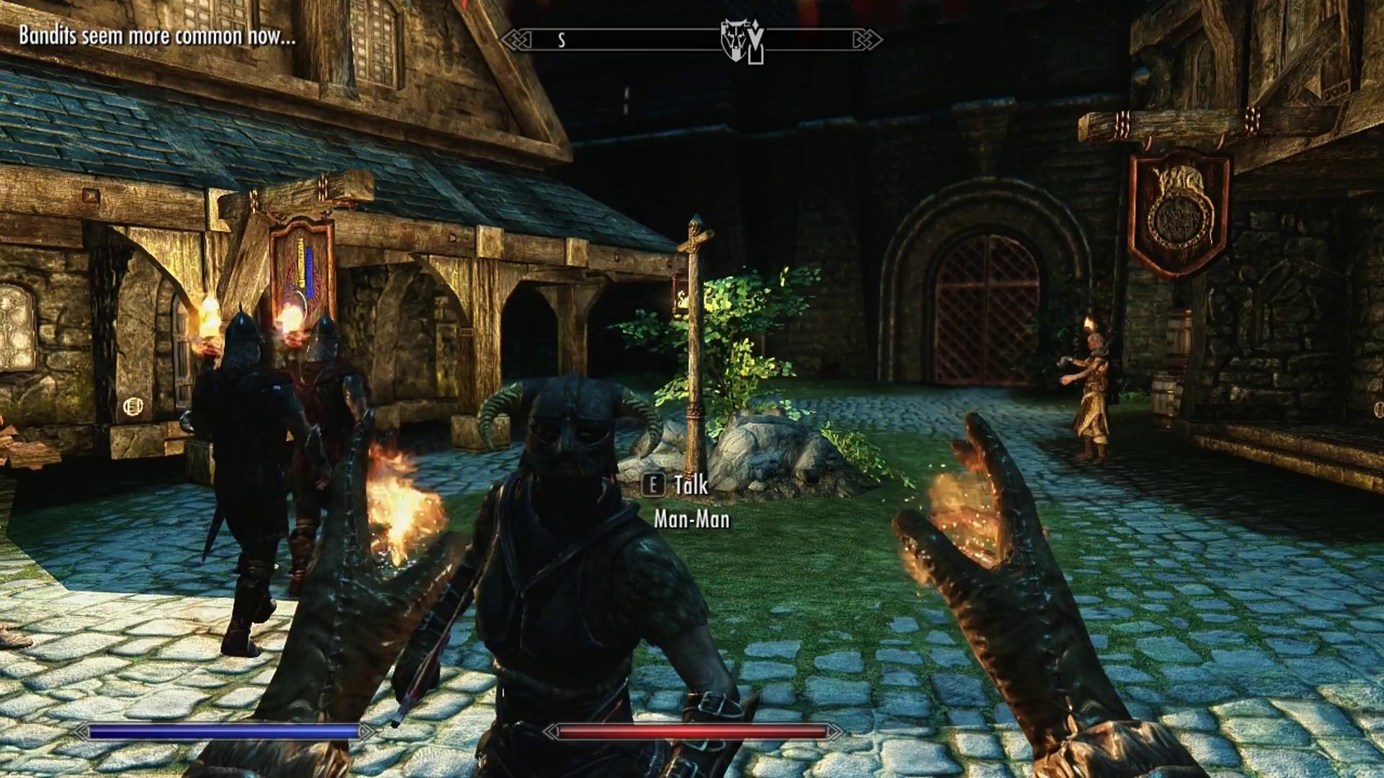
Put the flame spells away and wait several hours until daylight to view Man-Man's face up close.
key("r")
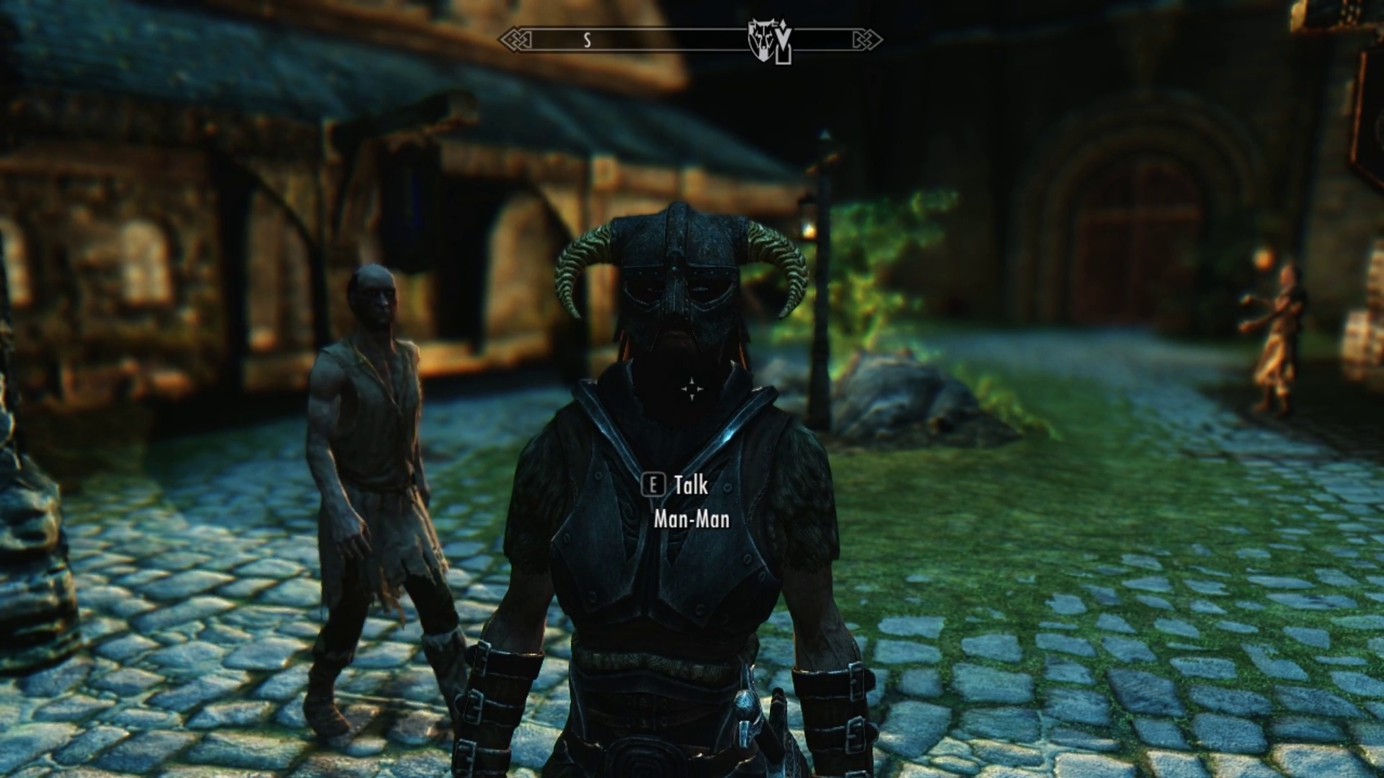
key("t")
key("Right")
key("Right")
key("Right")
key("Right")
key("Right")
key("Right")
left_click(629, 485)
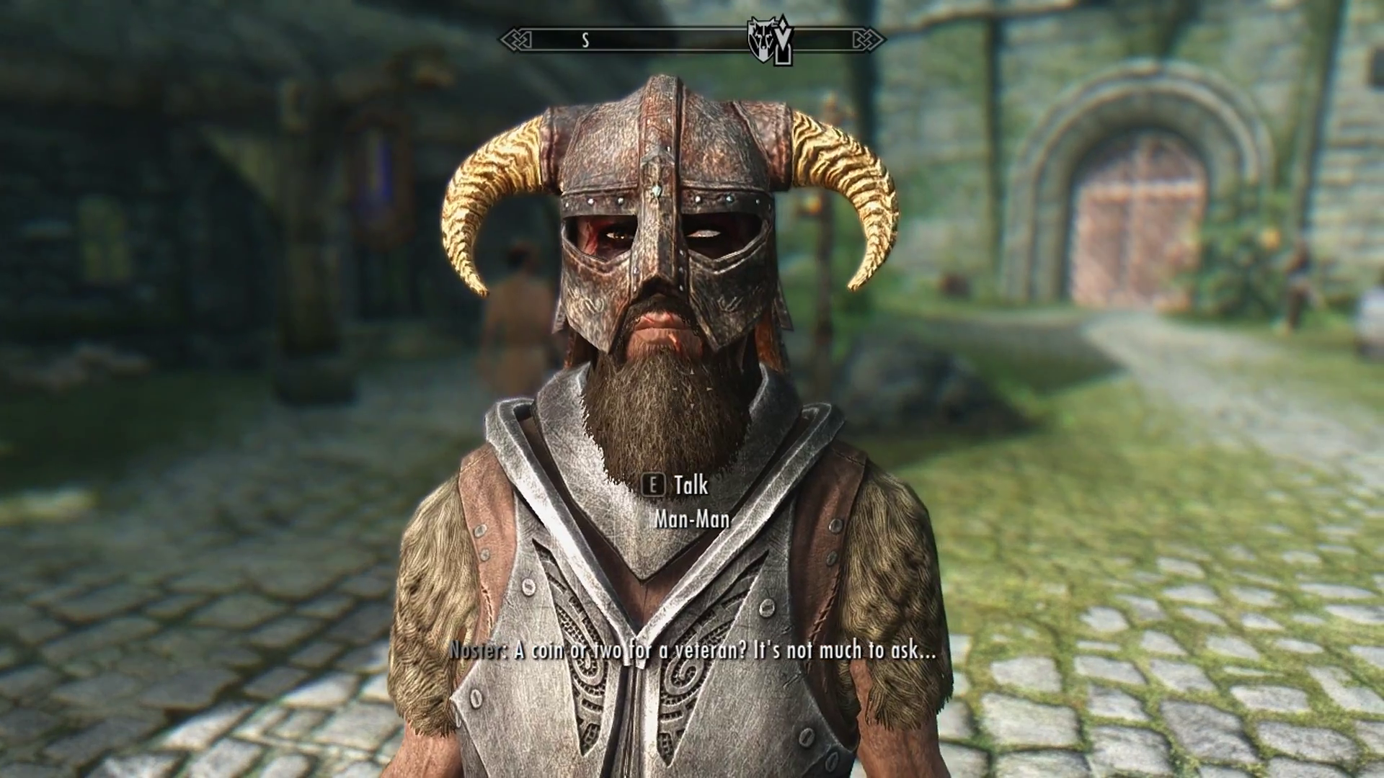
Target Man-Man in the console and run removeallitems to strip off his helmet and armor, then return to the game.
key("grave")
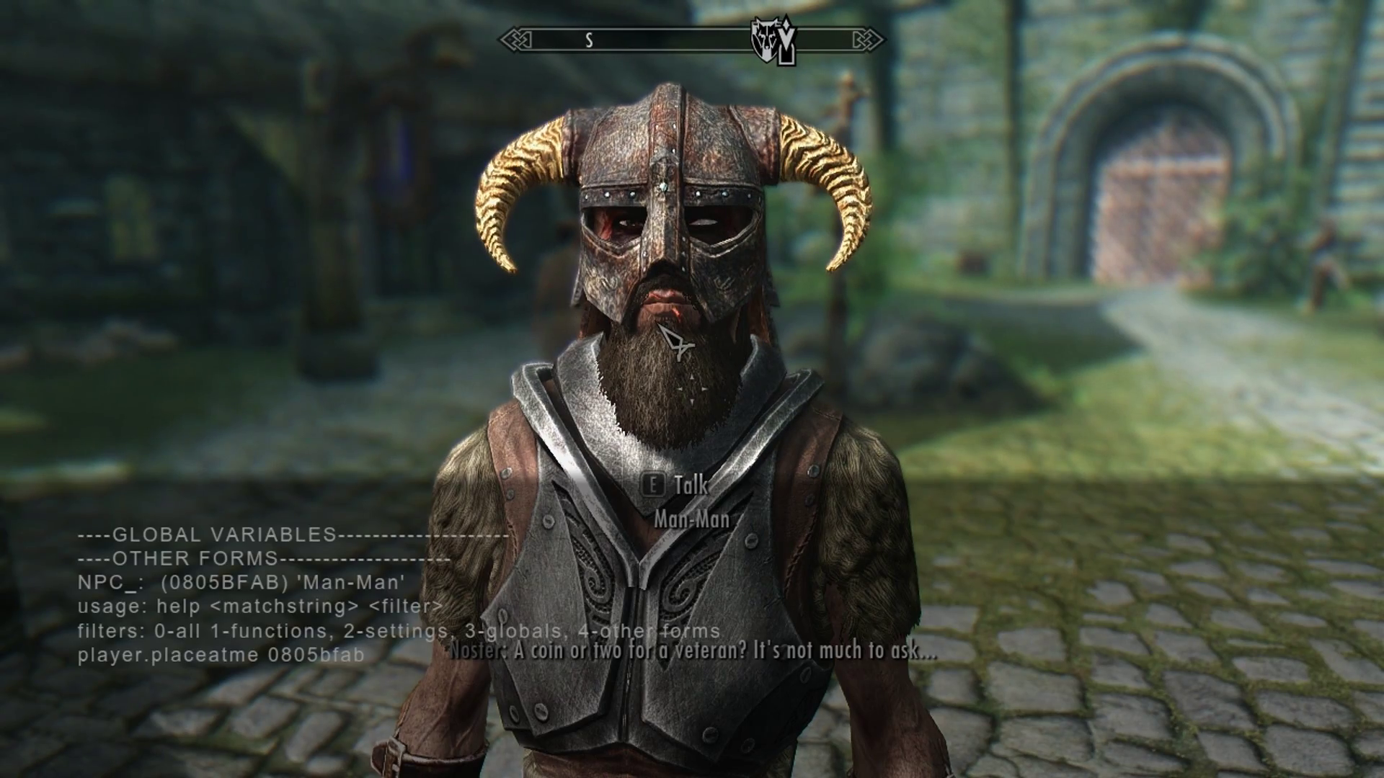
type("renive")
key("BackSpace")
key("BackSpace")
key("BackSpace")
key("BackSpace")
type("moveallitems")
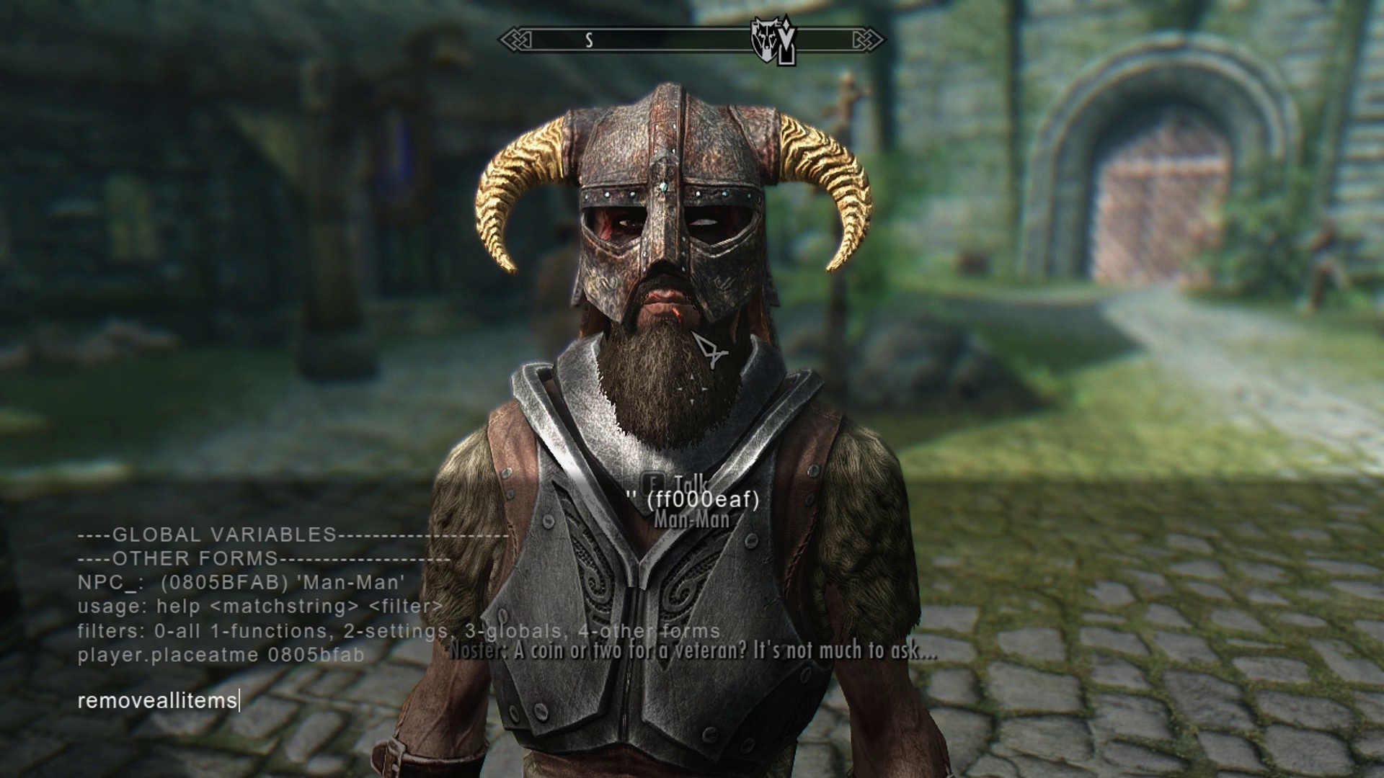
key("Return")
key("grave")
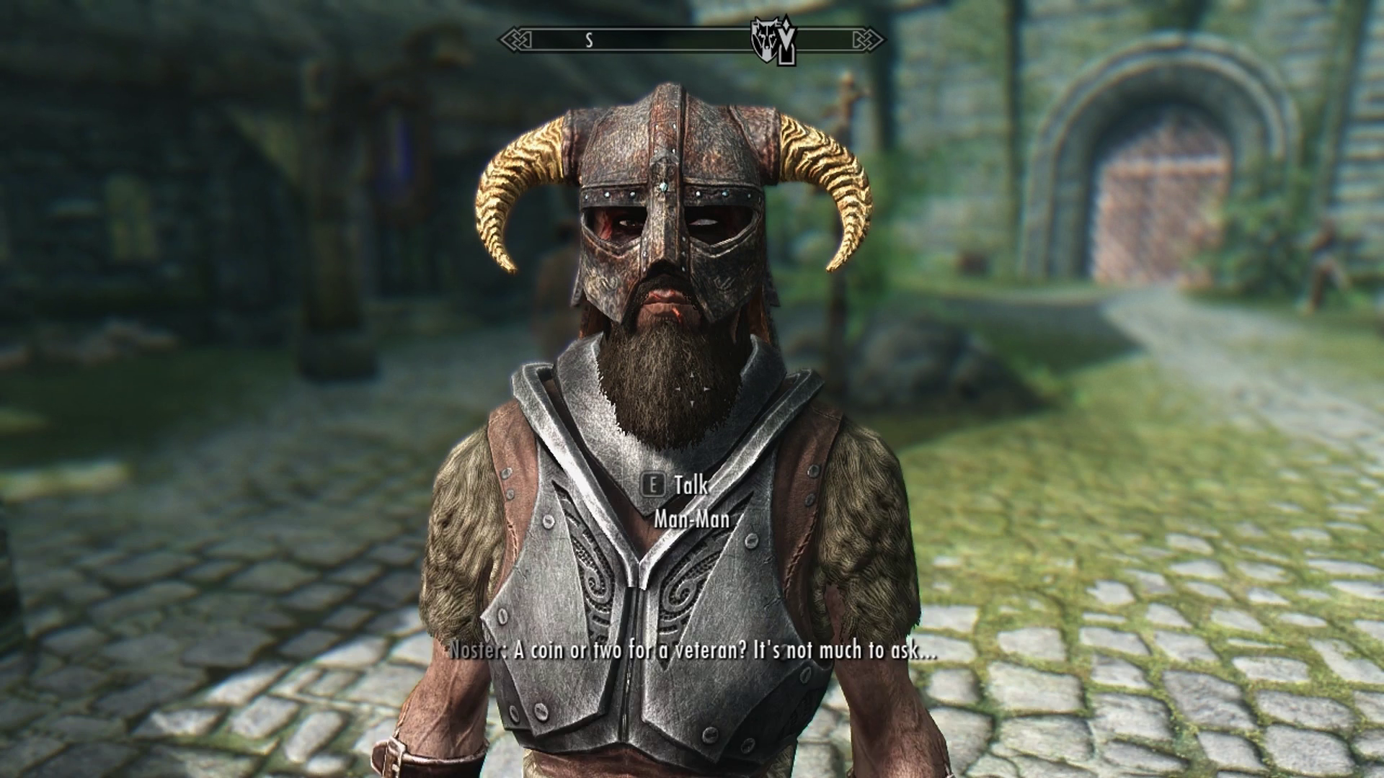
key("grave")
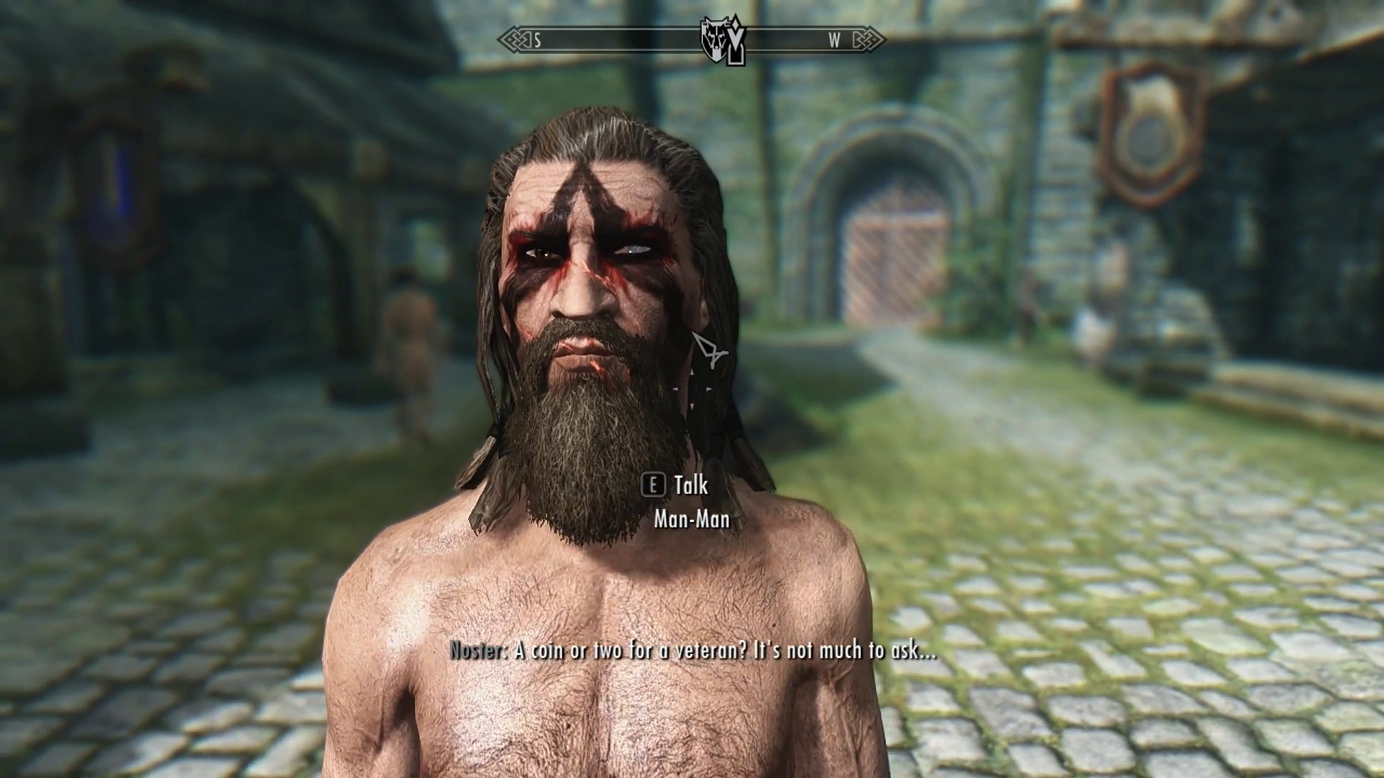
key("grave")
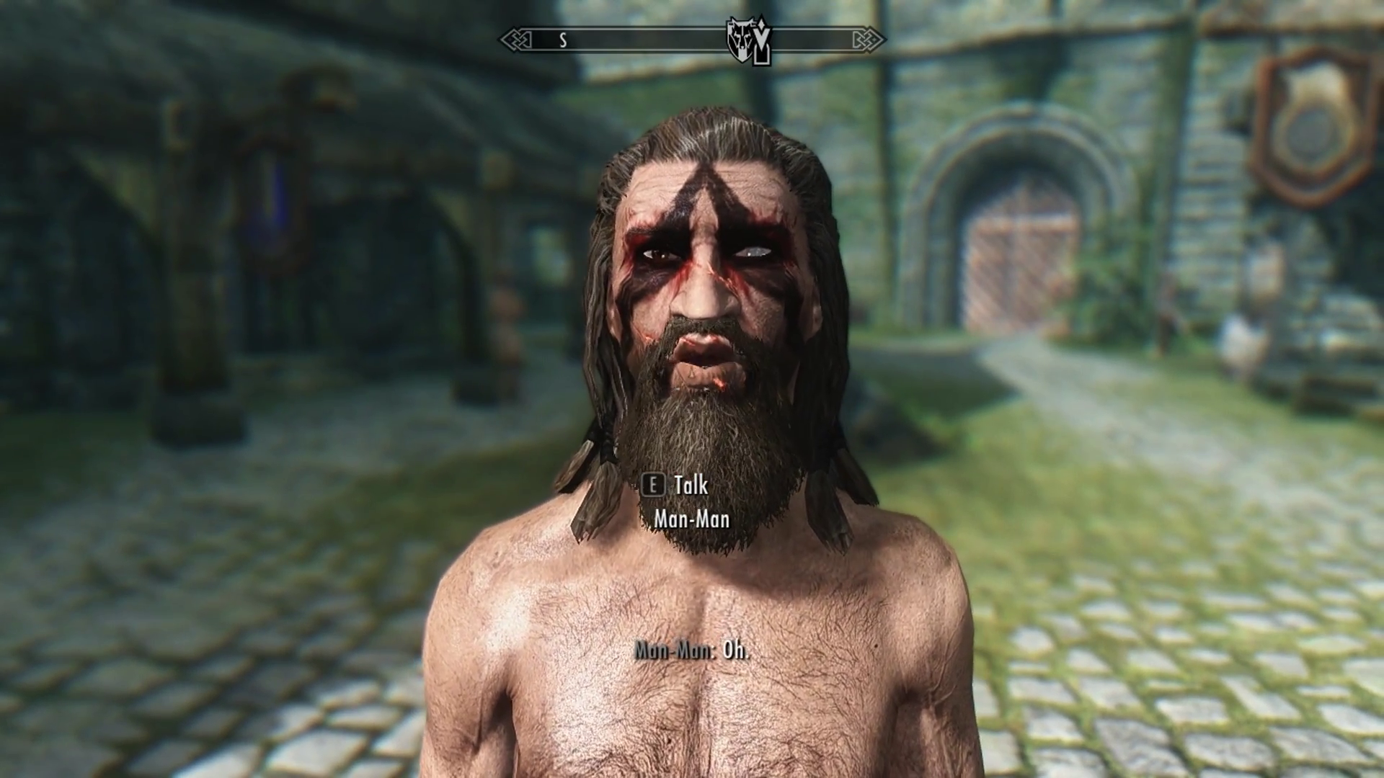
Examine Man-Man's uncovered face, hair, war paint and body from close up and from farther away.
key("s")
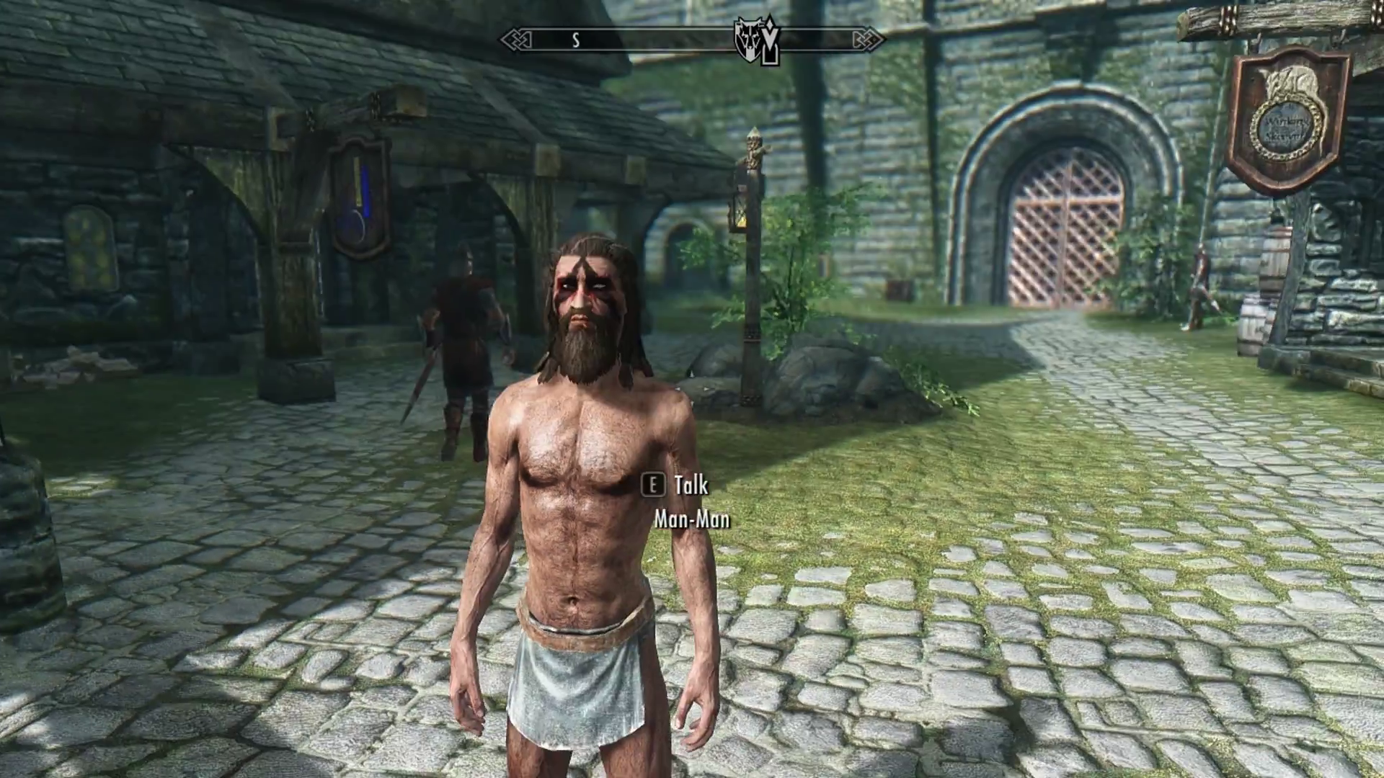
key("w")
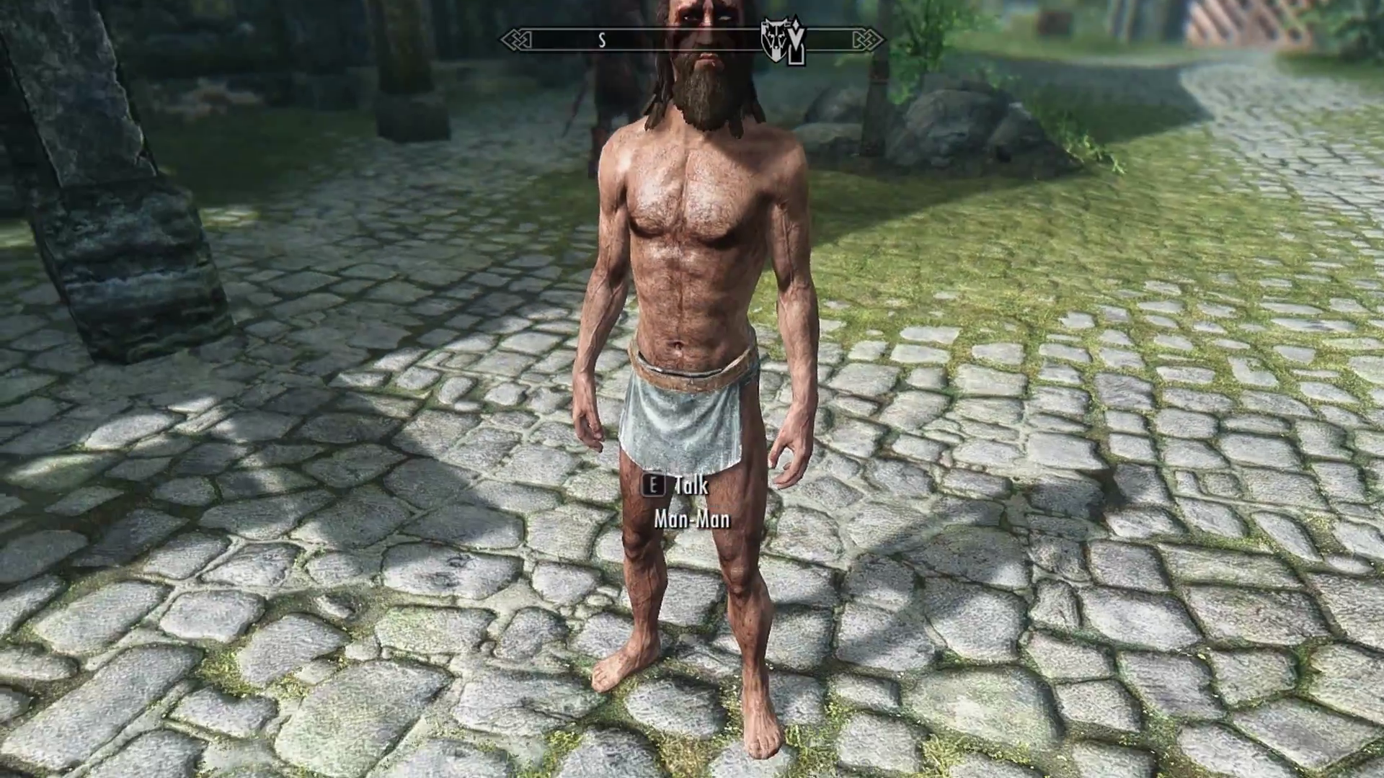
key("w")
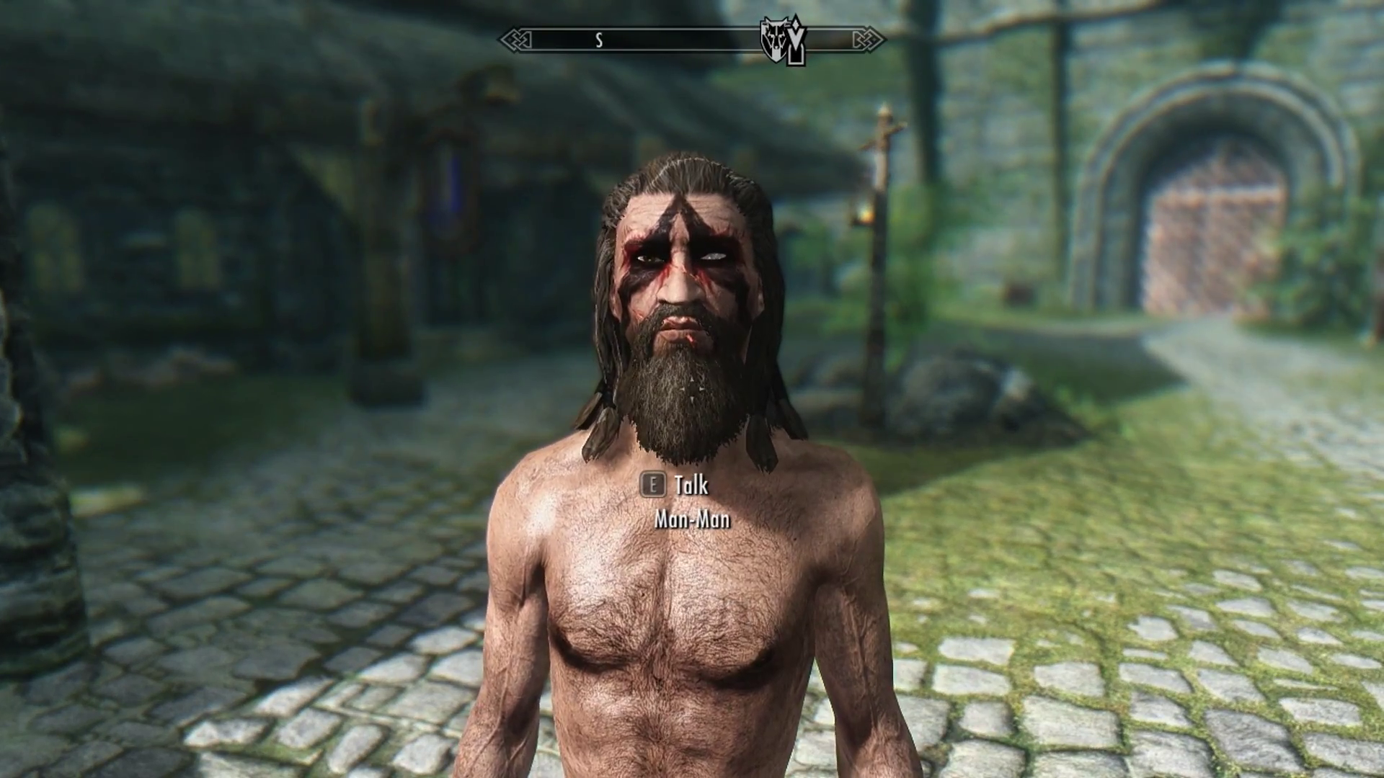
key("s")
key("w")
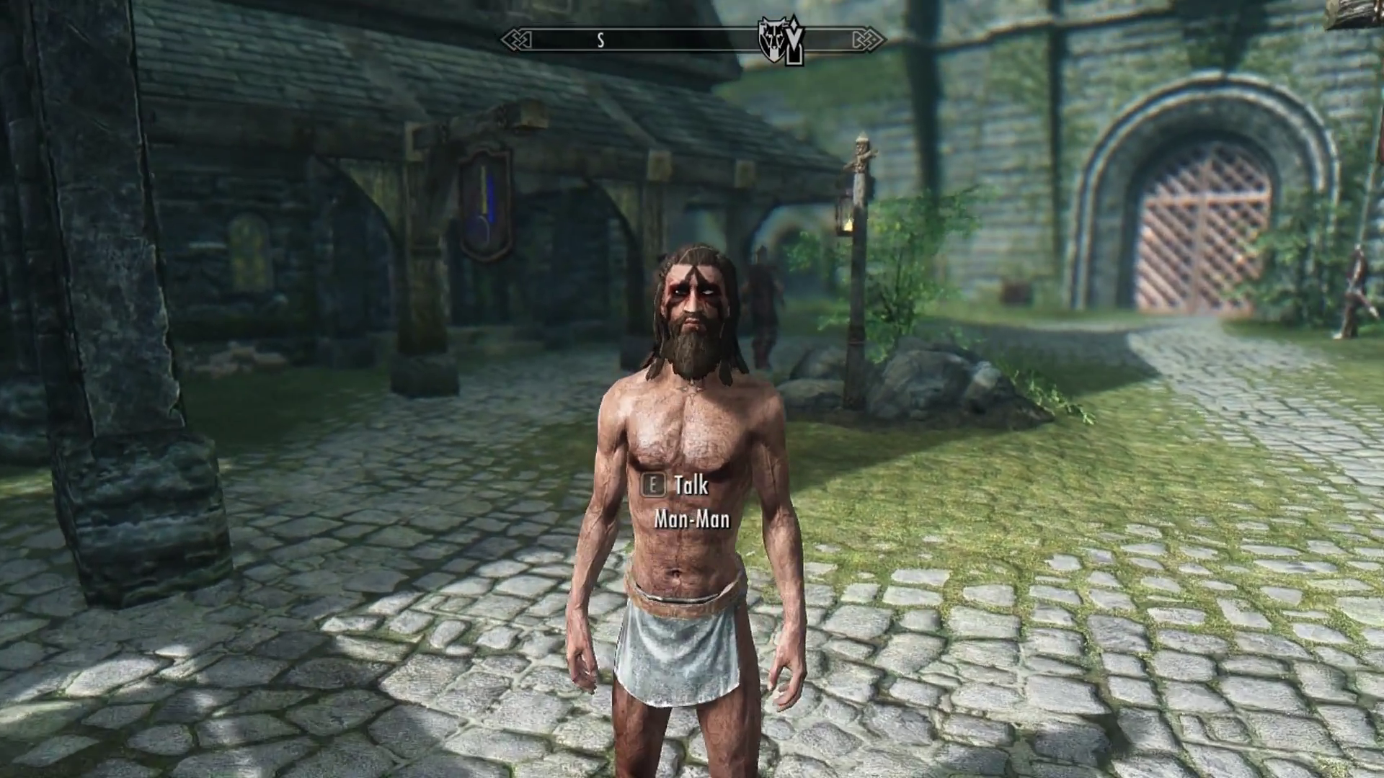
key("w")
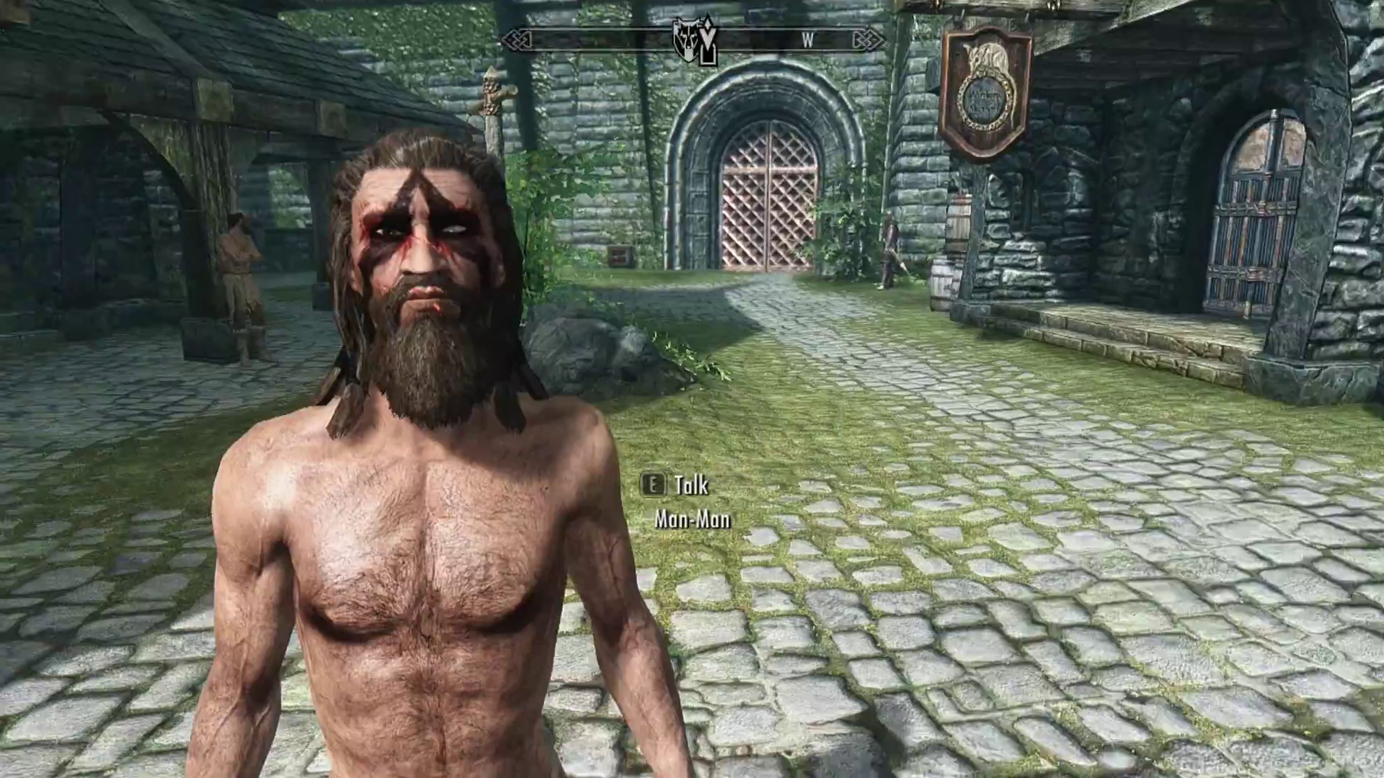
key("s")
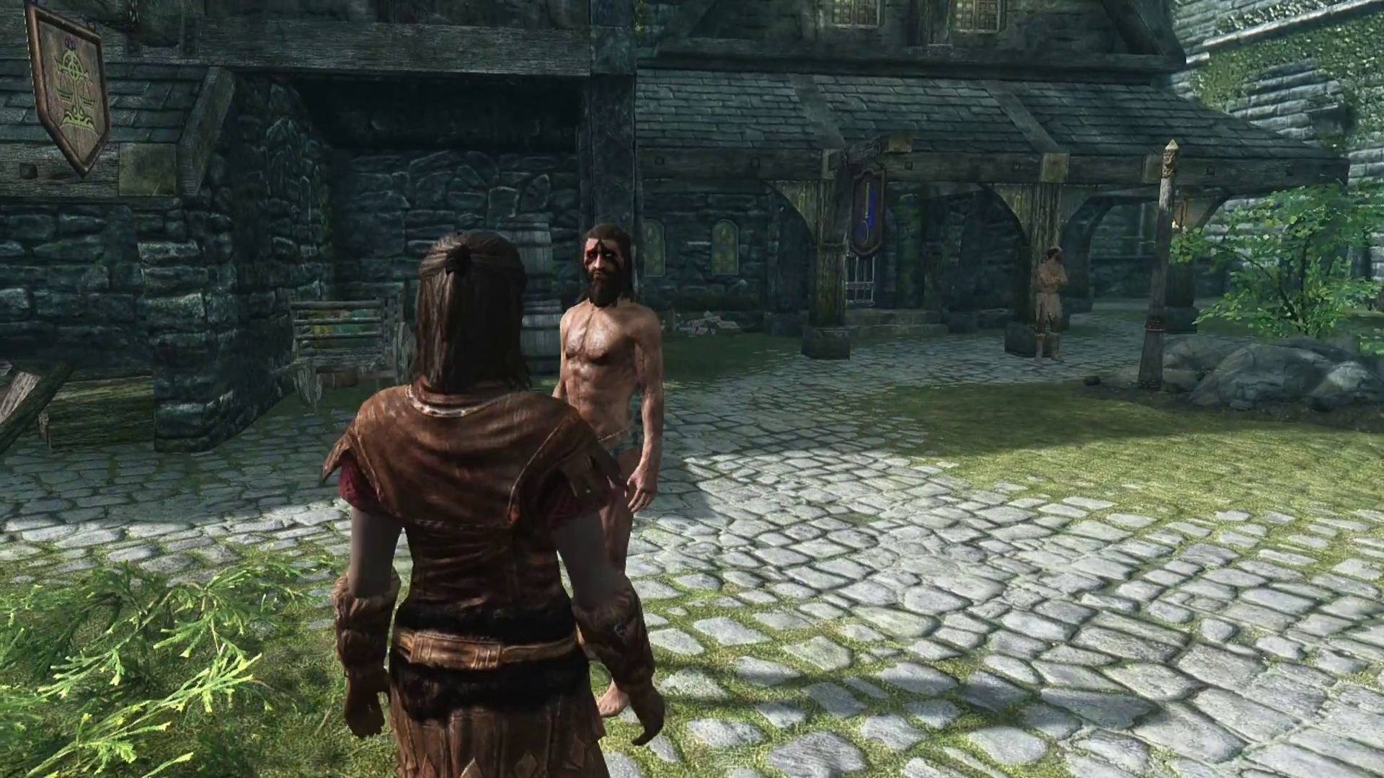
scroll(692, 389, "up", 5)
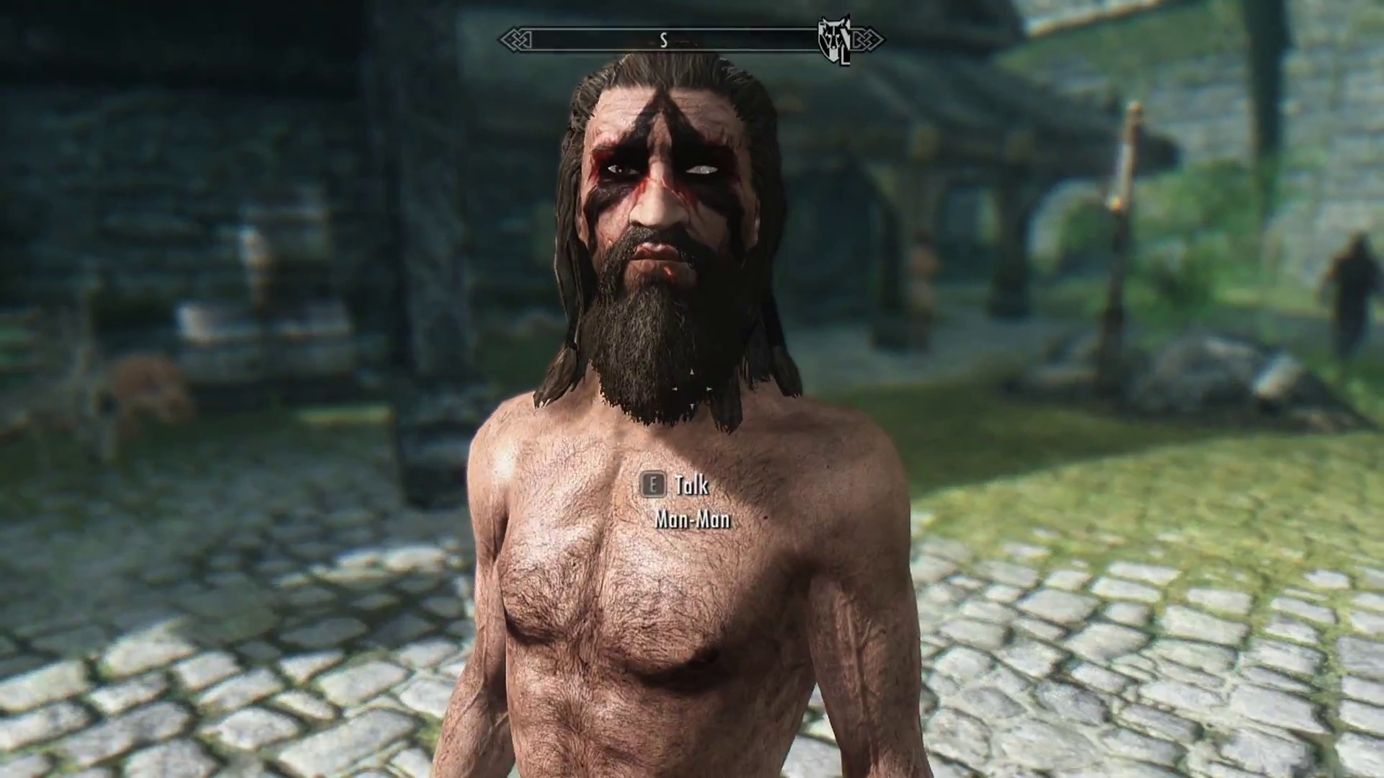
Make Man-Man speak test dialogue with the console's say command, first trying say vftdtesting 2, and return to the game to hear him.
key("grave")
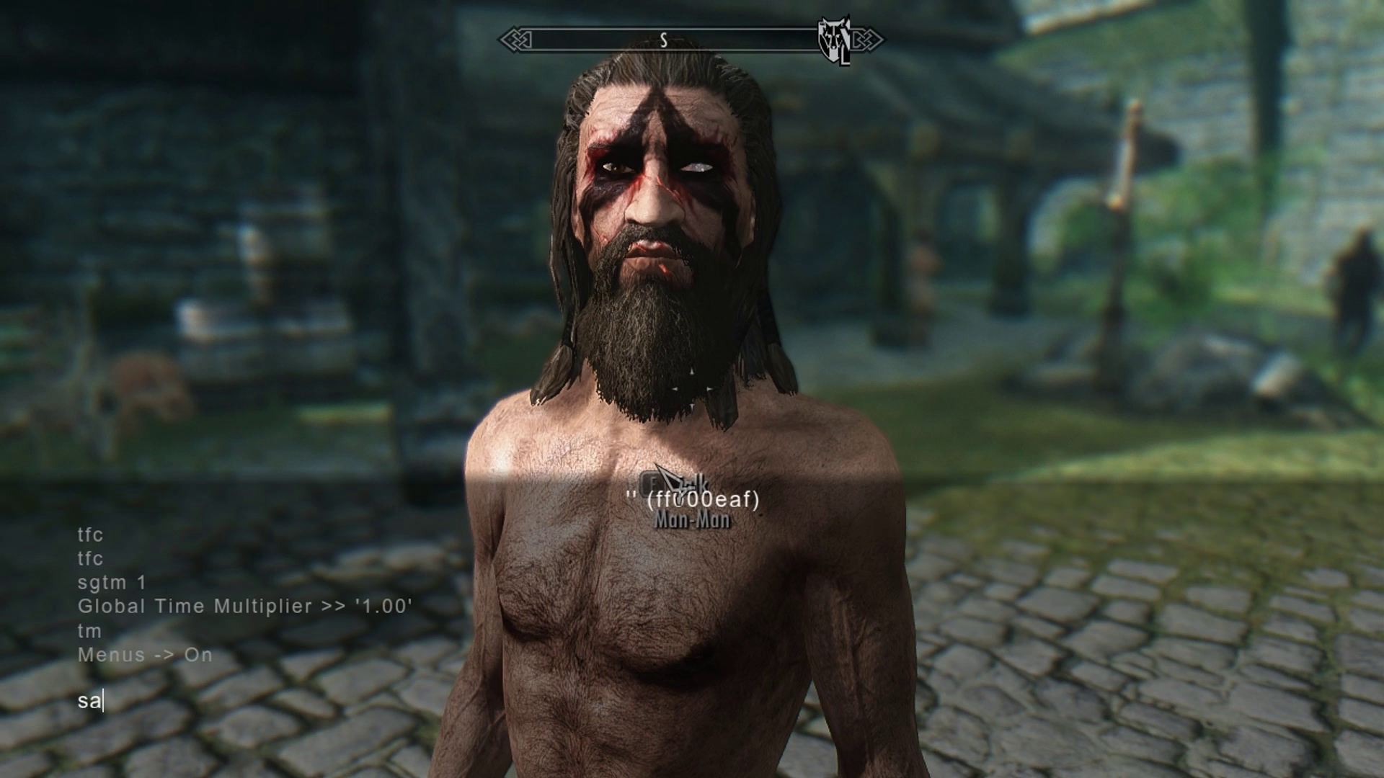
type("say vftdtesting 2")
key("Return")
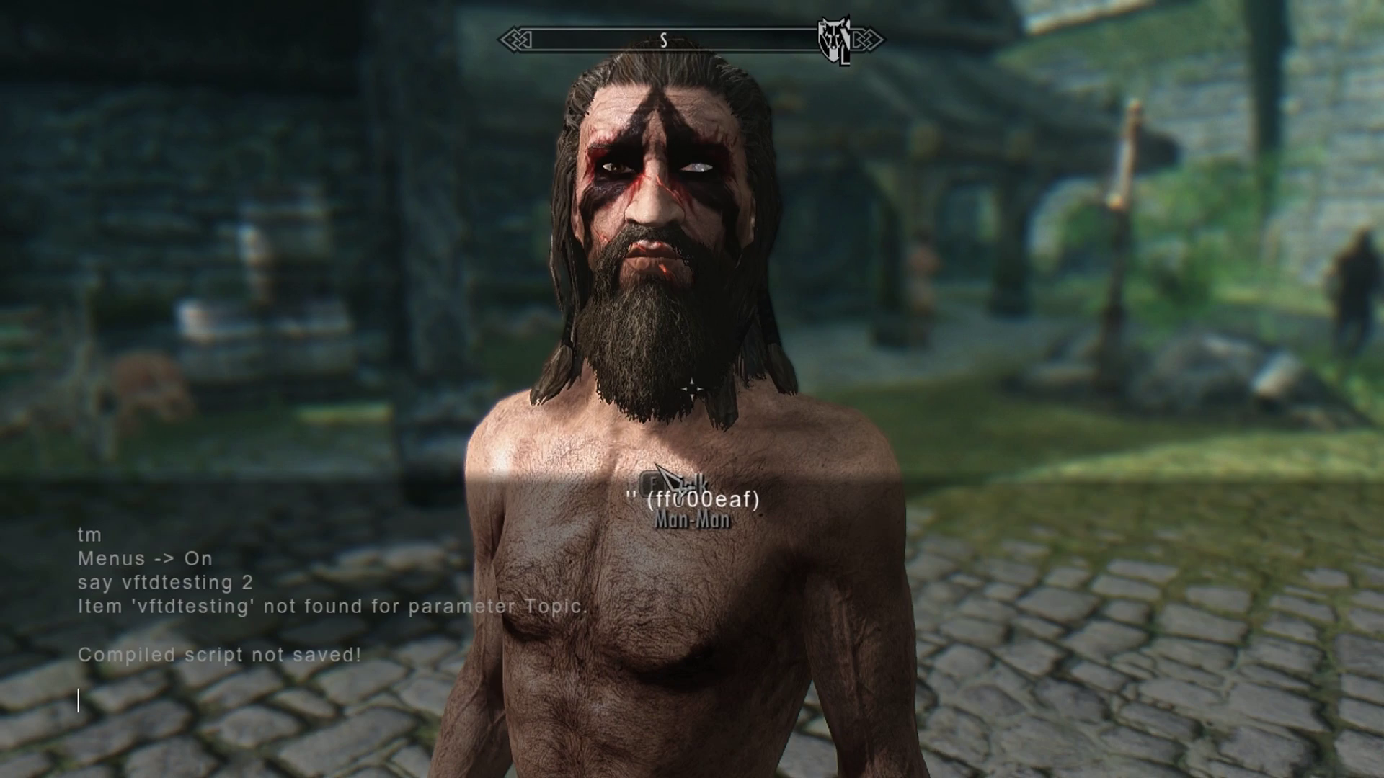
key("Return")
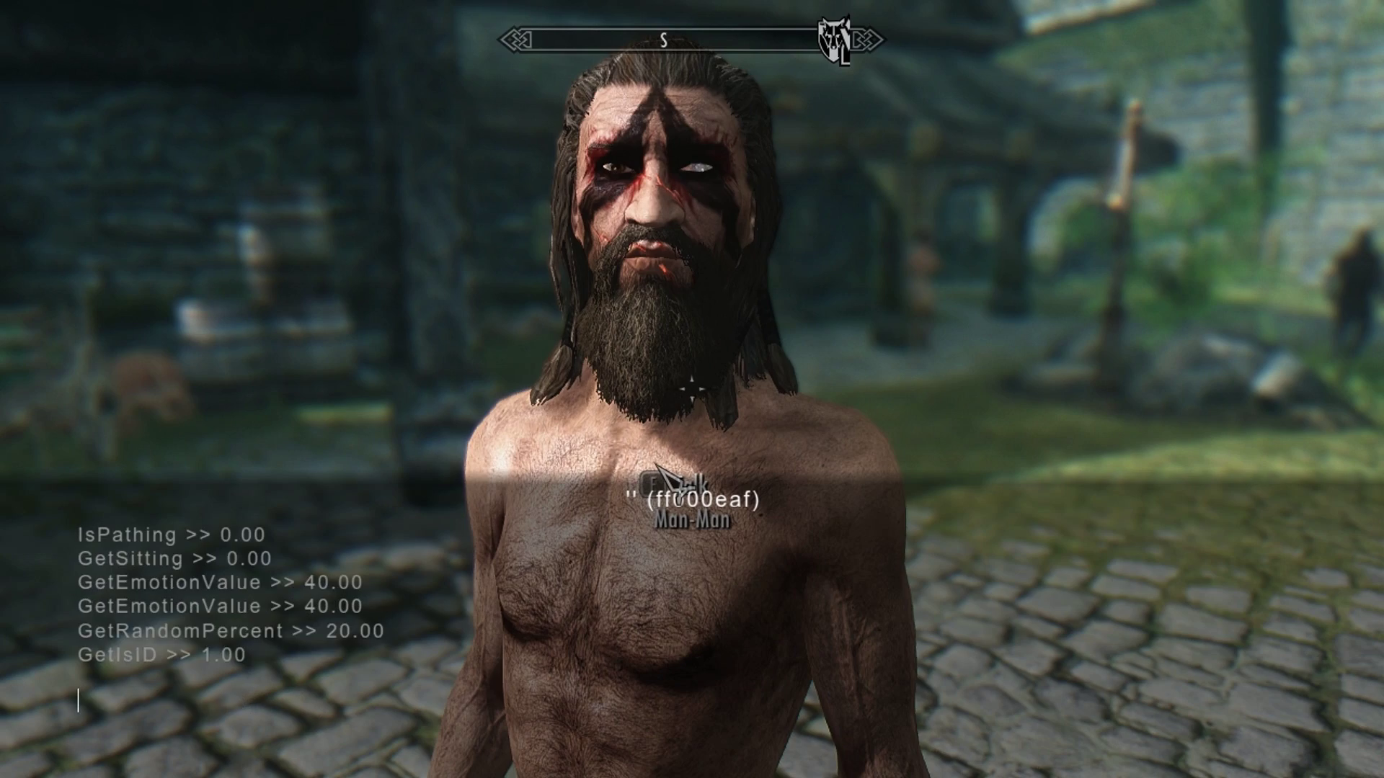
key("grave")
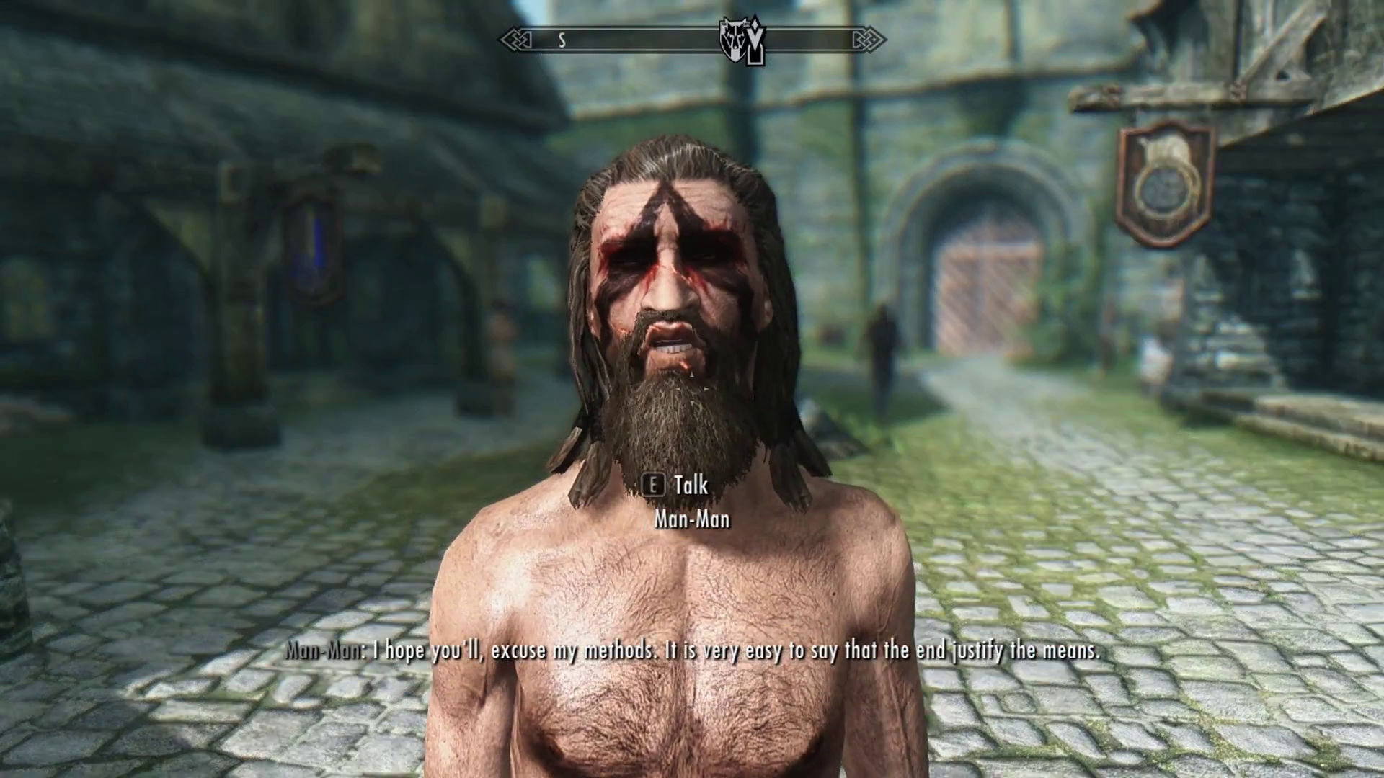